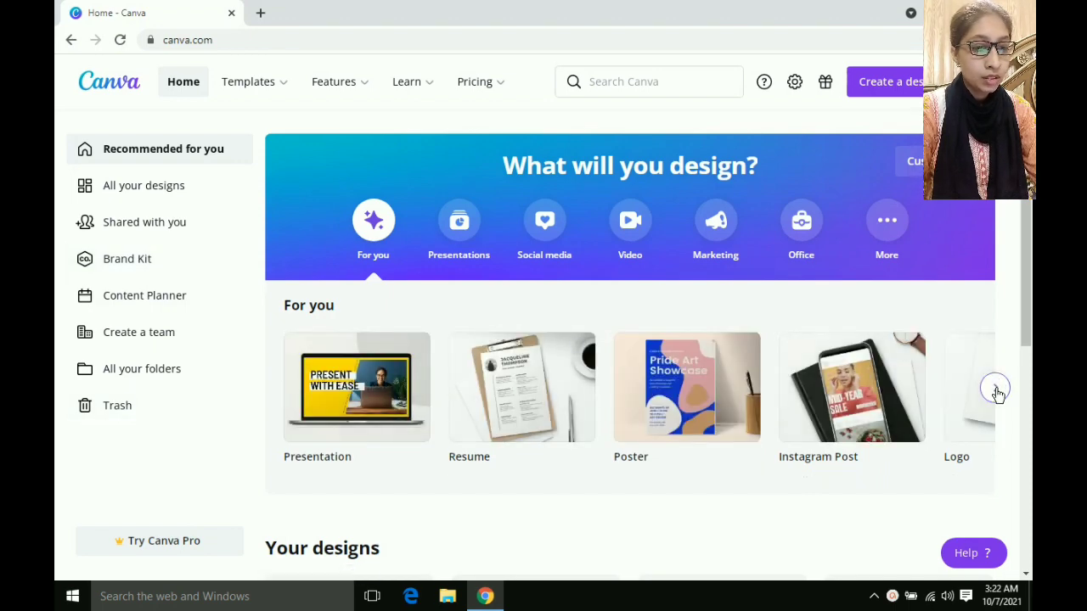
# Step: Create a new blank logo design from the suggested design types and dismiss the logo trademark and copyright help
pyautogui.click(997, 390)
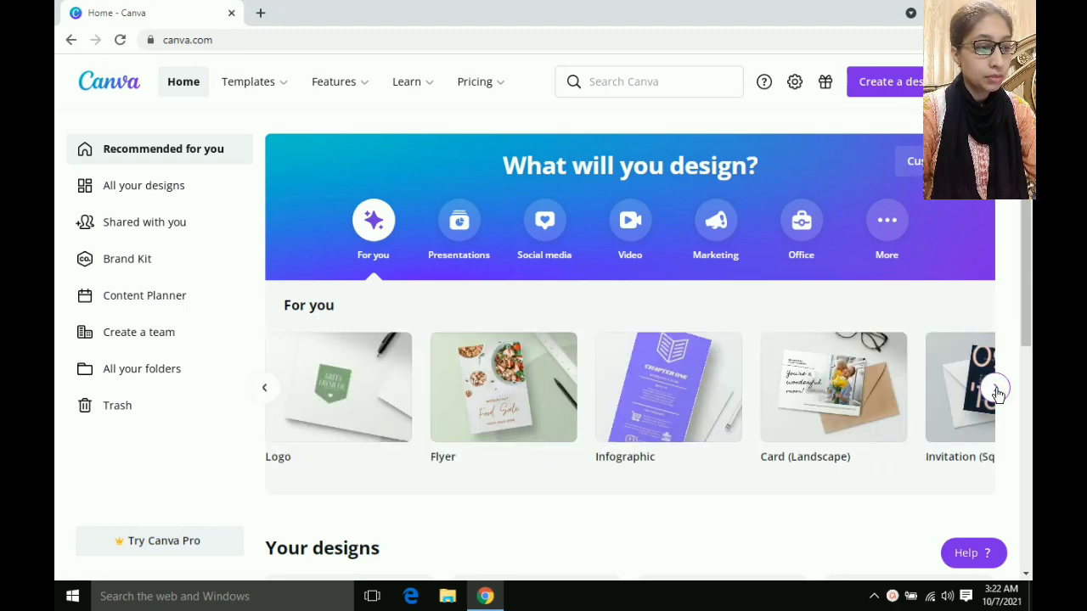
pyautogui.click(339, 389)
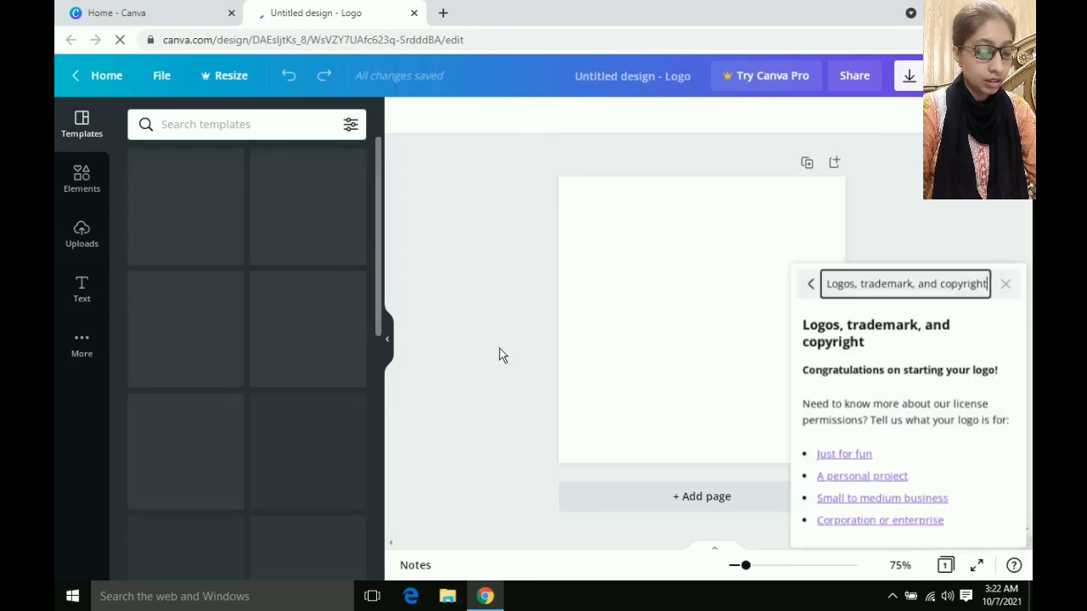
pyautogui.click(1004, 277)
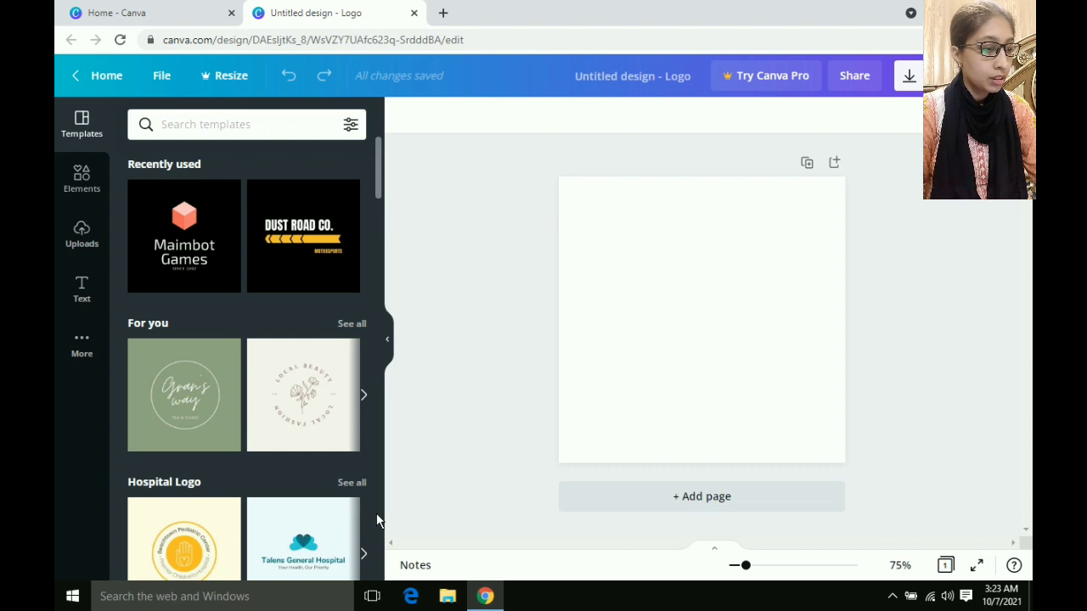
# Step: Look through the logo template categories, from the recently used ones to the cafe and DJ logos
pyautogui.scroll(-3, 377, 520)
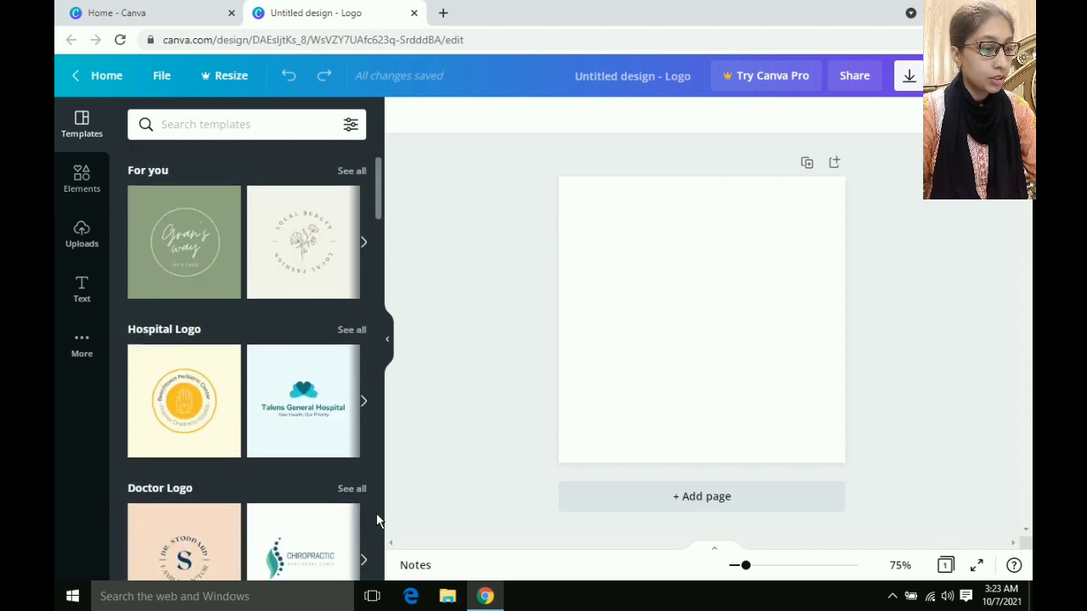
pyautogui.scroll(-1, 377, 521)
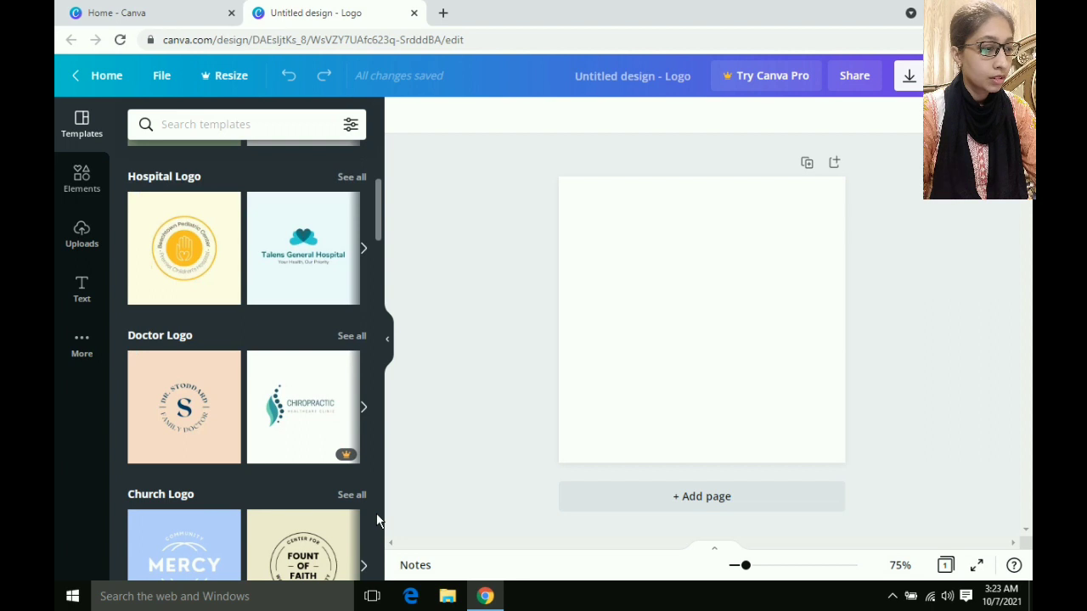
pyautogui.scroll(-2, 377, 520)
pyautogui.scroll(-5, 377, 520)
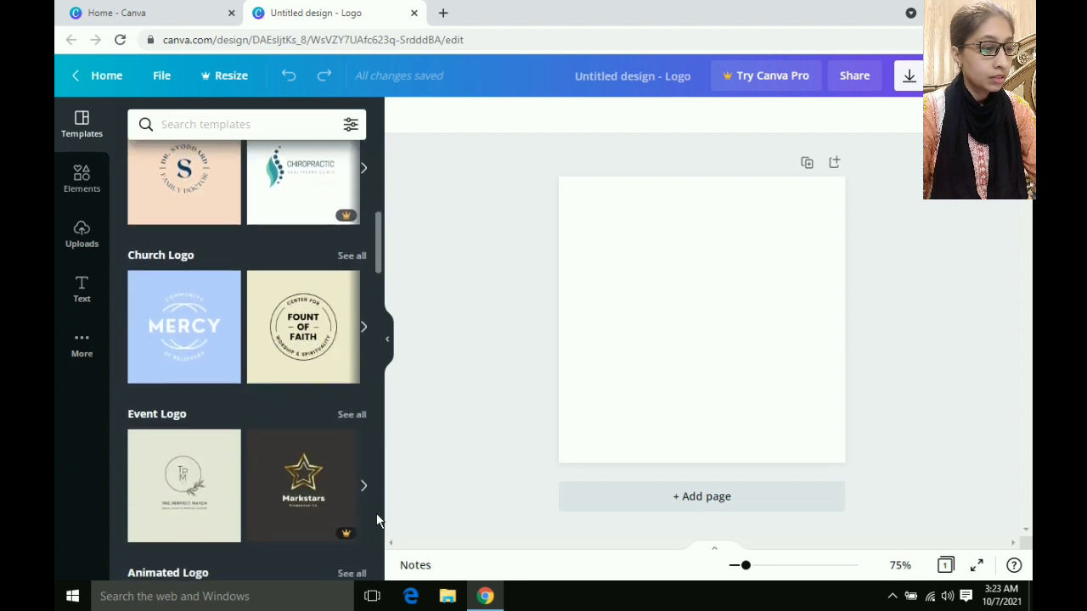
pyautogui.scroll(-4, 377, 521)
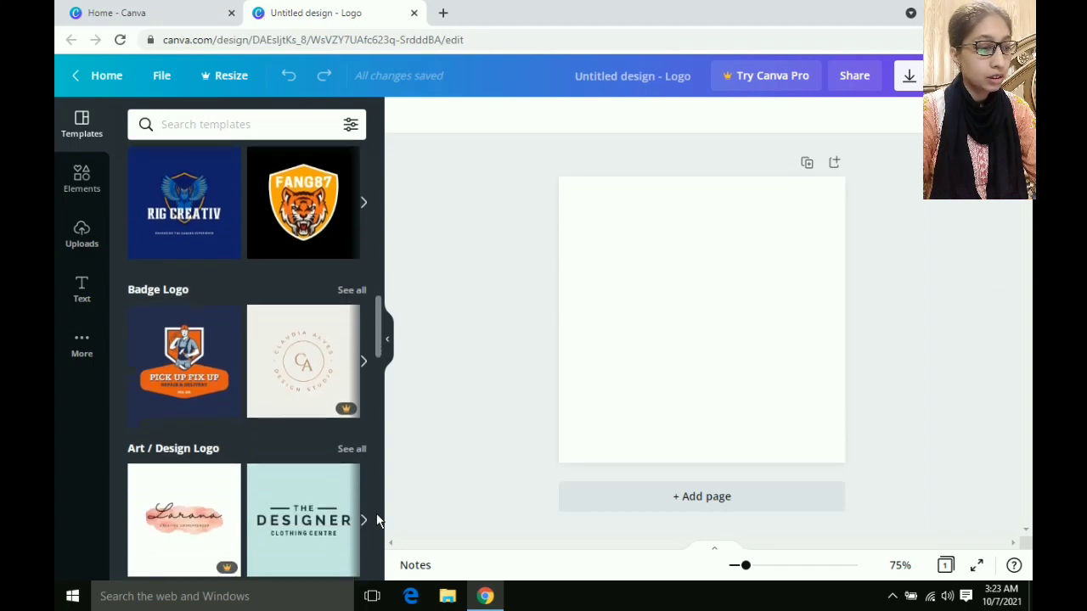
pyautogui.scroll(-1, 377, 521)
pyautogui.scroll(-2, 377, 521)
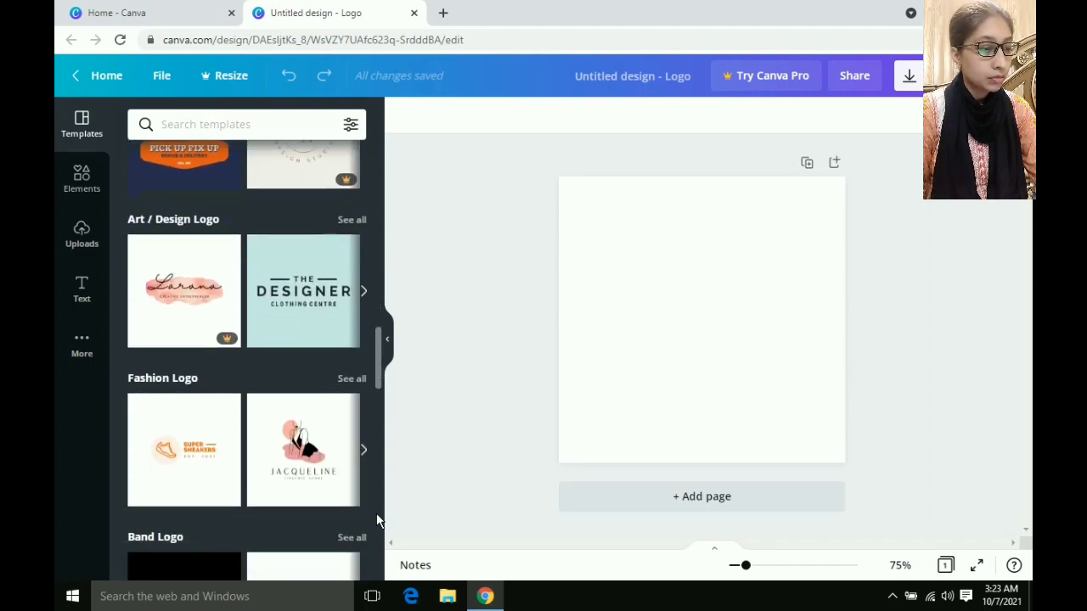
pyautogui.scroll(-4, 377, 521)
pyautogui.scroll(-5, 377, 521)
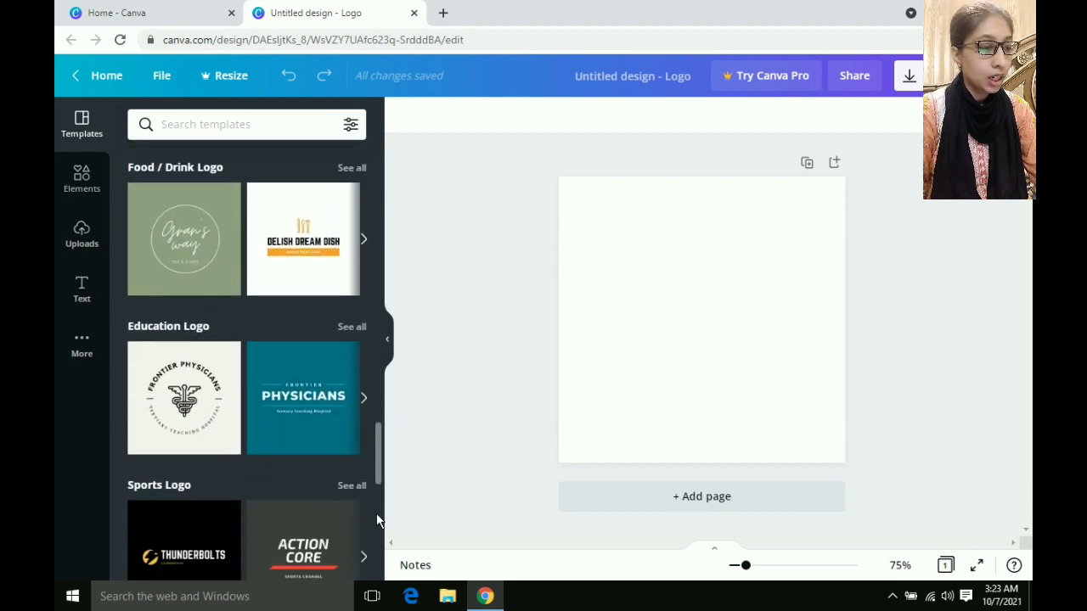
pyautogui.scroll(-2, 377, 520)
pyautogui.scroll(-3, 377, 520)
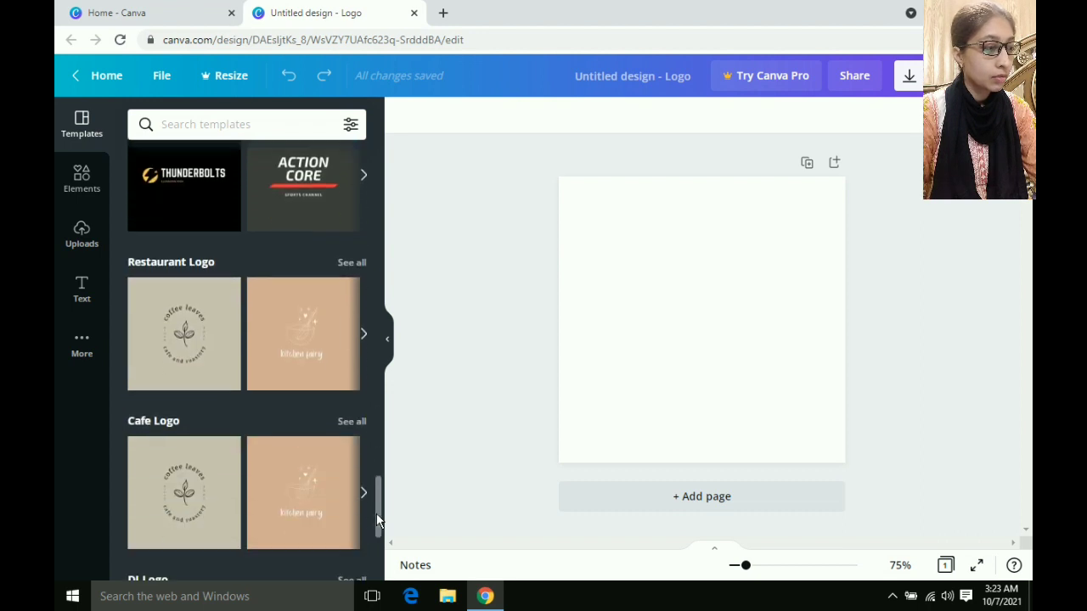
pyautogui.scroll(-7, 377, 514)
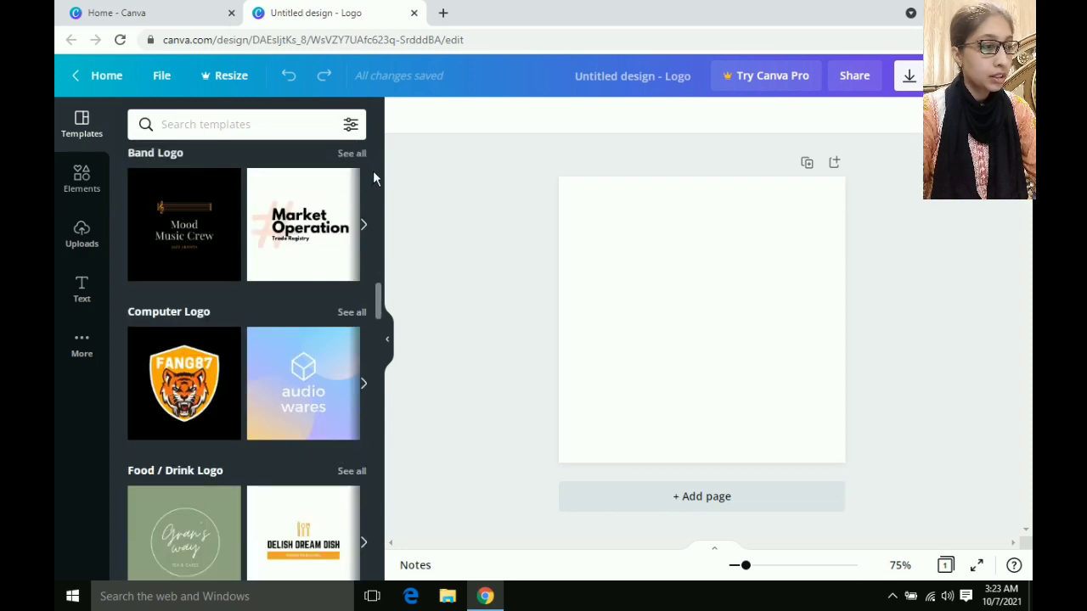
pyautogui.scroll(4, 374, 175)
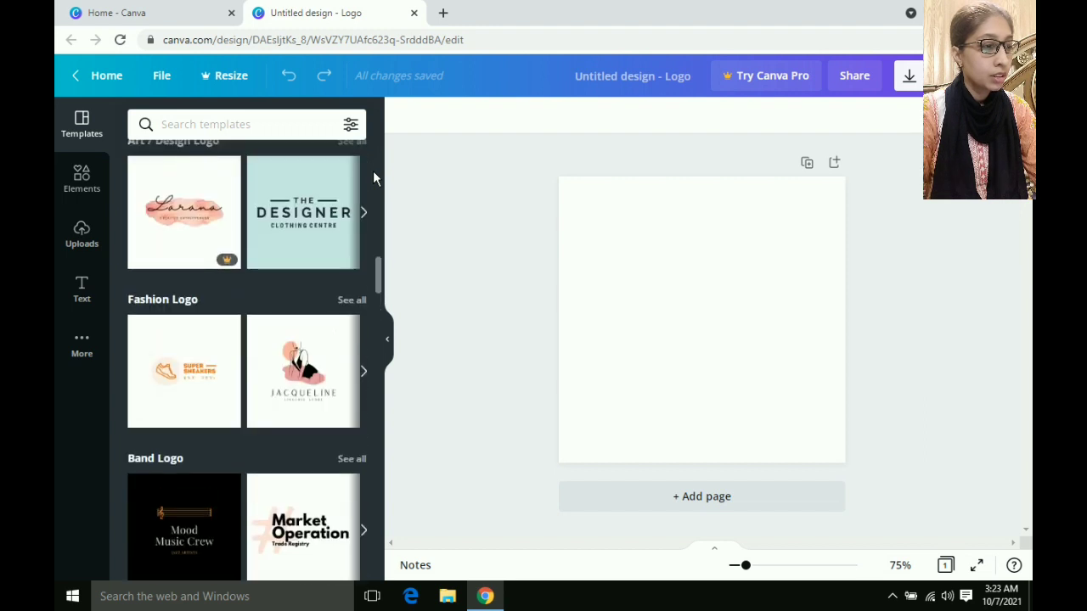
pyautogui.scroll(5, 373, 175)
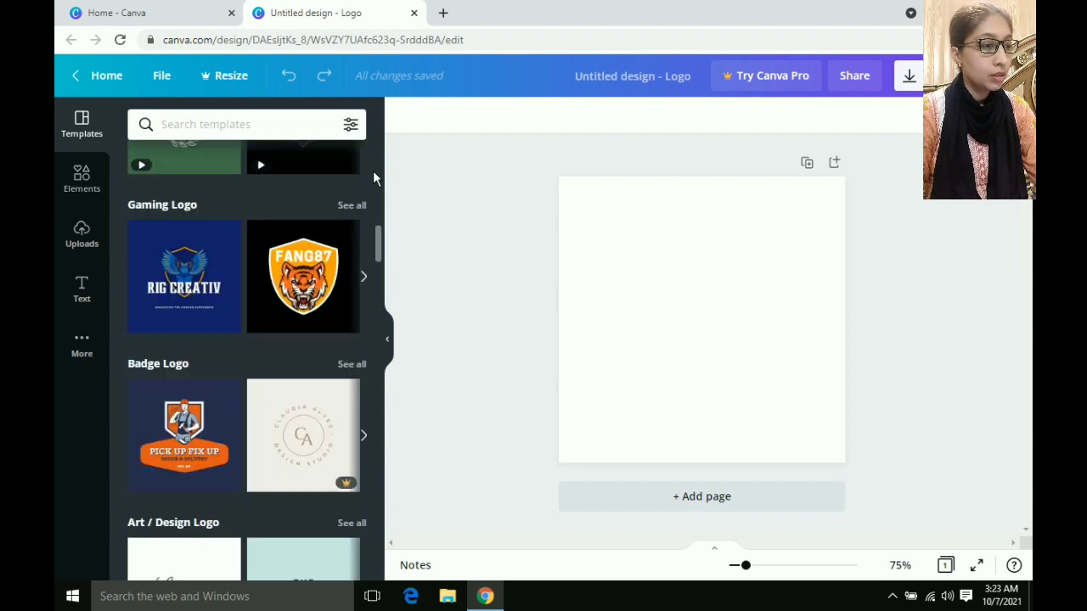
pyautogui.scroll(4, 372, 174)
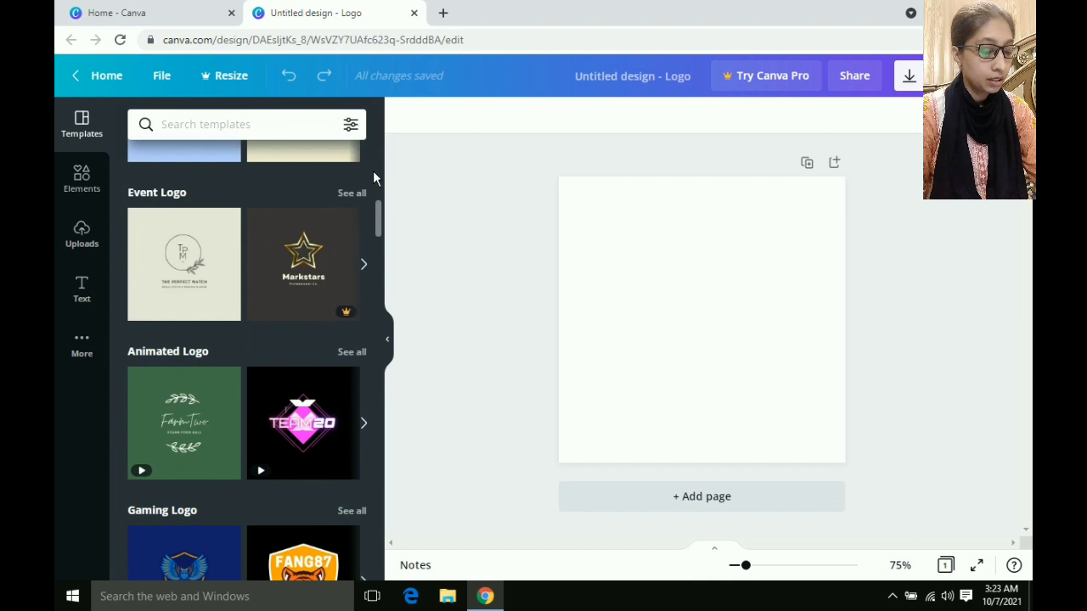
pyautogui.scroll(6, 373, 174)
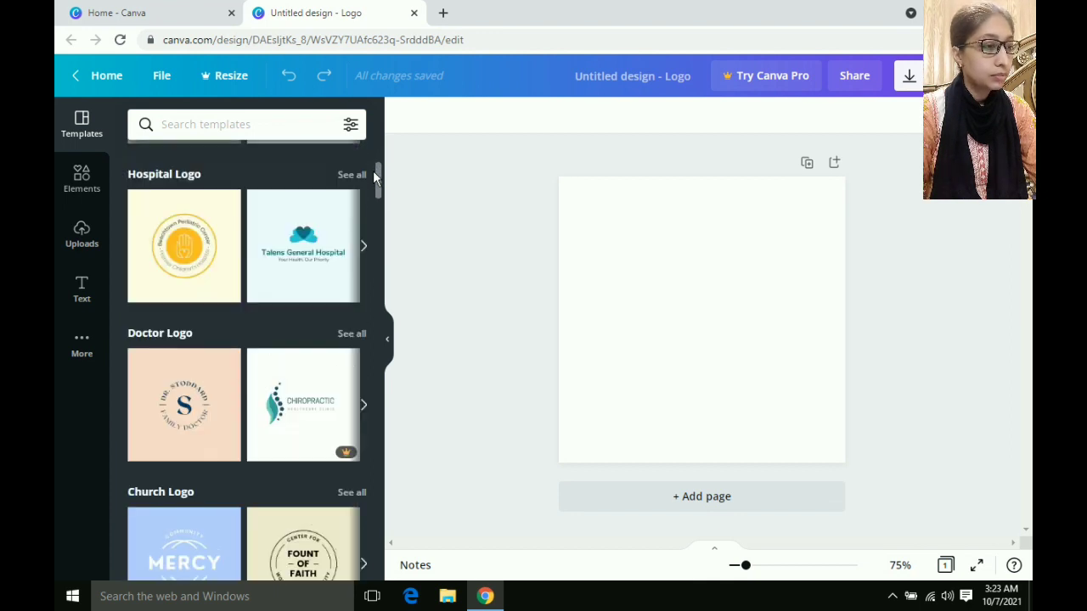
pyautogui.scroll(4, 374, 175)
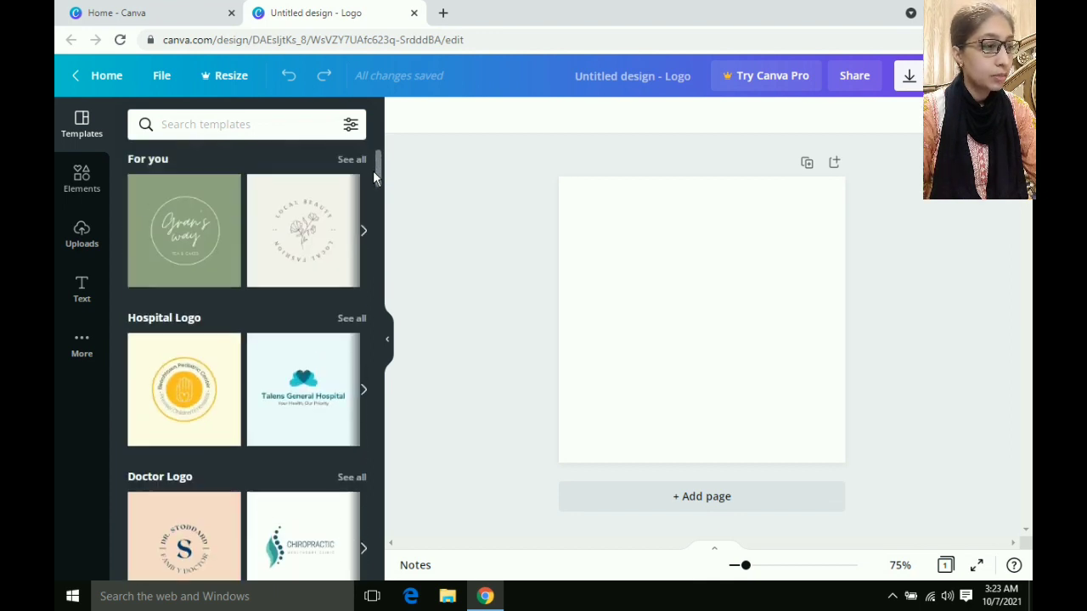
pyautogui.scroll(-4, 374, 176)
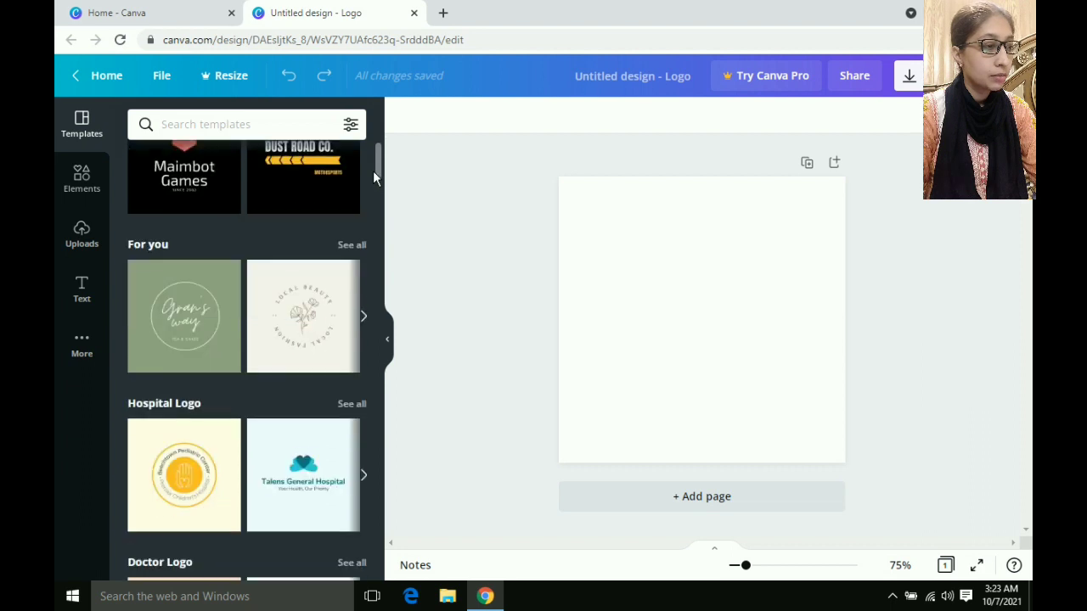
pyautogui.scroll(-2, 374, 176)
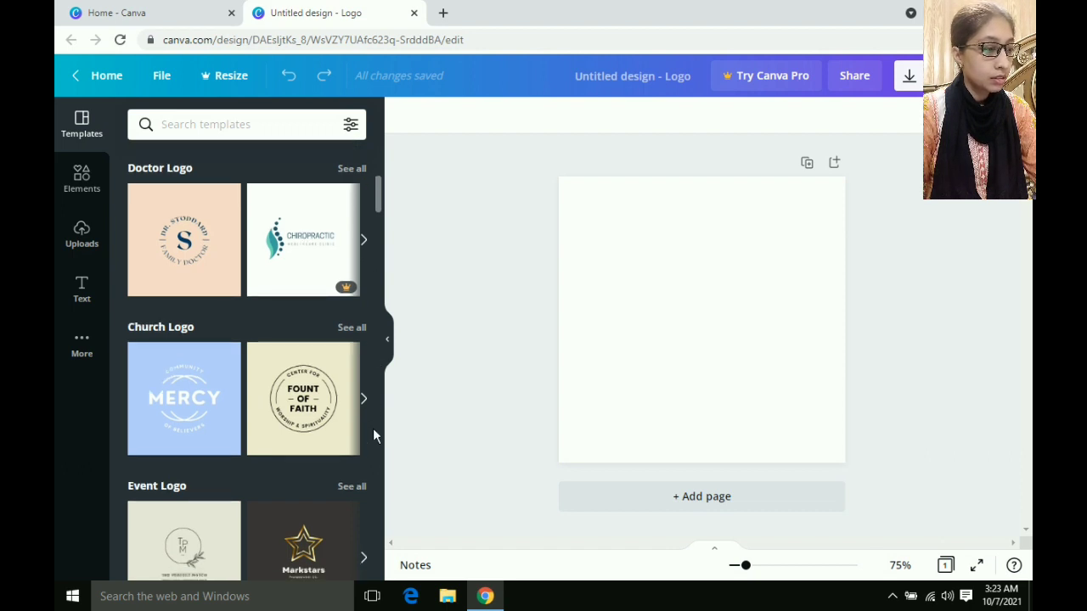
pyautogui.scroll(-3, 373, 428)
pyautogui.scroll(-2, 373, 428)
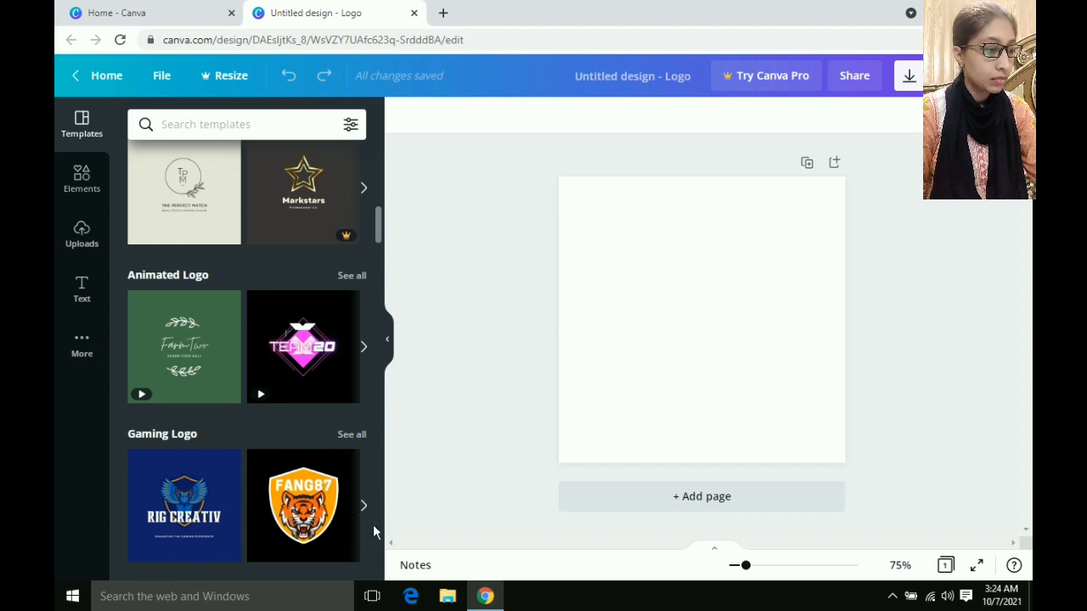
pyautogui.scroll(-5, 373, 524)
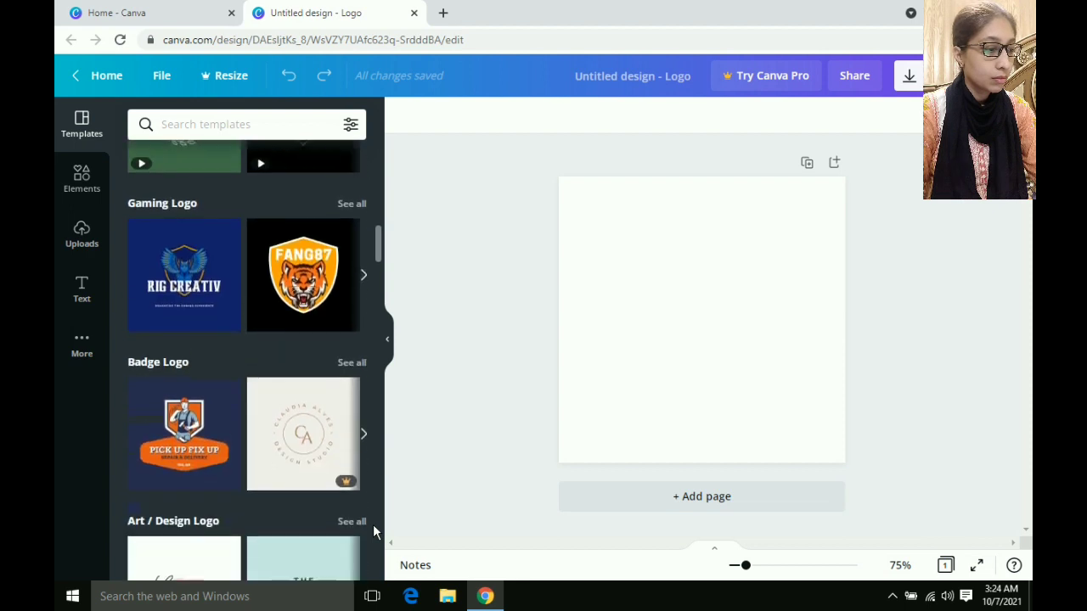
pyautogui.scroll(-3, 372, 524)
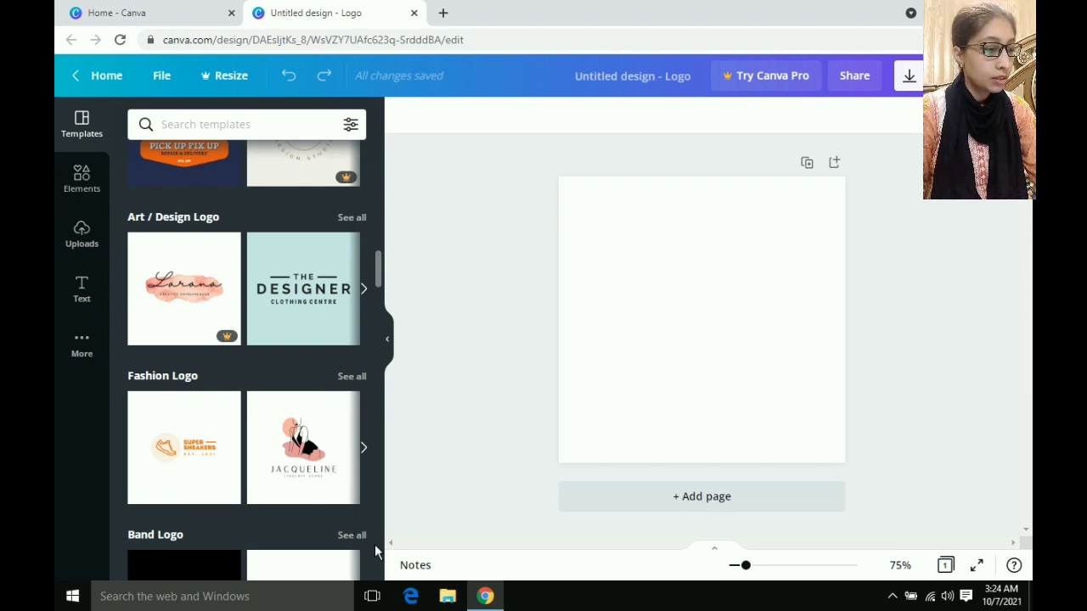
pyautogui.scroll(-1, 375, 545)
pyautogui.scroll(-2, 374, 544)
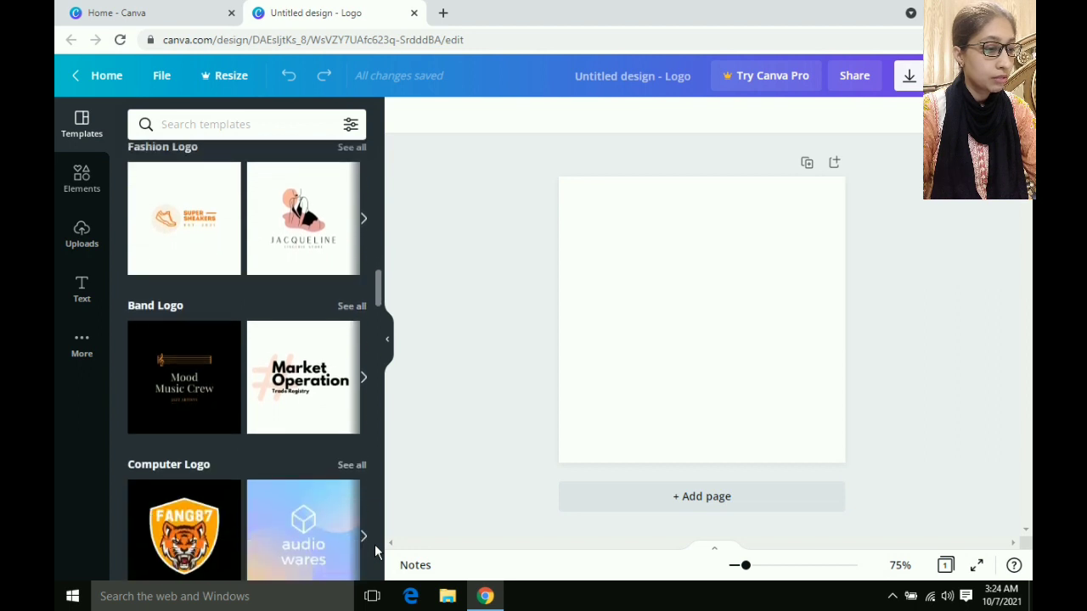
# Step: Preview the Fashion Logo category's templates and show its full collection
pyautogui.scroll(3, 374, 544)
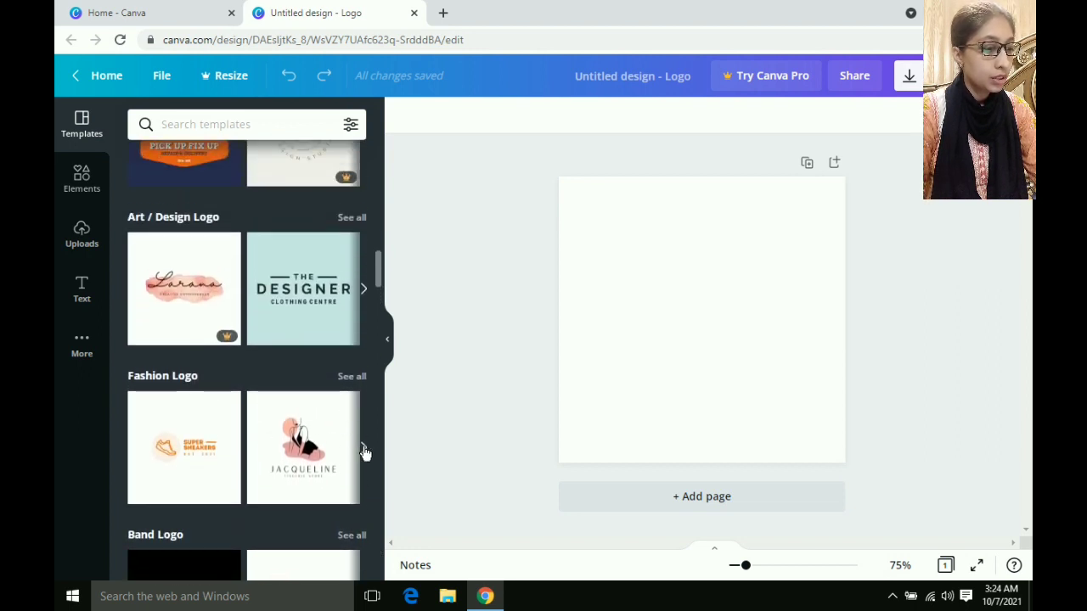
pyautogui.click(363, 453)
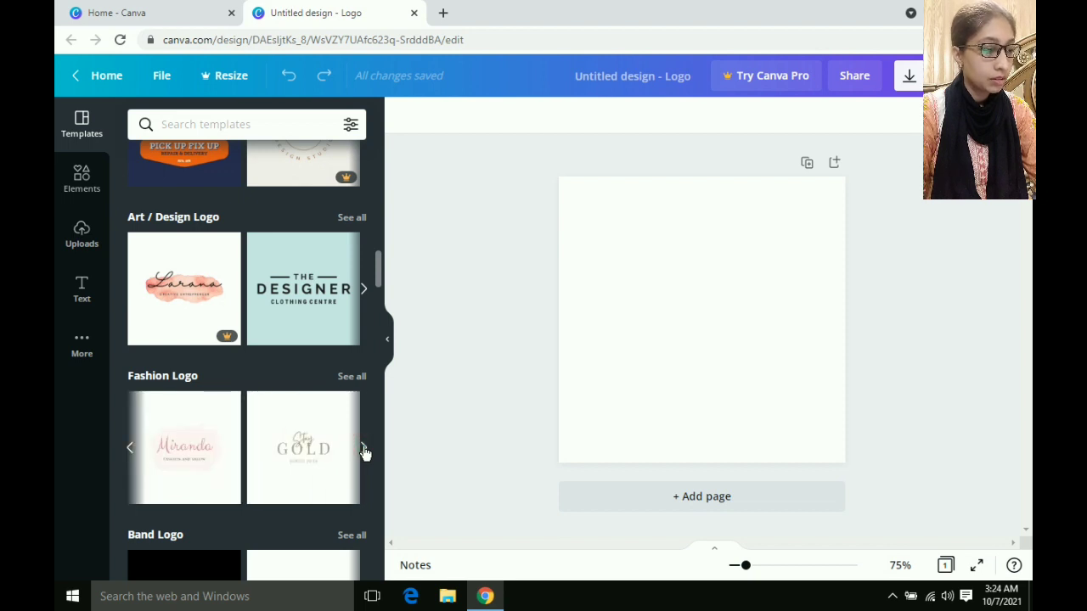
pyautogui.click(364, 452)
pyautogui.click(363, 453)
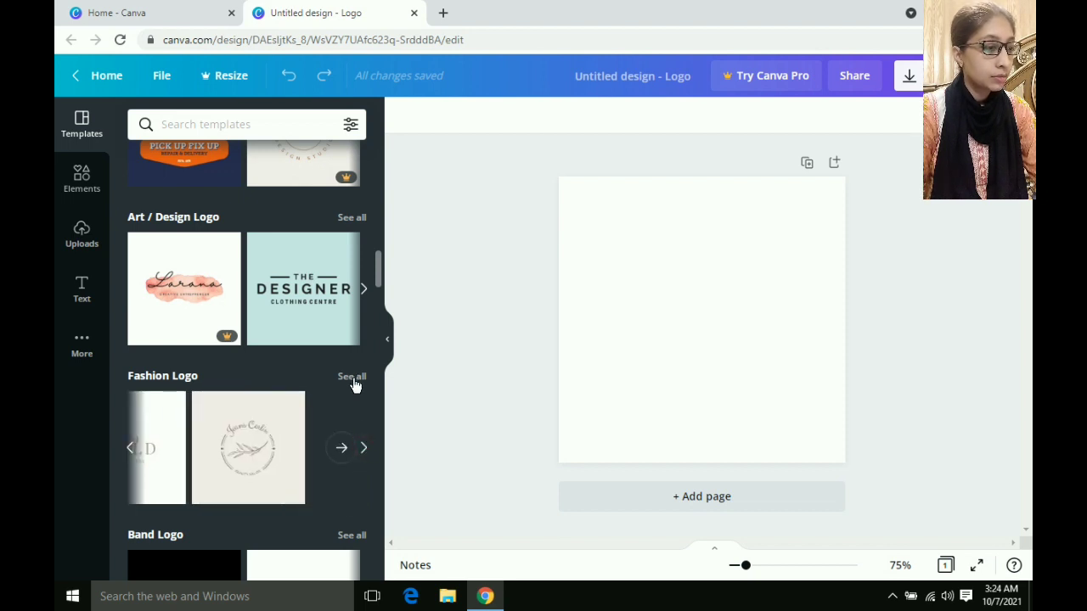
pyautogui.click(351, 376)
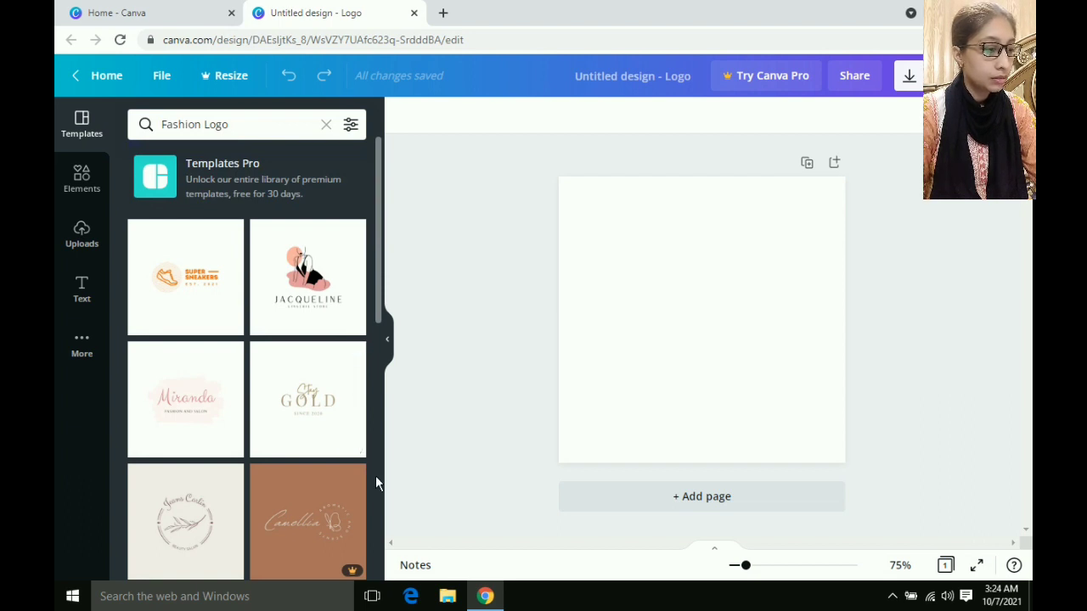
# Step: Look through the Fashion Logo templates, from the sneaker and lingerie store designs down to the Simethrift and Minimalism boutique designs
pyautogui.scroll(-4, 376, 482)
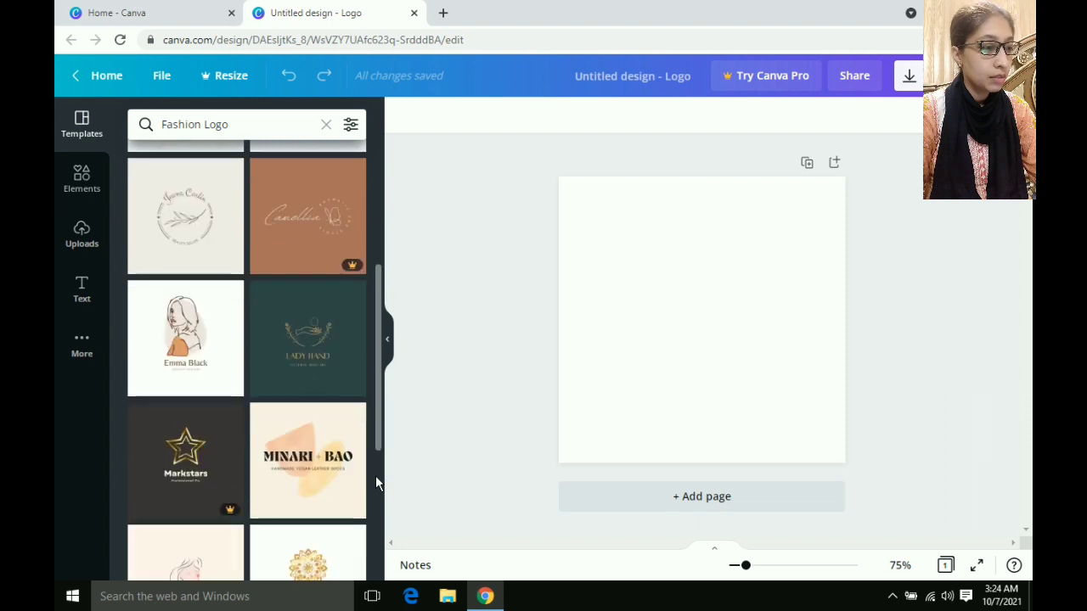
pyautogui.scroll(-5, 376, 482)
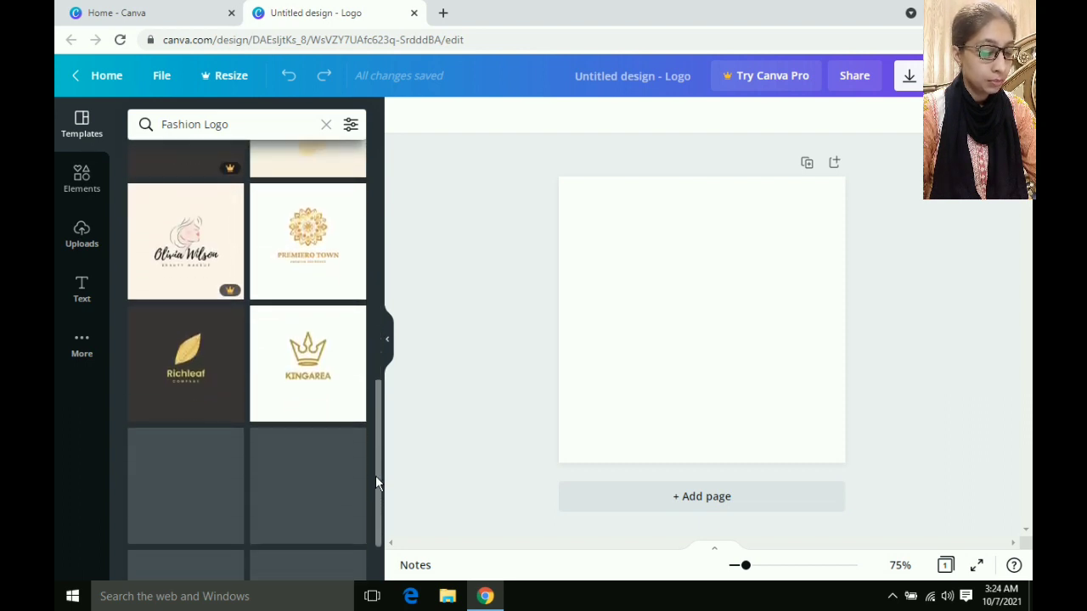
pyautogui.scroll(-2, 376, 482)
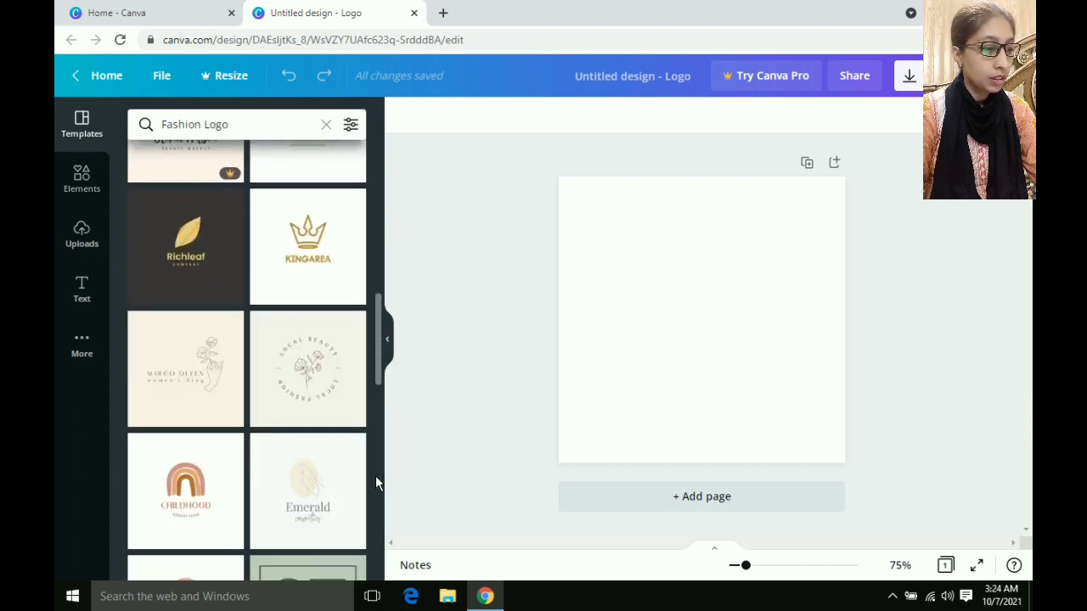
pyautogui.scroll(-4, 376, 482)
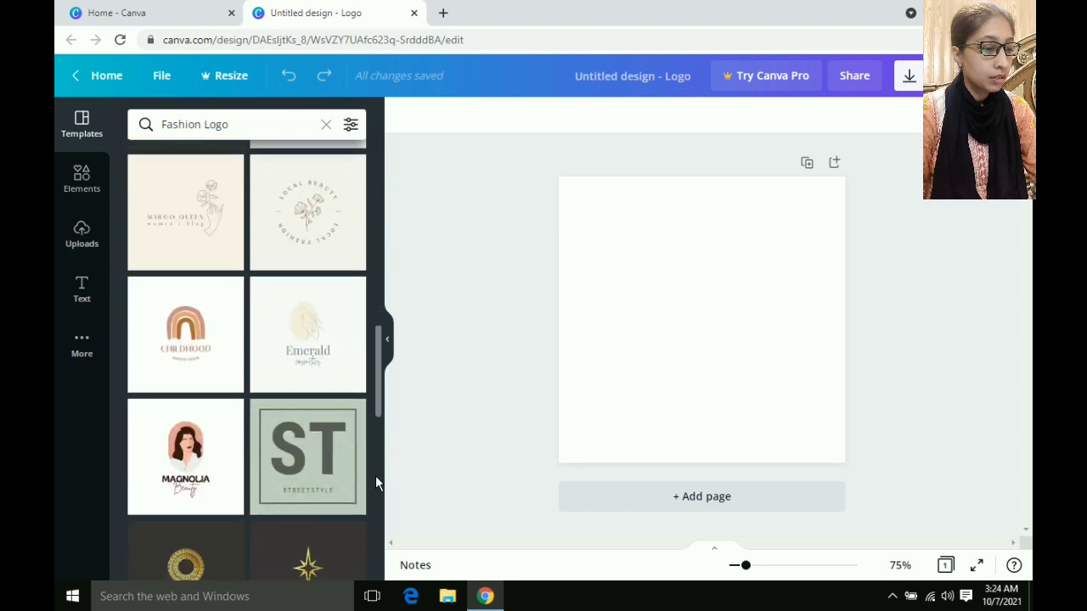
pyautogui.scroll(-3, 376, 482)
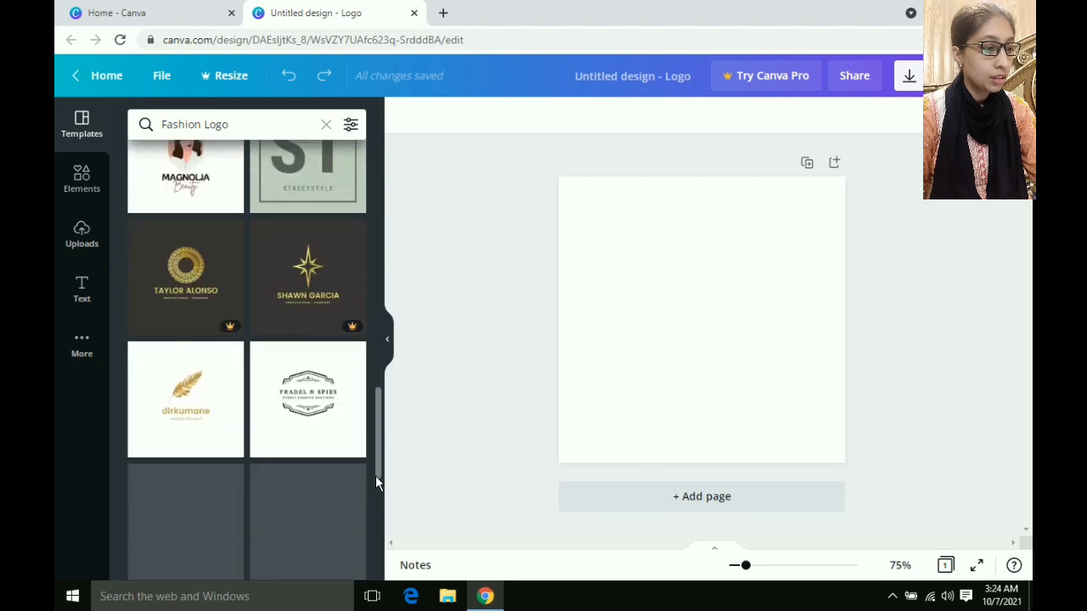
pyautogui.scroll(-2, 376, 481)
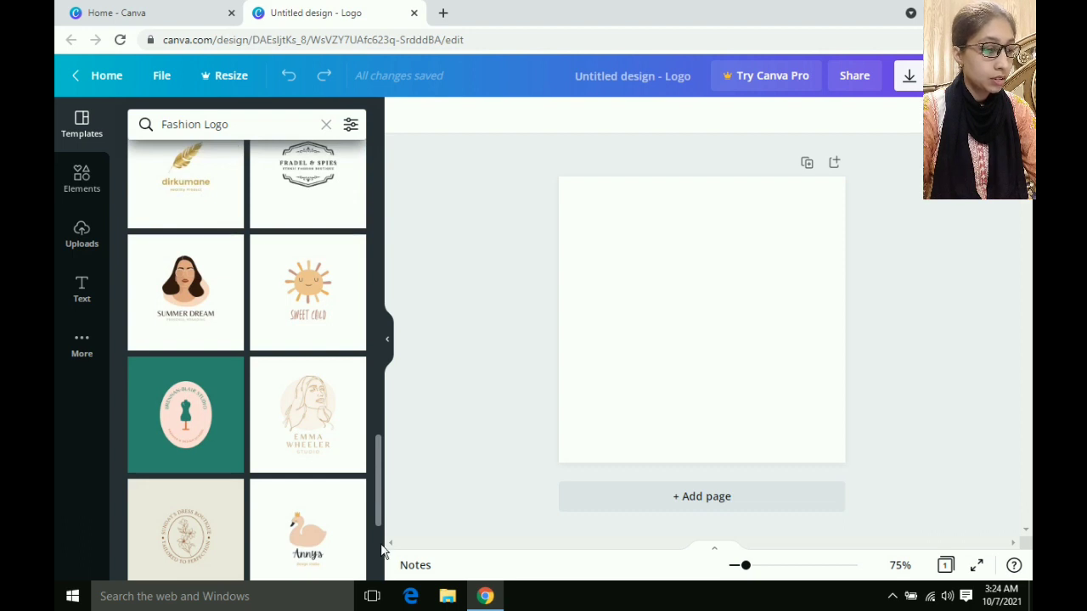
pyautogui.scroll(-4, 377, 582)
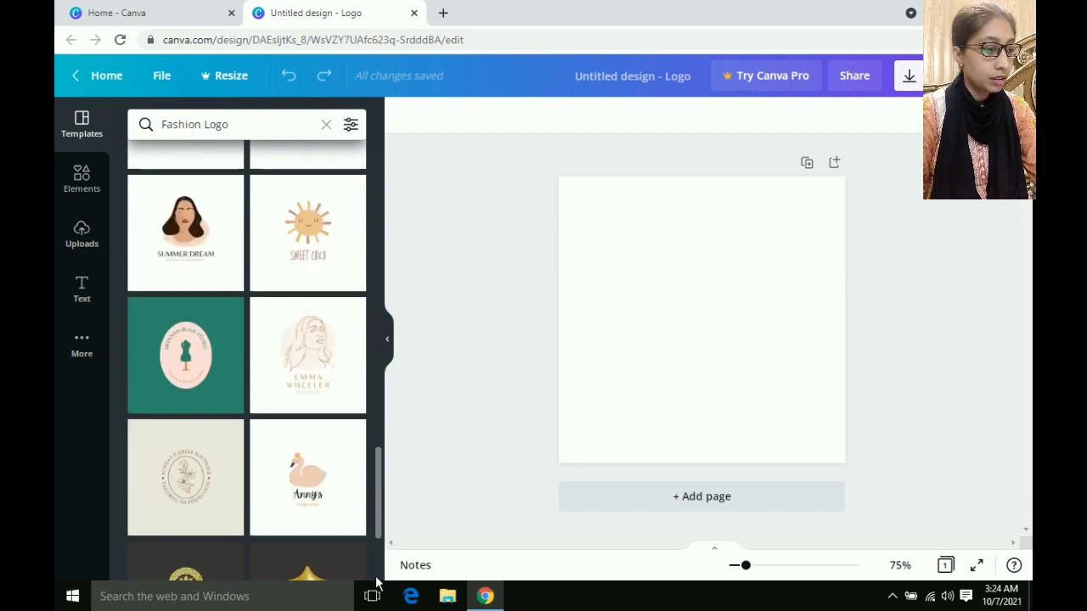
pyautogui.scroll(-3, 376, 582)
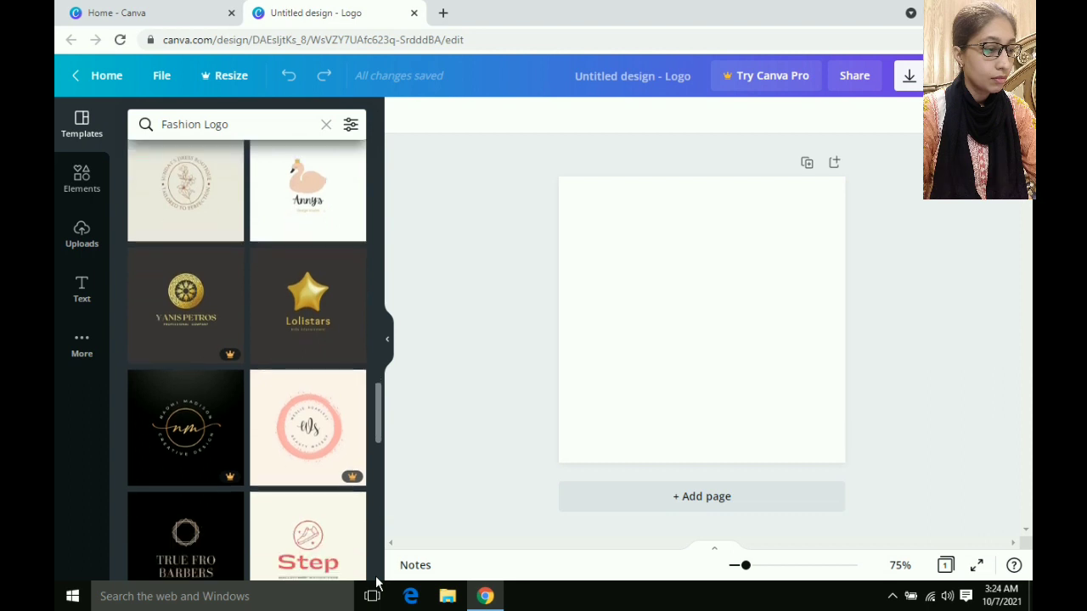
pyautogui.scroll(-2, 376, 583)
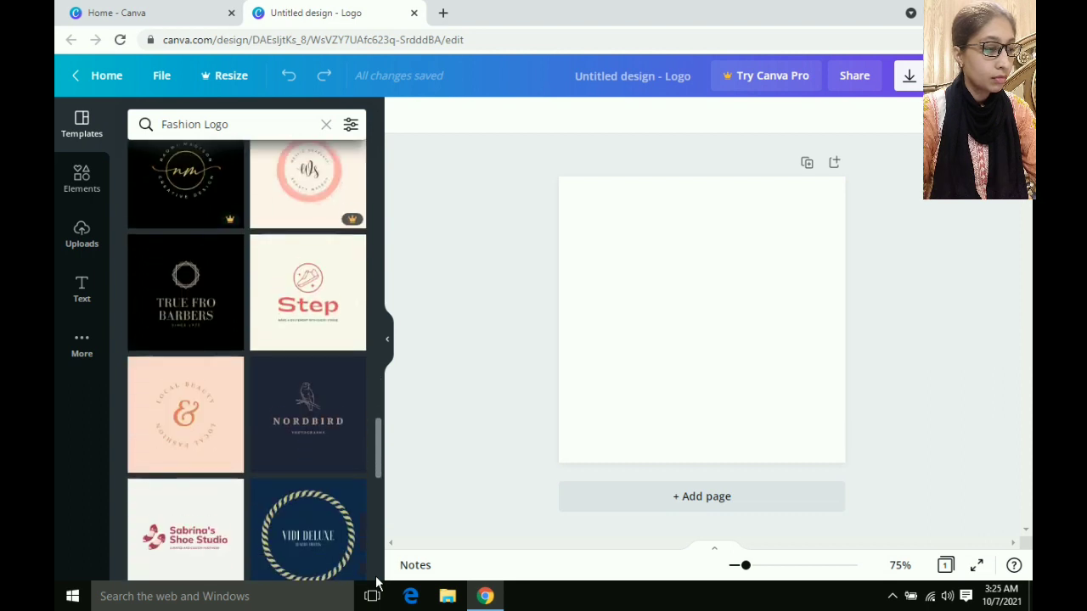
pyautogui.scroll(-2, 376, 582)
pyautogui.scroll(-4, 376, 582)
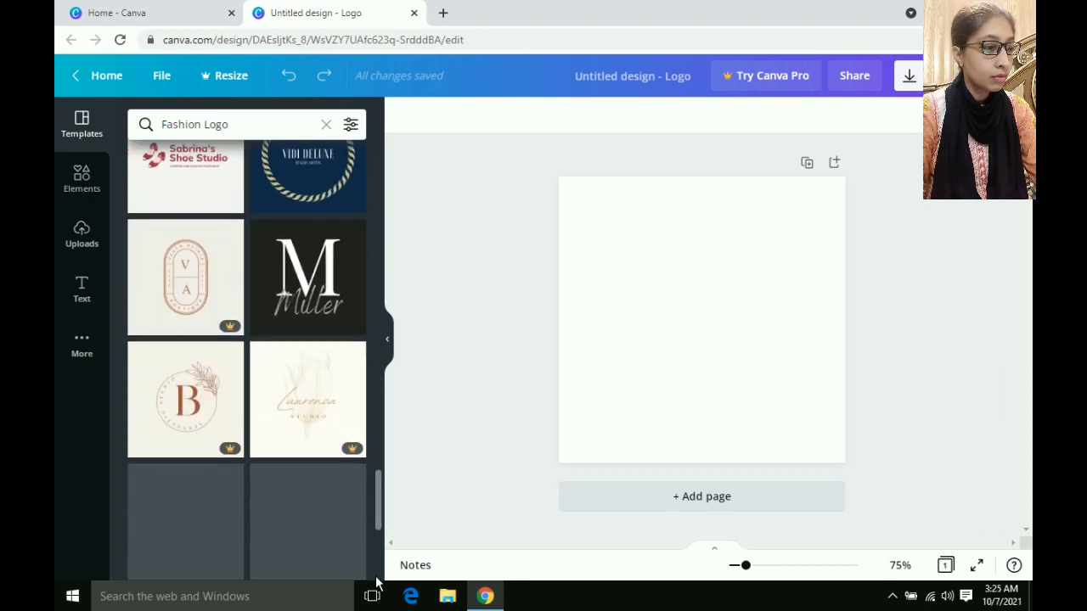
pyautogui.scroll(5, 376, 583)
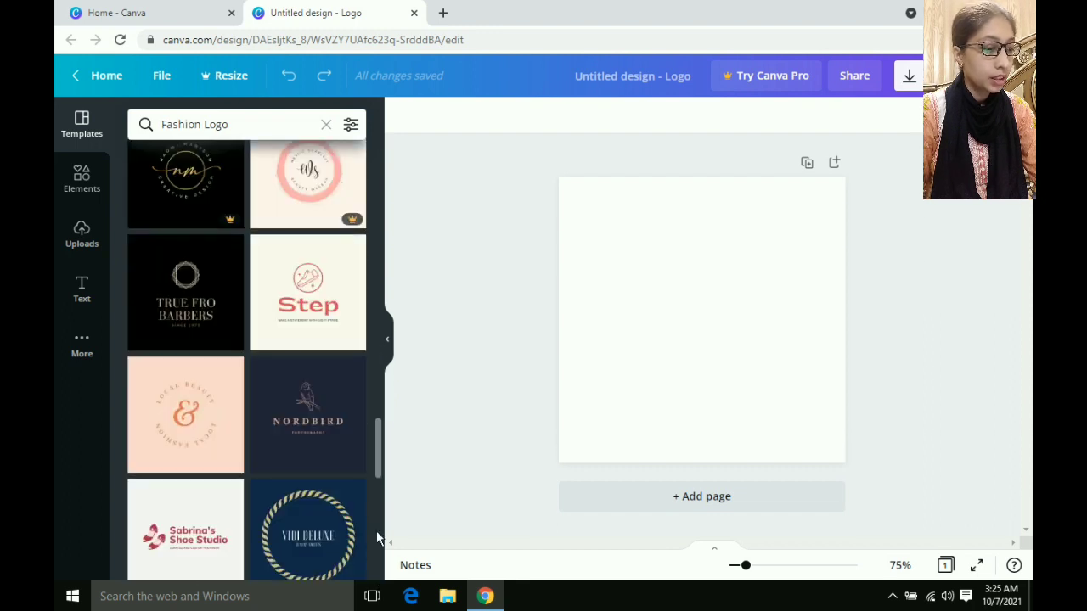
pyautogui.scroll(-5, 379, 540)
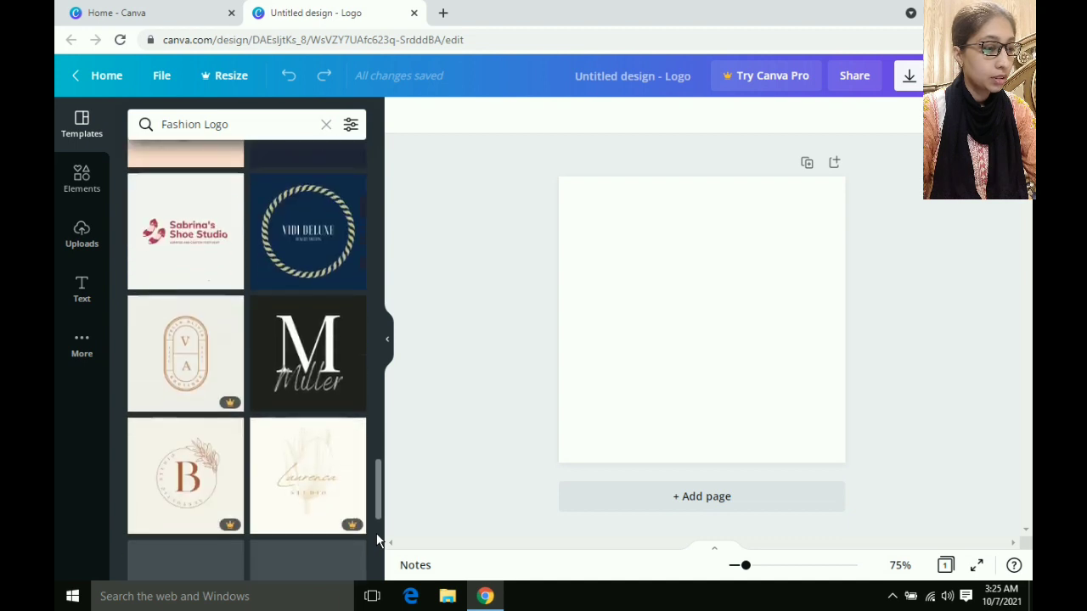
pyautogui.scroll(-4, 379, 540)
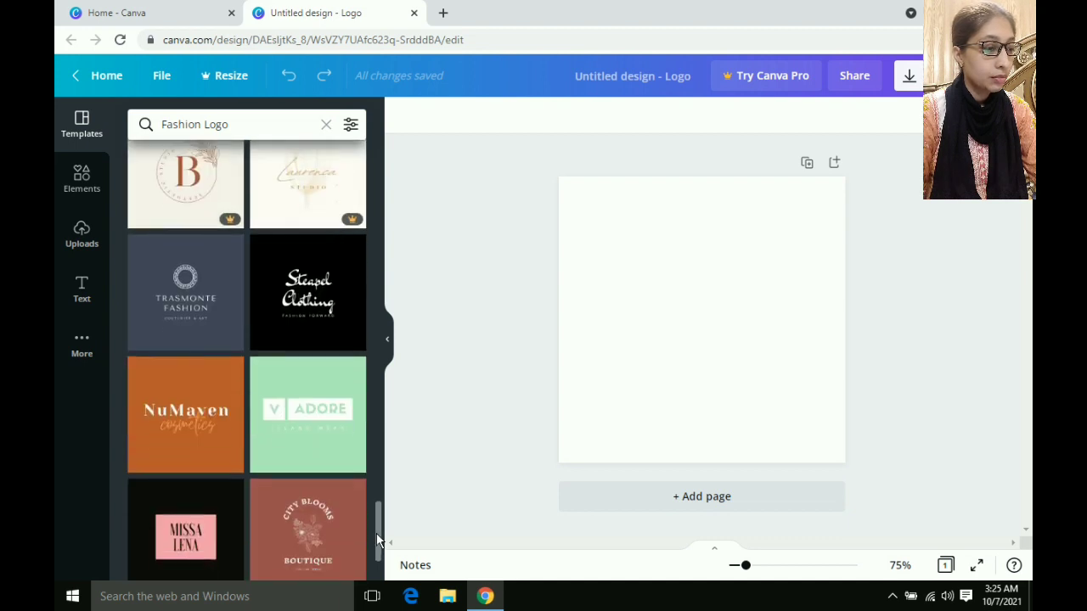
pyautogui.scroll(-4, 377, 539)
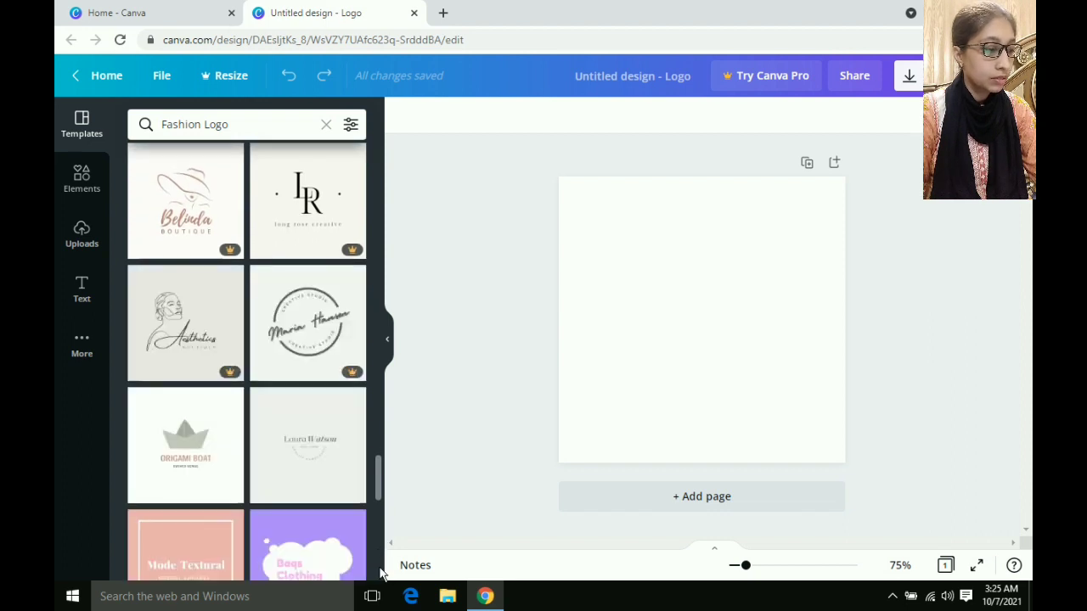
pyautogui.scroll(-3, 381, 576)
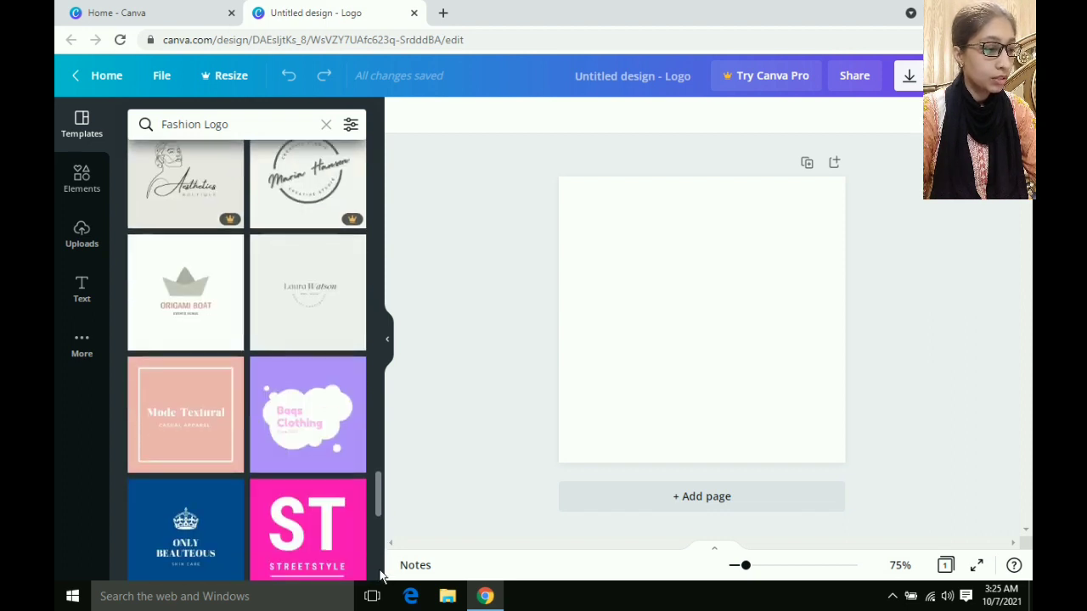
pyautogui.scroll(-2, 380, 576)
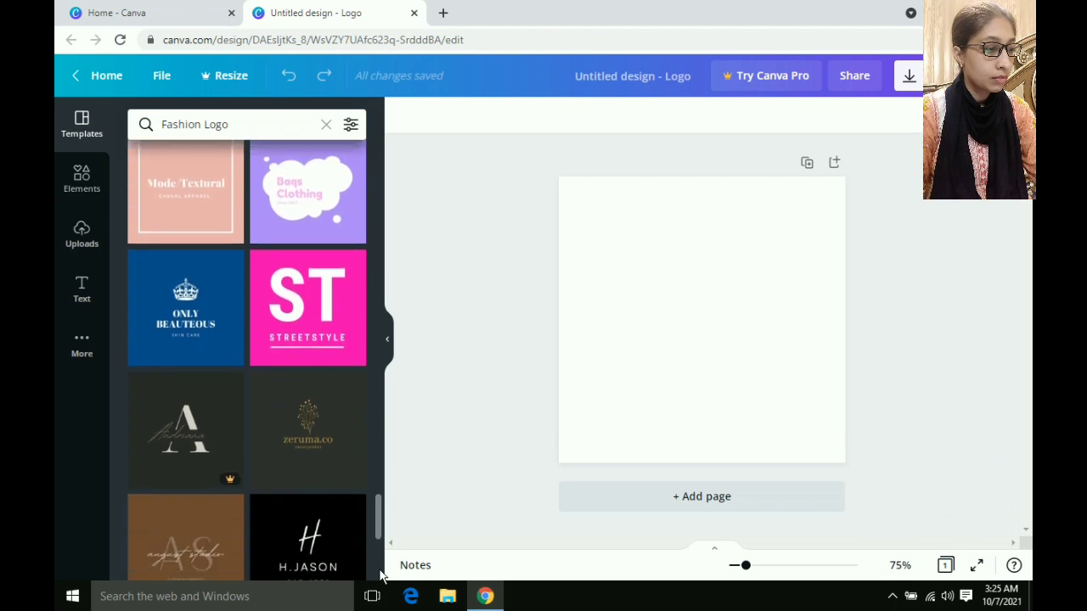
pyautogui.scroll(-4, 380, 575)
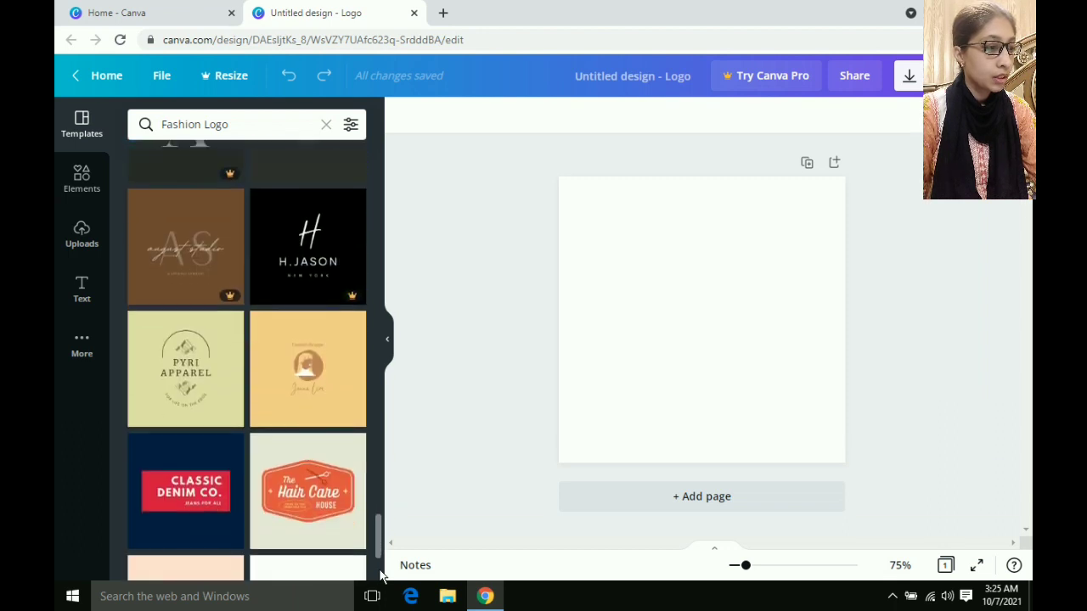
pyautogui.scroll(1, 380, 575)
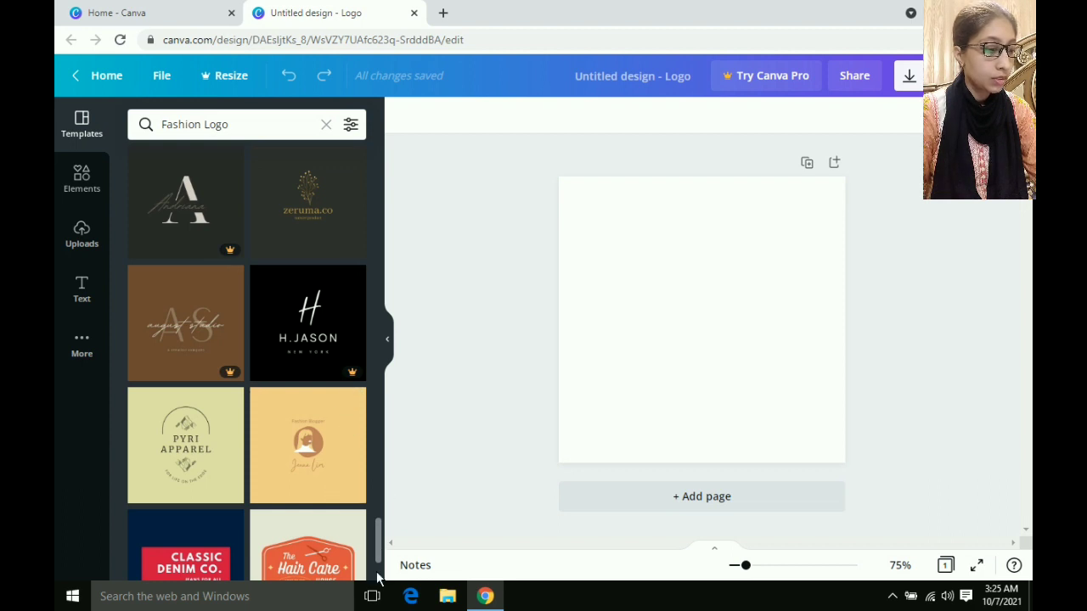
pyautogui.scroll(-5, 379, 577)
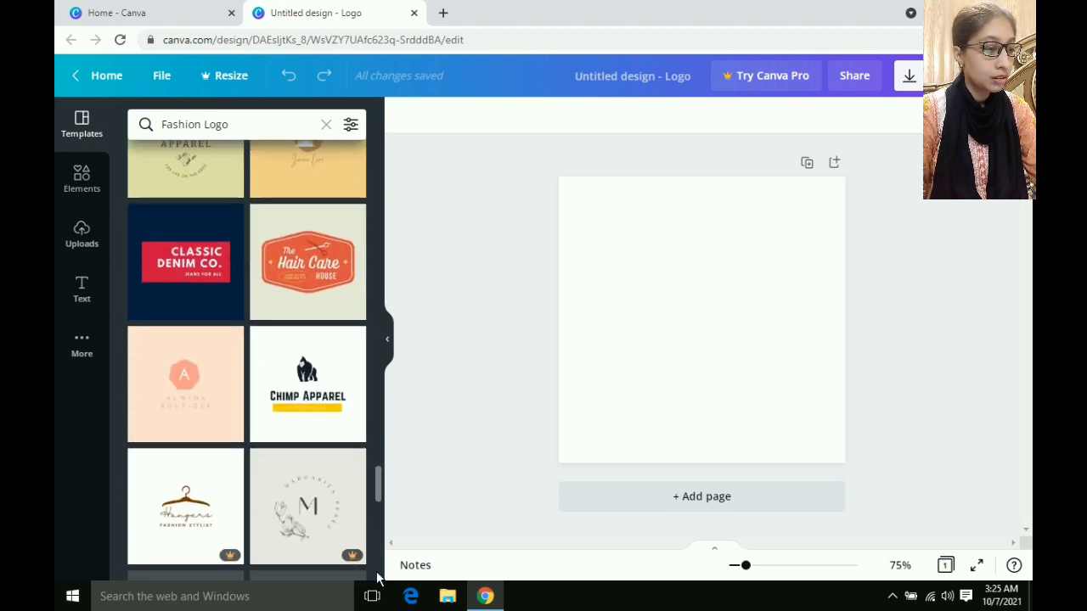
pyautogui.scroll(-2, 379, 577)
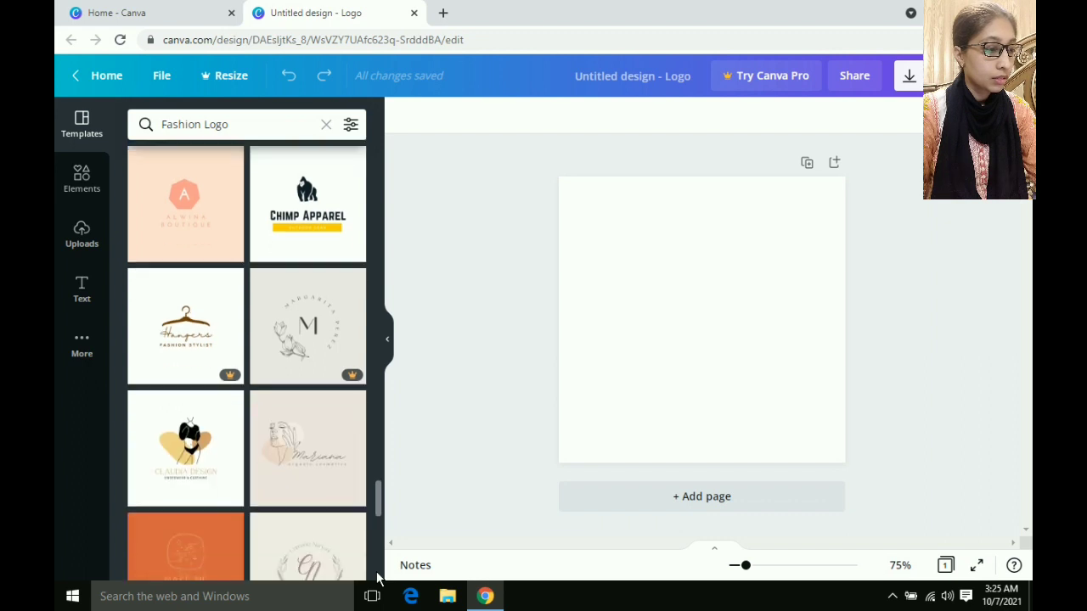
pyautogui.scroll(-3, 378, 577)
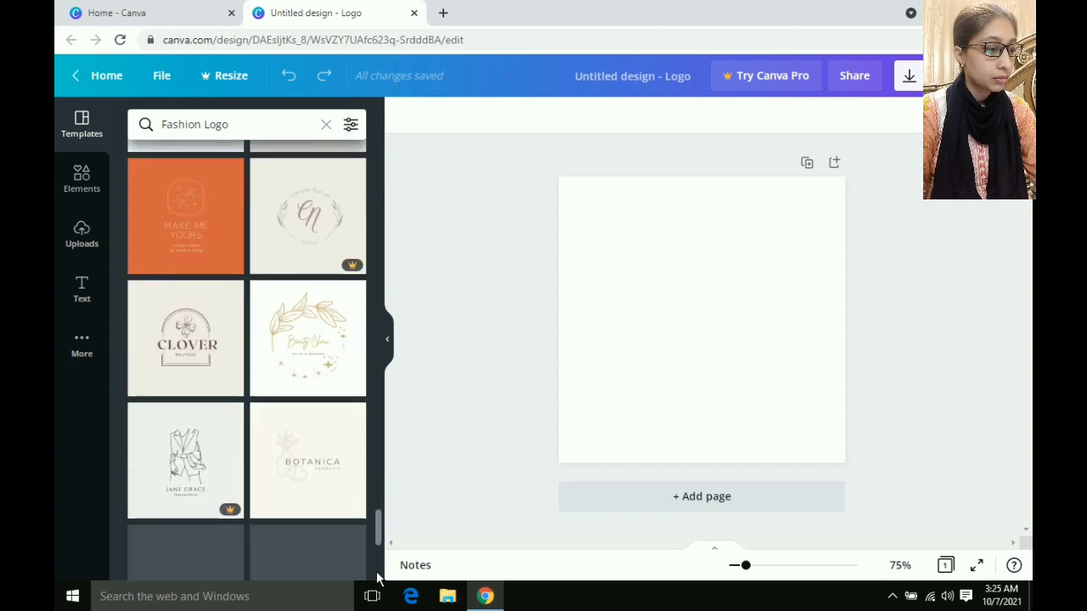
pyautogui.scroll(-4, 379, 577)
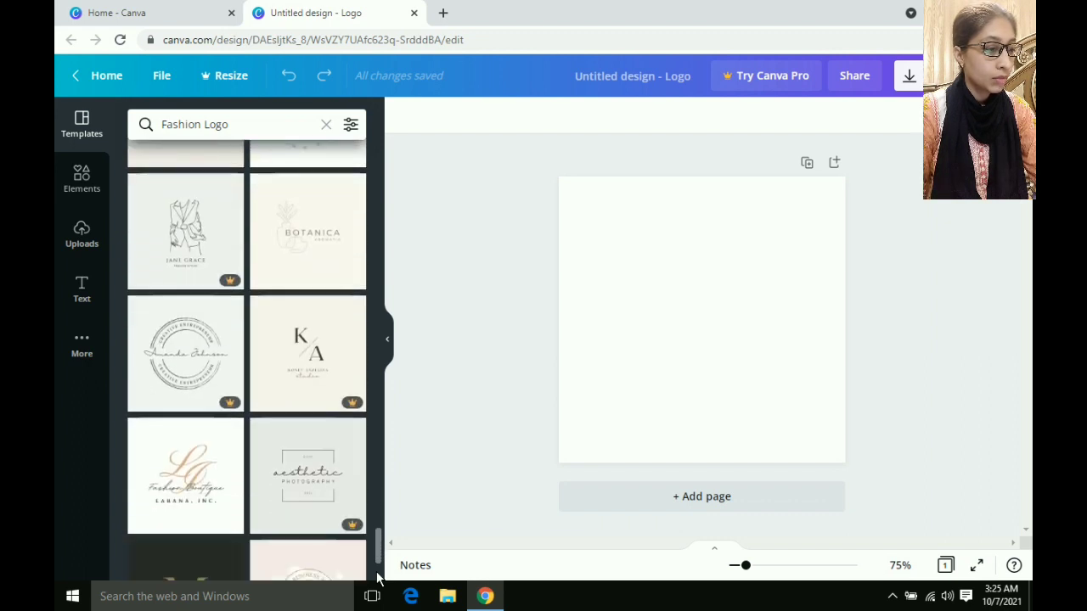
pyautogui.scroll(-3, 378, 578)
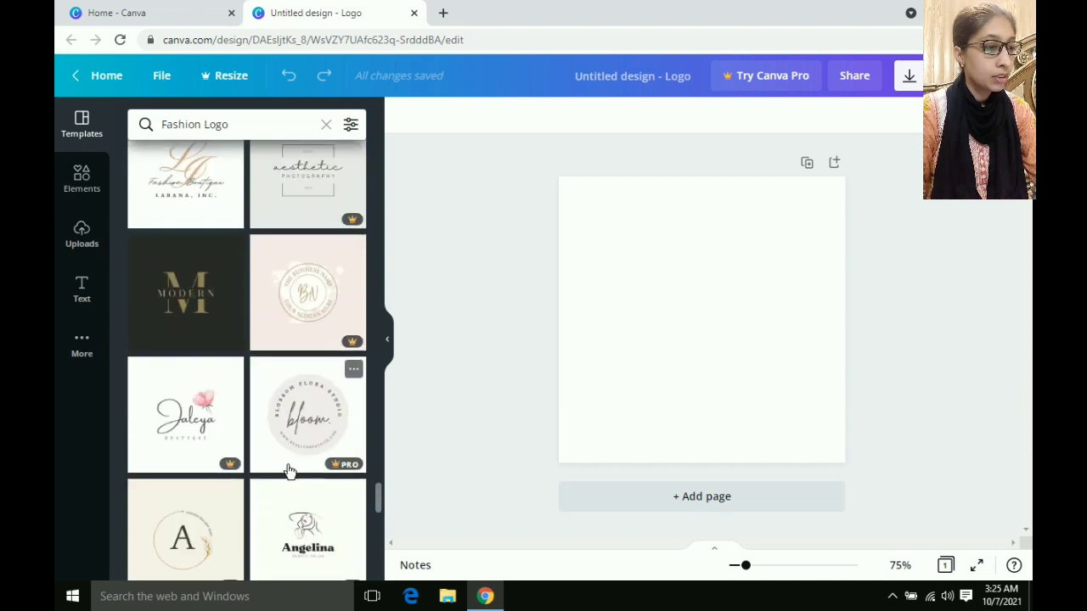
pyautogui.moveTo(219, 476)
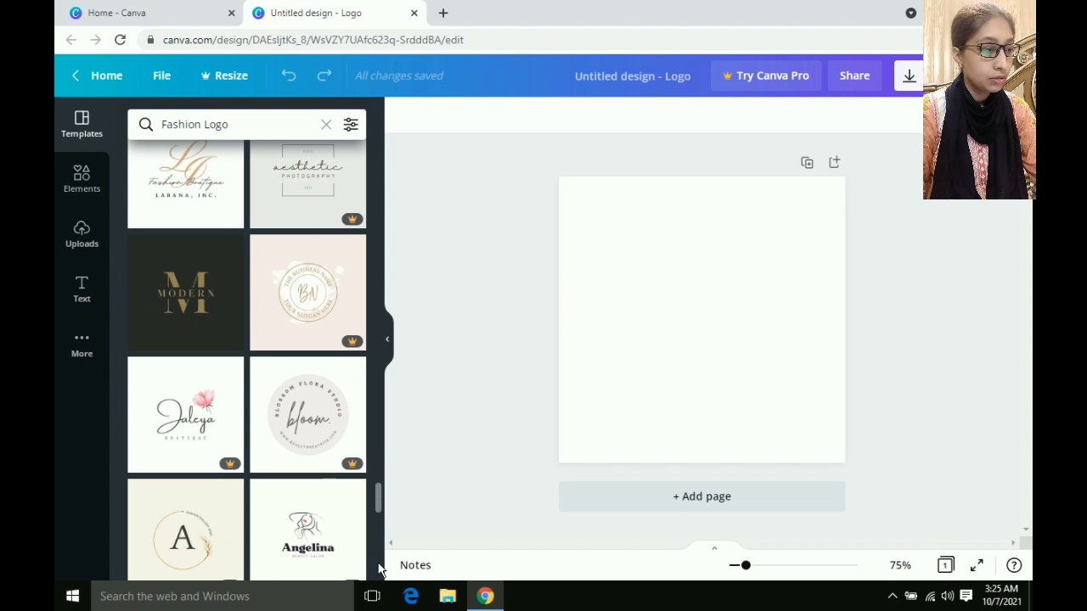
pyautogui.scroll(-7, 379, 571)
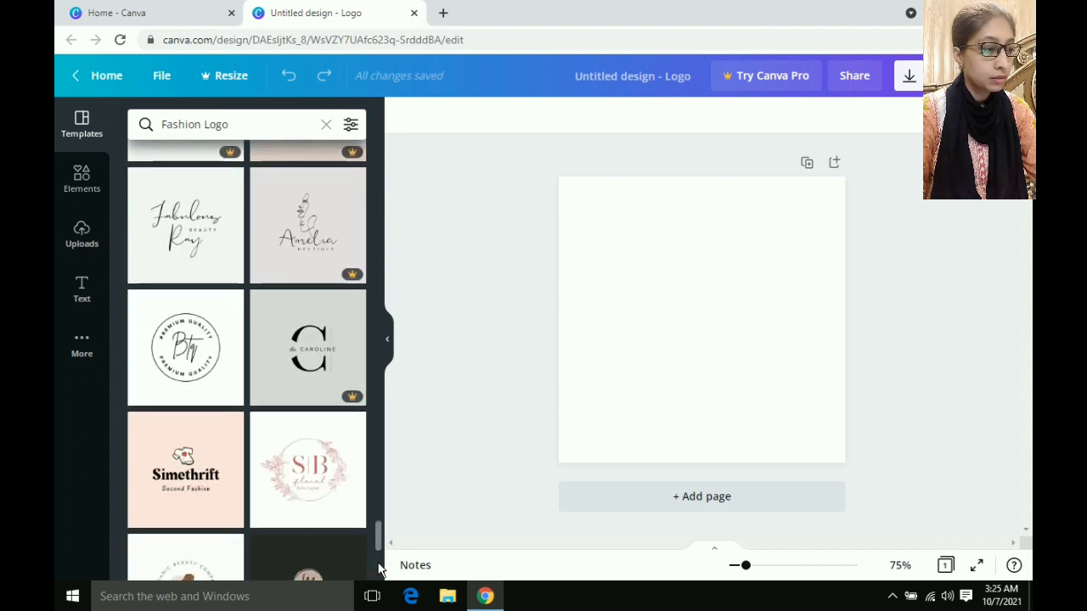
pyautogui.scroll(-1, 379, 570)
pyautogui.scroll(-1, 379, 570)
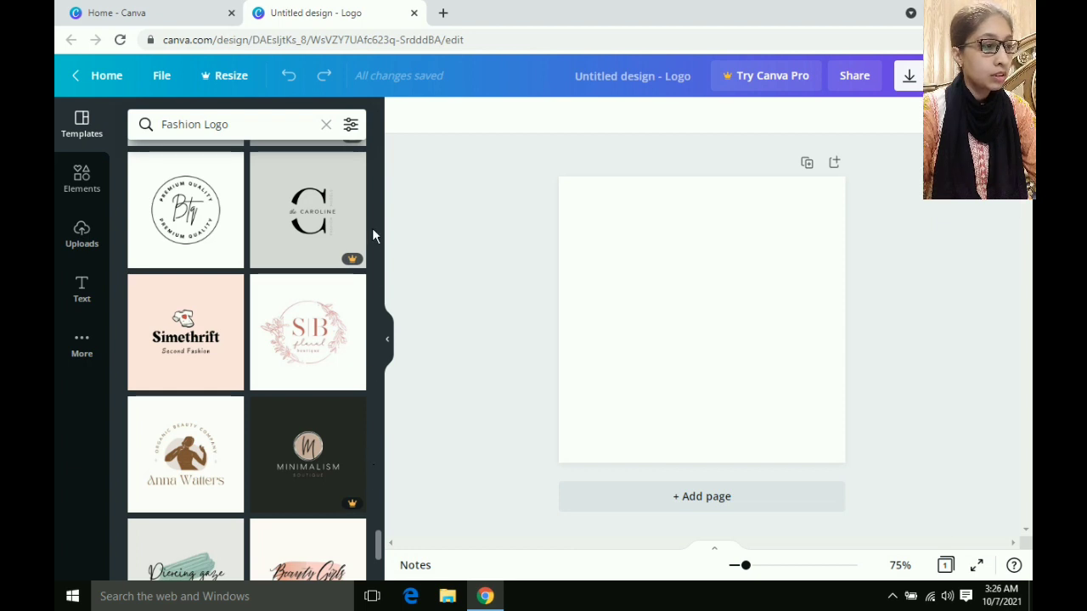
# Step: Review the Fashion Logo templates again in reverse, back to the free shoe studio design beside Vidi Deluxe
pyautogui.scroll(10, 372, 227)
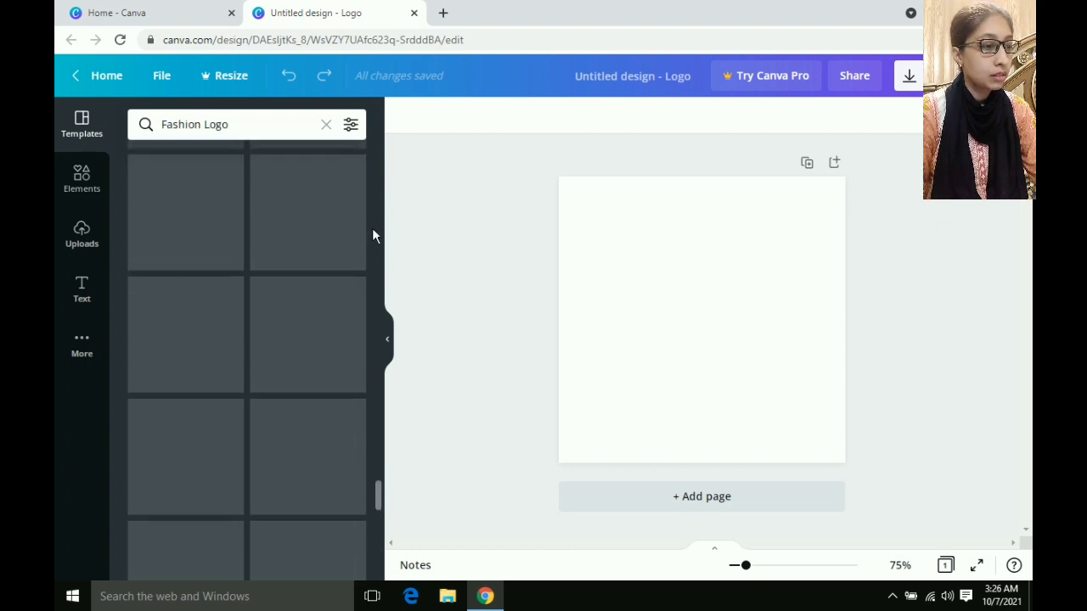
pyautogui.scroll(5, 372, 228)
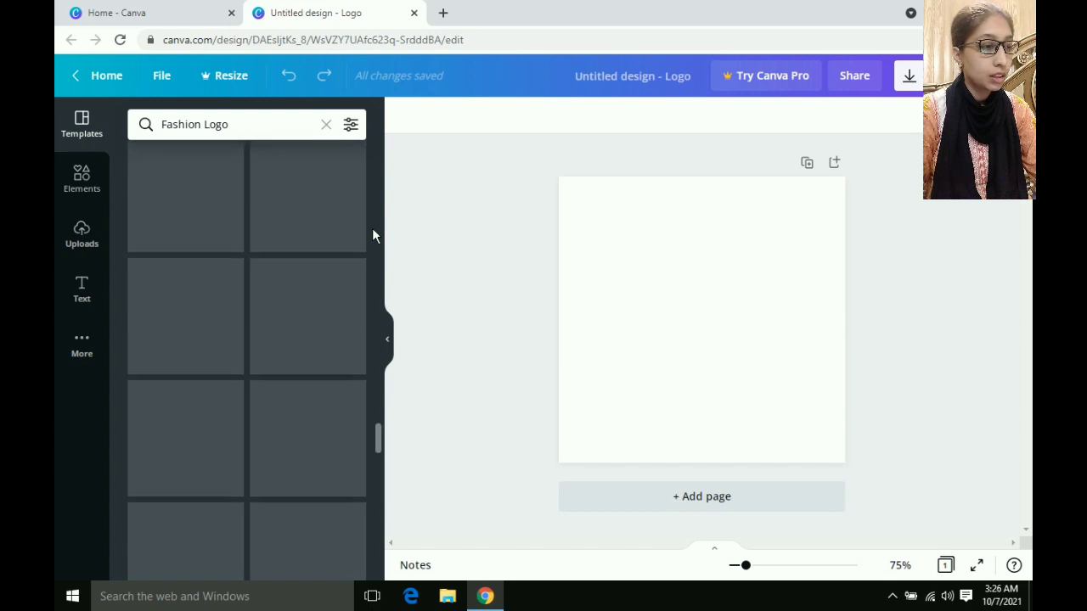
pyautogui.scroll(3, 371, 227)
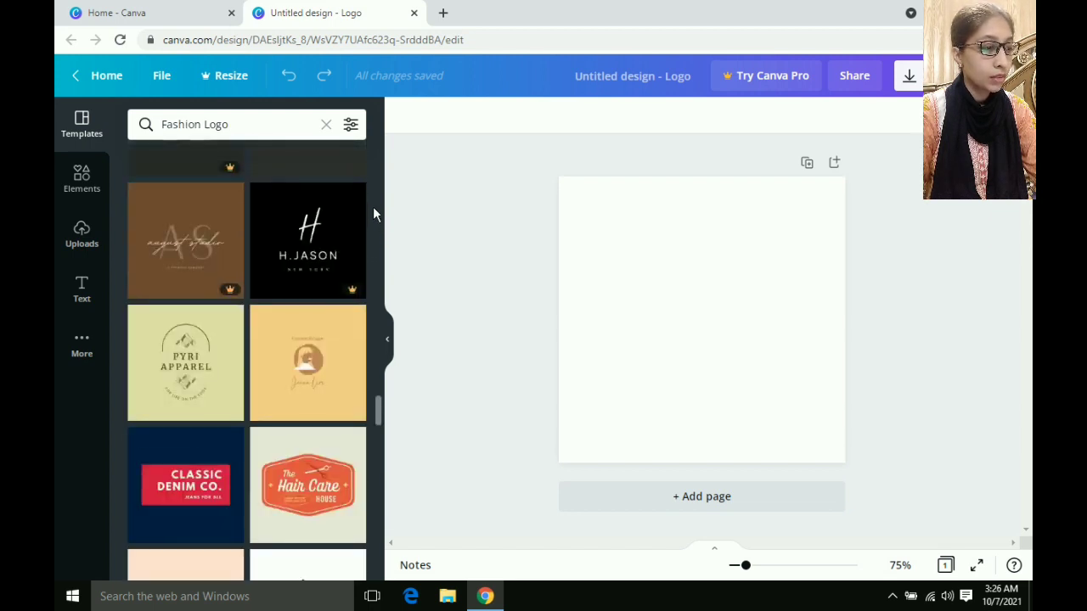
pyautogui.scroll(5, 374, 213)
pyautogui.scroll(2, 373, 214)
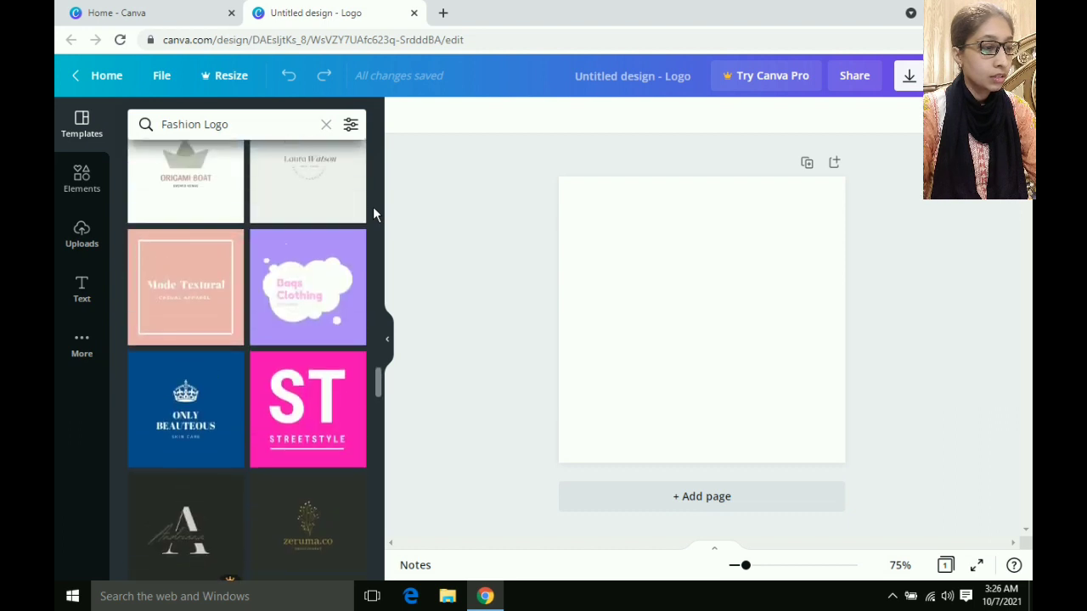
pyautogui.scroll(5, 374, 214)
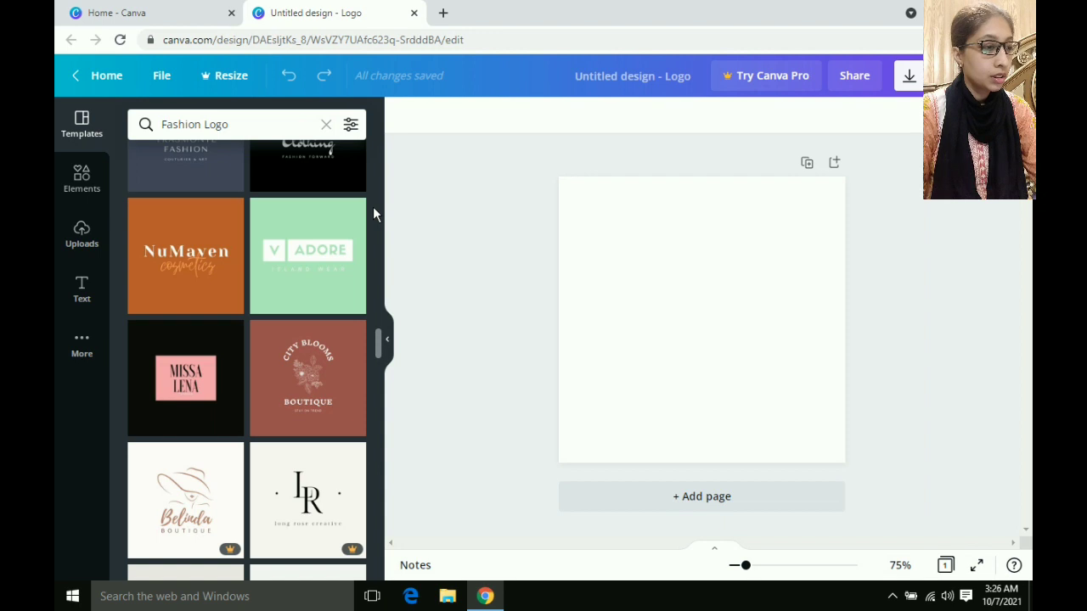
pyautogui.scroll(3, 374, 214)
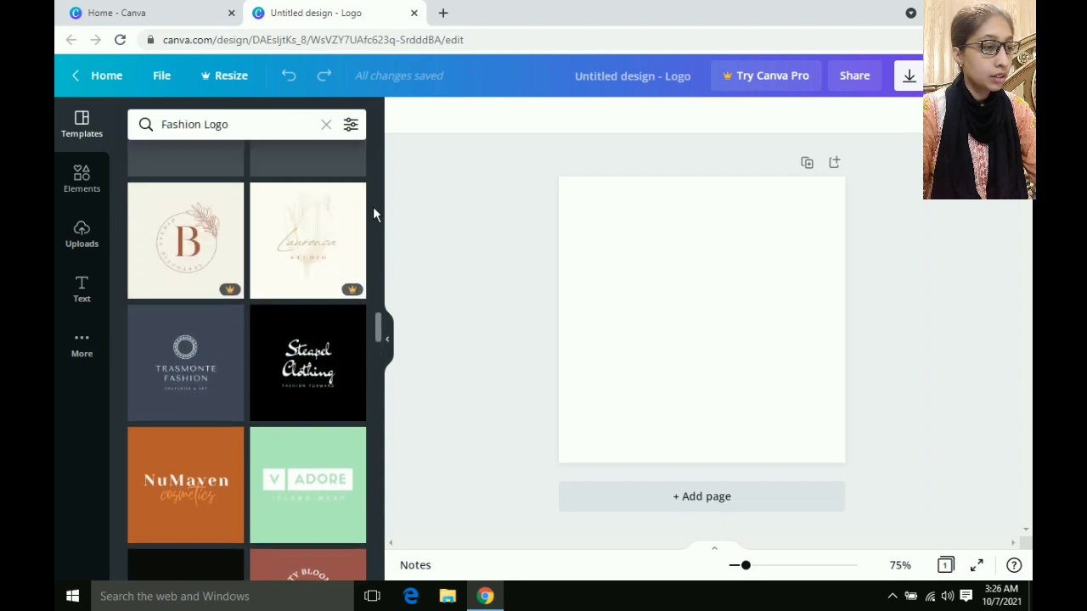
pyautogui.scroll(4, 374, 214)
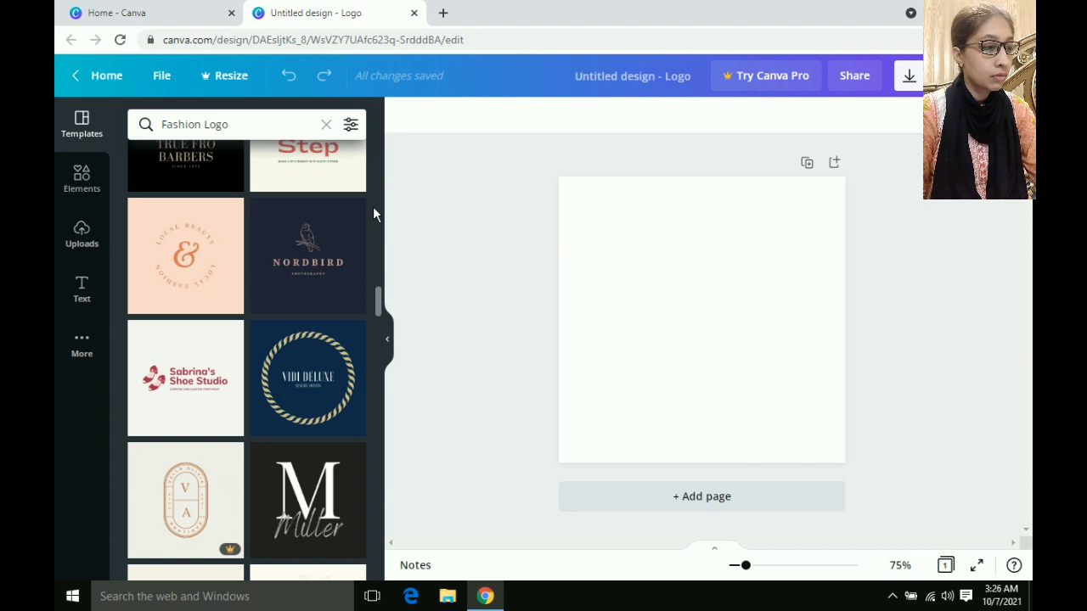
pyautogui.scroll(1, 374, 213)
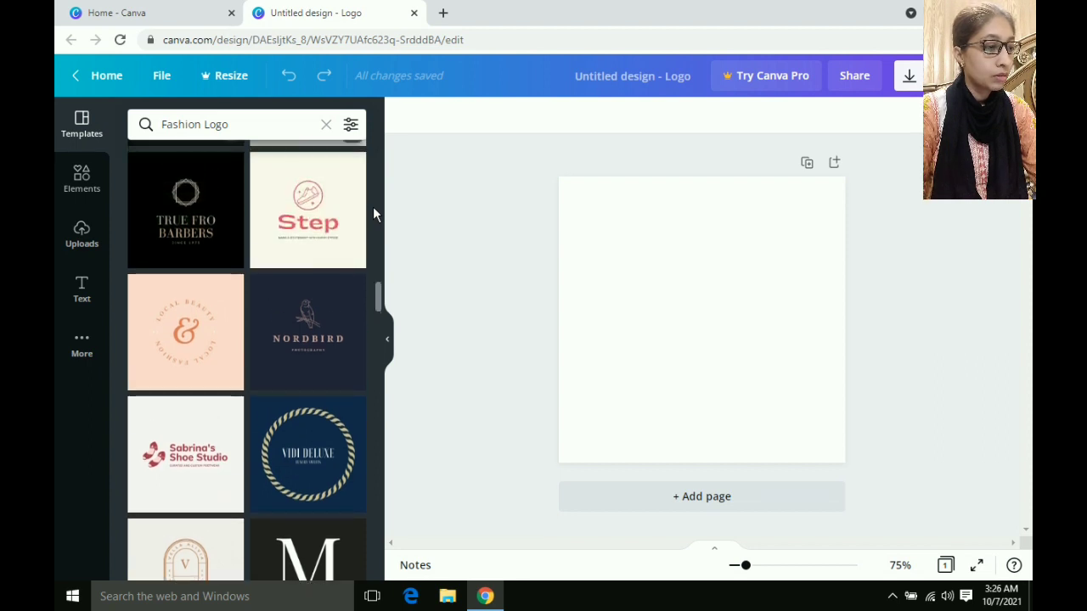
pyautogui.scroll(-2, 373, 214)
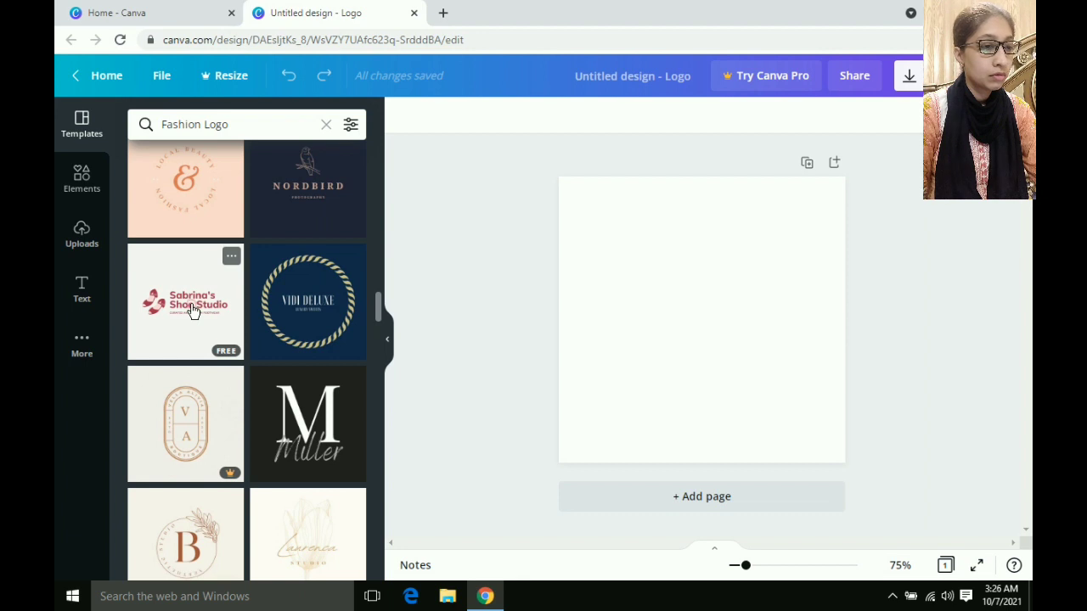
# Step: Apply the free Sabrina's Shoe Studio template to the blank page and select its title text
pyautogui.moveTo(194, 311); pyautogui.dragTo(655, 255)
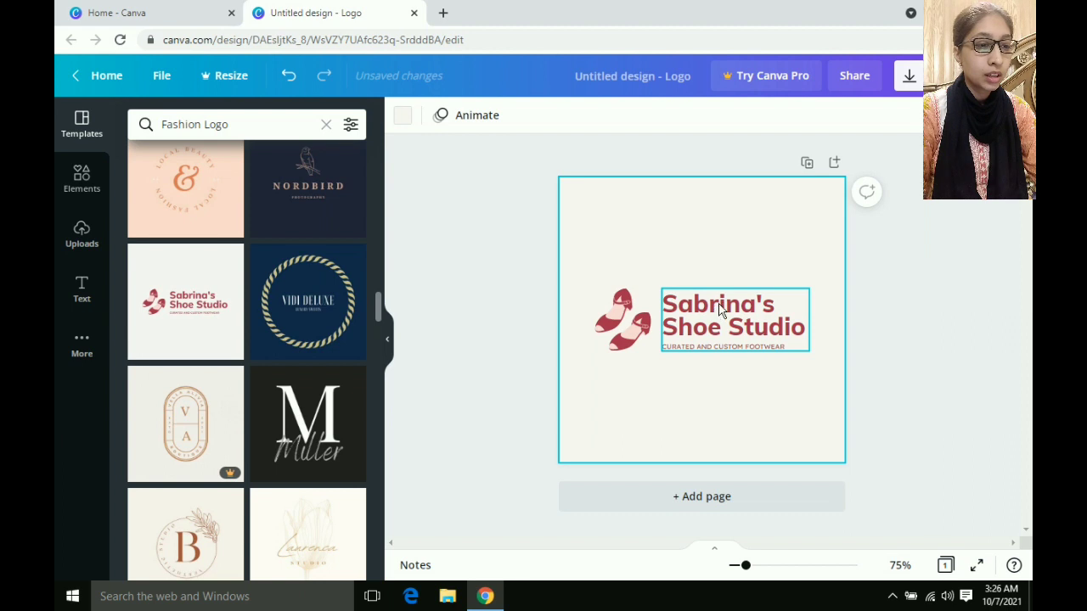
pyautogui.click(720, 309)
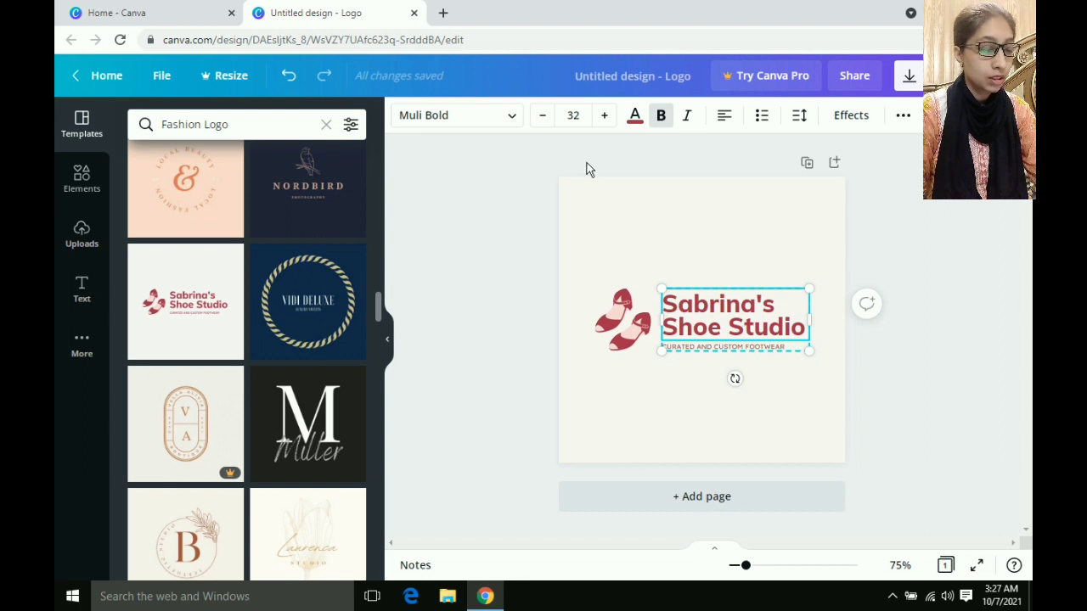
# Step: Try Archivo Black on the title text and settle on the Eczar SemiBold font
pyautogui.click(512, 117)
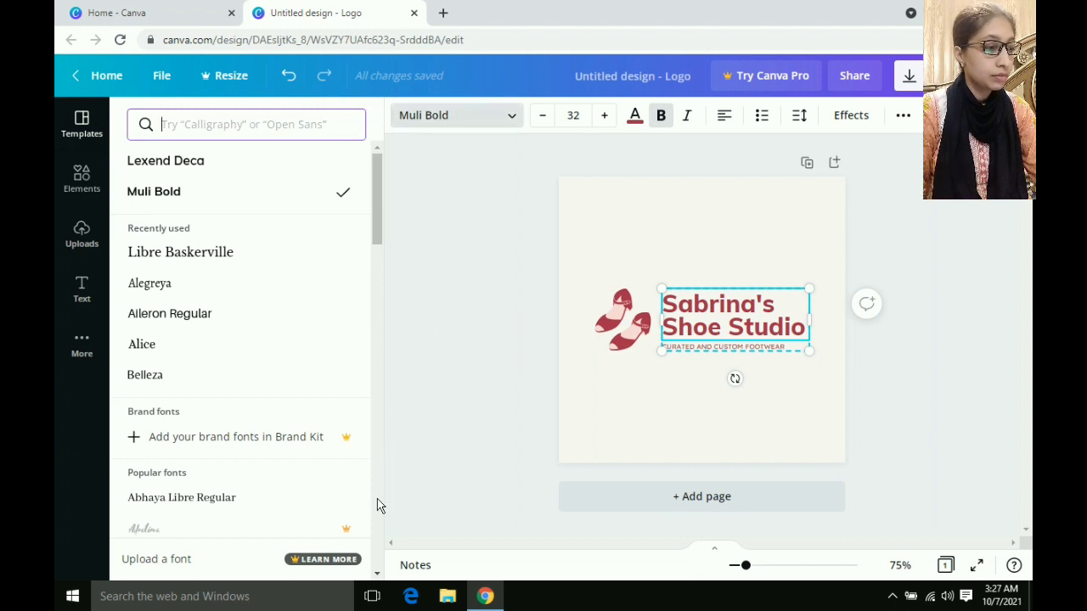
pyautogui.scroll(-5, 377, 498)
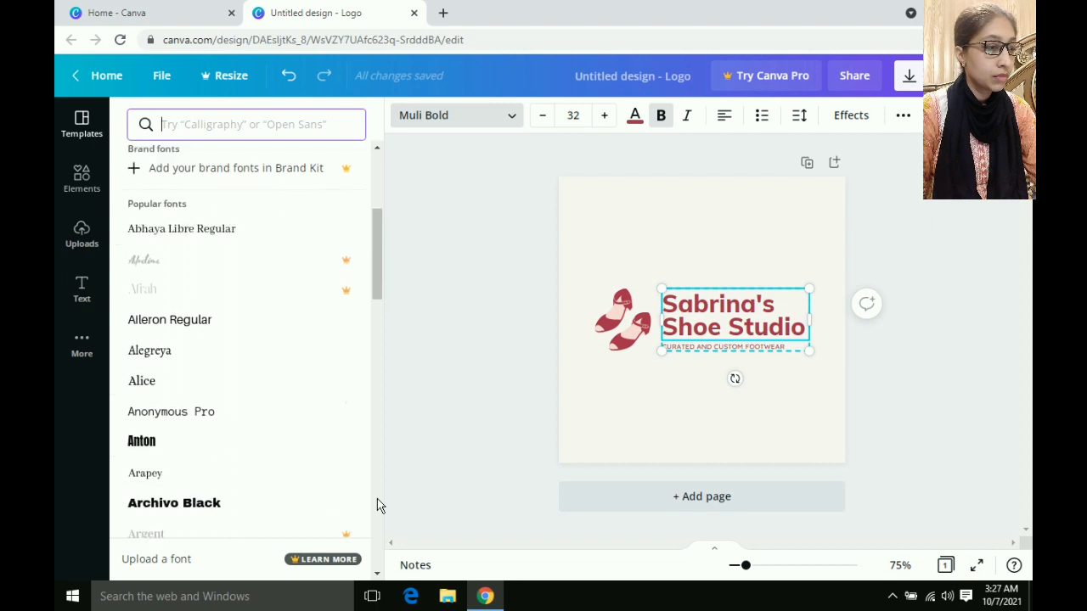
pyautogui.scroll(-2, 377, 505)
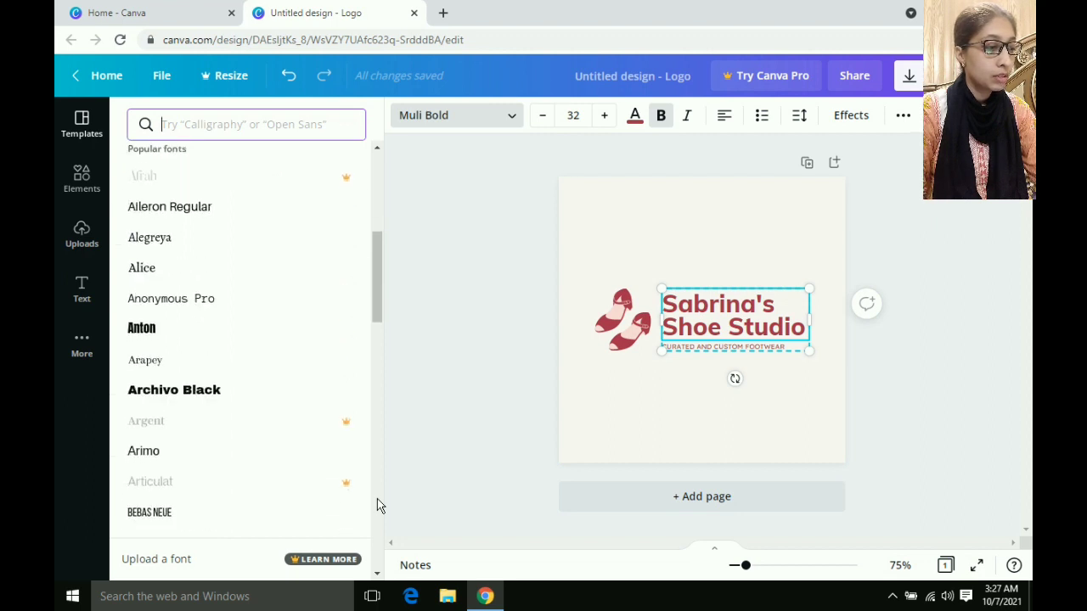
pyautogui.click(213, 396)
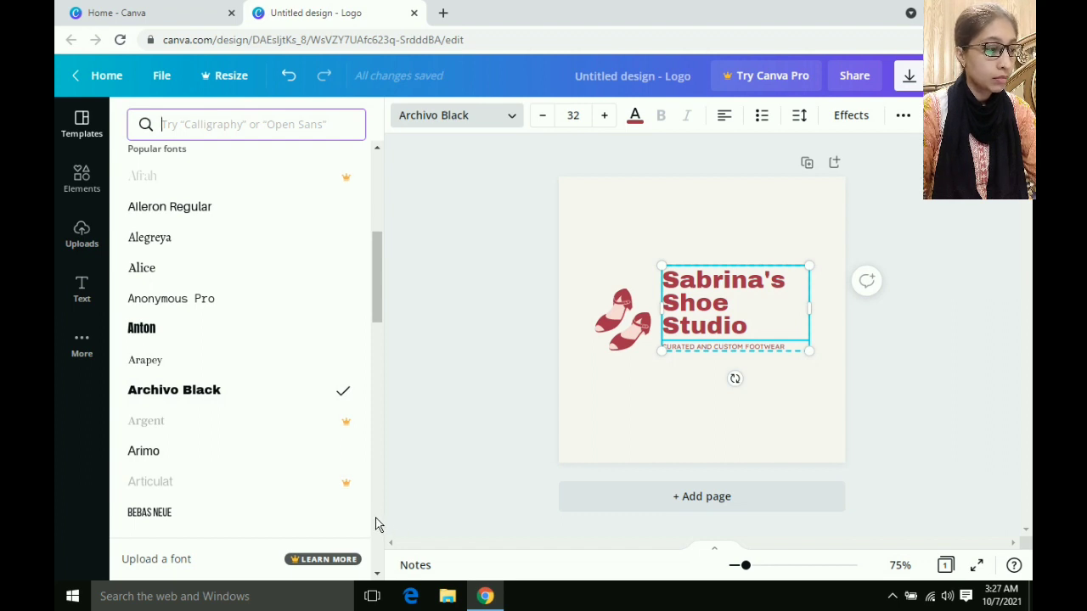
pyautogui.scroll(-3, 379, 525)
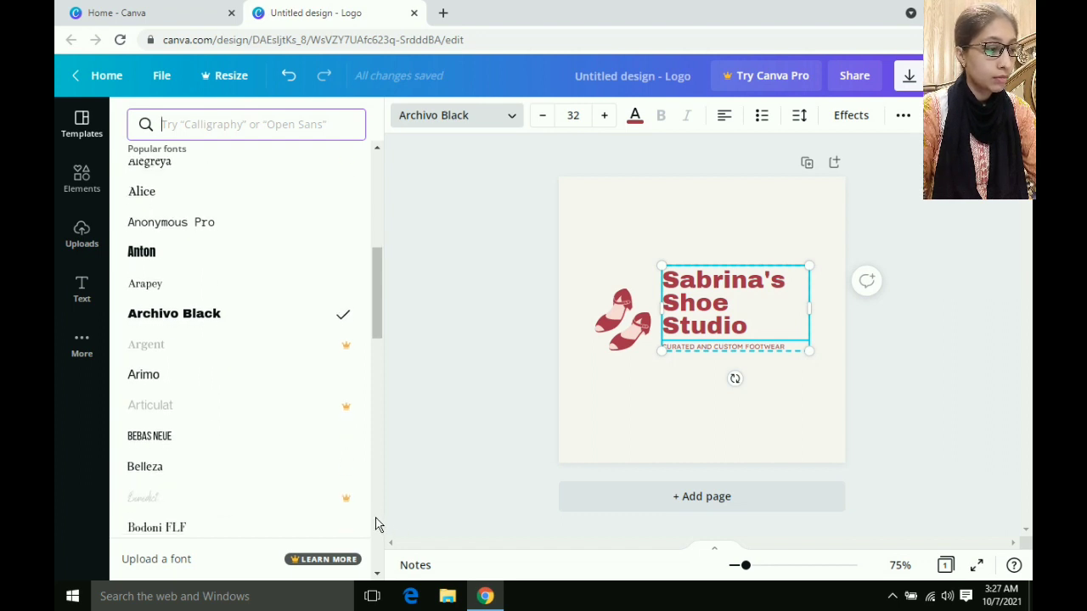
pyautogui.scroll(-5, 379, 525)
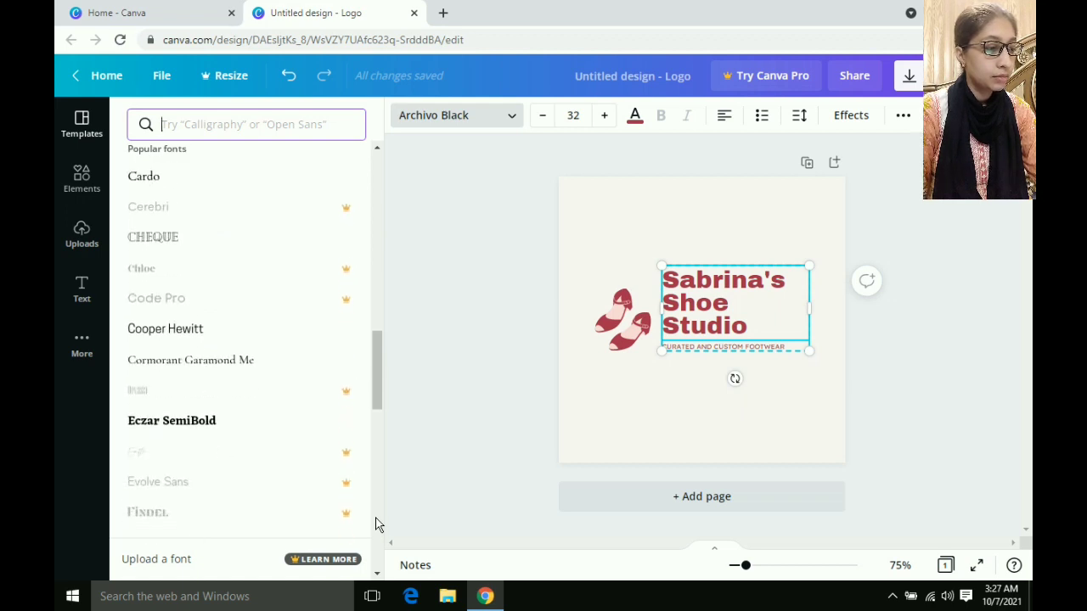
pyautogui.click(196, 427)
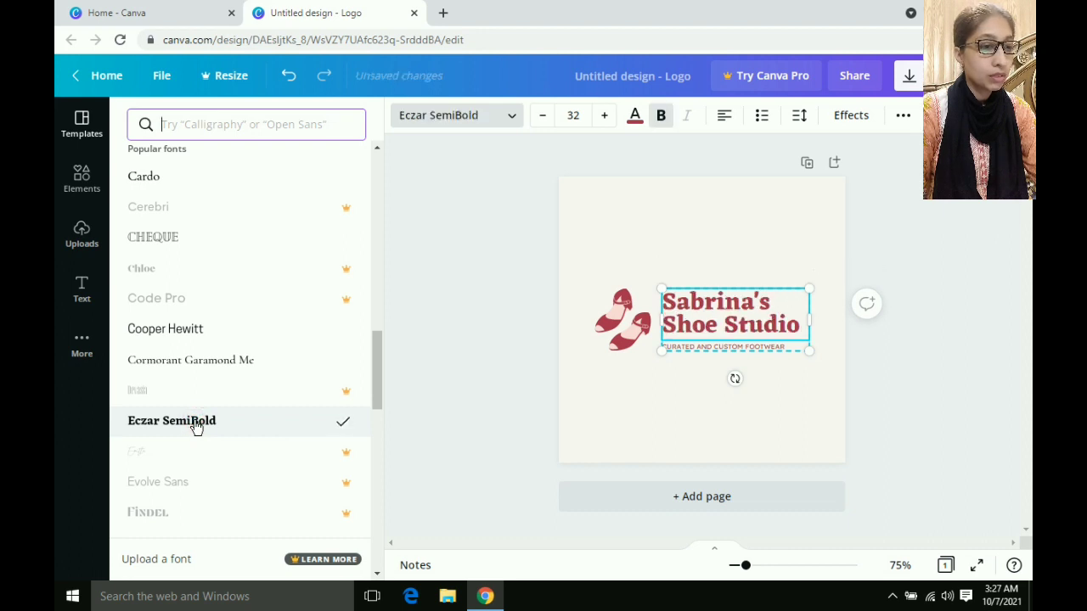
# Step: Try violet, dark blue, orange, light orange and yellow from the default colors on the title text
pyautogui.doubleClick(714, 304)
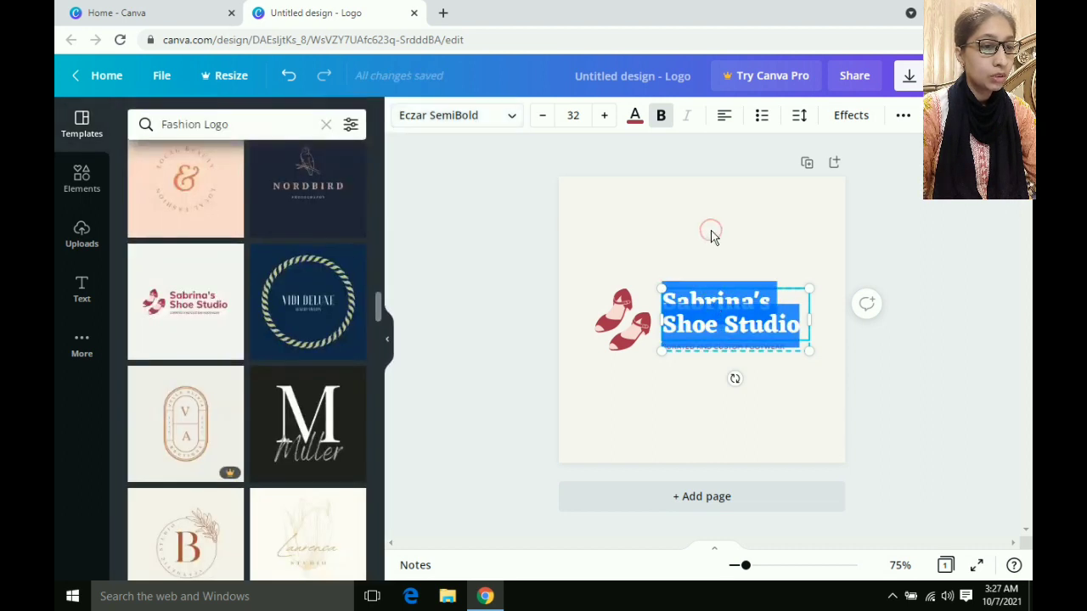
pyautogui.click(720, 328)
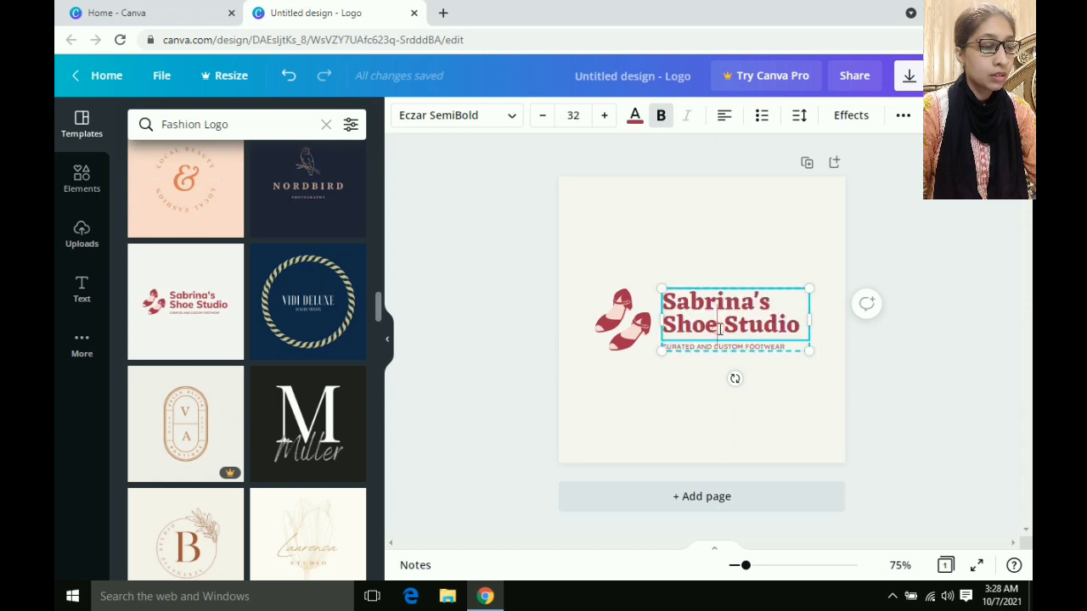
pyautogui.click(635, 116)
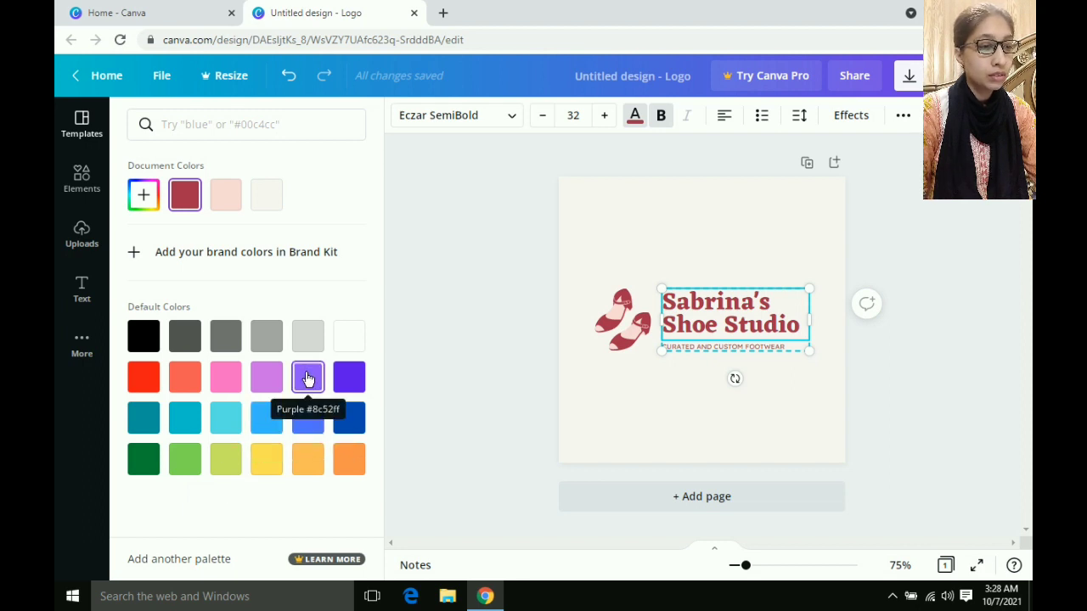
pyautogui.click(349, 378)
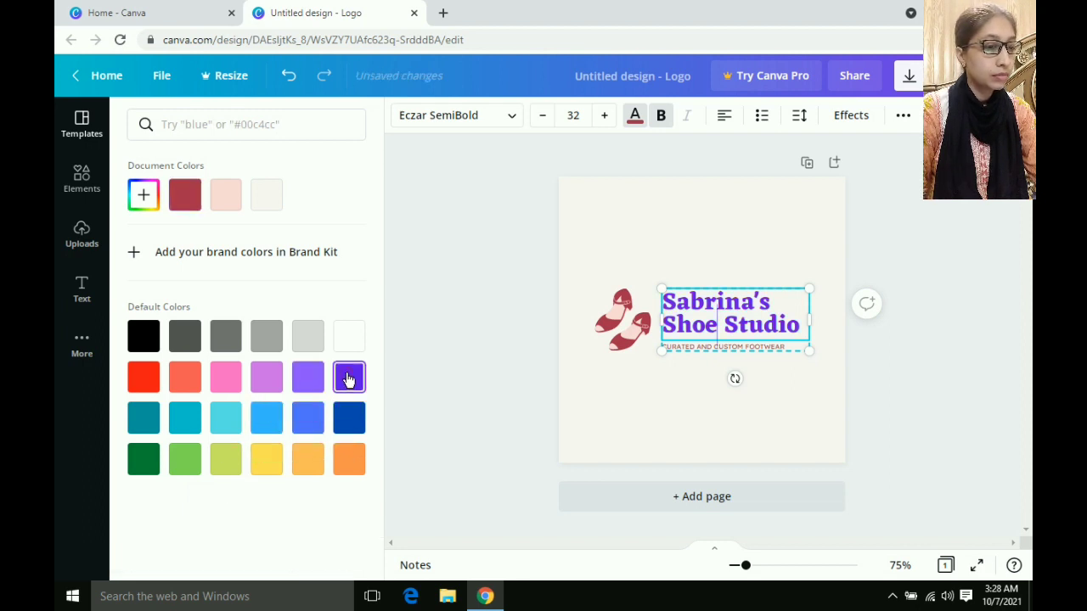
pyautogui.click(350, 416)
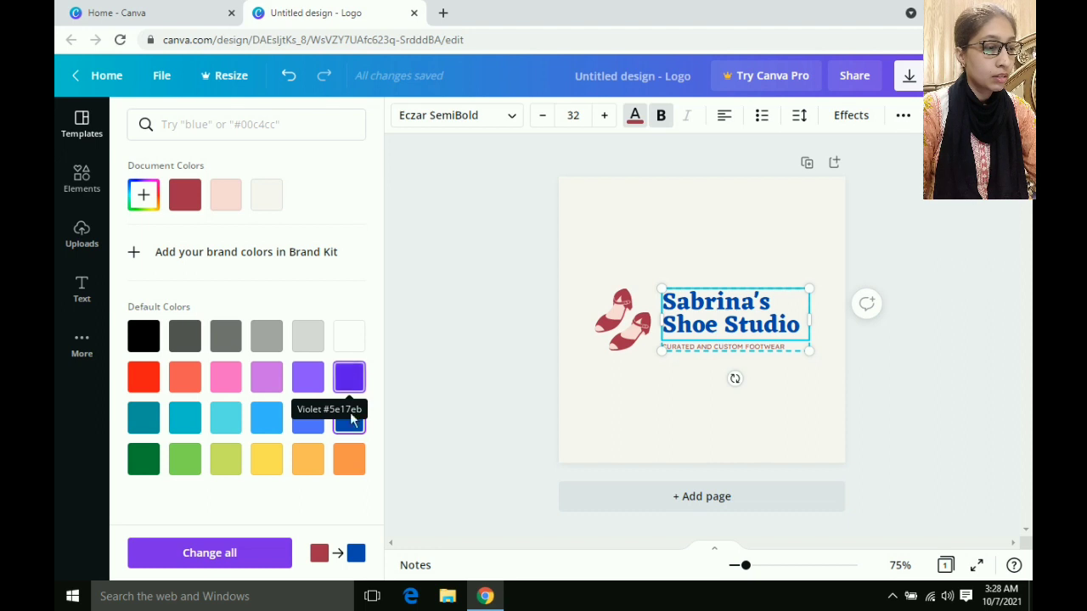
pyautogui.click(349, 461)
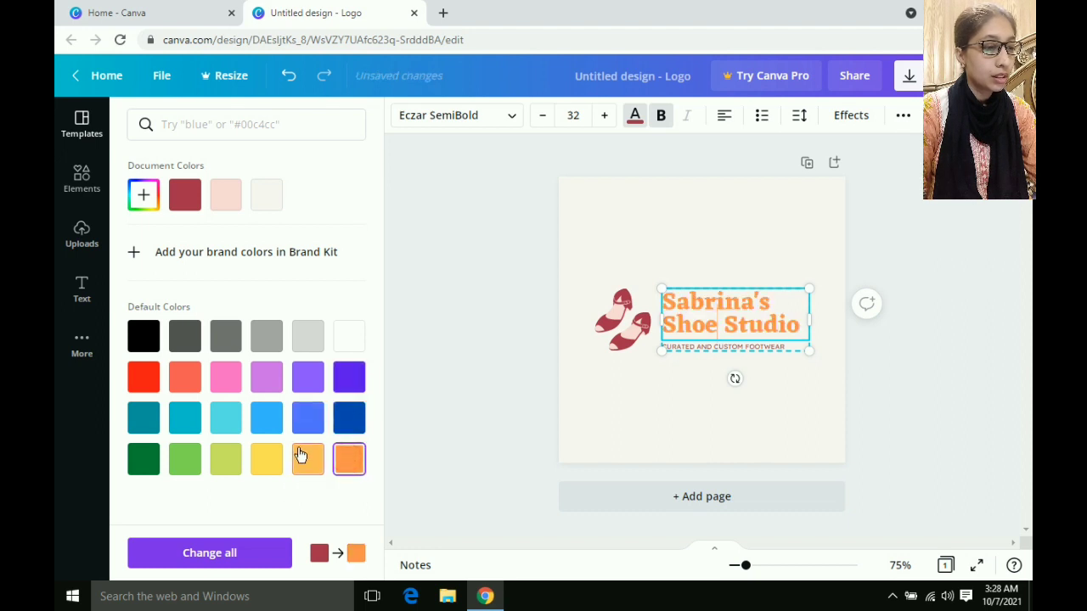
pyautogui.click(307, 456)
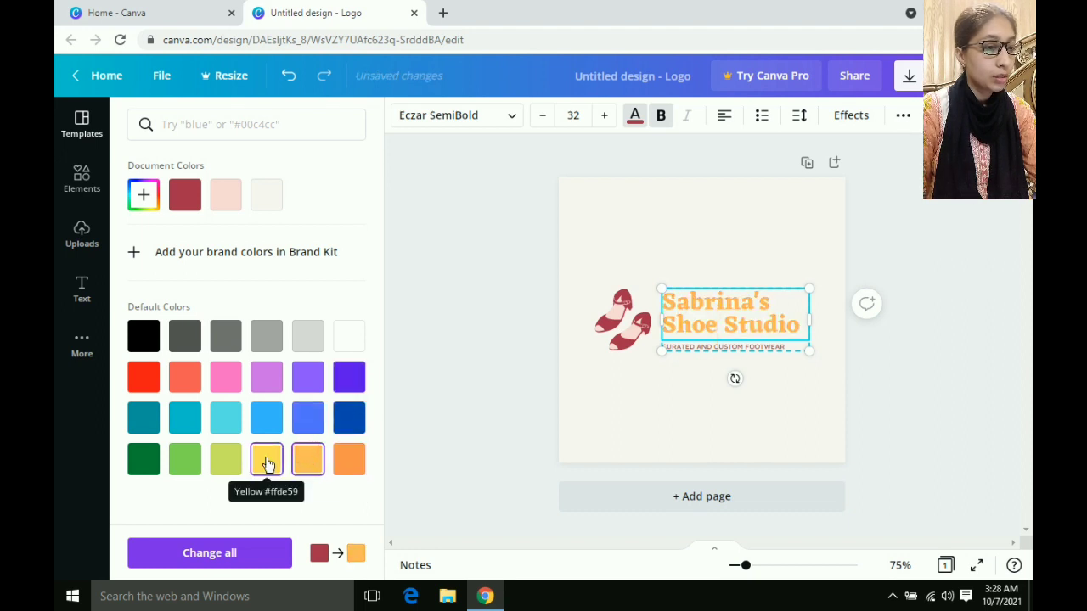
pyautogui.click(267, 461)
# Step: Compare turquoise blue, coral, bright red, dark turquoise, black and dark green on the title text, and settle on dark blue
pyautogui.click(222, 420)
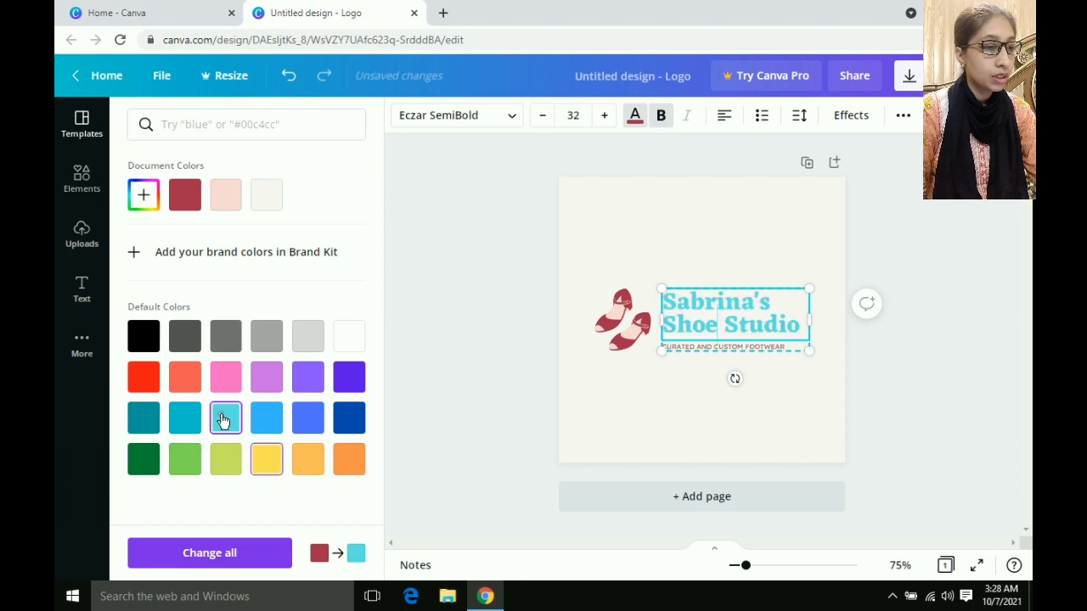
pyautogui.click(186, 380)
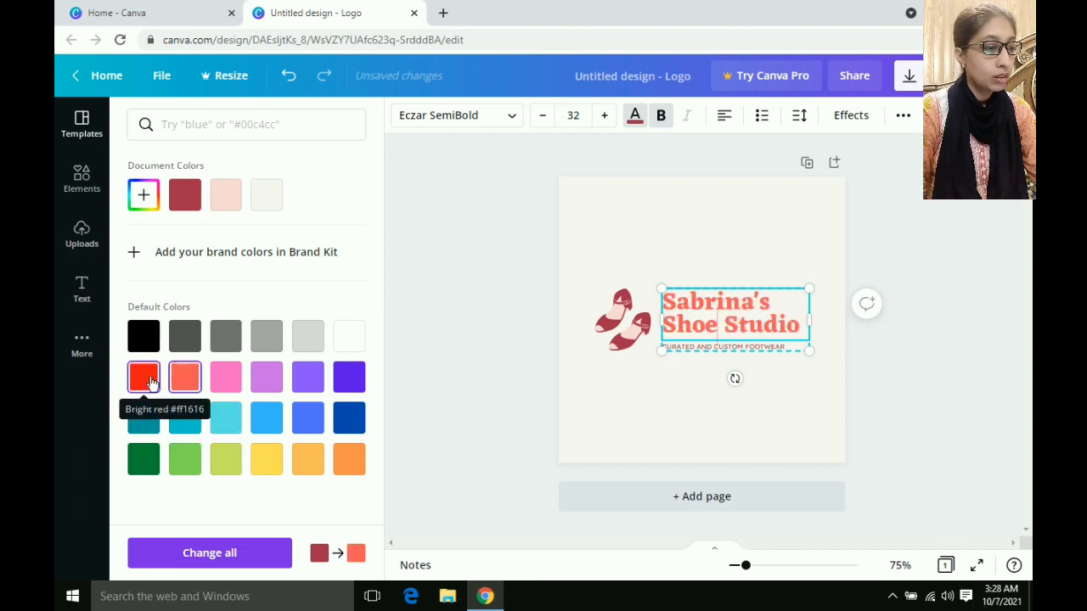
pyautogui.click(147, 383)
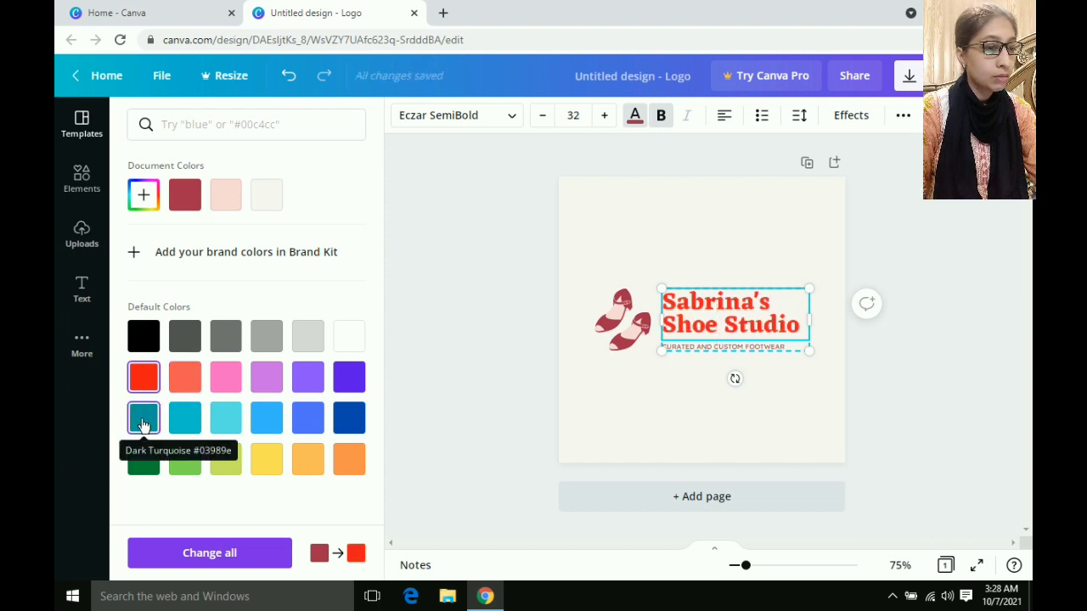
pyautogui.click(143, 424)
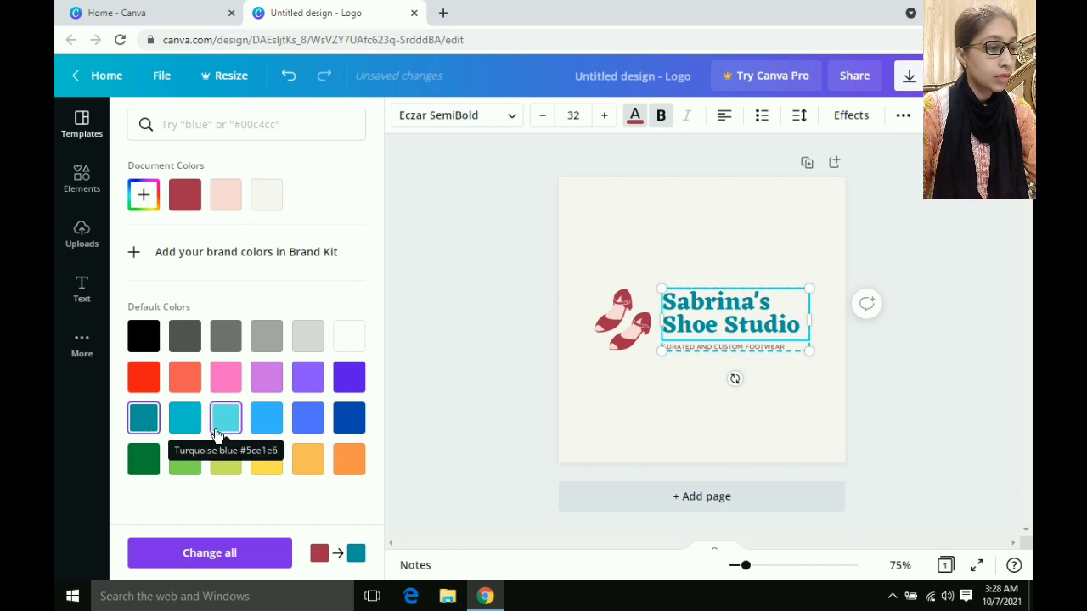
pyautogui.click(143, 337)
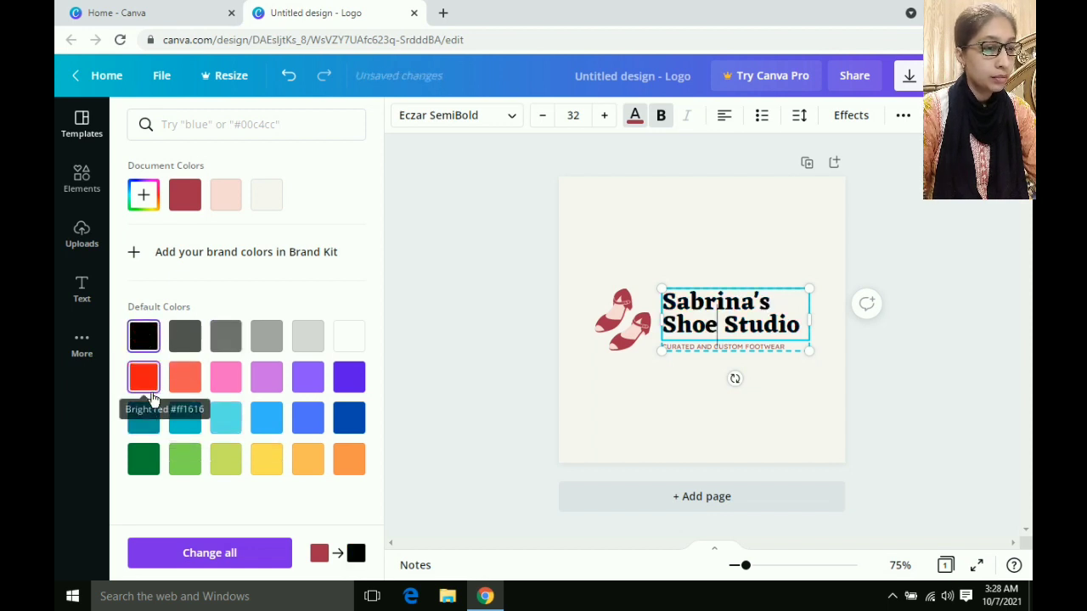
pyautogui.click(146, 463)
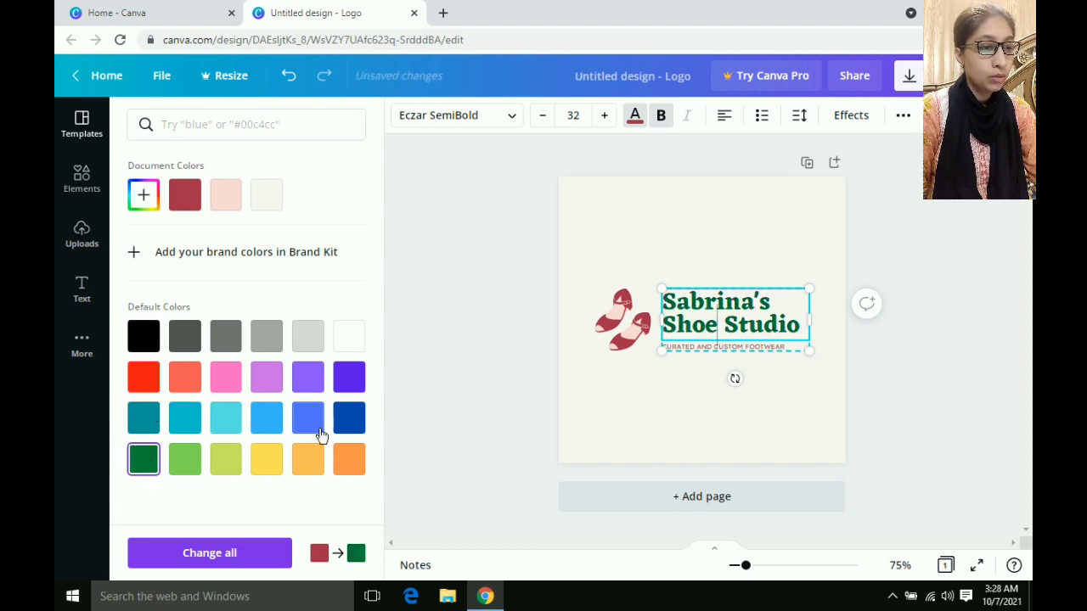
pyautogui.click(351, 420)
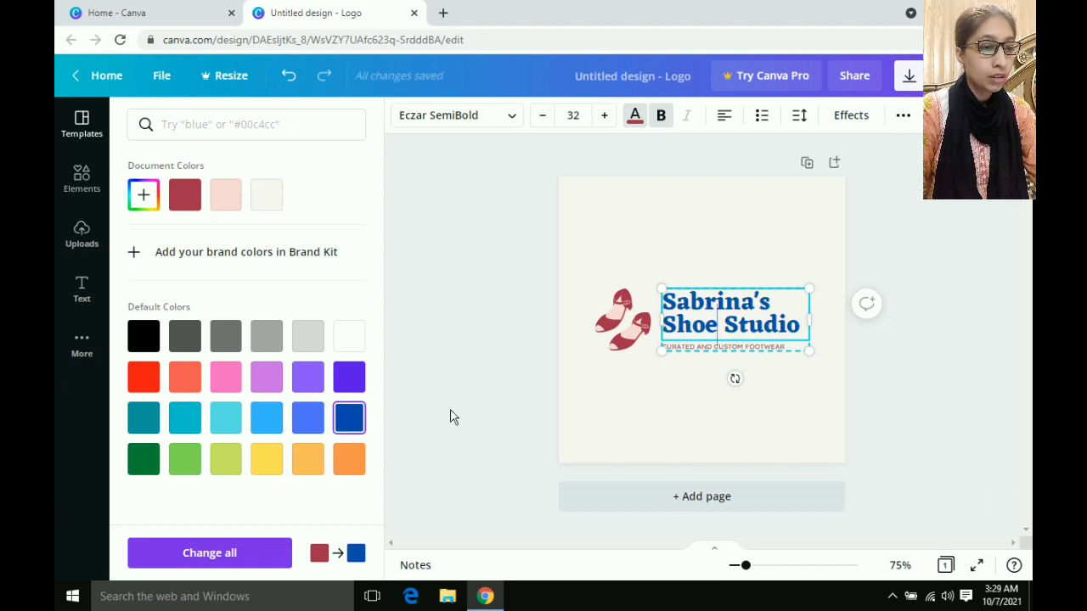
# Step: Enlarge the title and tagline text group so the title's font size is about 35.6
pyautogui.click(711, 350)
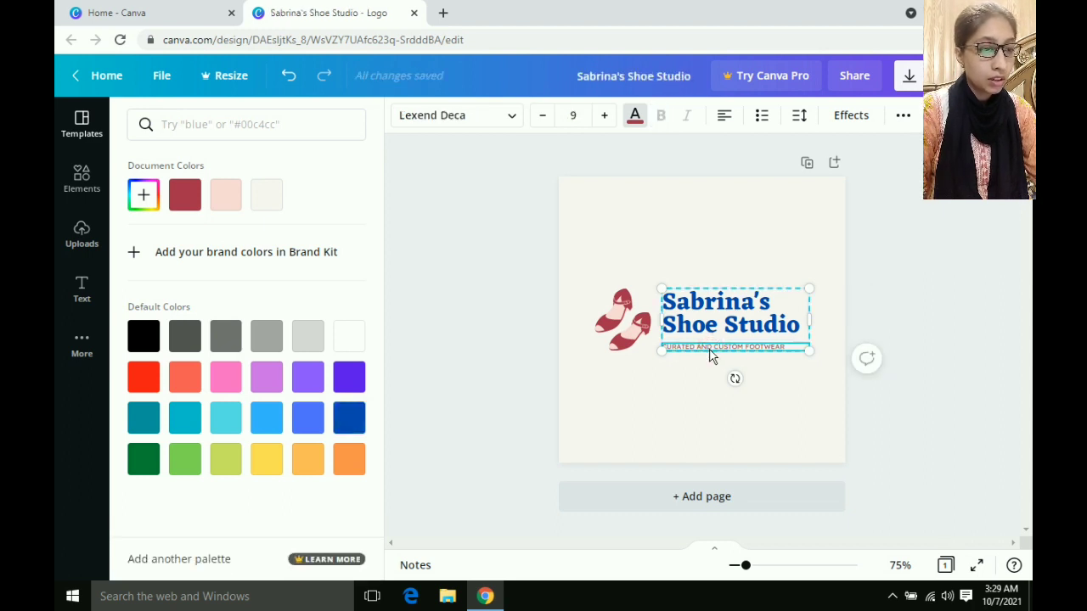
pyautogui.moveTo(660, 352); pyautogui.dragTo(645, 367)
pyautogui.moveTo(710, 331); pyautogui.dragTo(718, 321)
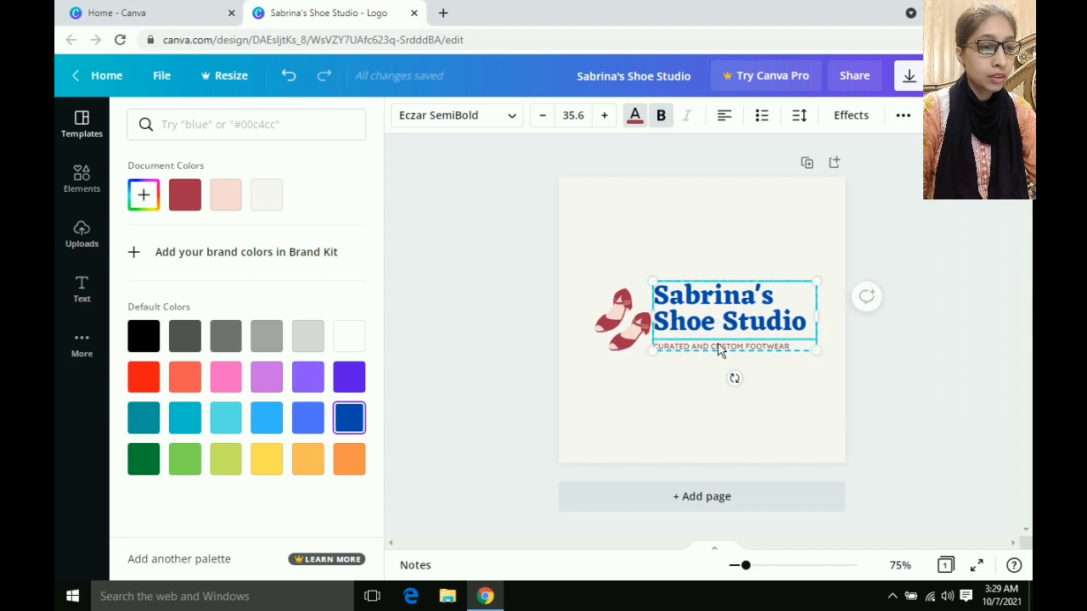
# Step: Set the font of the tagline "CURATED AND CUSTOM FOOTWEAR" to Lora
pyautogui.click(718, 350)
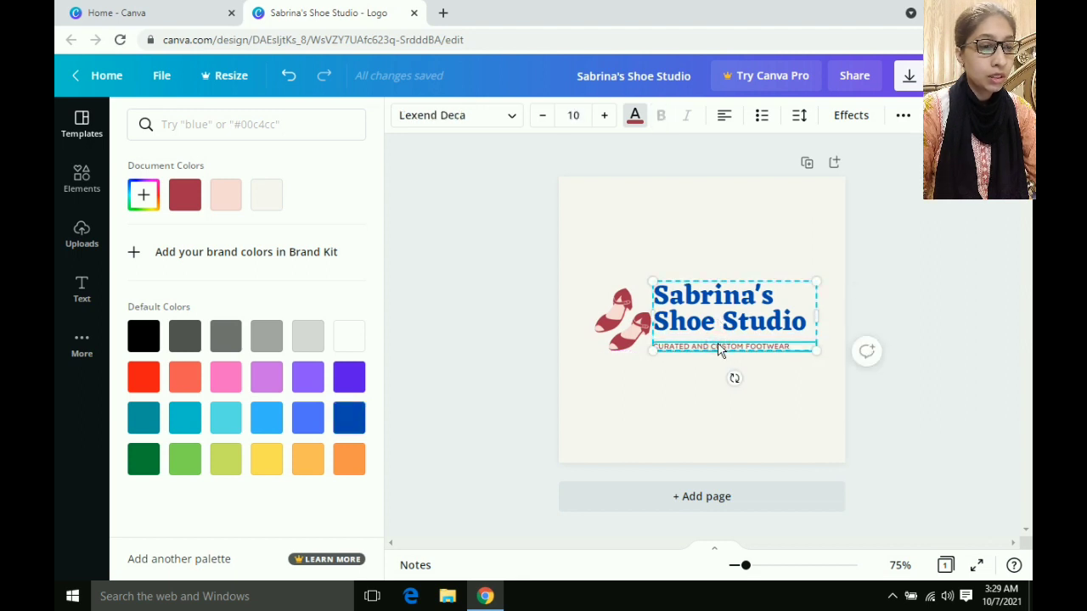
pyautogui.doubleClick(718, 350)
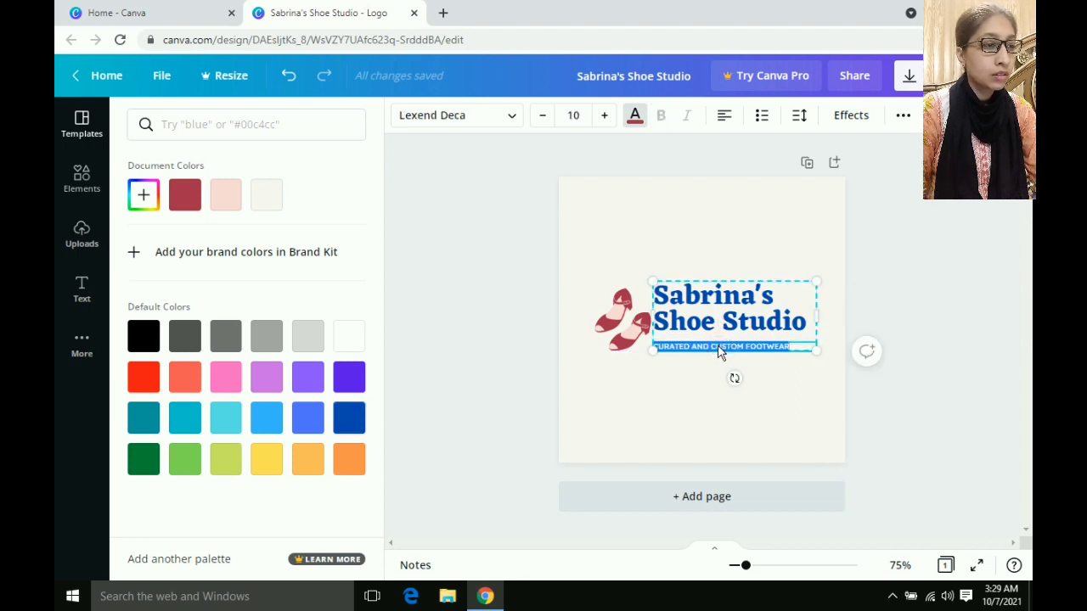
pyautogui.click(513, 120)
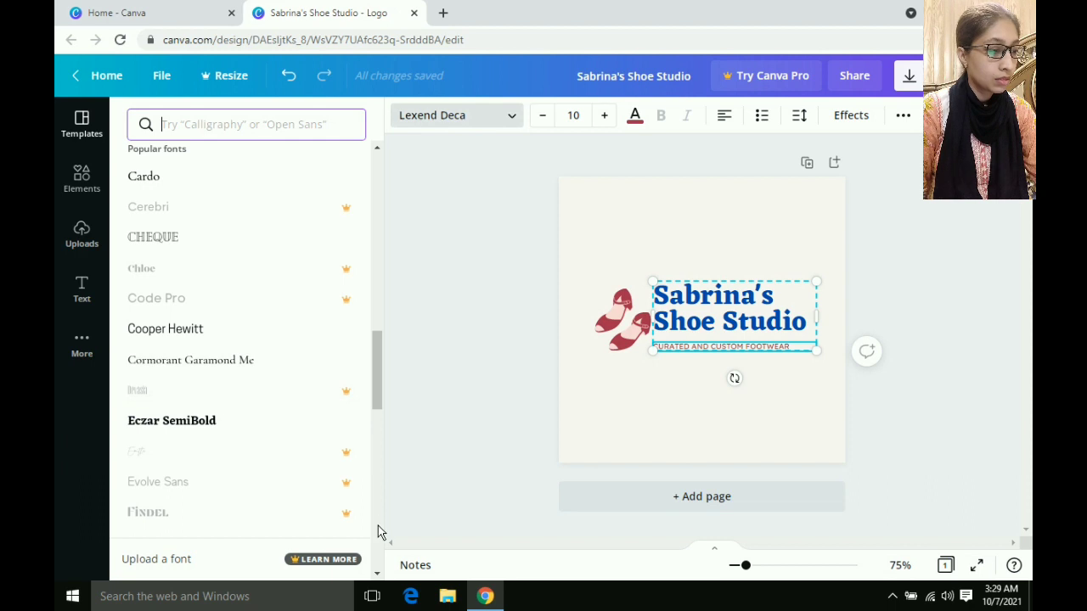
pyautogui.scroll(-4, 378, 527)
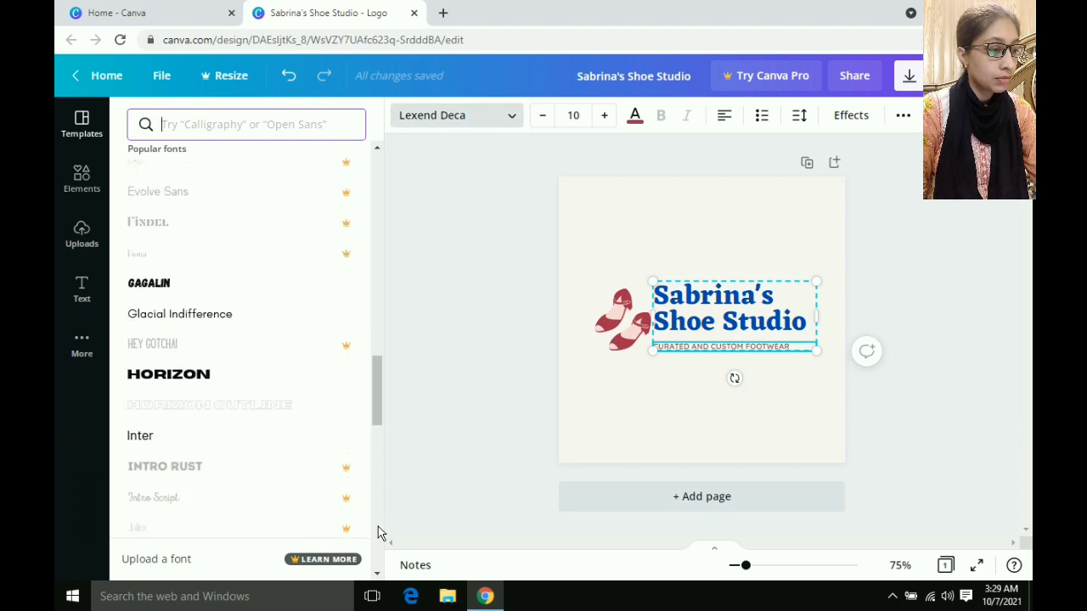
pyautogui.scroll(-3, 378, 533)
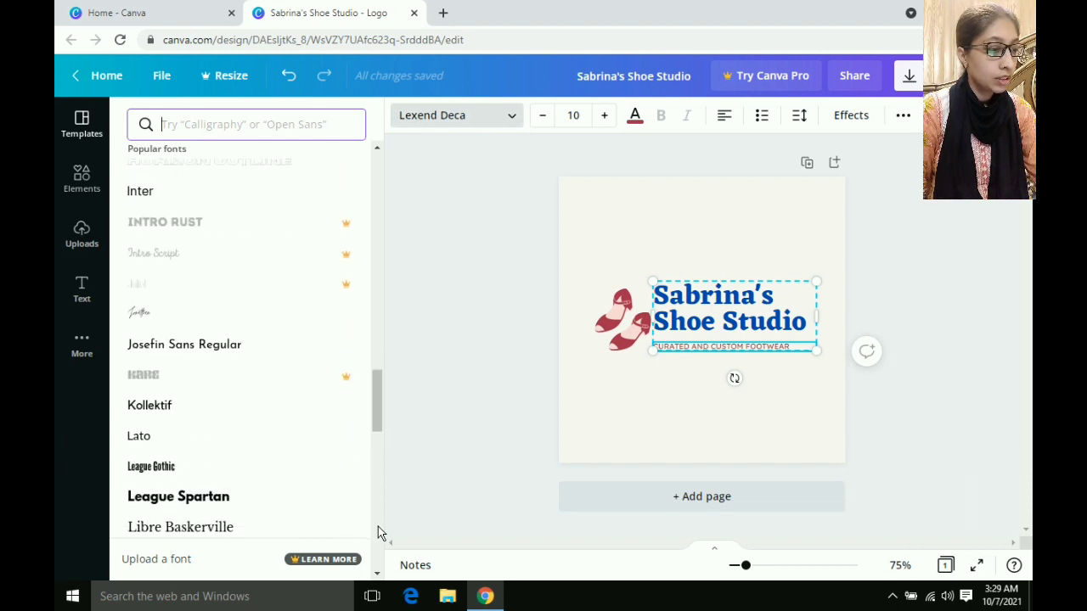
pyautogui.scroll(-3, 379, 532)
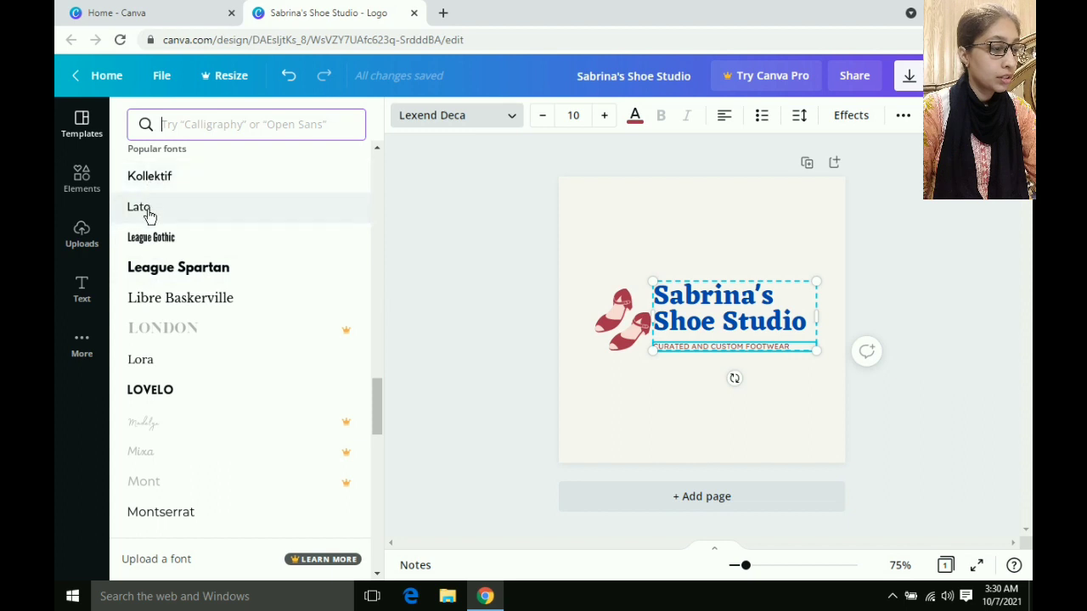
pyautogui.click(149, 365)
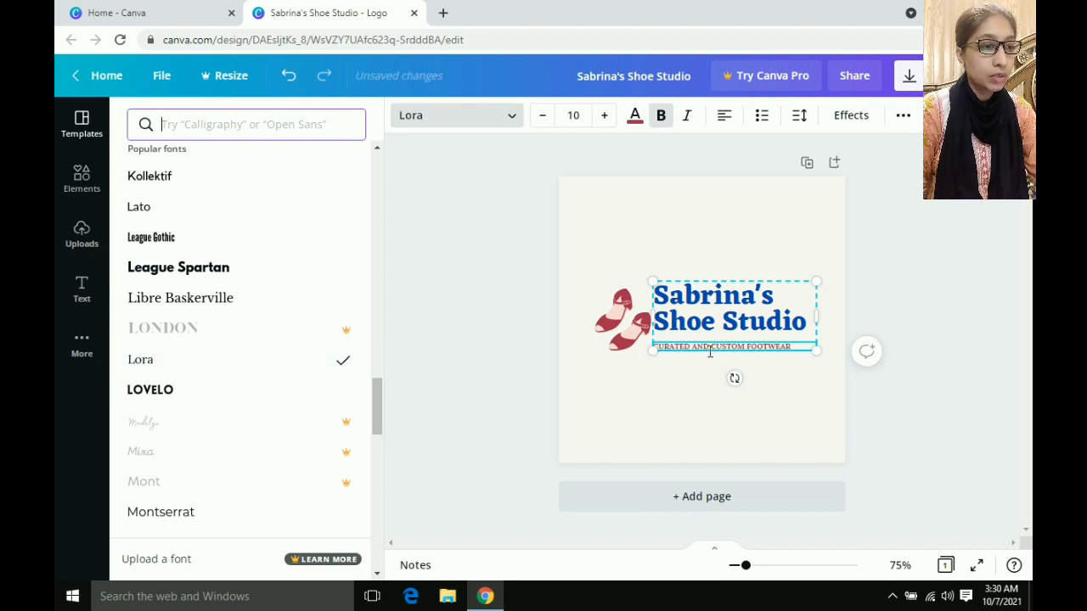
# Step: Try violet, white, black, dark green, yellow, peach and orange from the default colors on the tagline
pyautogui.click(635, 122)
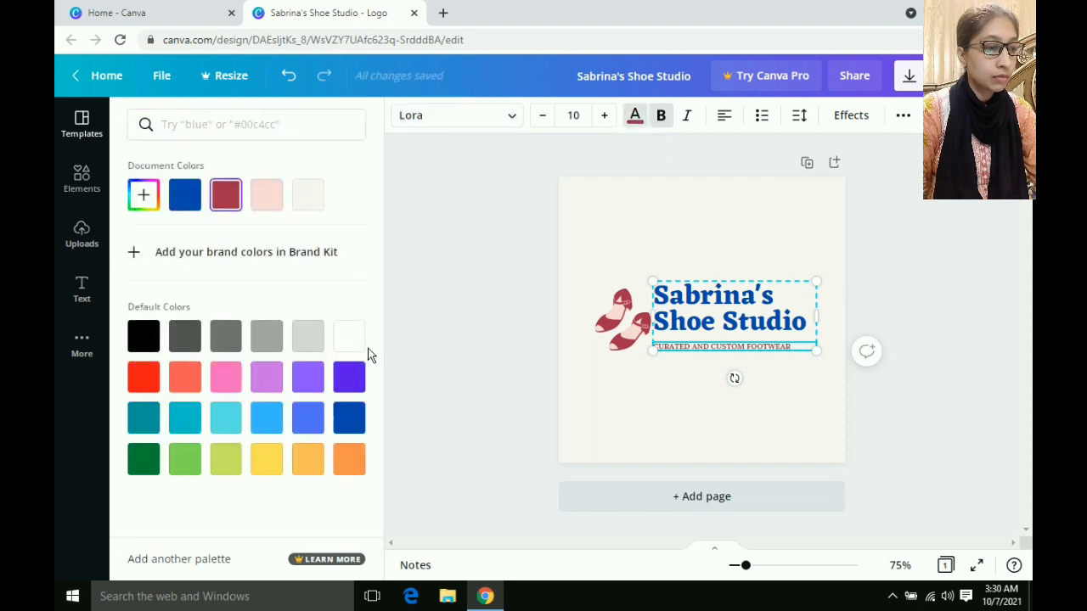
pyautogui.click(347, 381)
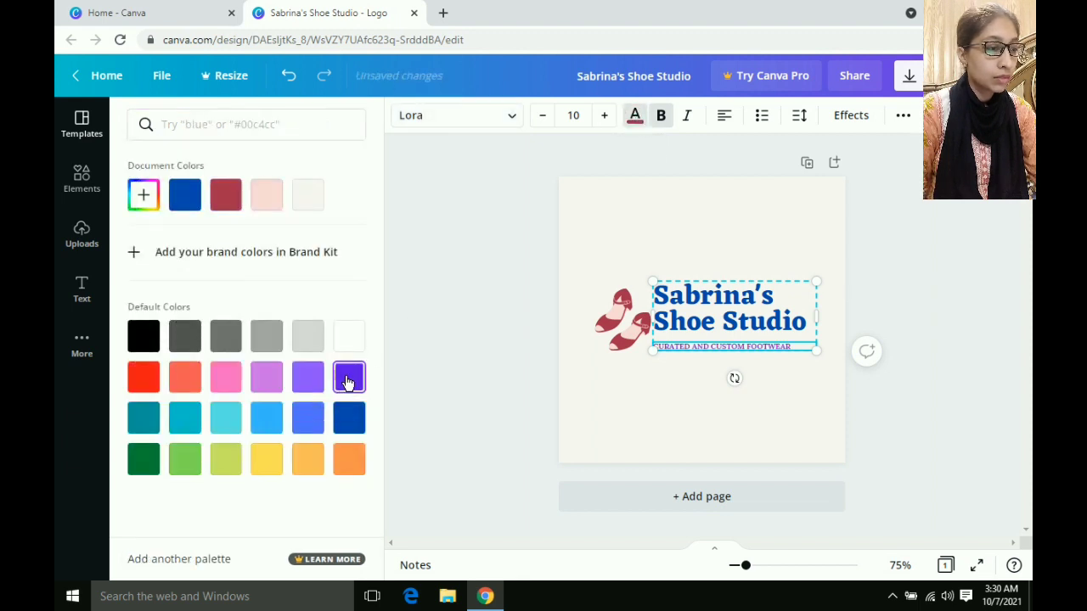
pyautogui.click(348, 338)
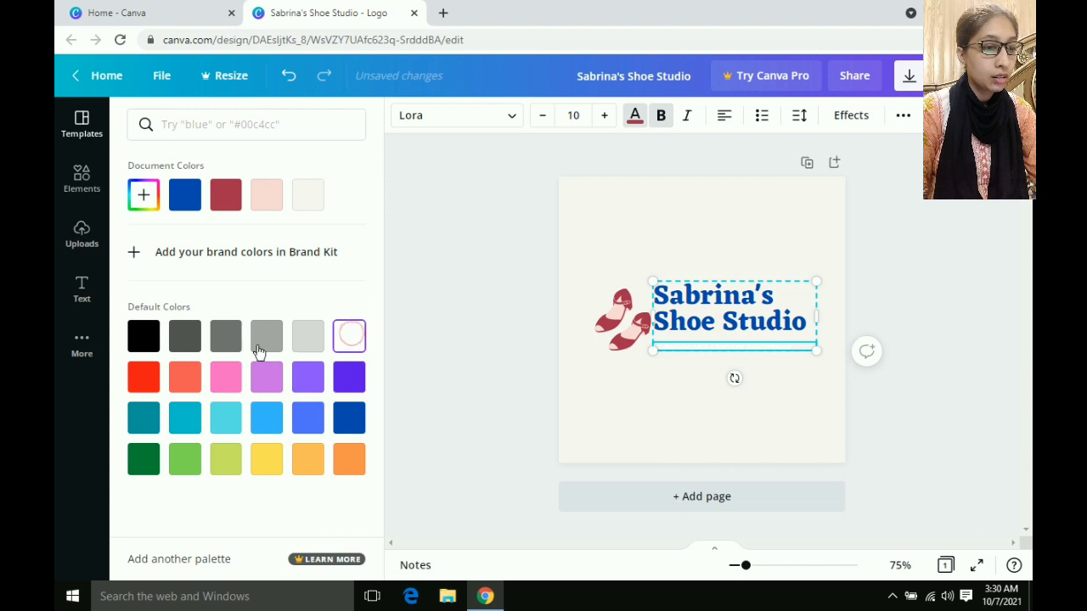
pyautogui.click(142, 339)
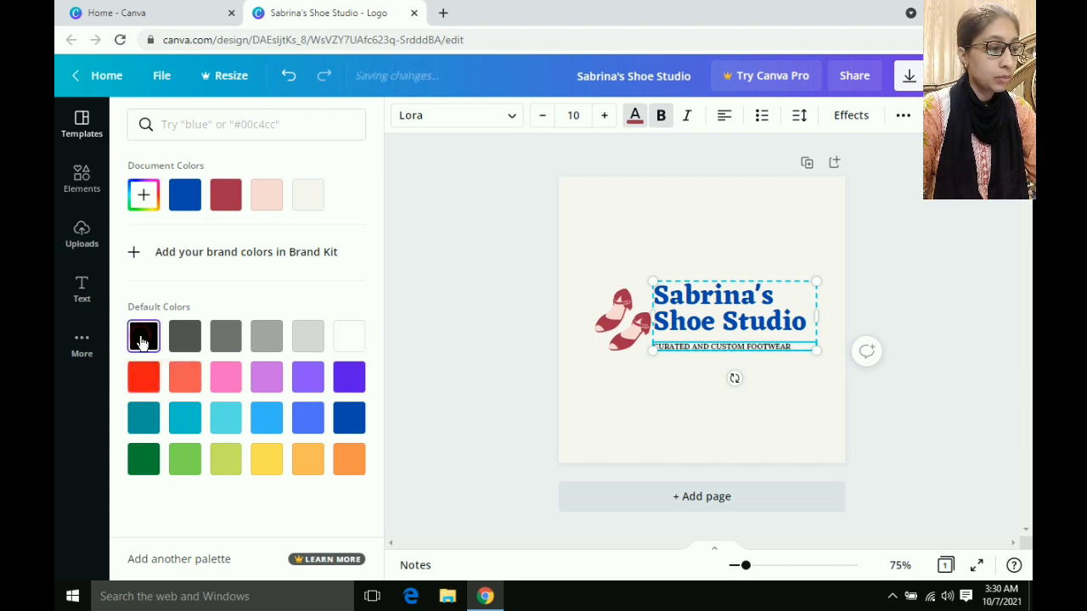
pyautogui.click(145, 459)
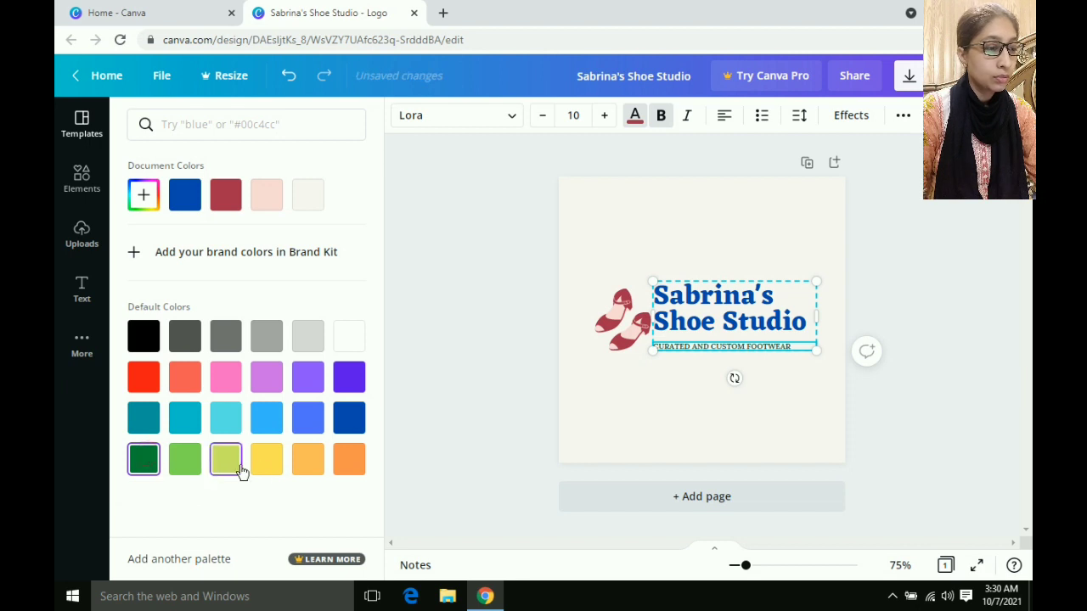
pyautogui.click(267, 461)
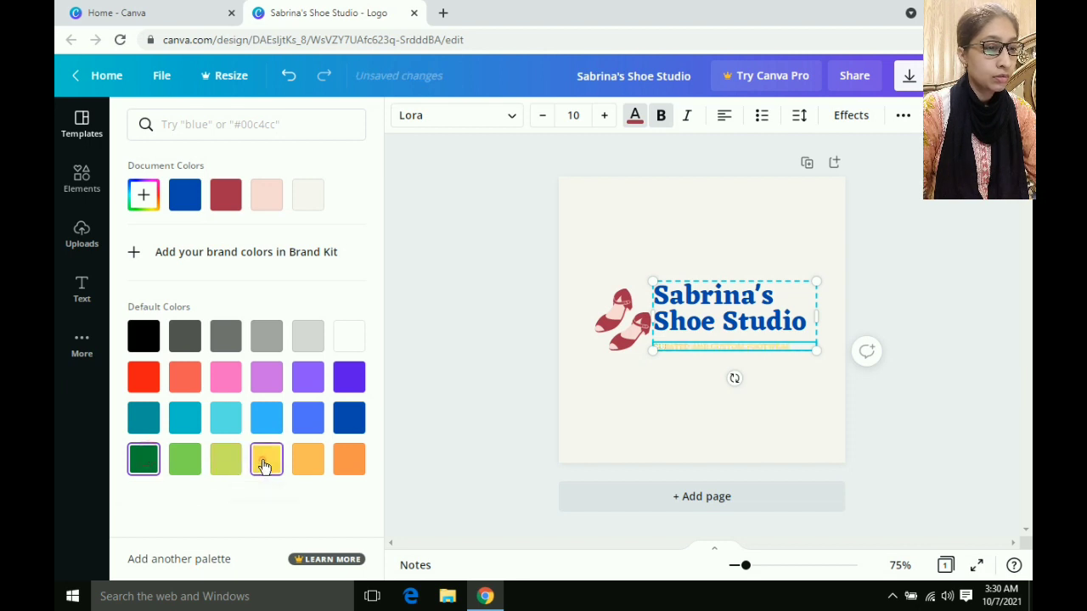
pyautogui.click(317, 464)
pyautogui.click(352, 463)
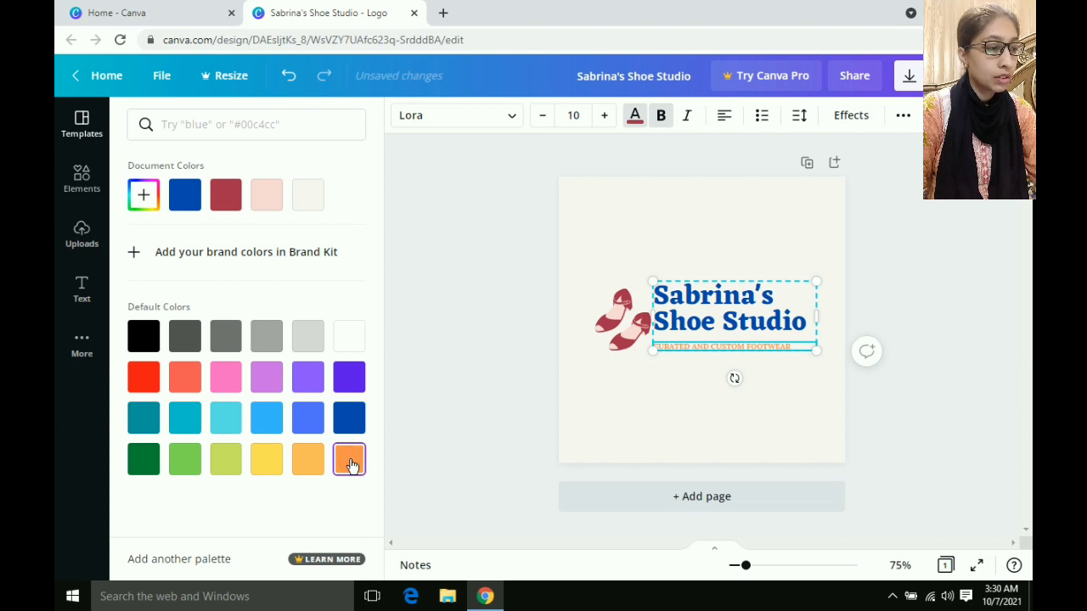
# Step: Compare pink, bright red, violet, royal blue, light blue and light green on the tagline, and settle on dark green
pyautogui.click(226, 384)
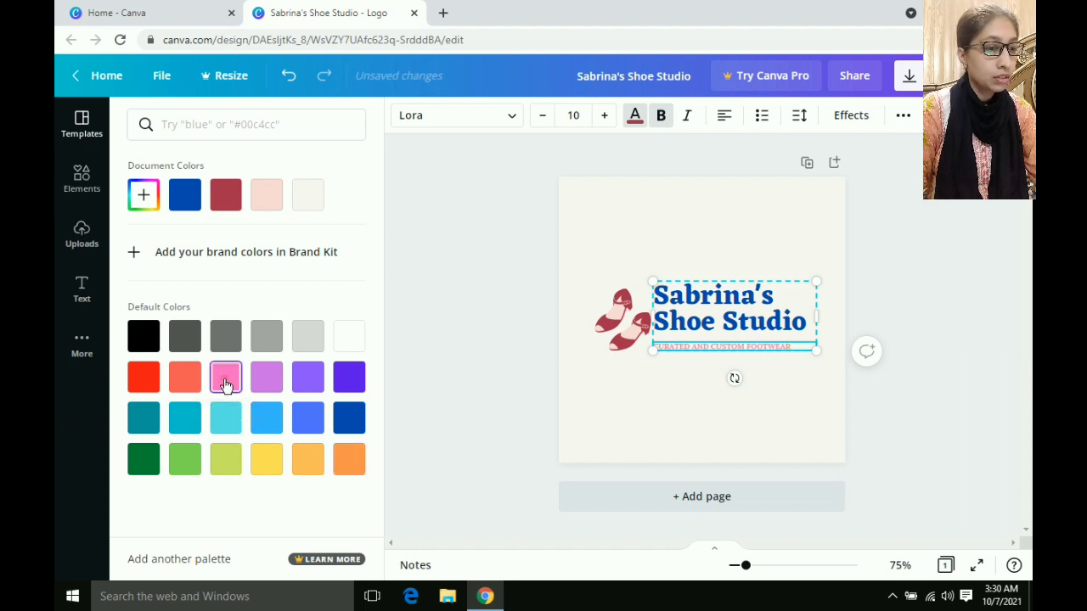
pyautogui.click(147, 379)
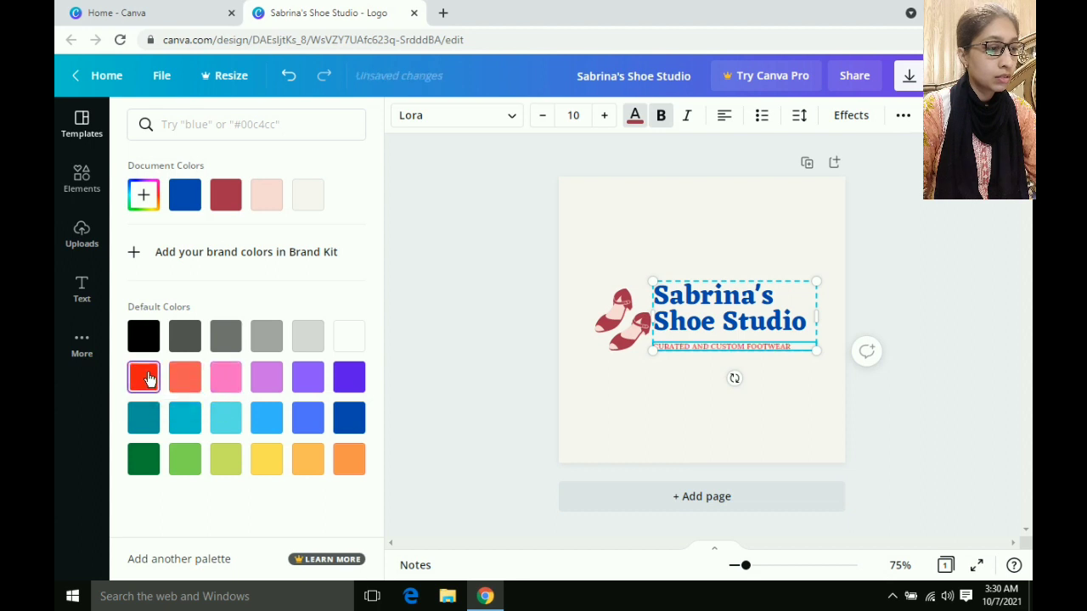
pyautogui.click(343, 385)
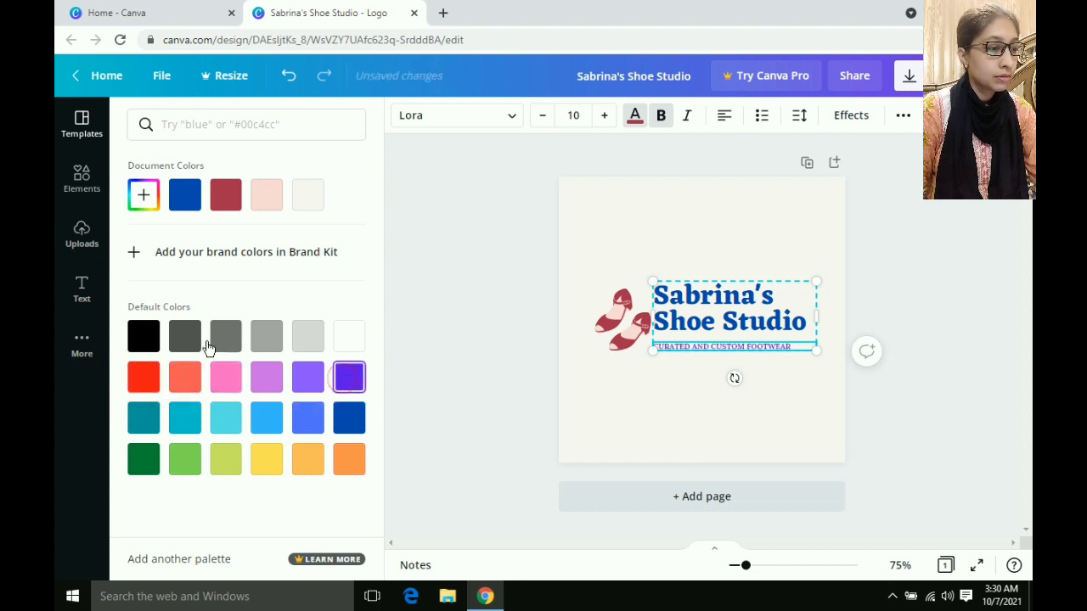
pyautogui.click(310, 420)
pyautogui.click(267, 422)
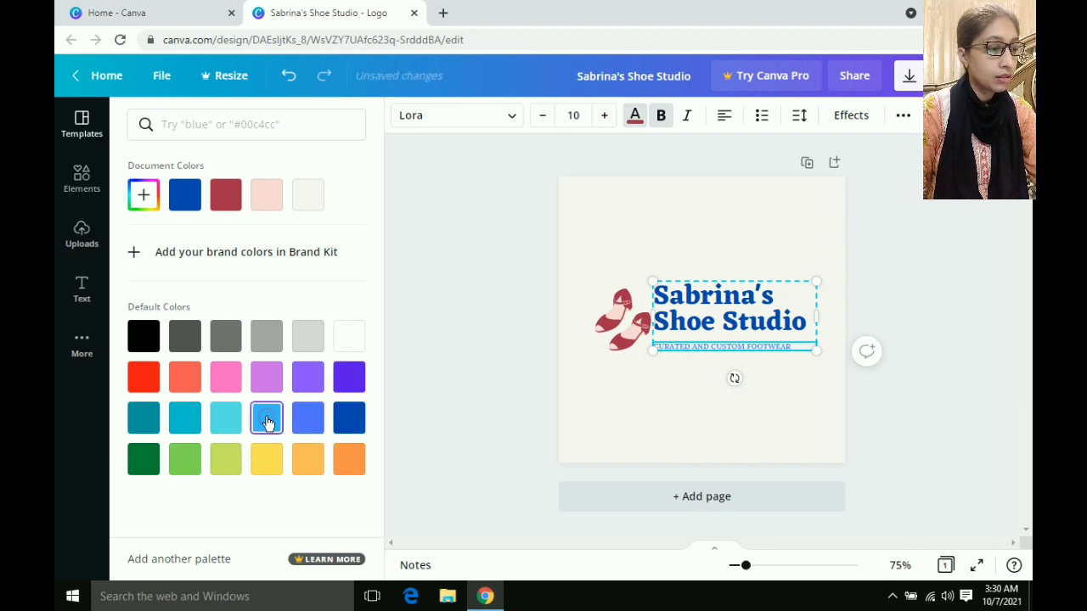
pyautogui.click(189, 463)
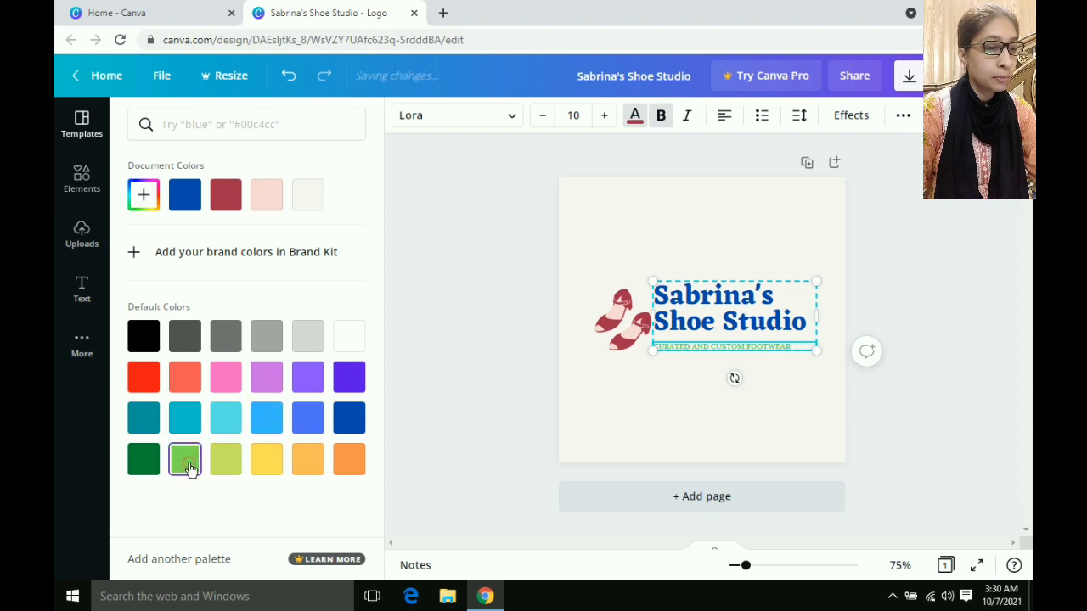
pyautogui.click(145, 461)
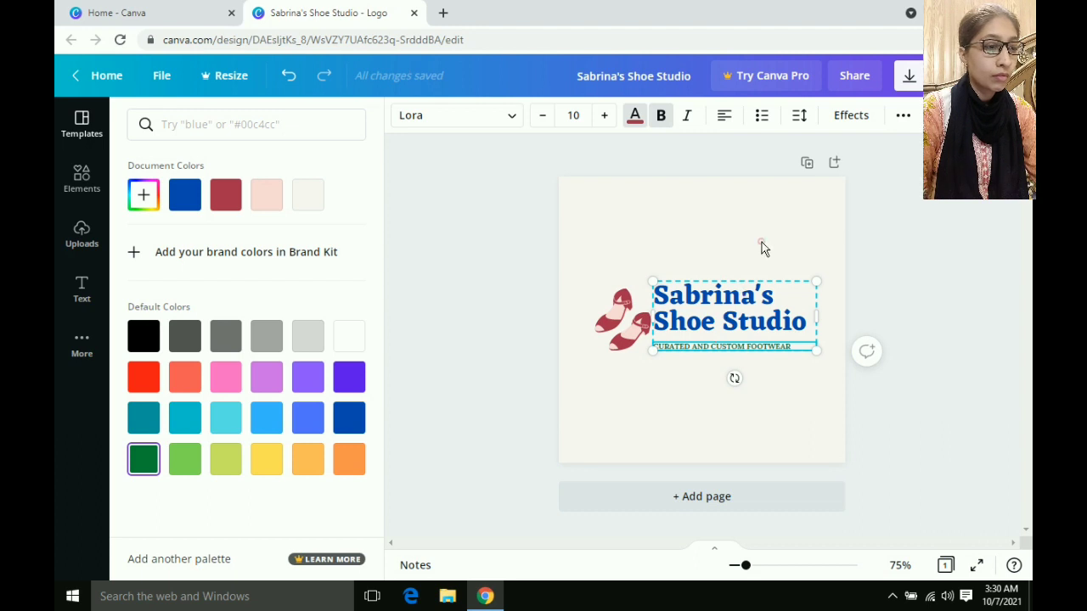
pyautogui.press('Escape')
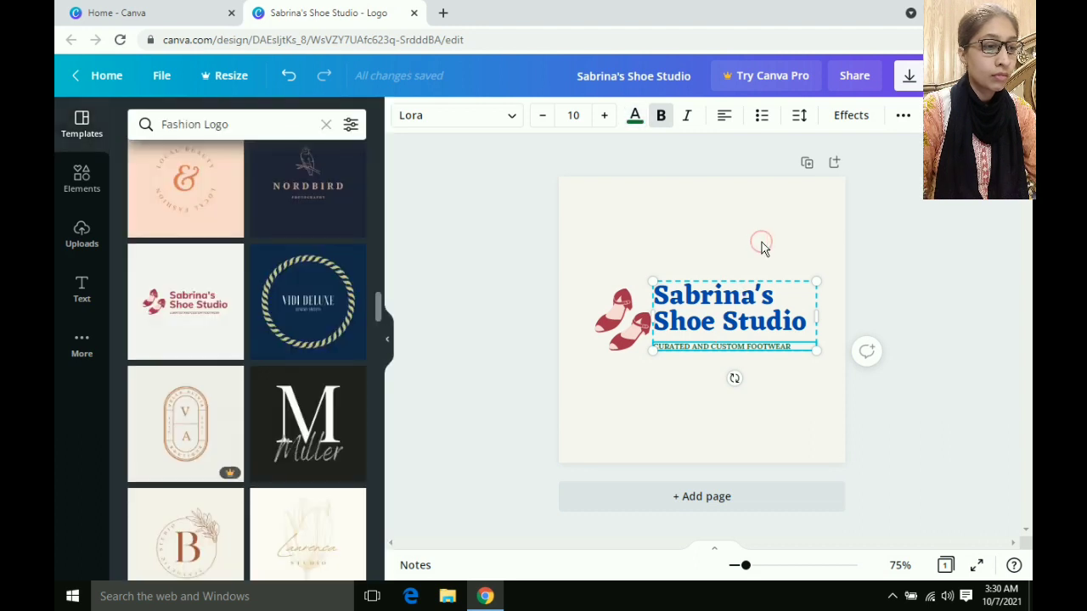
# Step: Enlarge the shoe graphic slightly and recolor its dark red parts dark gray, after comparing bright red, yellow, light purple and lighter grays
pyautogui.click(627, 329)
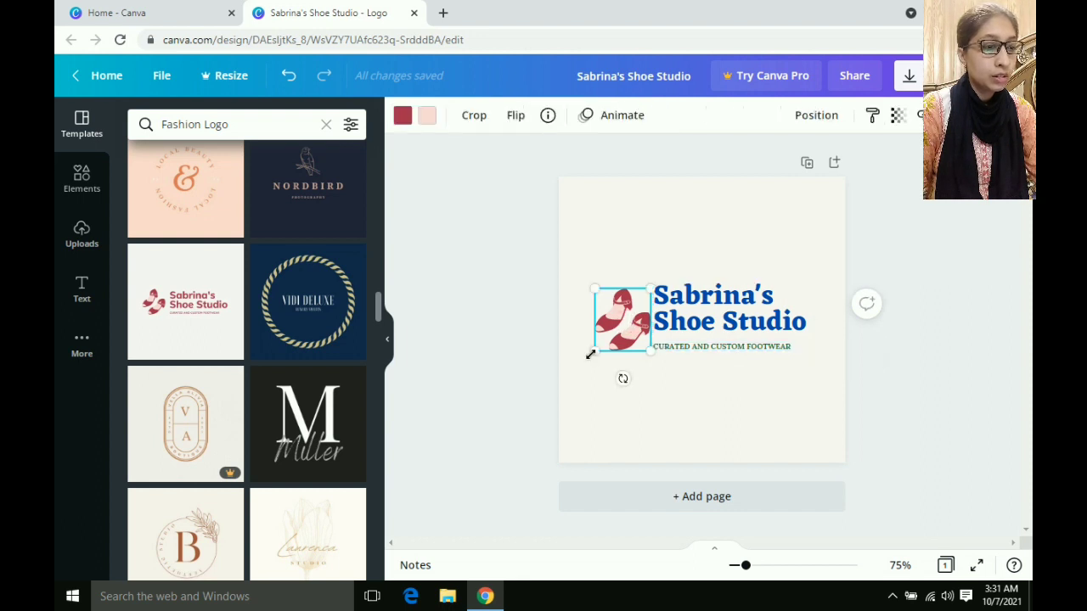
pyautogui.moveTo(591, 352); pyautogui.dragTo(586, 359)
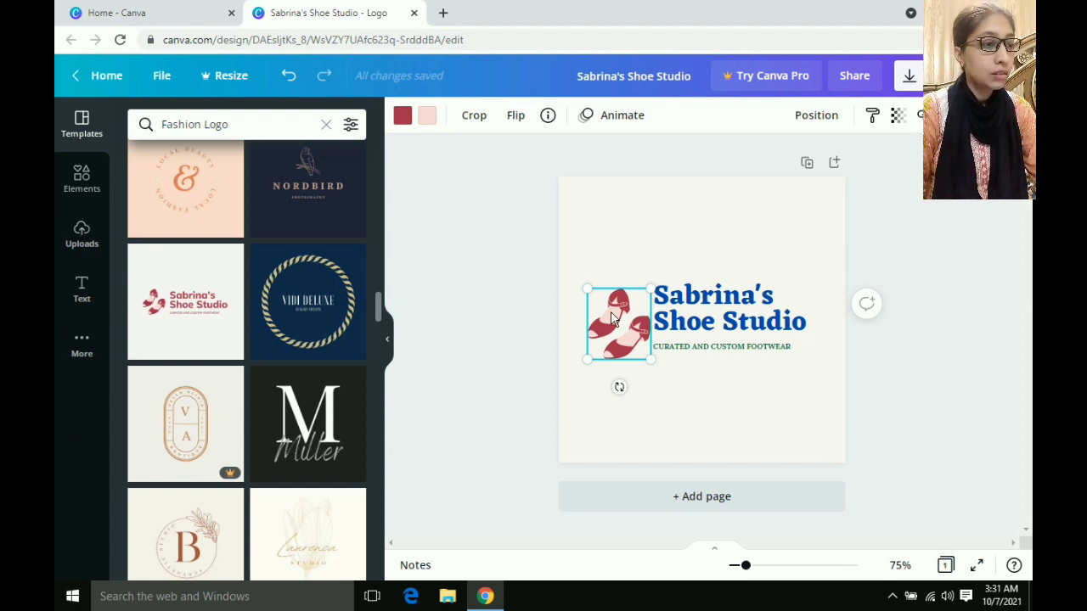
pyautogui.click(404, 118)
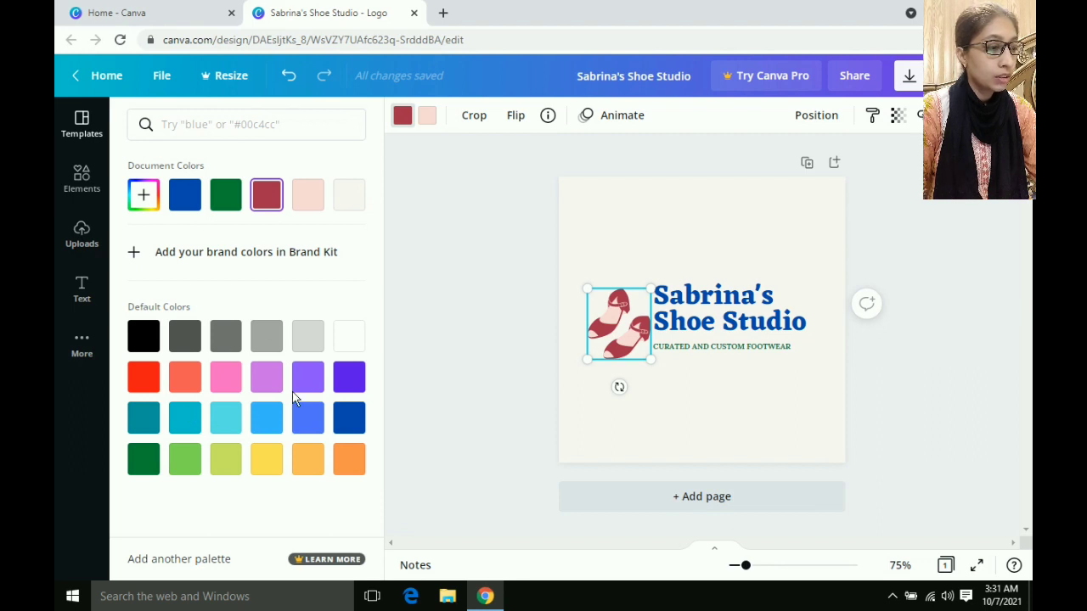
pyautogui.click(146, 381)
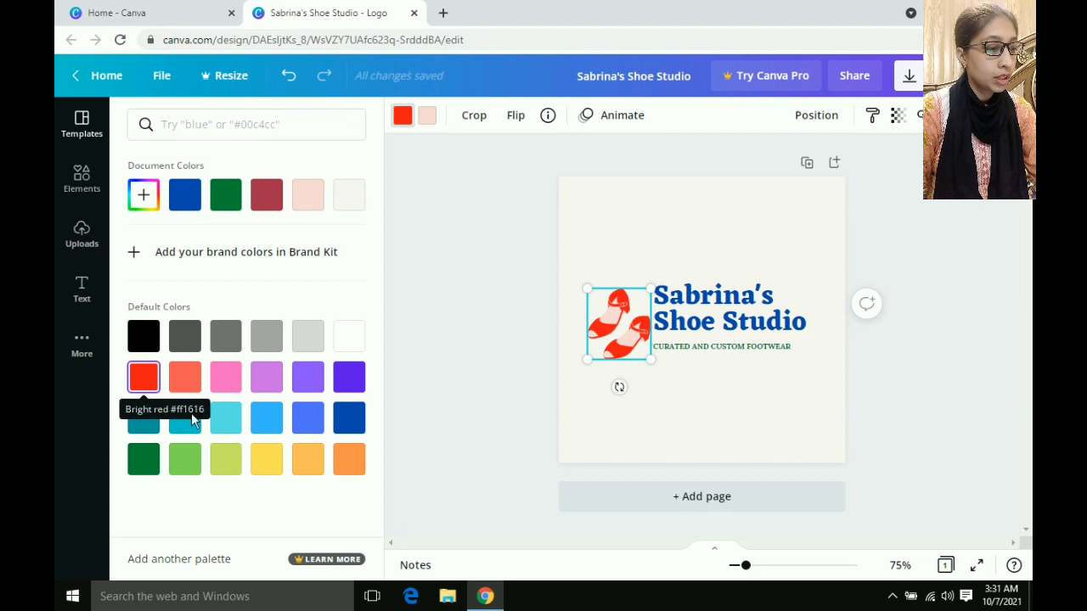
pyautogui.click(268, 466)
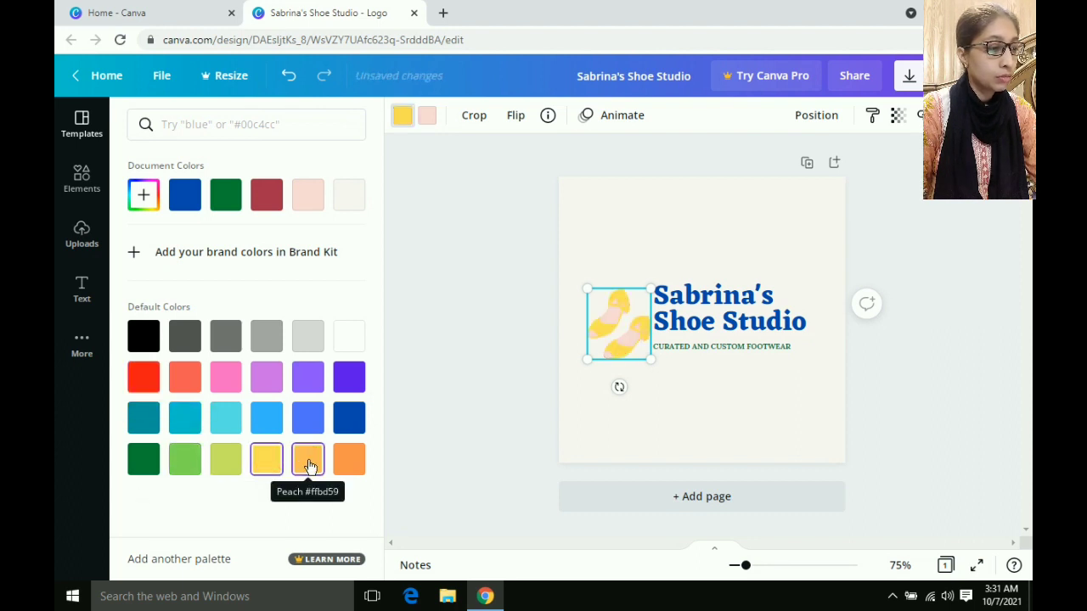
pyautogui.click(266, 379)
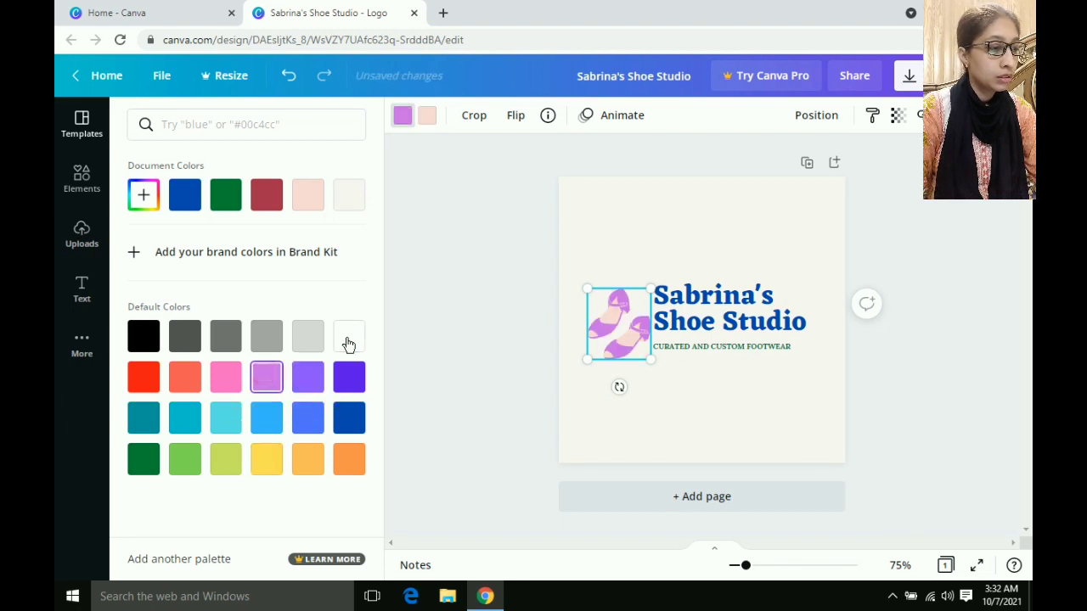
pyautogui.click(271, 338)
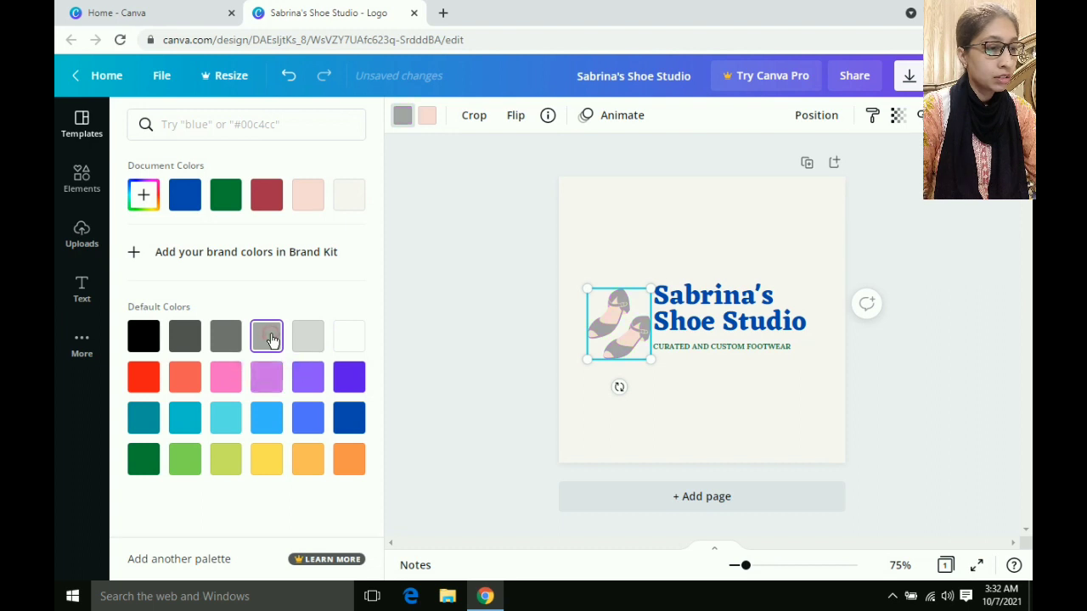
pyautogui.click(223, 339)
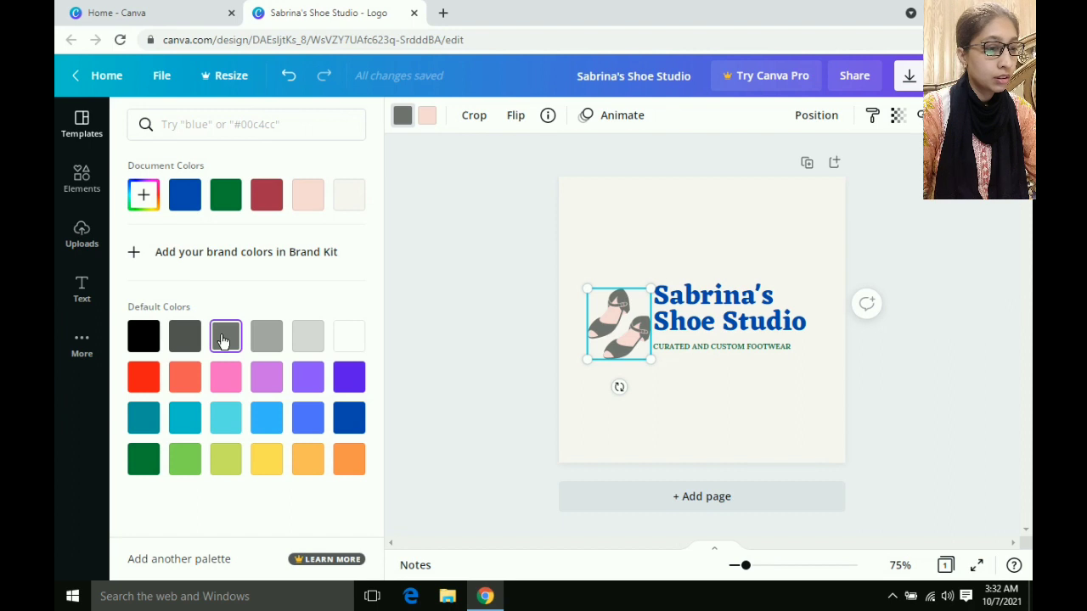
pyautogui.click(188, 340)
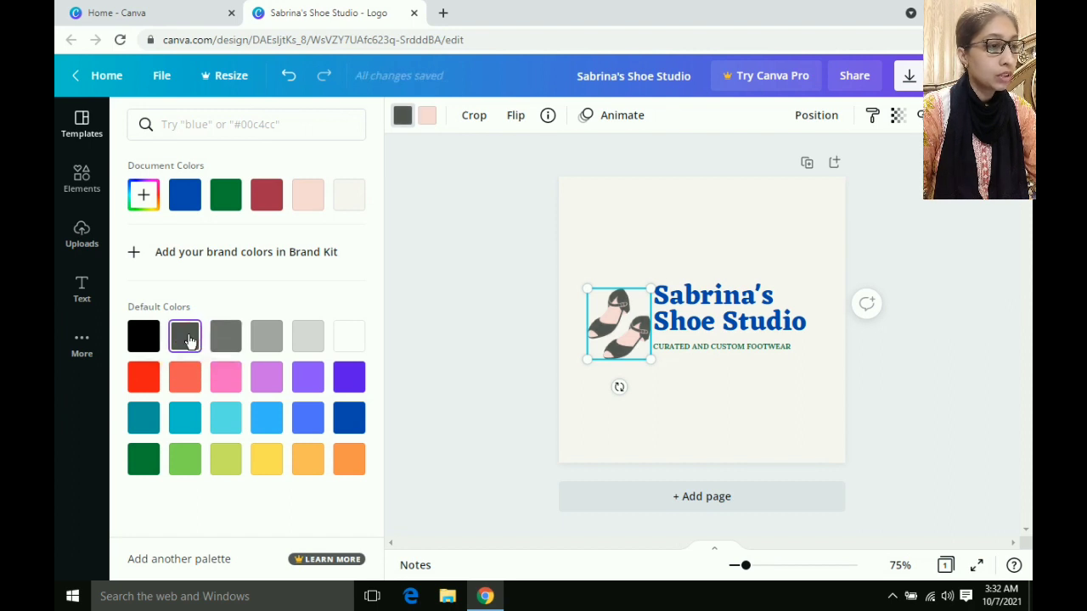
# Step: Try peach, dark blue, violet and pink as the second color of the shoe graphic, in place of light pink
pyautogui.click(428, 119)
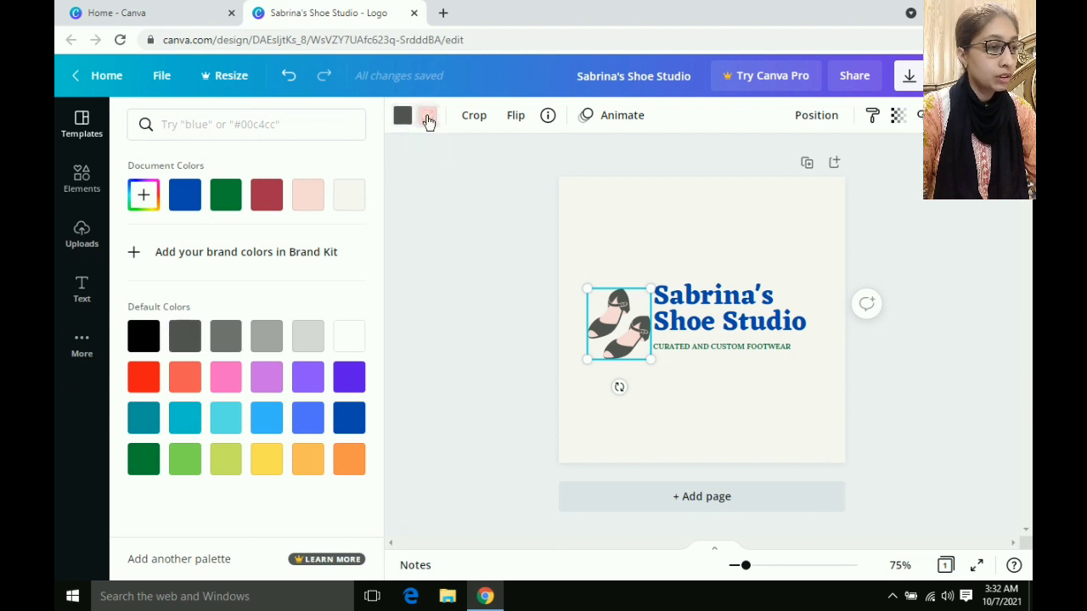
pyautogui.click(429, 119)
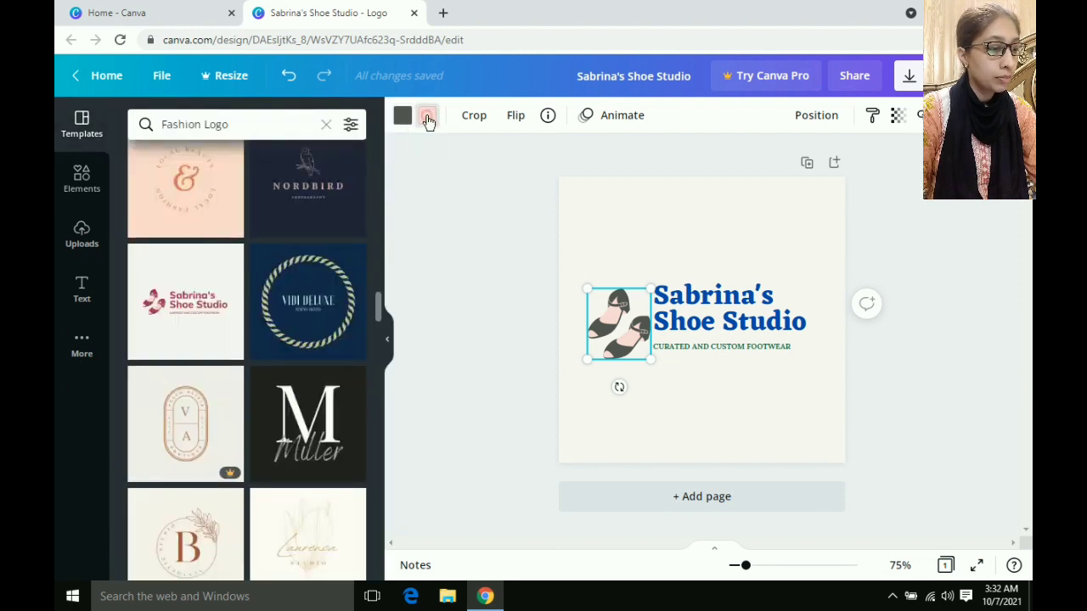
pyautogui.click(429, 119)
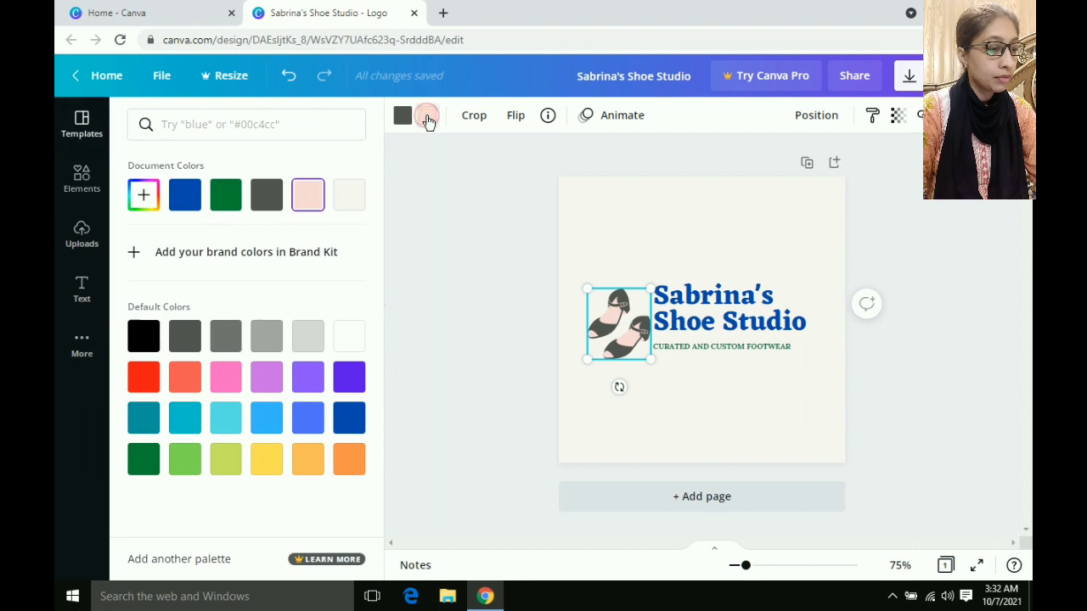
pyautogui.click(304, 466)
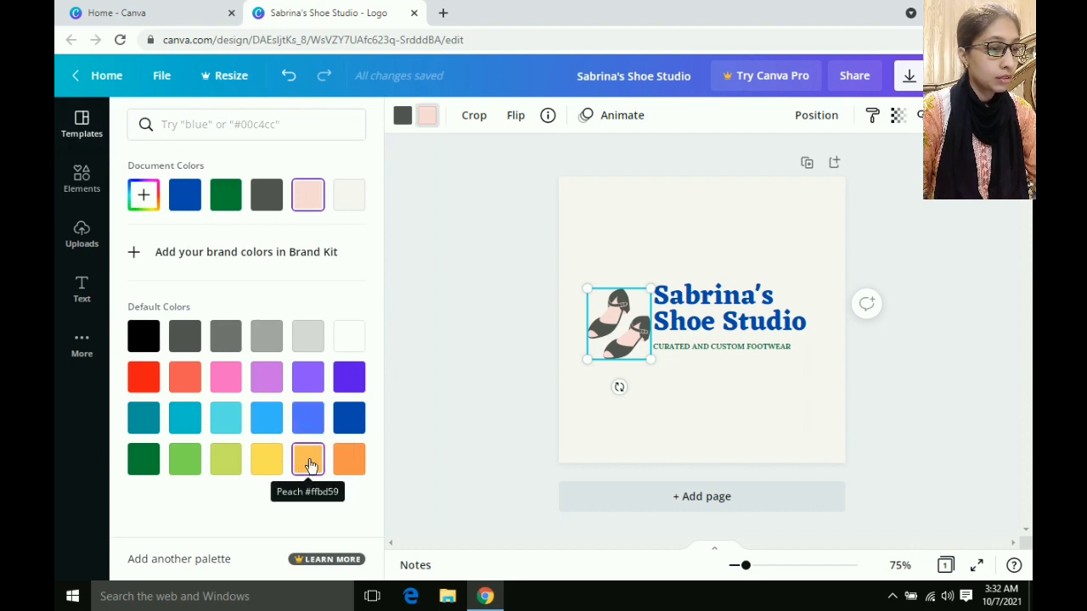
pyautogui.click(351, 419)
pyautogui.click(349, 377)
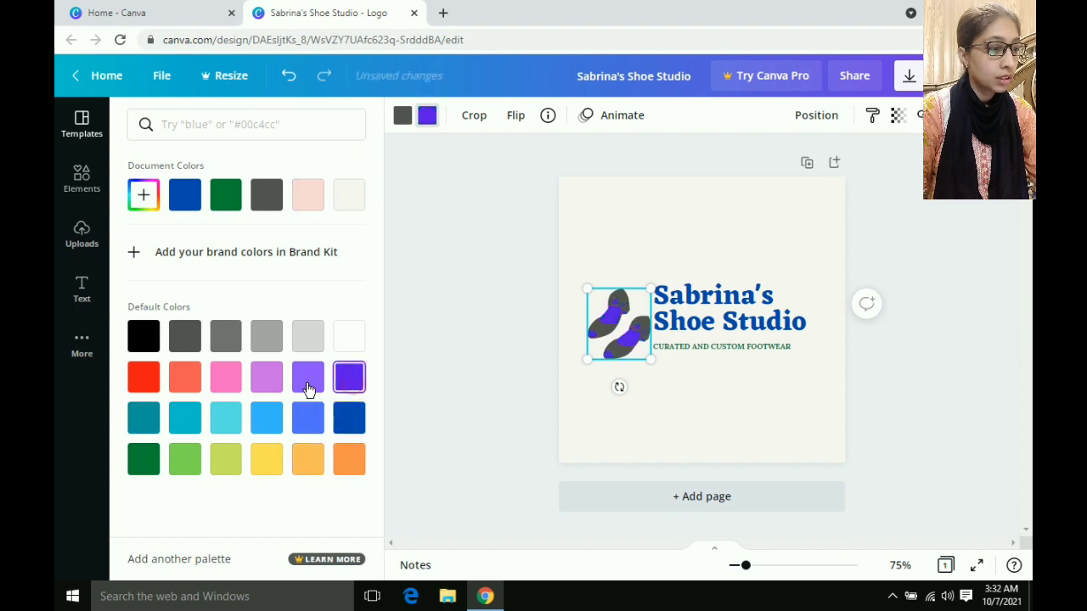
pyautogui.click(226, 377)
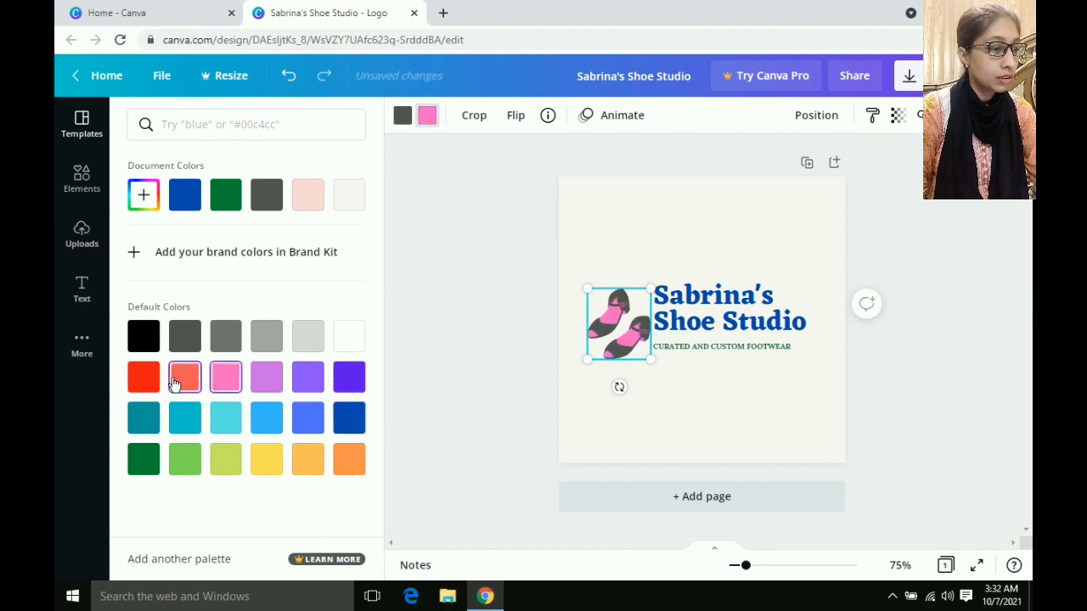
# Step: Compare bright red, green, dark turquoise, white, black and orange as the shoe graphic's second color, and apply turquoise blue
pyautogui.click(145, 380)
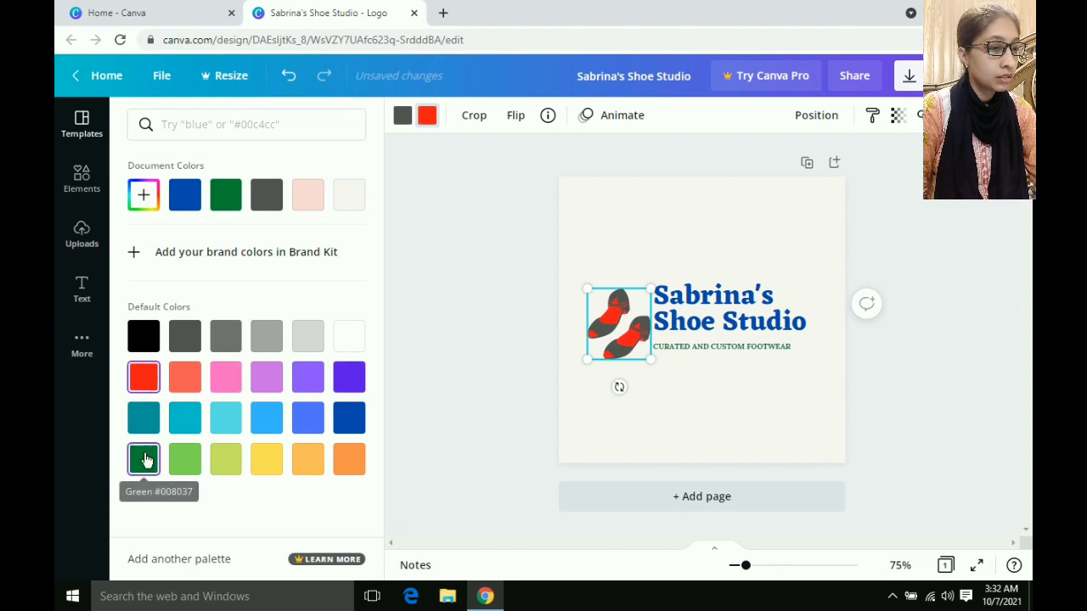
pyautogui.click(145, 459)
pyautogui.click(142, 425)
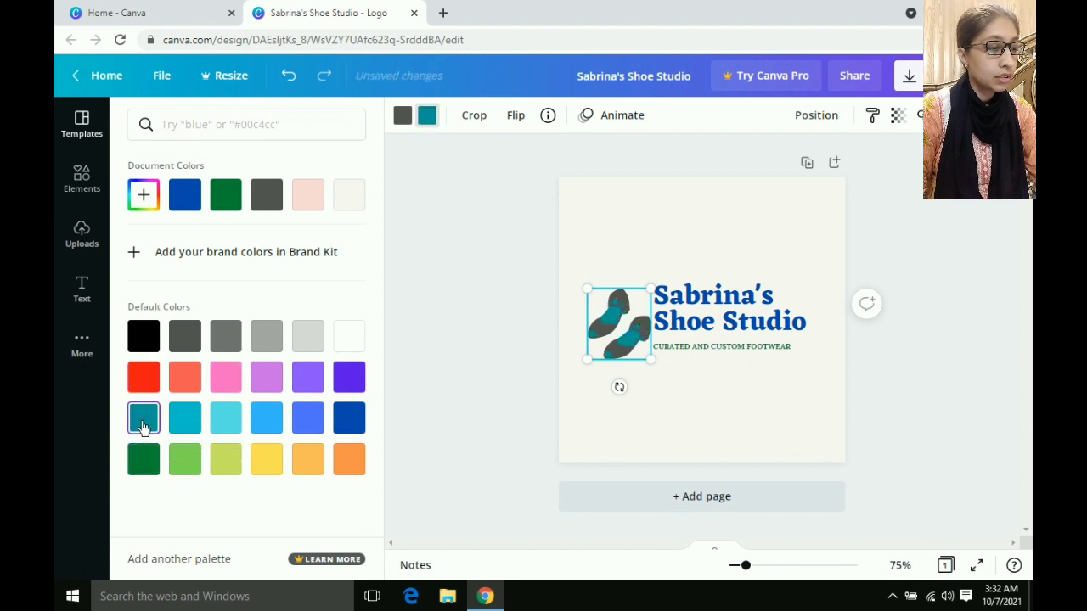
pyautogui.click(352, 340)
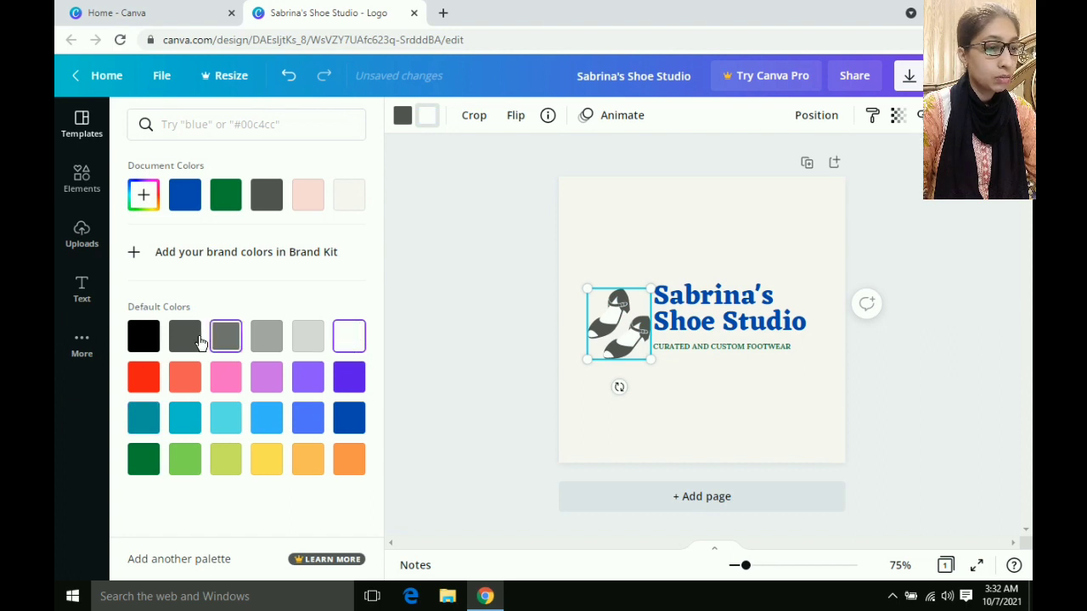
pyautogui.click(146, 338)
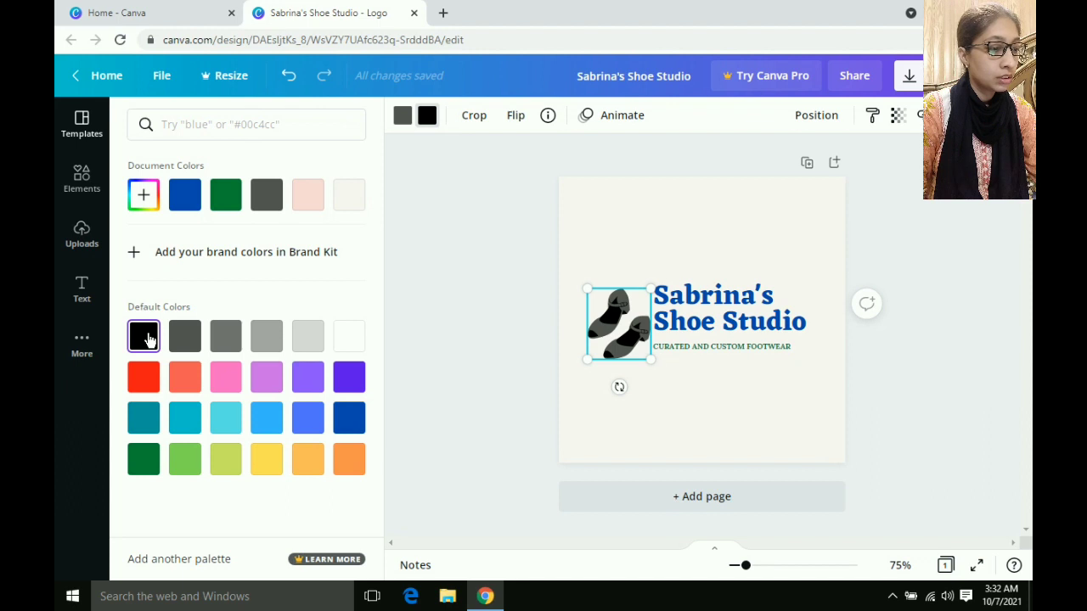
pyautogui.click(348, 467)
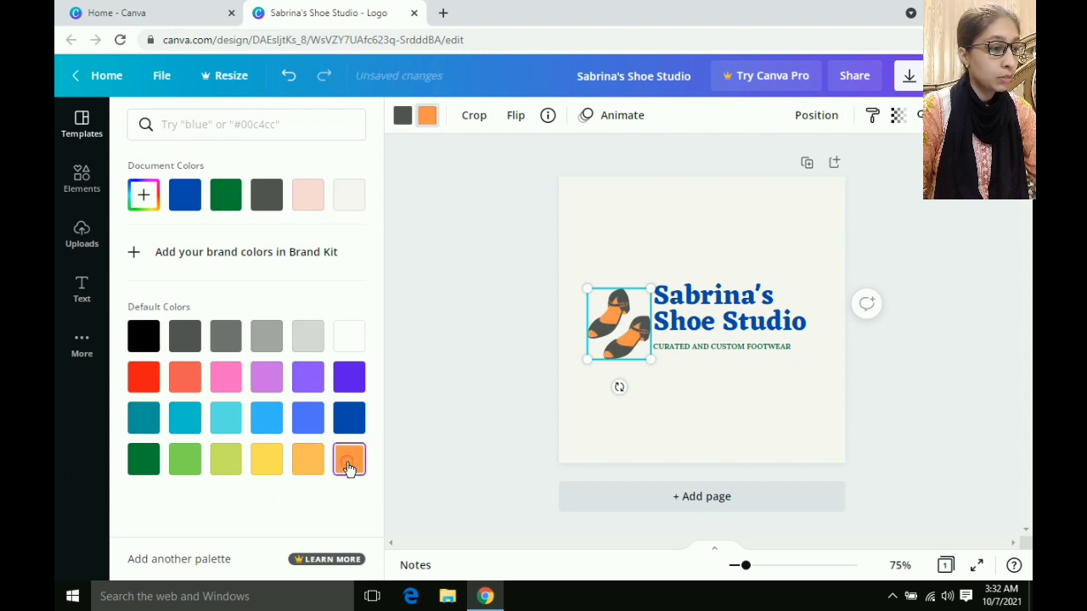
pyautogui.click(229, 417)
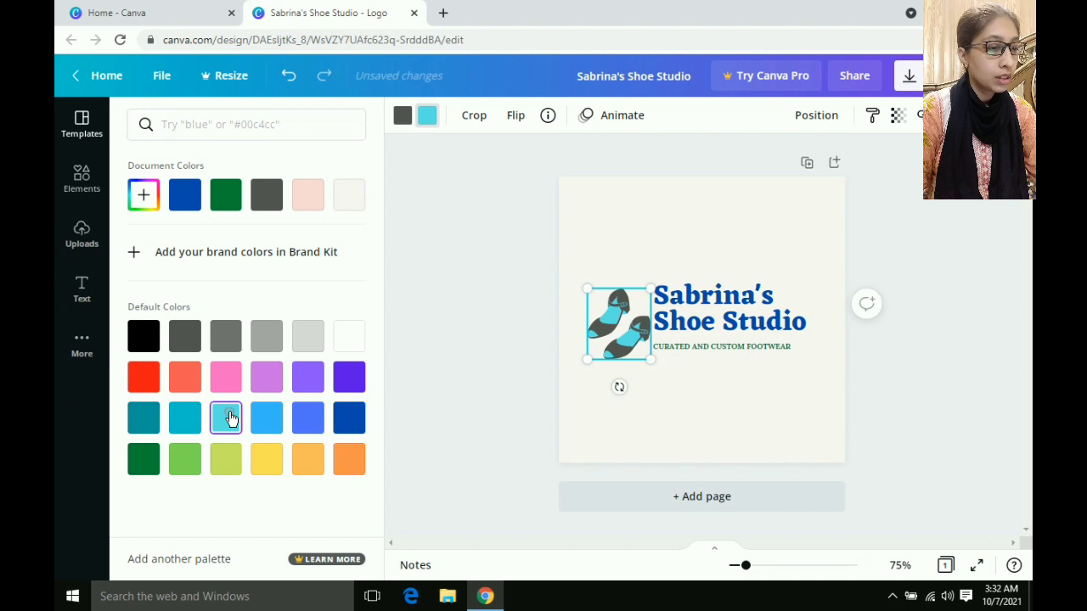
# Step: Compare darker turquoise, pink and medium gray as the shoe graphic's second color, apply light gray, and nudge the graphic up slightly
pyautogui.click(179, 424)
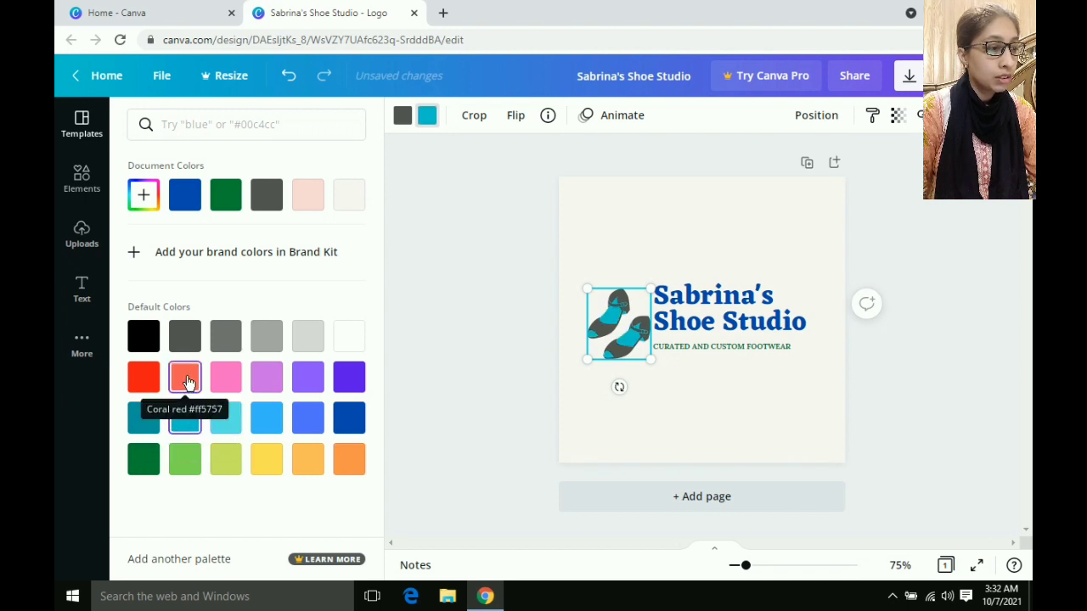
pyautogui.click(188, 381)
pyautogui.click(228, 381)
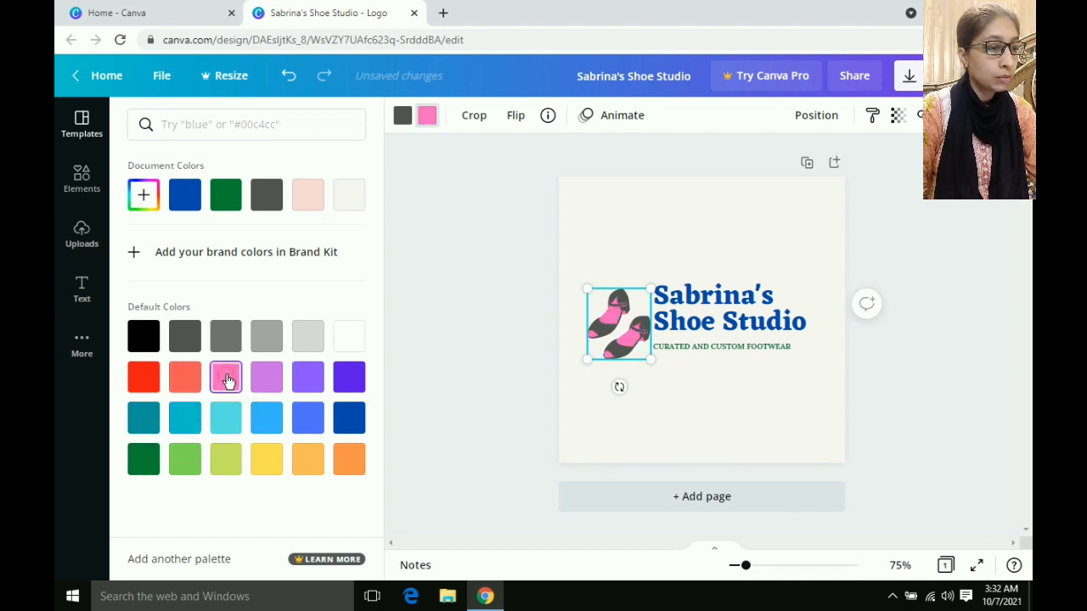
pyautogui.click(268, 341)
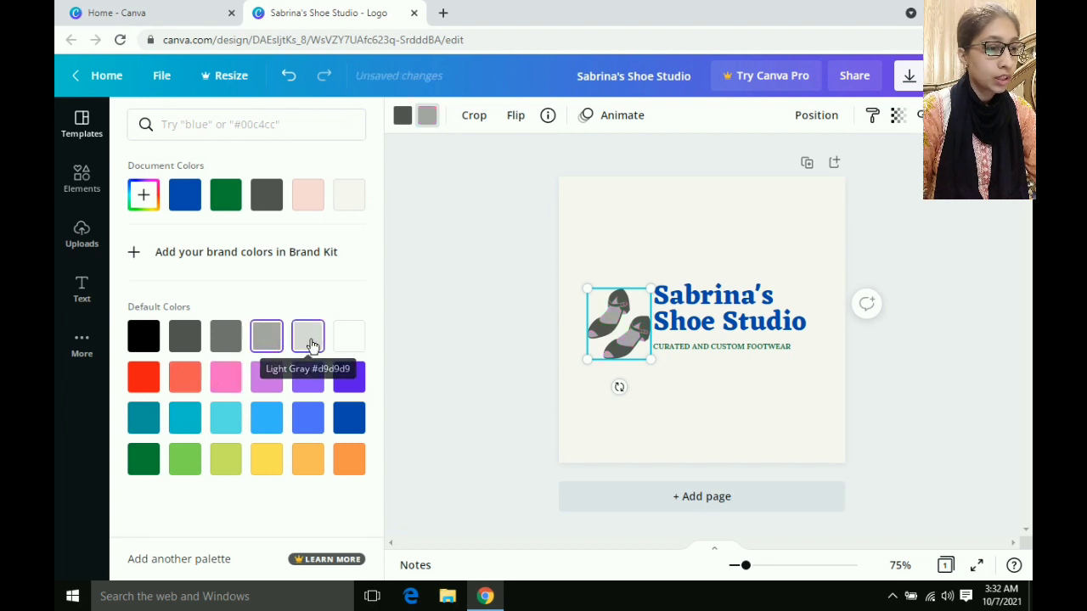
pyautogui.click(310, 341)
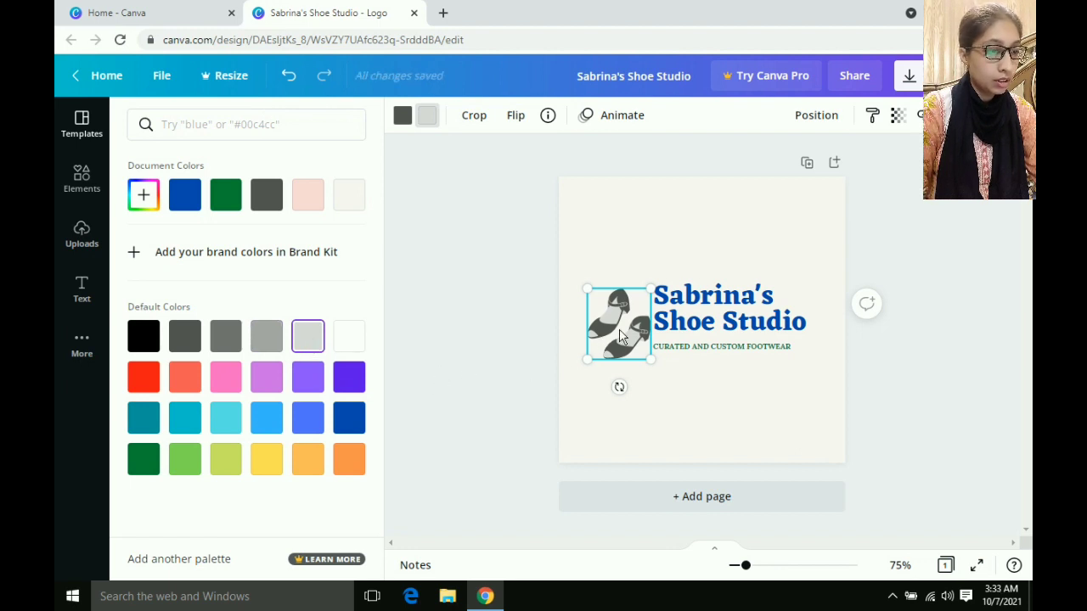
pyautogui.moveTo(616, 333); pyautogui.dragTo(612, 329)
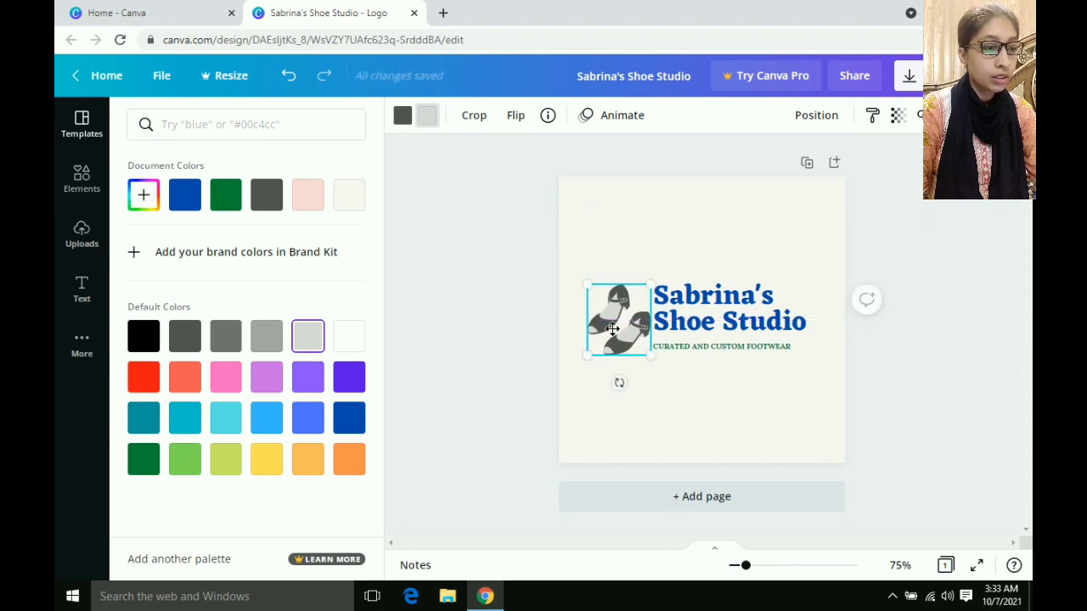
pyautogui.click(507, 347)
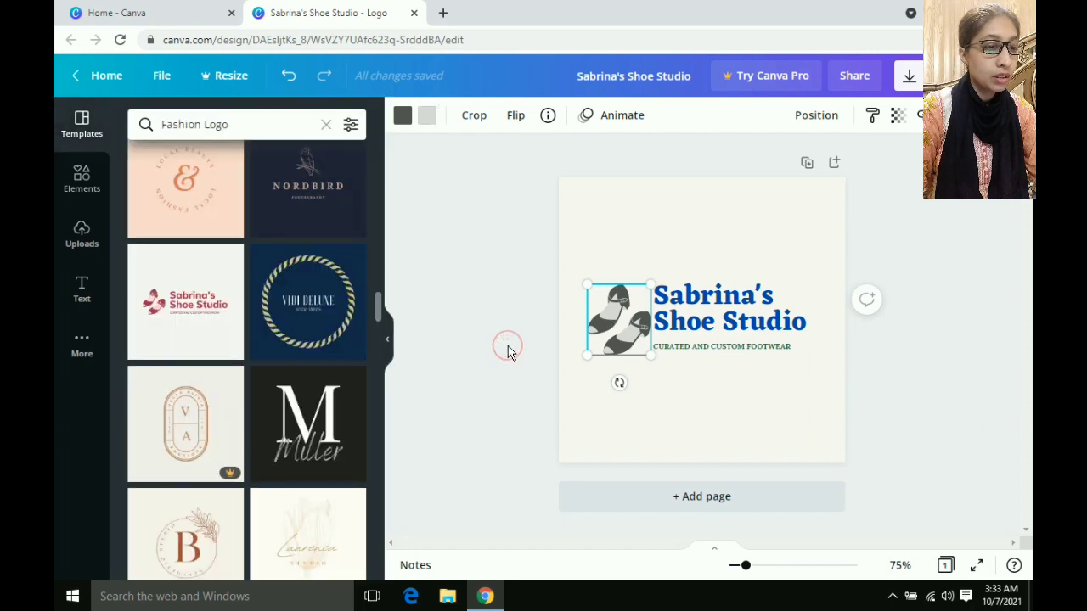
pyautogui.click(641, 209)
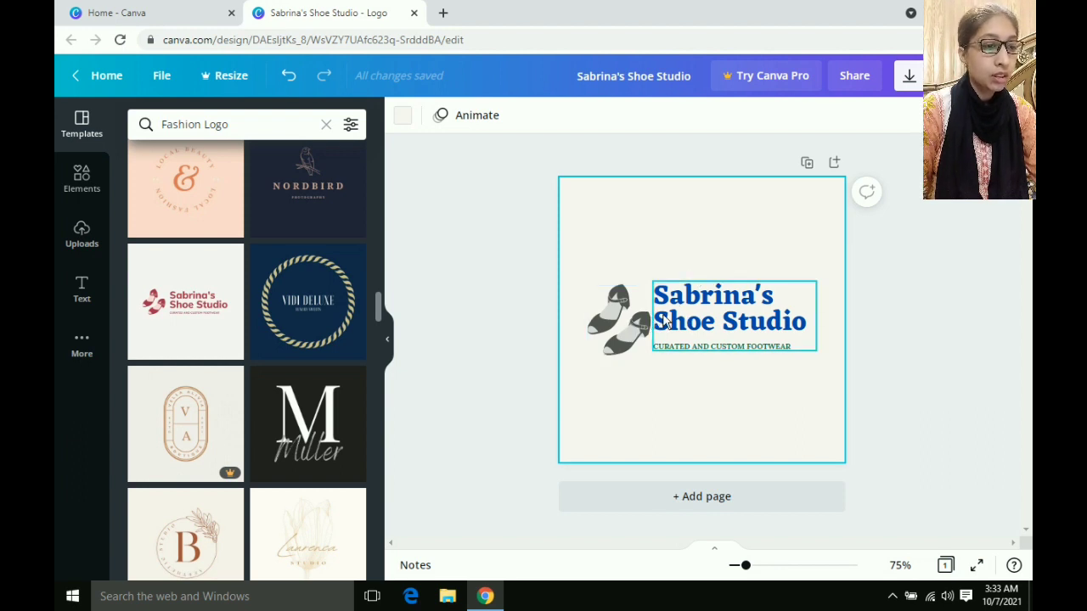
pyautogui.click(653, 258)
pyautogui.click(668, 326)
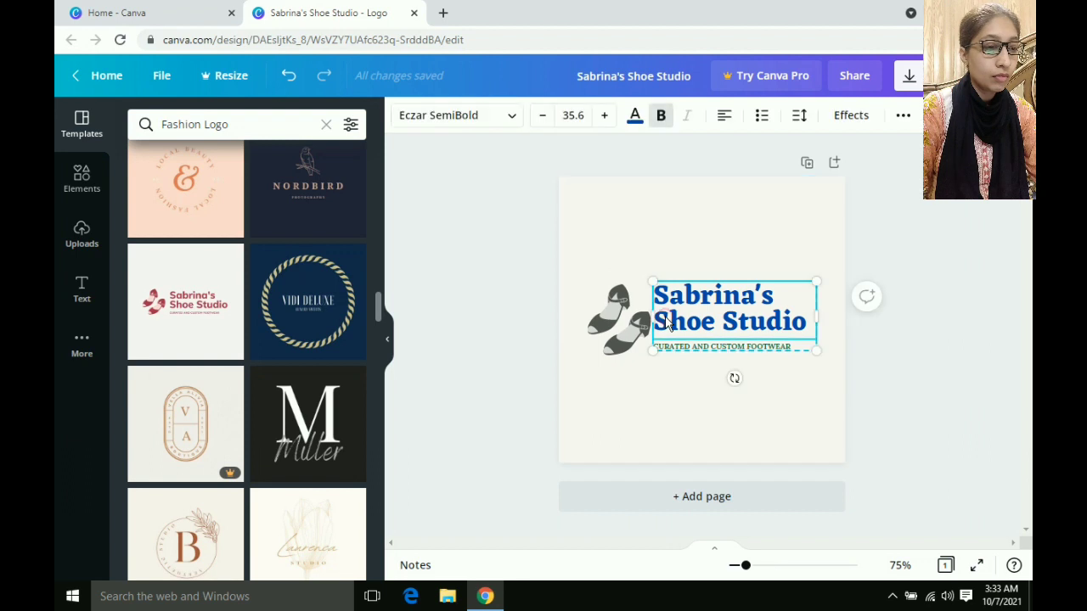
pyautogui.rightClick(702, 317)
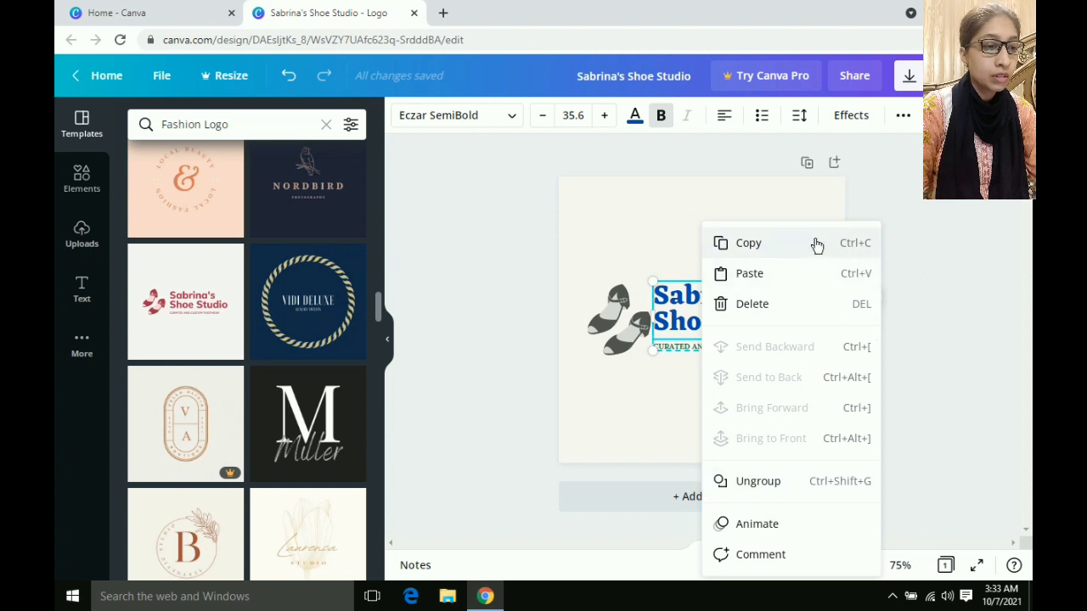
pyautogui.click(875, 200)
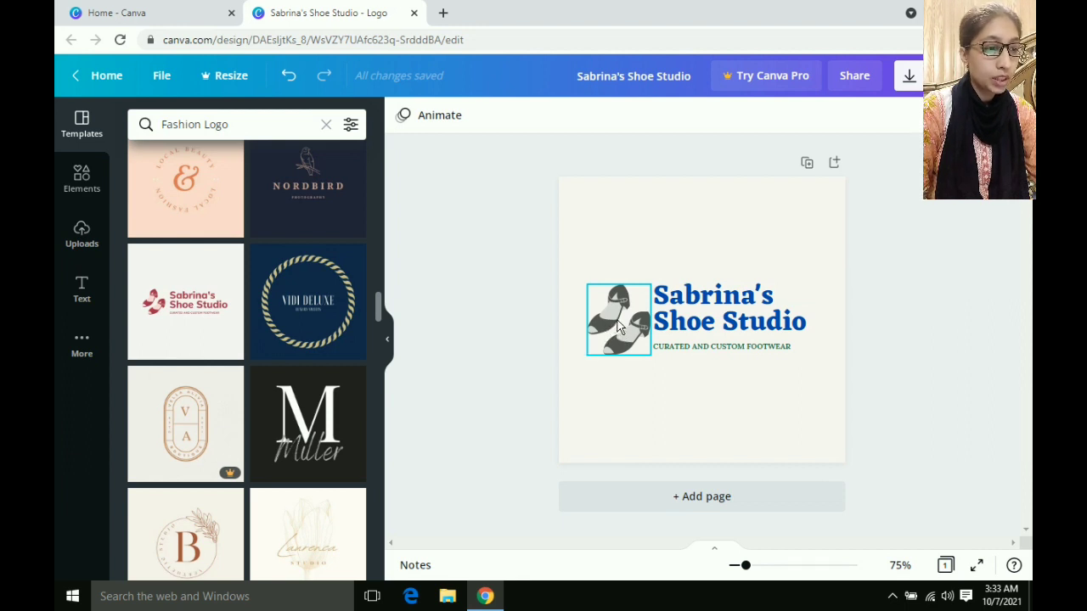
# Step: Try enlarging the shoe graphic outward from its lower-left corner
pyautogui.click(618, 327)
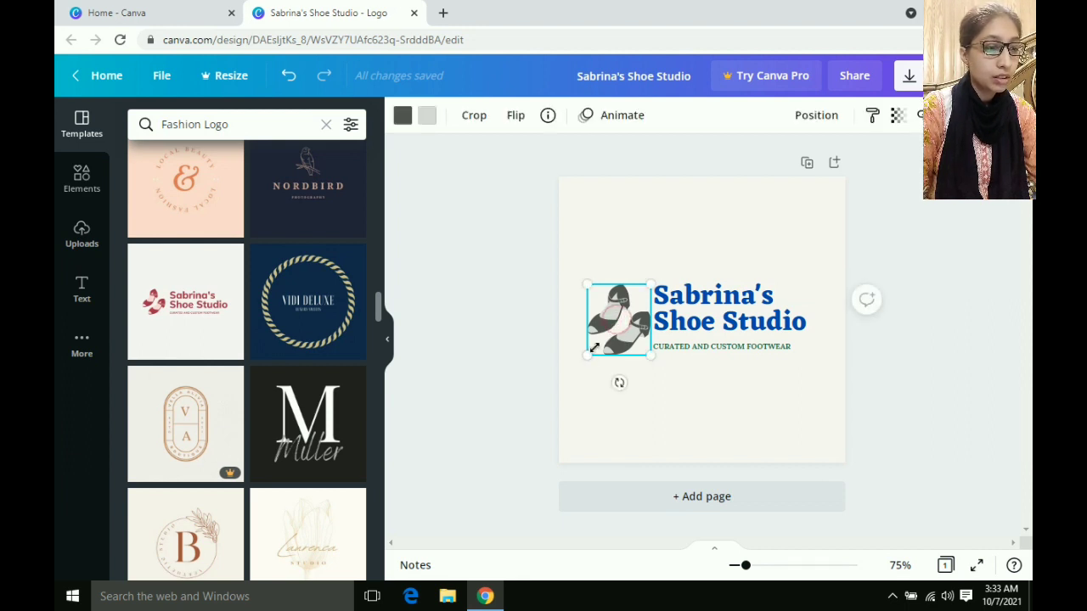
pyautogui.moveTo(589, 358); pyautogui.dragTo(571, 374)
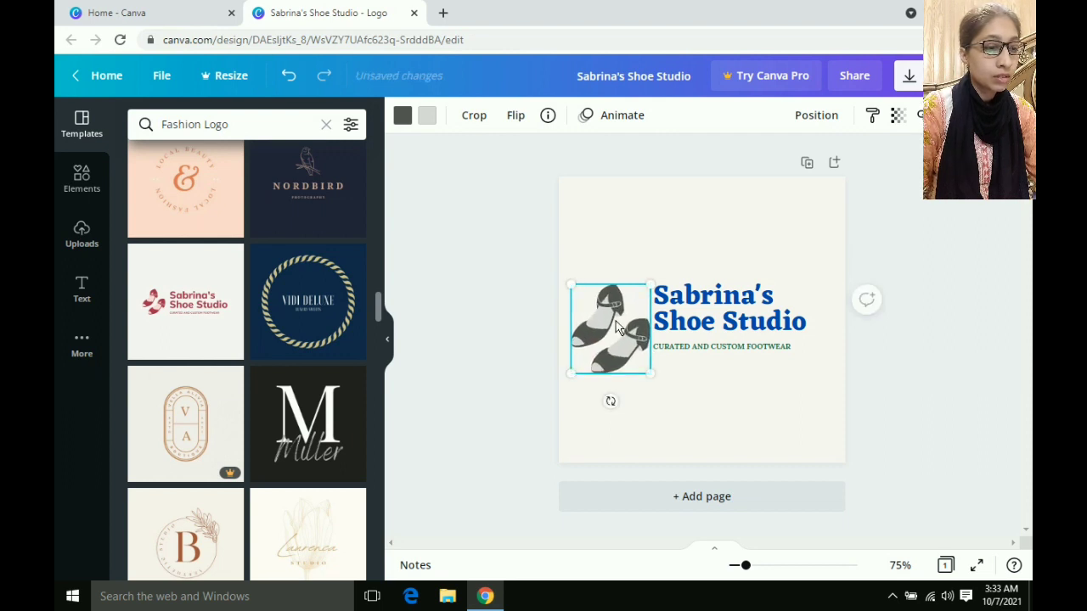
pyautogui.rightClick(618, 330)
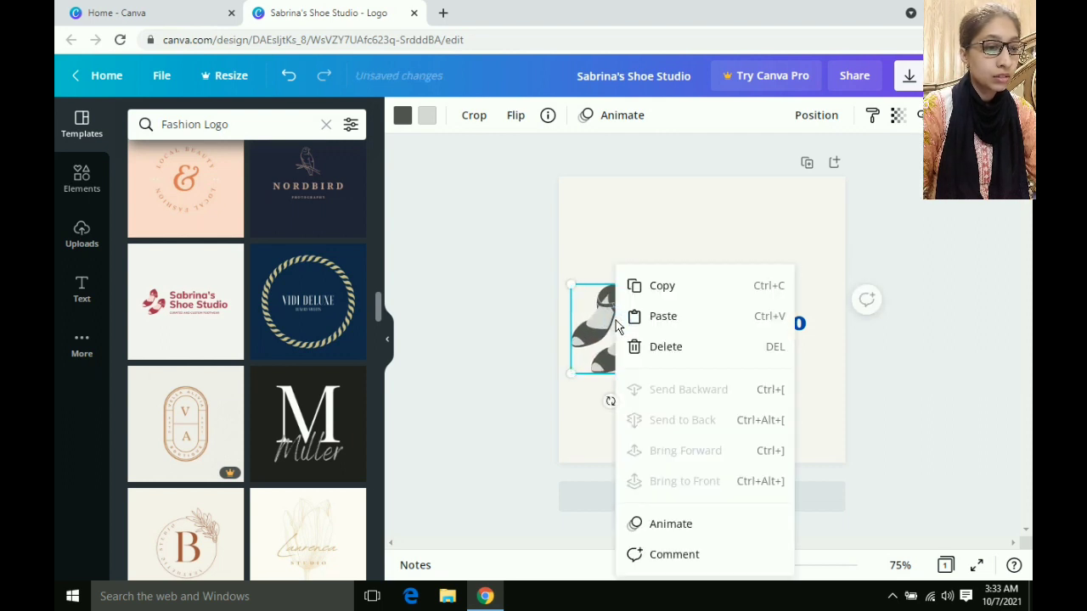
pyautogui.click(604, 218)
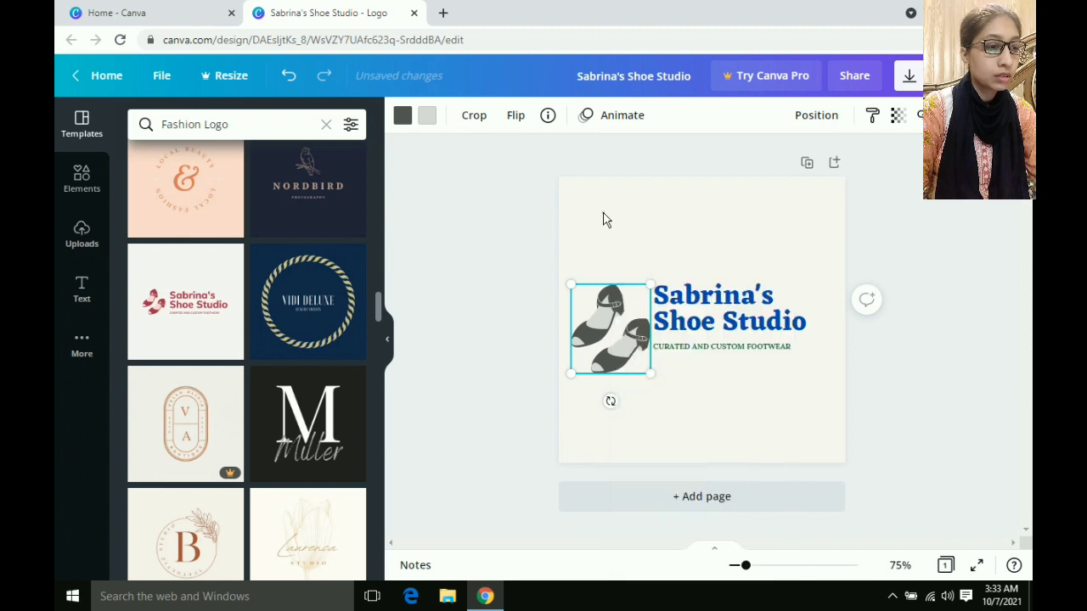
pyautogui.rightClick(592, 297)
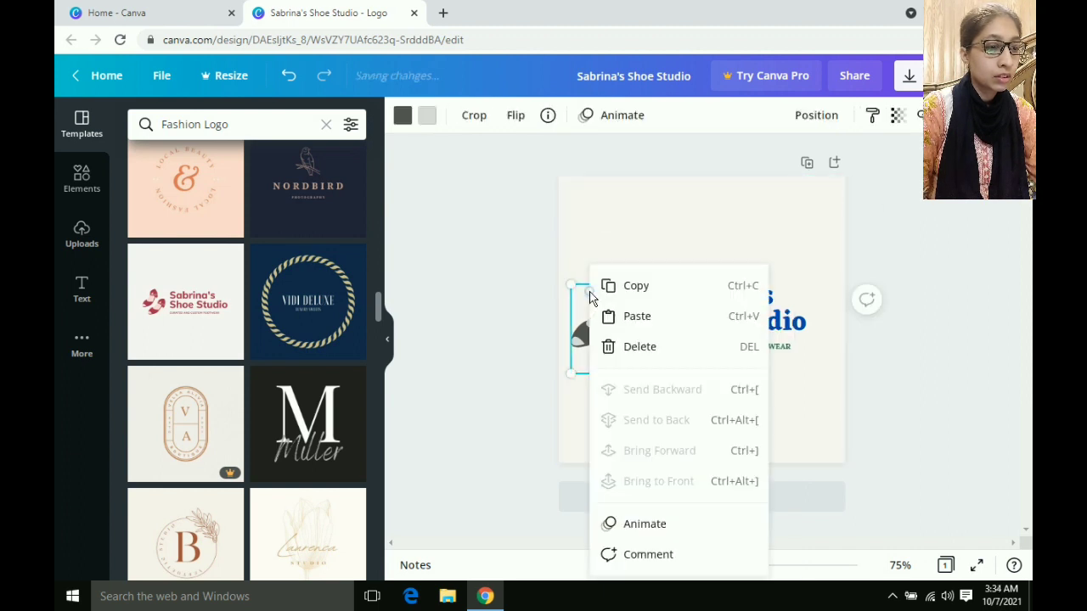
pyautogui.click(509, 277)
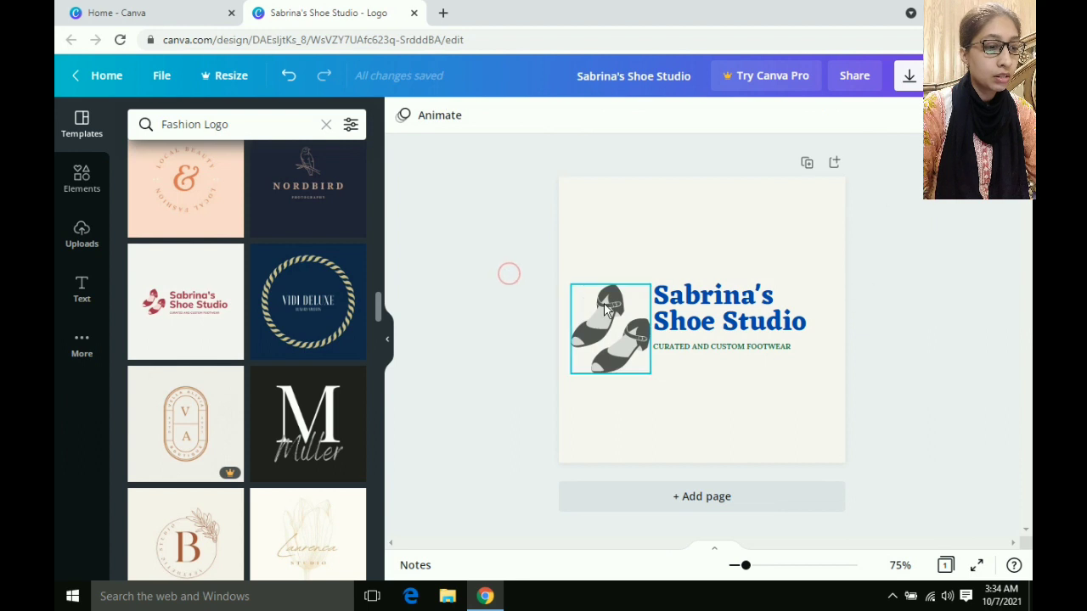
# Step: Shrink the shoe graphic to roughly the height of the two-line business name and place it directly against the text's left edge
pyautogui.click(574, 374)
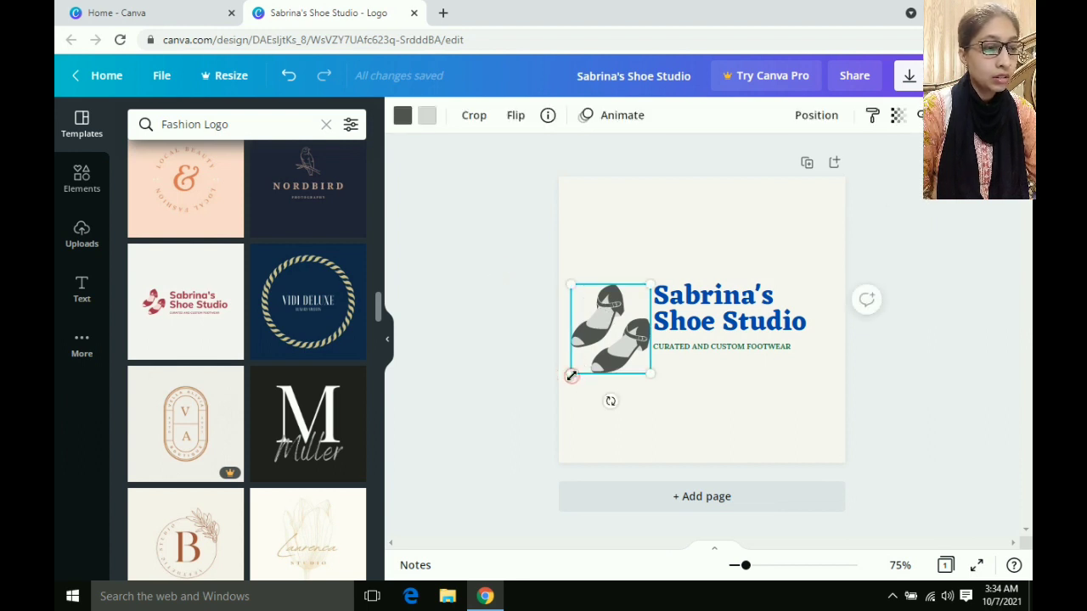
pyautogui.moveTo(571, 375); pyautogui.dragTo(631, 311)
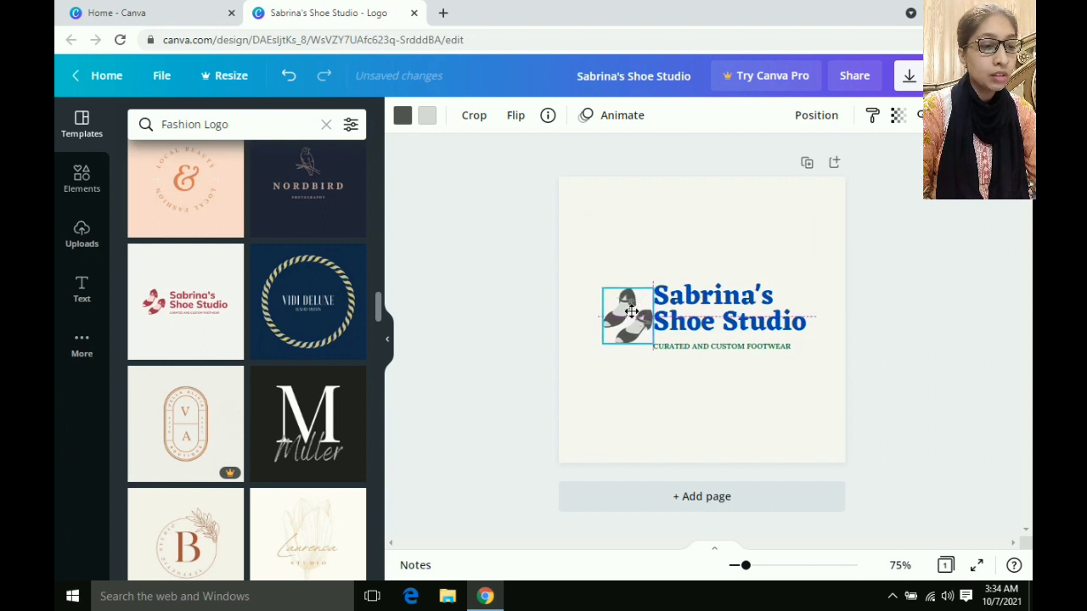
pyautogui.moveTo(631, 312); pyautogui.dragTo(631, 312)
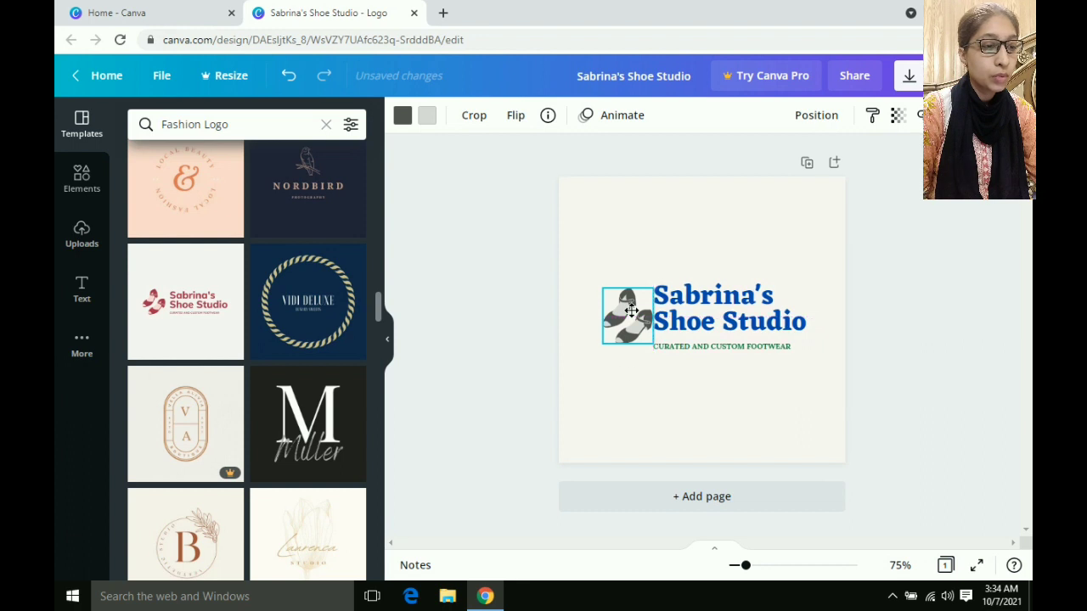
pyautogui.click(569, 323)
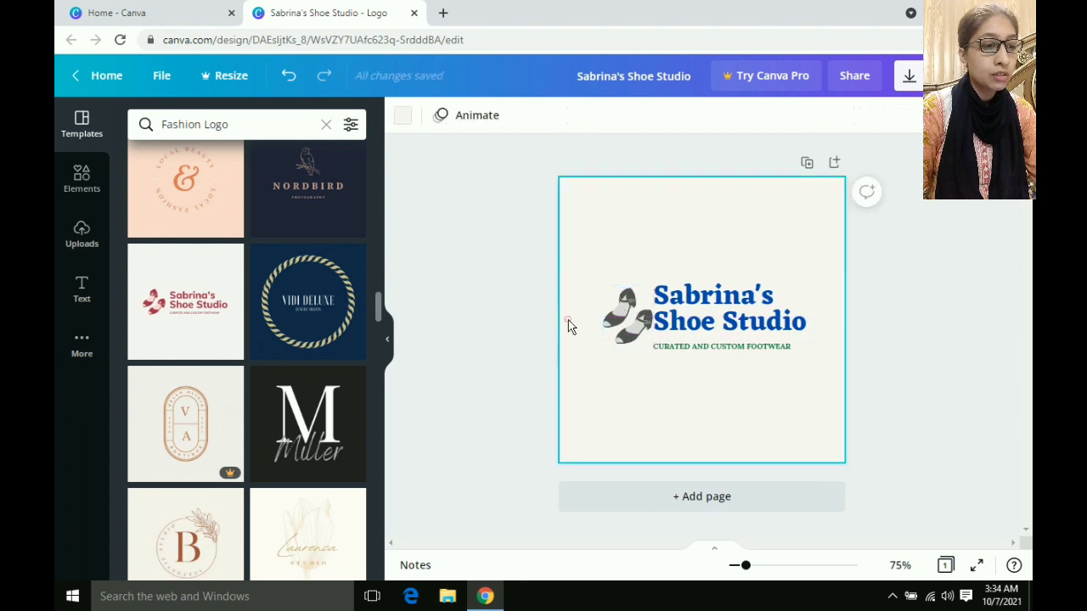
# Step: Try placing the shoe graphic above the business name
pyautogui.click(630, 330)
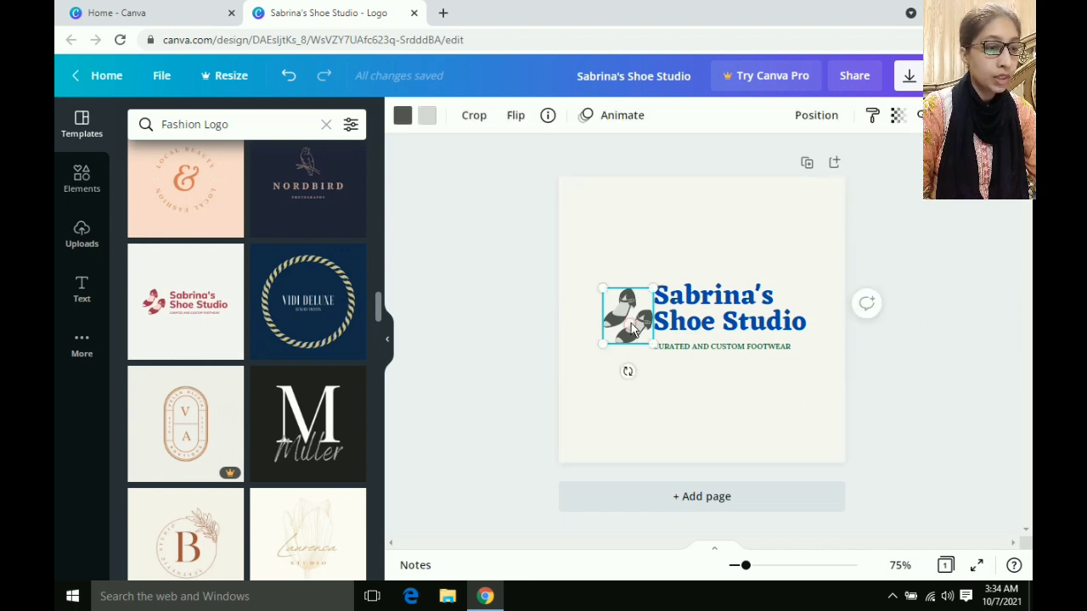
pyautogui.moveTo(631, 330); pyautogui.dragTo(711, 256)
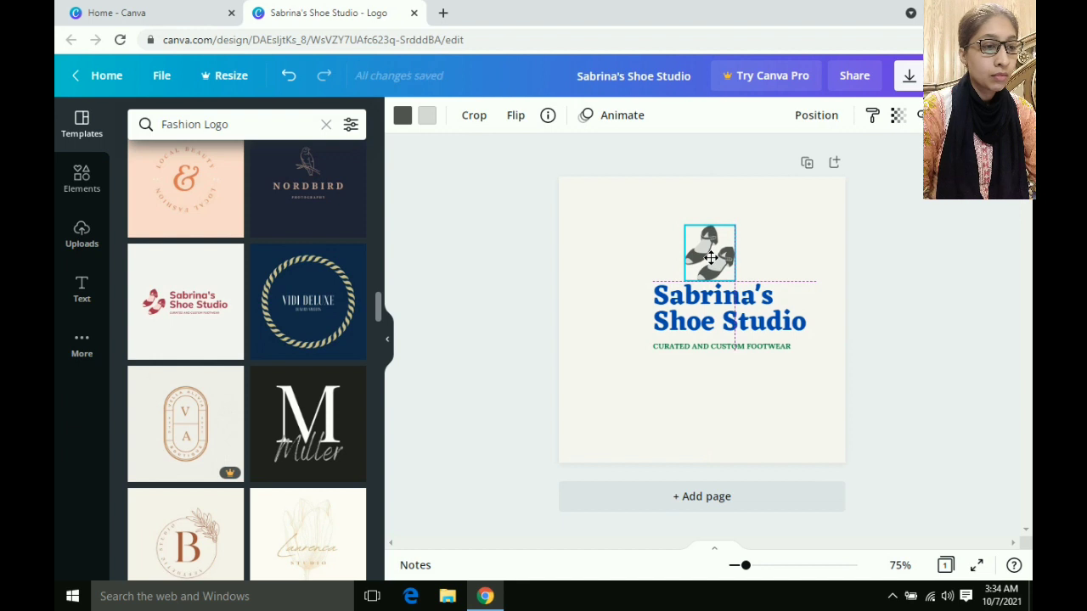
pyautogui.moveTo(710, 256); pyautogui.dragTo(711, 257)
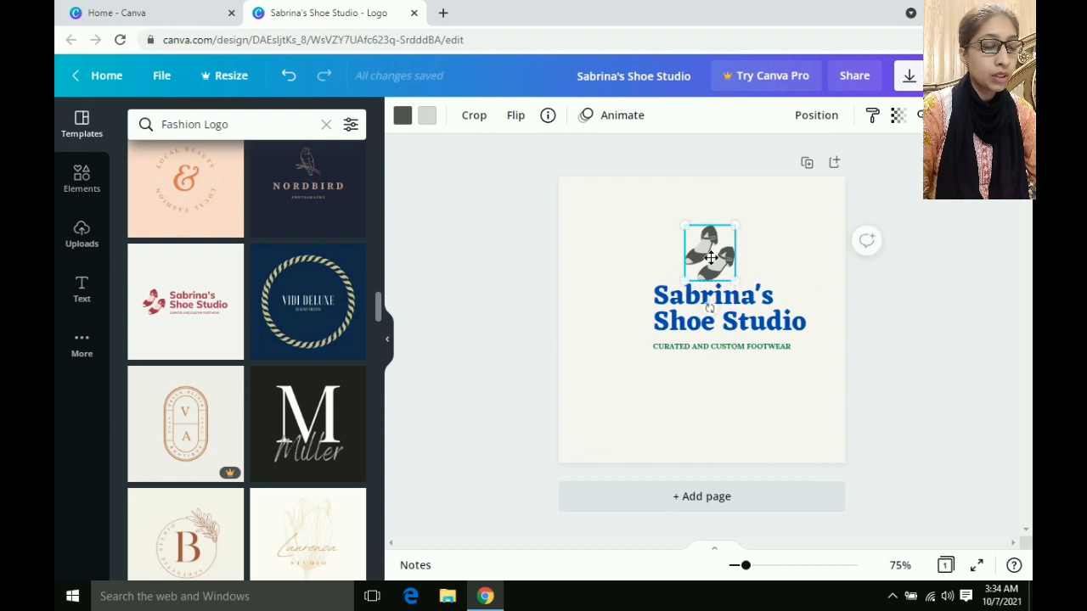
pyautogui.click(655, 257)
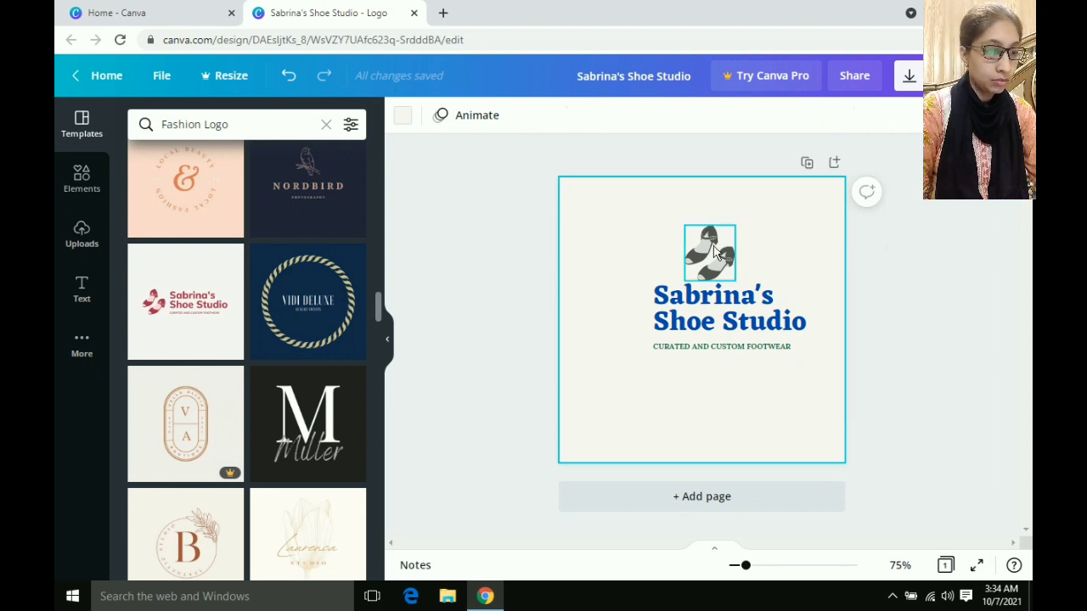
# Step: Try placing the shoe graphic directly below the tagline
pyautogui.click(716, 251)
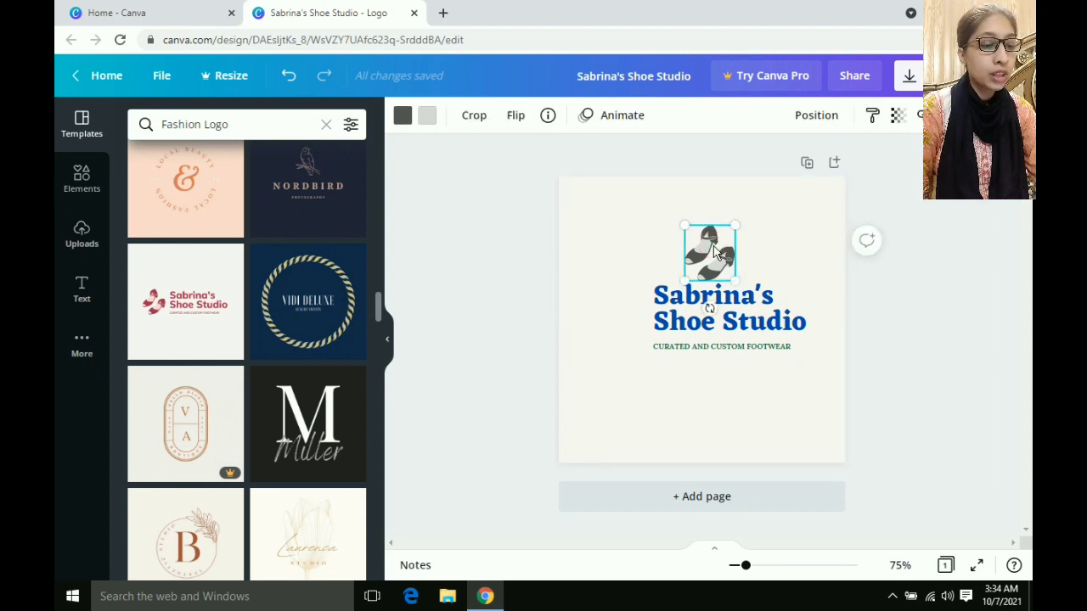
pyautogui.moveTo(716, 251); pyautogui.dragTo(723, 371)
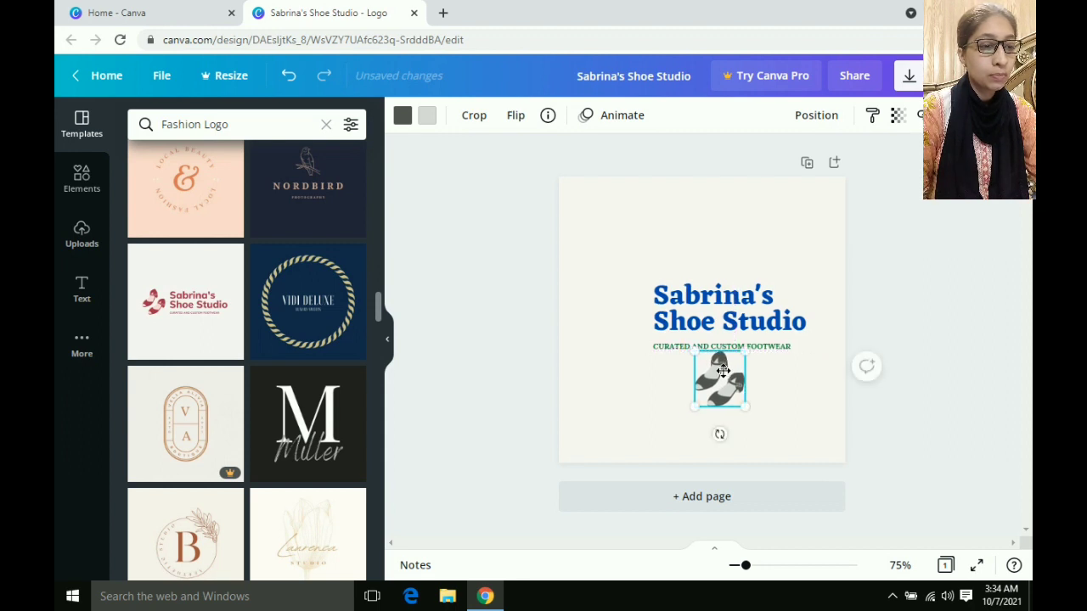
pyautogui.click(609, 396)
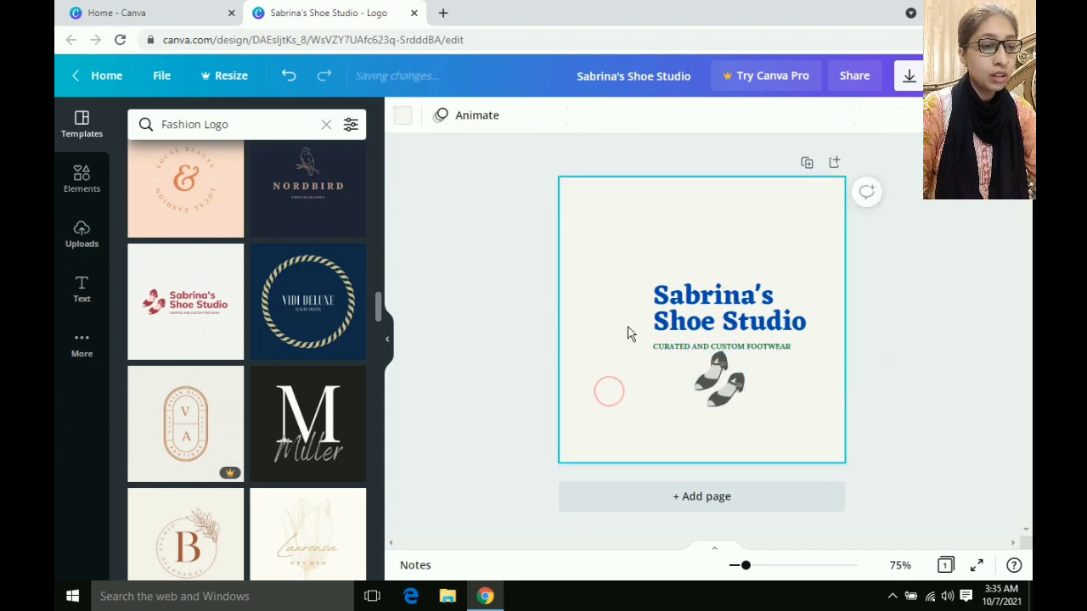
# Step: Shift the business name and tagline group up and to the left, and realign the shoe graphic centrally beneath the tagline
pyautogui.click(686, 353)
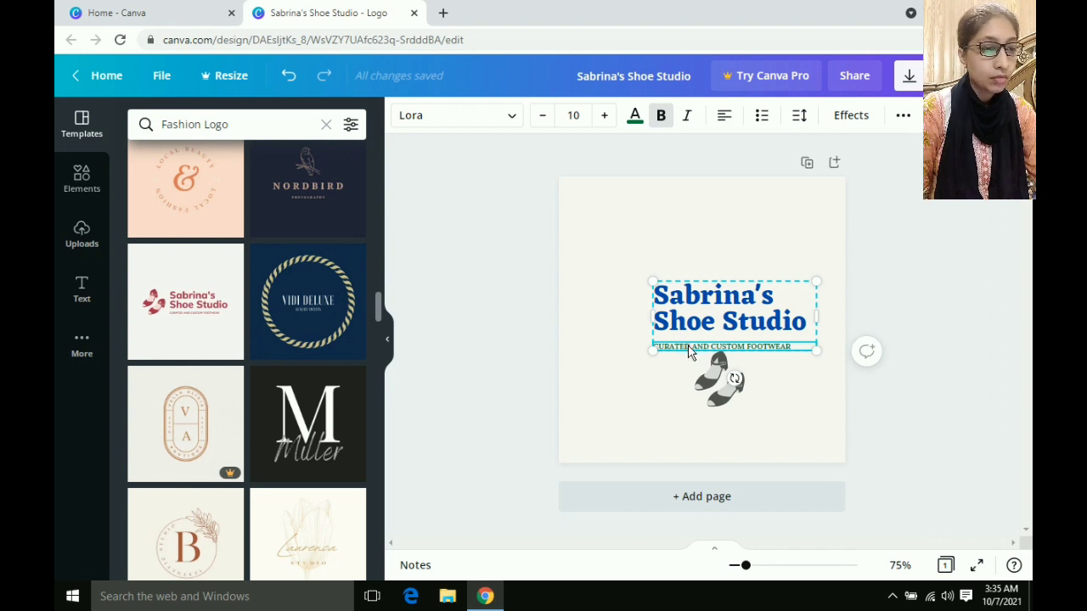
pyautogui.moveTo(689, 352); pyautogui.dragTo(655, 333)
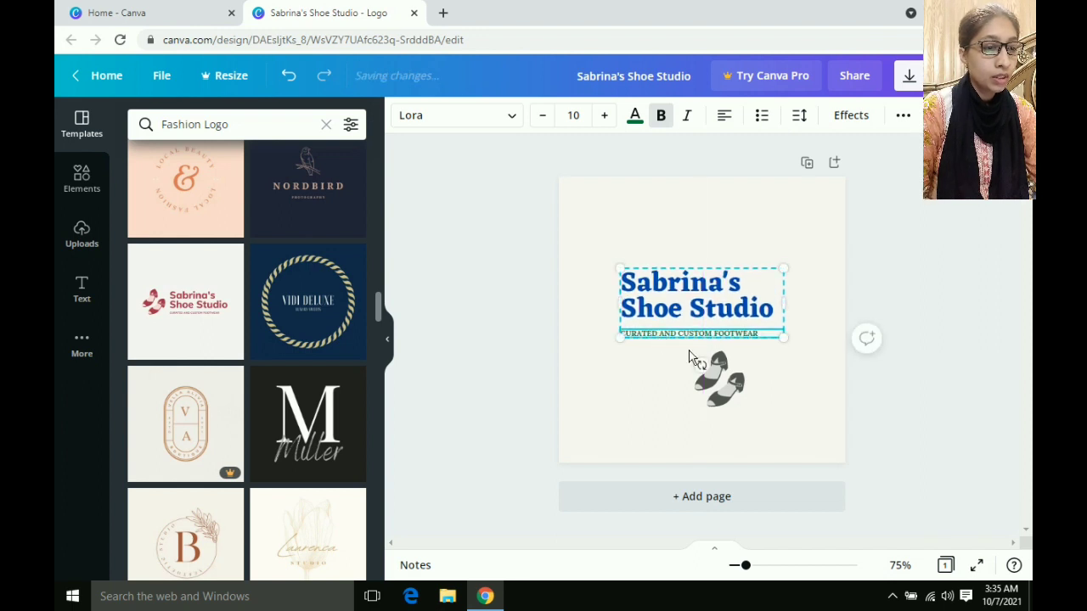
pyautogui.moveTo(722, 381); pyautogui.dragTo(690, 370)
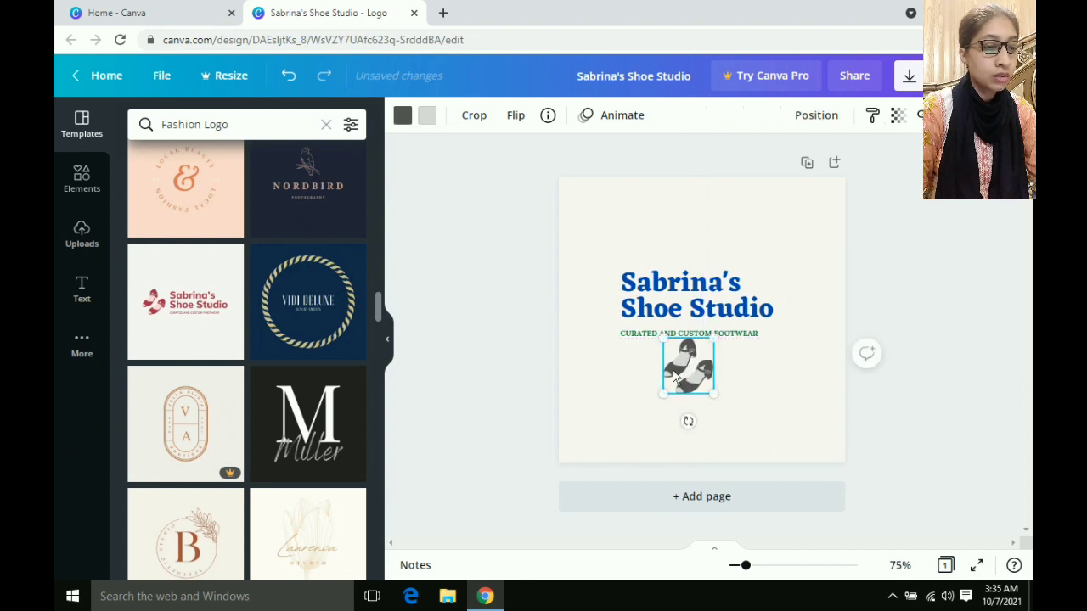
pyautogui.click(586, 389)
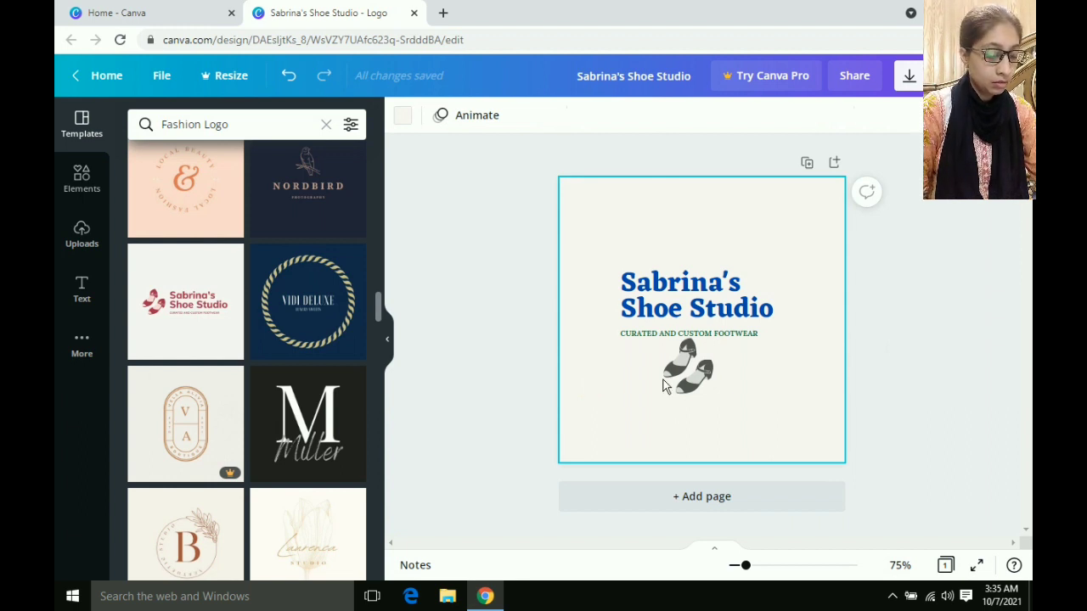
# Step: Move the shoe graphic from below the tagline to the left side of the business name and deselect it
pyautogui.click(692, 381)
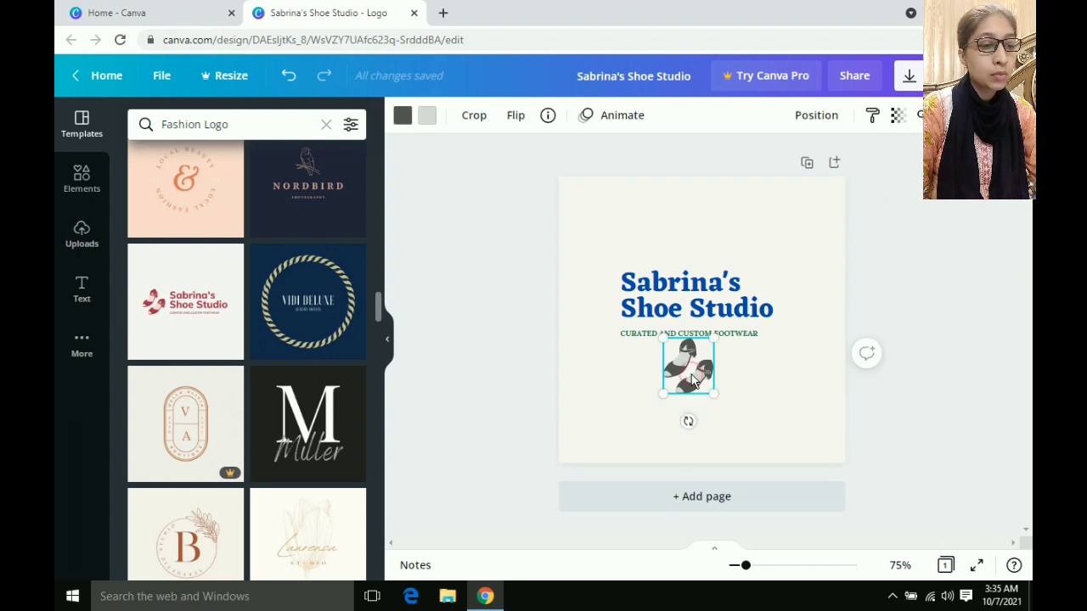
pyautogui.moveTo(692, 380); pyautogui.dragTo(597, 309)
pyautogui.click(527, 324)
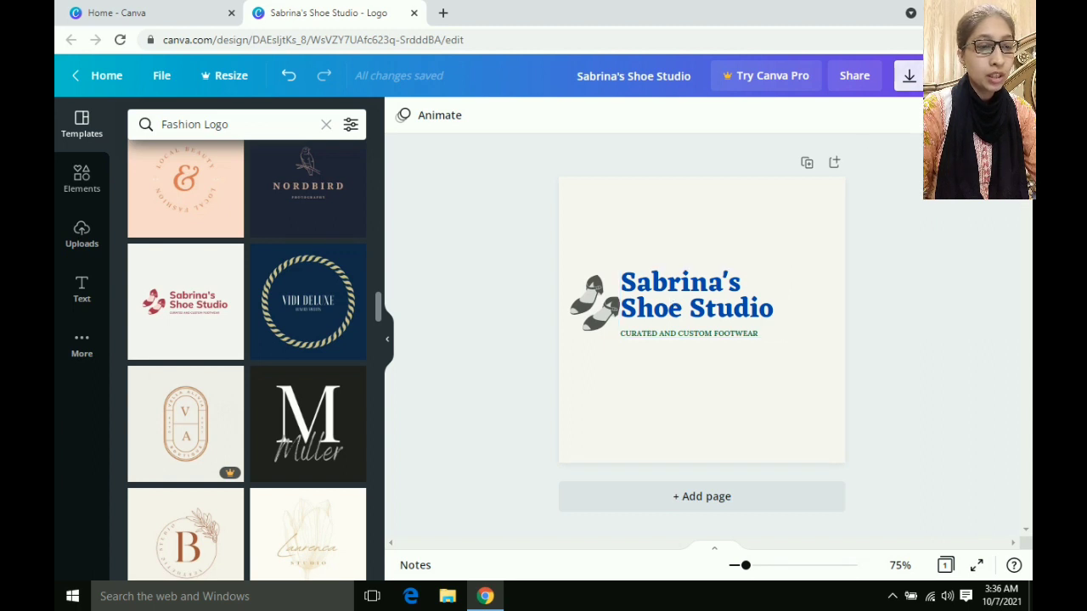
# Step: Review the logo's download options, including file type, size and transparent background, and close them without downloading
pyautogui.click(909, 75)
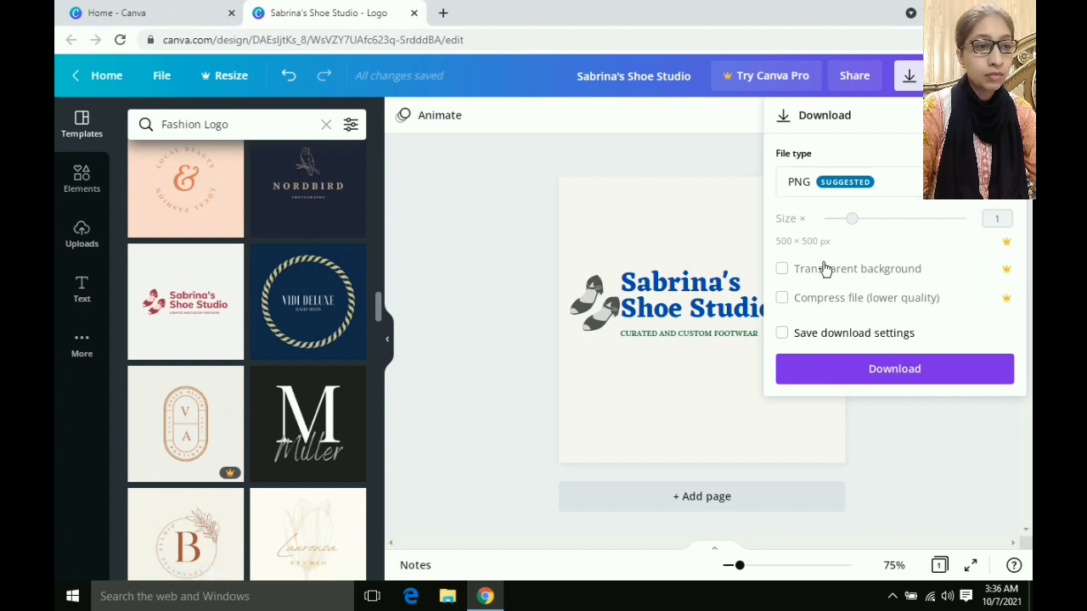
pyautogui.click(736, 161)
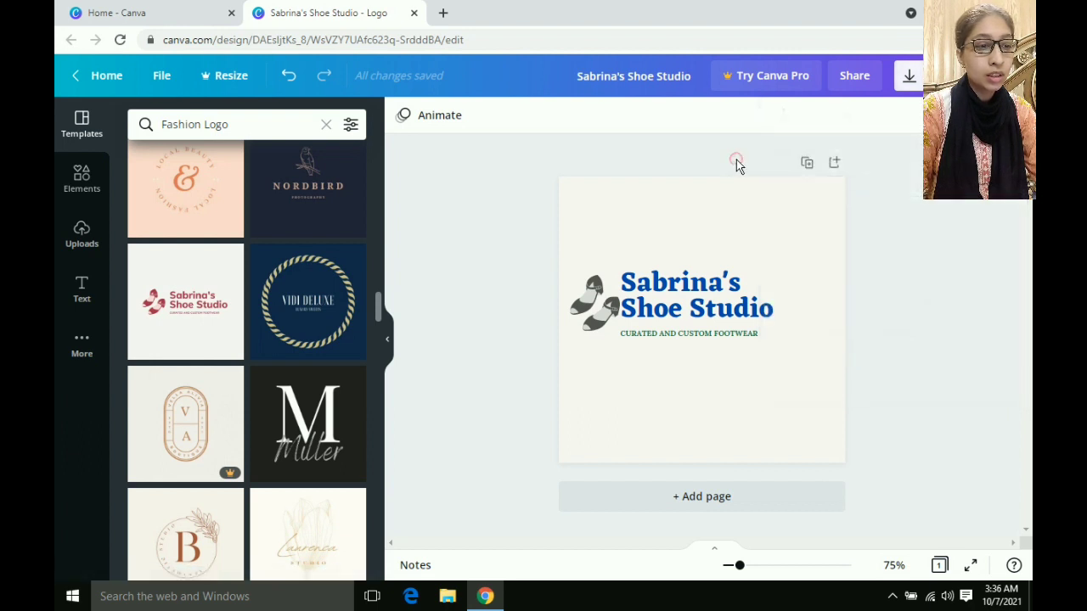
# Step: Delete the grouped business name and tagline and the shoe graphic, leaving the logo page empty
pyautogui.rightClick(675, 293)
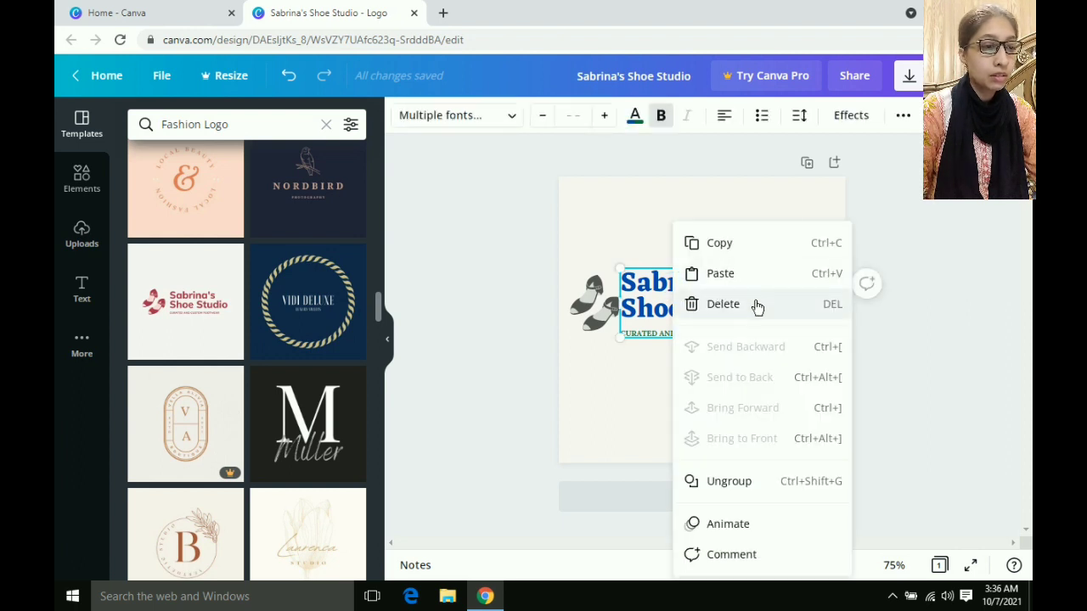
pyautogui.click(723, 304)
pyautogui.click(590, 322)
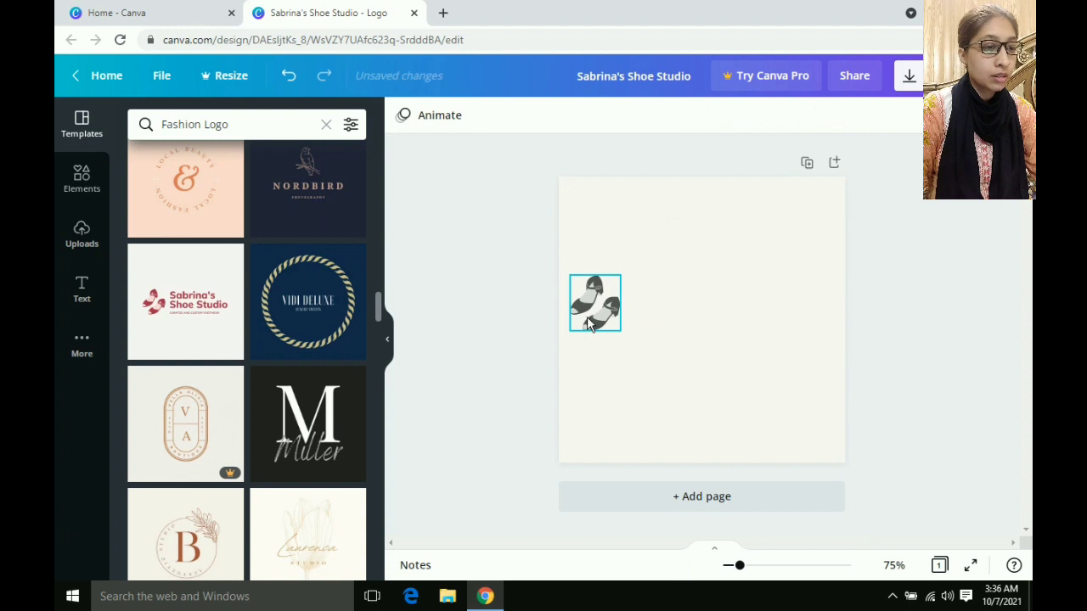
pyautogui.rightClick(590, 324)
pyautogui.click(652, 348)
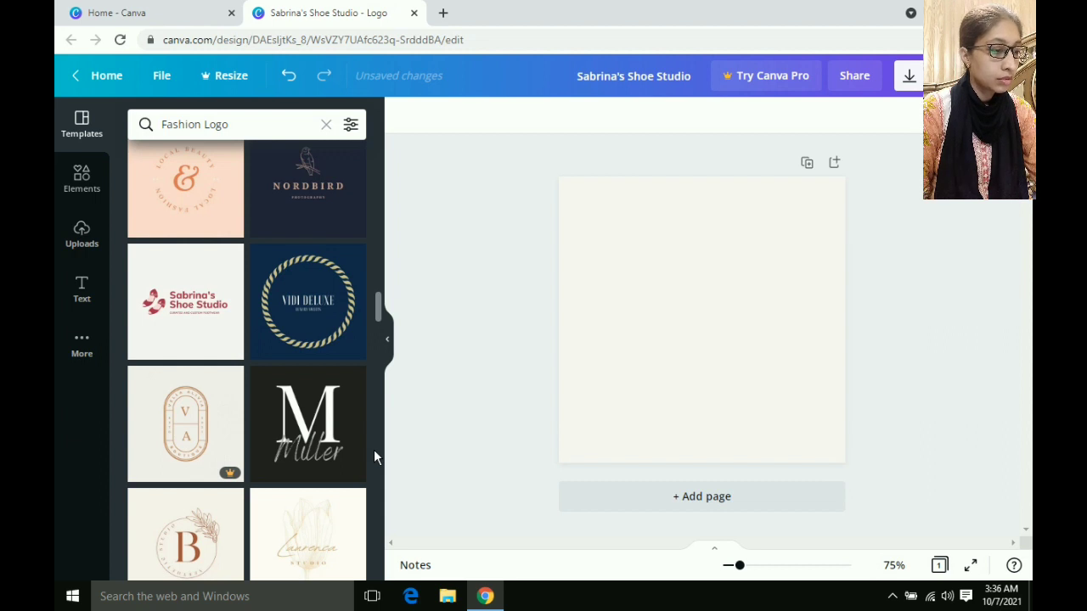
# Step: Browse further through the Fashion Logo templates for another logo design
pyautogui.scroll(-2, 374, 456)
pyautogui.scroll(-1, 374, 456)
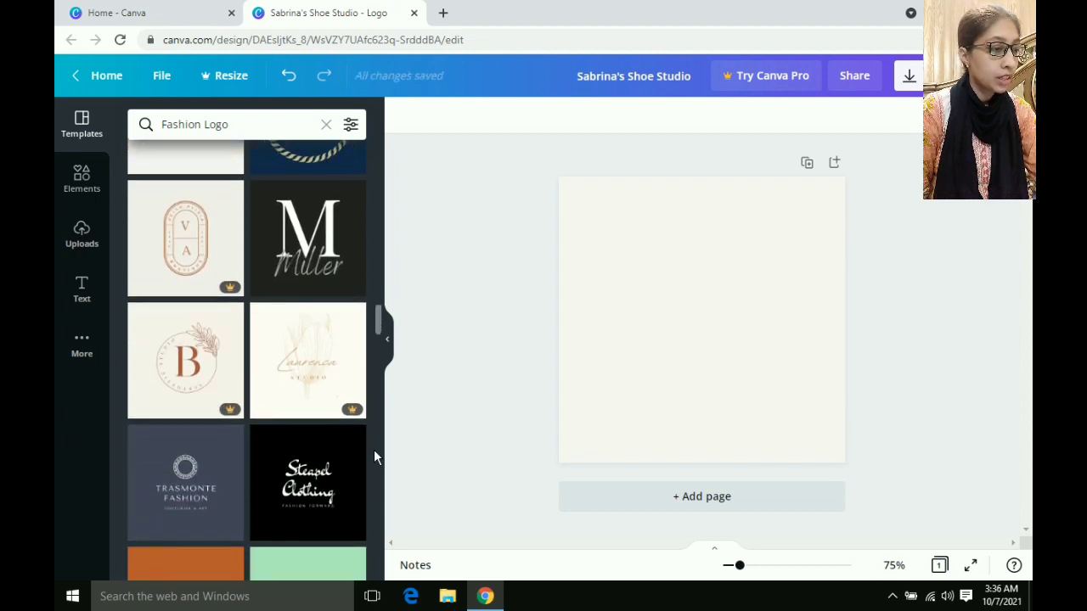
pyautogui.scroll(-2, 374, 452)
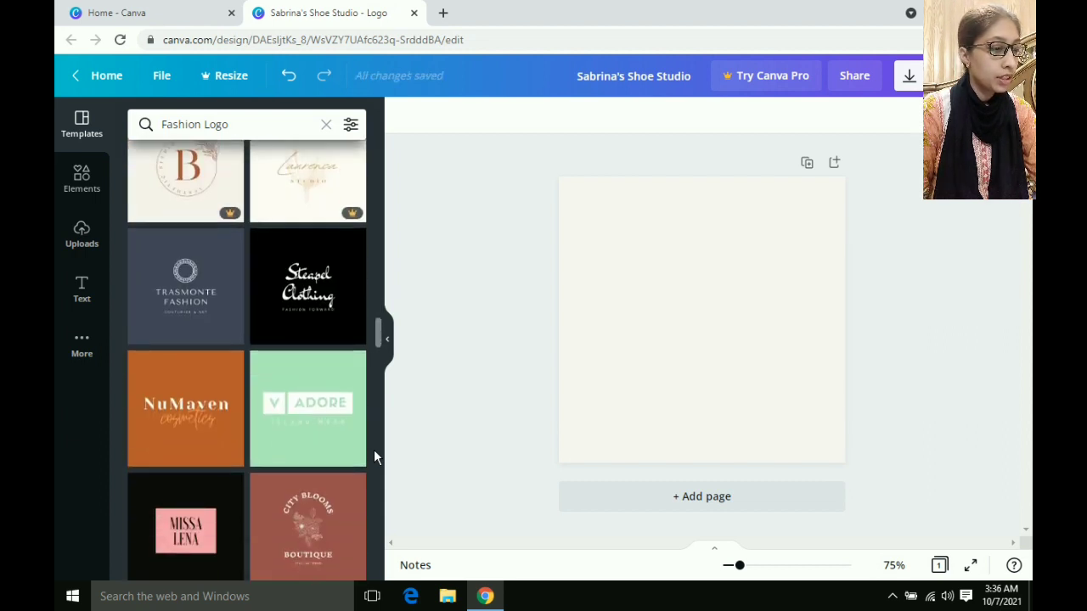
pyautogui.scroll(-2, 375, 451)
pyautogui.scroll(-2, 374, 451)
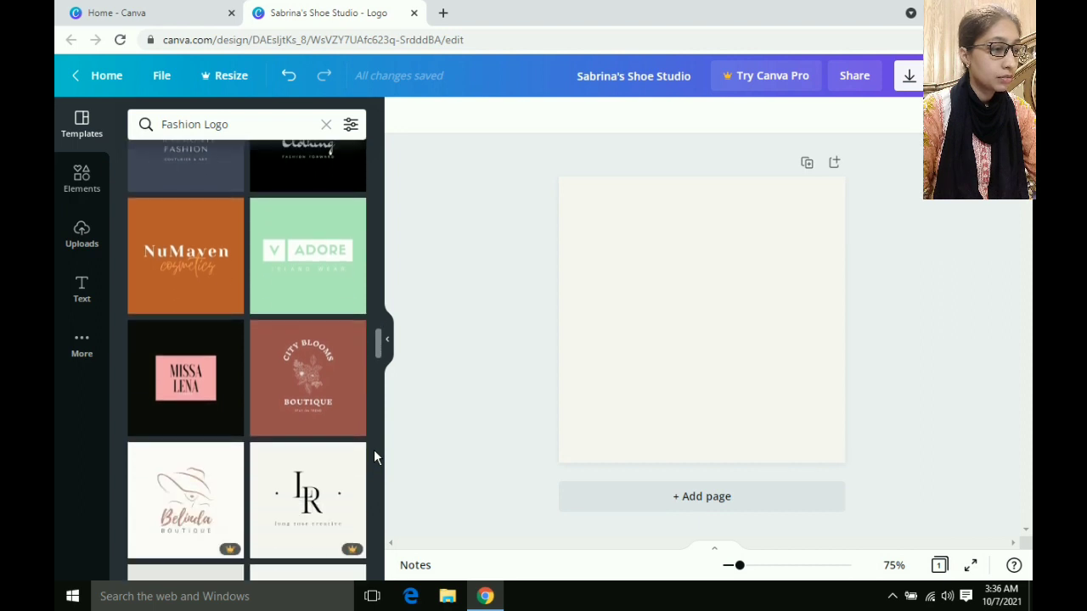
pyautogui.scroll(-2, 375, 451)
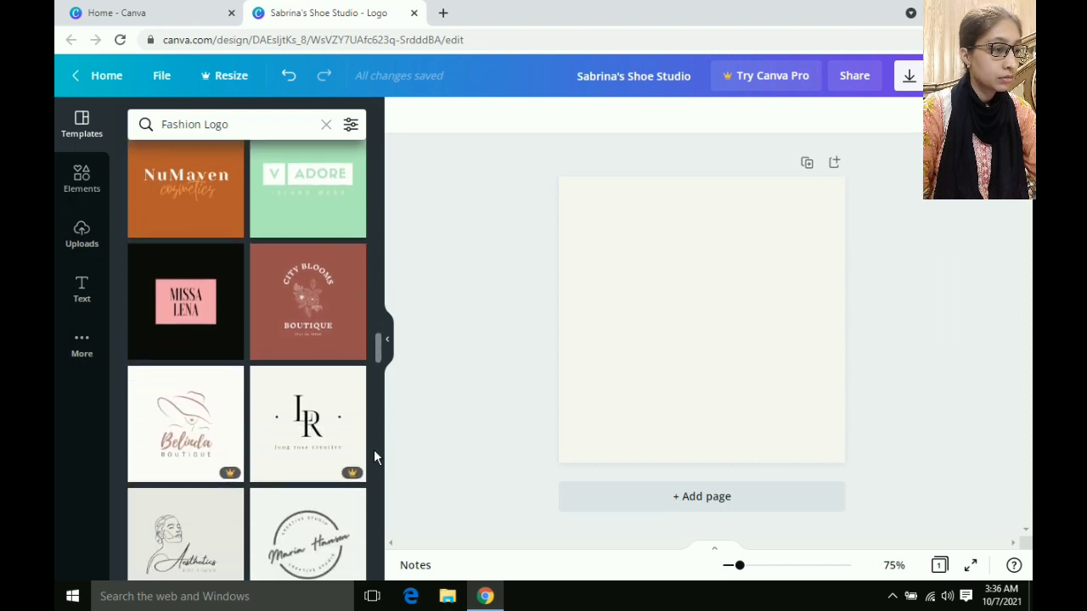
pyautogui.scroll(-6, 374, 456)
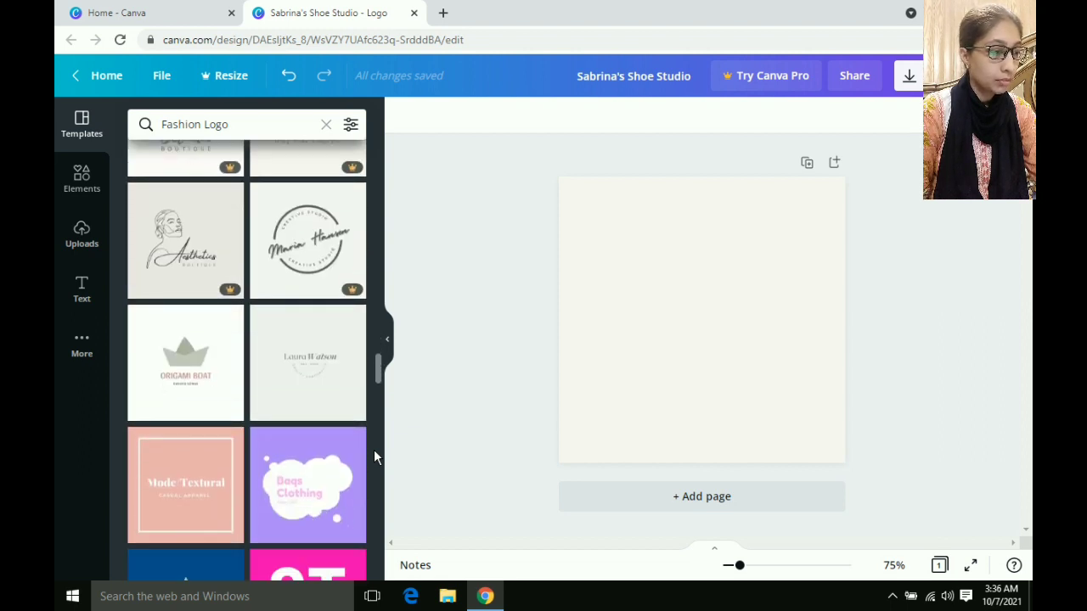
pyautogui.scroll(-3, 373, 456)
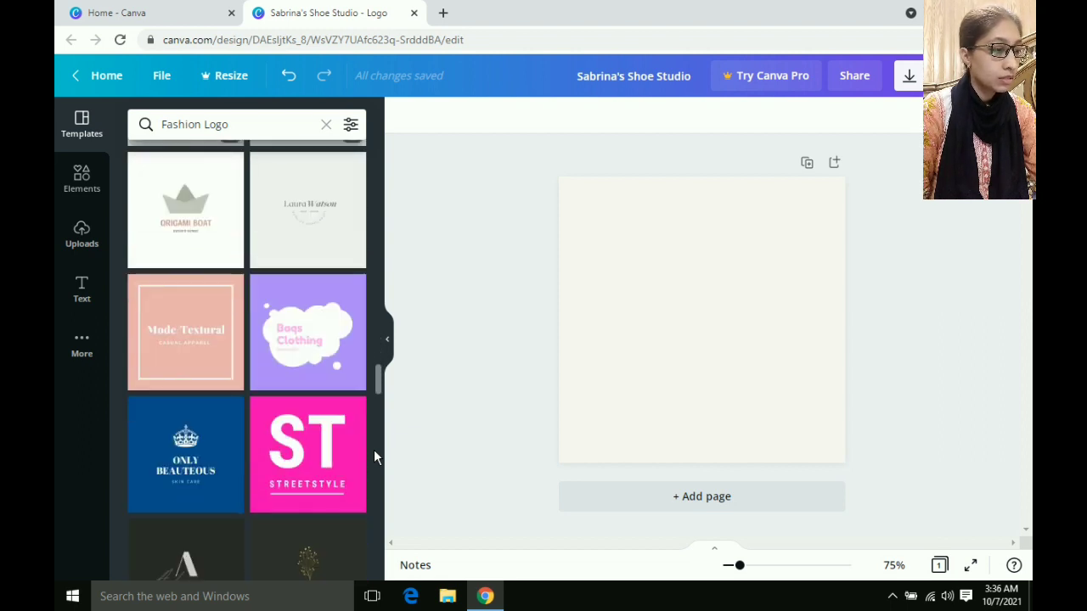
pyautogui.scroll(-5, 375, 451)
pyautogui.scroll(-6, 374, 456)
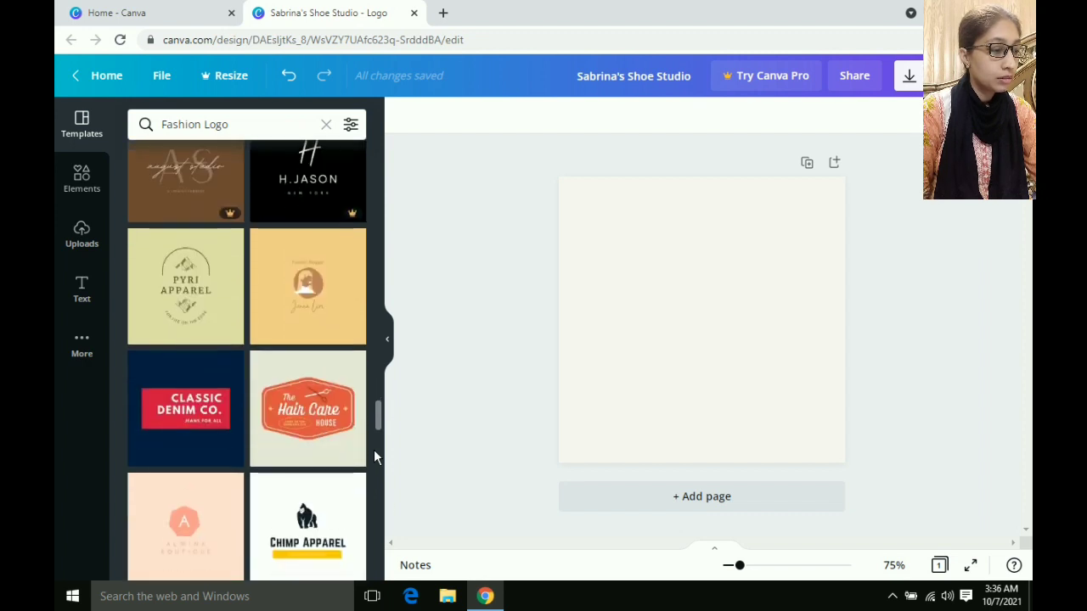
pyautogui.scroll(-5, 374, 553)
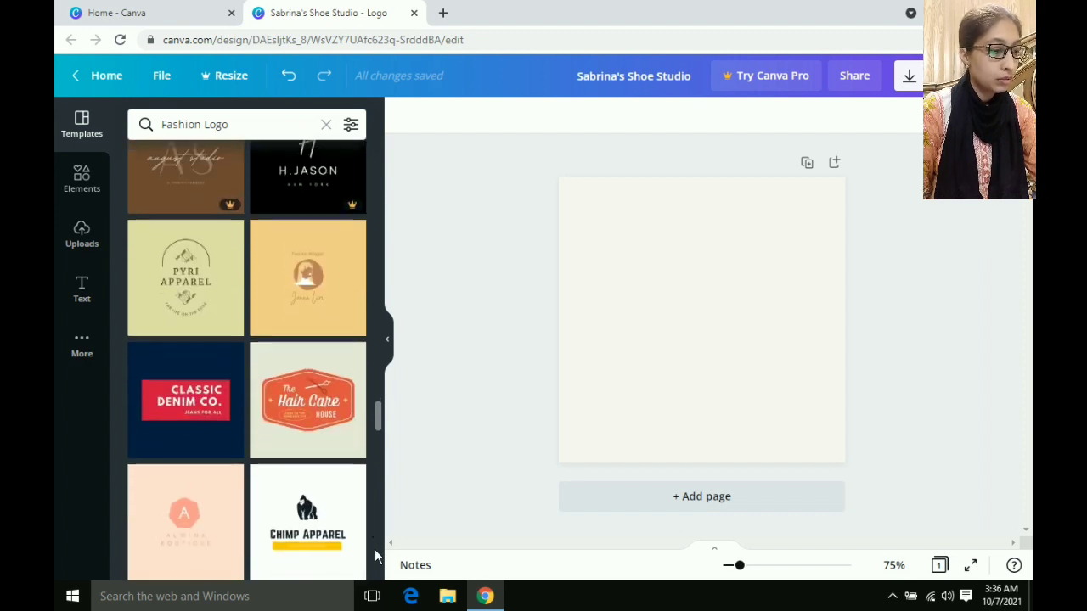
pyautogui.scroll(-4, 375, 550)
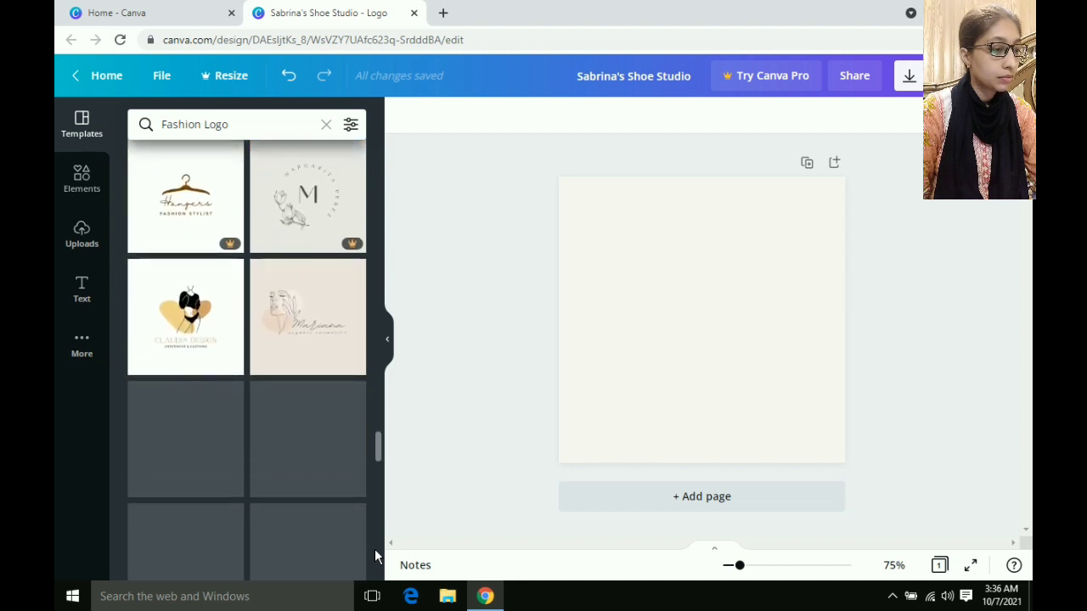
pyautogui.scroll(-6, 375, 556)
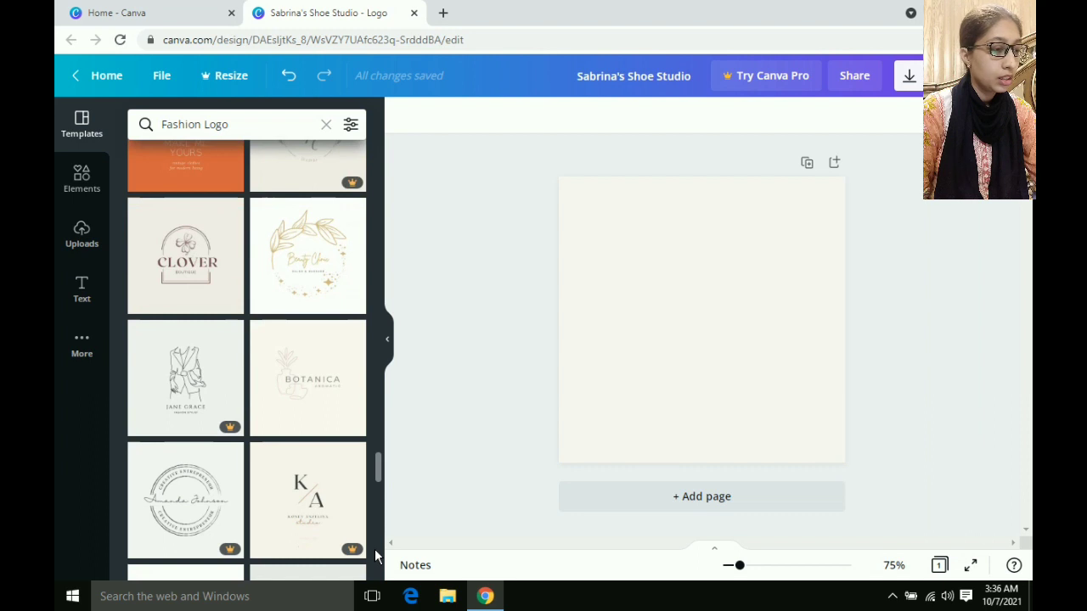
# Step: Find the free Anny's design studio swan template among the Fashion Logo results and apply it to the empty page
pyautogui.scroll(2, 376, 556)
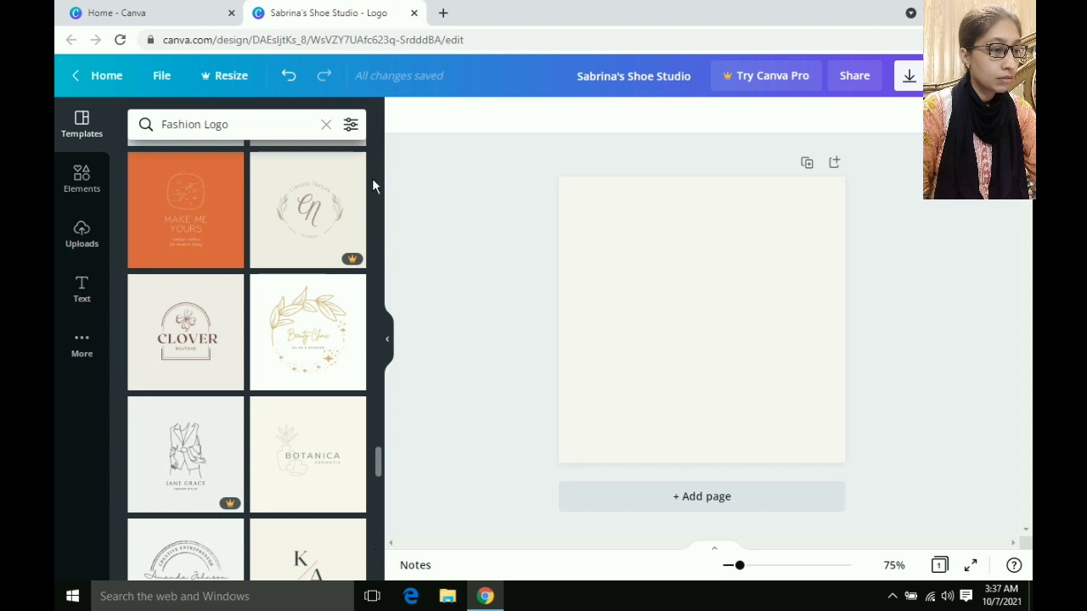
pyautogui.scroll(5, 372, 179)
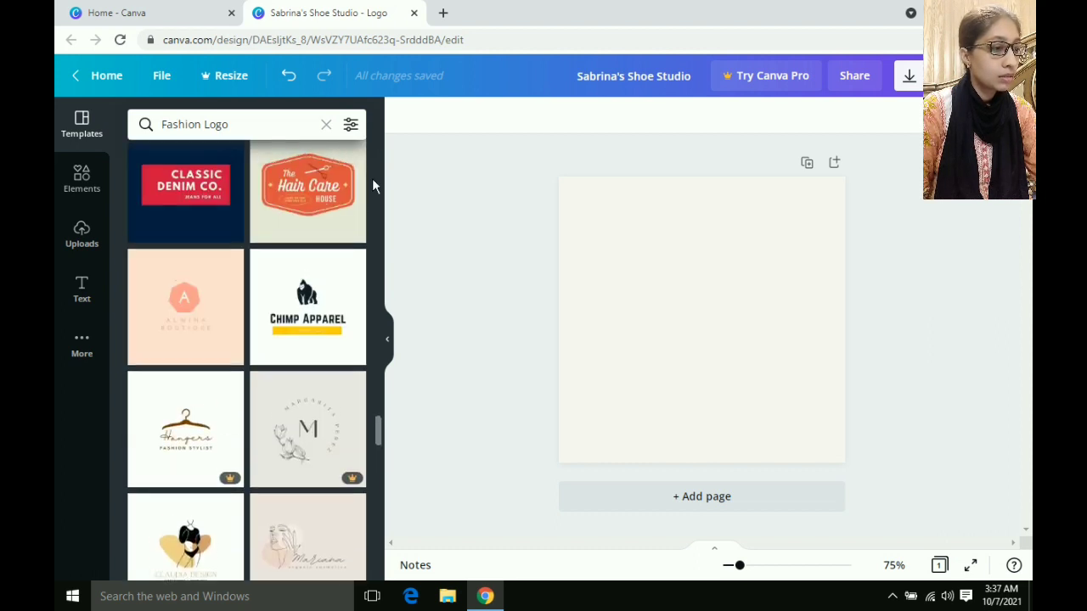
pyautogui.scroll(3, 372, 179)
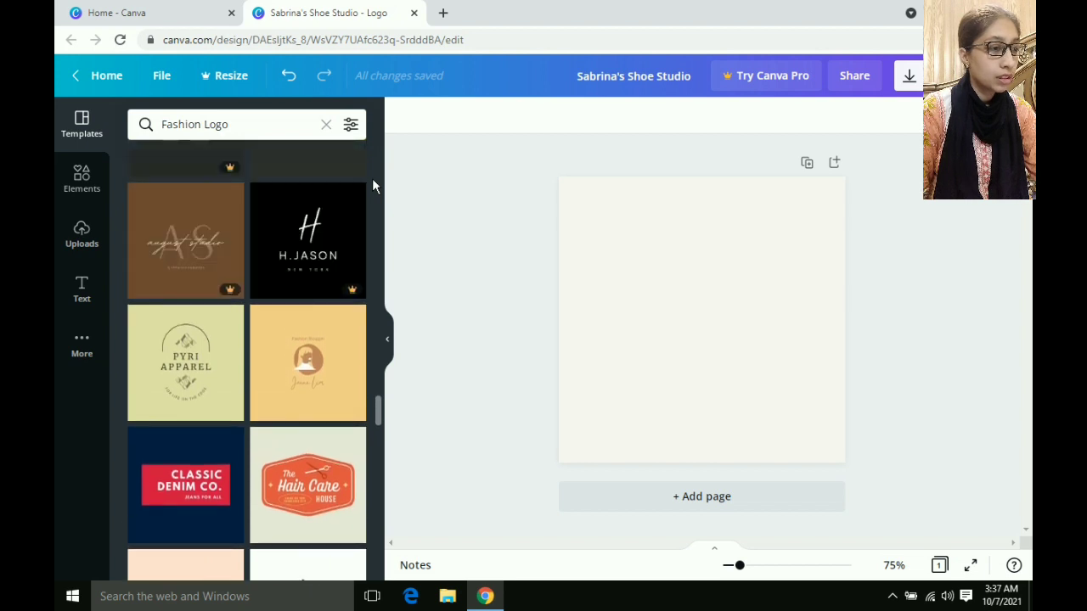
pyautogui.scroll(2, 372, 178)
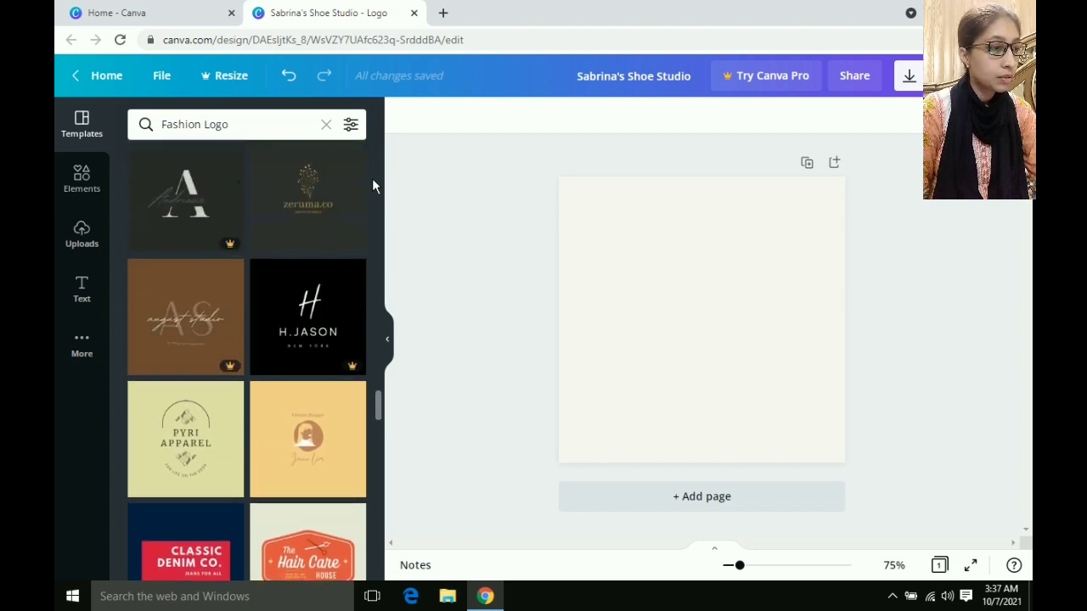
pyautogui.scroll(2, 372, 182)
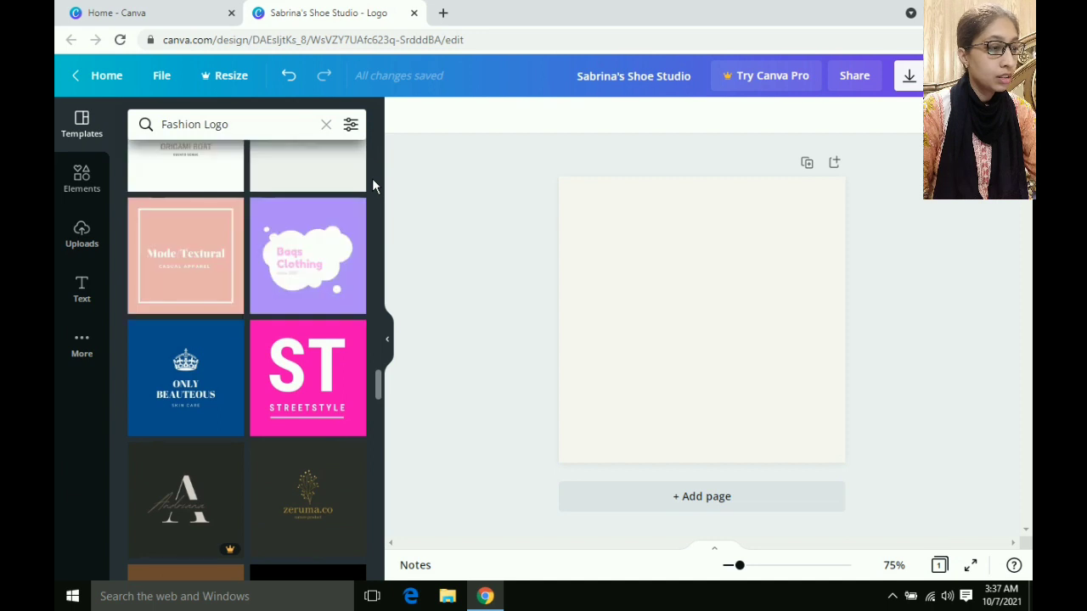
pyautogui.scroll(3, 371, 185)
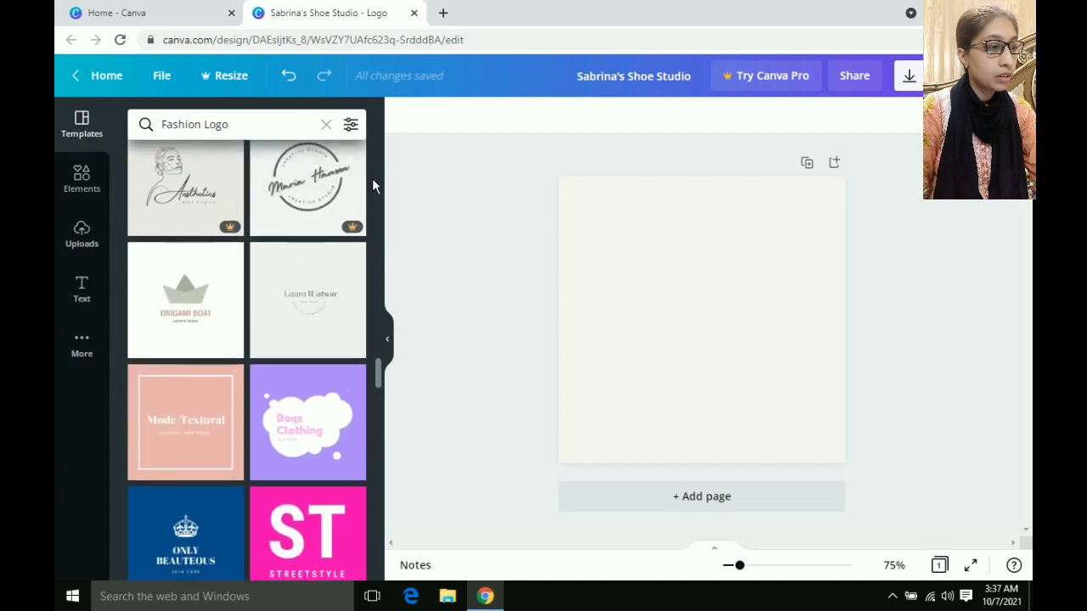
pyautogui.scroll(1, 373, 185)
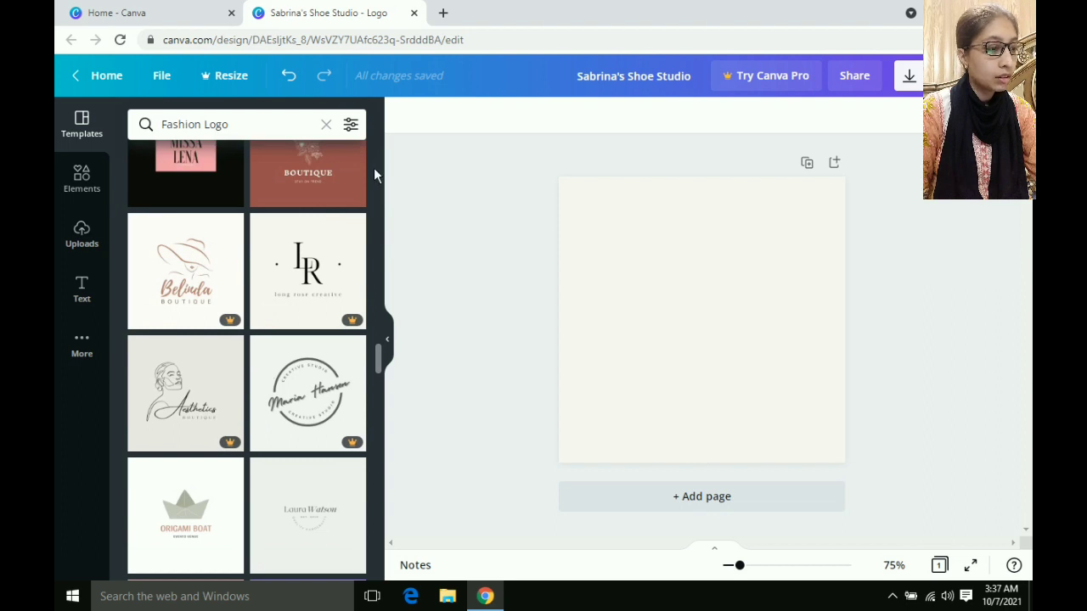
pyautogui.scroll(4, 377, 175)
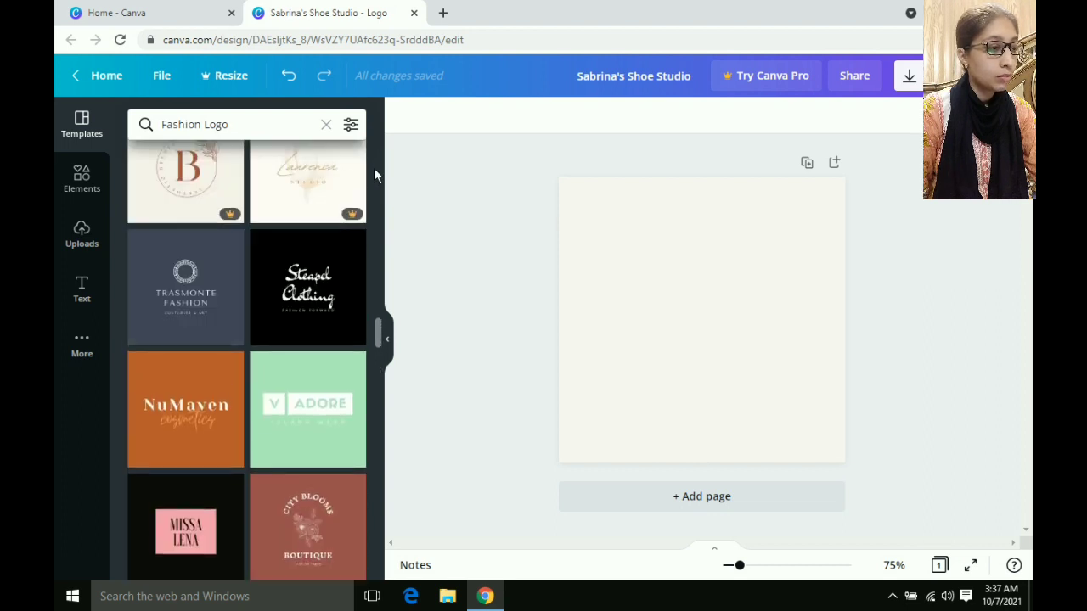
pyautogui.scroll(2, 374, 174)
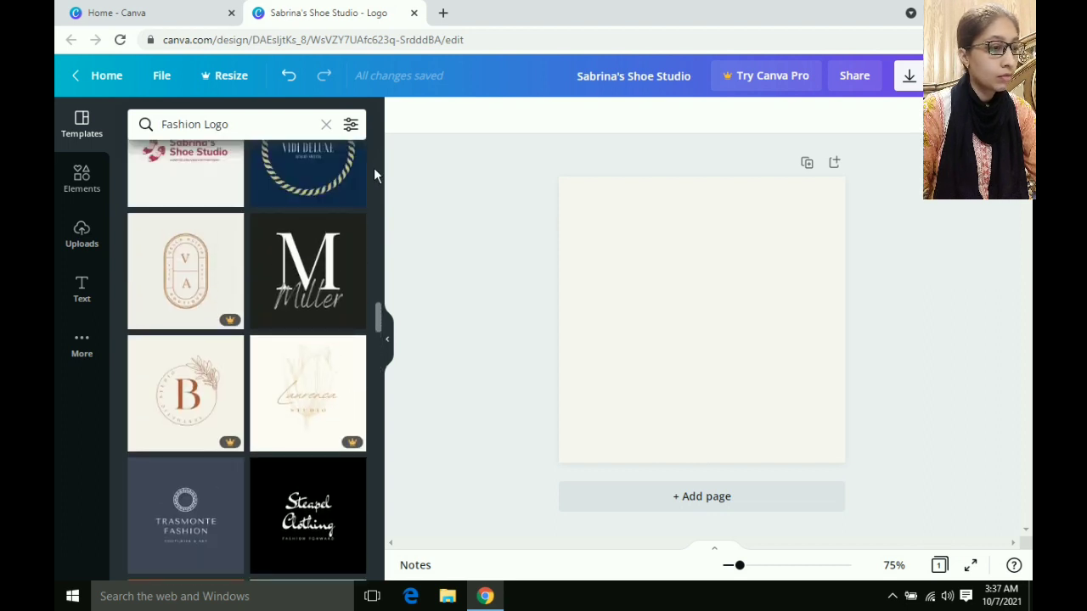
pyautogui.scroll(2, 374, 174)
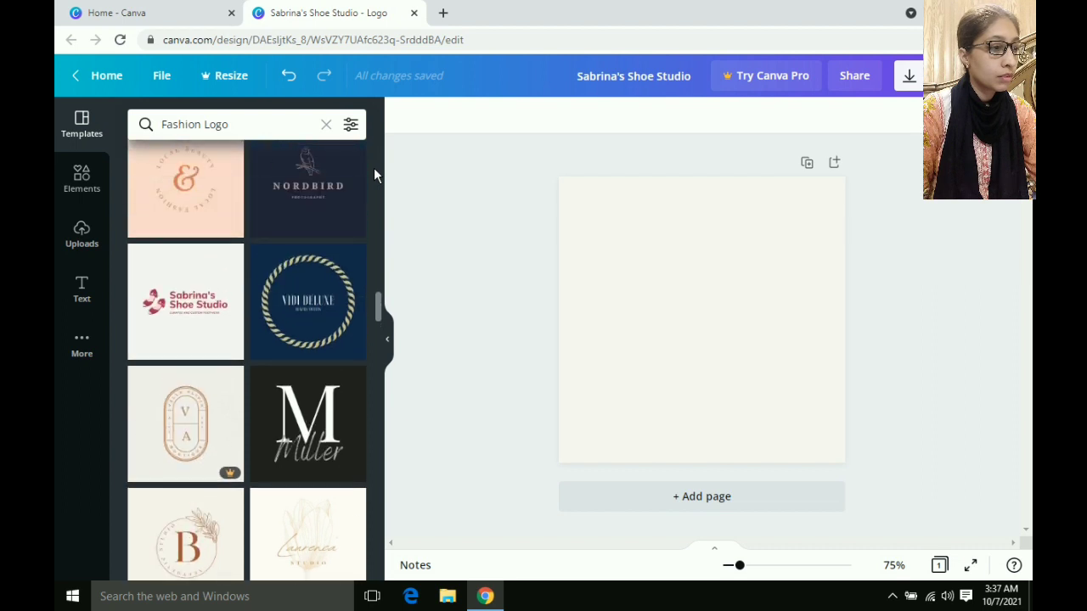
pyautogui.scroll(2, 375, 175)
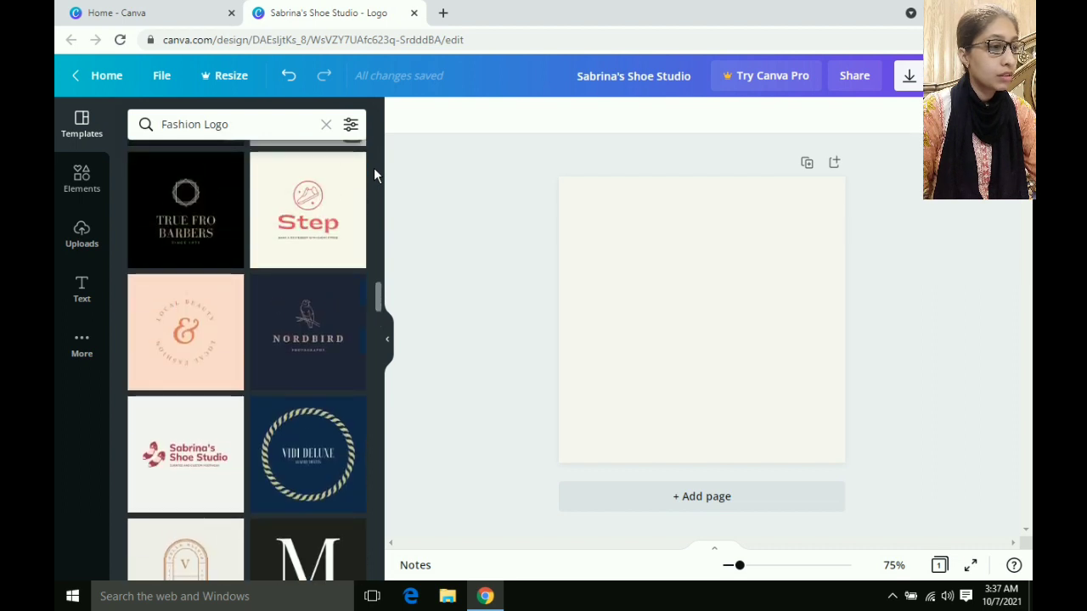
pyautogui.scroll(3, 375, 174)
pyautogui.scroll(2, 375, 174)
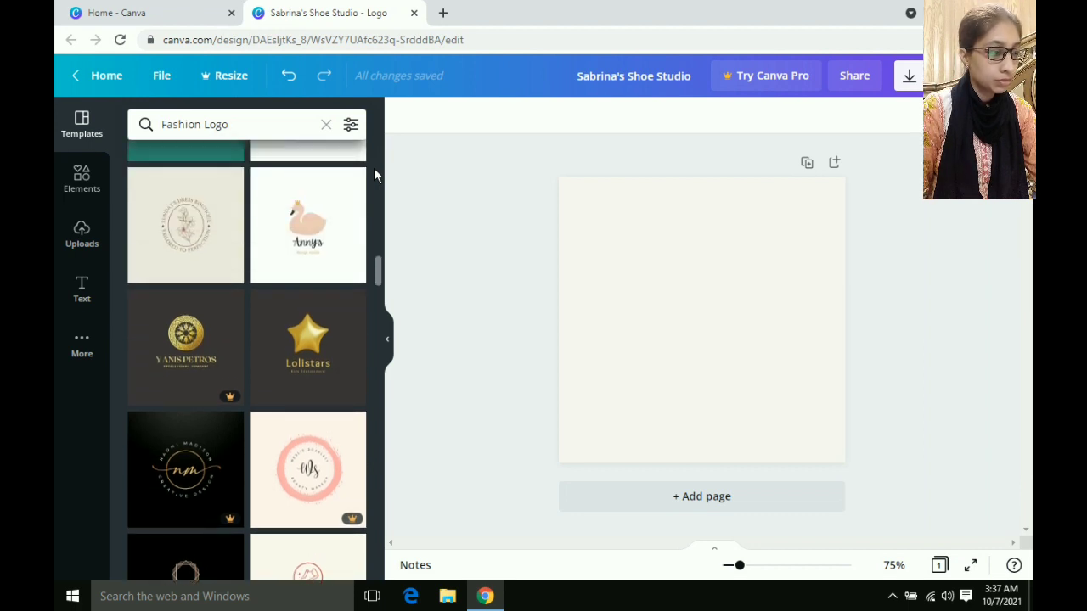
pyautogui.scroll(1, 374, 175)
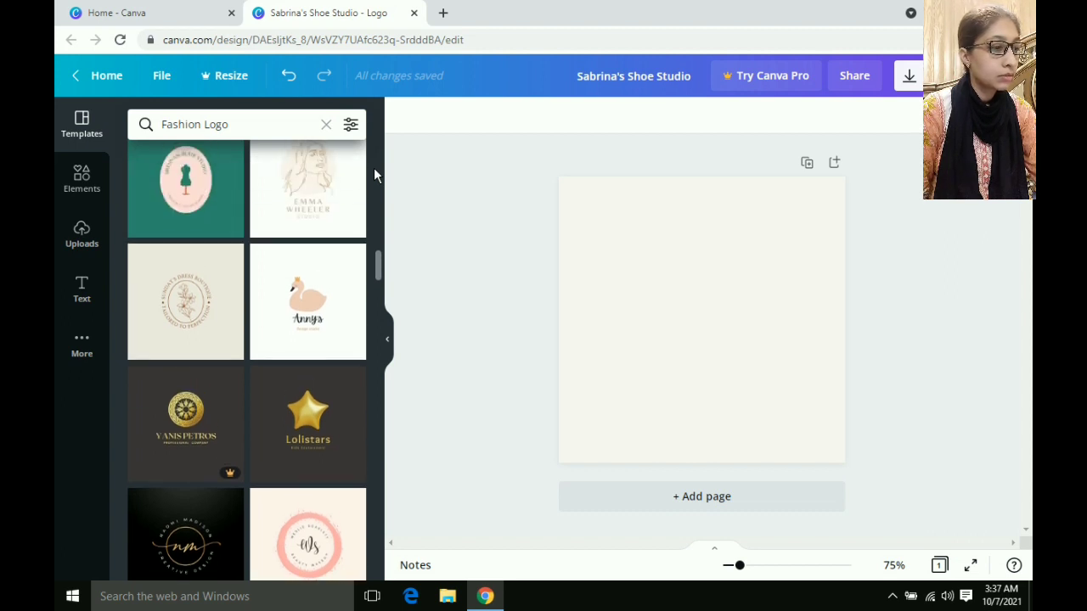
pyautogui.scroll(3, 374, 174)
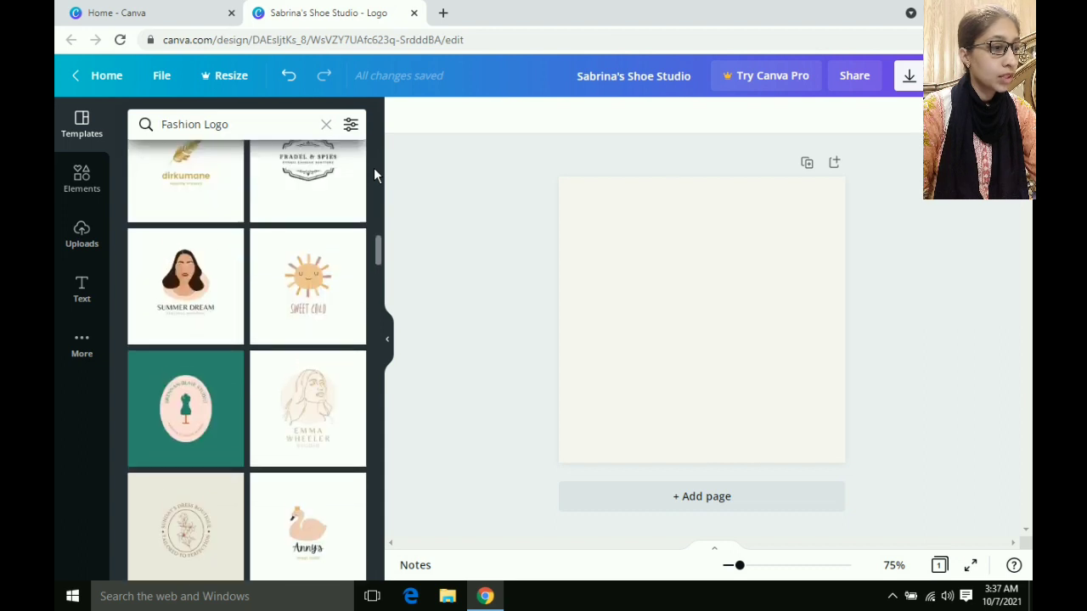
pyautogui.scroll(-4, 374, 175)
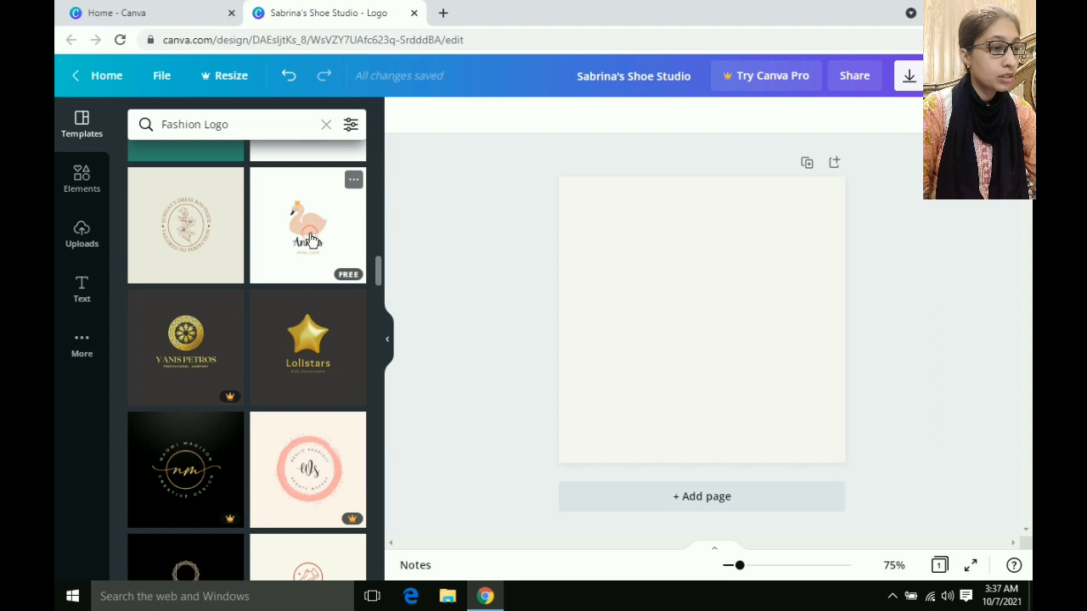
pyautogui.moveTo(312, 239); pyautogui.dragTo(631, 272)
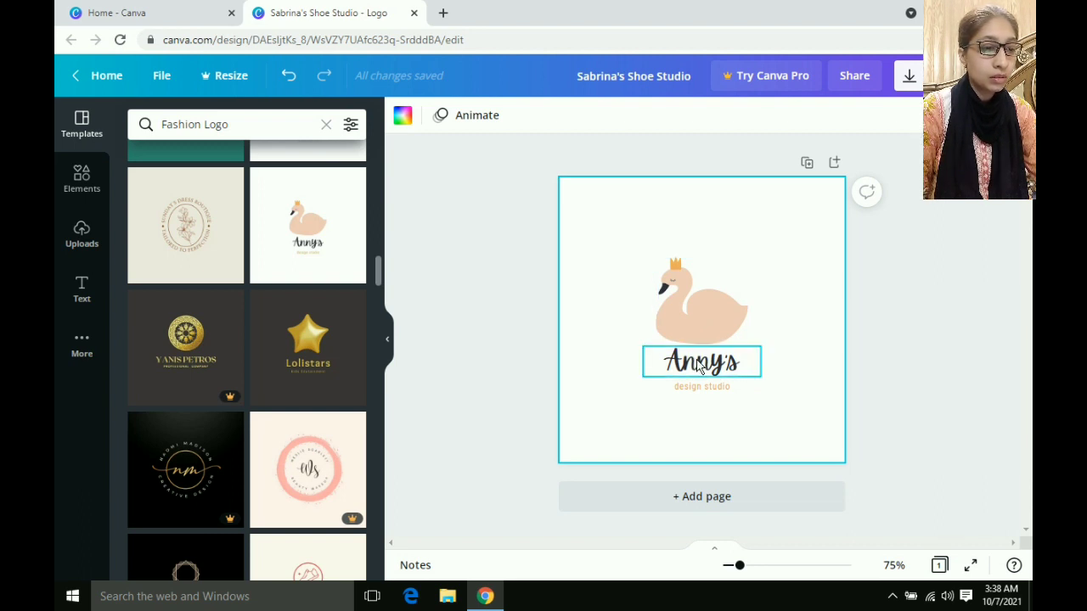
# Step: Change the font of the Anny's business name below the swan to Noto Serif
pyautogui.click(698, 366)
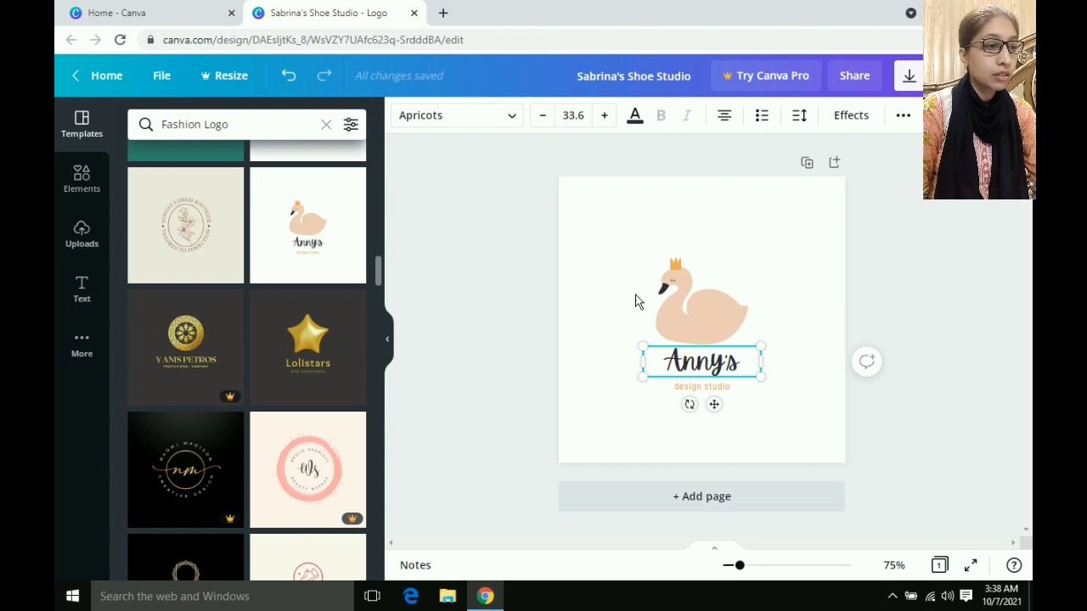
pyautogui.click(512, 119)
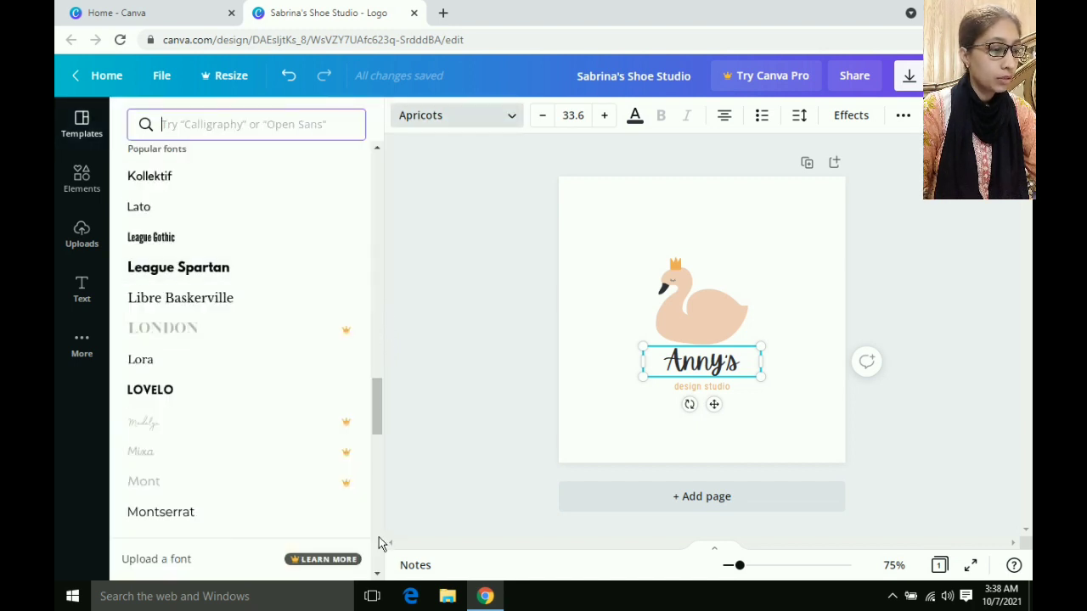
pyautogui.scroll(-5, 378, 544)
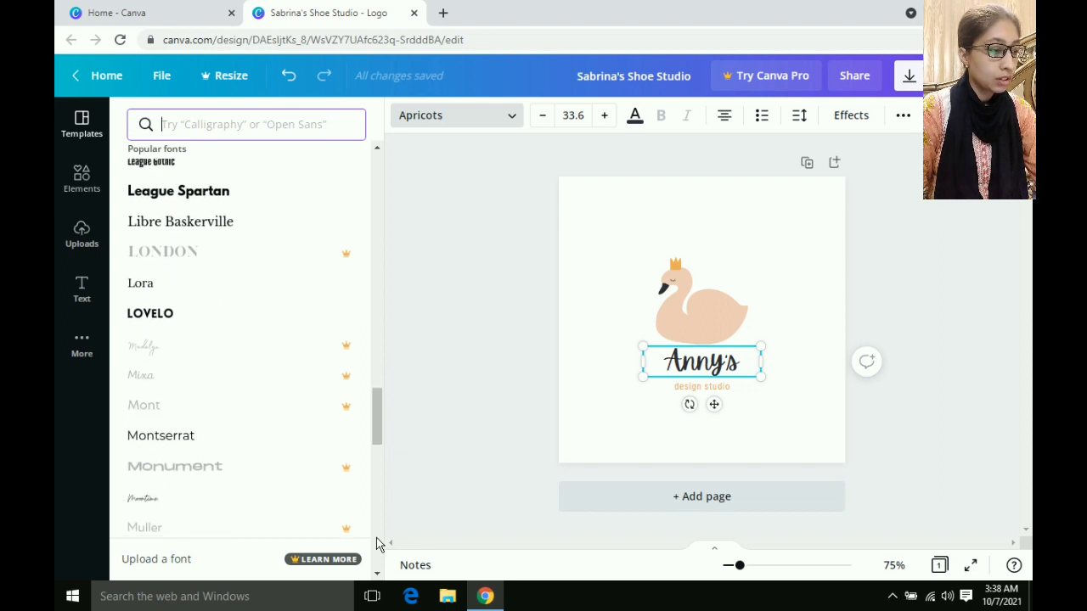
pyautogui.scroll(-1, 378, 544)
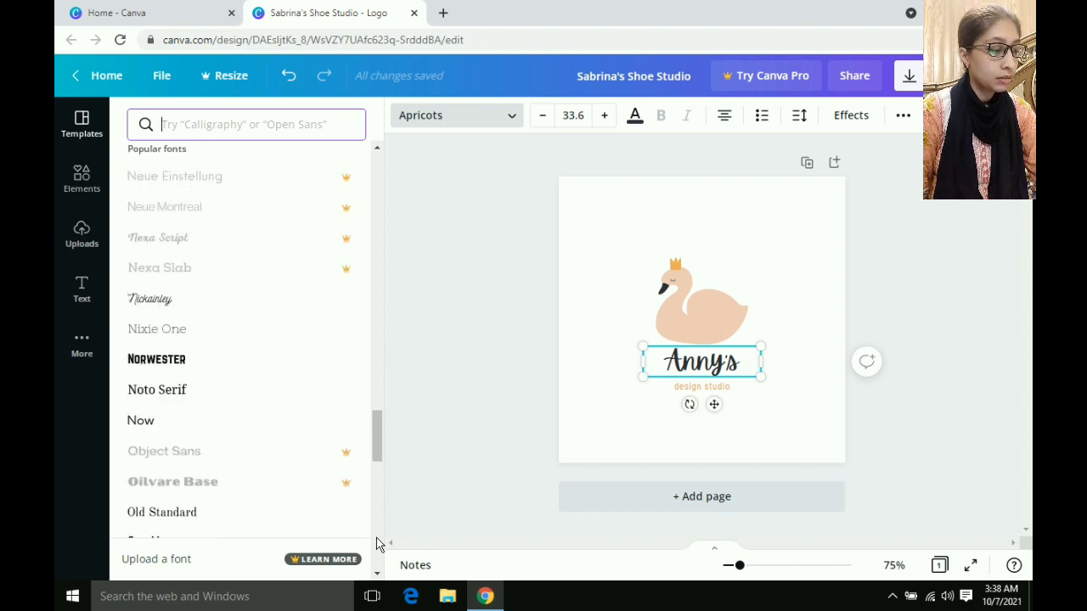
pyautogui.scroll(-2, 377, 544)
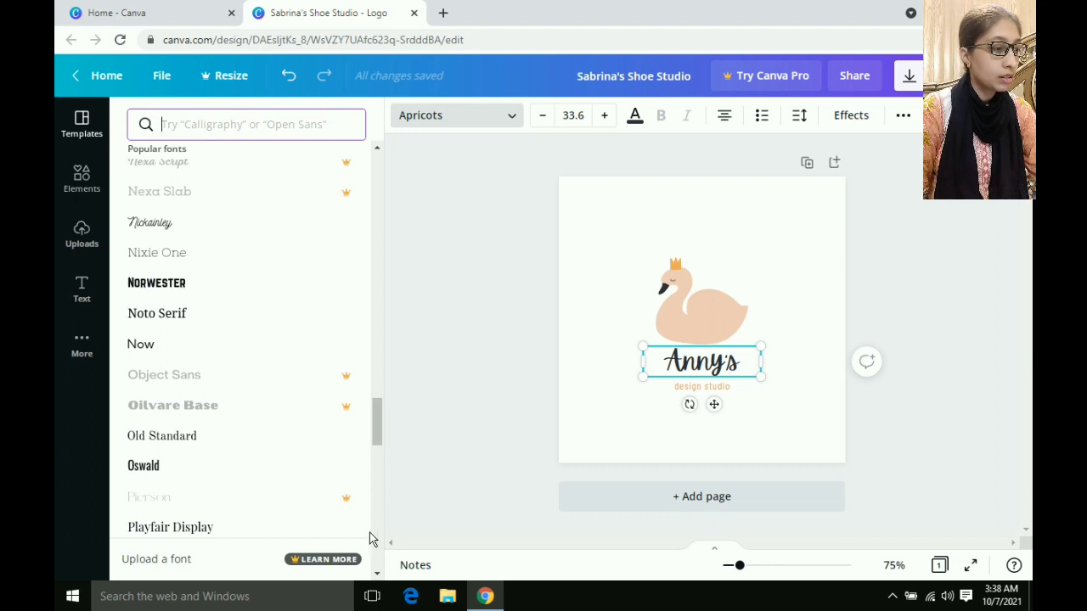
pyautogui.click(186, 315)
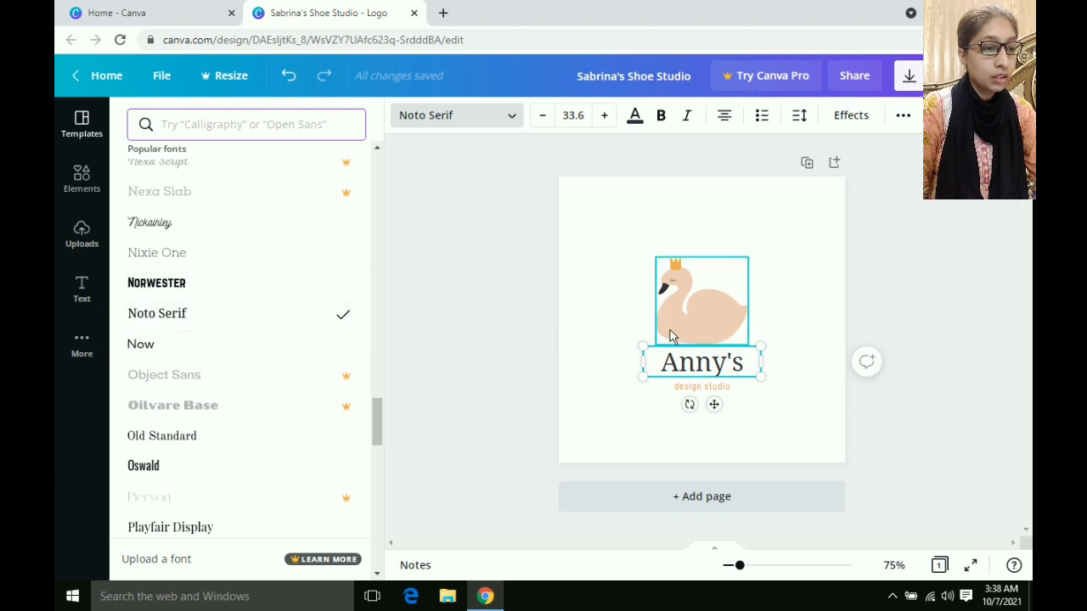
# Step: Replace the "design studio" tagline under the Anny's business name with "salon and spa"
pyautogui.click(698, 391)
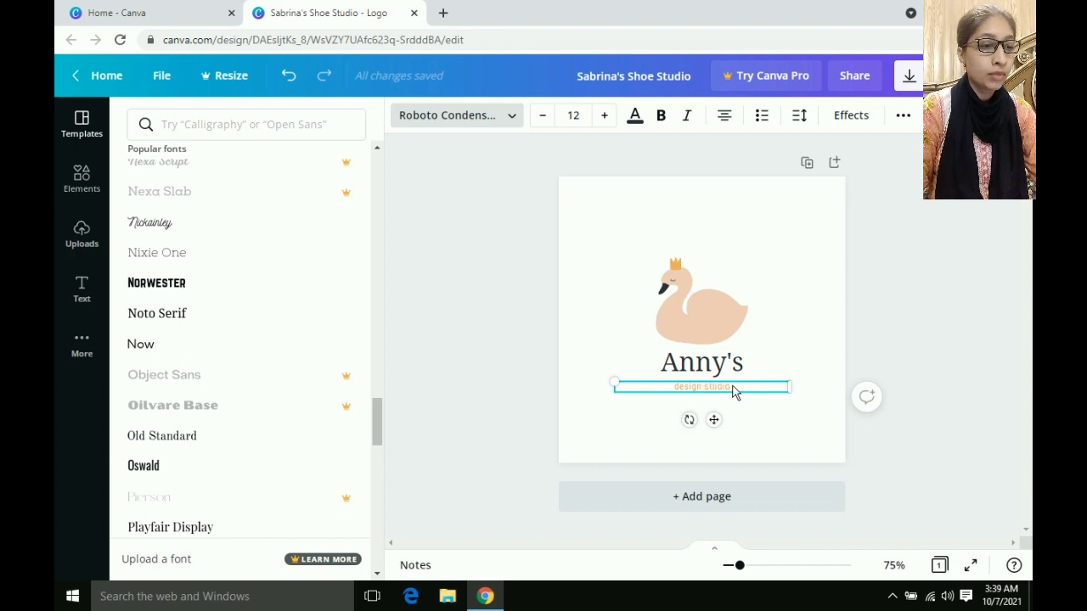
pyautogui.doubleClick(732, 388)
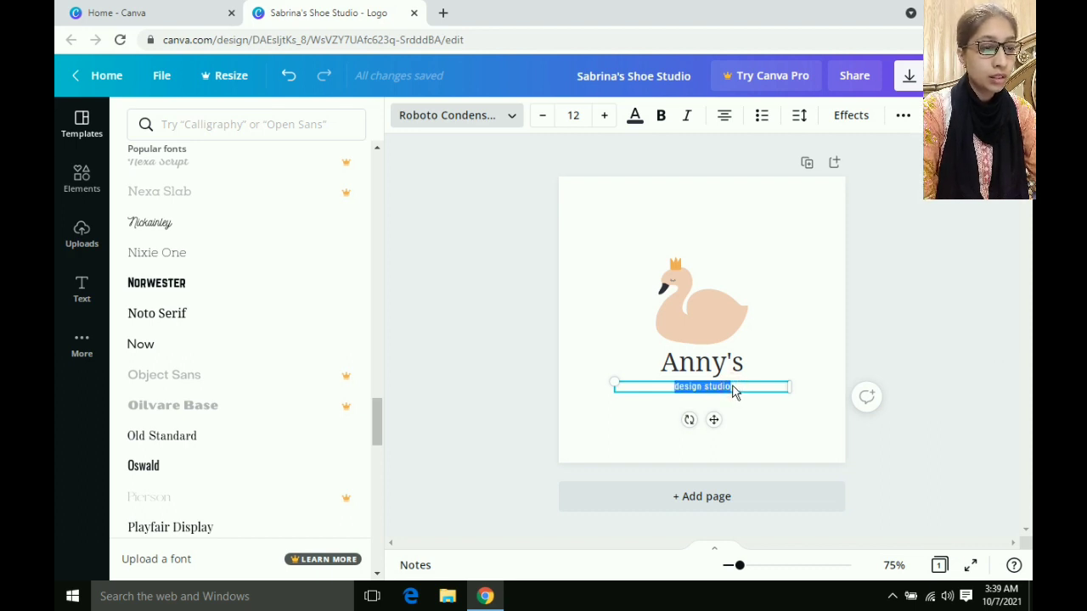
pyautogui.press('BackSpace')
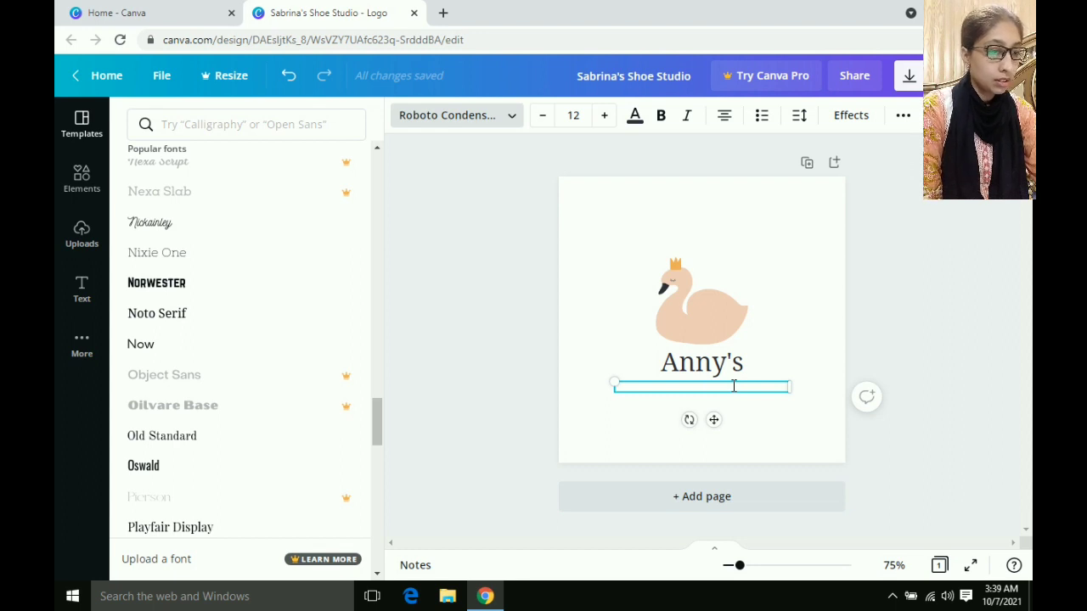
pyautogui.write('studio')
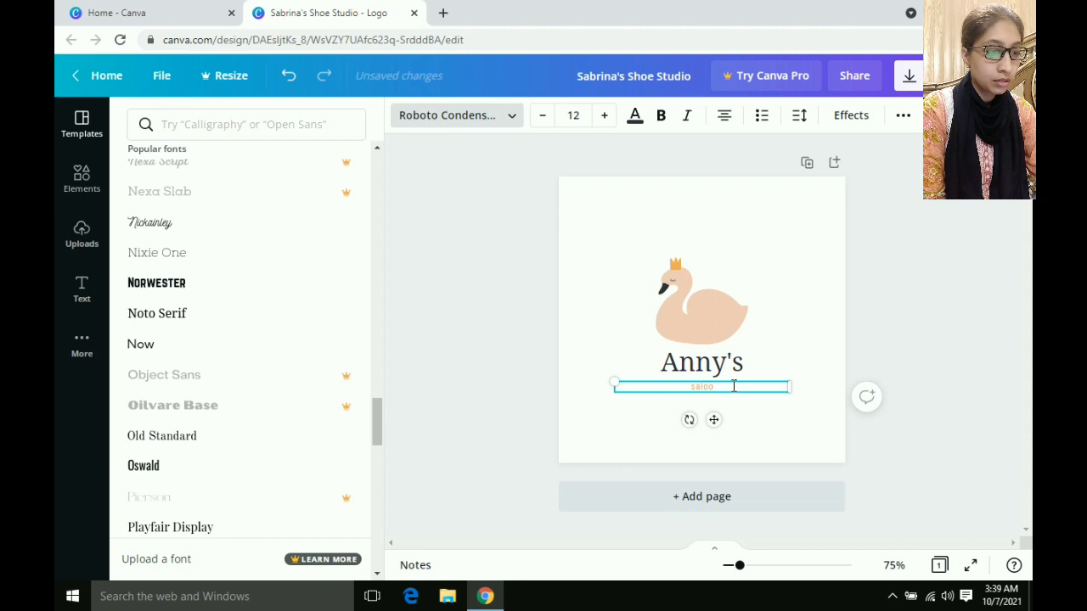
pyautogui.write('n')
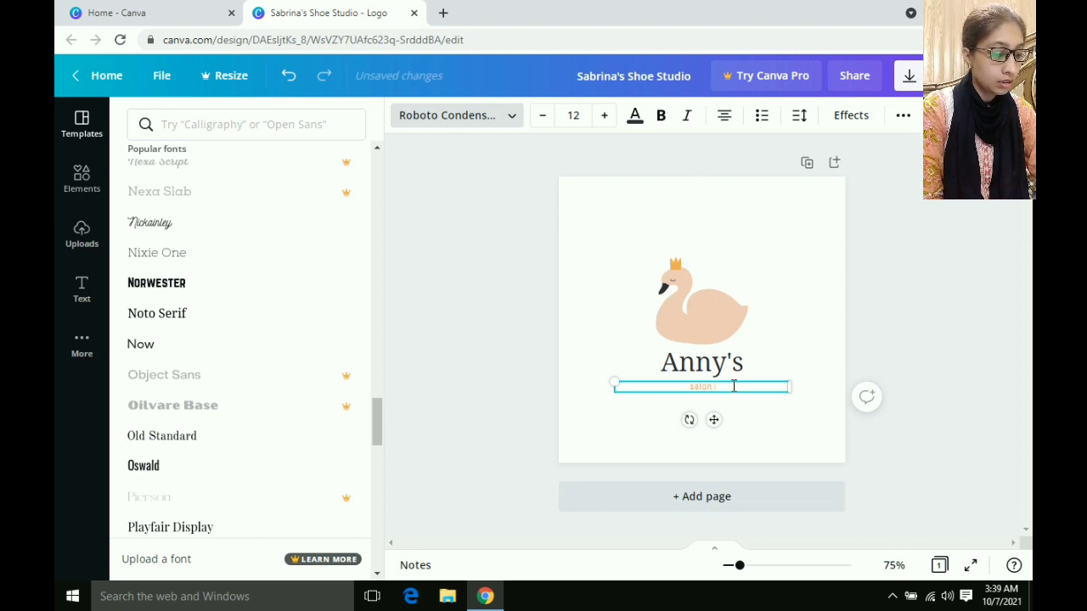
pyautogui.write(' and')
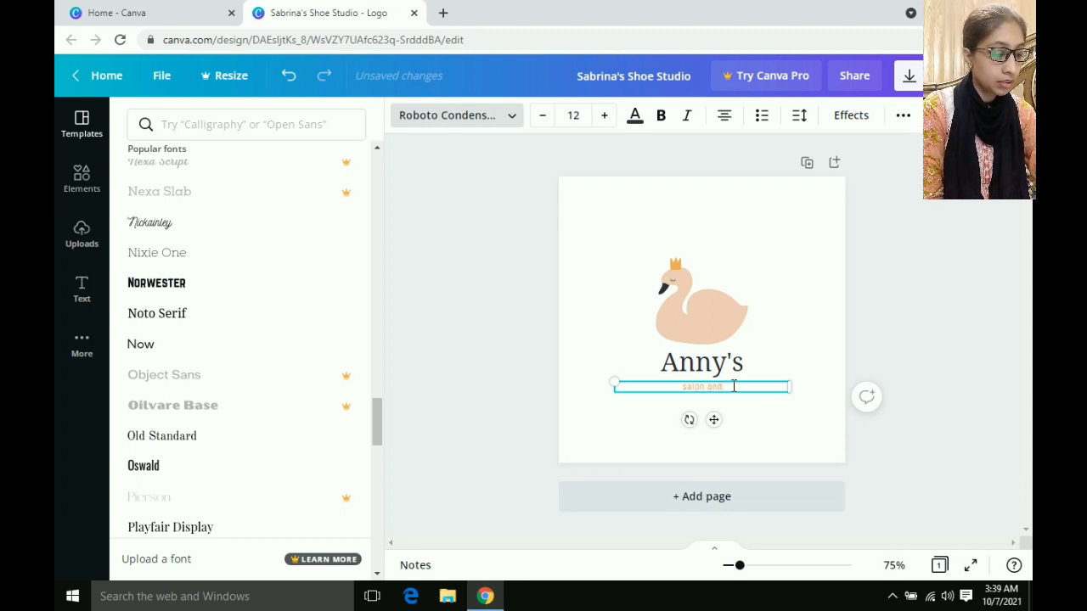
pyautogui.write(' spa')
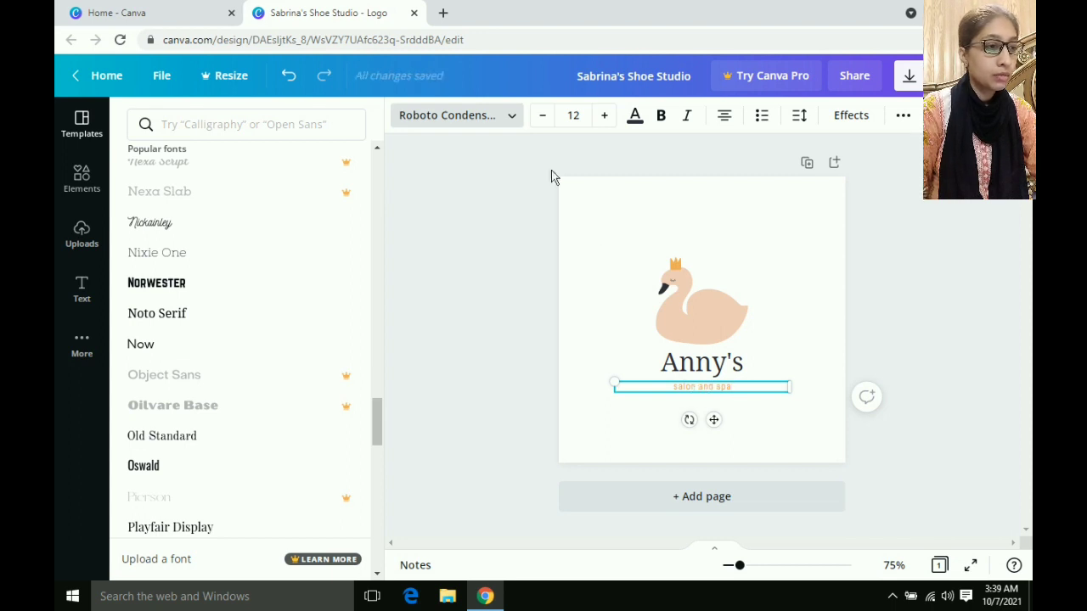
# Step: Try the fonts Now, Oswald and Source Serif Pro on the "salon and spa" tagline
pyautogui.click(513, 121)
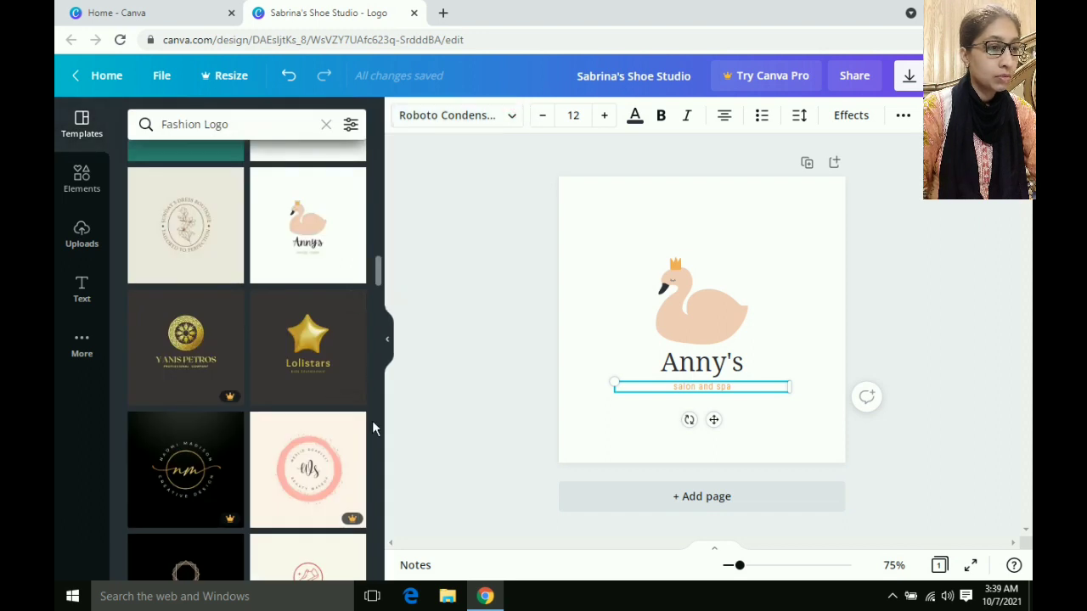
pyautogui.click(514, 121)
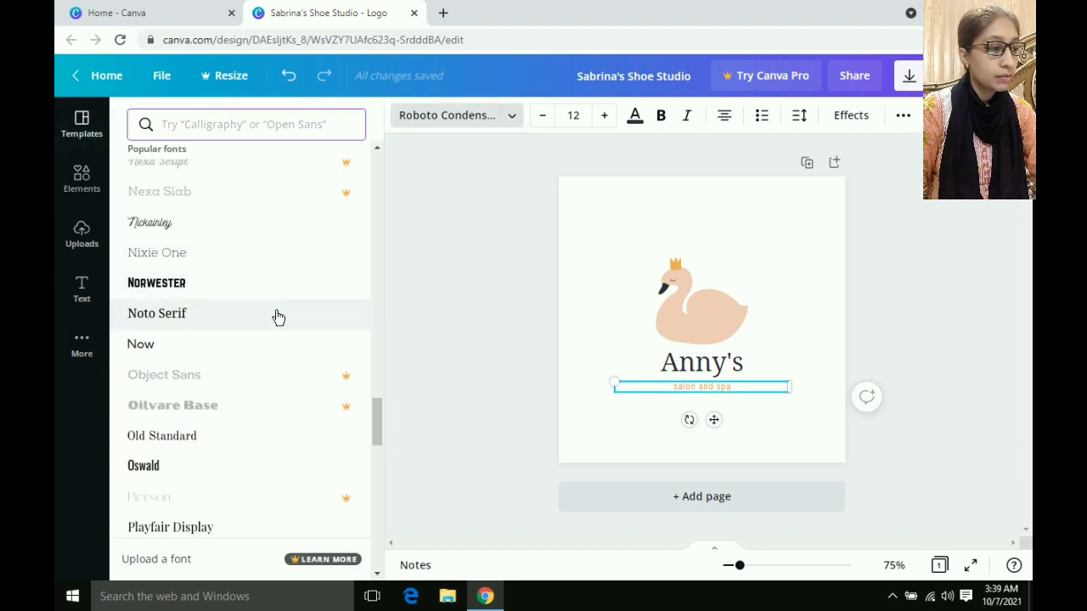
pyautogui.click(274, 344)
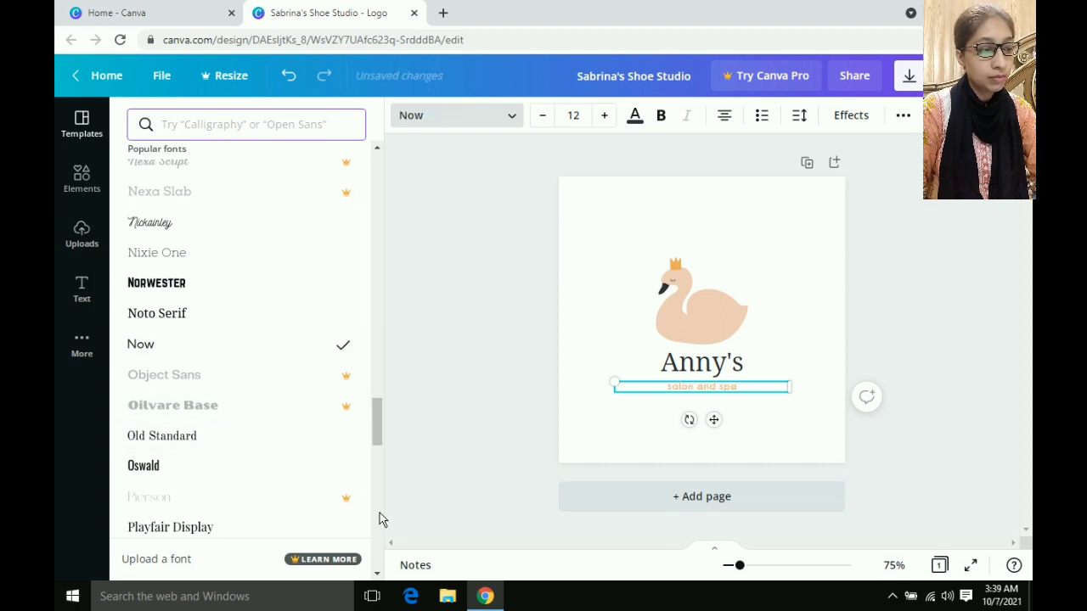
pyautogui.click(259, 473)
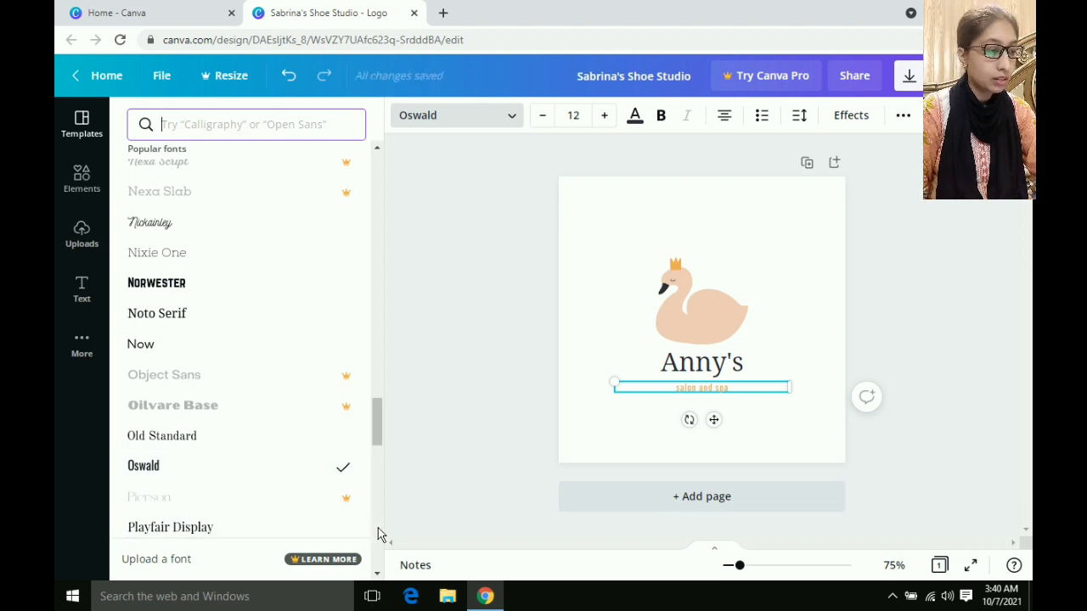
pyautogui.scroll(-5, 379, 535)
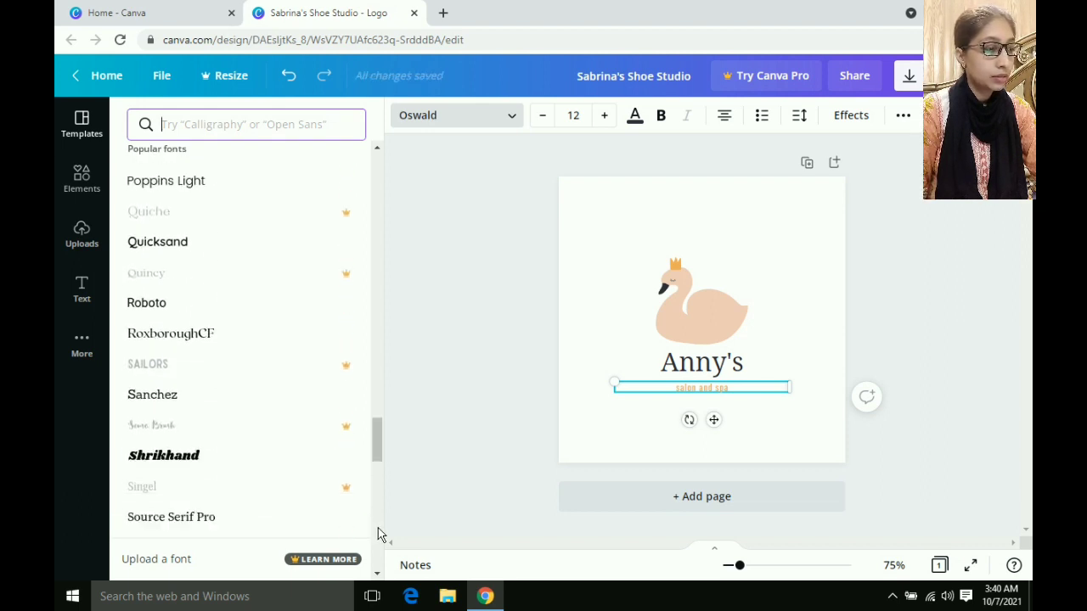
pyautogui.scroll(-4, 379, 535)
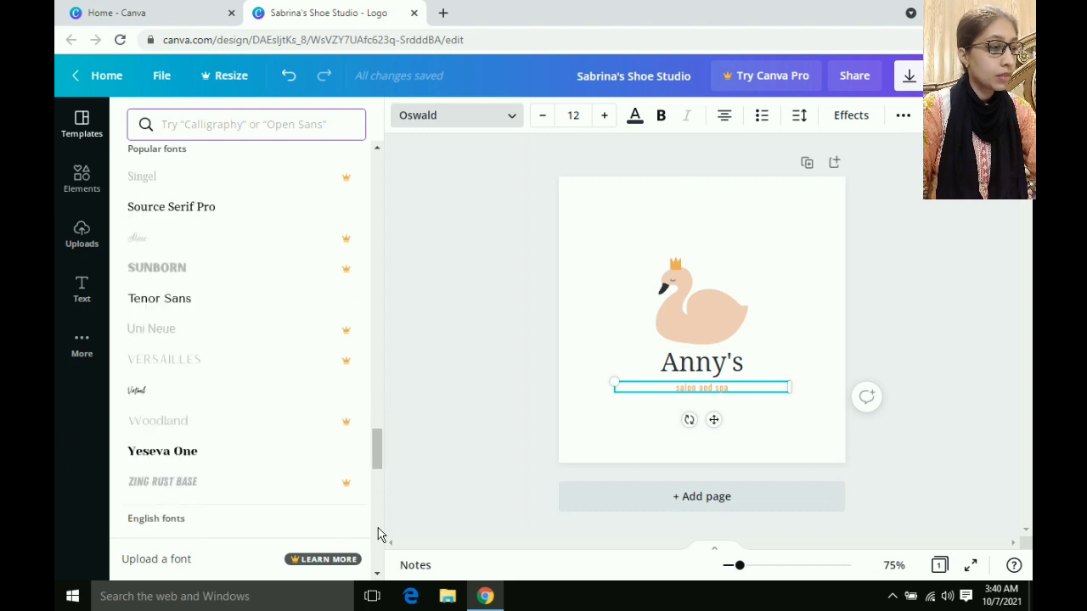
pyautogui.click(244, 213)
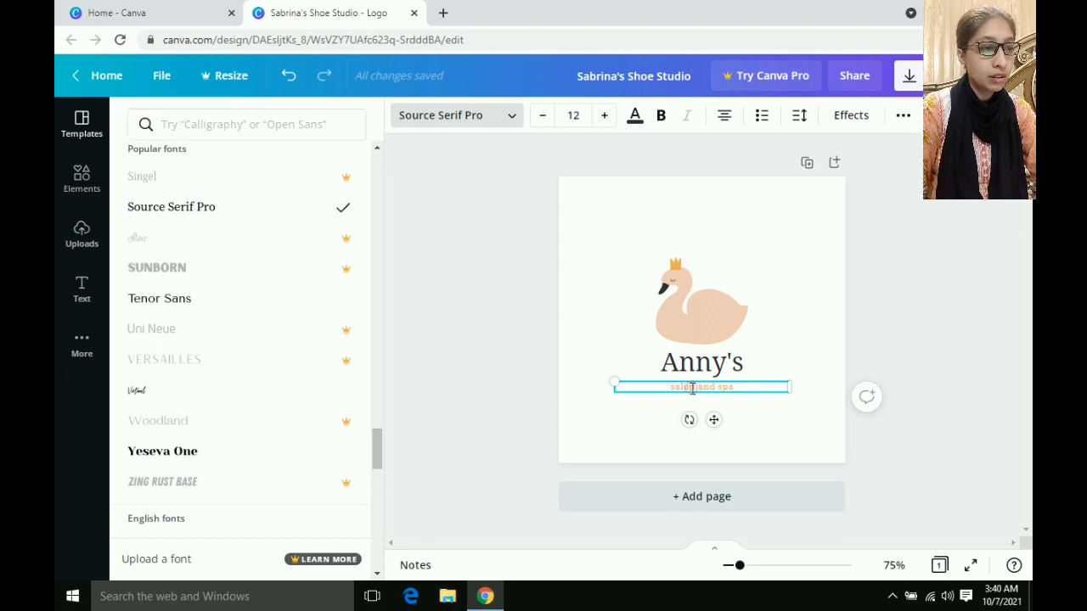
# Step: Try several default colors on the "salon and spa" tagline, such as black, red, green and orange, and settle on dark violet
pyautogui.click(636, 121)
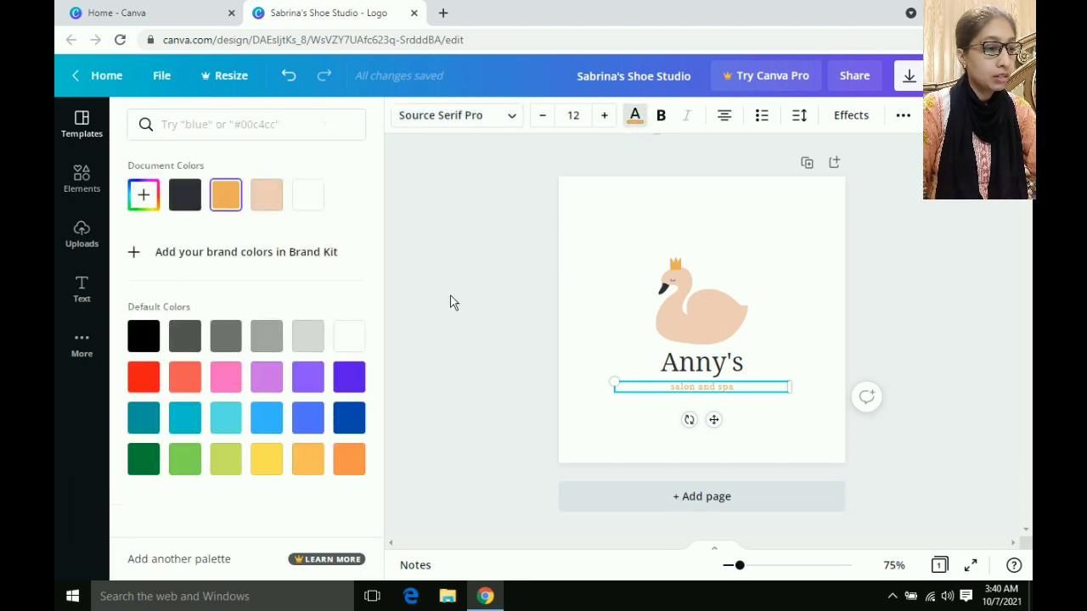
pyautogui.click(350, 379)
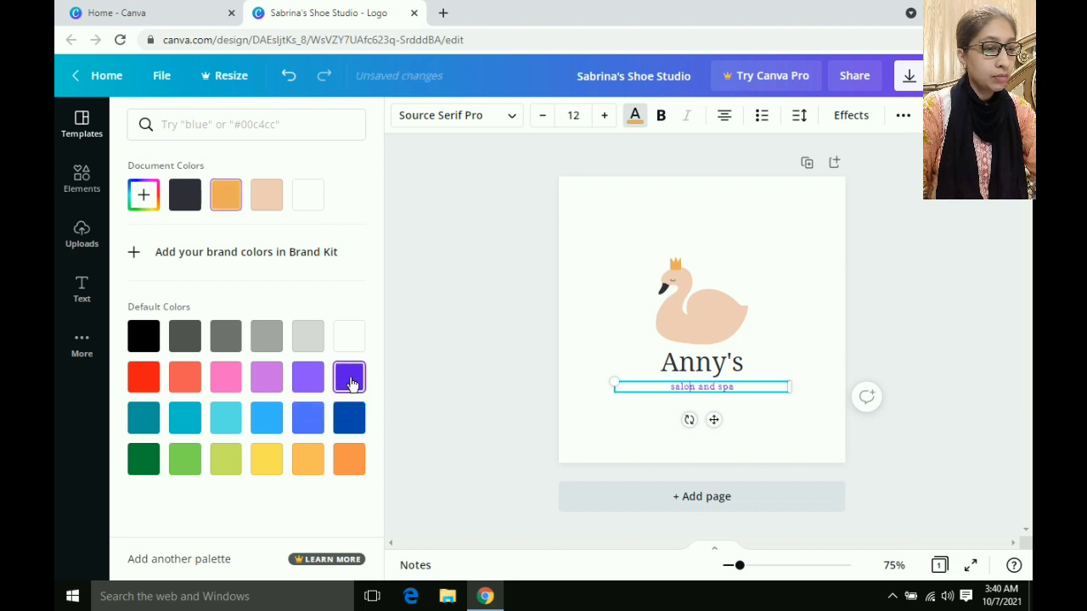
pyautogui.click(307, 379)
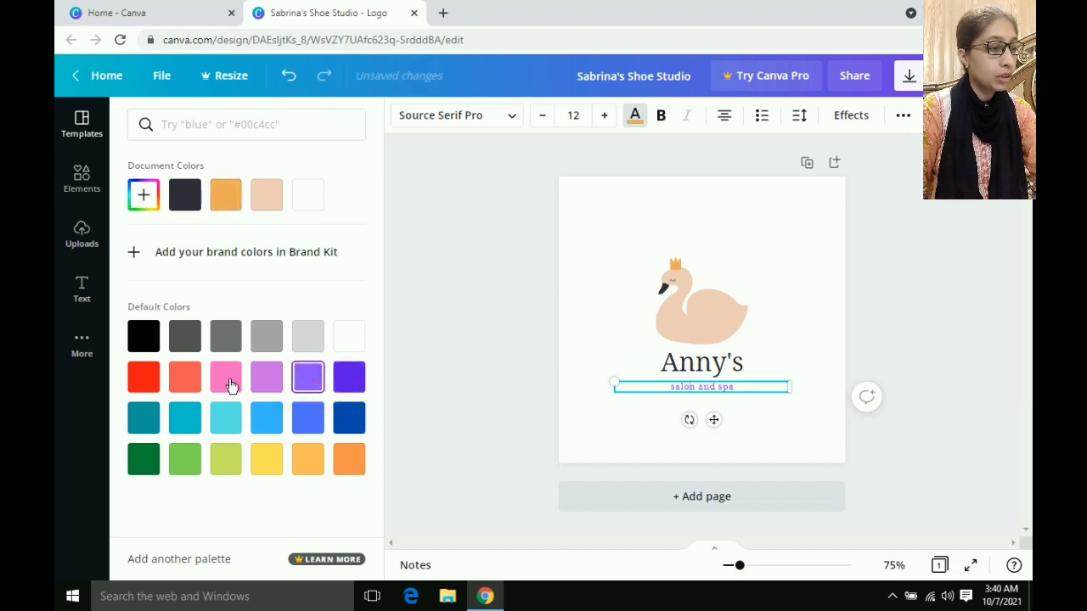
pyautogui.click(142, 337)
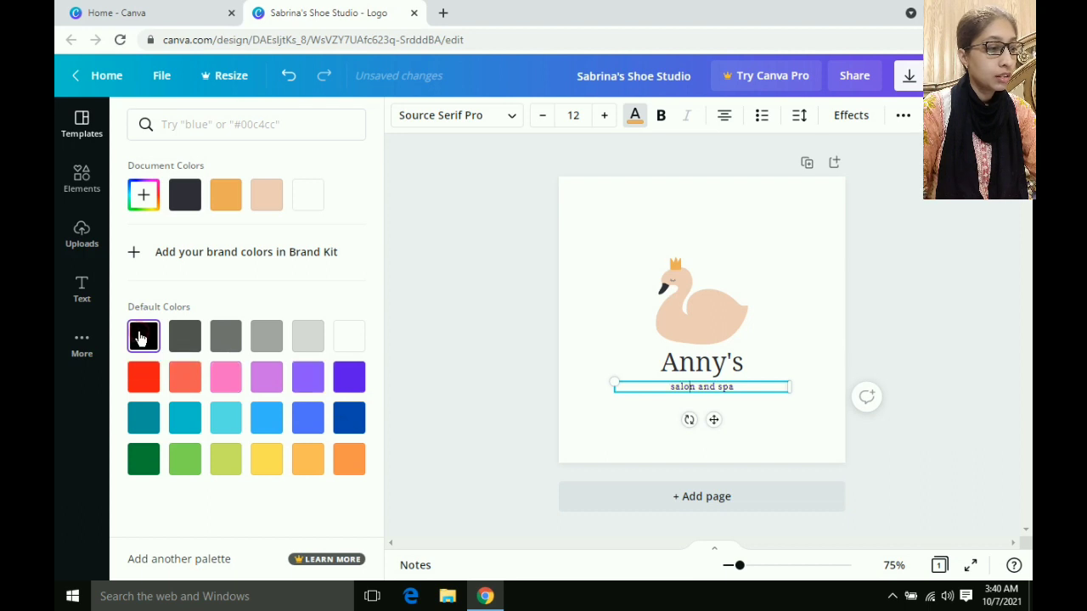
pyautogui.click(144, 379)
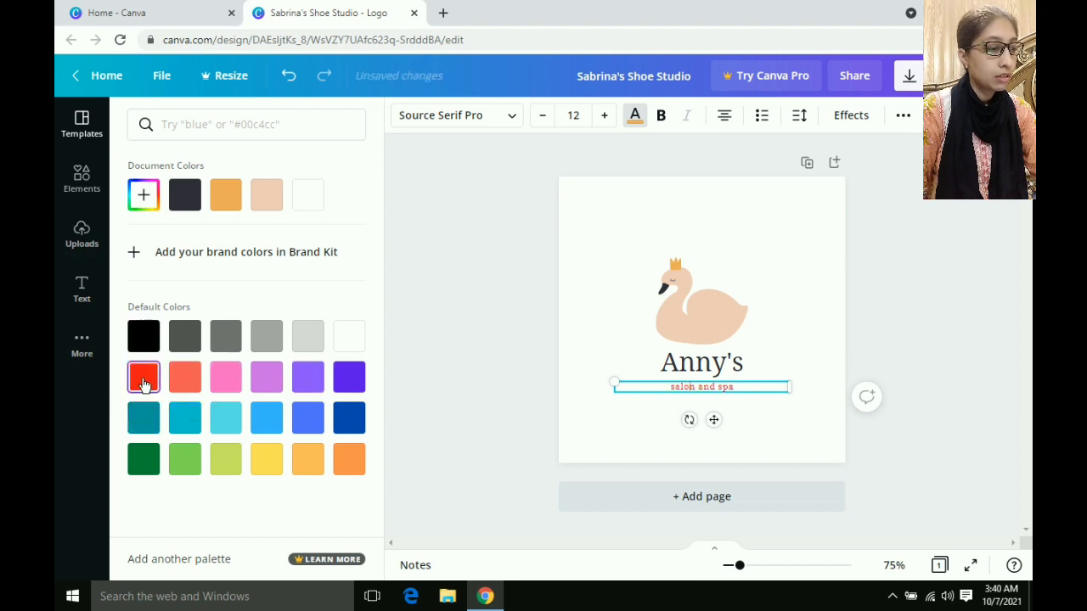
pyautogui.click(144, 419)
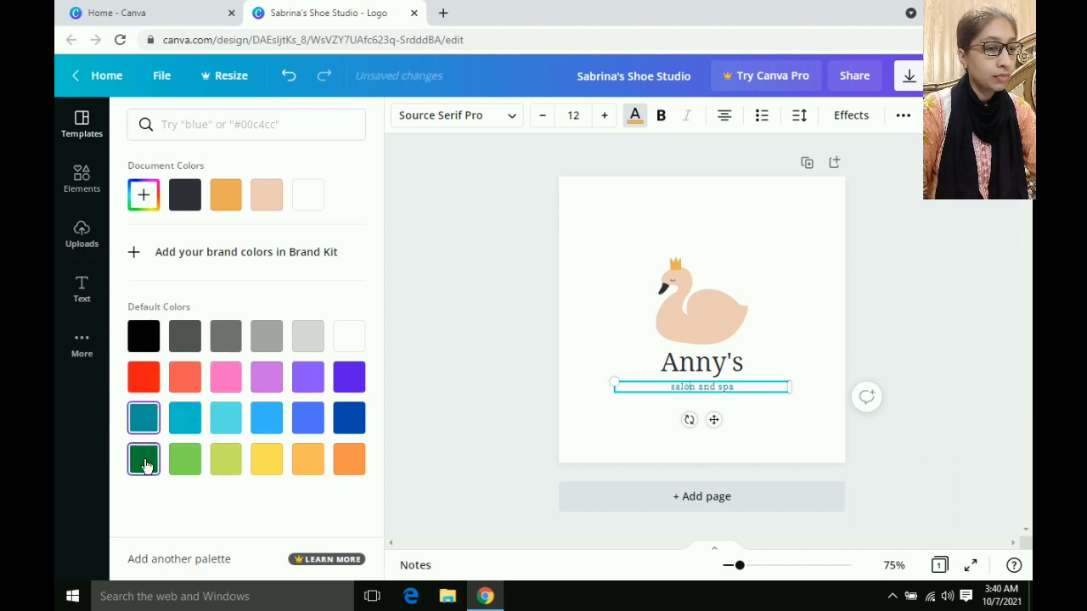
pyautogui.click(144, 457)
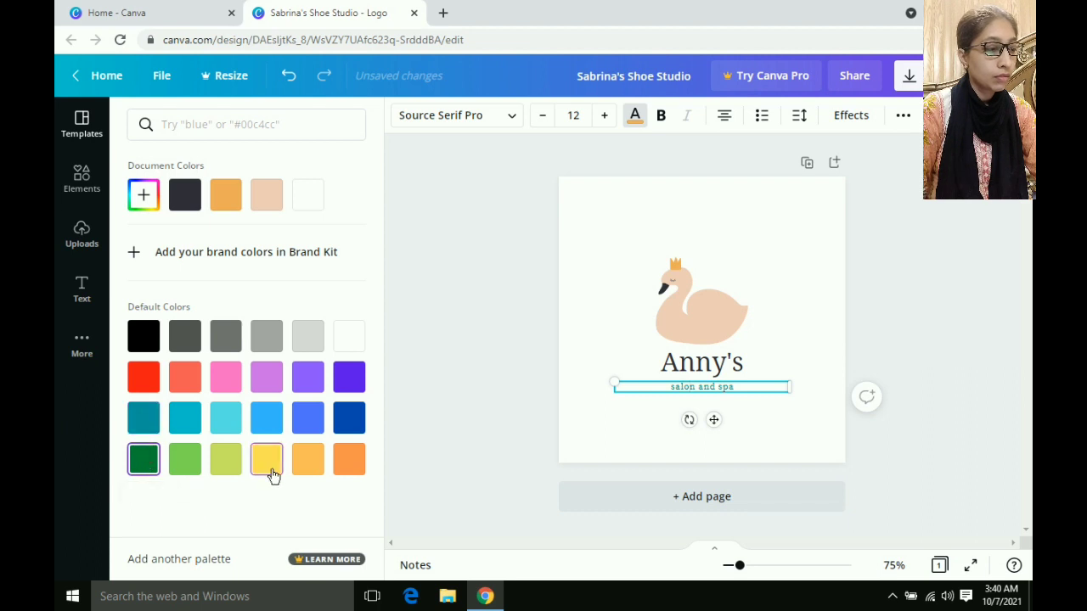
pyautogui.click(349, 467)
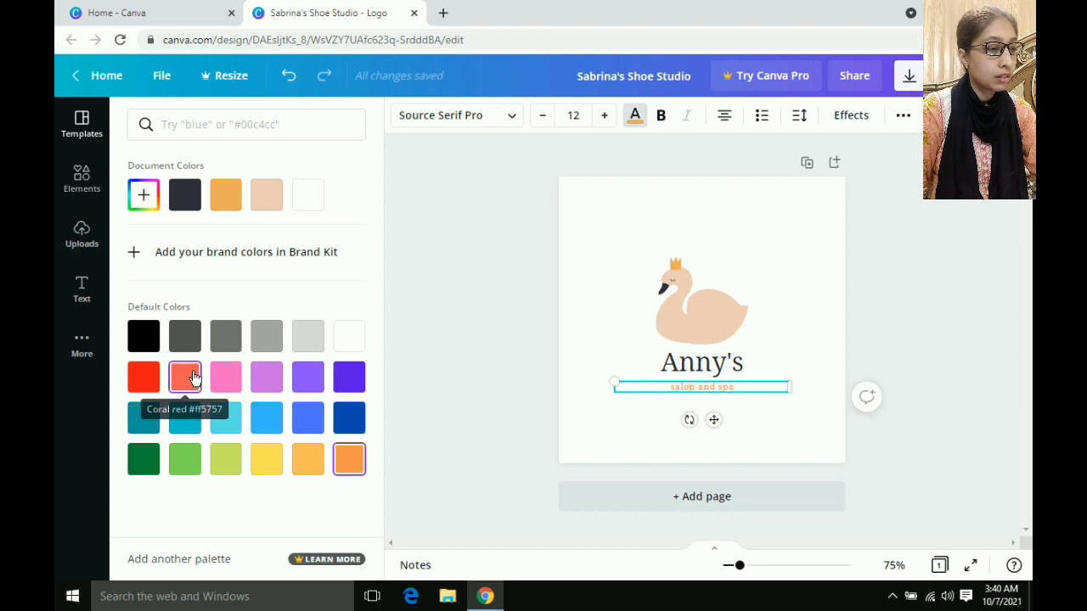
pyautogui.click(228, 341)
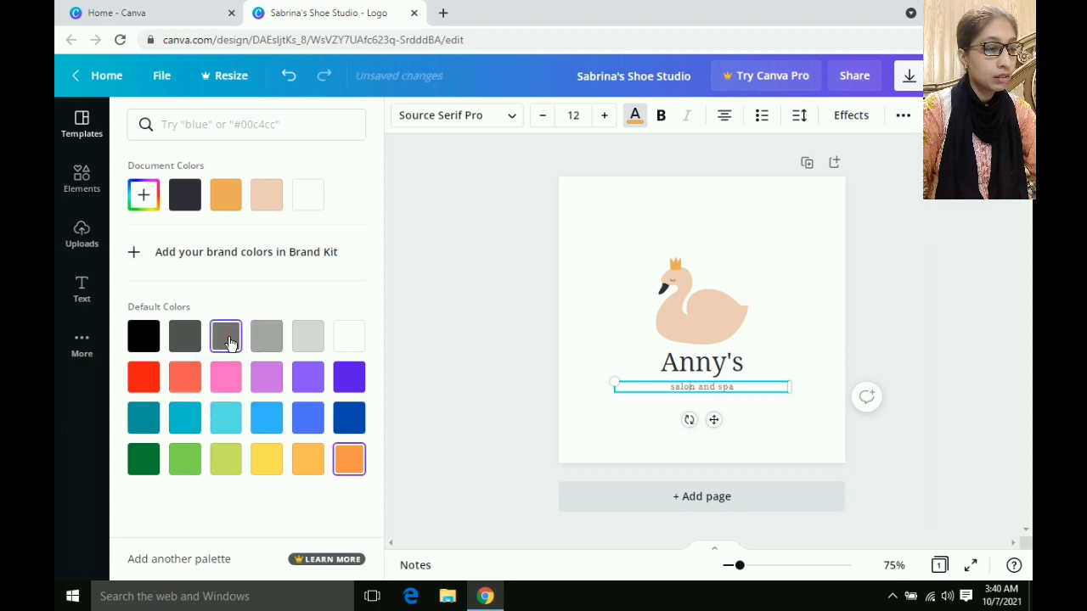
pyautogui.click(220, 424)
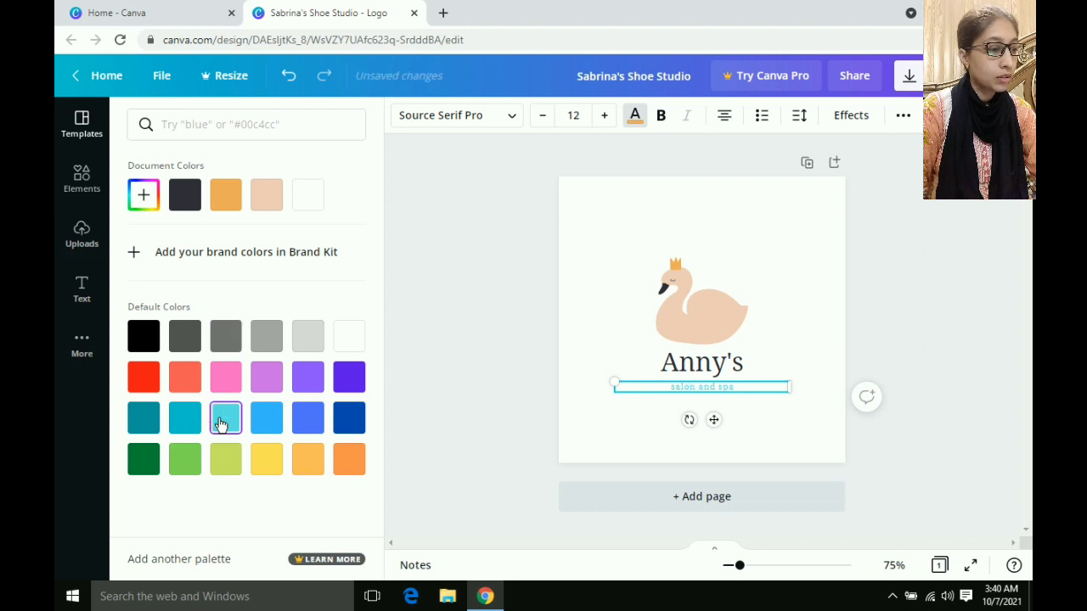
pyautogui.click(186, 425)
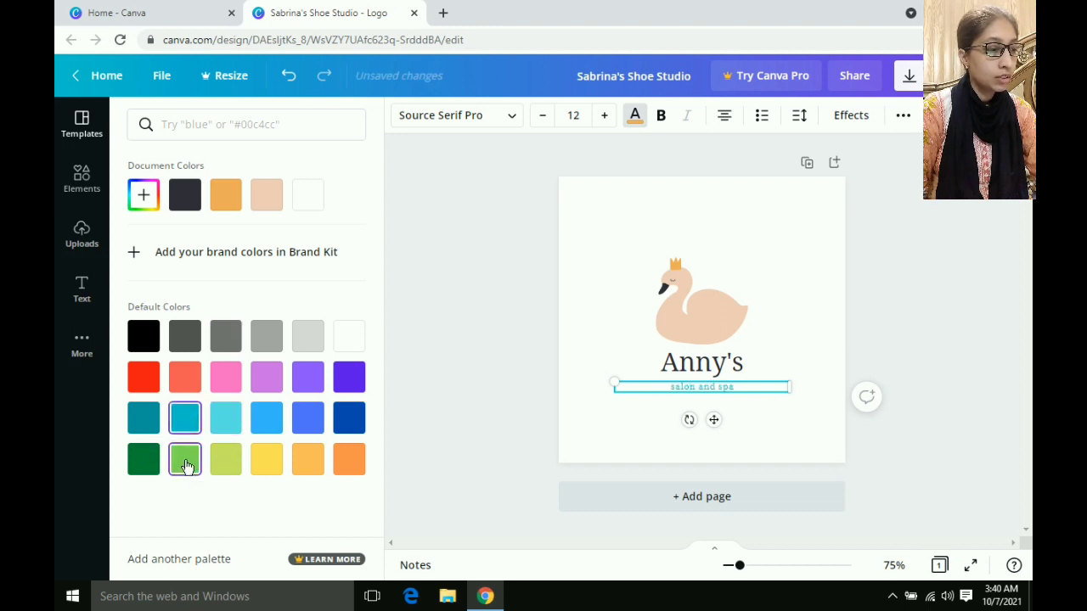
pyautogui.click(184, 459)
pyautogui.click(312, 379)
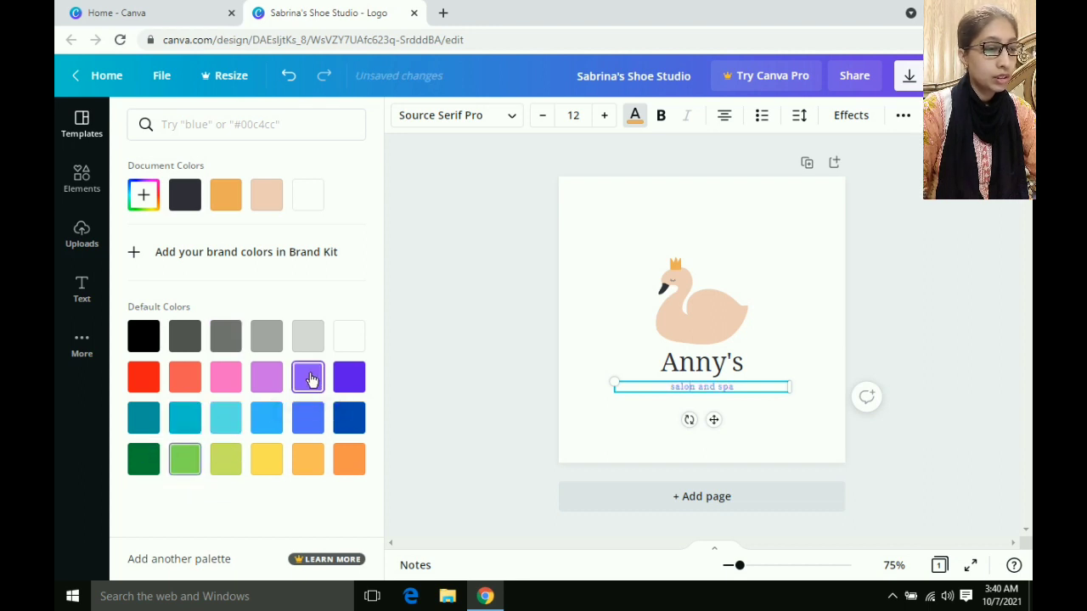
pyautogui.click(347, 377)
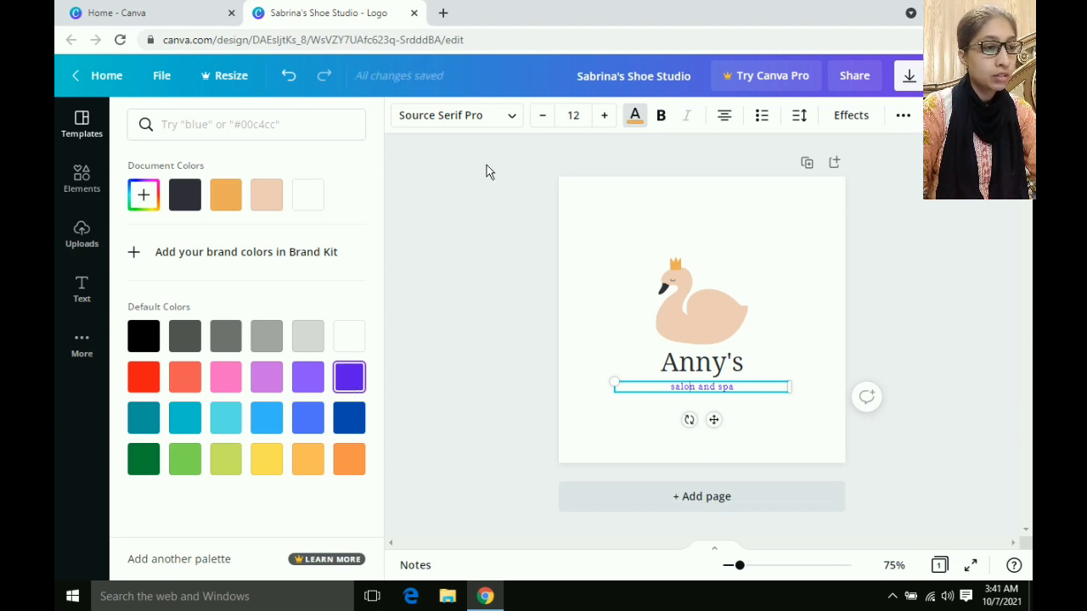
# Step: Change the font of the "salon and spa" tagline to Agrandir Medium
pyautogui.click(512, 118)
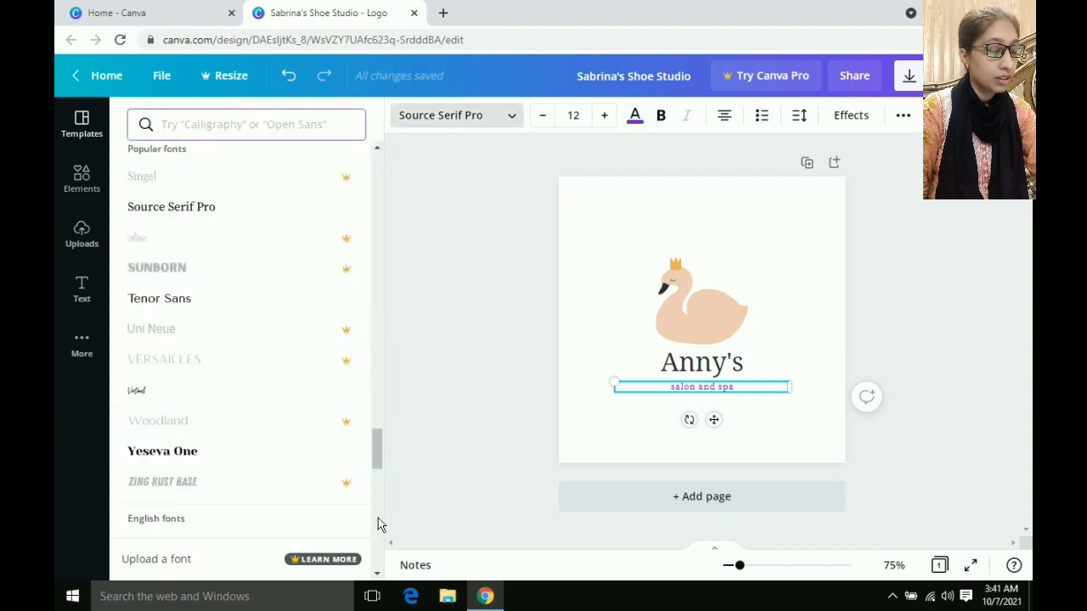
pyautogui.scroll(-4, 379, 521)
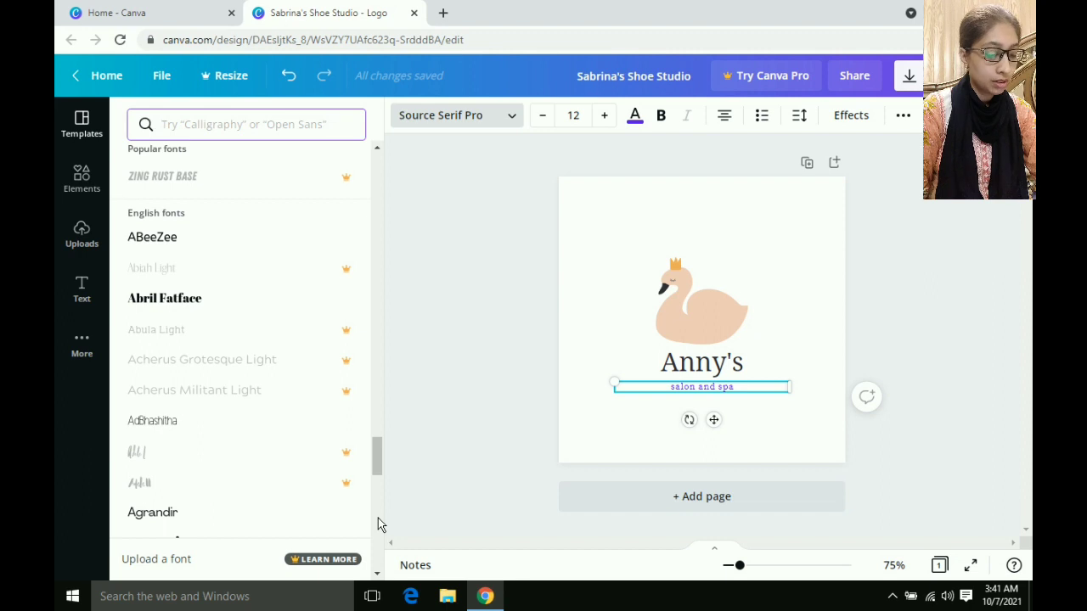
pyautogui.scroll(-5, 377, 522)
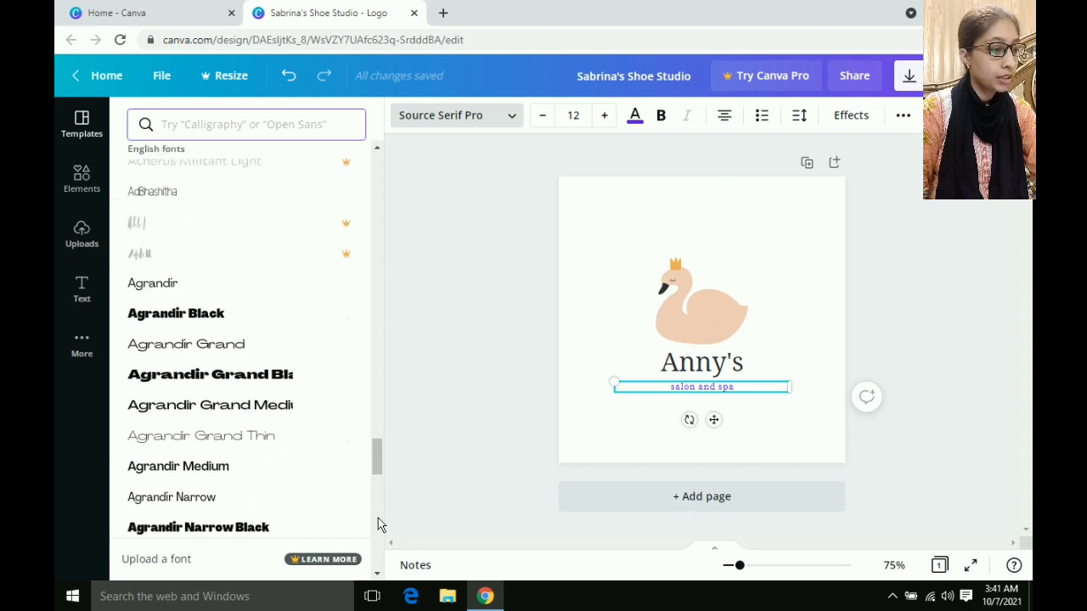
pyautogui.scroll(-2, 378, 522)
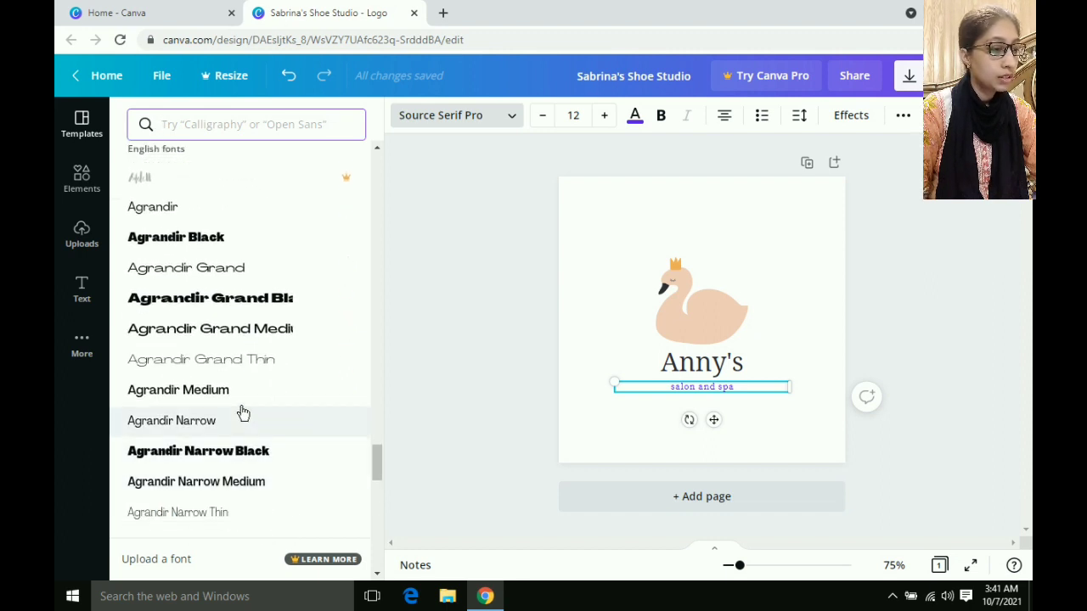
pyautogui.click(239, 395)
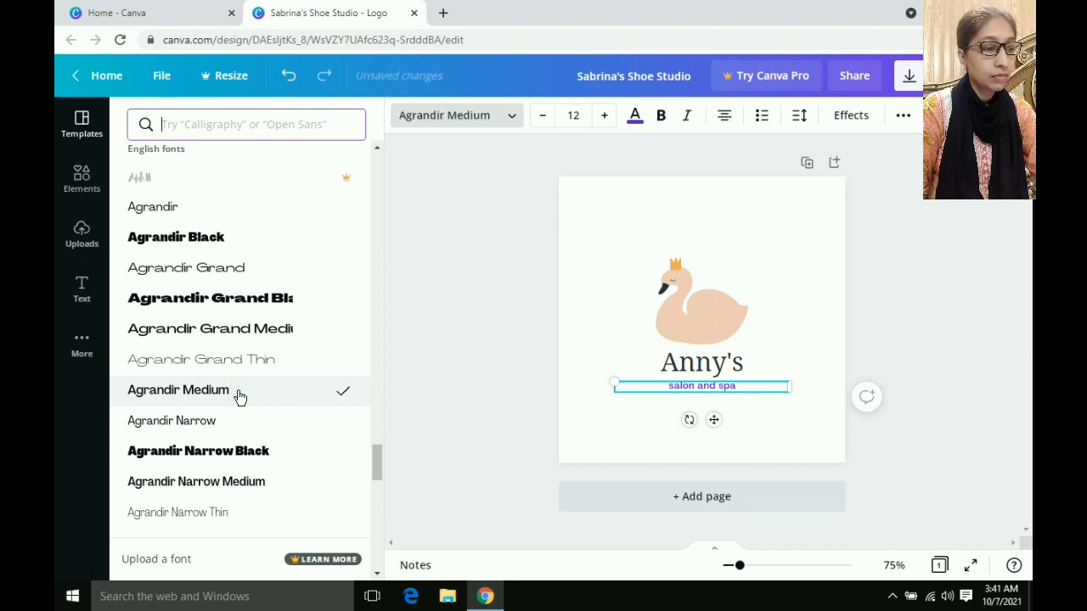
pyautogui.click(693, 385)
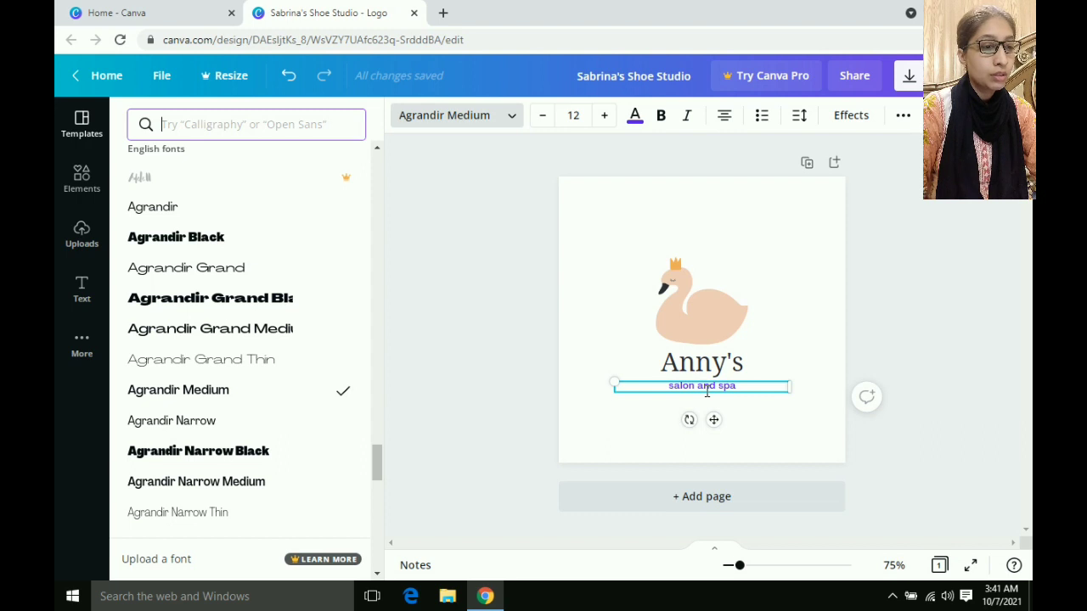
# Step: Delete the crowned swan graphic above the Anny's business name
pyautogui.click(703, 316)
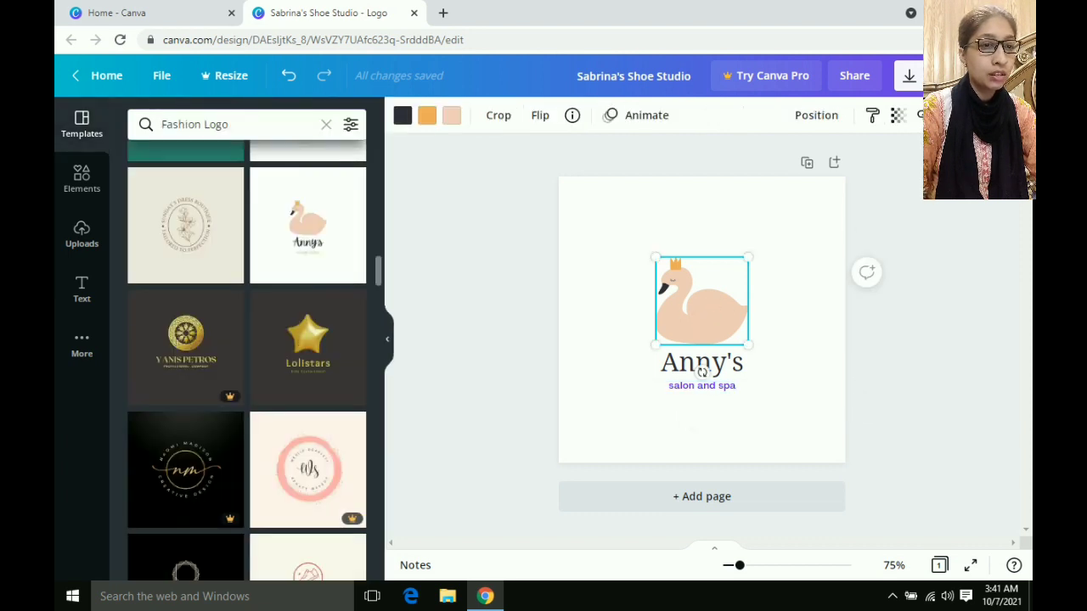
pyautogui.press('Delete')
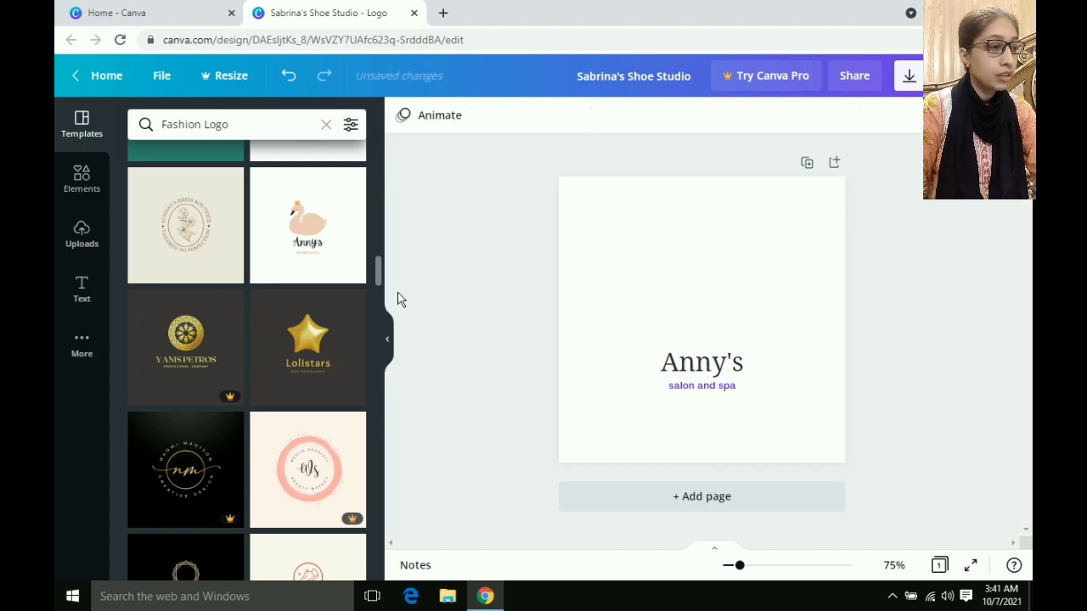
# Step: Open the elements library and look through the suggested search categories for a suitable theme
pyautogui.click(83, 184)
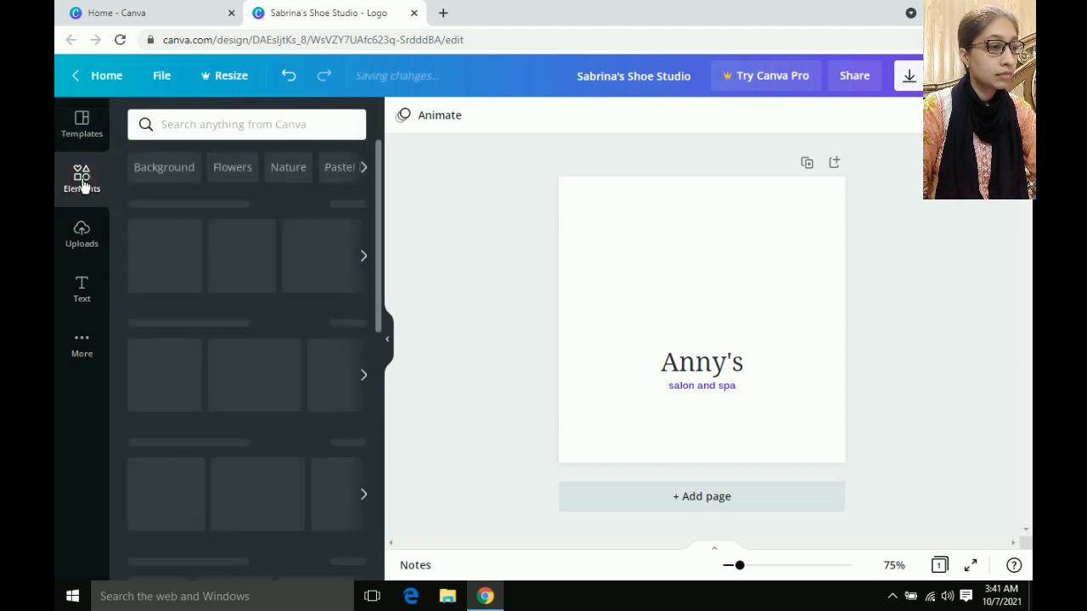
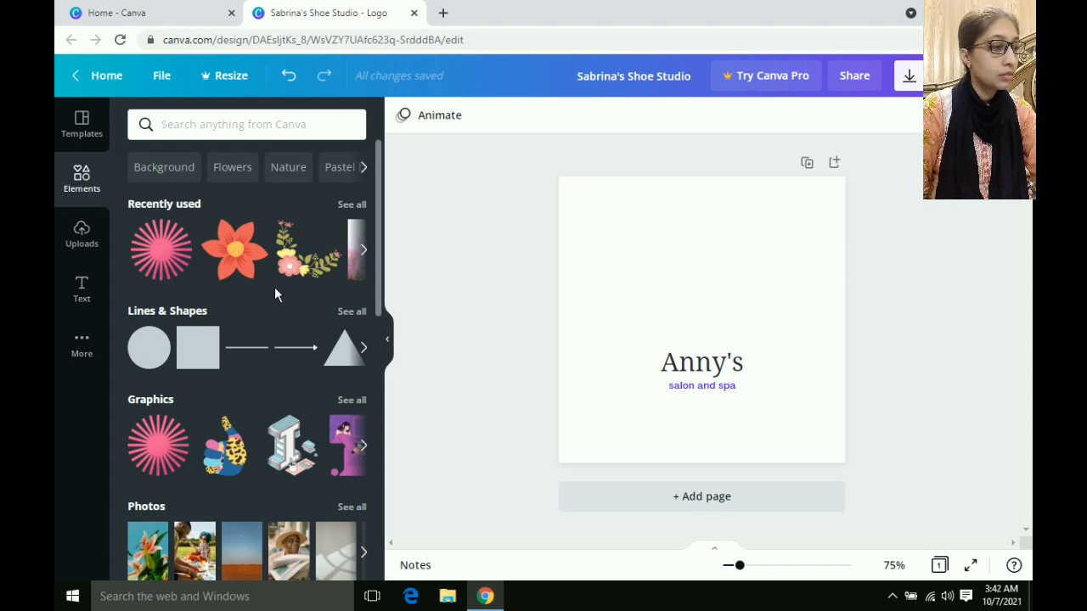
pyautogui.click(364, 169)
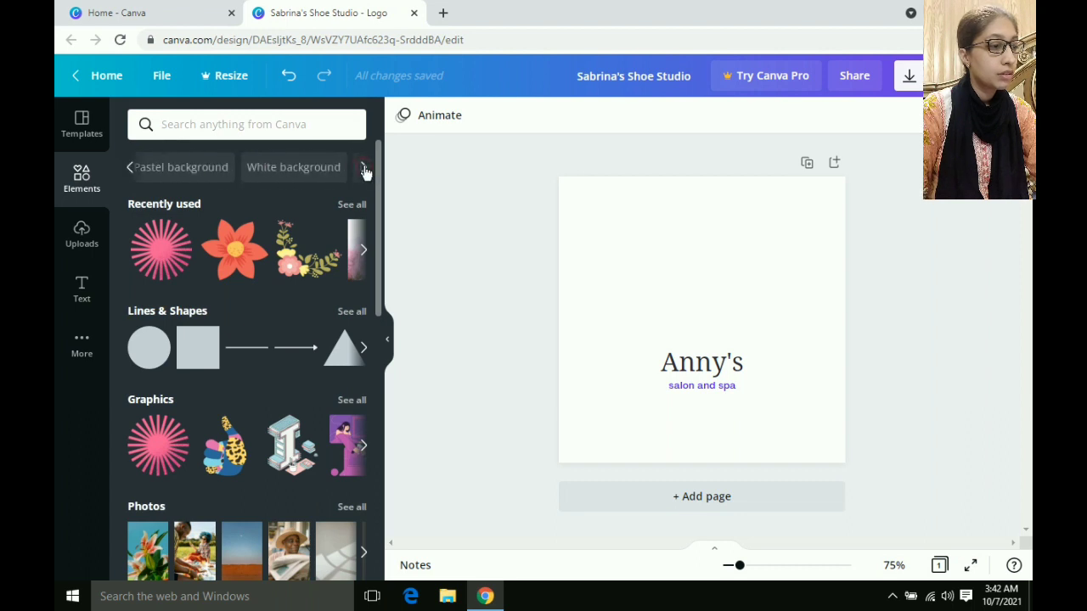
pyautogui.click(364, 169)
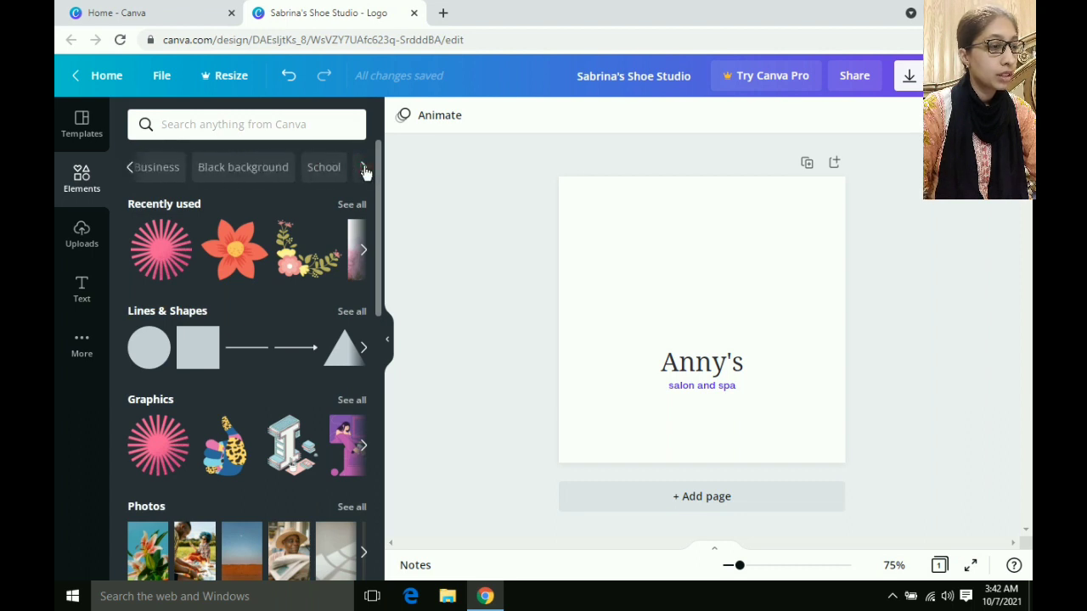
pyautogui.click(363, 169)
pyautogui.click(364, 169)
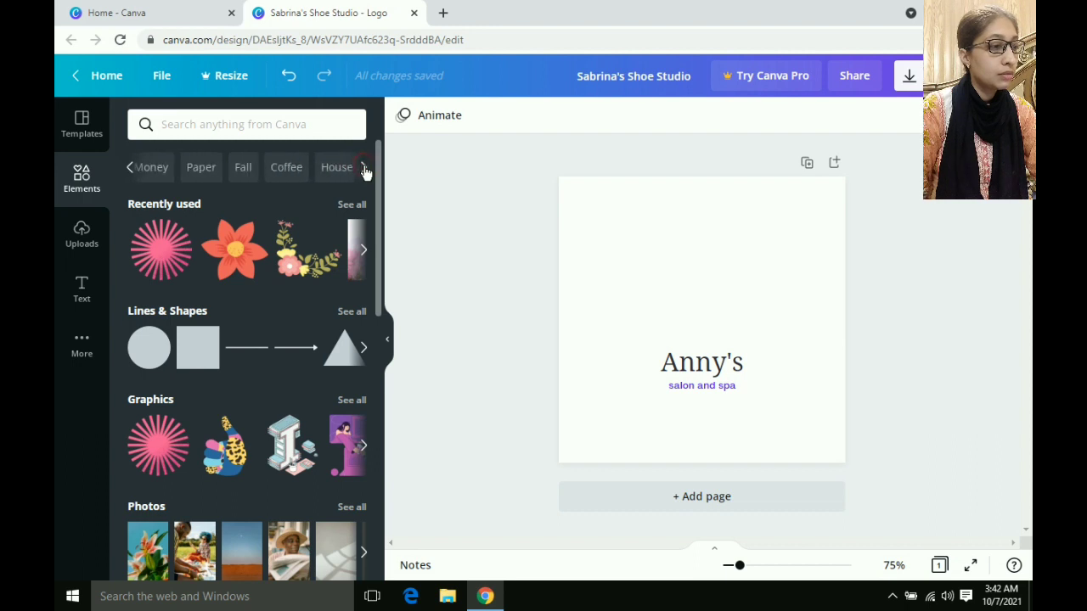
pyautogui.click(364, 169)
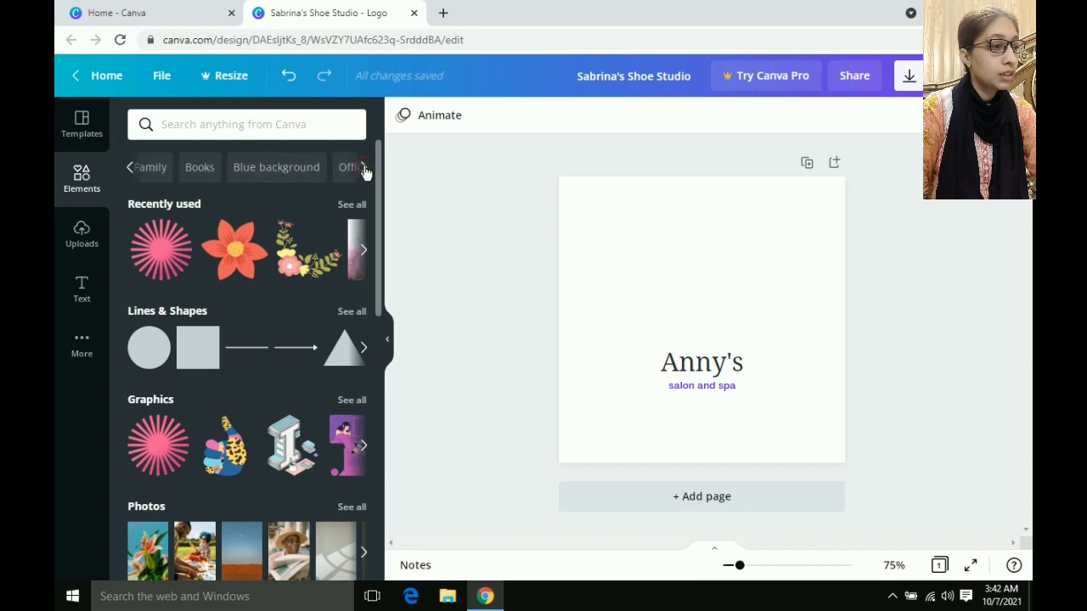
pyautogui.click(363, 169)
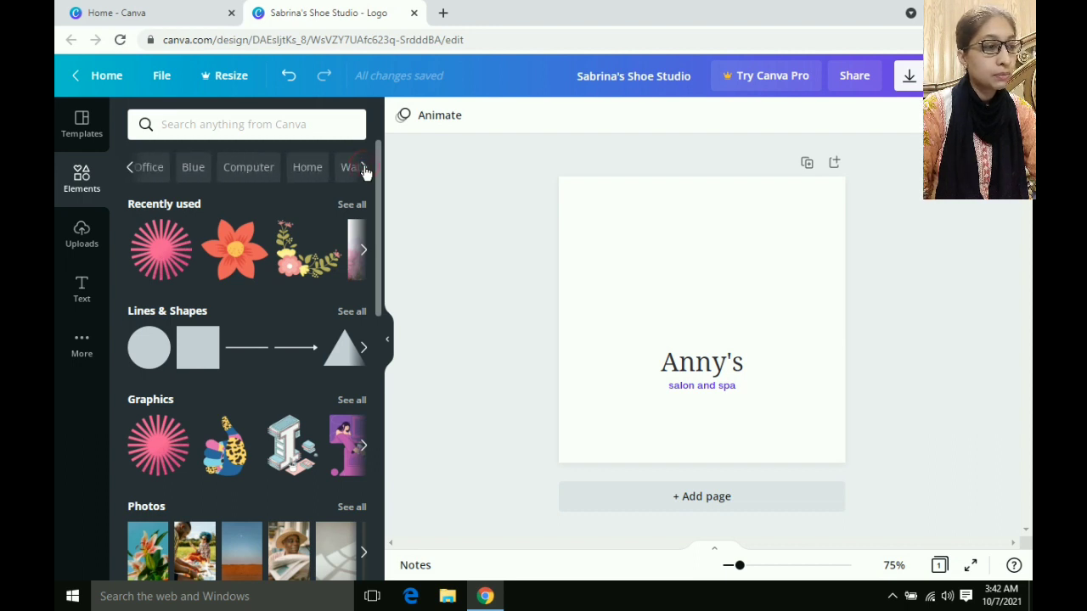
pyautogui.click(364, 169)
pyautogui.click(363, 170)
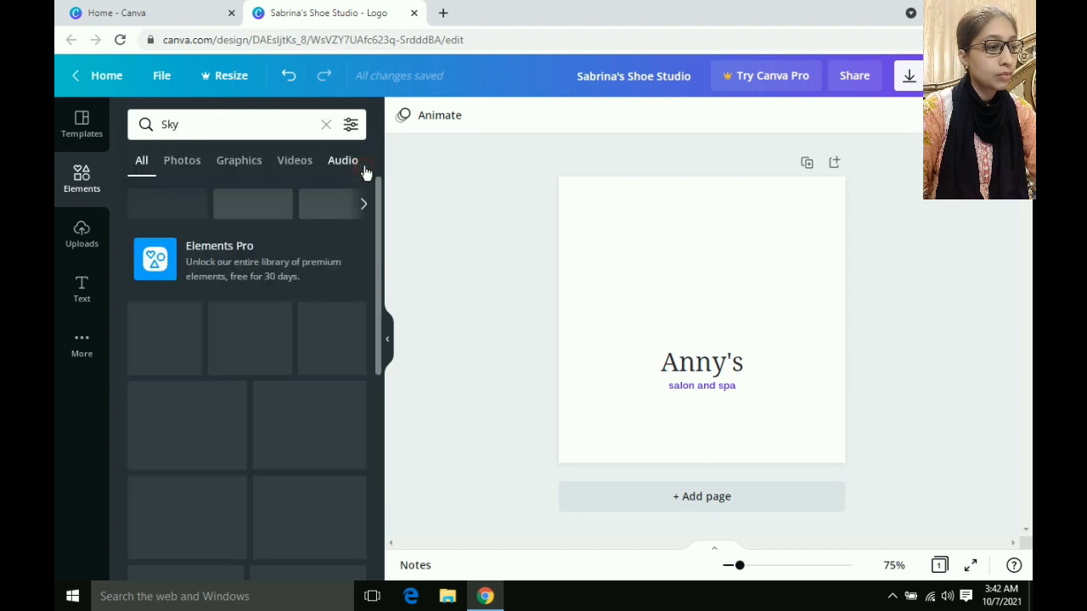
# Step: Clear the Sky search and search the elements library for "fashion"
pyautogui.click(325, 125)
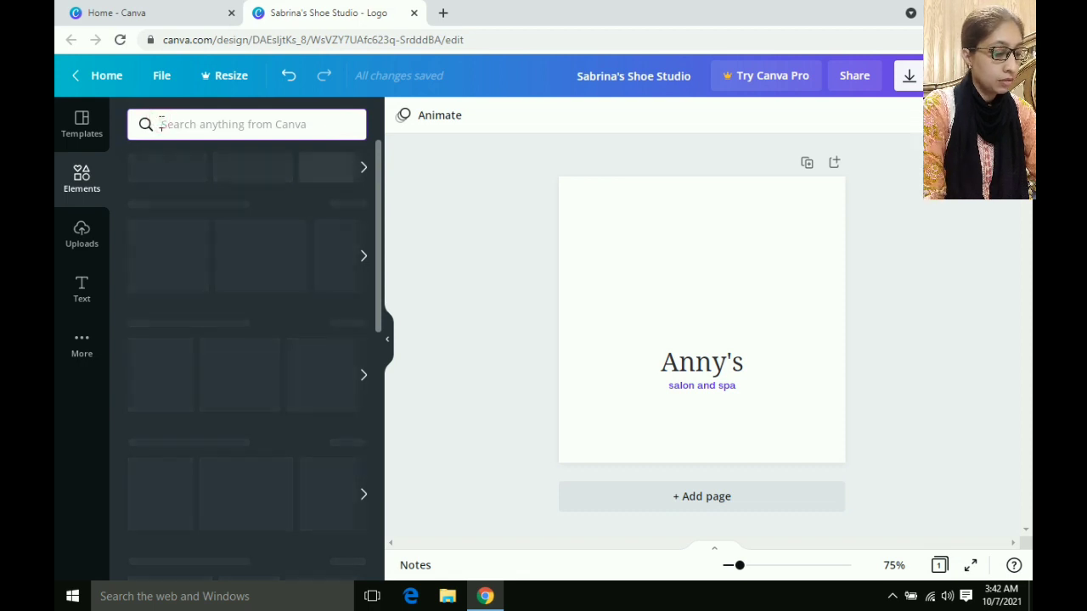
pyautogui.write('fashion')
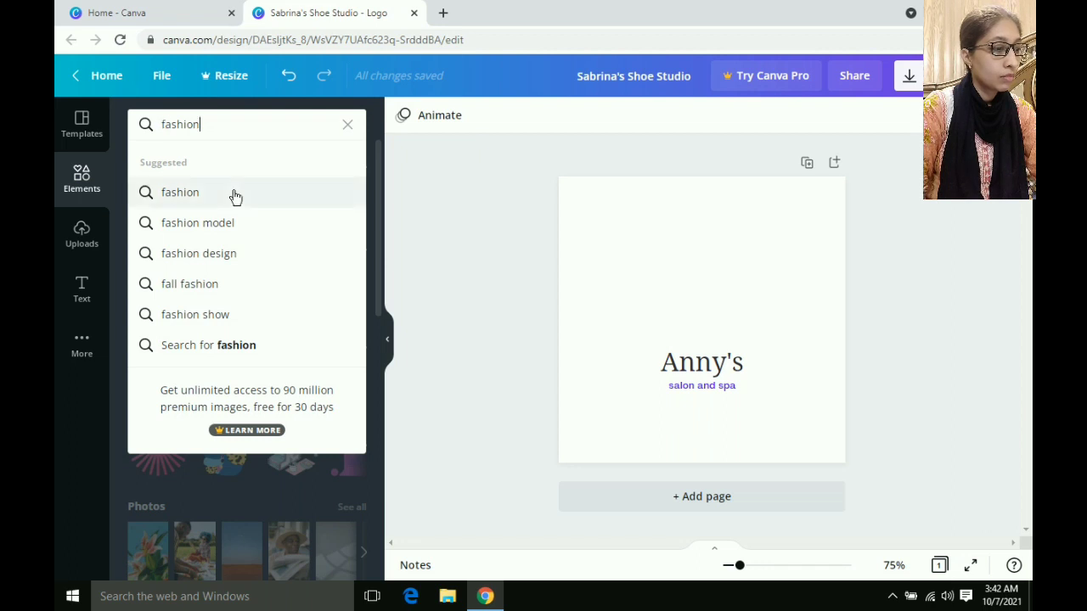
pyautogui.press('Return')
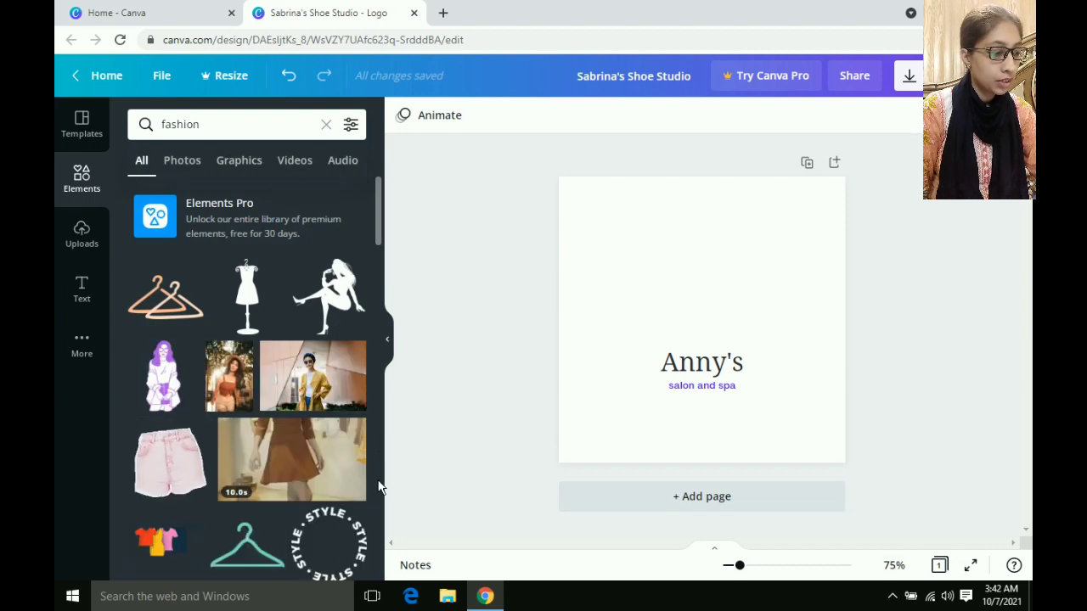
# Step: Look through the fashion results of all element types for a graphic that suits the salon and spa logo
pyautogui.scroll(-5, 380, 487)
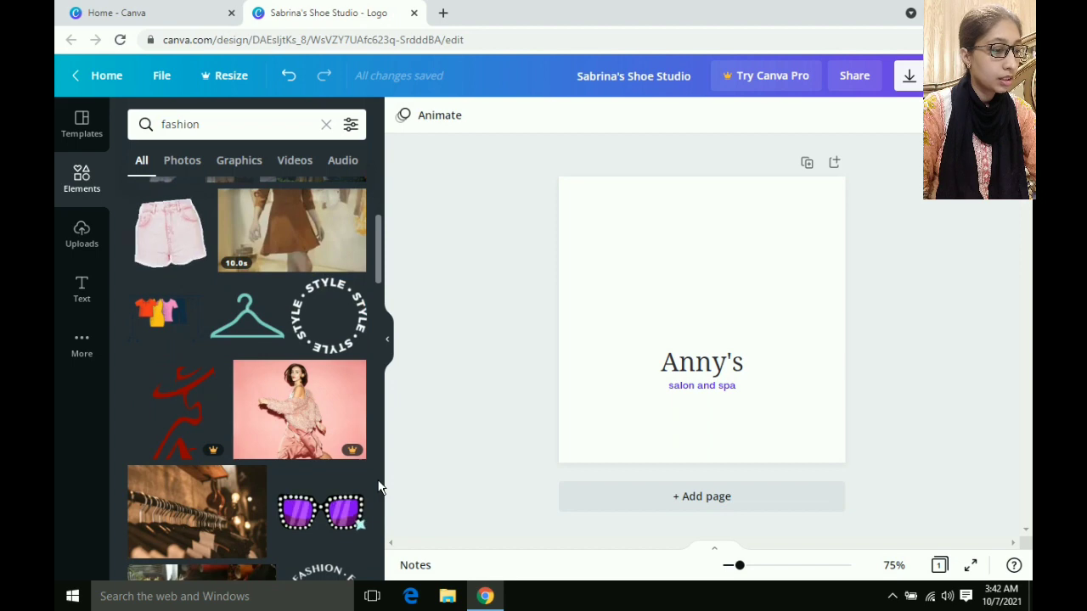
pyautogui.scroll(-2, 379, 486)
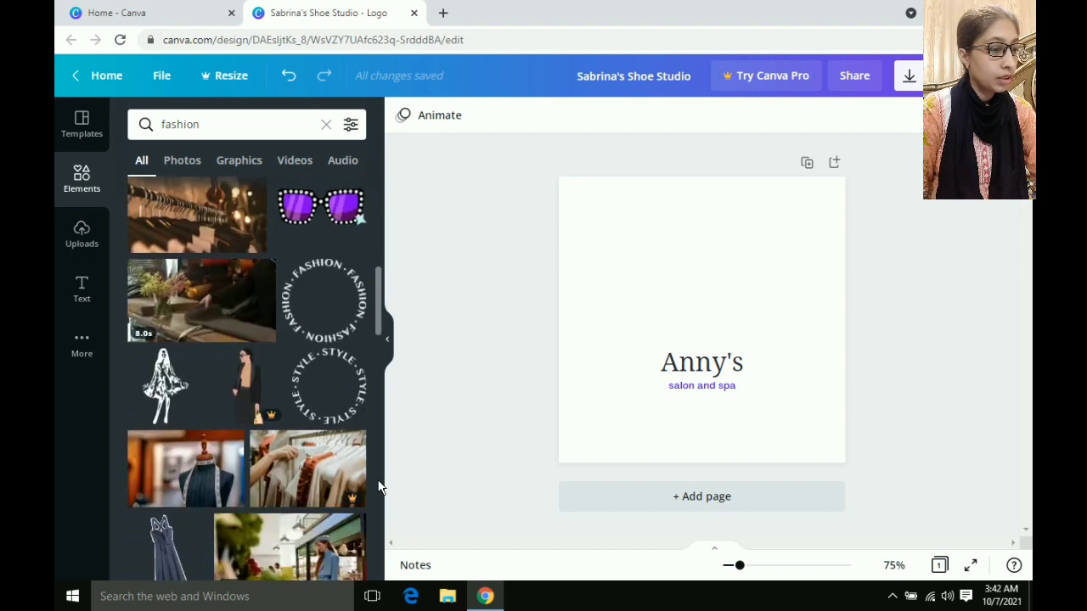
pyautogui.scroll(-4, 380, 486)
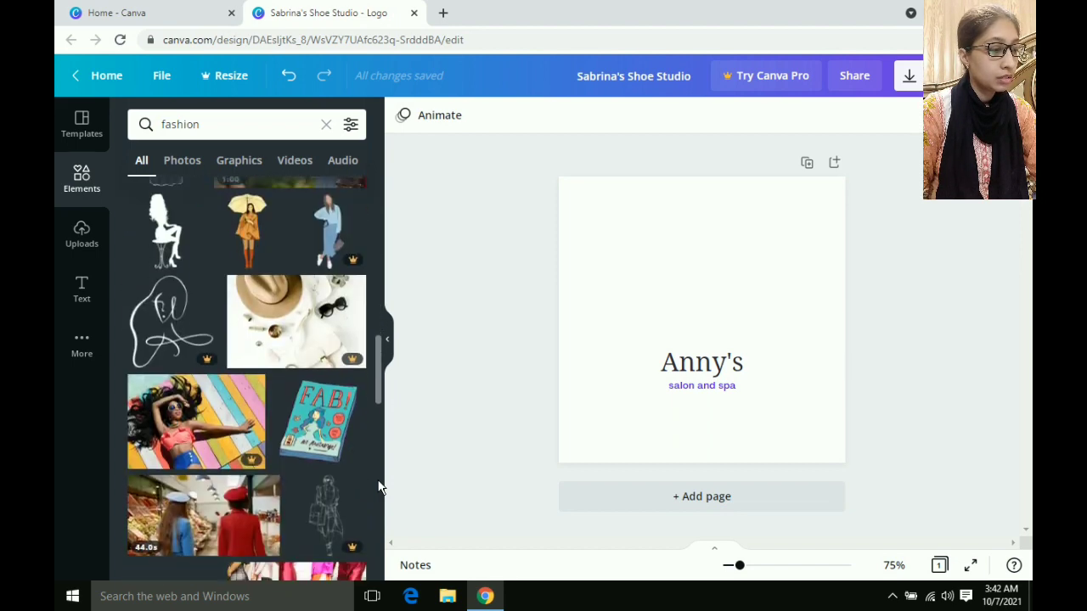
pyautogui.scroll(-4, 380, 487)
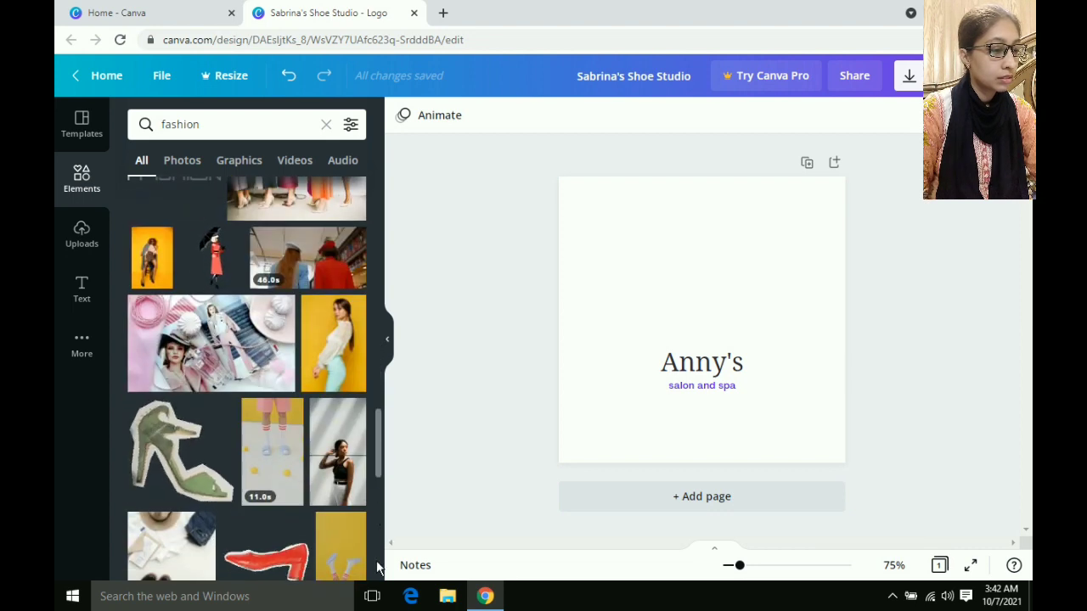
pyautogui.scroll(-6, 376, 580)
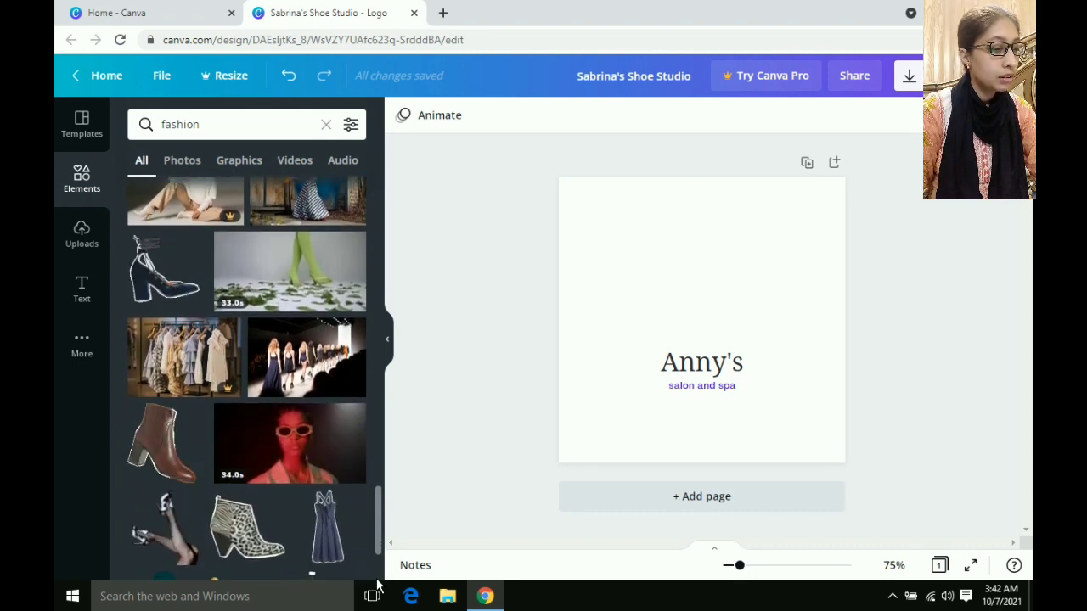
pyautogui.scroll(-2, 377, 583)
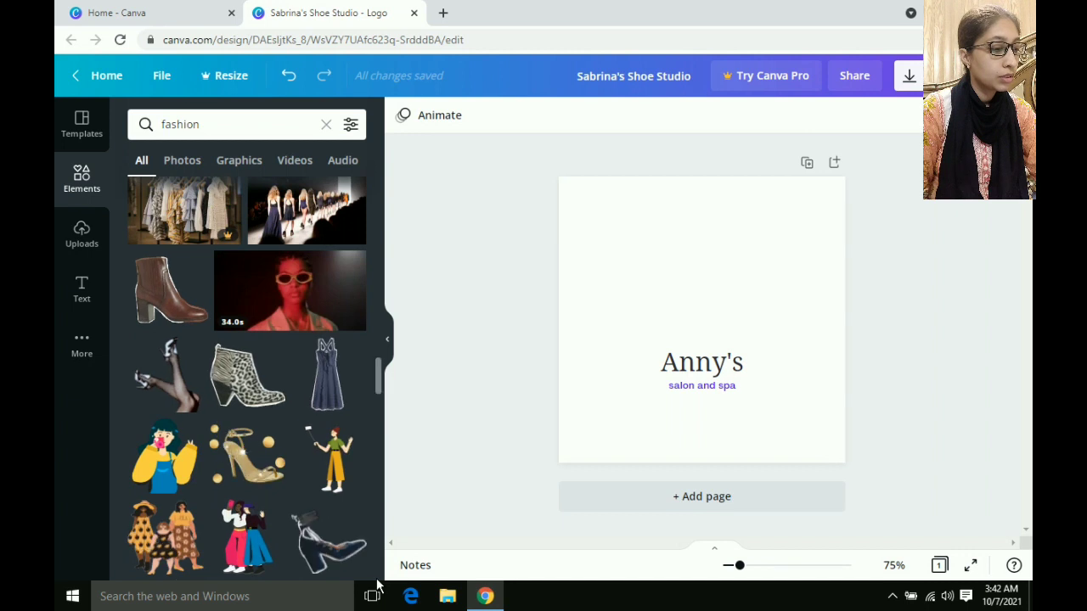
pyautogui.scroll(-1, 378, 582)
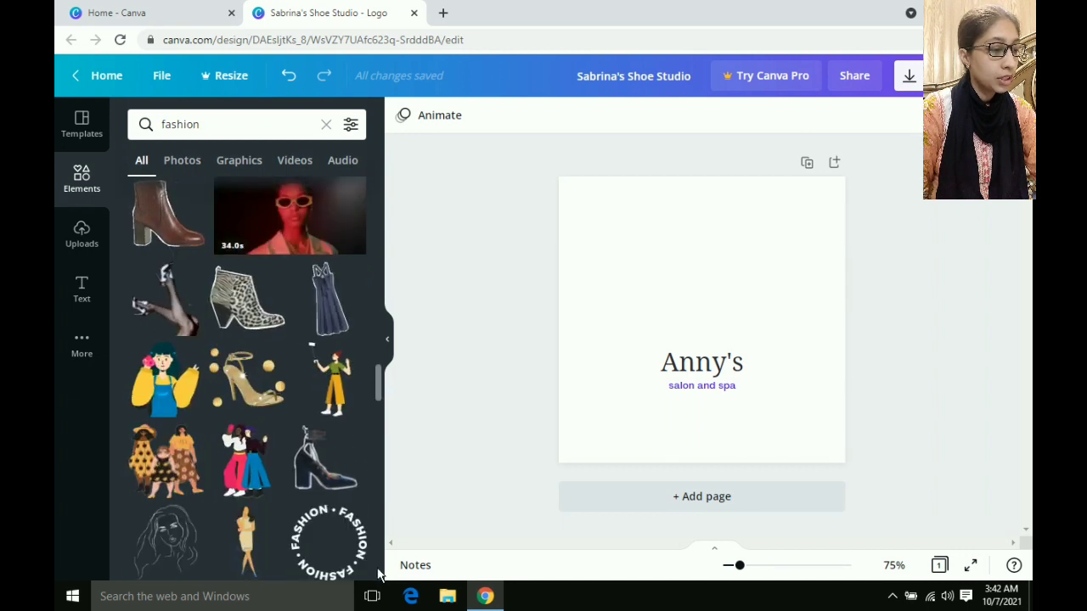
pyautogui.scroll(-1, 379, 576)
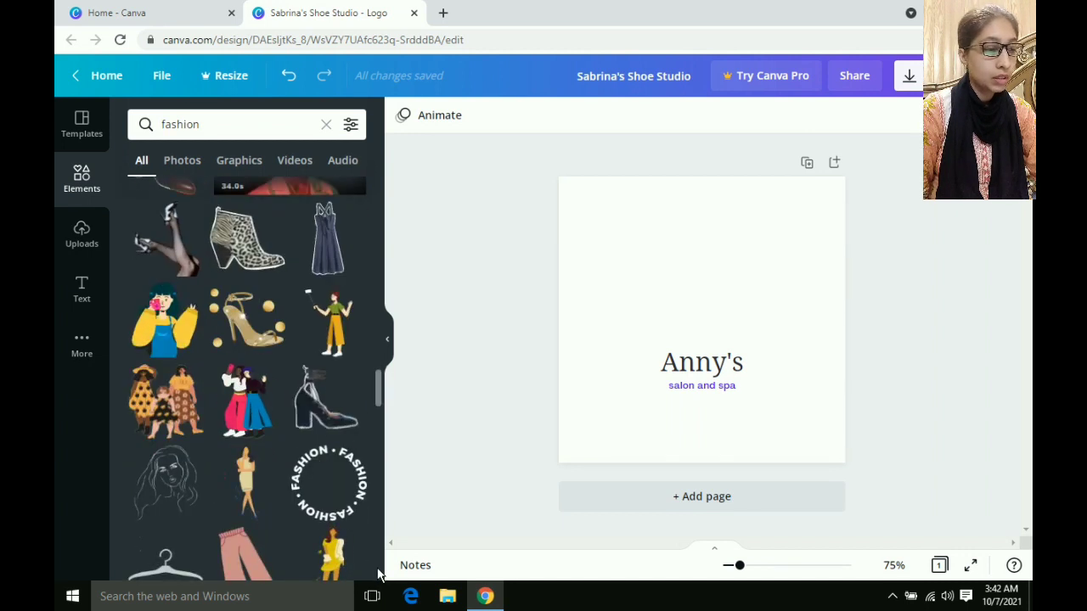
pyautogui.scroll(-2, 380, 575)
pyautogui.scroll(-4, 380, 576)
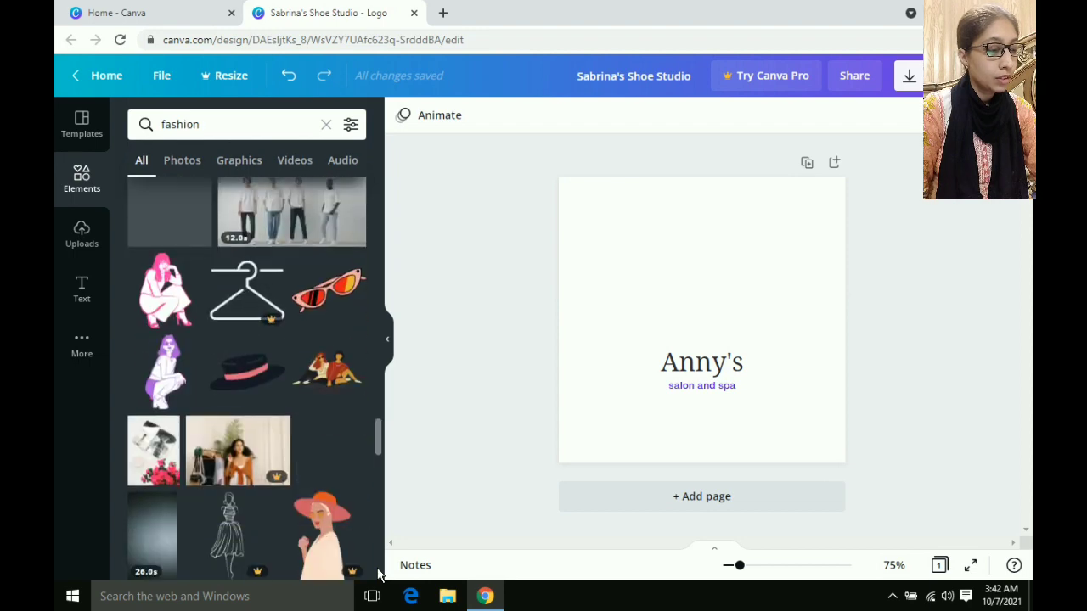
pyautogui.scroll(-1, 379, 576)
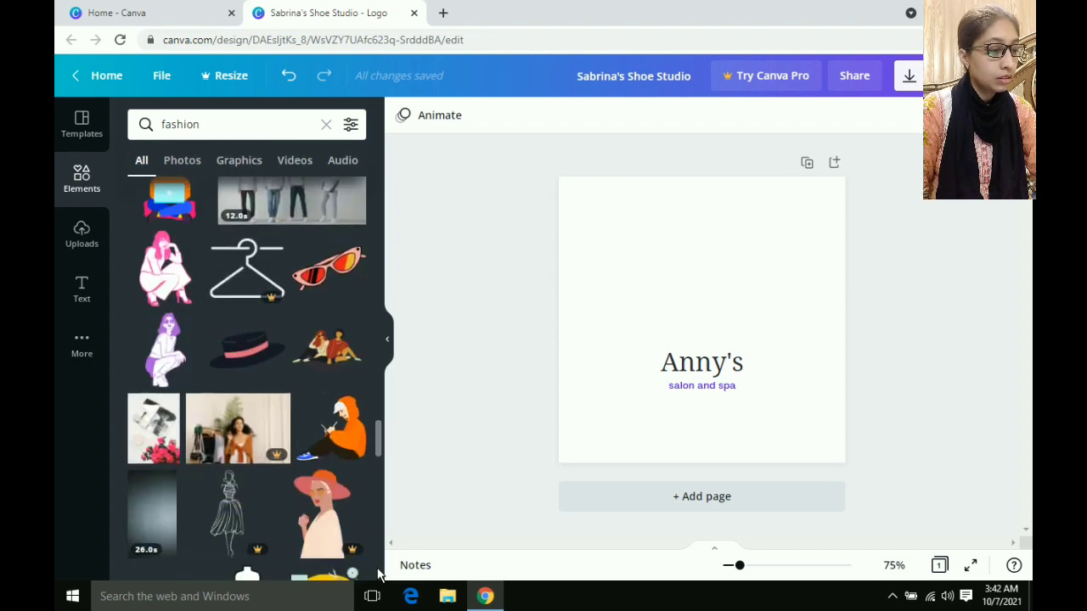
pyautogui.scroll(-5, 379, 576)
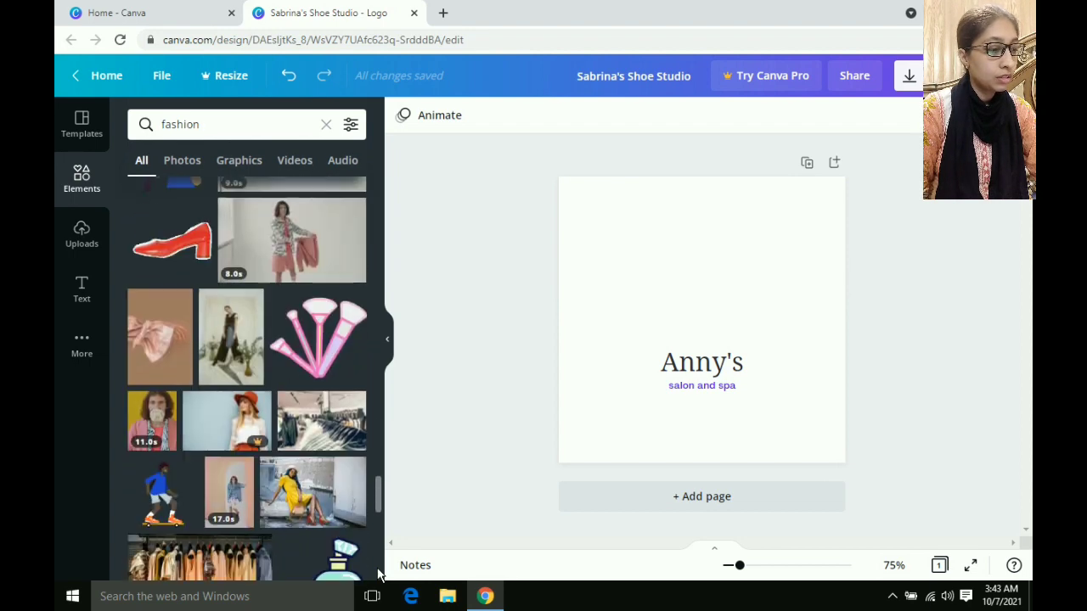
pyautogui.scroll(-4, 379, 576)
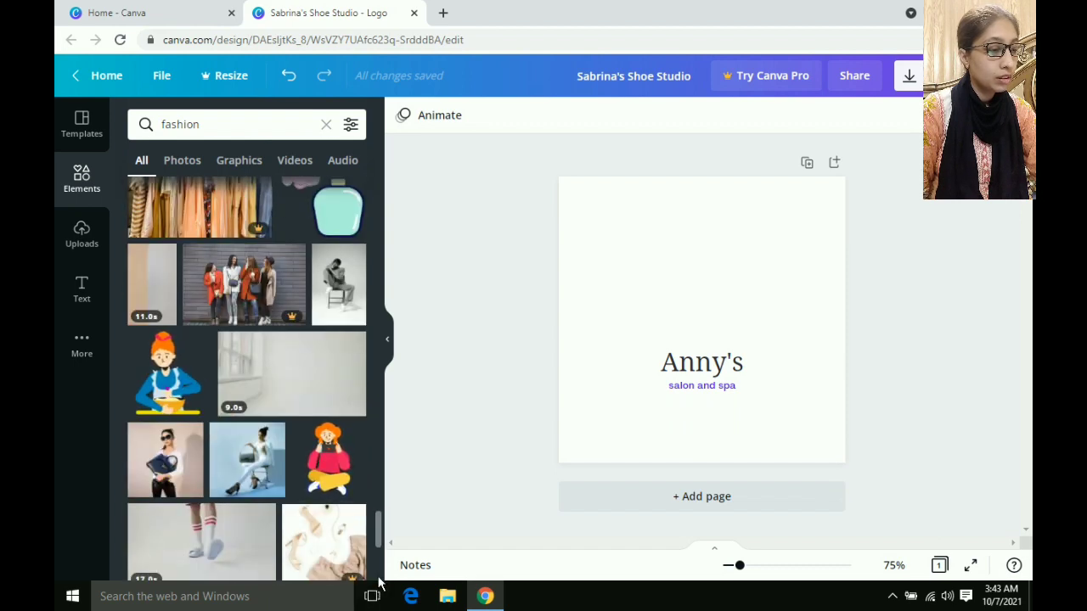
pyautogui.scroll(-4, 380, 576)
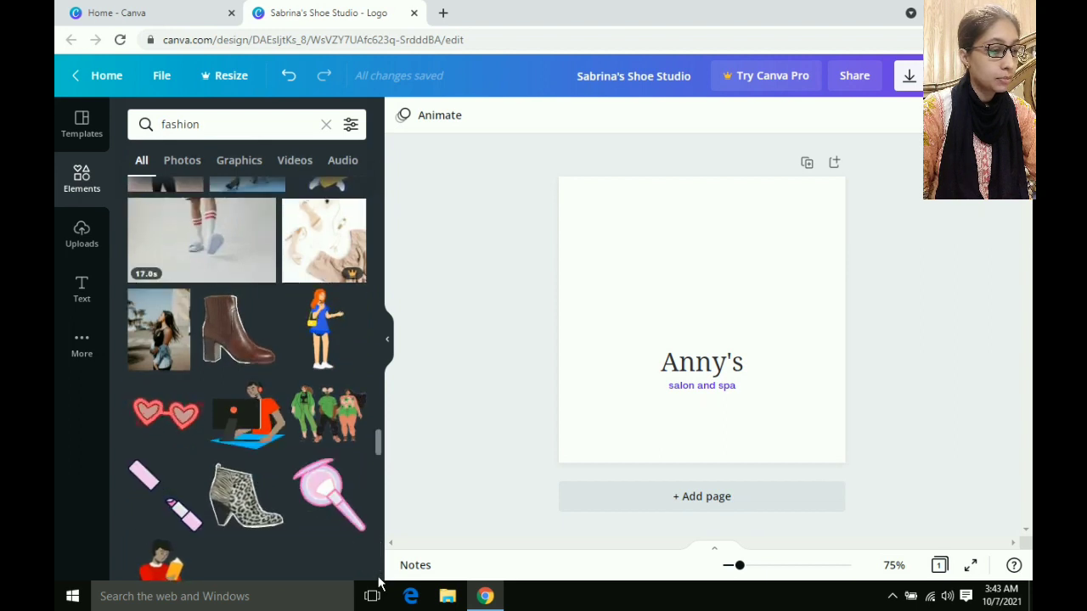
pyautogui.scroll(-2, 379, 575)
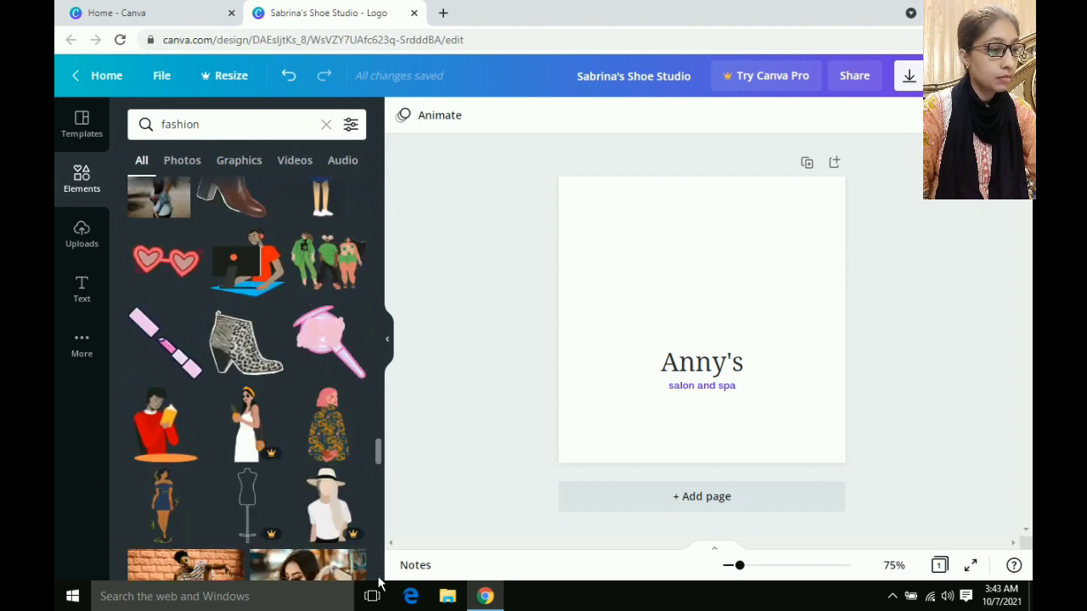
pyautogui.scroll(-1, 378, 579)
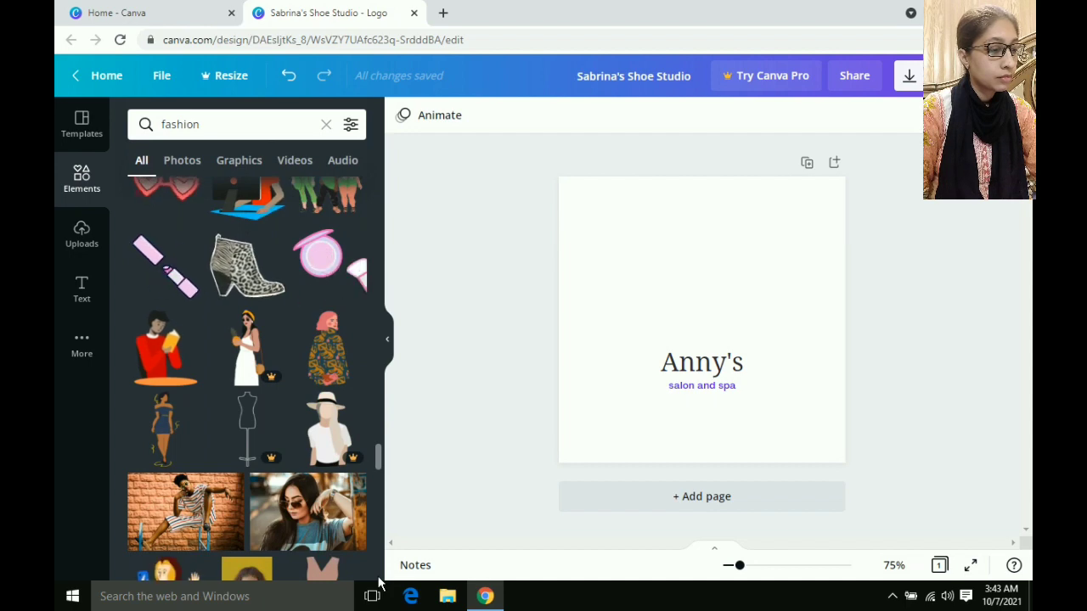
pyautogui.scroll(-4, 379, 583)
pyautogui.scroll(-5, 380, 583)
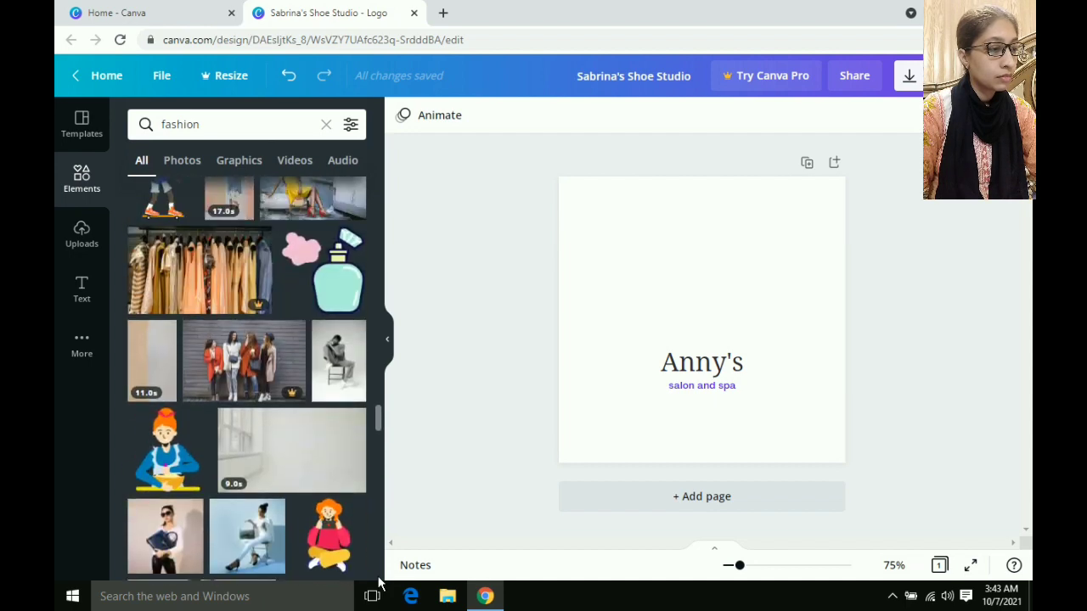
pyautogui.scroll(3, 379, 582)
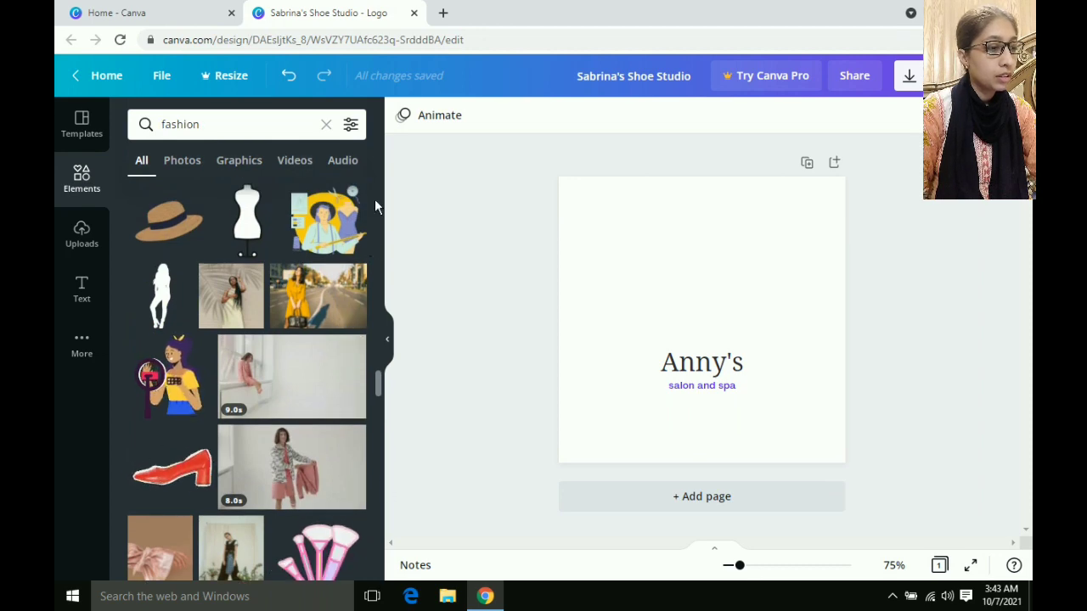
pyautogui.scroll(4, 373, 192)
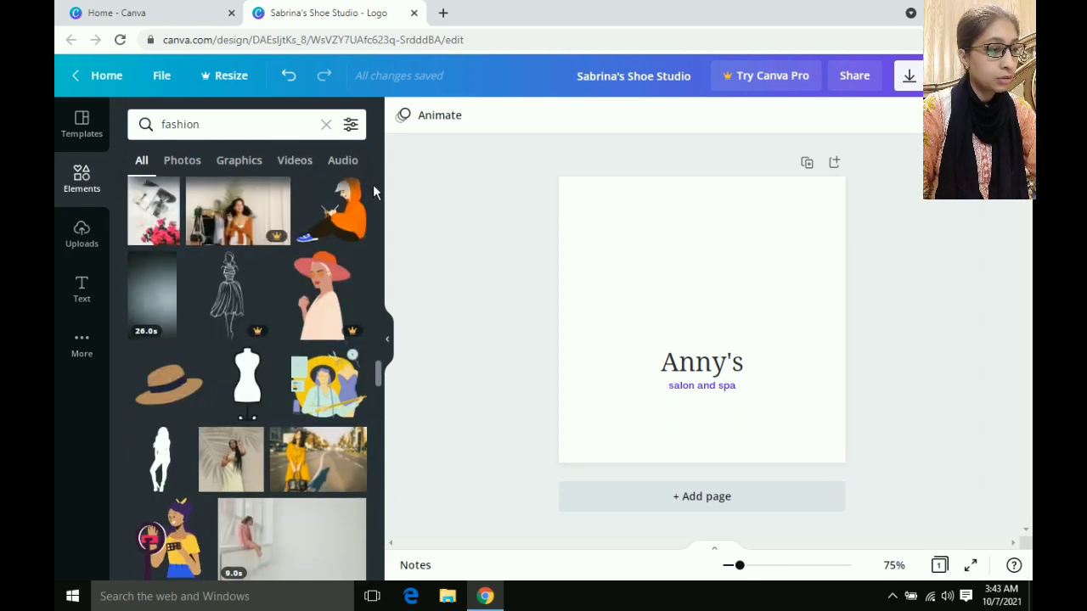
pyautogui.scroll(4, 374, 192)
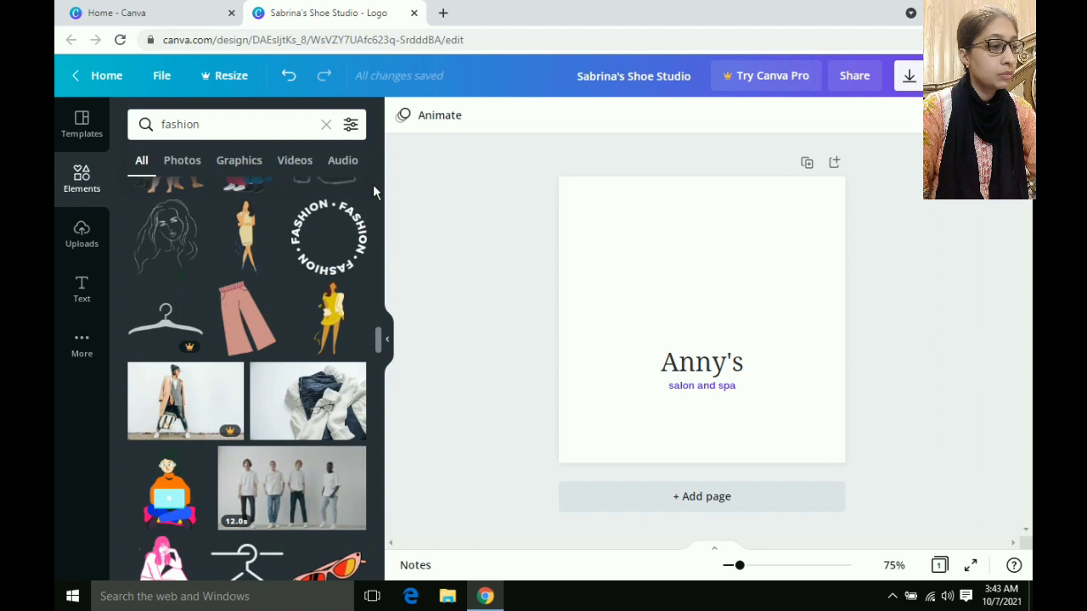
# Step: Limit the fashion results to graphics and look through them for a figure that suits the salon and spa logo
pyautogui.click(239, 162)
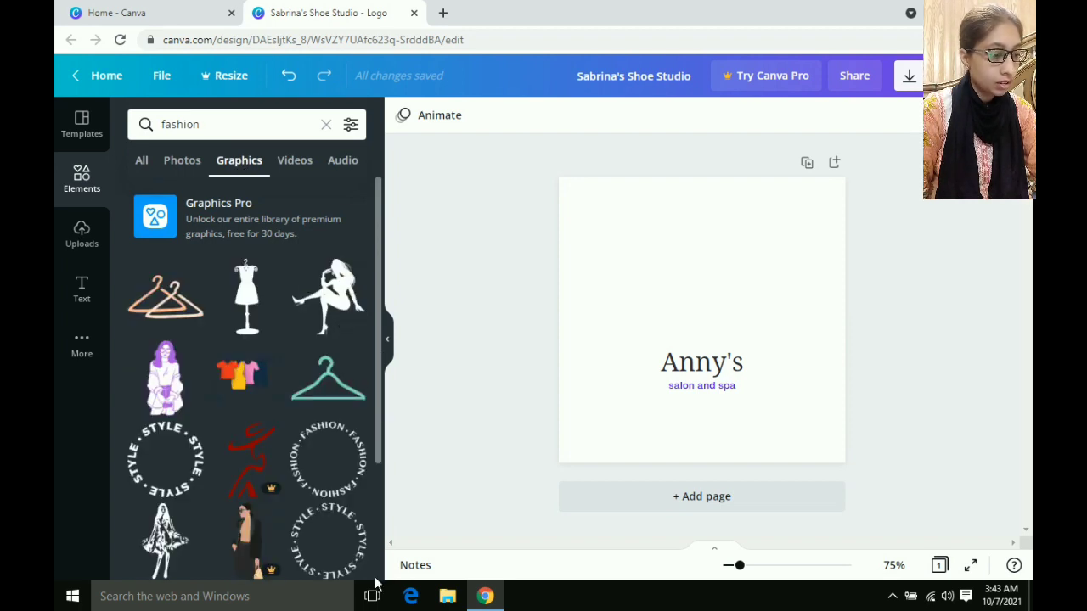
pyautogui.scroll(-3, 374, 577)
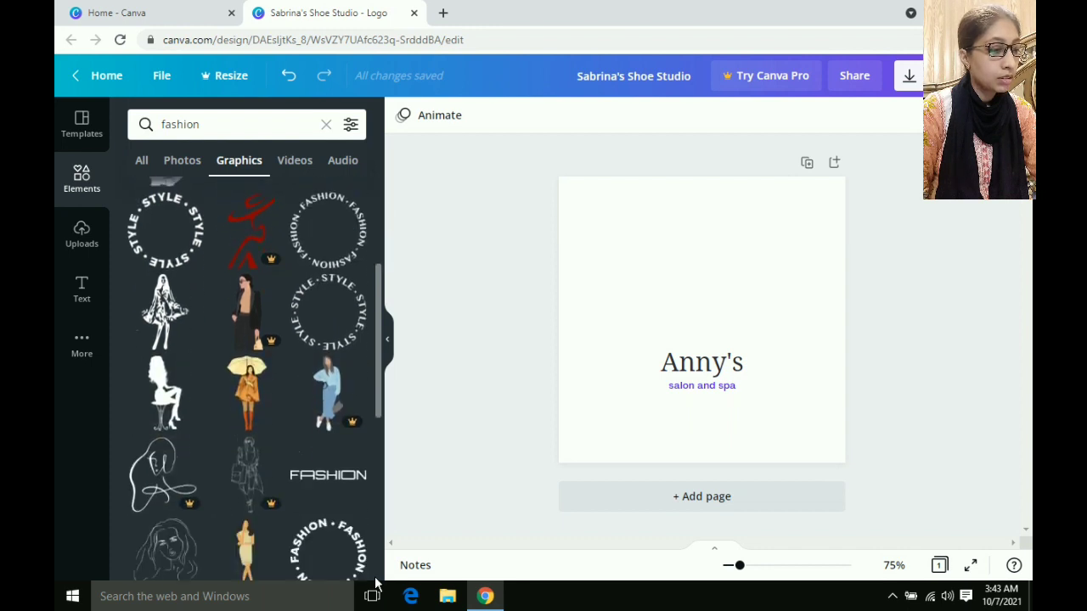
pyautogui.scroll(-2, 374, 578)
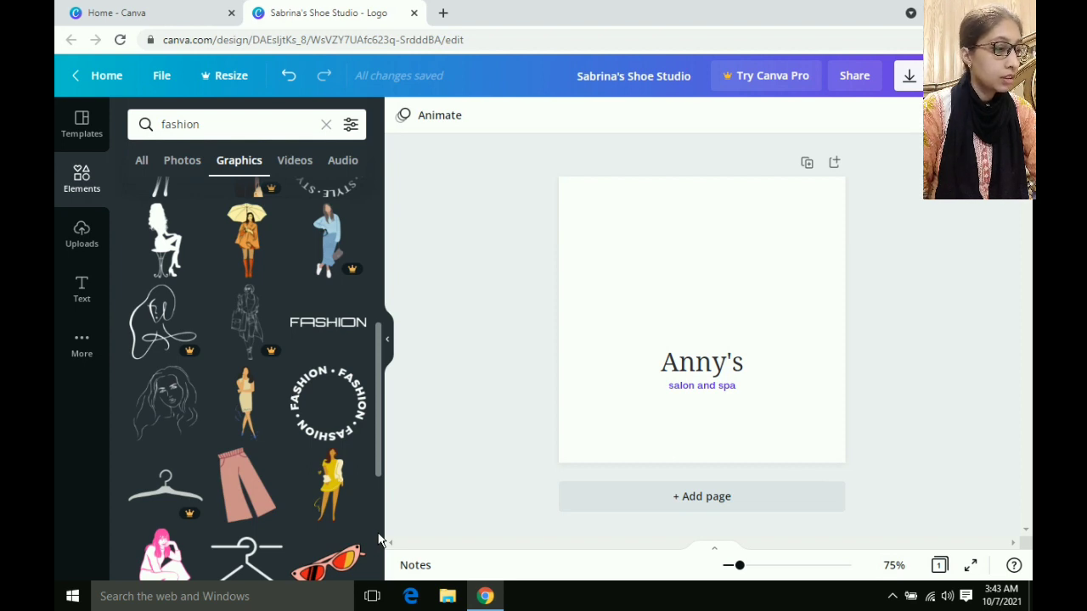
pyautogui.scroll(-4, 380, 540)
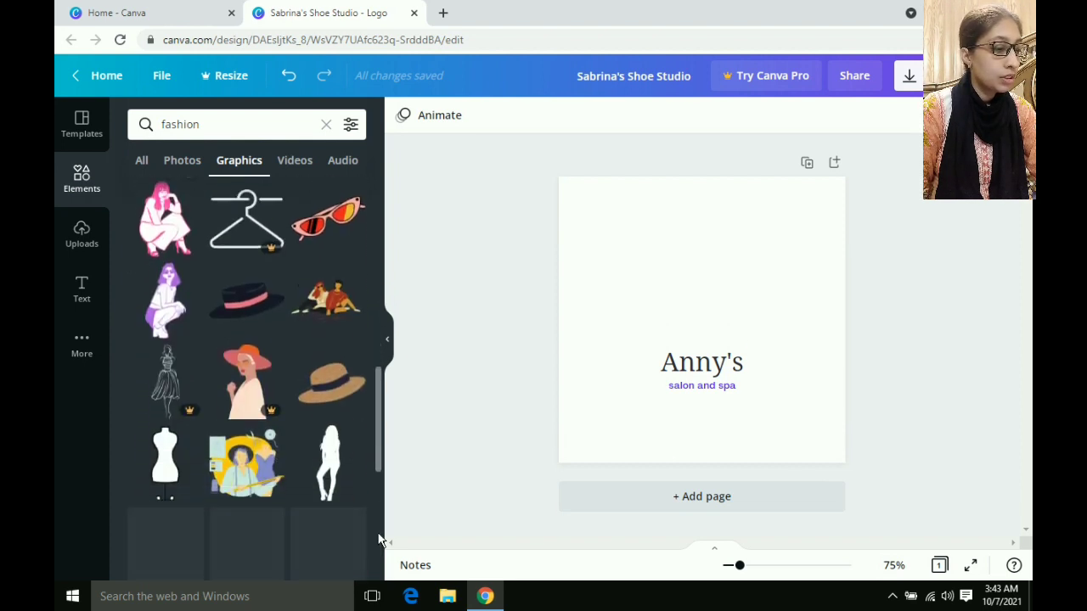
pyautogui.scroll(-4, 380, 540)
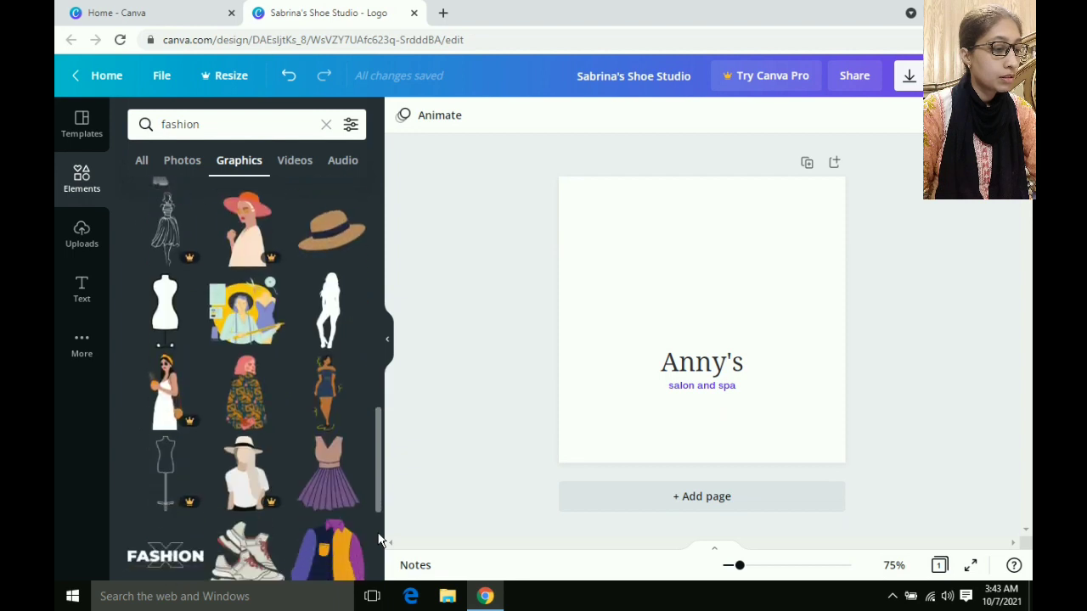
pyautogui.scroll(-4, 379, 540)
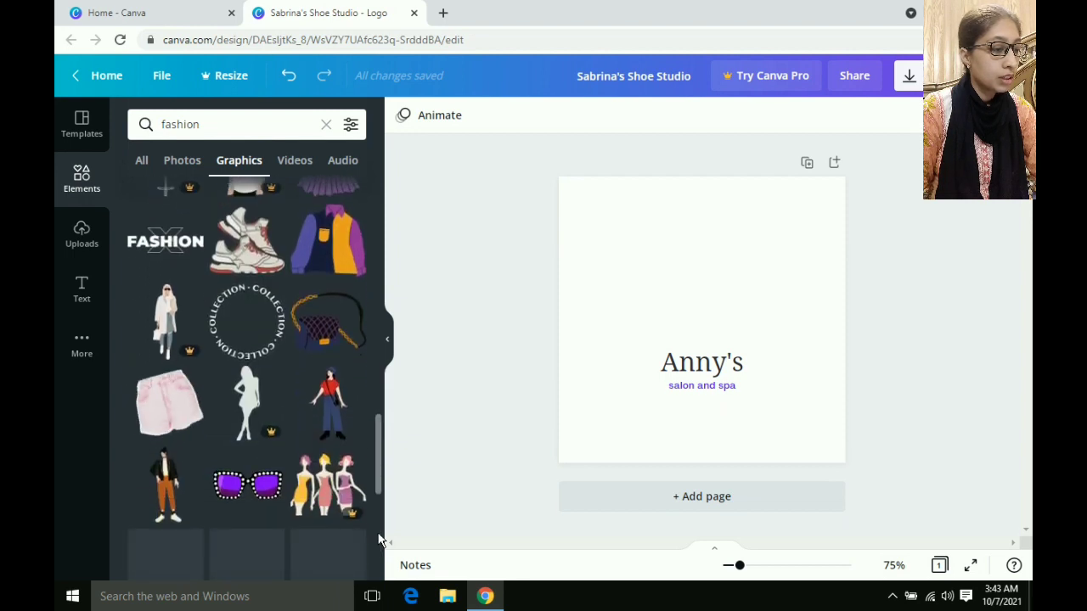
pyautogui.scroll(-2, 380, 540)
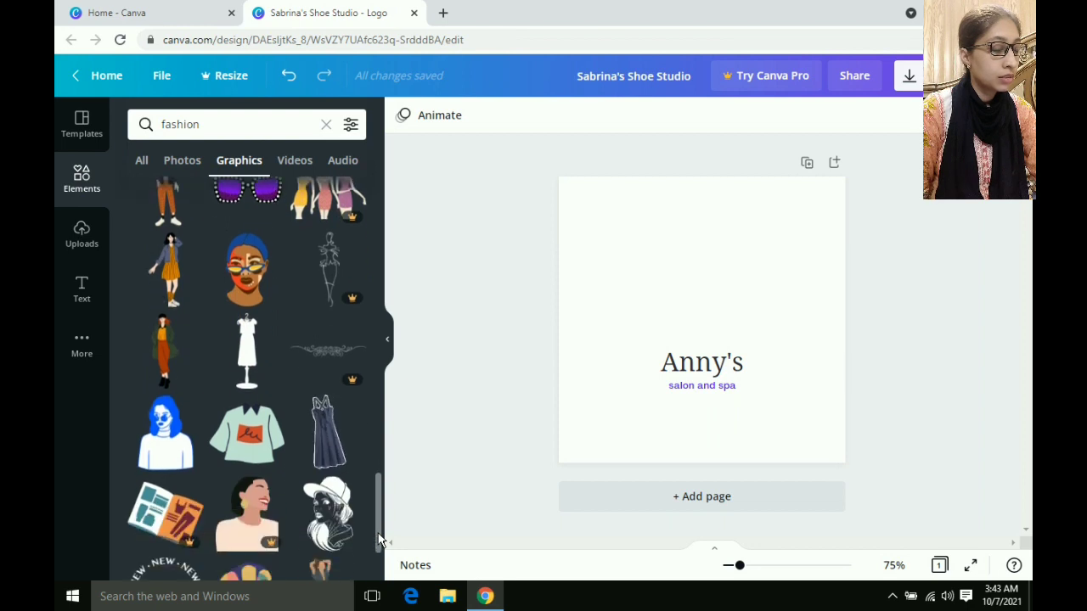
# Step: Replace the fashion search with "salon" and choose the suggested search "beauty salon"
pyautogui.click(214, 124)
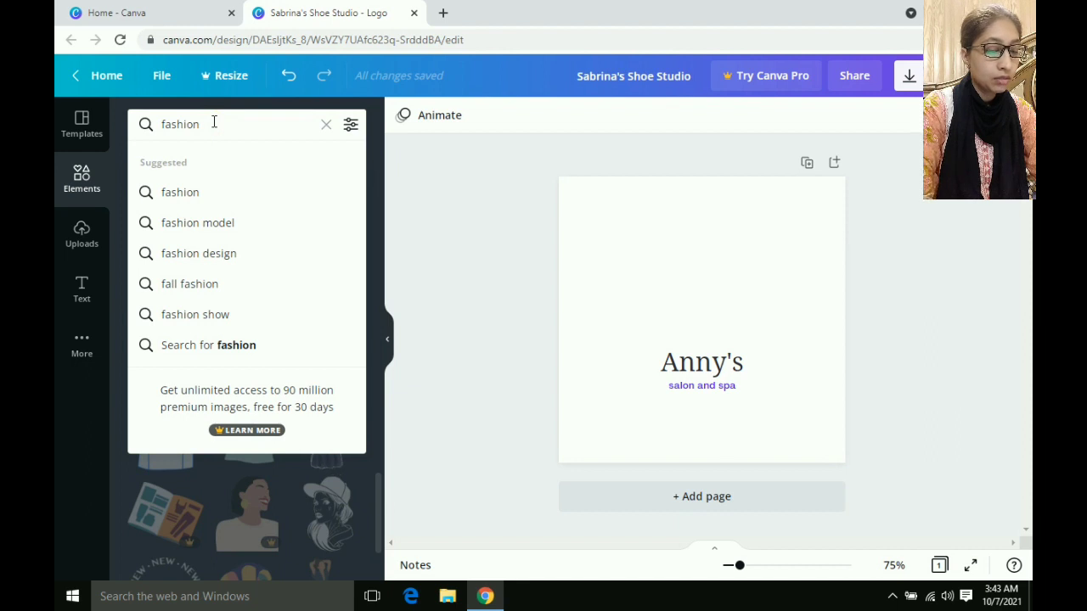
pyautogui.press('BackSpace')
pyautogui.press('BackSpace')
pyautogui.press('BackSpace')
pyautogui.press('BackSpace')
pyautogui.press('BackSpace')
pyautogui.press('BackSpace')
pyautogui.press('BackSpace')
pyautogui.write('s')
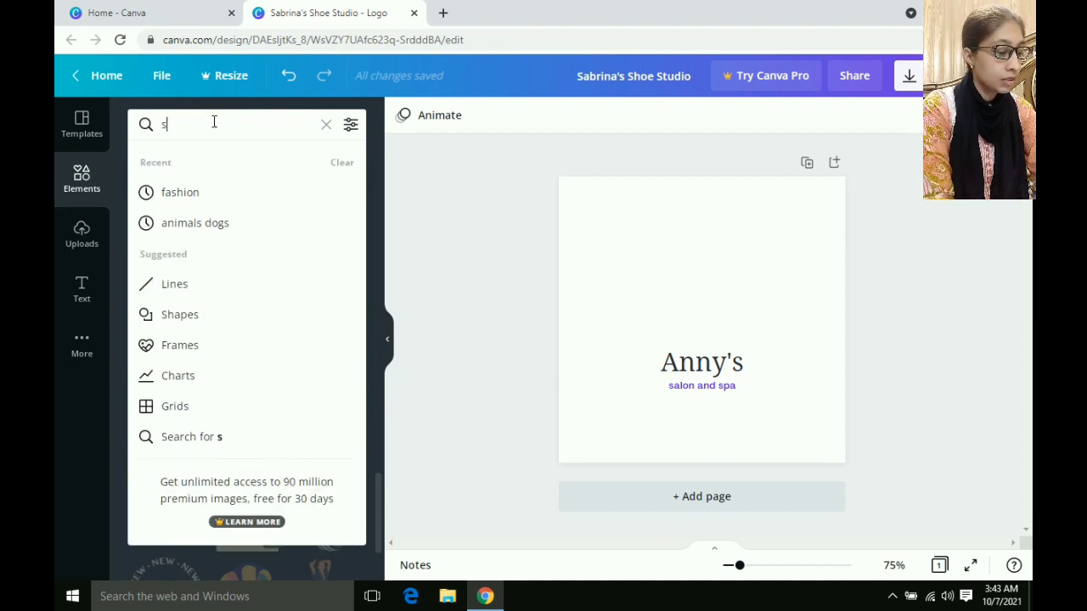
pyautogui.write('alon')
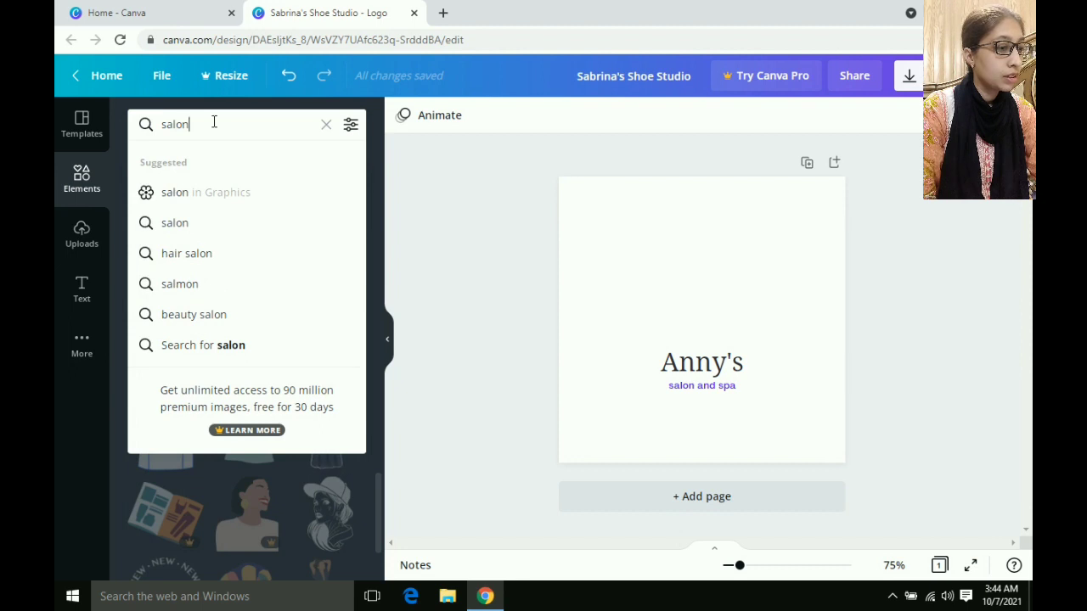
pyautogui.click(194, 315)
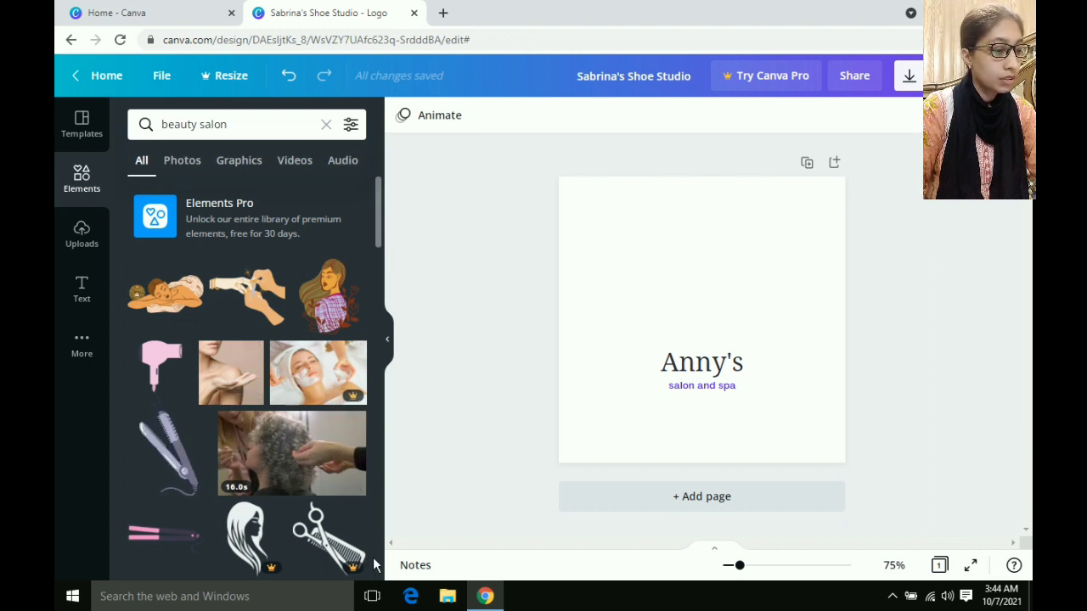
# Step: Place the free facial treatment photo with the green plant in the logo's upper-left area and shrink it to about half the page width
pyautogui.scroll(-1, 373, 565)
pyautogui.scroll(-3, 373, 564)
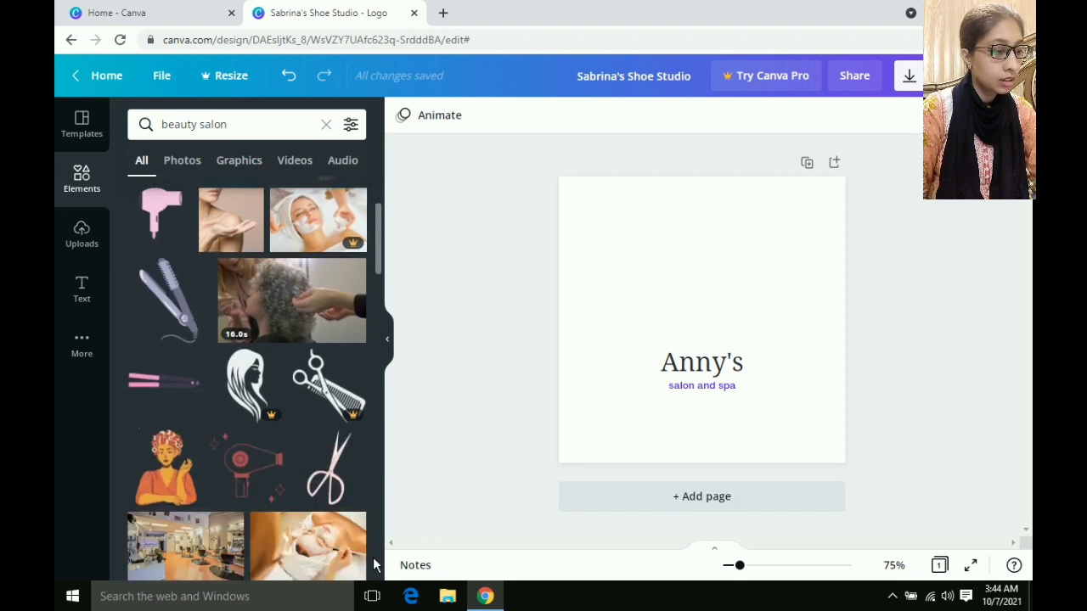
pyautogui.scroll(-4, 374, 564)
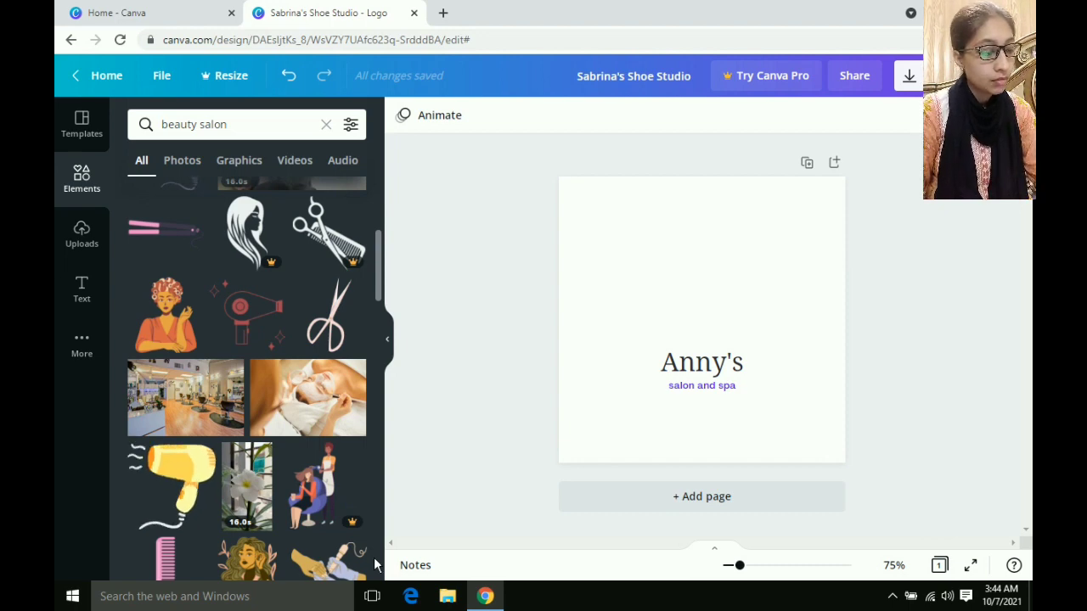
pyautogui.scroll(-4, 379, 573)
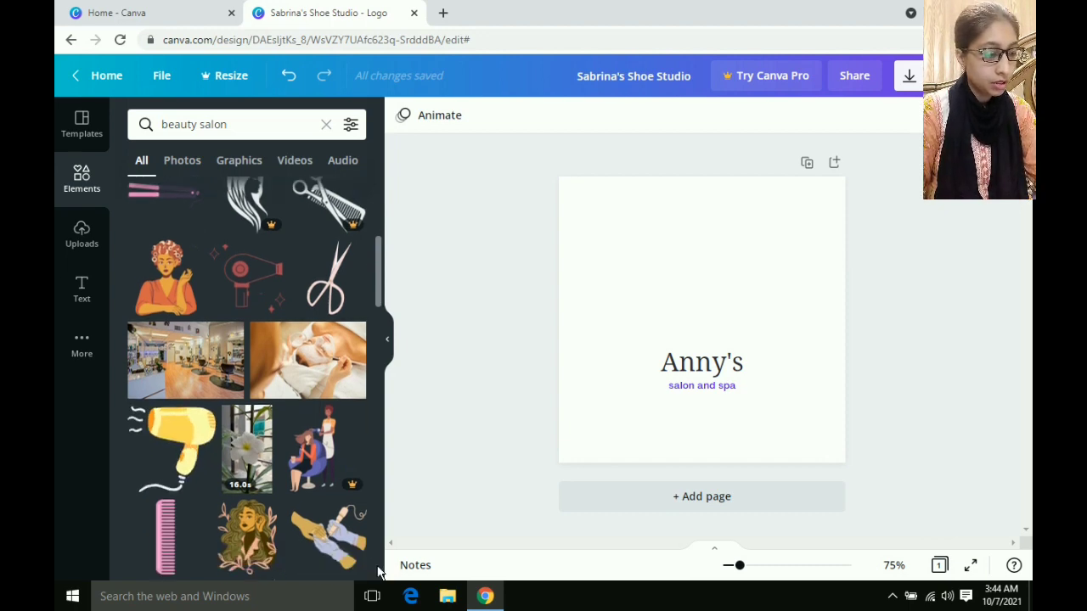
pyautogui.scroll(-2, 380, 573)
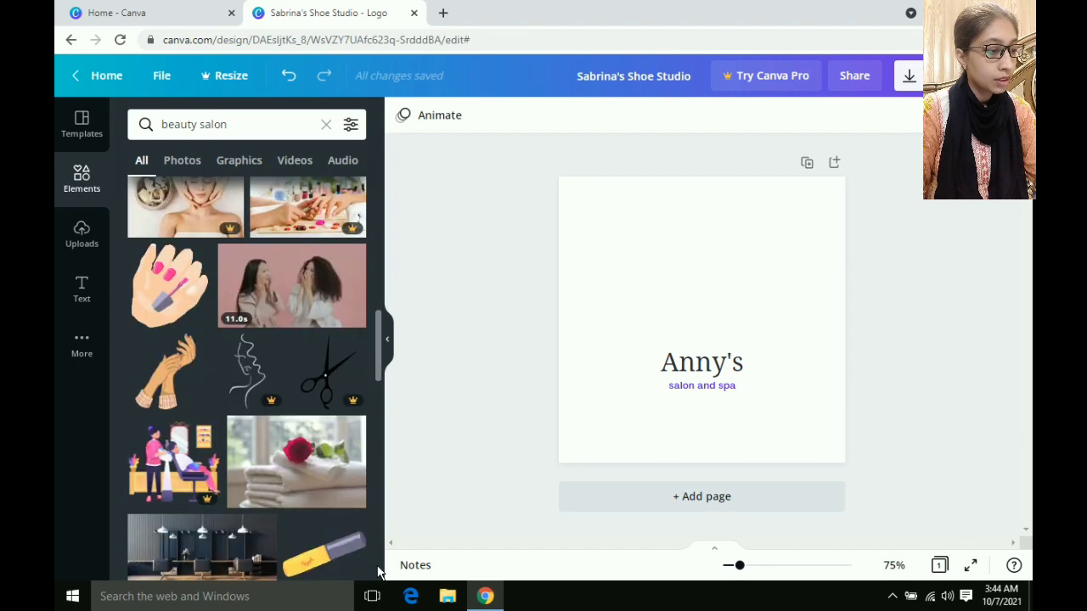
pyautogui.scroll(-4, 379, 574)
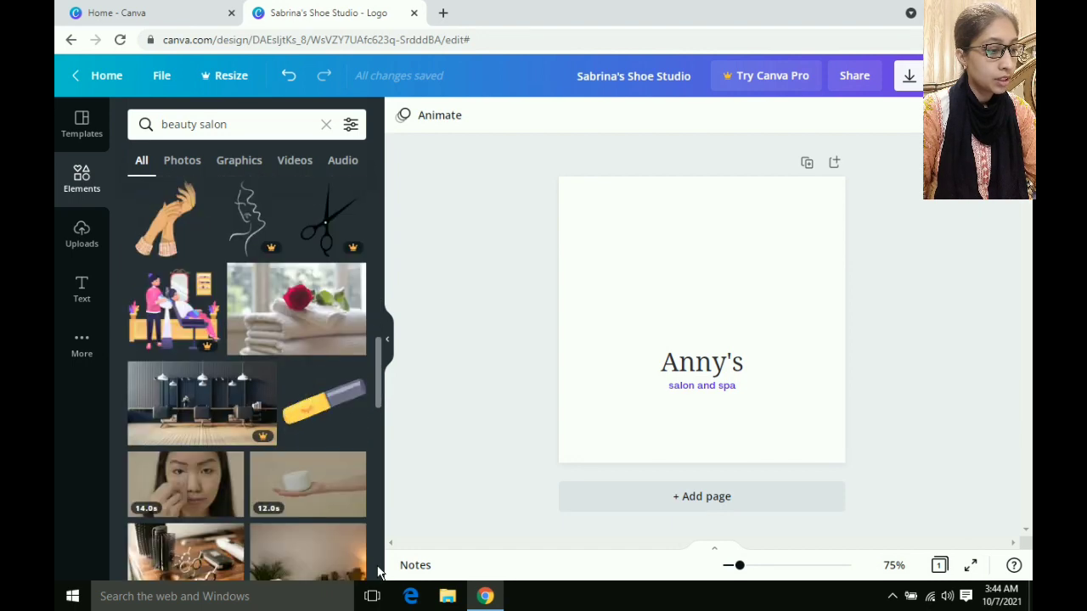
pyautogui.scroll(-2, 379, 573)
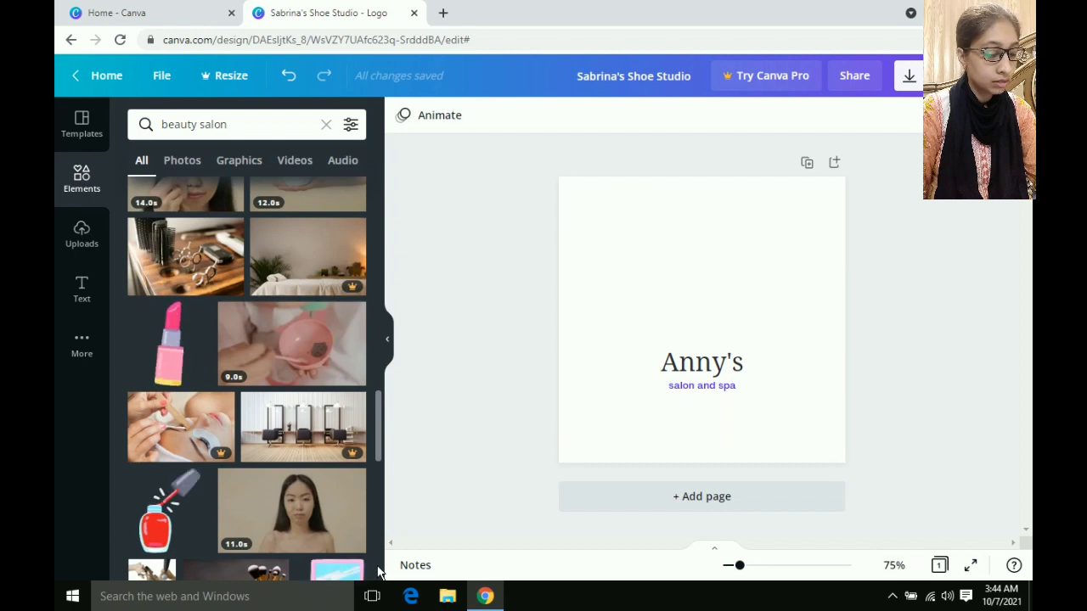
pyautogui.scroll(-3, 380, 573)
pyautogui.scroll(-1, 379, 573)
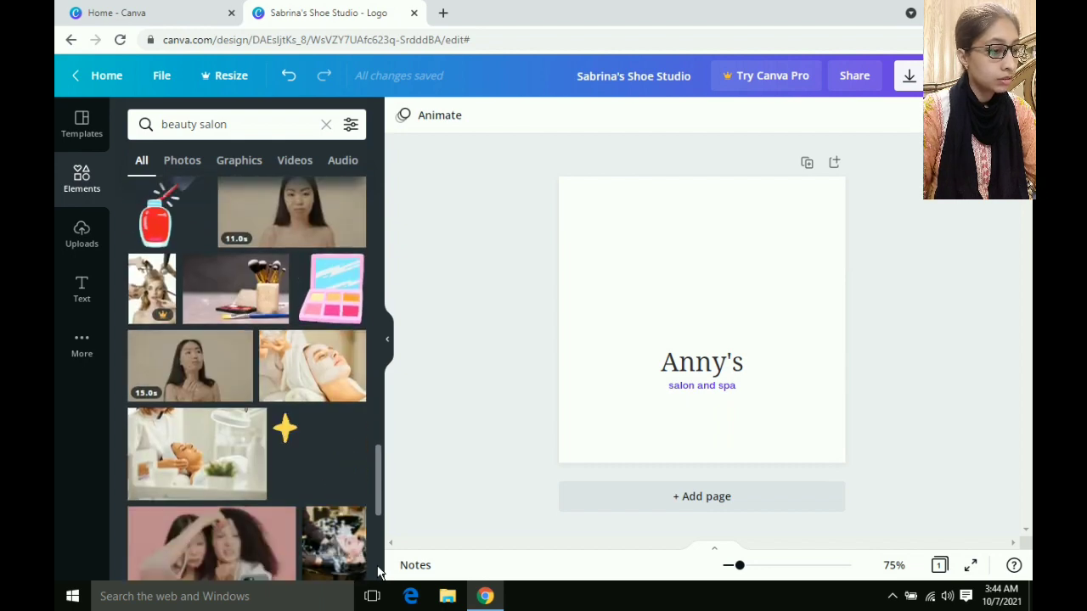
pyautogui.scroll(-3, 379, 573)
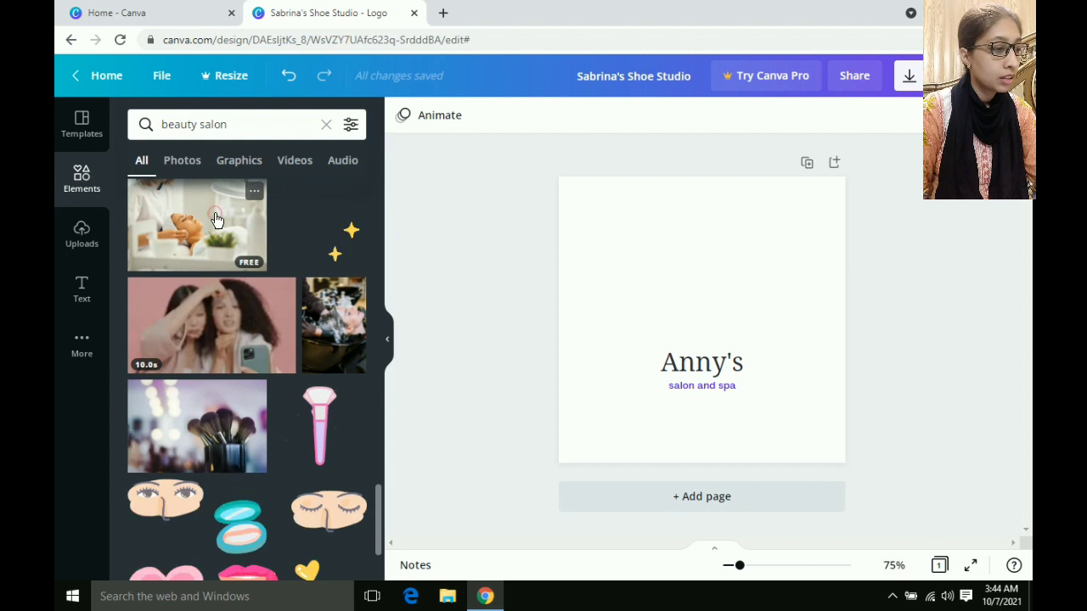
pyautogui.moveTo(216, 220); pyautogui.dragTo(626, 218)
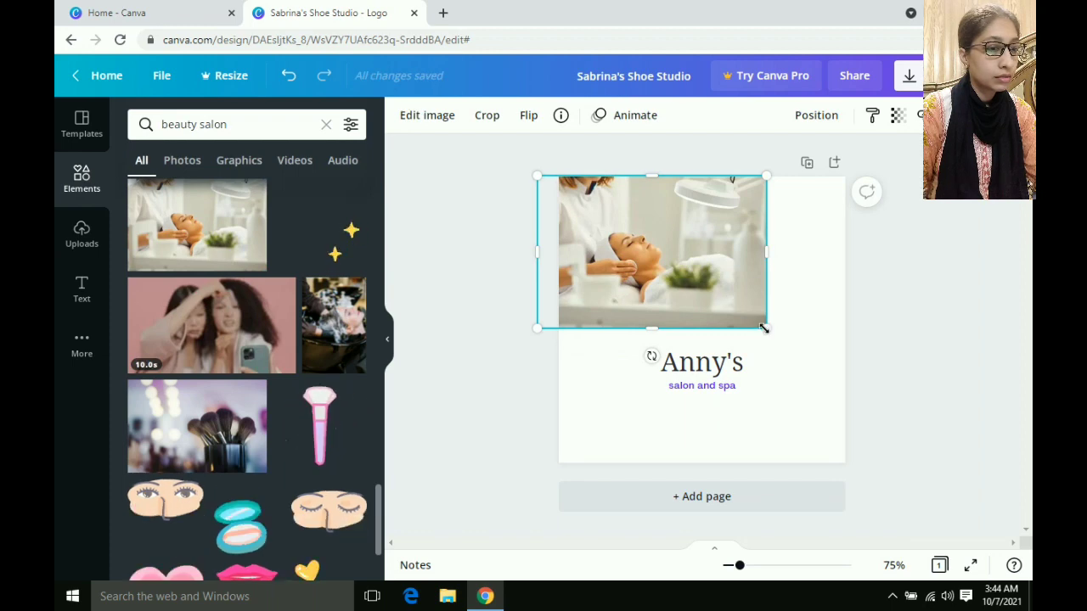
pyautogui.moveTo(764, 328); pyautogui.dragTo(702, 283)
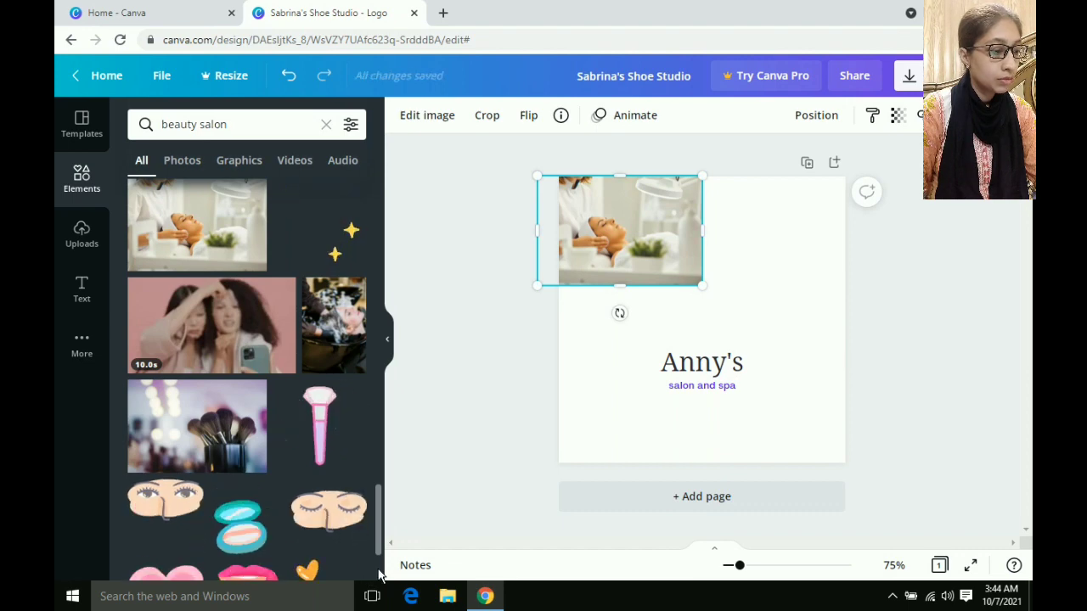
# Step: Look through the remaining beauty salon results for a better free image, and return to the start of the list
pyautogui.scroll(-1, 378, 577)
pyautogui.scroll(-5, 379, 576)
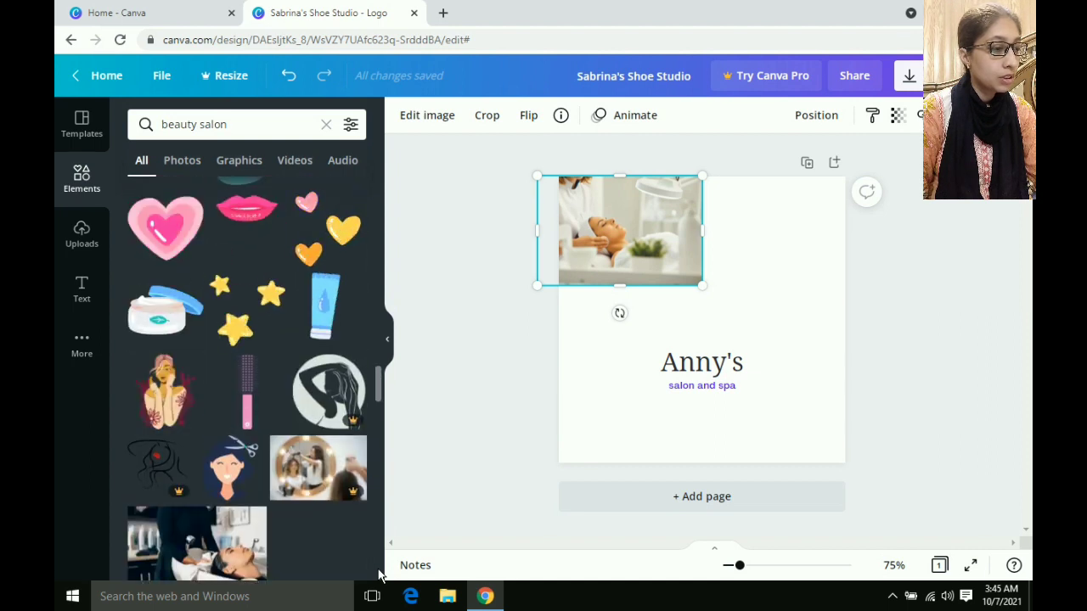
pyautogui.scroll(-3, 380, 575)
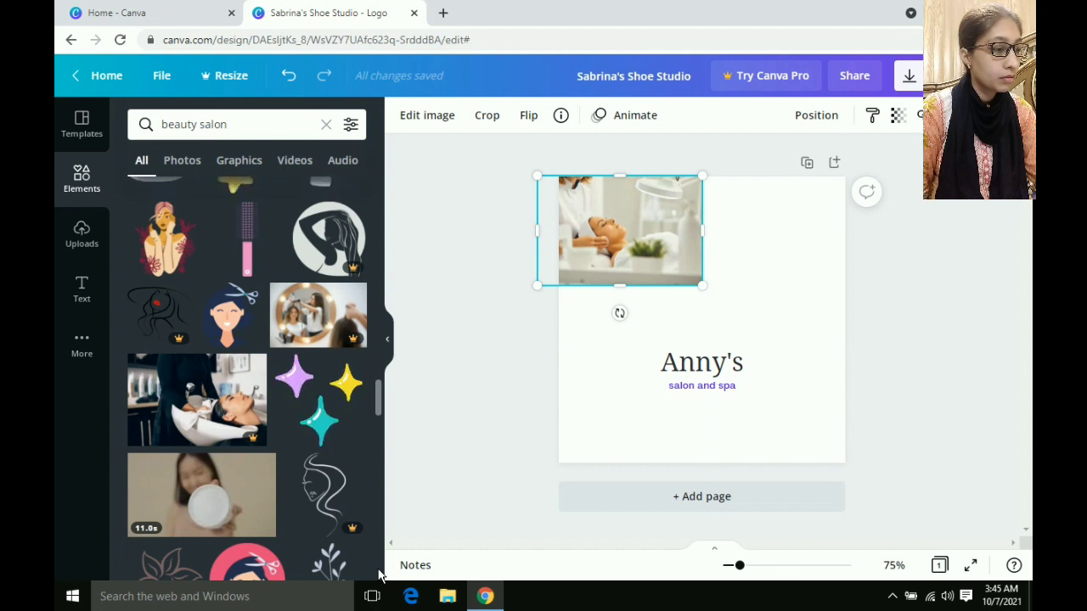
pyautogui.scroll(-2, 380, 576)
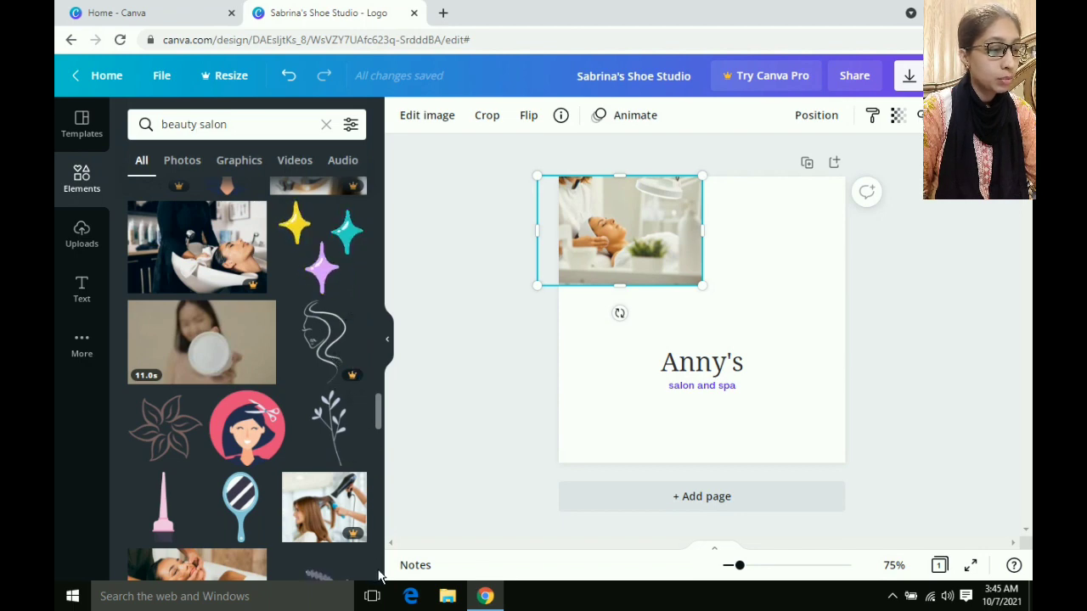
pyautogui.scroll(-5, 381, 575)
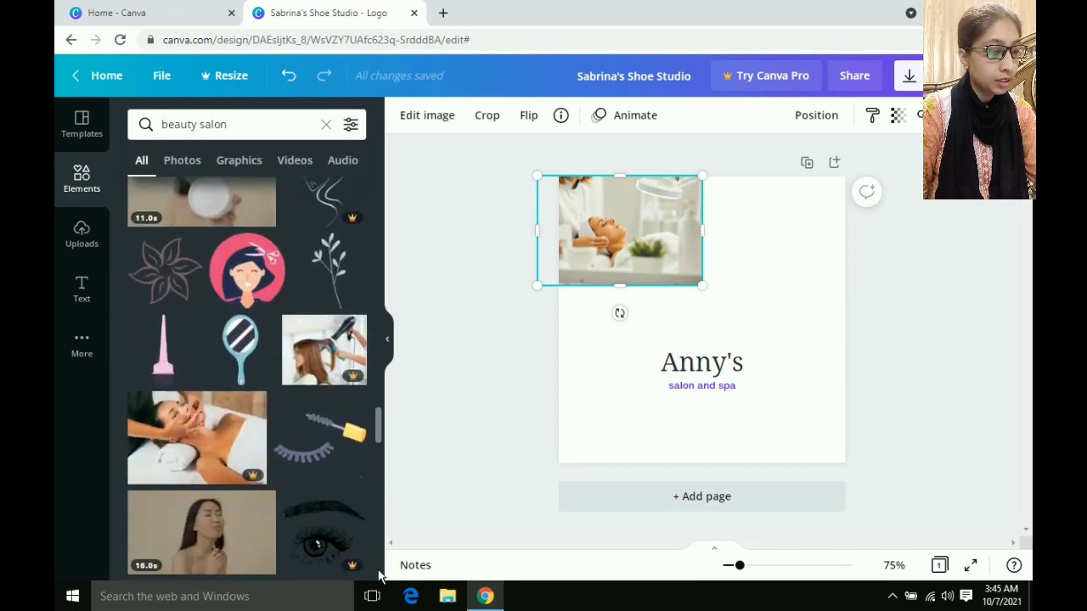
pyautogui.scroll(-4, 380, 576)
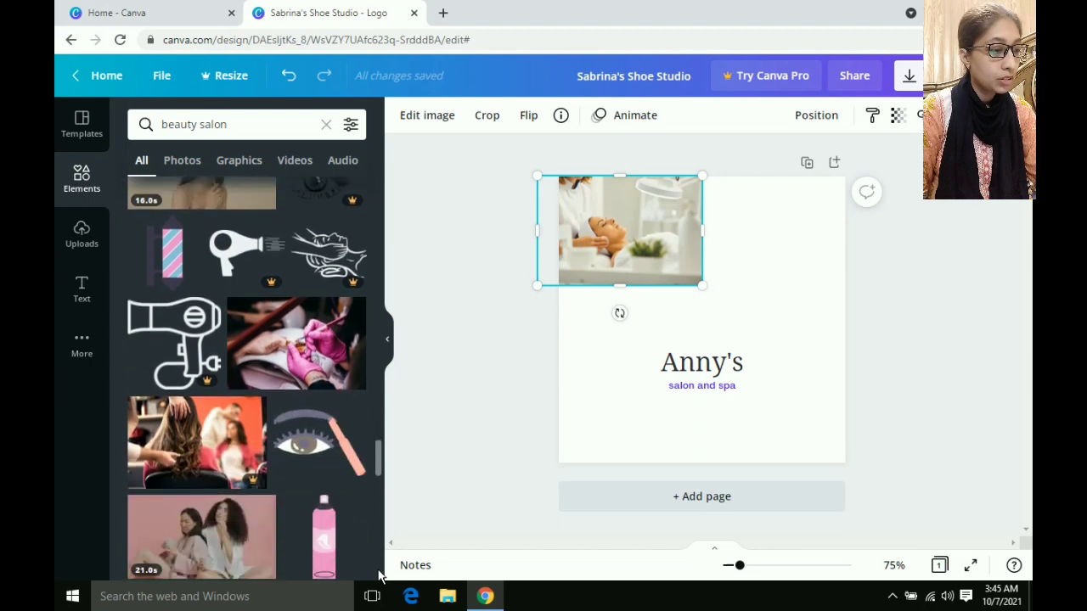
pyautogui.scroll(-4, 380, 575)
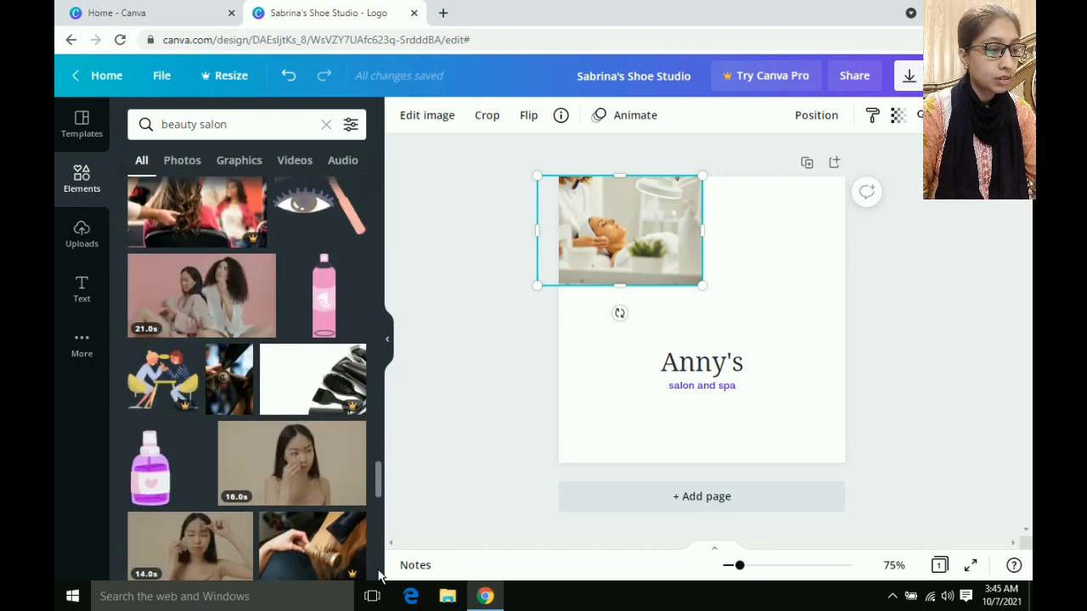
pyautogui.scroll(-1, 380, 575)
pyautogui.scroll(-1, 380, 575)
pyautogui.scroll(-1, 380, 576)
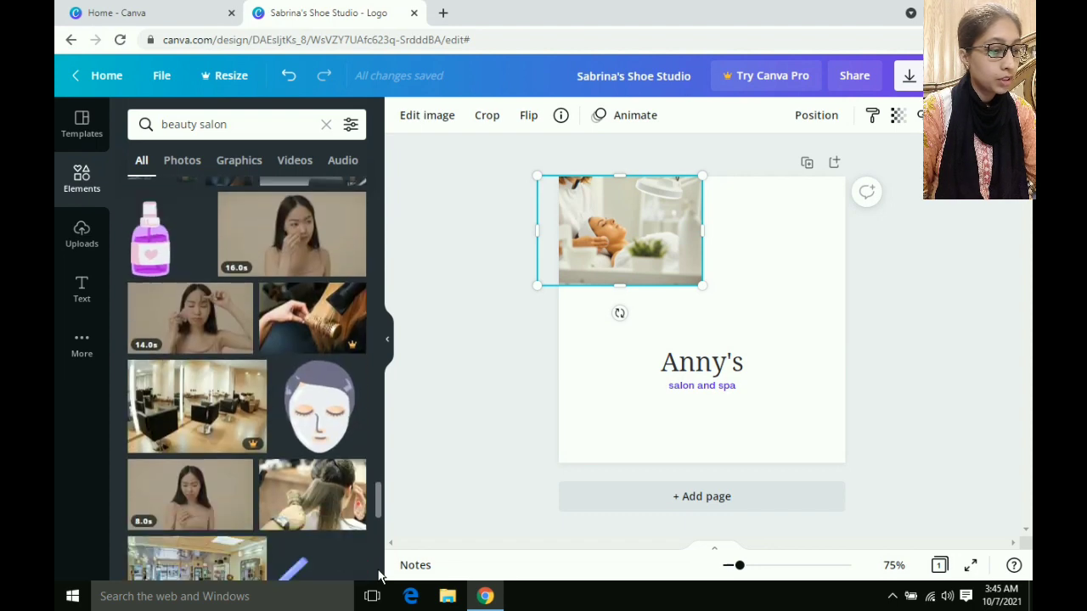
pyautogui.scroll(-3, 381, 576)
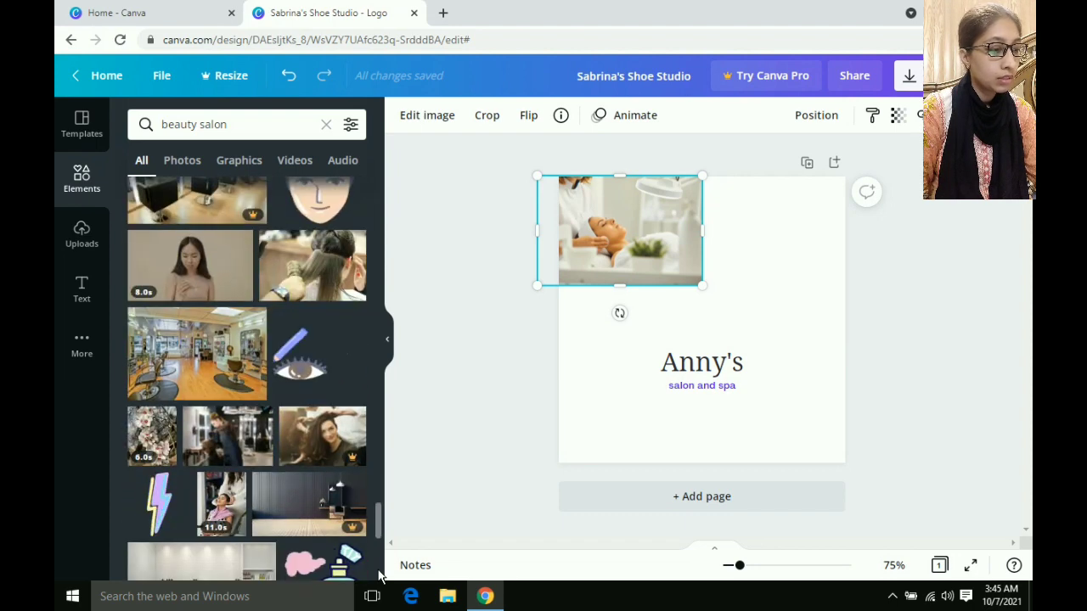
pyautogui.scroll(-2, 380, 576)
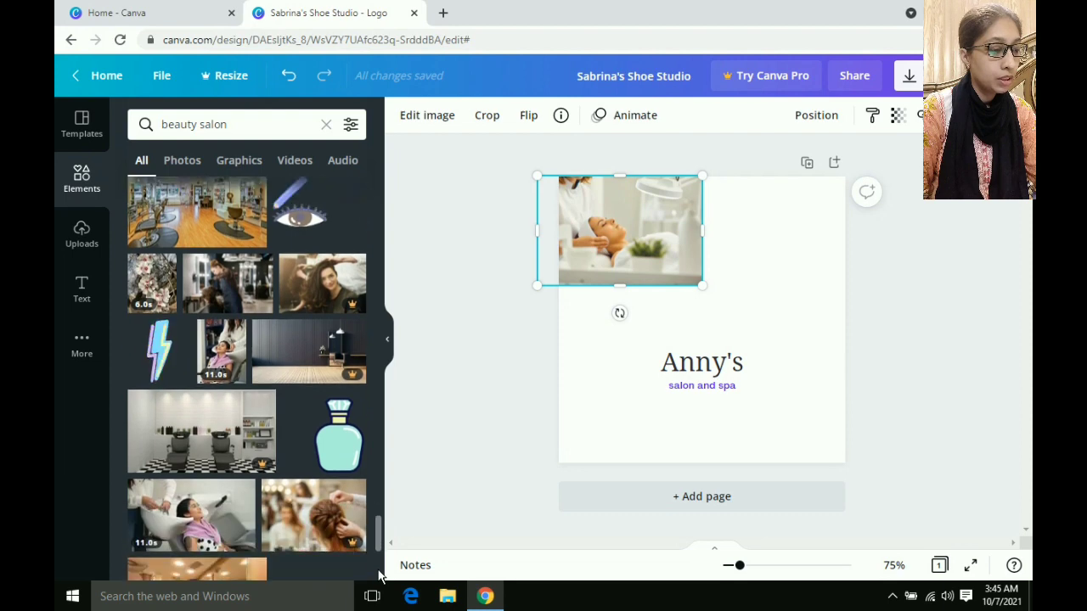
pyautogui.scroll(-4, 380, 576)
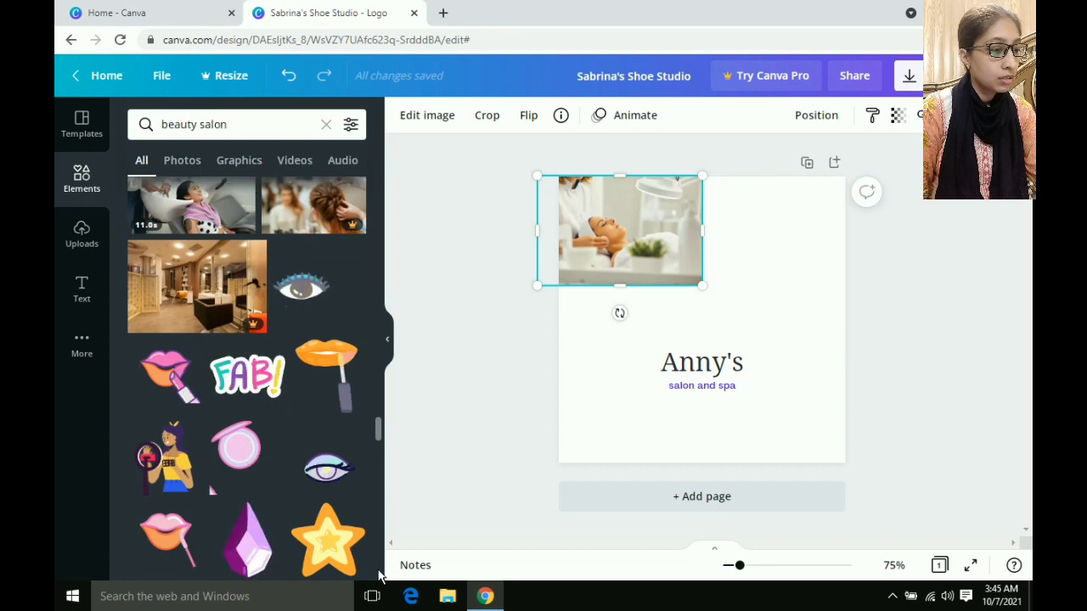
pyautogui.scroll(5, 370, 376)
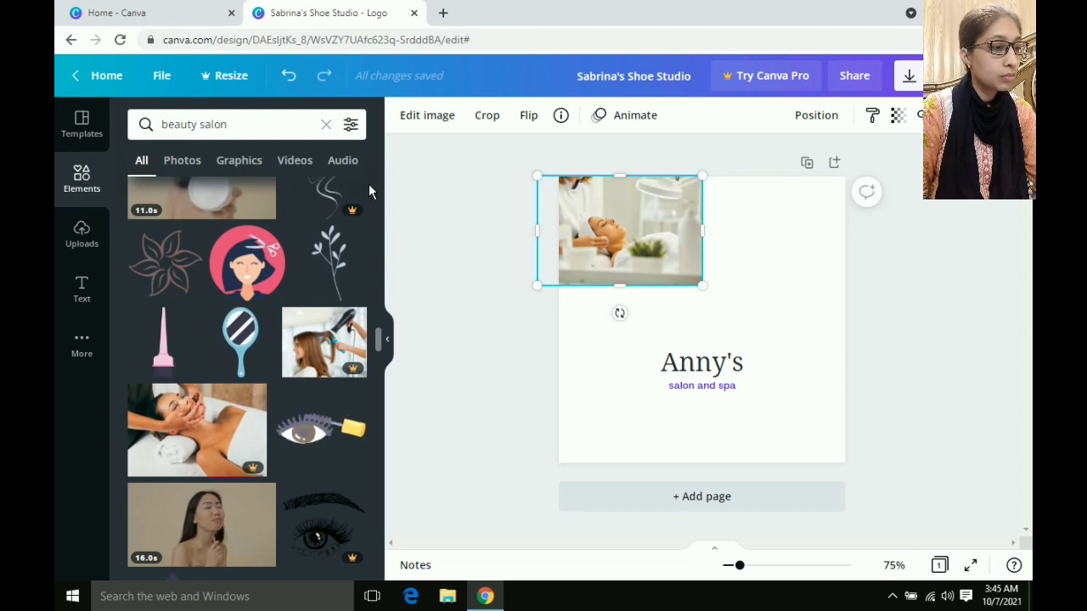
pyautogui.scroll(4, 368, 184)
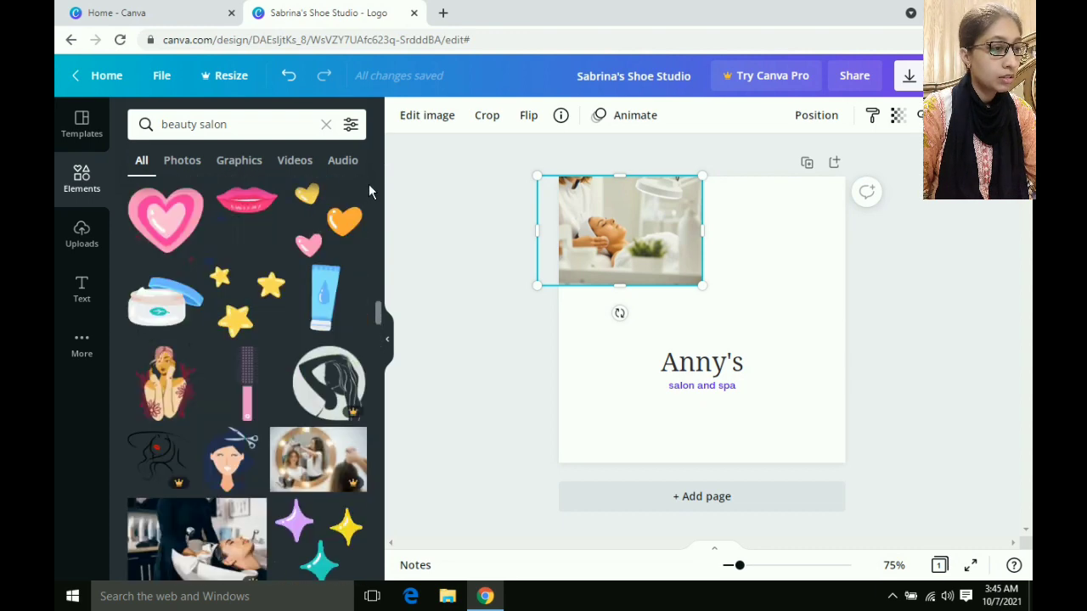
pyautogui.scroll(4, 368, 183)
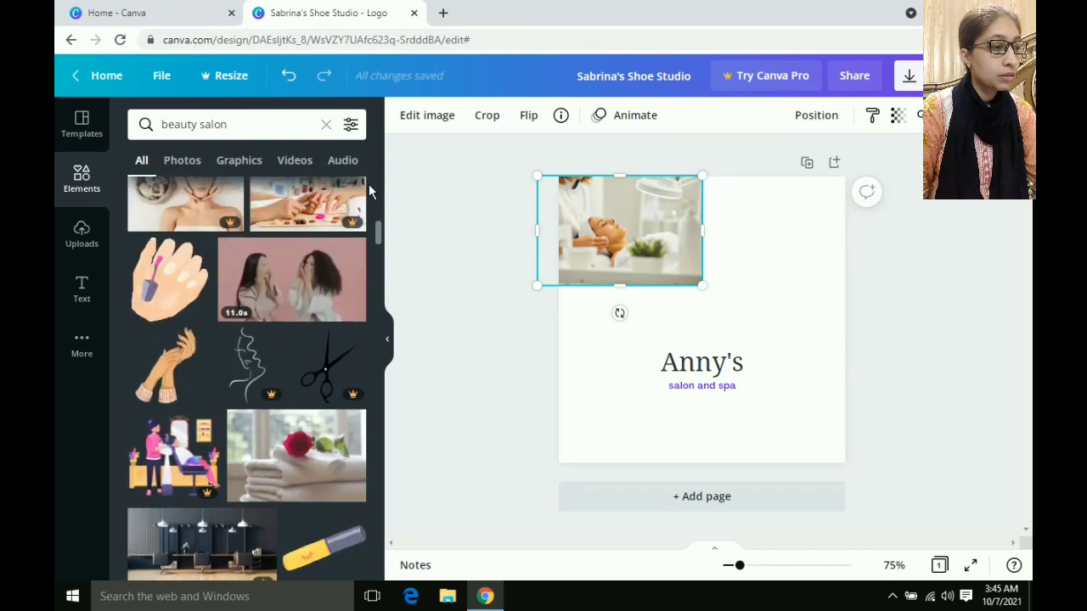
pyautogui.scroll(3, 369, 183)
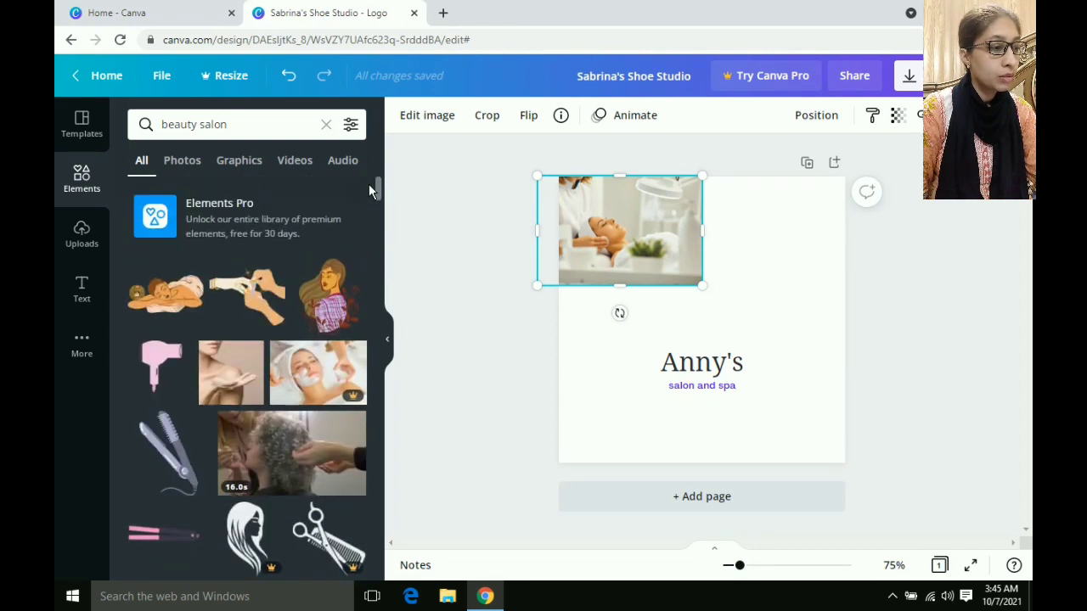
# Step: Add the free manicure hands graphic at the logo page's upper right and the long-haired woman in the plaid shirt at its lower left
pyautogui.moveTo(333, 280)
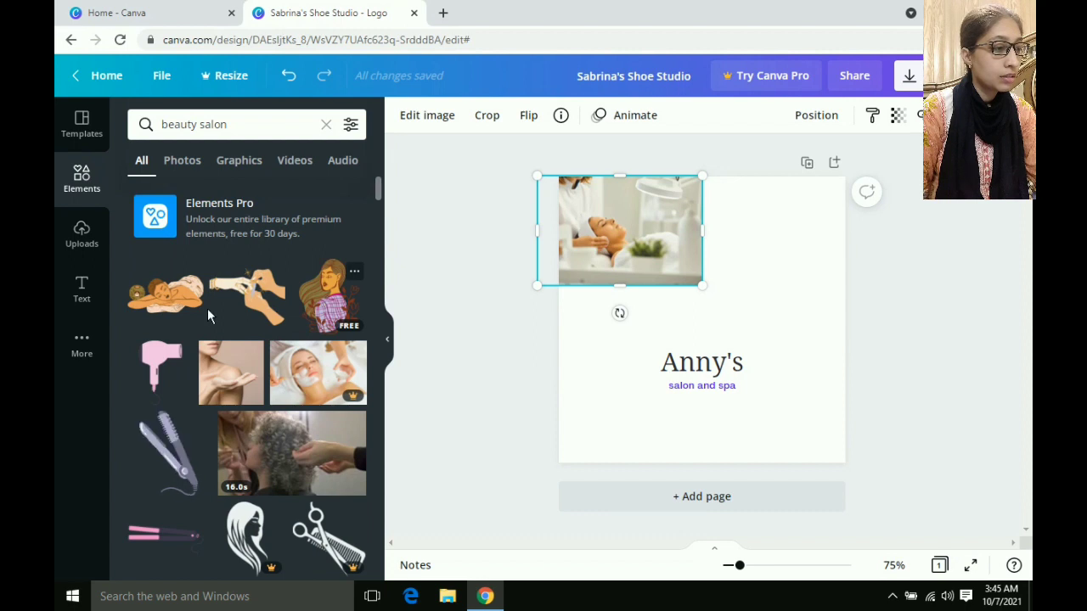
pyautogui.moveTo(249, 295)
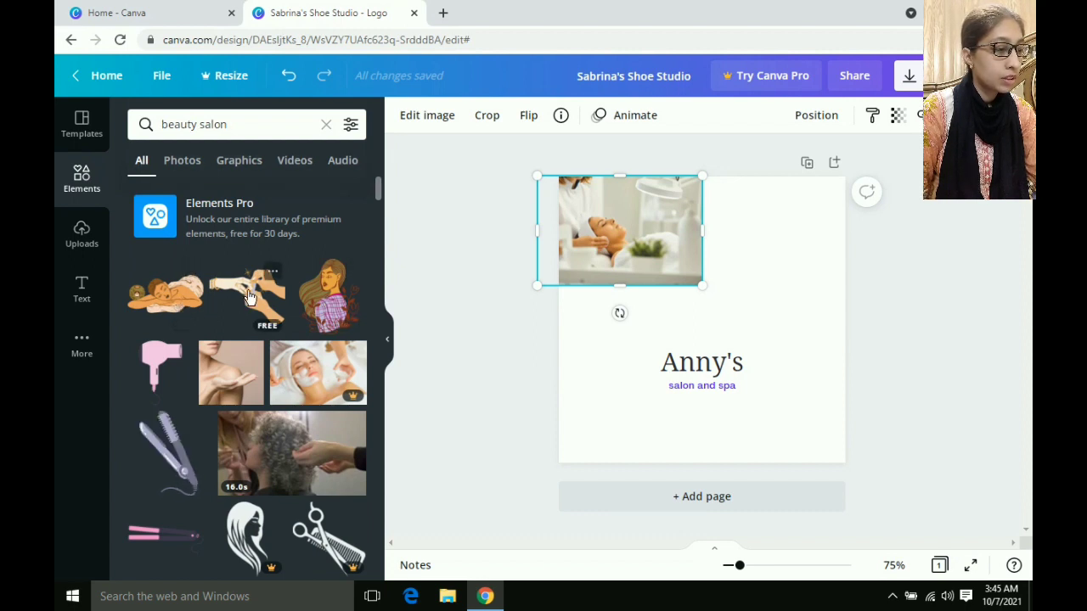
pyautogui.moveTo(248, 295); pyautogui.dragTo(740, 236)
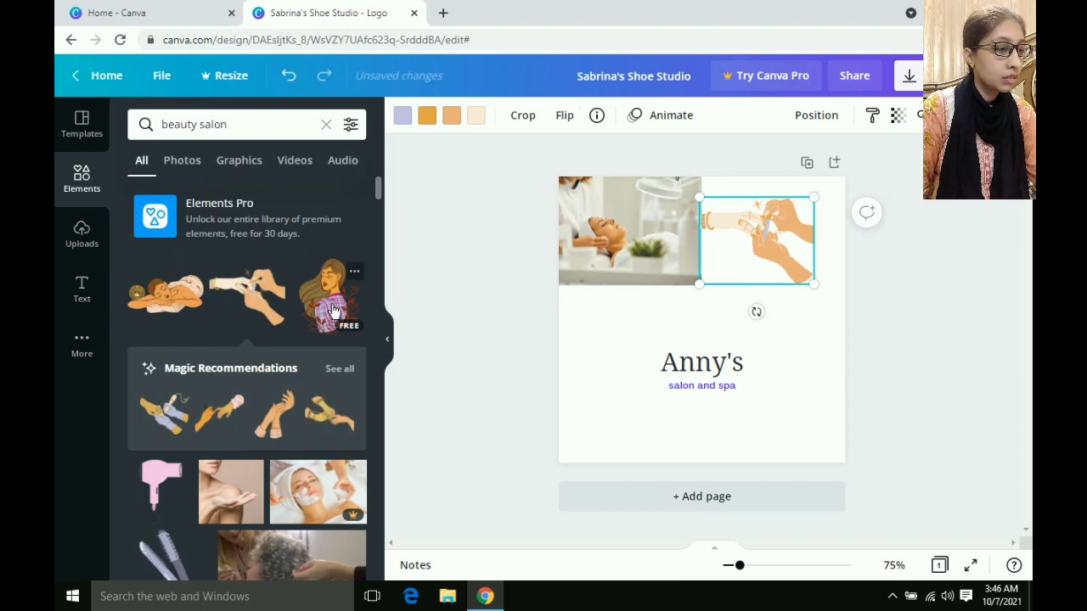
pyautogui.moveTo(334, 312); pyautogui.dragTo(585, 376)
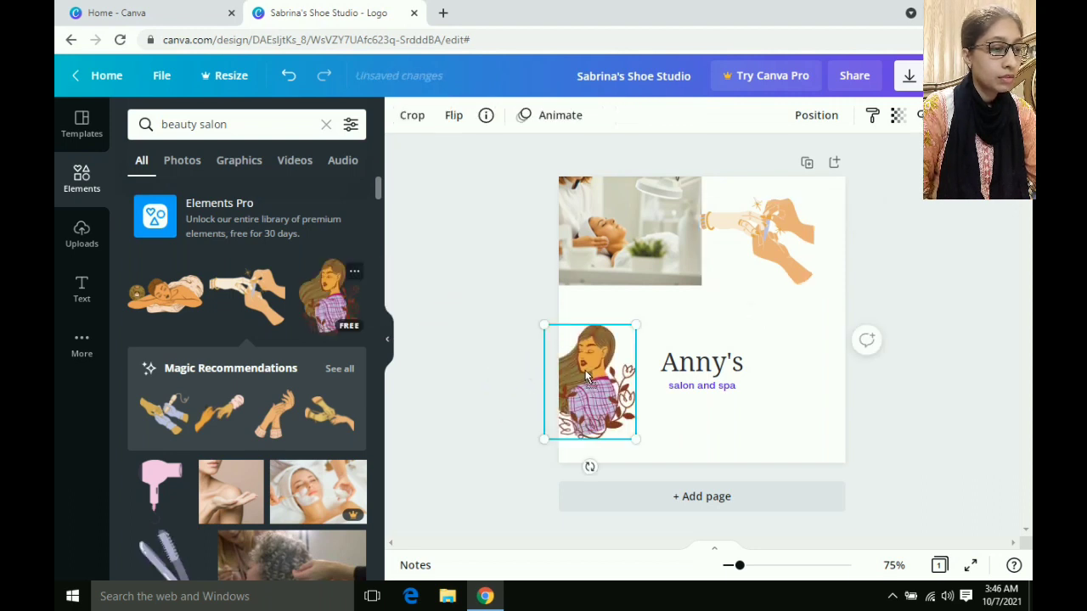
# Step: Show all recommendations similar to the long-haired woman and place the free line-art woman with the flower beside the Anny's text
pyautogui.click(338, 370)
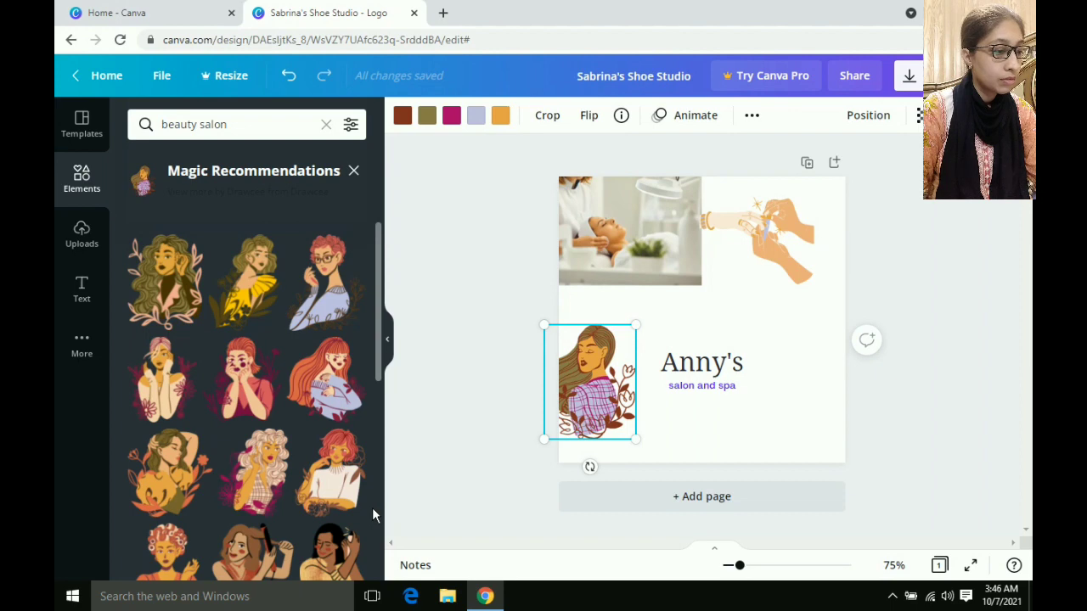
pyautogui.scroll(-5, 372, 507)
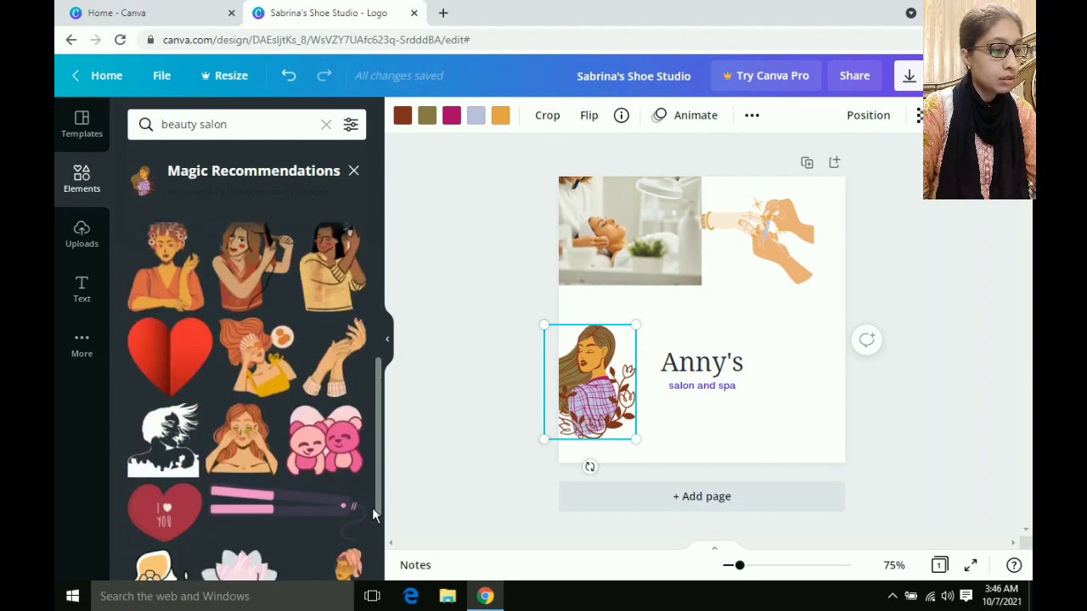
pyautogui.scroll(-1, 372, 507)
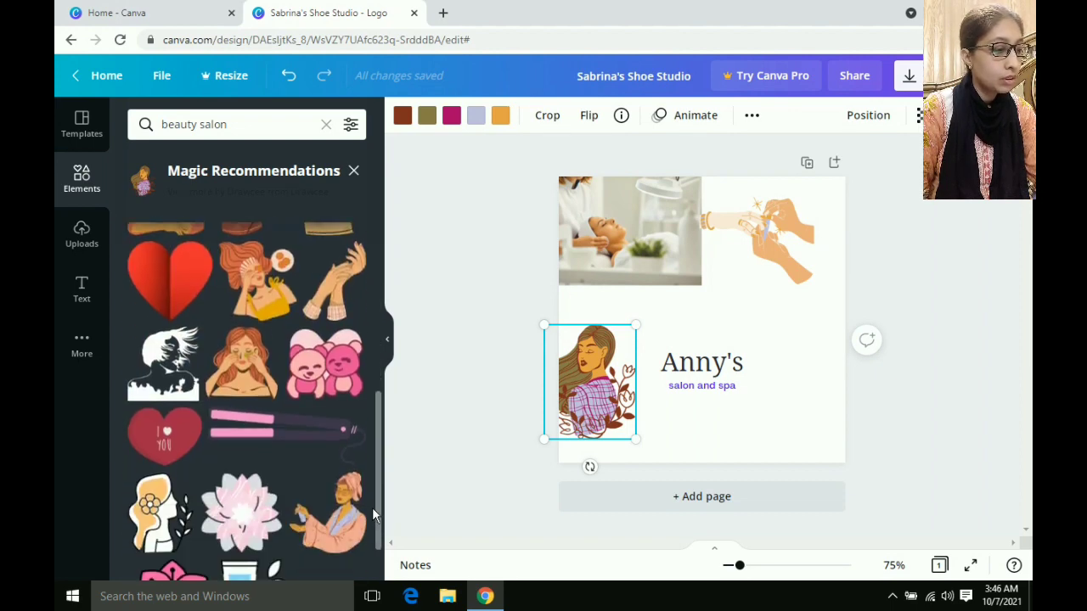
pyautogui.scroll(-1, 372, 508)
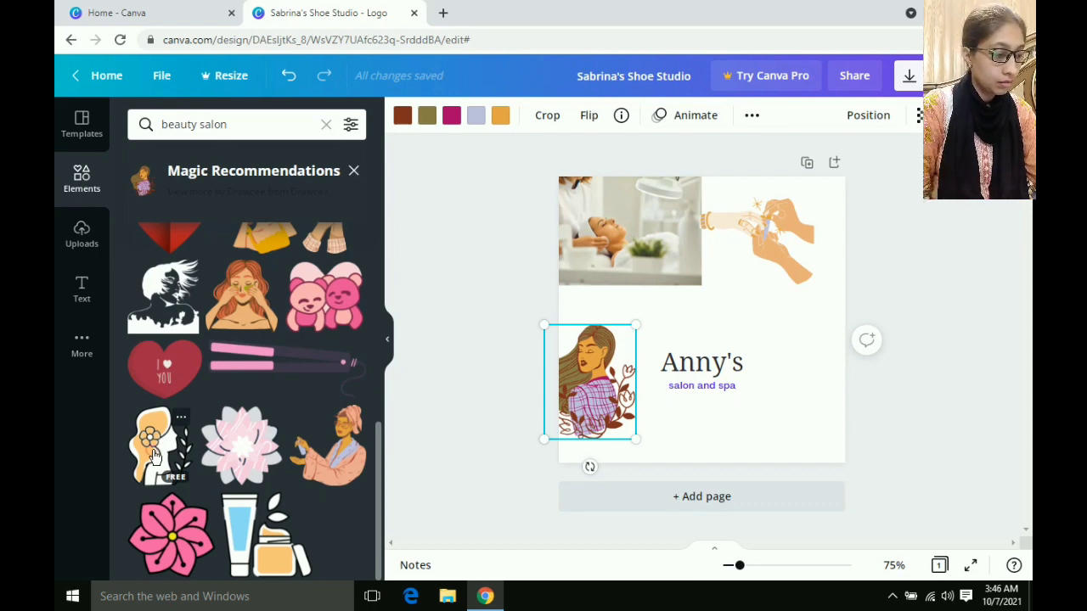
pyautogui.moveTo(153, 456); pyautogui.dragTo(454, 391)
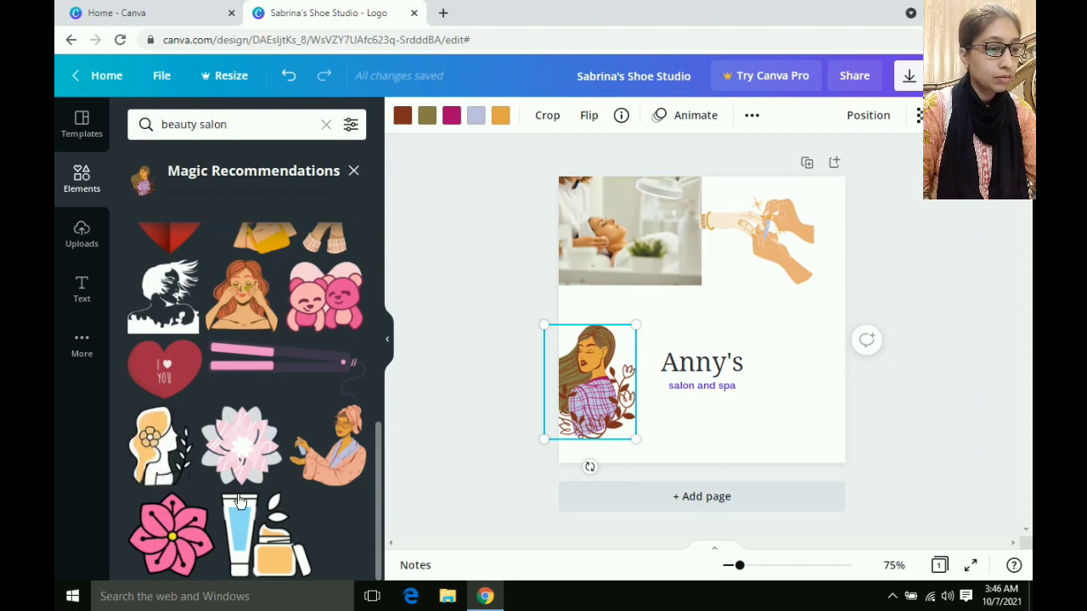
pyautogui.moveTo(155, 456); pyautogui.dragTo(790, 380)
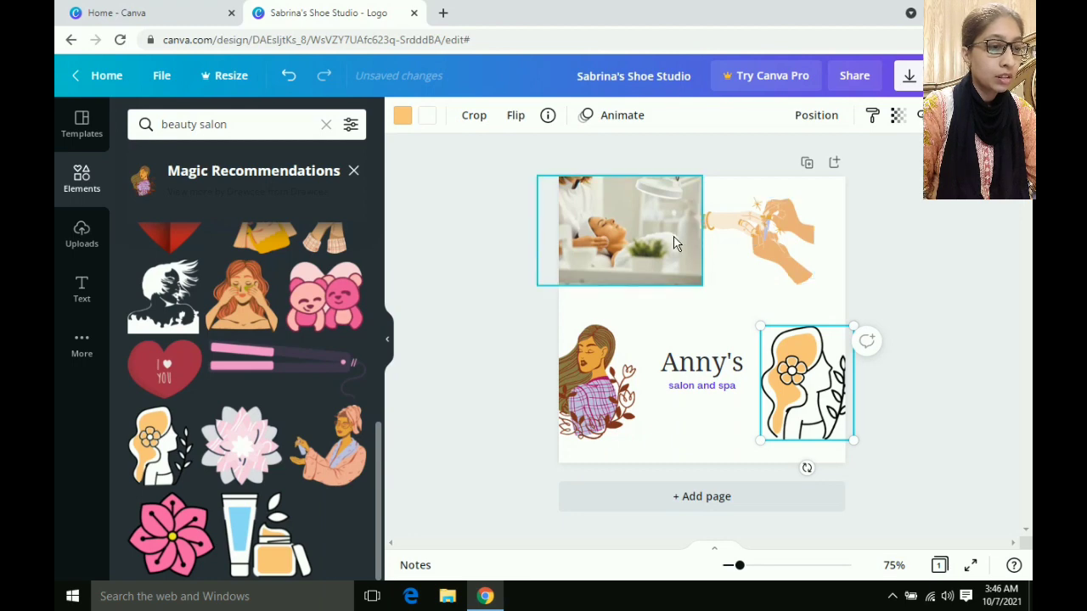
# Step: Shrink the facial treatment photo slightly and move it fully inside the page's upper-left area
pyautogui.click(674, 242)
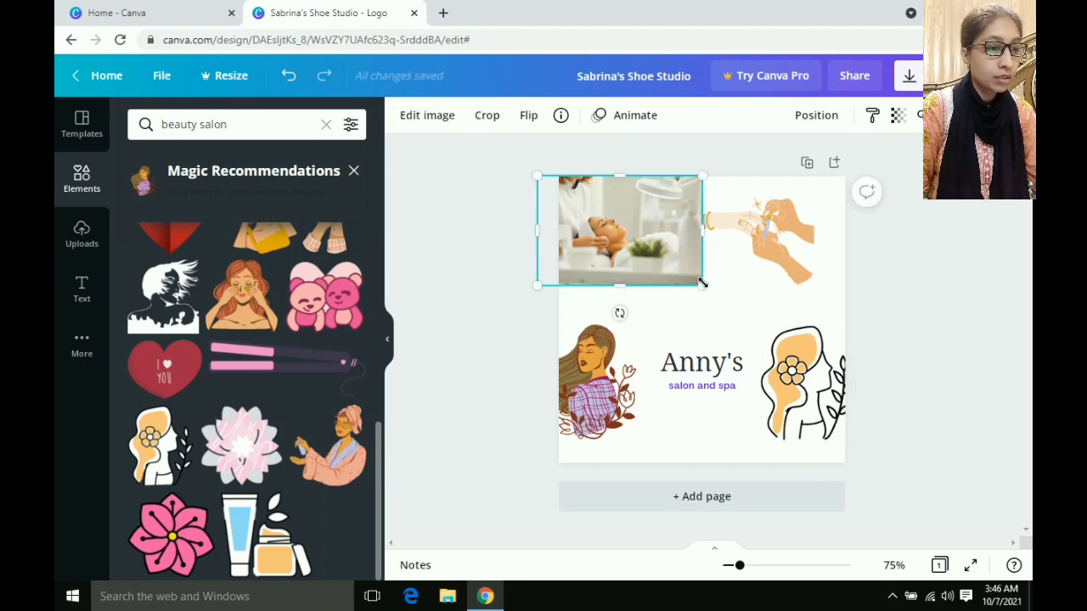
pyautogui.moveTo(702, 280); pyautogui.dragTo(669, 262)
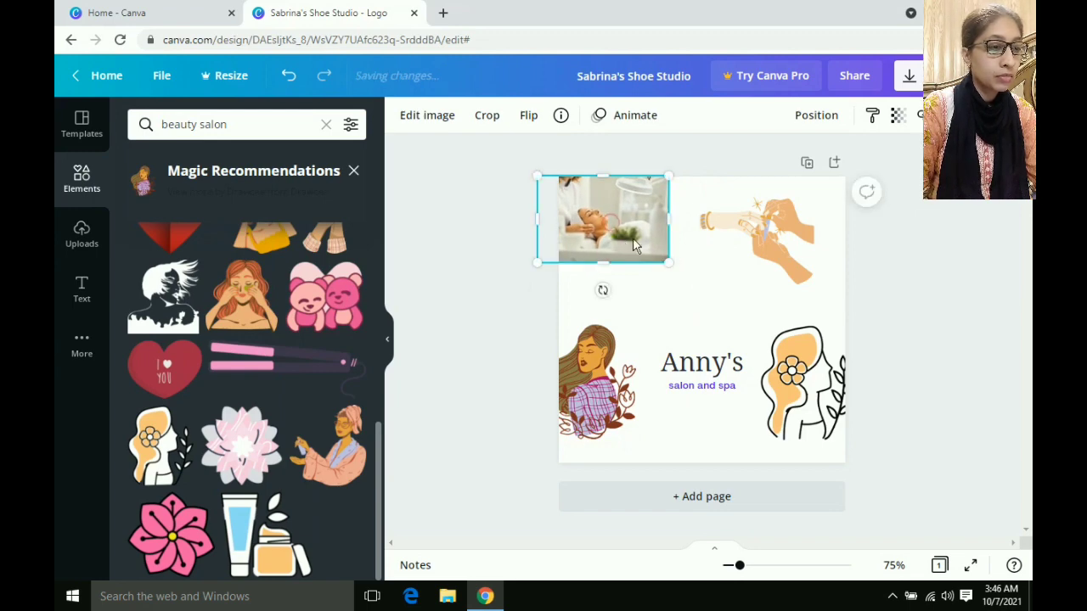
pyautogui.moveTo(611, 222); pyautogui.dragTo(645, 250)
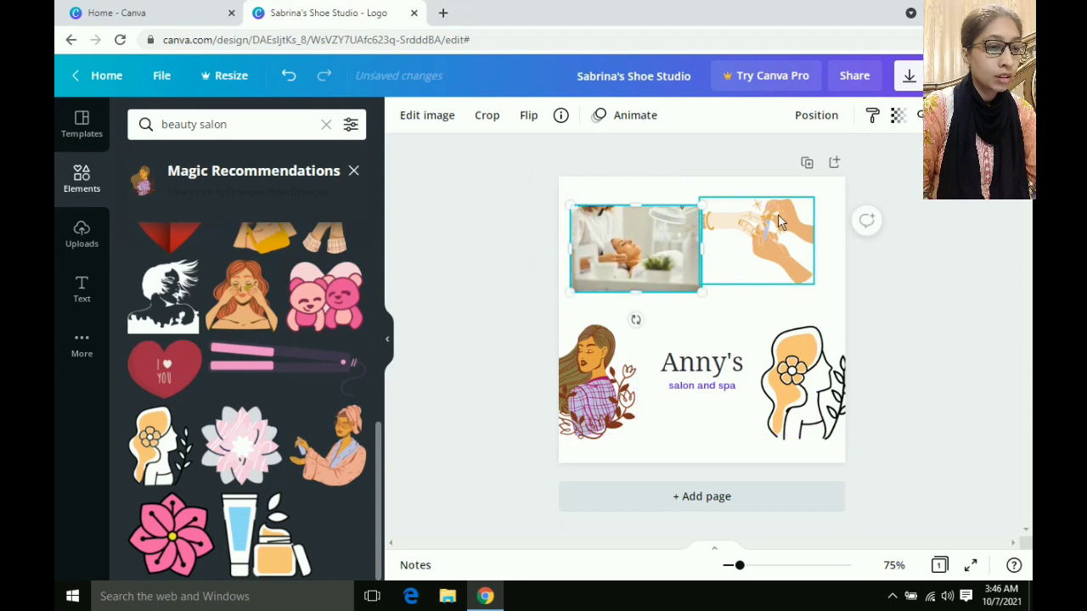
# Step: Add a second page and move the manicure hands, the line-art woman and the long-haired woman onto it
pyautogui.click(695, 499)
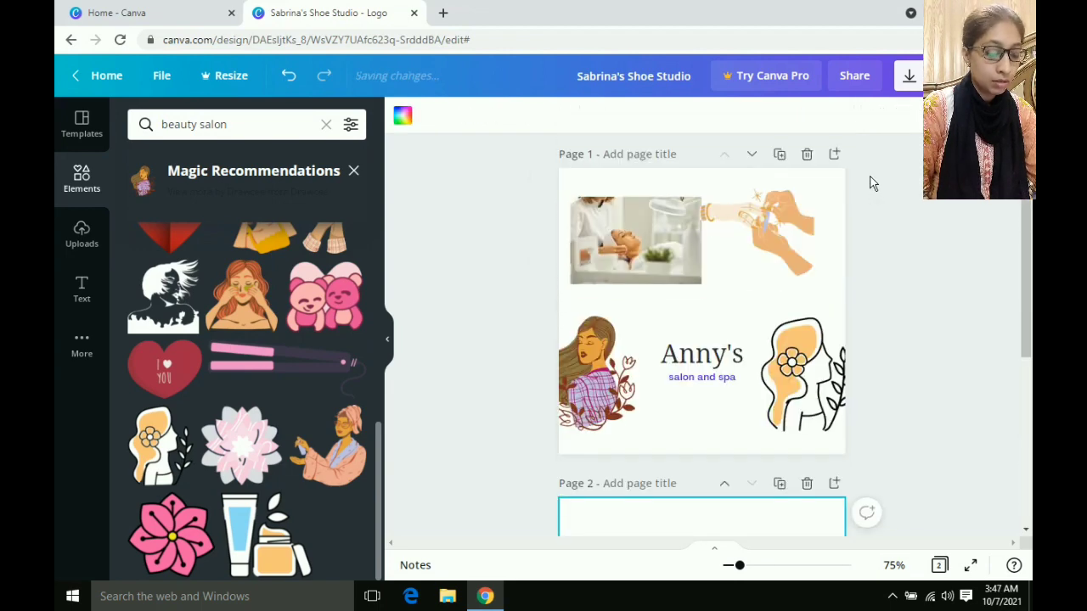
pyautogui.scroll(4, 873, 184)
pyautogui.moveTo(783, 272); pyautogui.dragTo(745, 592)
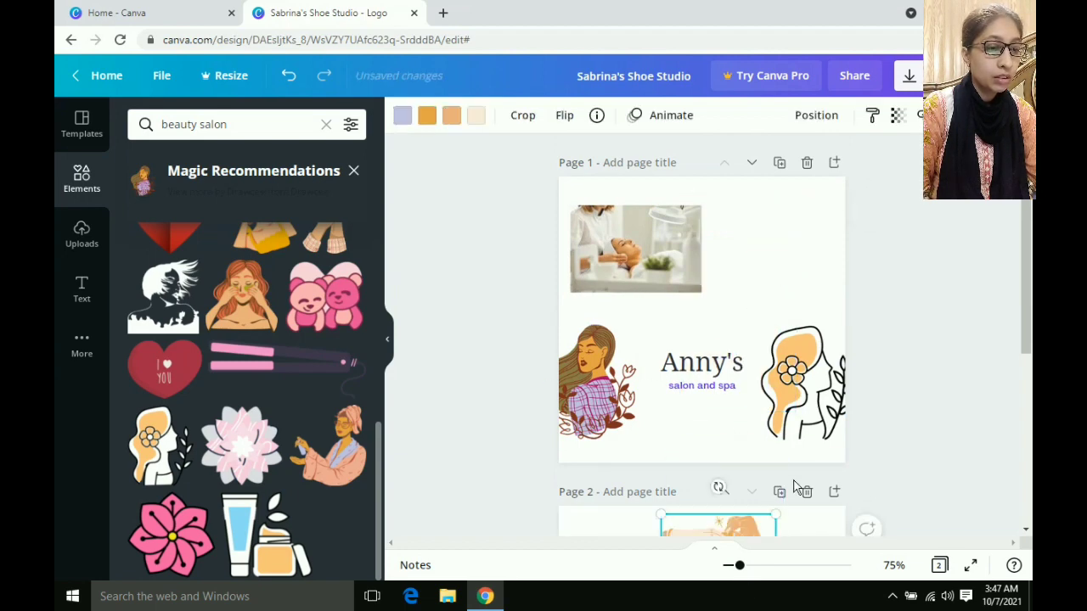
pyautogui.moveTo(808, 412); pyautogui.dragTo(791, 525)
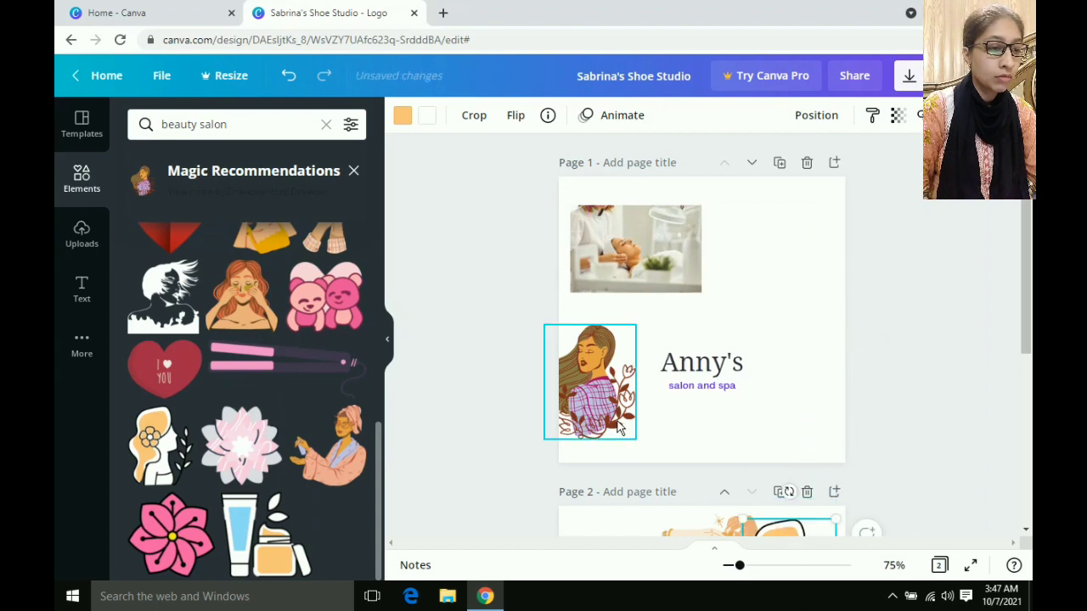
pyautogui.moveTo(618, 429); pyautogui.dragTo(658, 592)
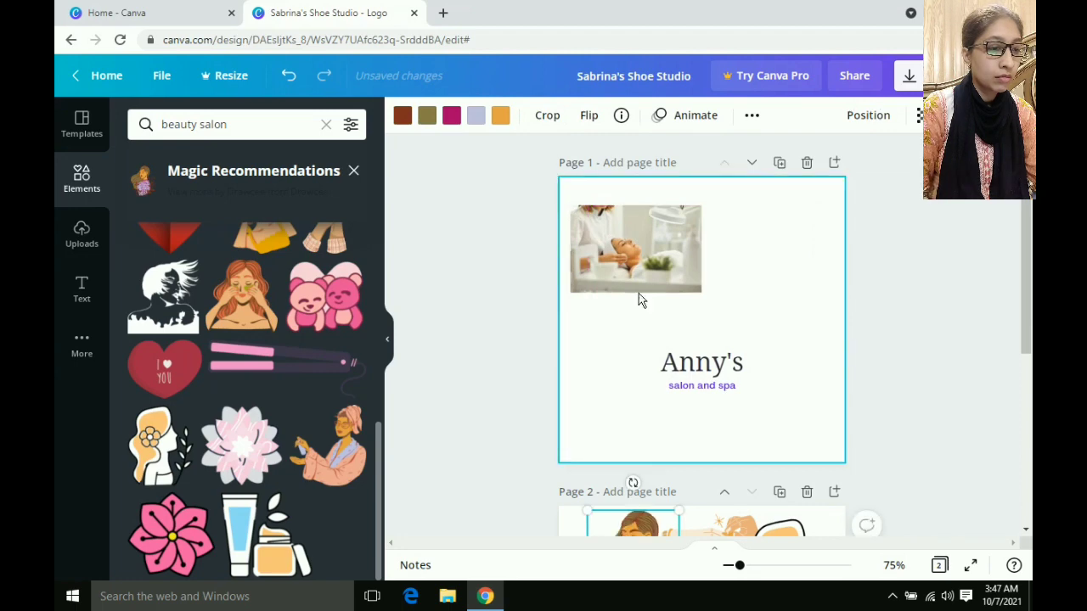
# Step: Position the facial treatment photo directly above the Anny's text and reduce its size slightly
pyautogui.click(637, 270)
pyautogui.moveTo(663, 273); pyautogui.dragTo(697, 318)
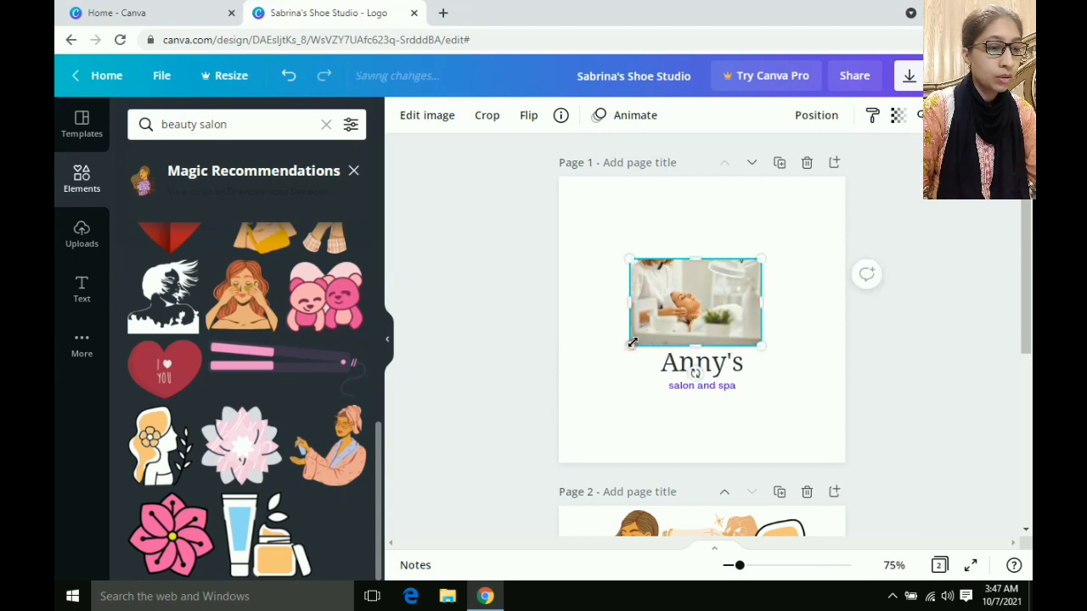
pyautogui.moveTo(631, 345); pyautogui.dragTo(668, 314)
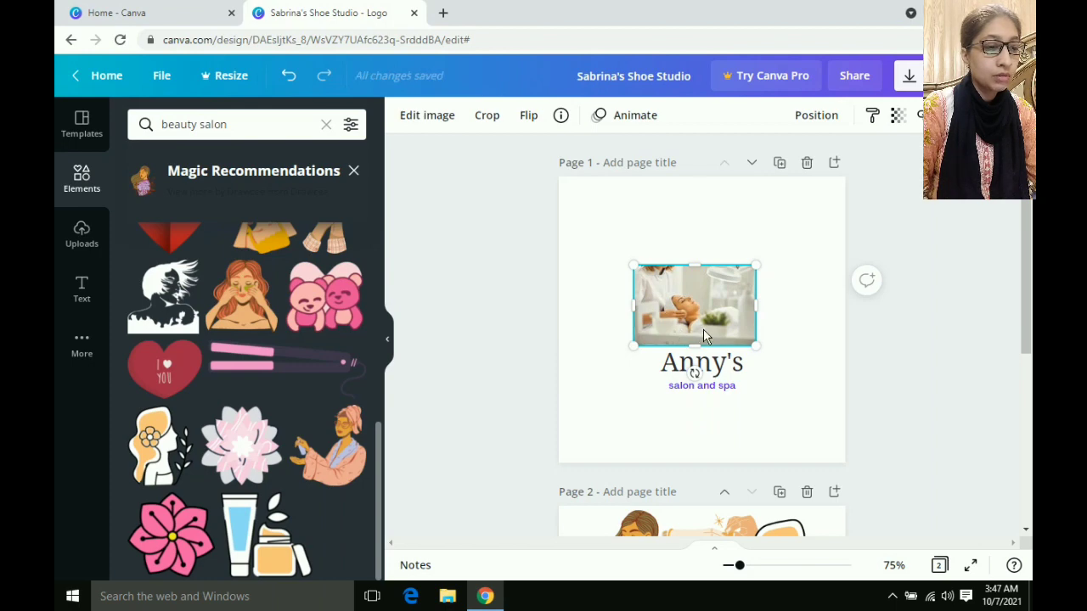
pyautogui.moveTo(699, 319); pyautogui.dragTo(698, 318)
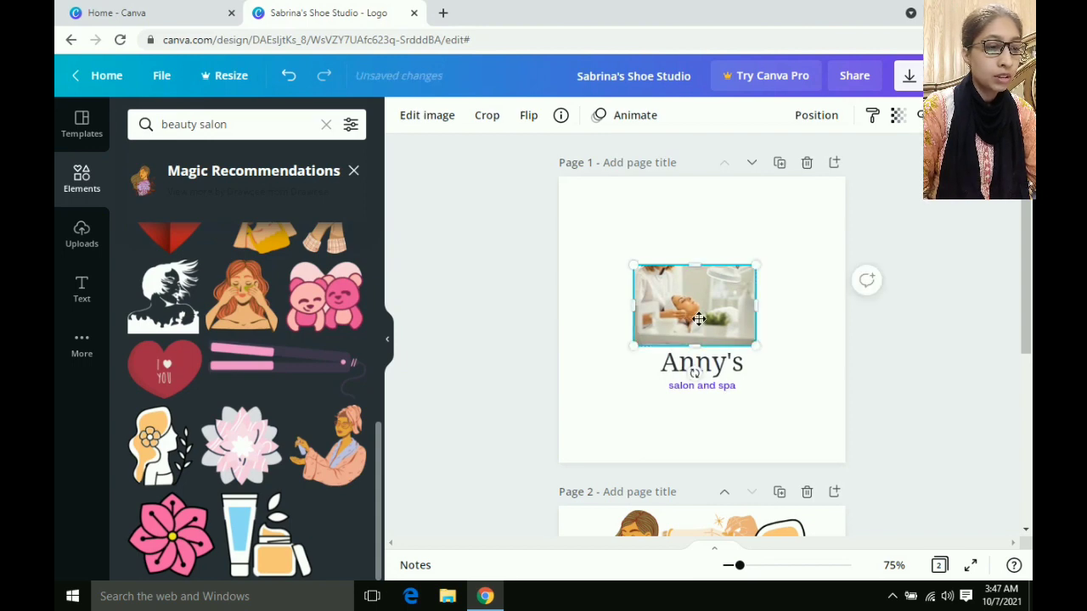
# Step: Change the tagline to "beauty salon and spa" and move it up closer to the Anny's text
pyautogui.click(696, 392)
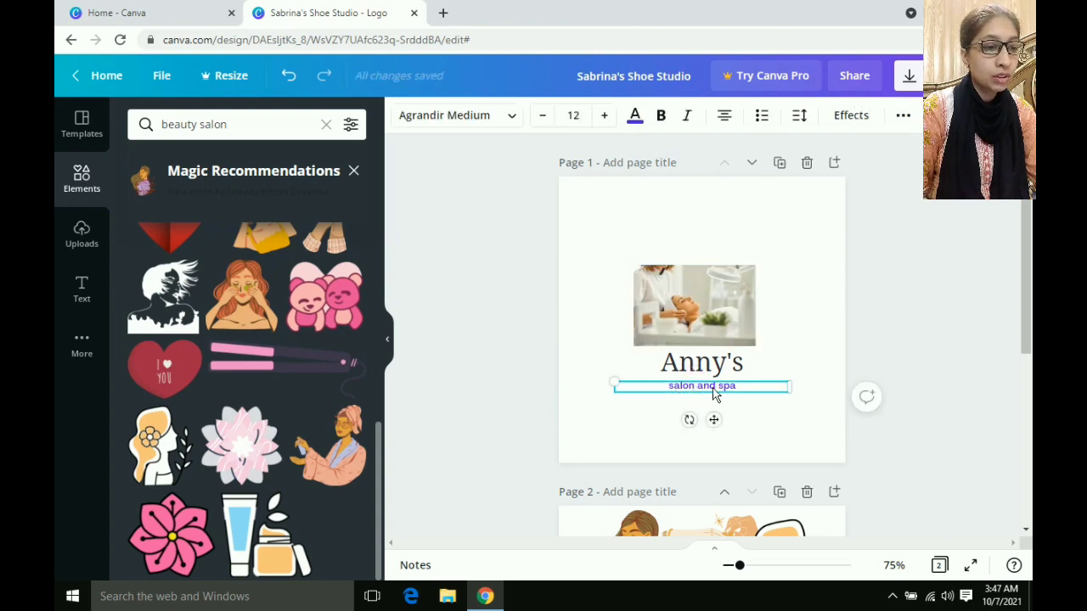
pyautogui.click(665, 388)
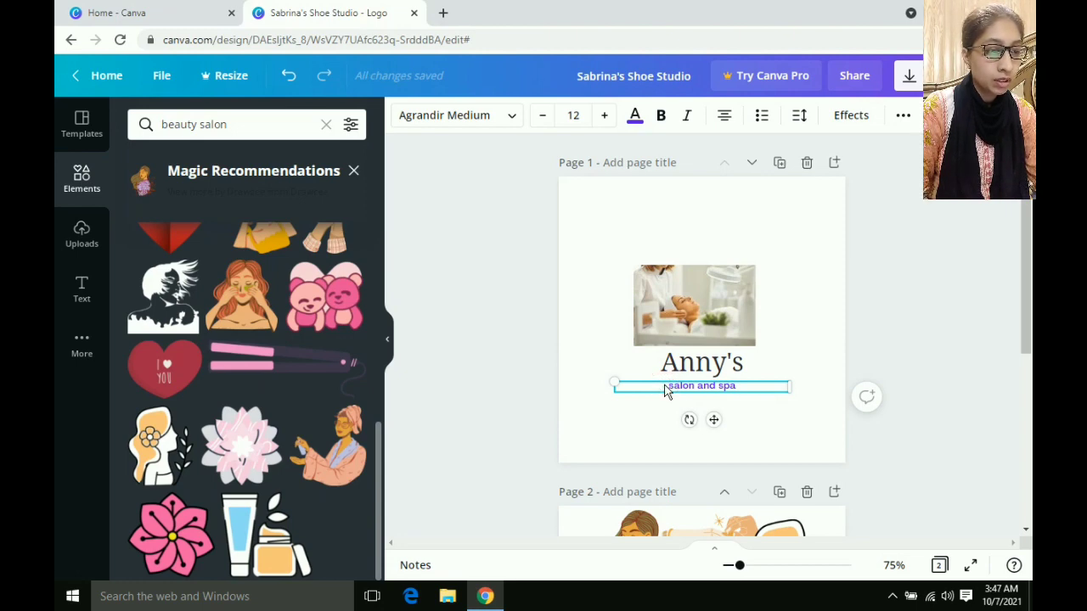
pyautogui.write('beauty')
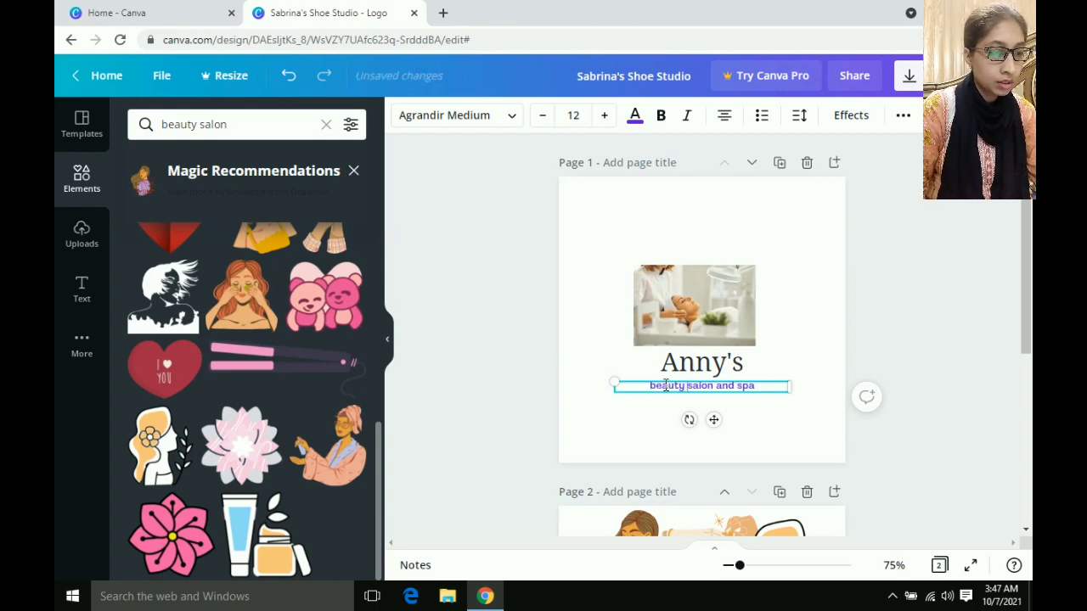
pyautogui.click(770, 365)
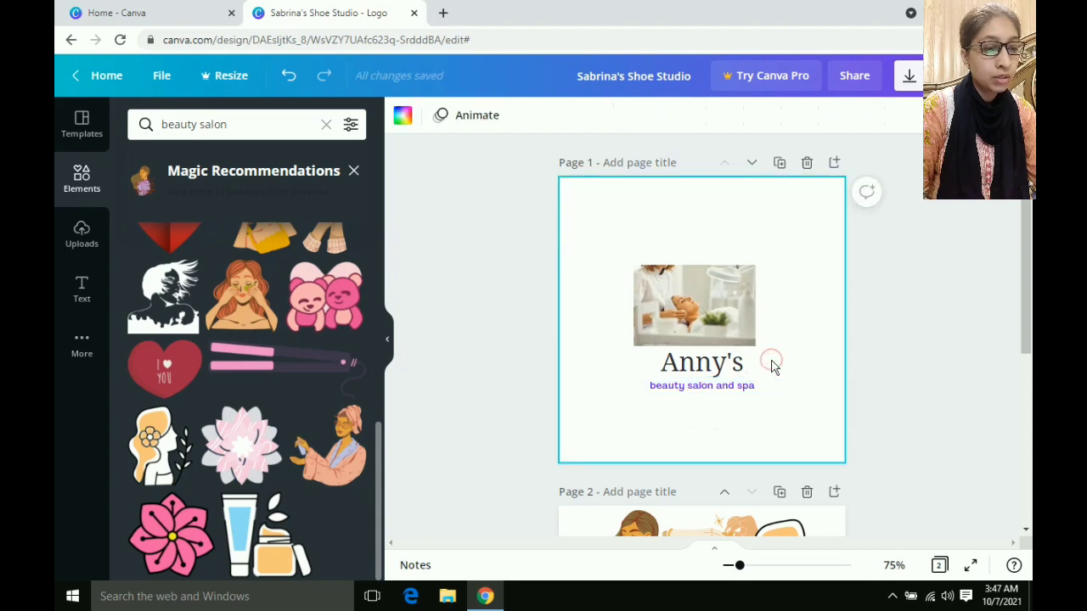
pyautogui.click(695, 386)
pyautogui.moveTo(695, 387); pyautogui.dragTo(694, 379)
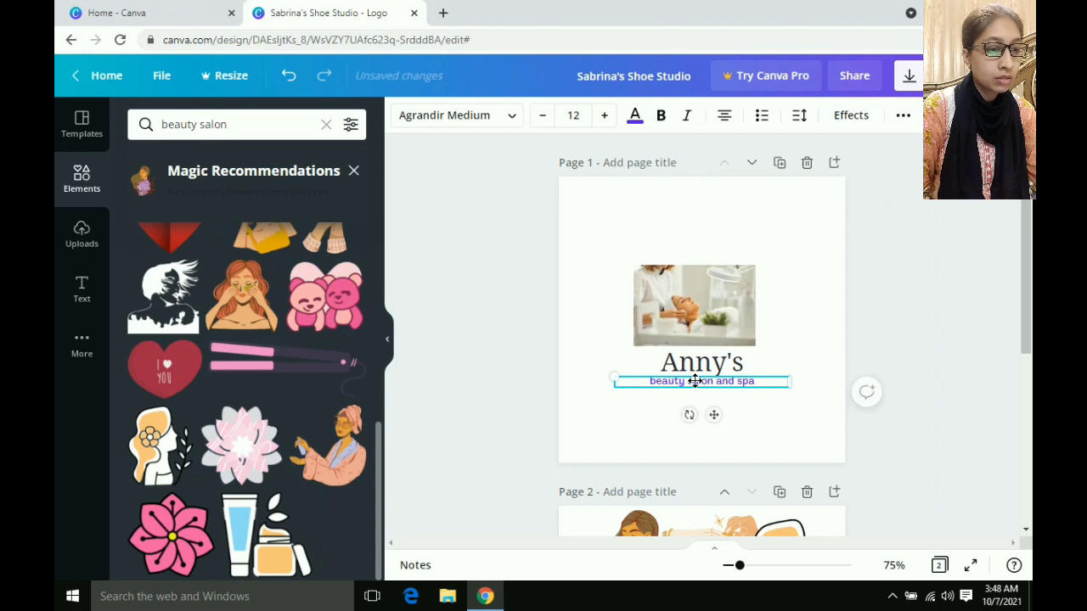
pyautogui.click(798, 331)
# Step: Nudge the facial treatment photo closer to the Anny's text, and delete it from the page
pyautogui.moveTo(705, 326); pyautogui.dragTo(707, 327)
pyautogui.click(792, 313)
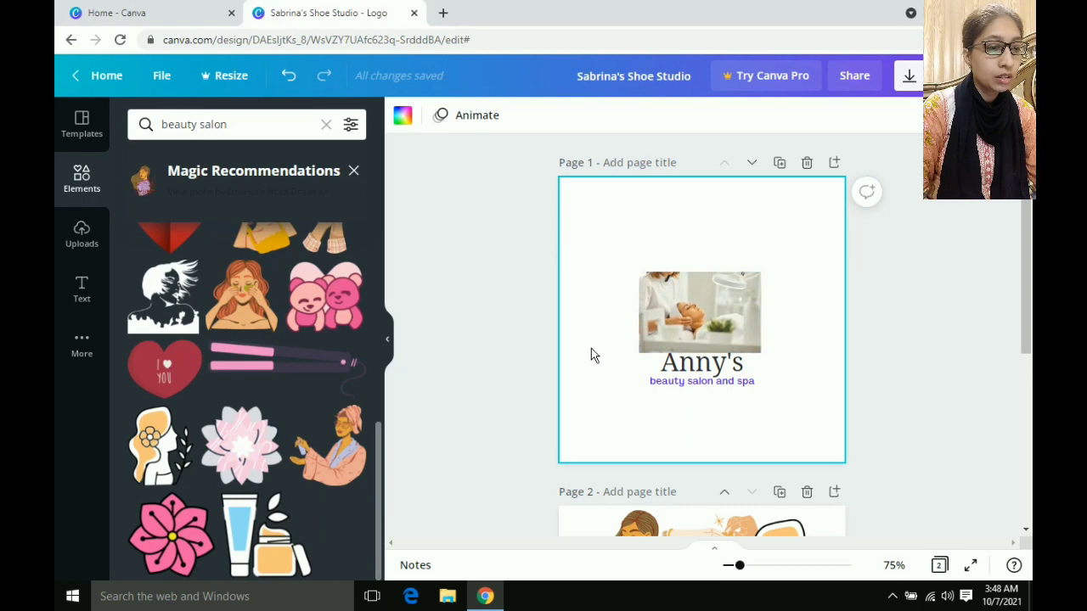
pyautogui.rightClick(710, 328)
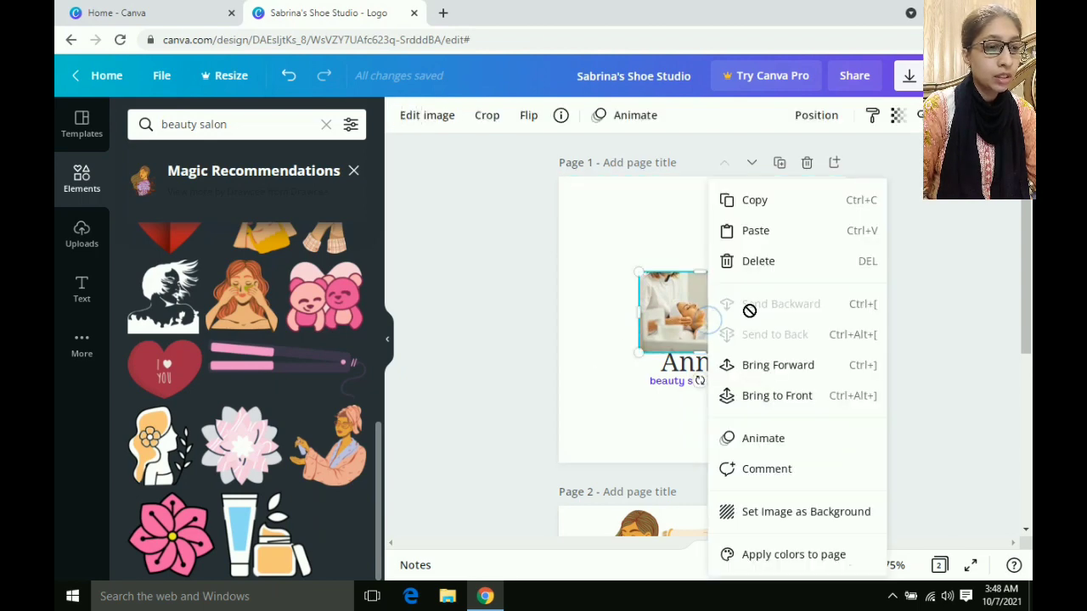
pyautogui.click(753, 265)
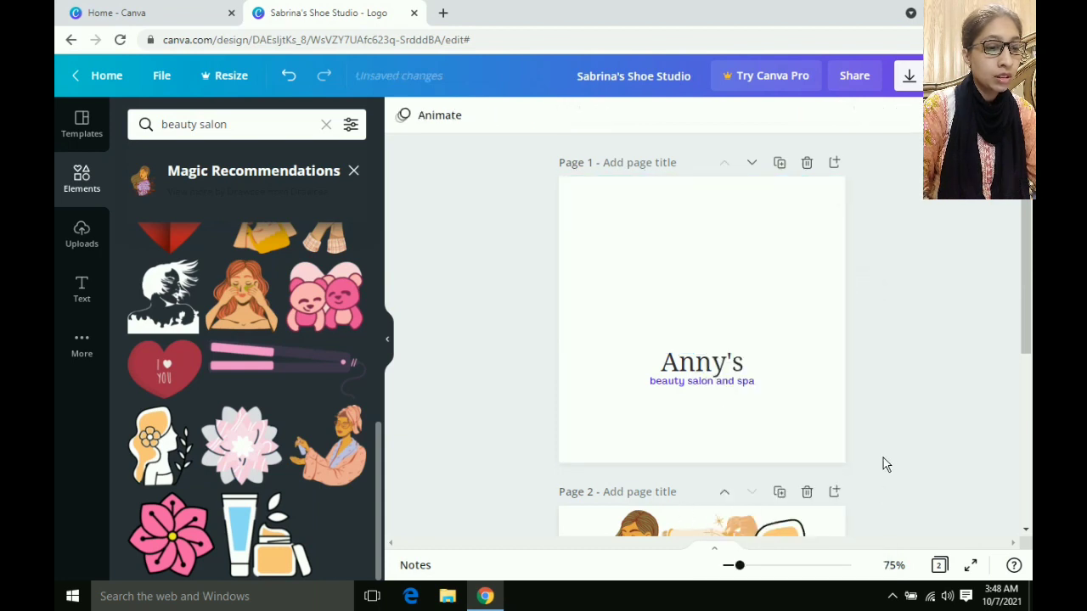
# Step: Move the manicure hands graphic from page 2 to page 1 and position it directly above the Anny's text
pyautogui.scroll(-3, 883, 465)
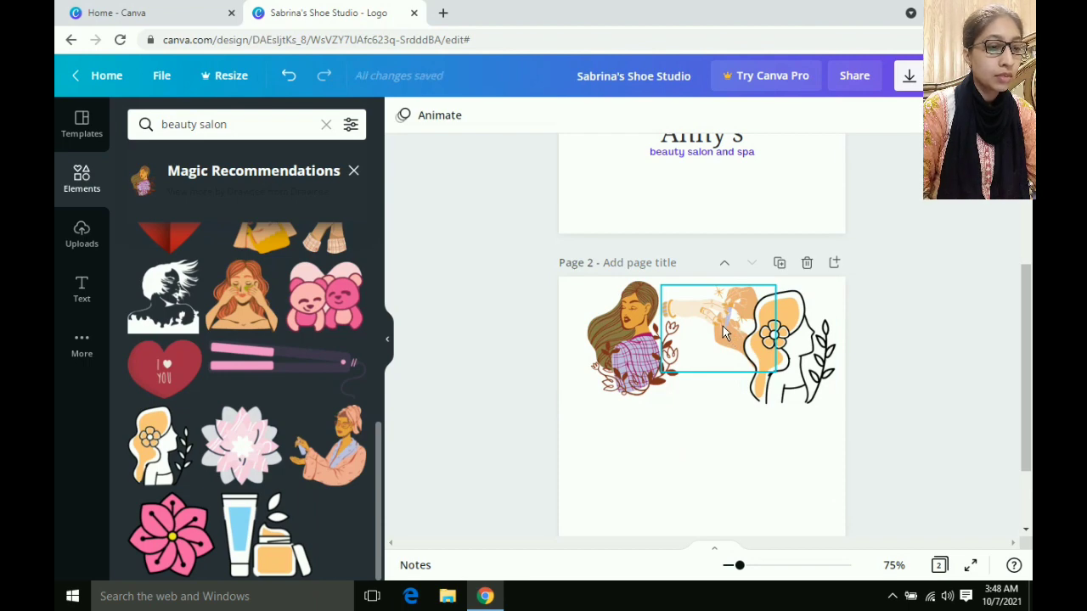
pyautogui.click(722, 326)
pyautogui.moveTo(722, 326); pyautogui.dragTo(704, 139)
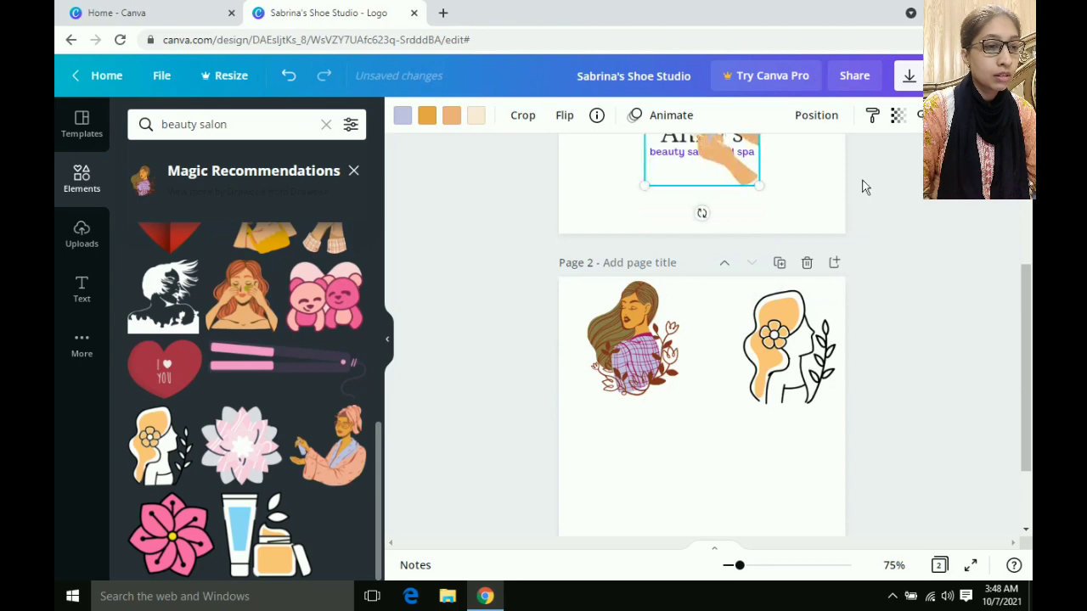
pyautogui.scroll(3, 864, 187)
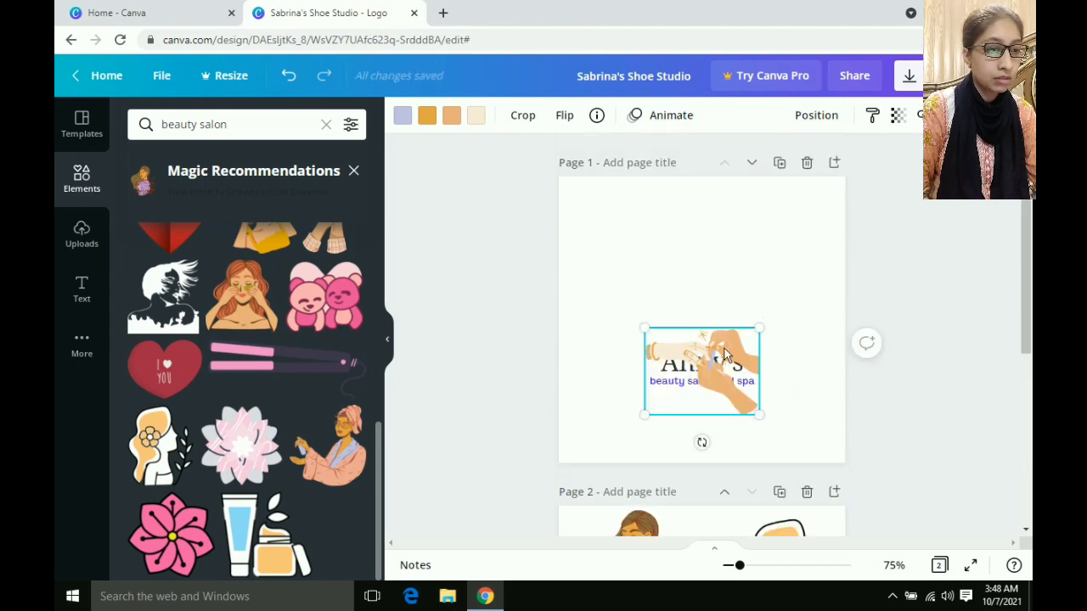
pyautogui.moveTo(702, 369); pyautogui.dragTo(691, 302)
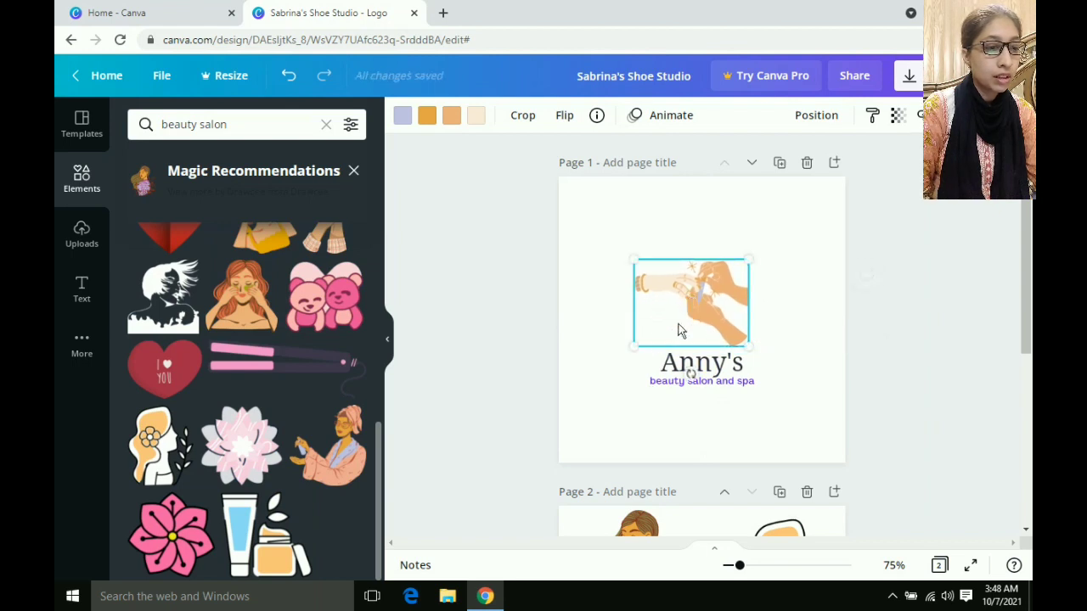
pyautogui.moveTo(638, 347); pyautogui.dragTo(685, 318)
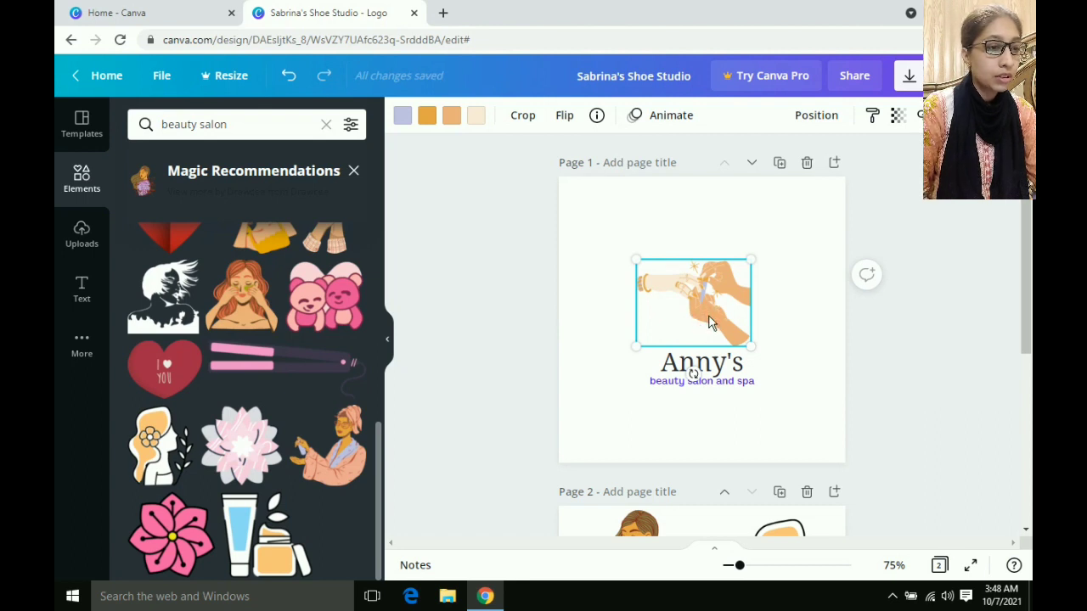
# Step: Try lavender, purple, dark, cream and grey on the orange accents of the manicure graphic, and apply light grey
pyautogui.click(427, 119)
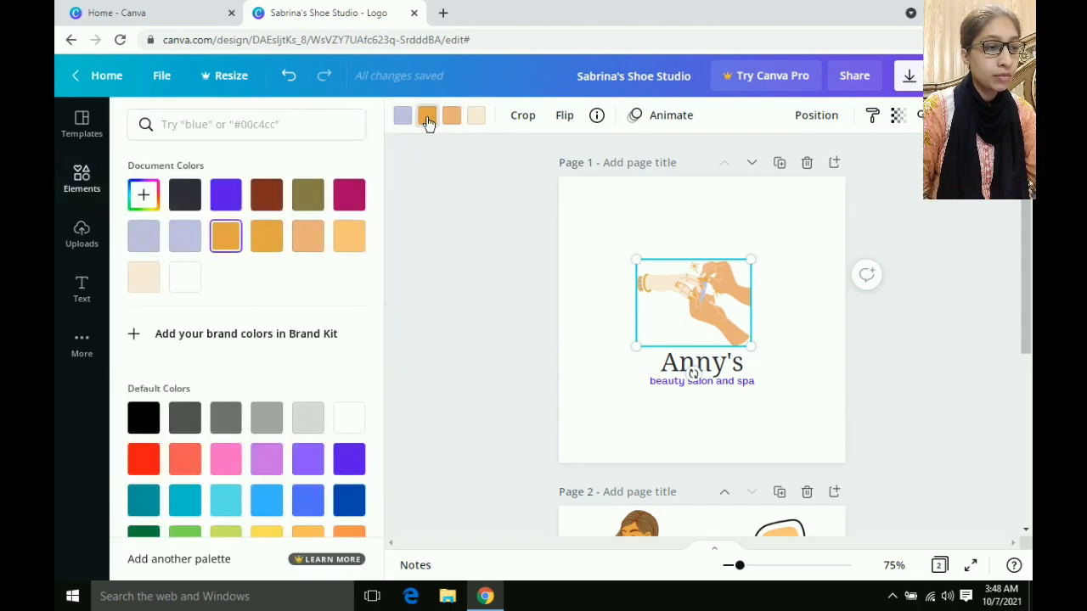
pyautogui.click(186, 240)
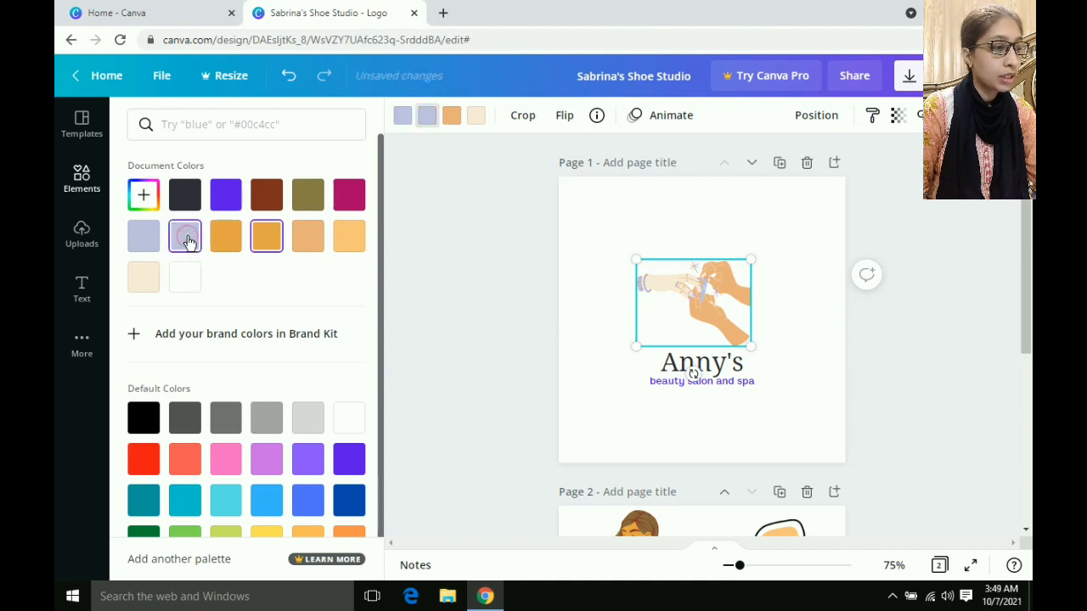
pyautogui.click(227, 200)
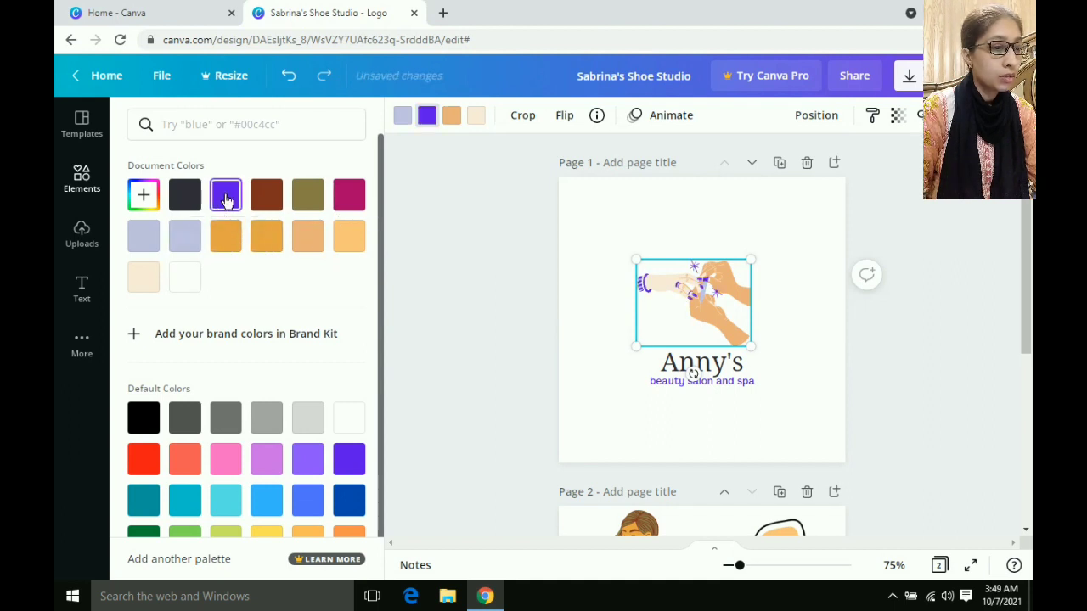
pyautogui.click(183, 199)
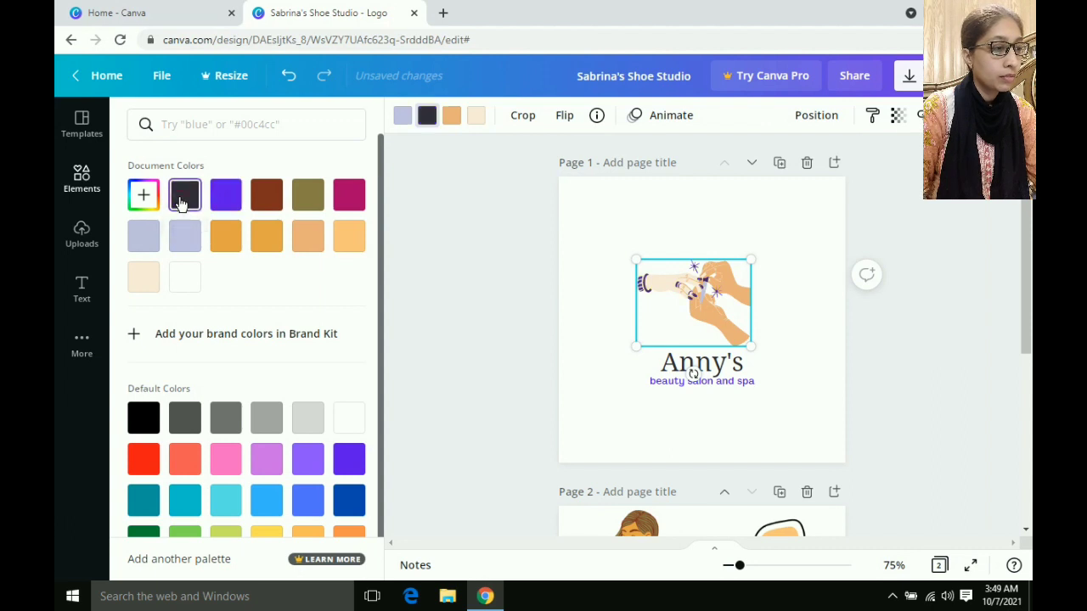
pyautogui.click(144, 278)
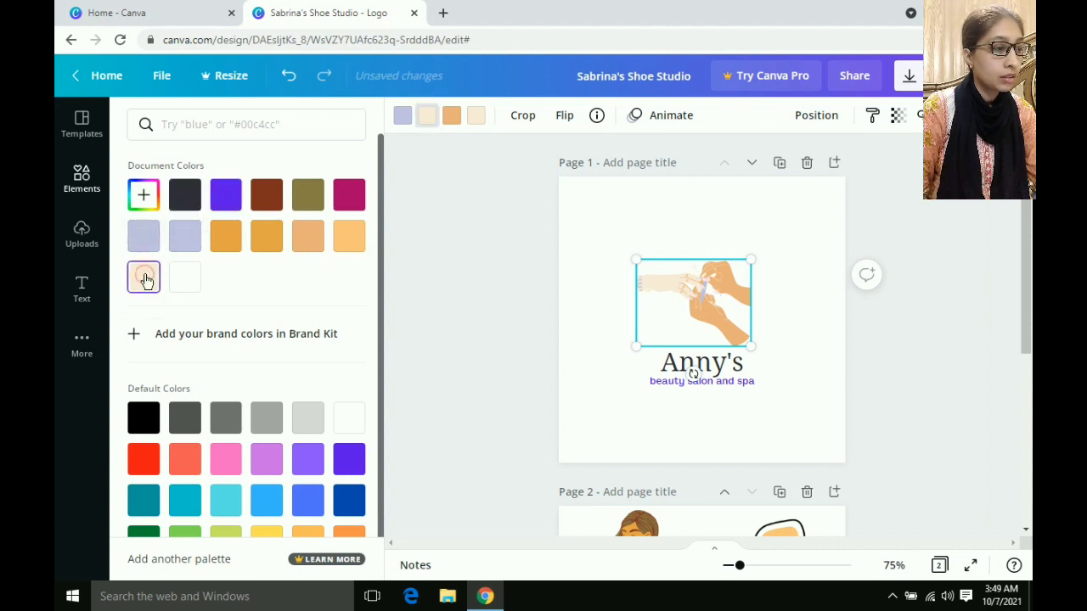
pyautogui.click(268, 423)
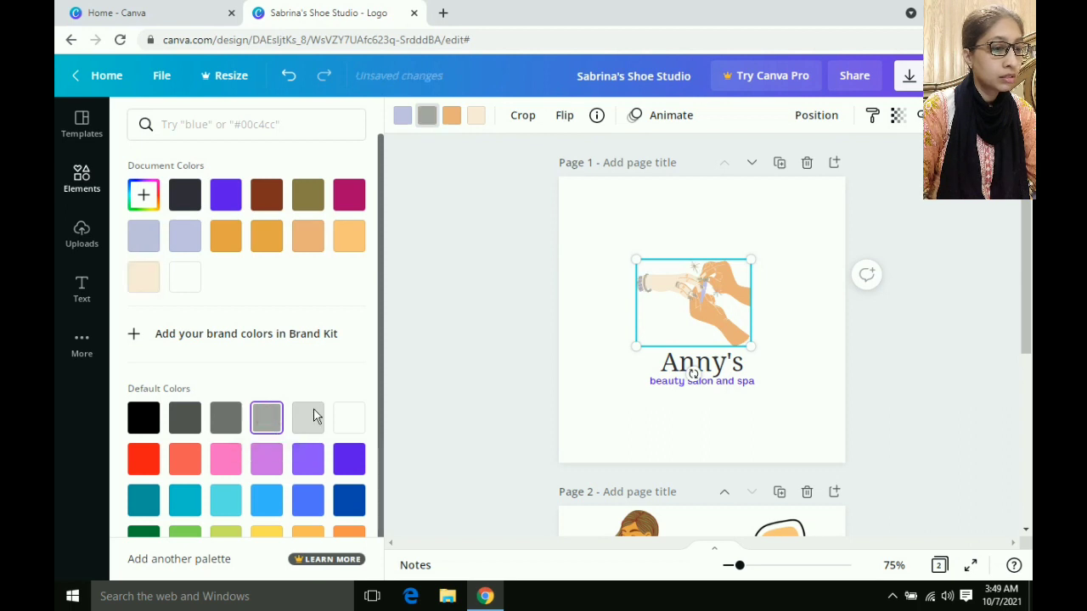
pyautogui.click(309, 420)
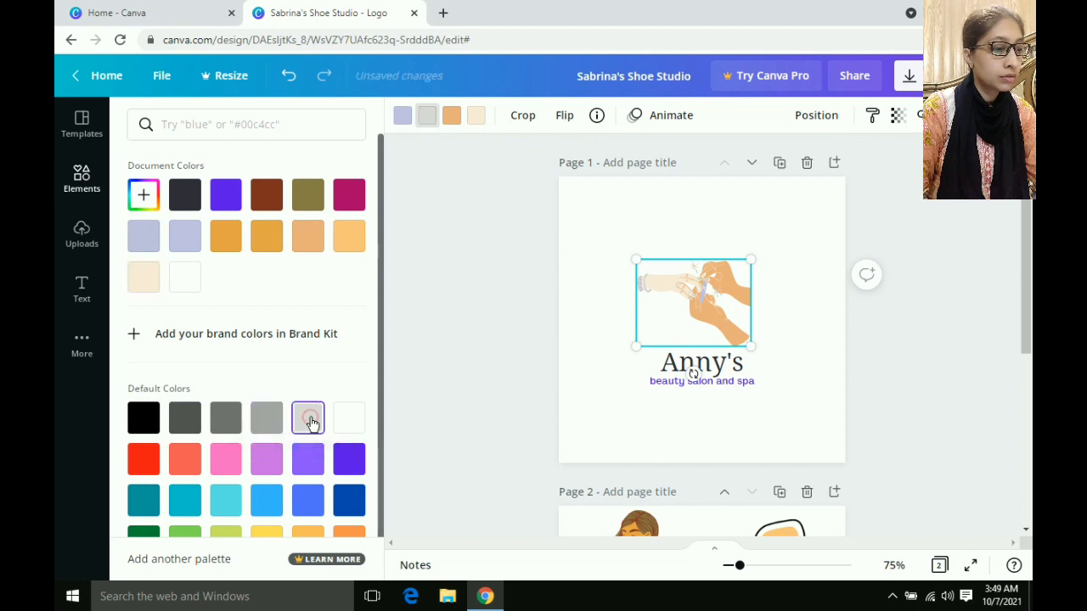
# Step: Try several palette colors on the nails, bracelet and sparkles of the hands illustration, settling on dark magenta
pyautogui.click(264, 461)
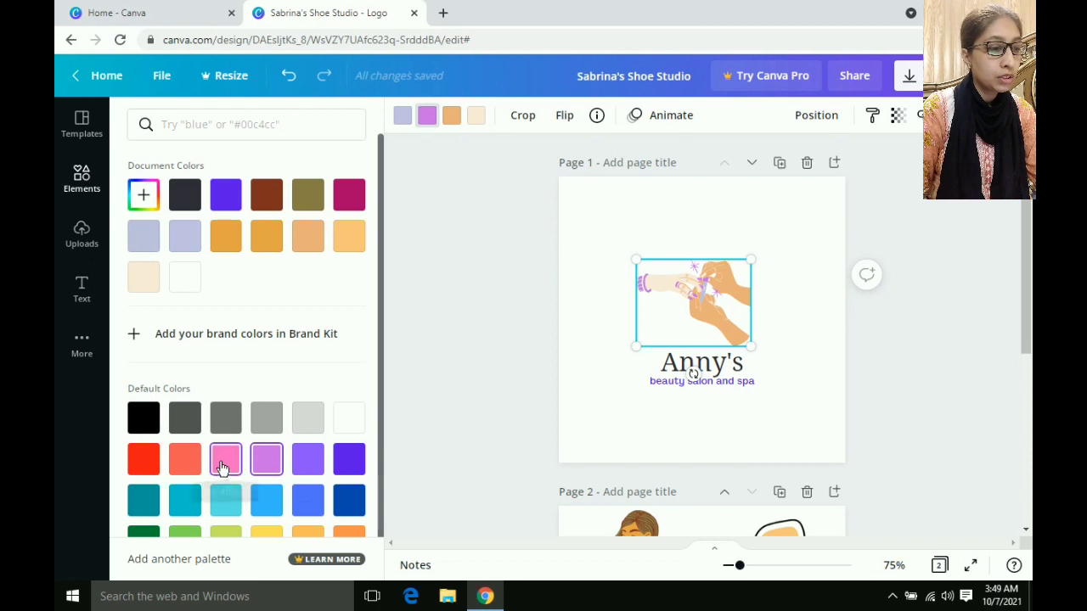
pyautogui.click(222, 466)
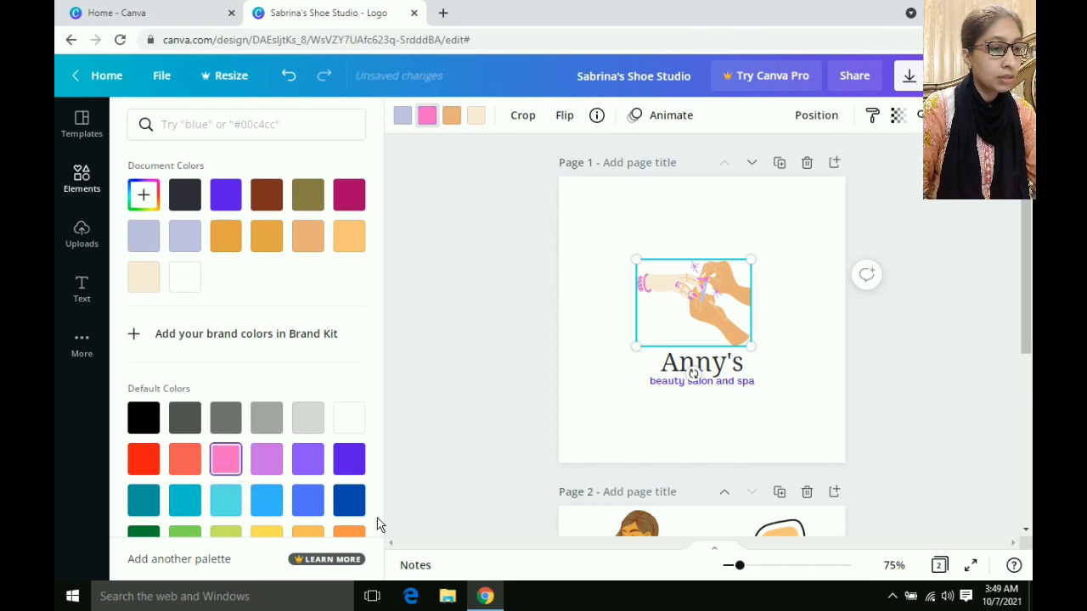
pyautogui.scroll(-1, 377, 519)
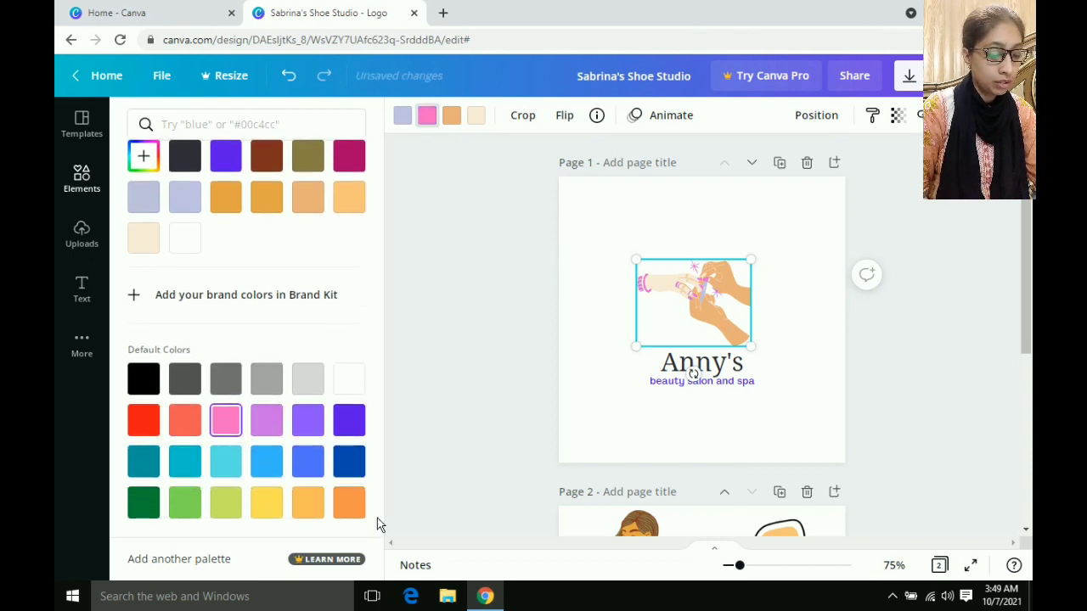
pyautogui.click(310, 463)
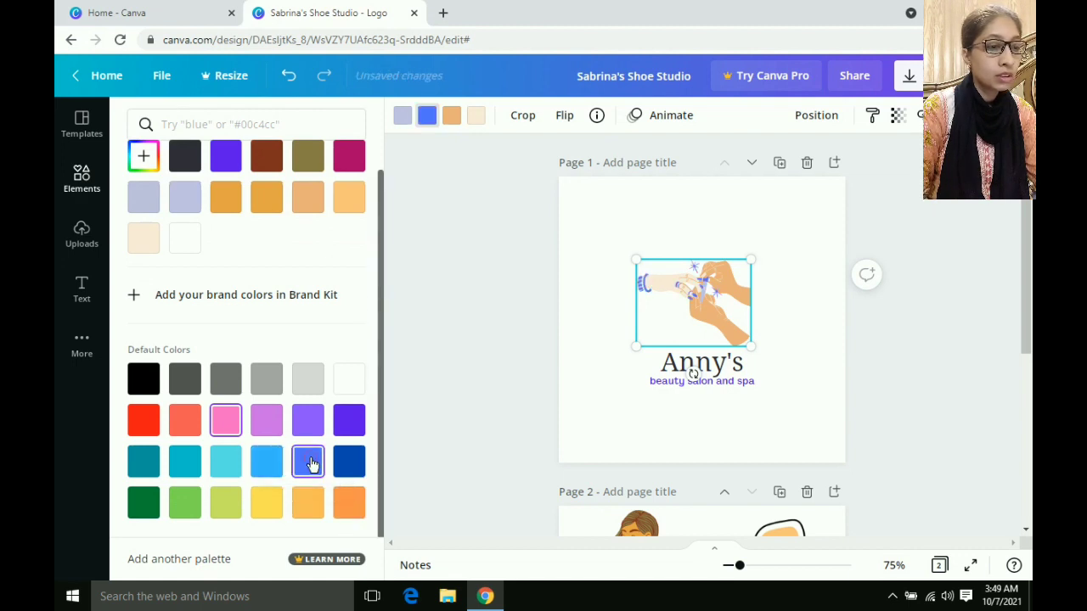
pyautogui.click(225, 465)
pyautogui.click(186, 463)
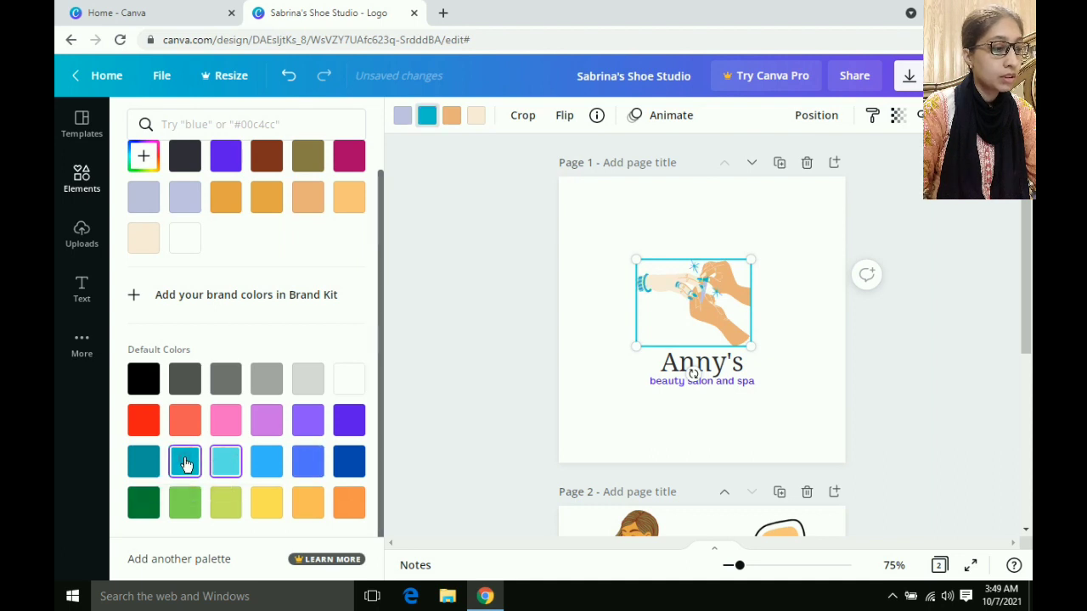
pyautogui.click(188, 504)
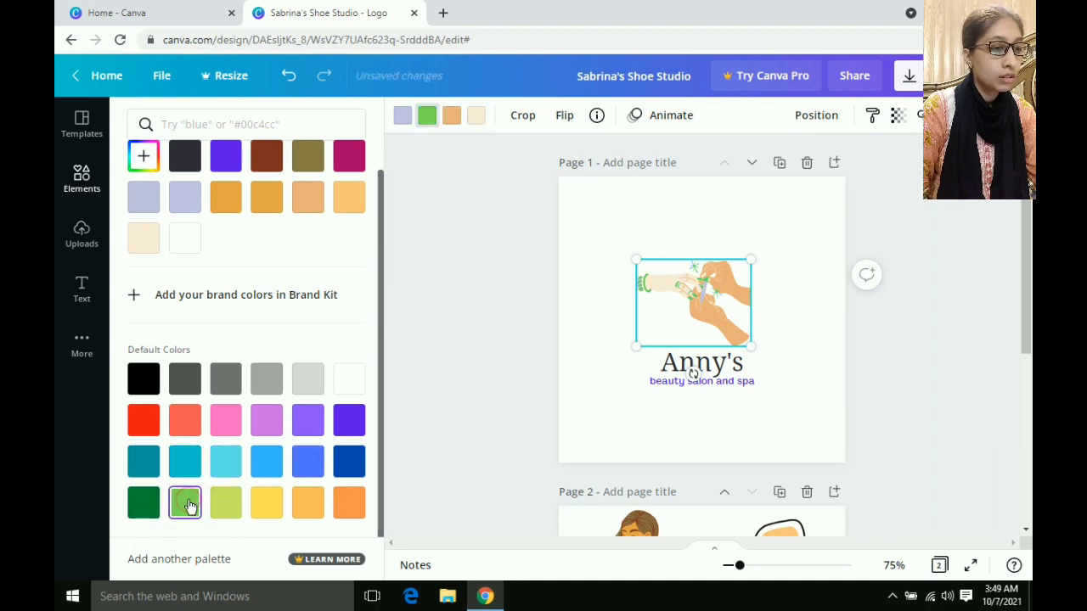
pyautogui.click(144, 420)
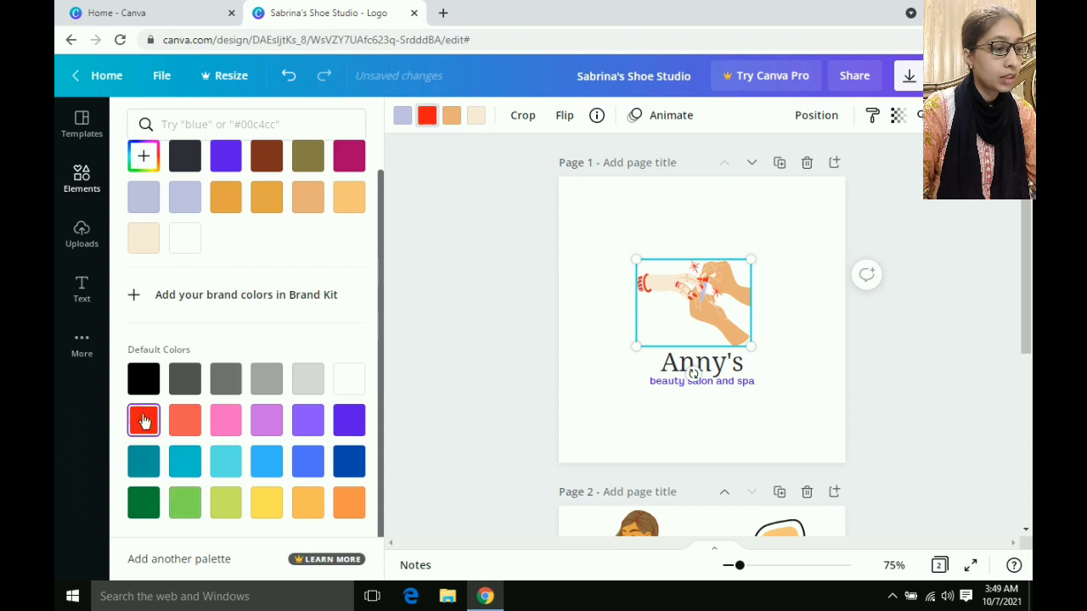
pyautogui.click(267, 379)
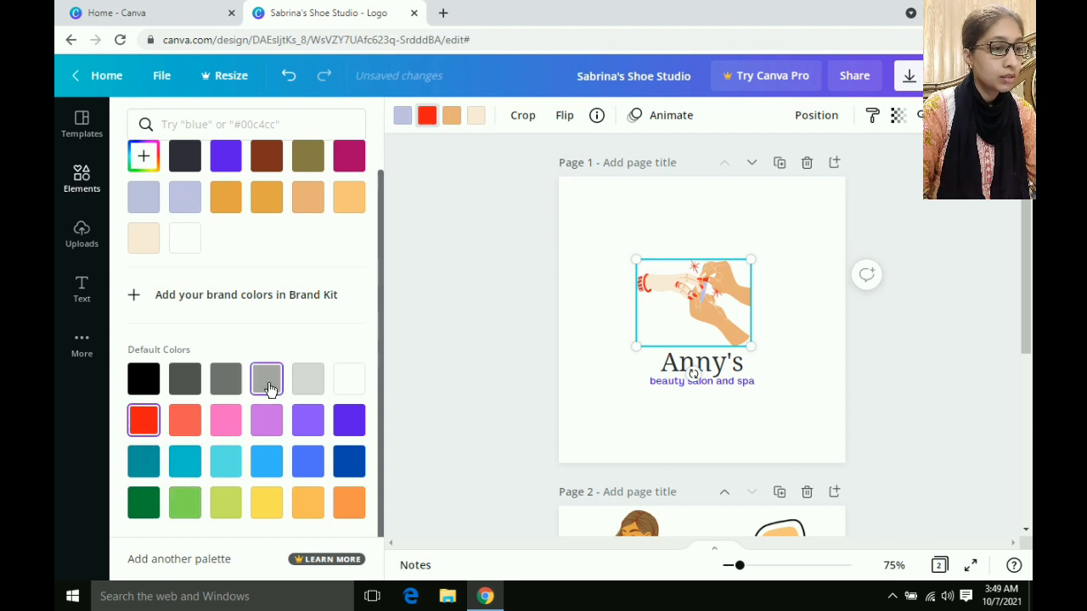
pyautogui.click(348, 429)
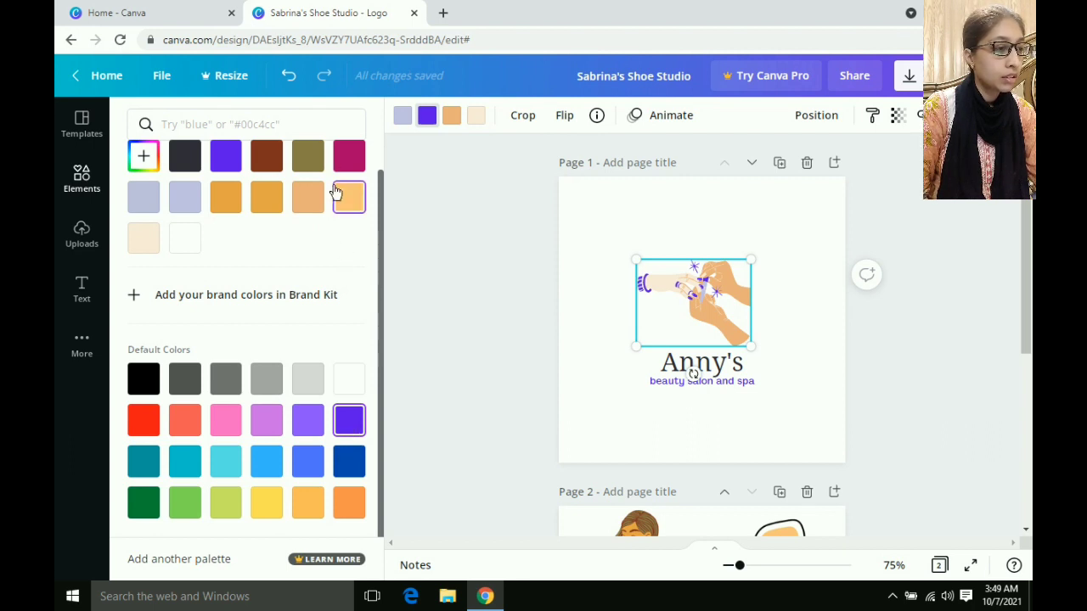
pyautogui.click(352, 160)
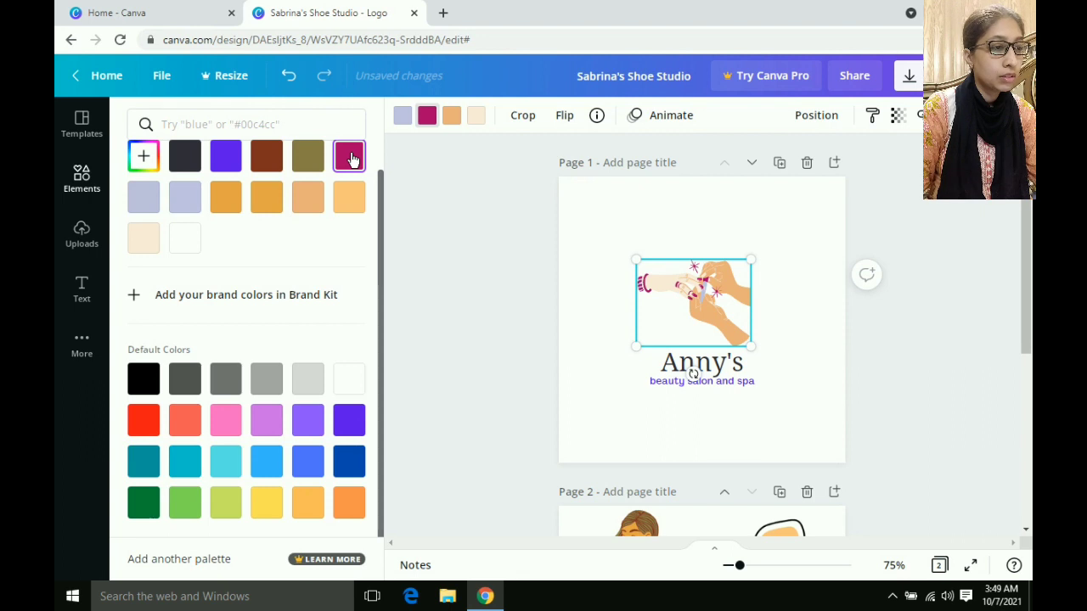
# Step: Recolor the two darker hands in the illustration, trying cream, white, lavender and light orange before choosing golden orange
pyautogui.click(453, 119)
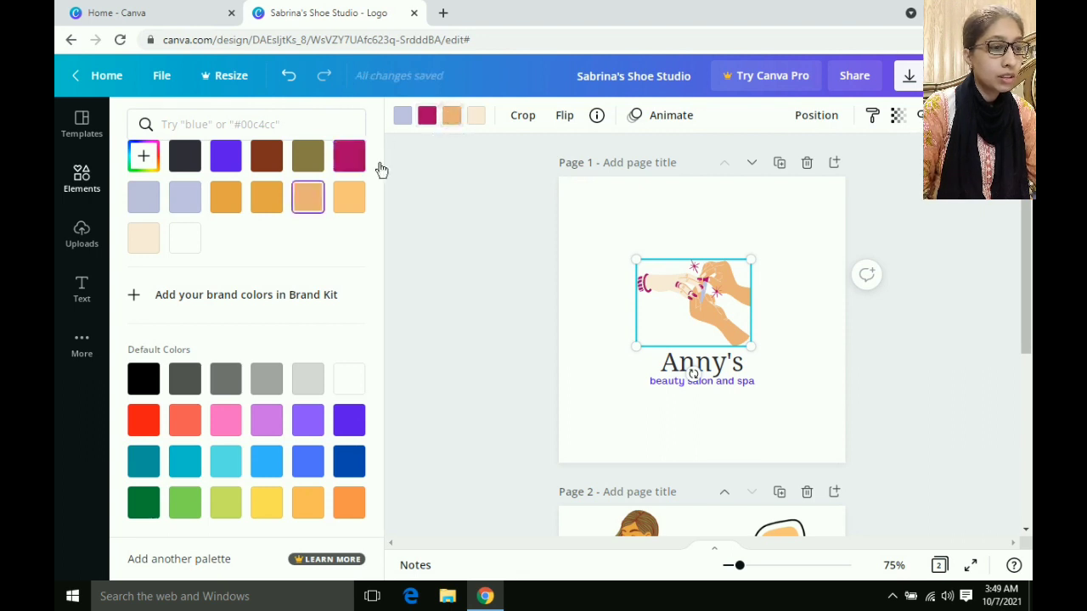
pyautogui.click(145, 240)
pyautogui.click(185, 244)
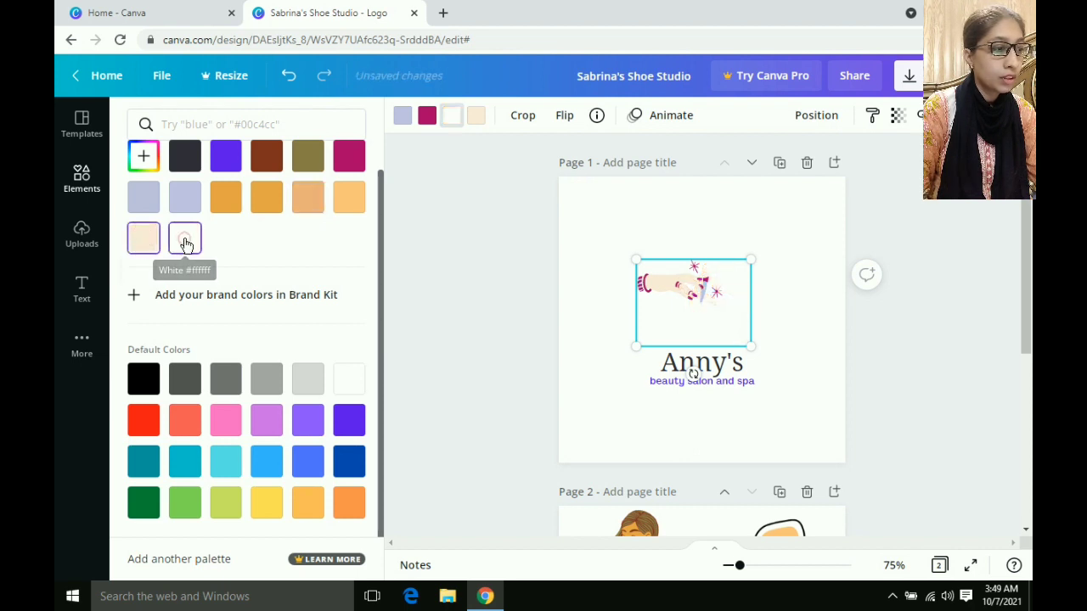
pyautogui.click(188, 197)
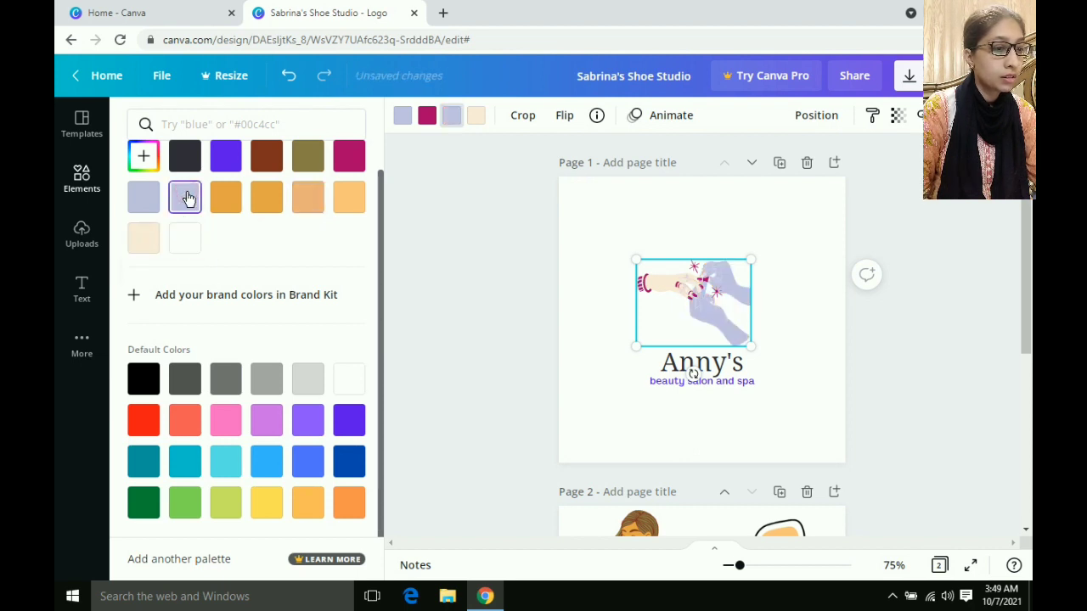
pyautogui.click(142, 200)
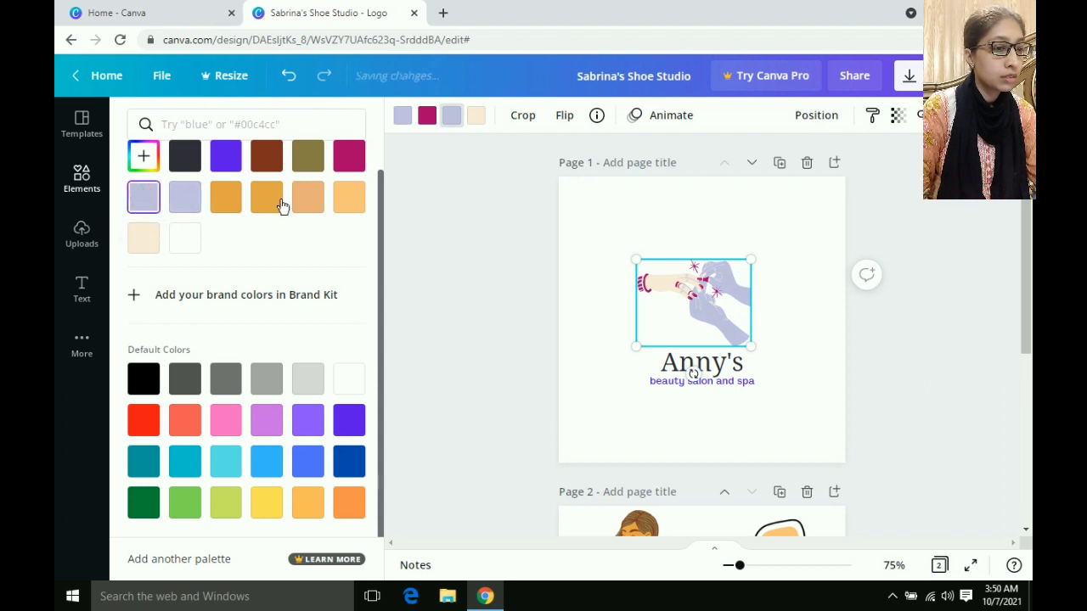
pyautogui.click(348, 200)
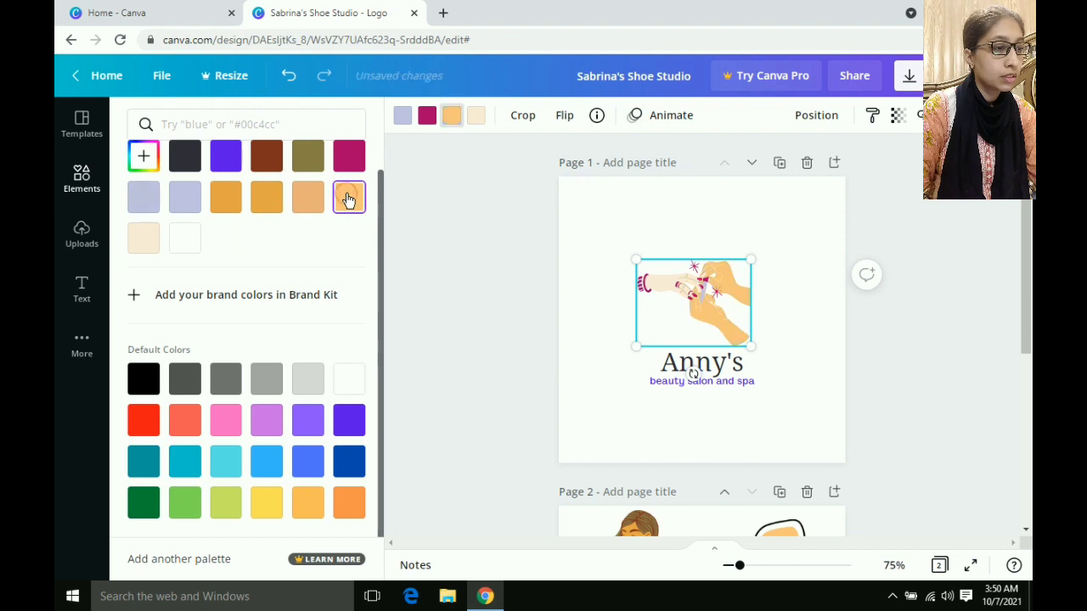
pyautogui.click(229, 202)
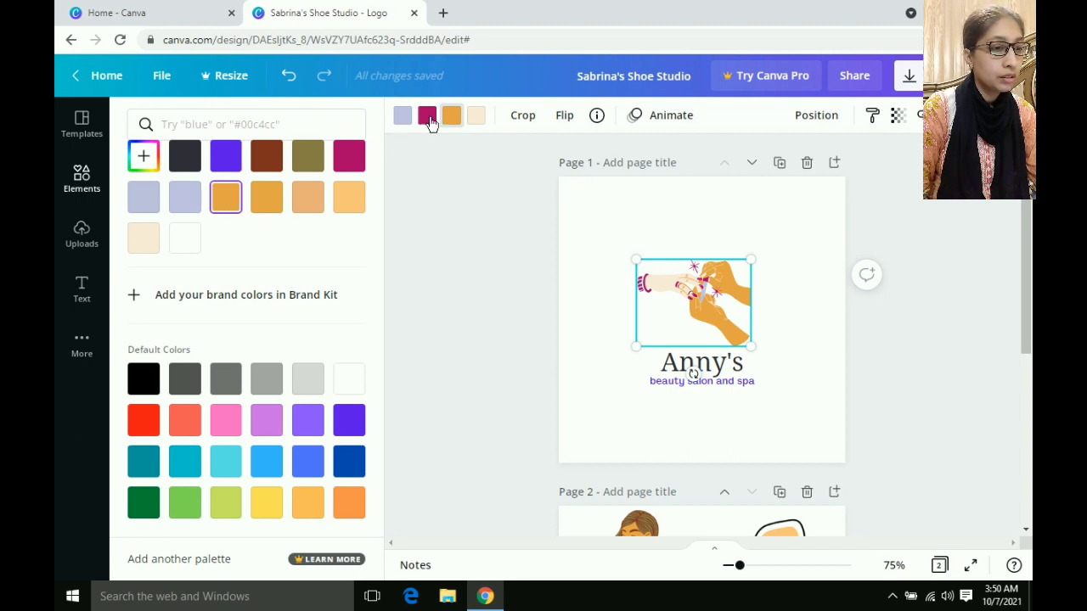
# Step: Try turquoise and white on the pale hand, then set it to cream
pyautogui.click(476, 120)
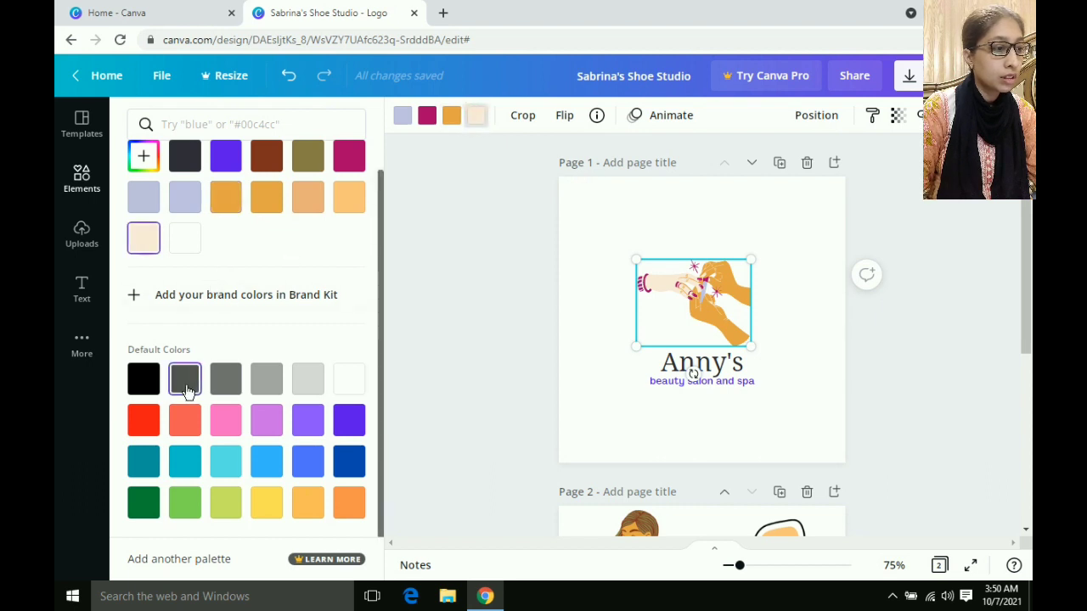
pyautogui.click(226, 461)
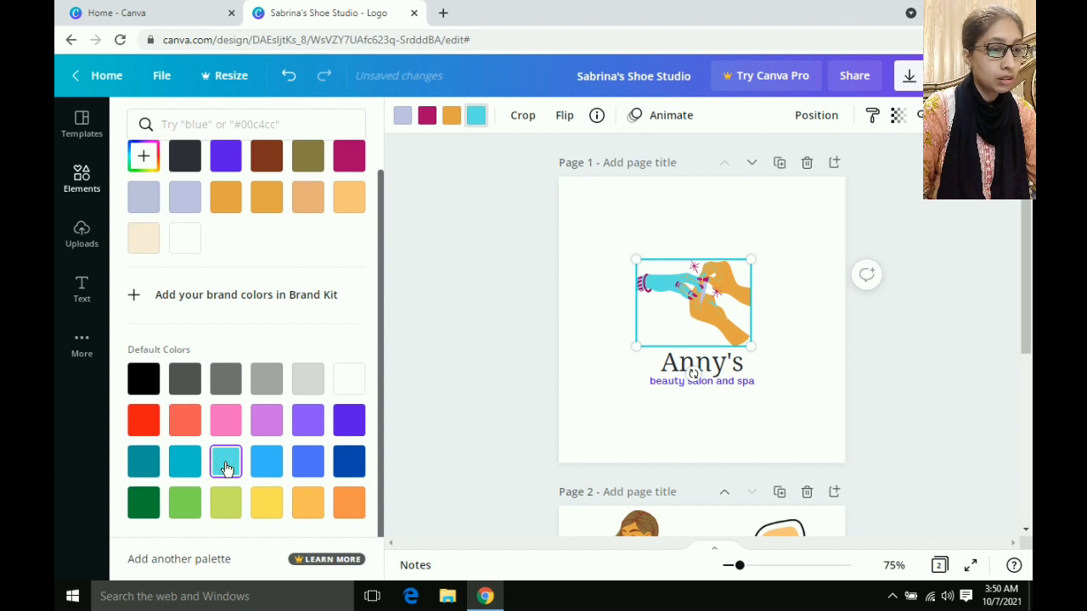
pyautogui.click(346, 387)
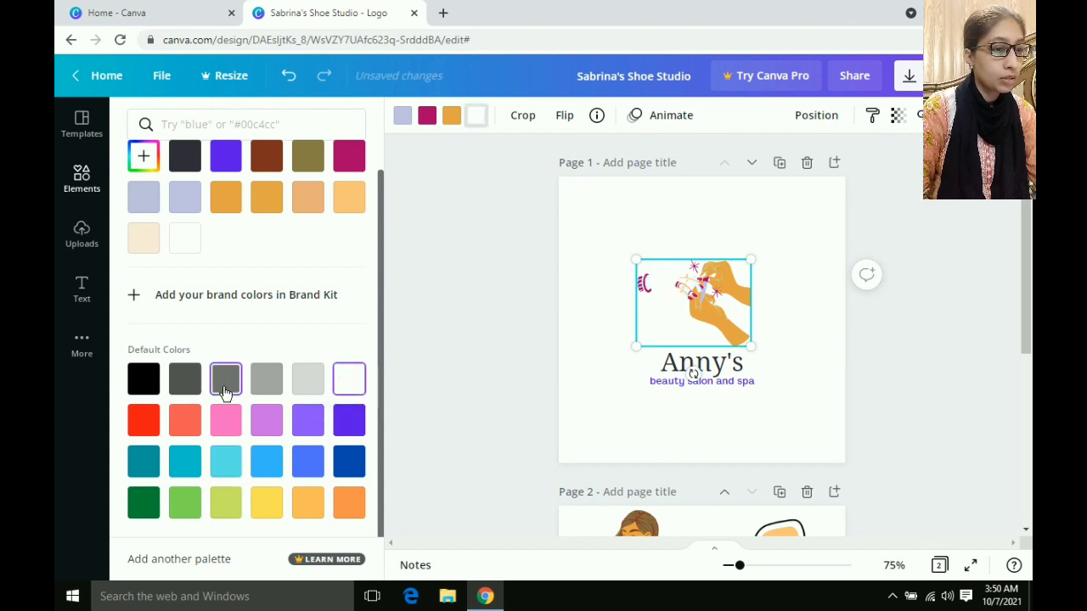
pyautogui.click(147, 246)
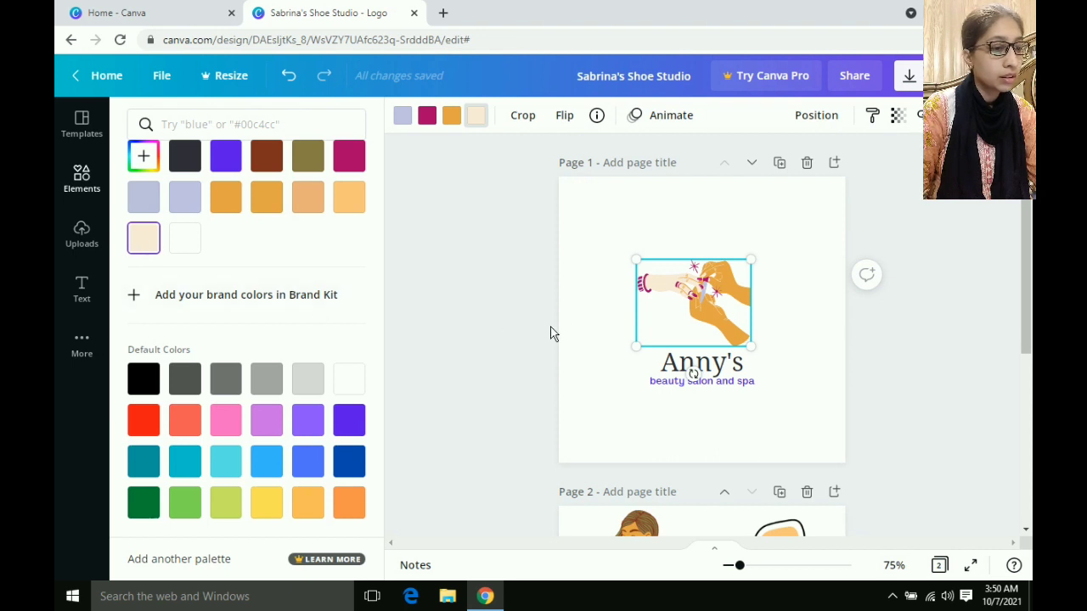
# Step: Nudge the hands illustration slightly to the right above the salon name on page 1
pyautogui.click(593, 315)
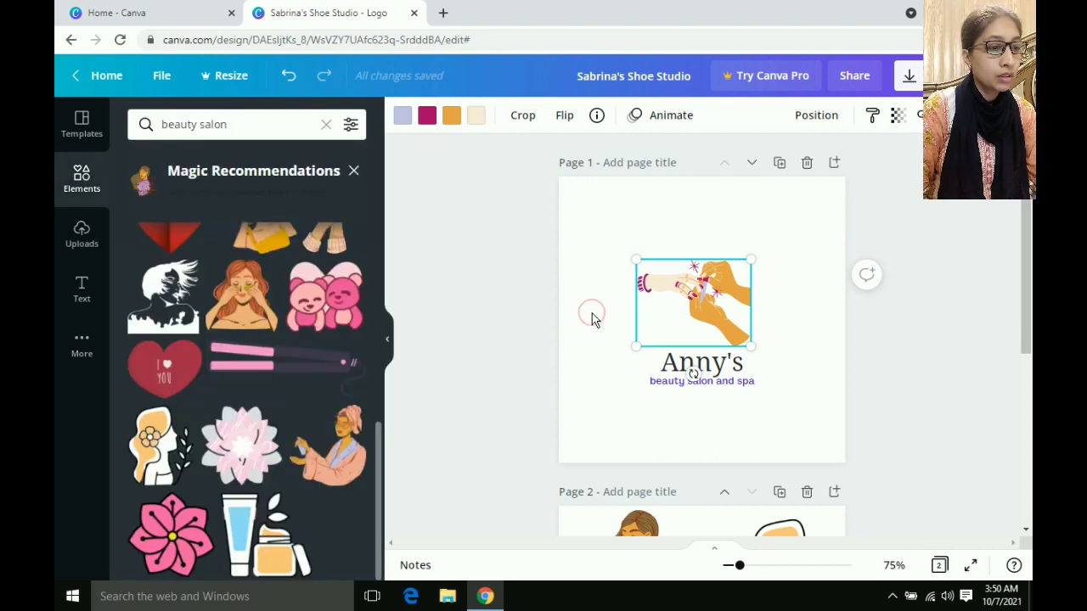
pyautogui.moveTo(703, 304)
pyautogui.mouseDown()
pyautogui.moveTo(784, 313)
pyautogui.moveTo(702, 294)
pyautogui.mouseUp()
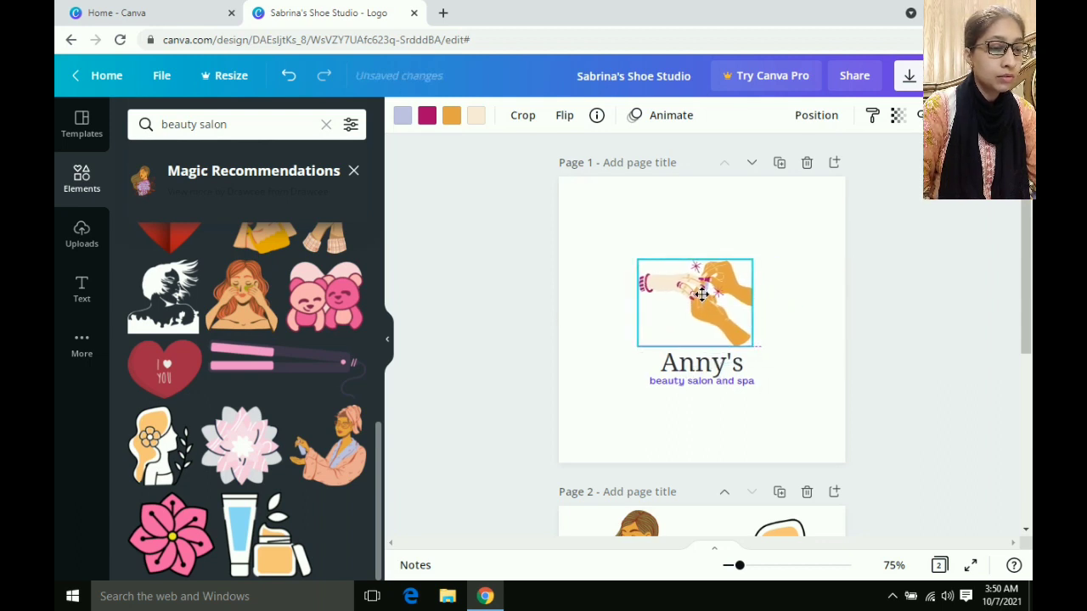
pyautogui.click(790, 327)
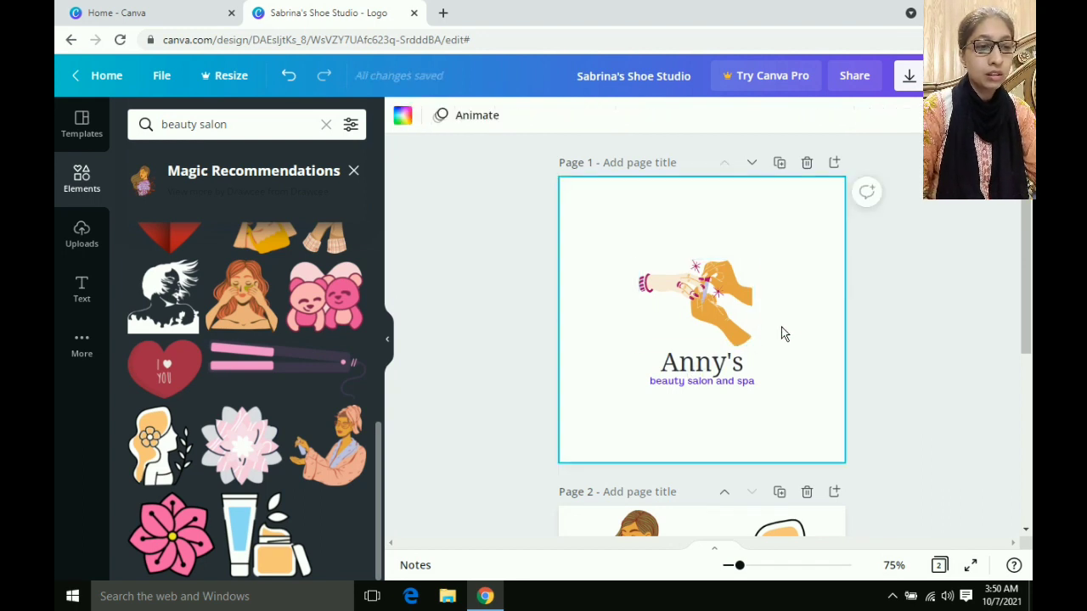
# Step: Delete the hands illustration from page 1
pyautogui.click(715, 298)
pyautogui.rightClick(716, 297)
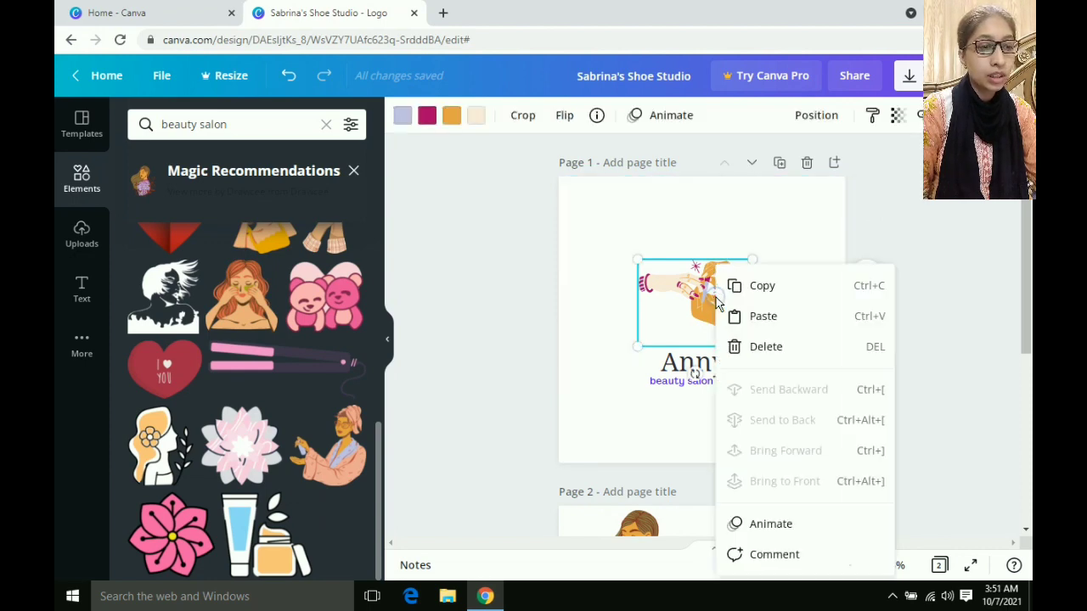
pyautogui.click(802, 349)
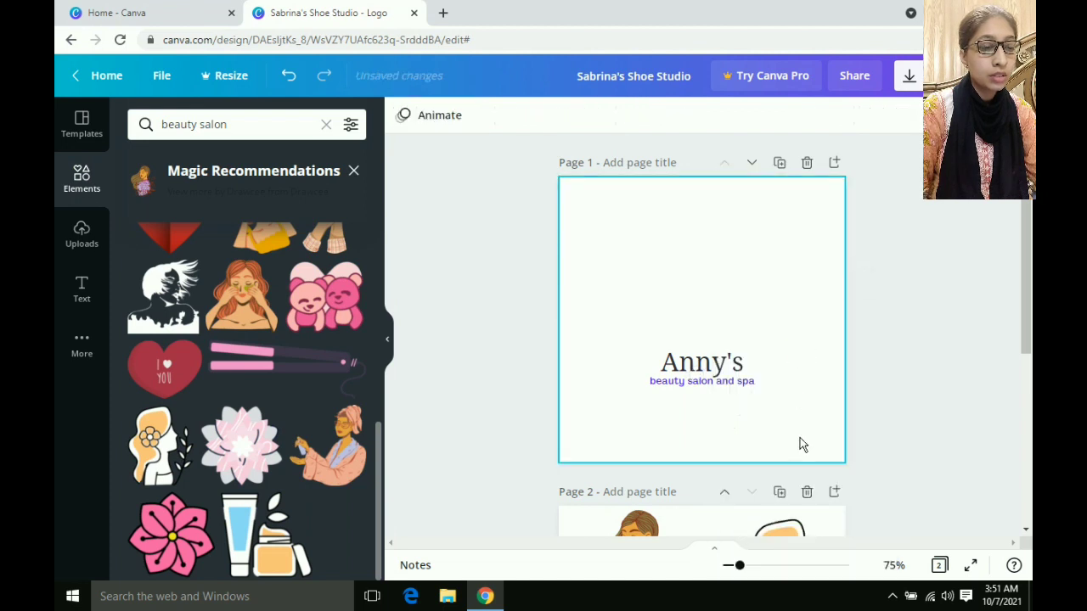
# Step: Move the long-haired woman illustration from page 2 to page 1, placing it directly above the salon name
pyautogui.scroll(-4, 880, 427)
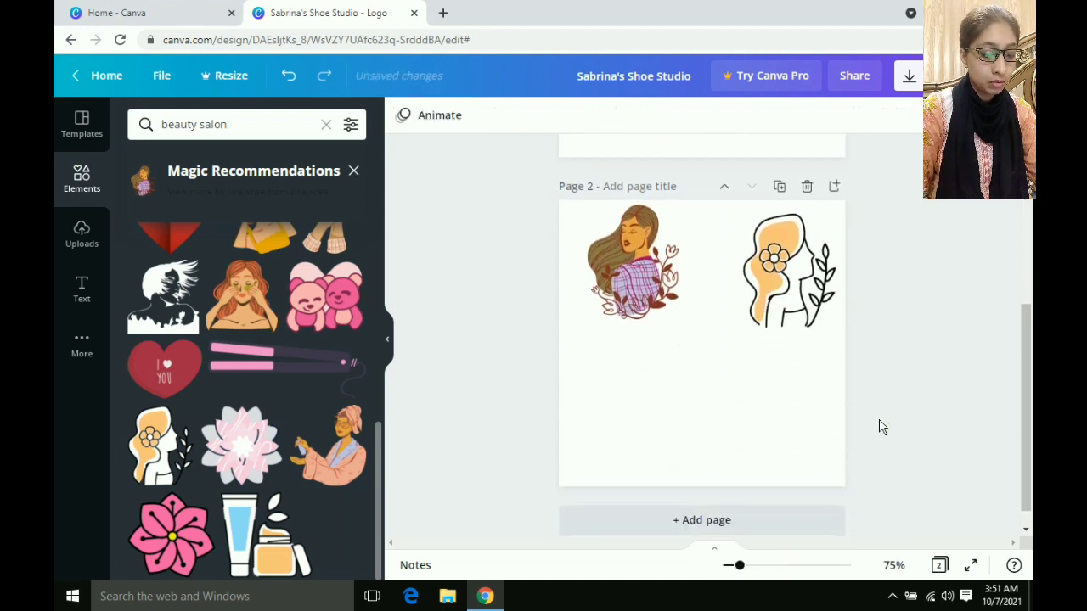
pyautogui.scroll(3, 880, 427)
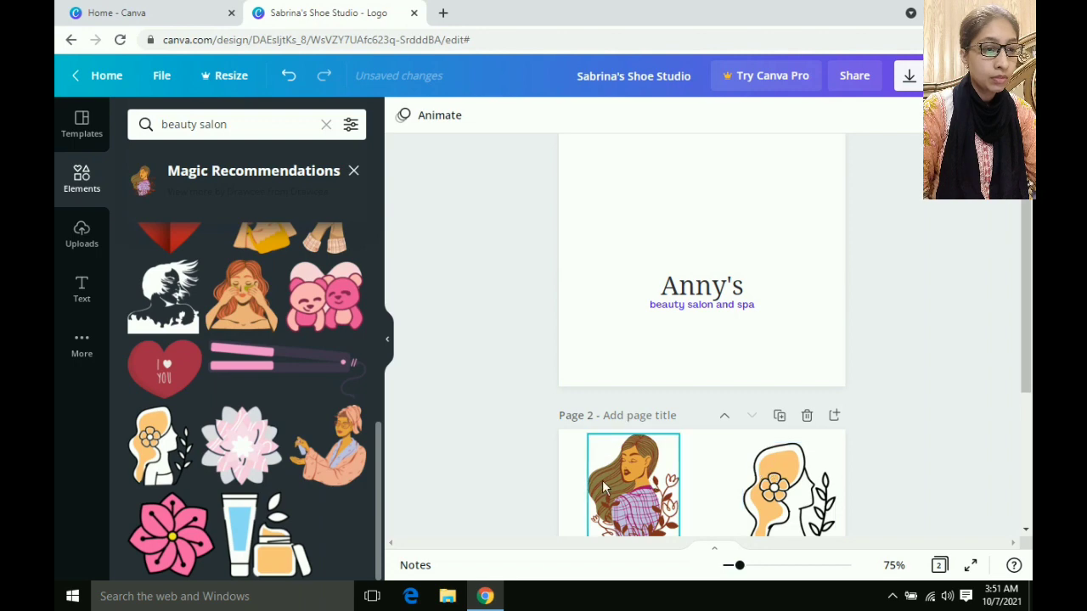
pyautogui.click(635, 497)
pyautogui.moveTo(635, 497); pyautogui.dragTo(701, 212)
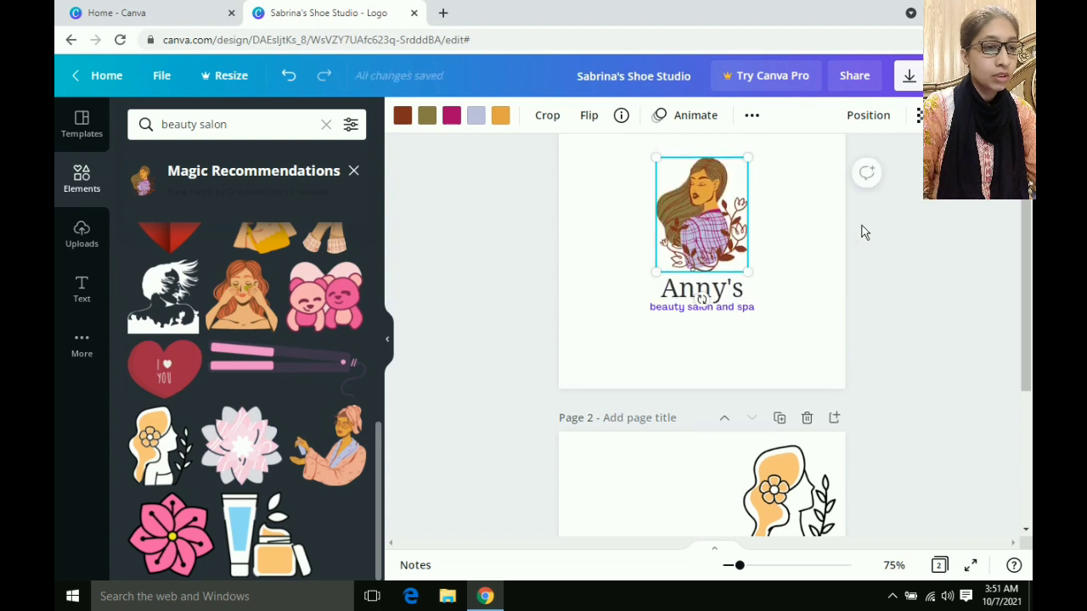
pyautogui.scroll(1, 864, 232)
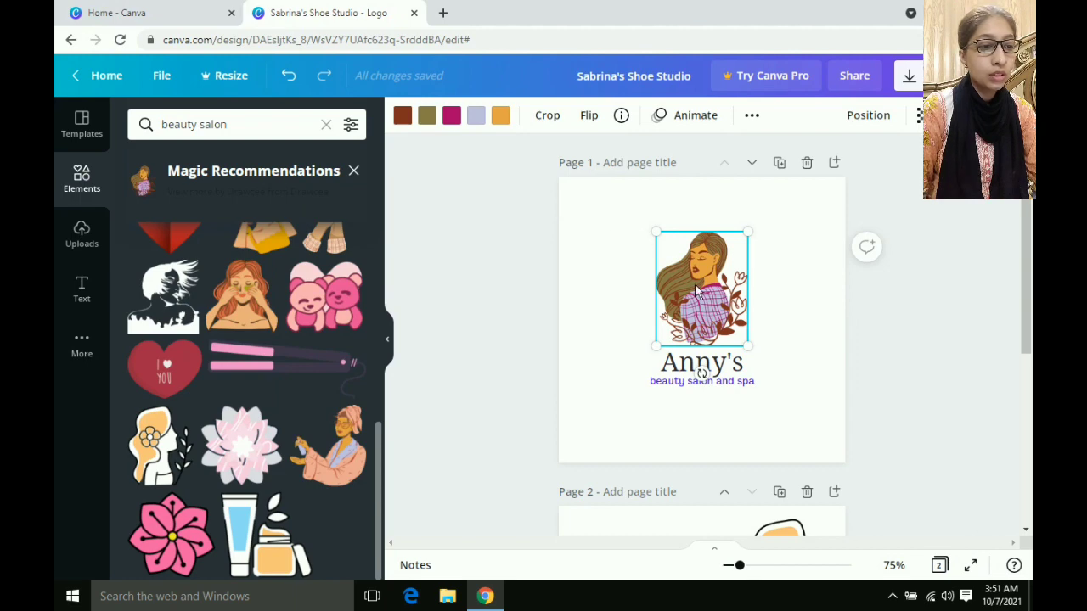
pyautogui.moveTo(695, 285); pyautogui.dragTo(690, 288)
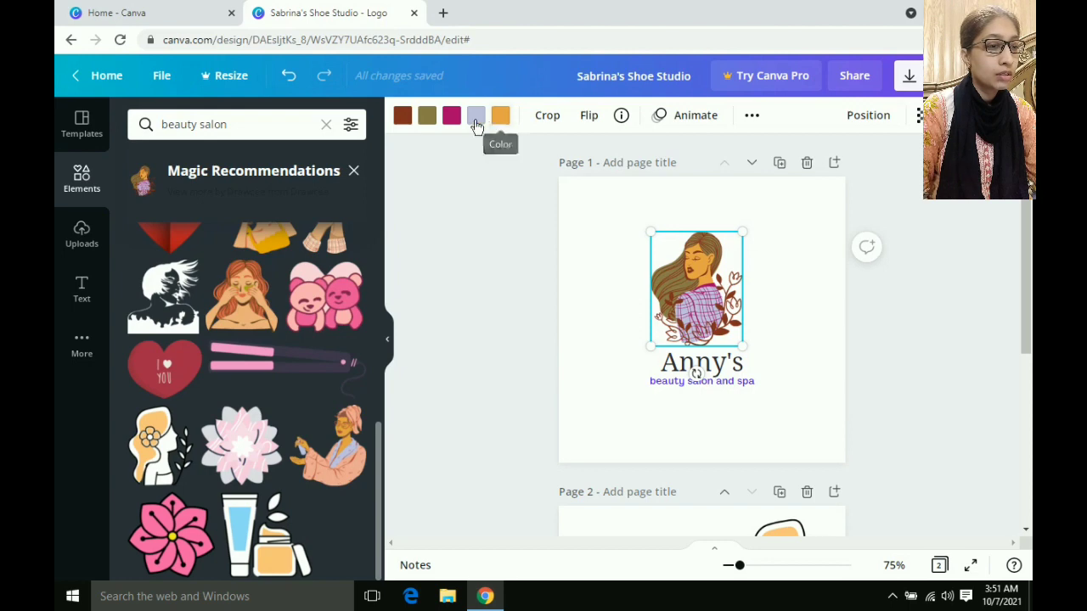
# Step: Recolor the woman illustration: set its dark brown details to golden orange and its olive hair to dark charcoal
pyautogui.click(403, 117)
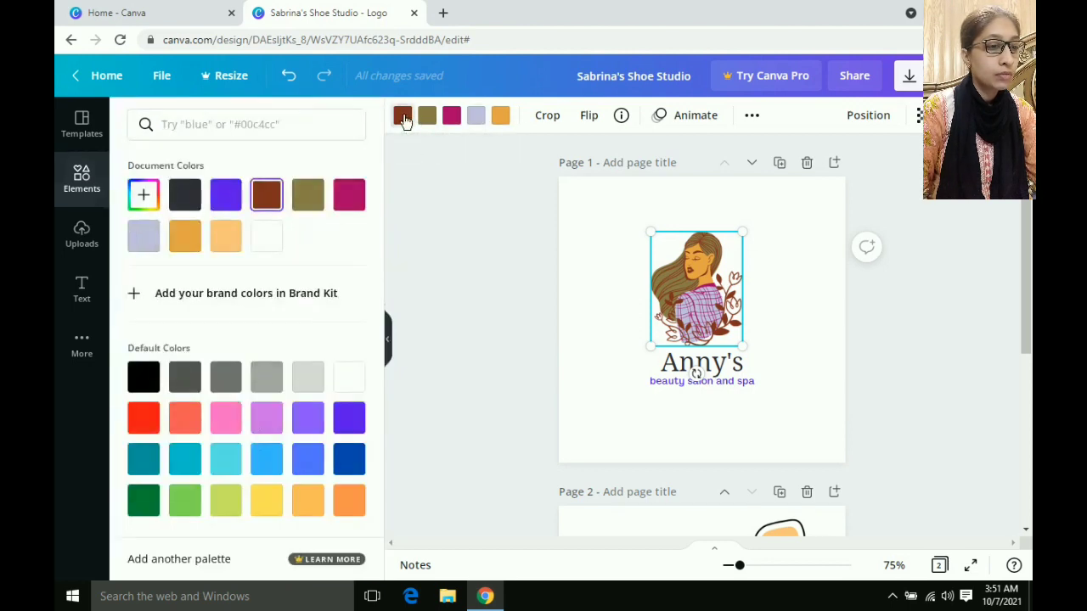
pyautogui.click(266, 236)
pyautogui.click(222, 243)
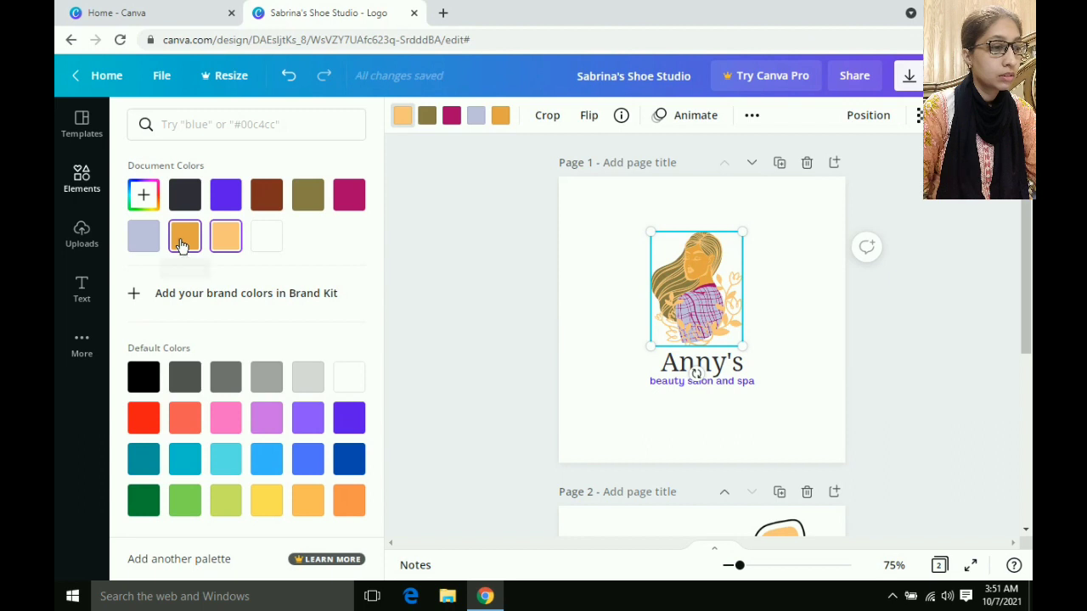
pyautogui.click(181, 242)
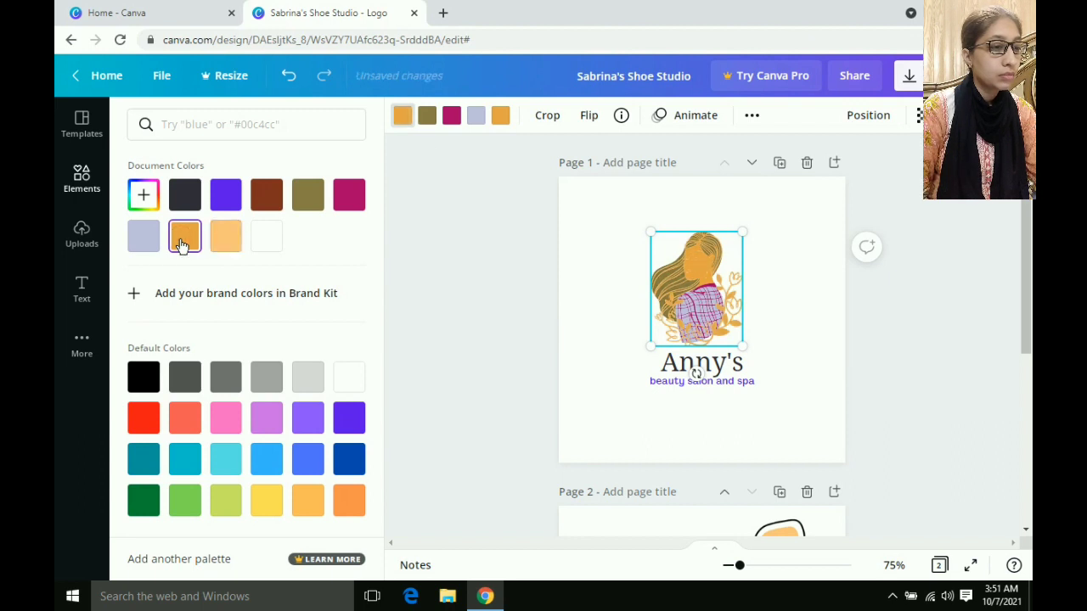
pyautogui.click(427, 119)
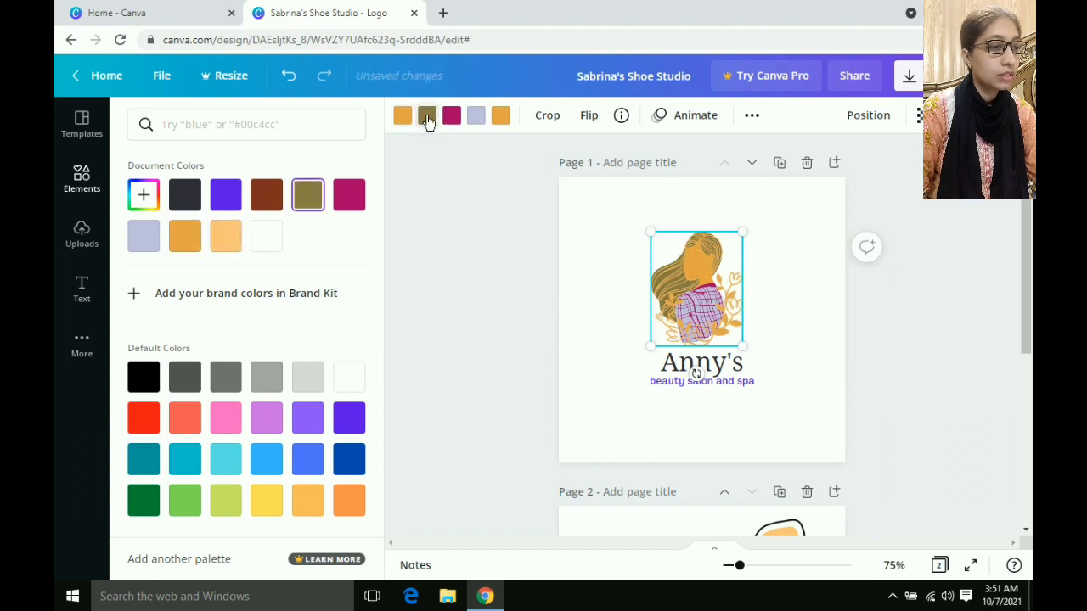
pyautogui.click(187, 197)
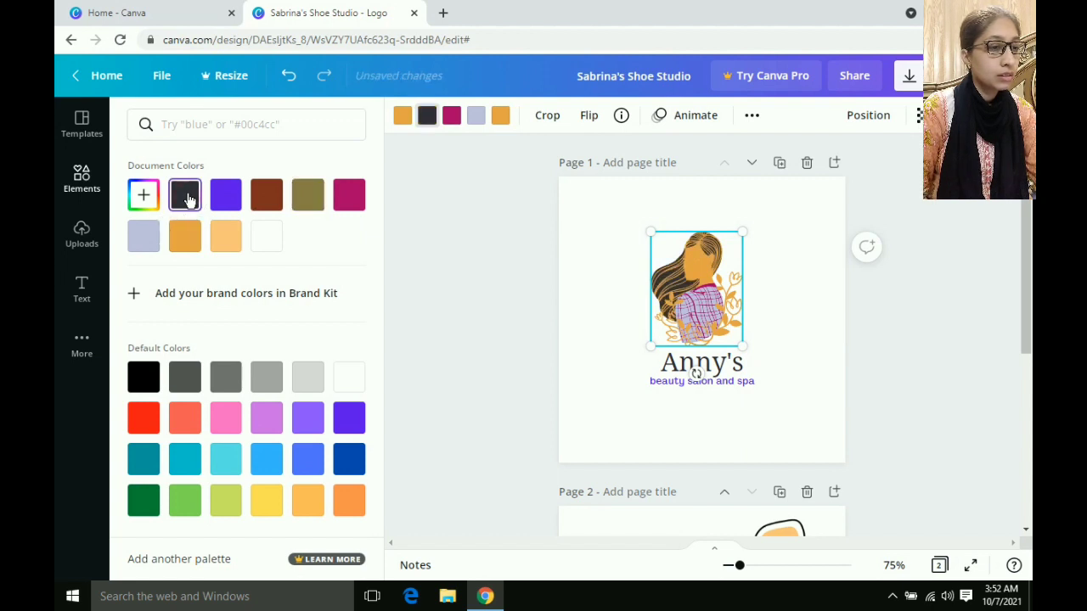
# Step: Recolor the magenta lines of the woman's checked shirt, trying olive, pink, green, yellow and orange before settling on dark blue
pyautogui.click(452, 117)
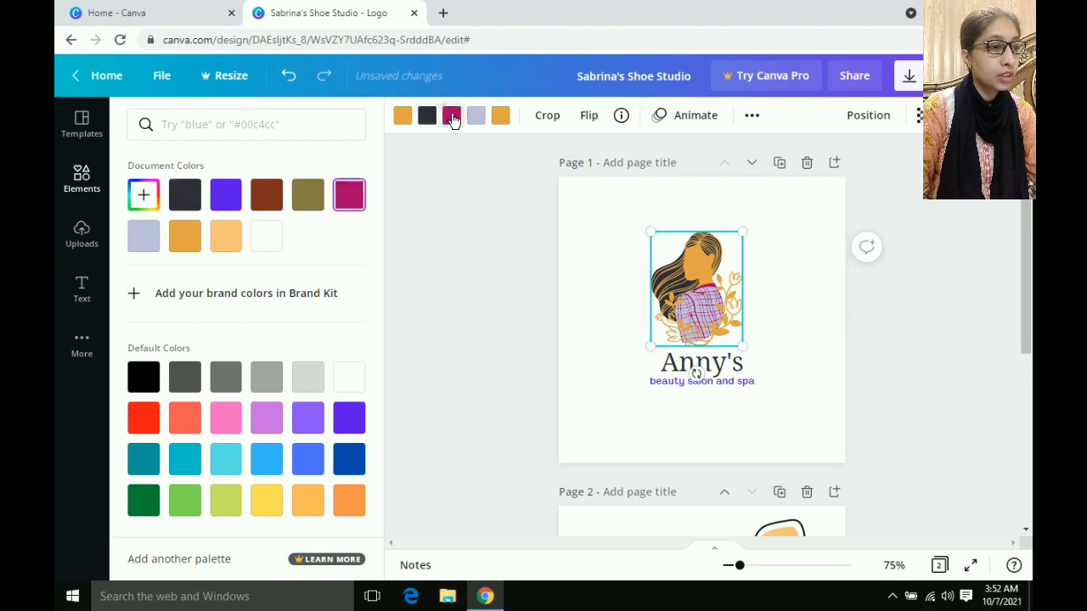
pyautogui.click(311, 197)
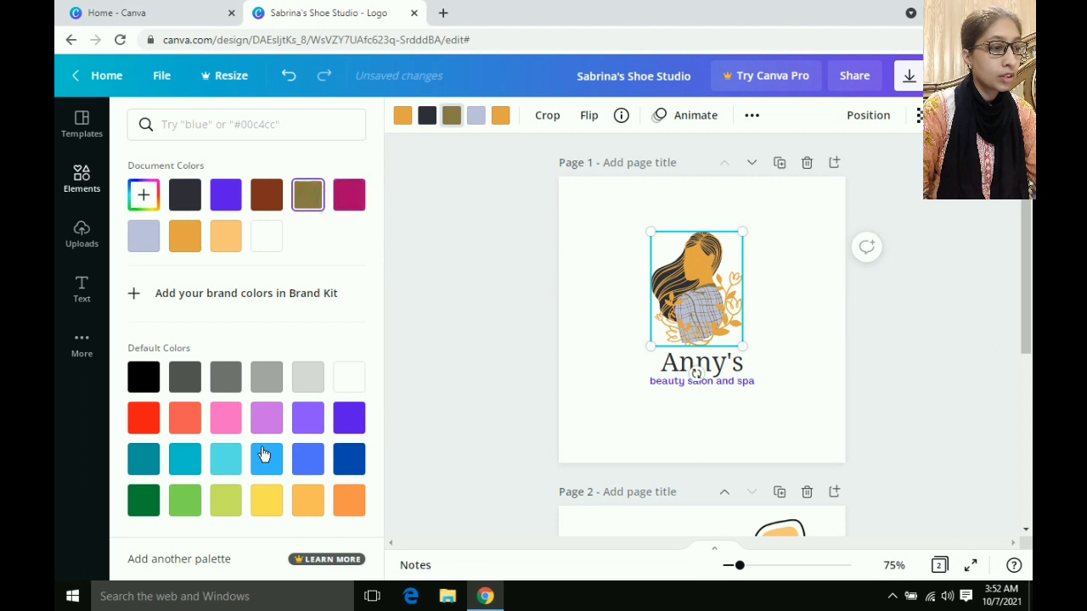
pyautogui.click(226, 425)
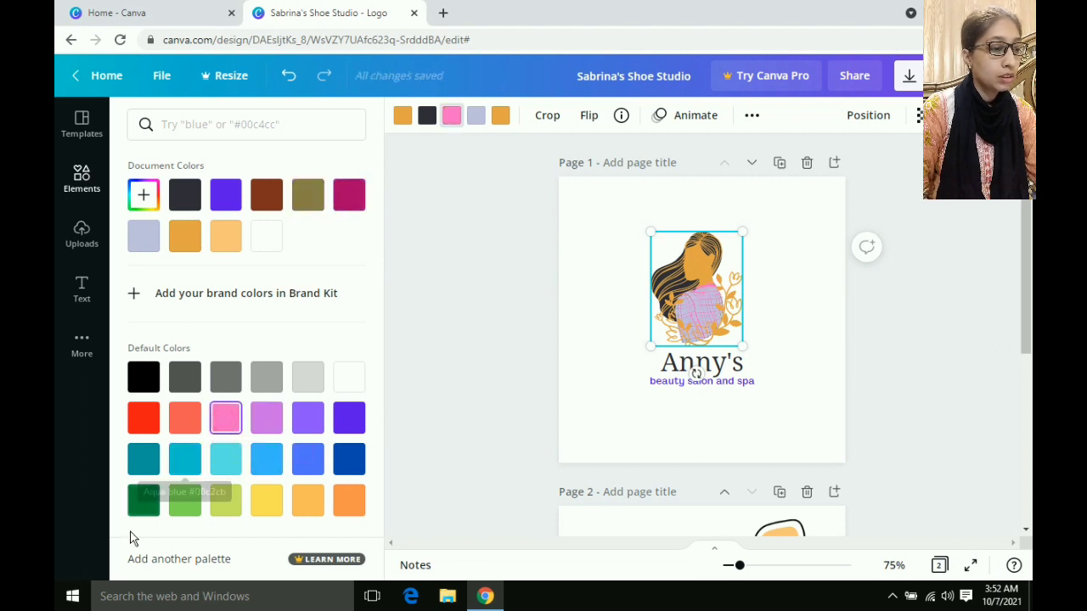
pyautogui.click(143, 510)
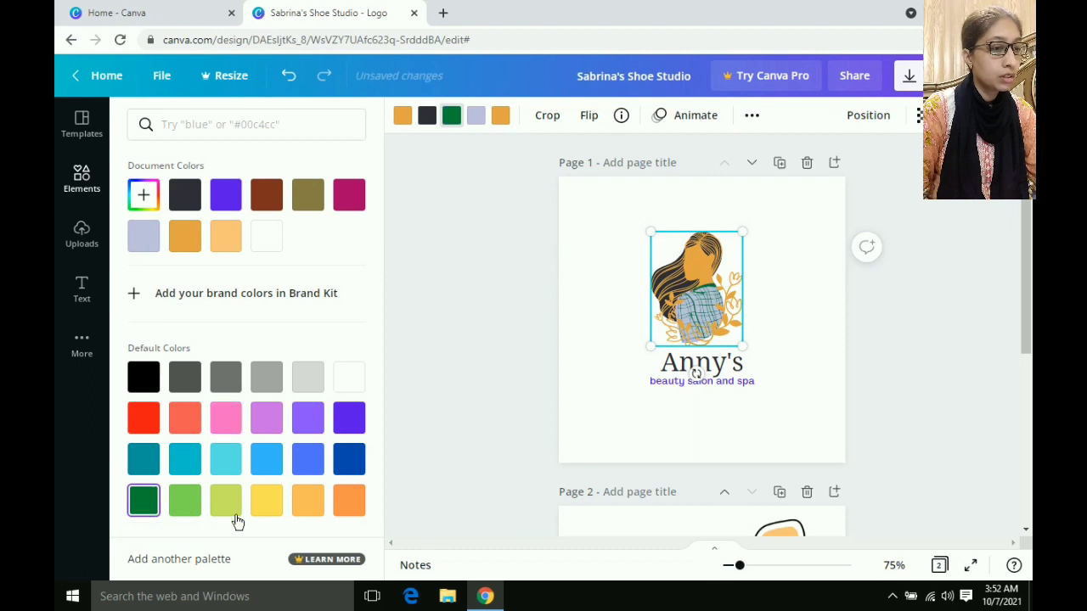
pyautogui.click(266, 499)
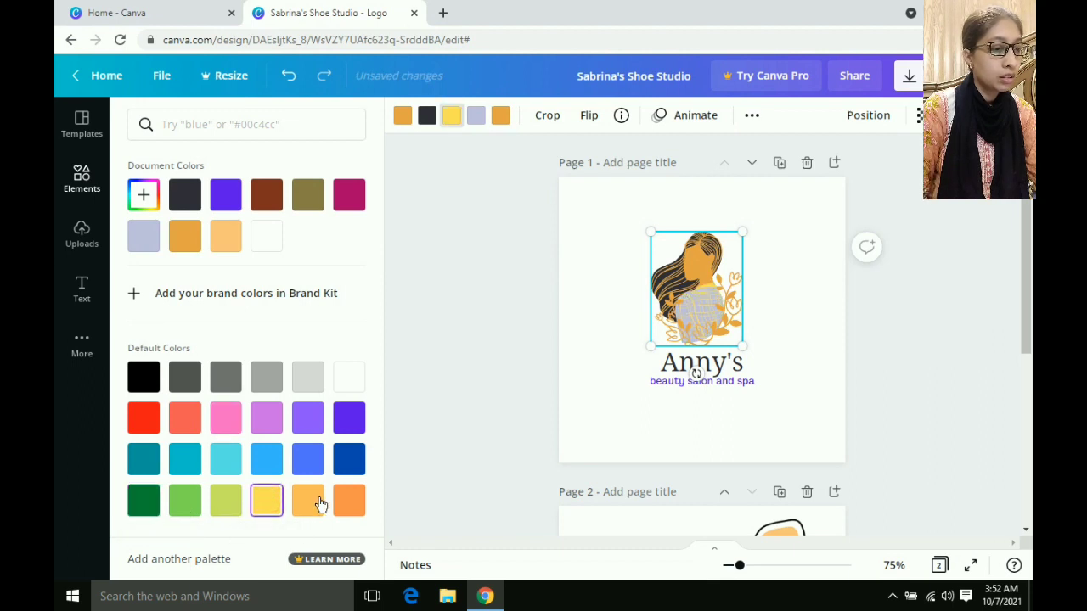
pyautogui.click(348, 501)
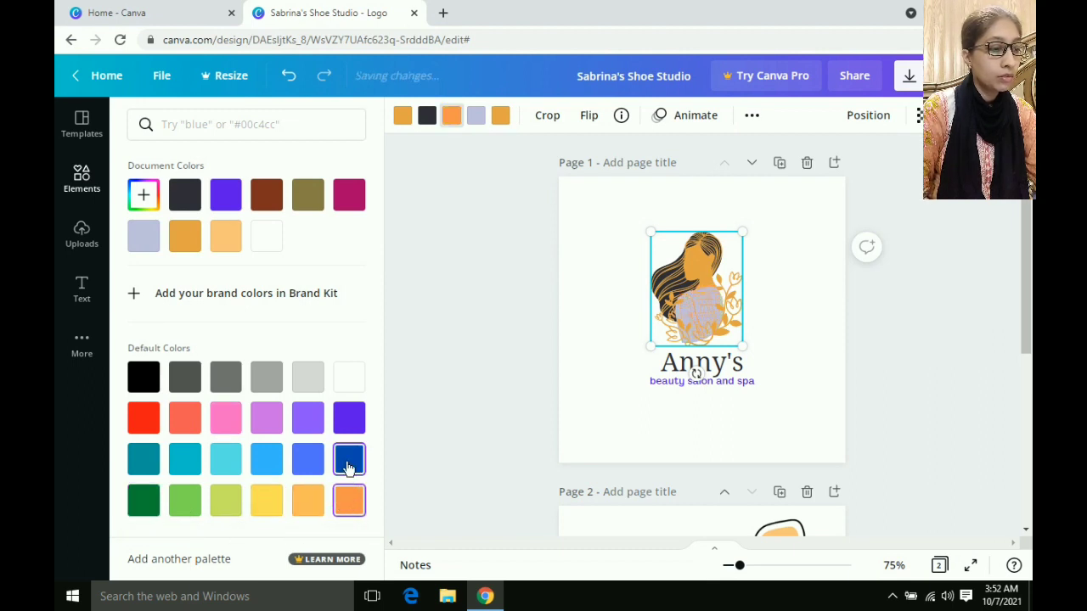
pyautogui.click(348, 466)
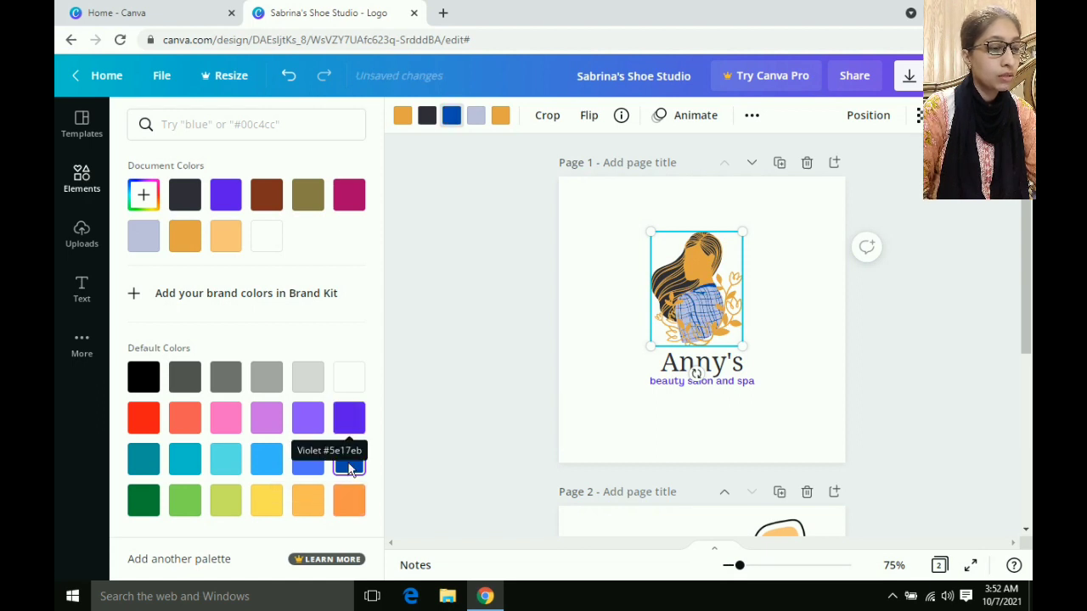
# Step: Recolor the woman's golden orange skin to white
pyautogui.click(501, 115)
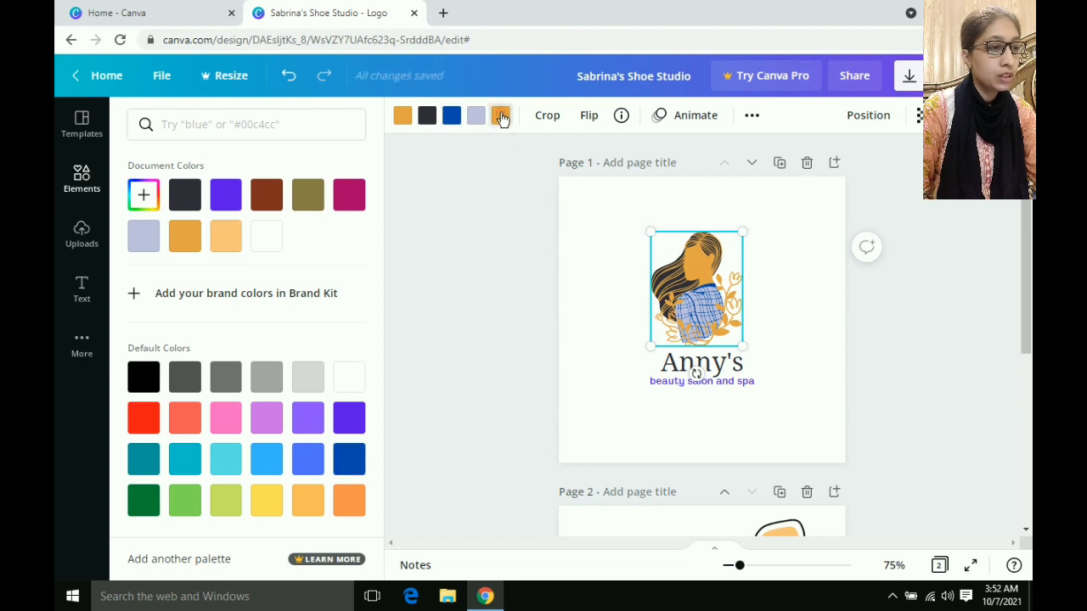
pyautogui.click(501, 119)
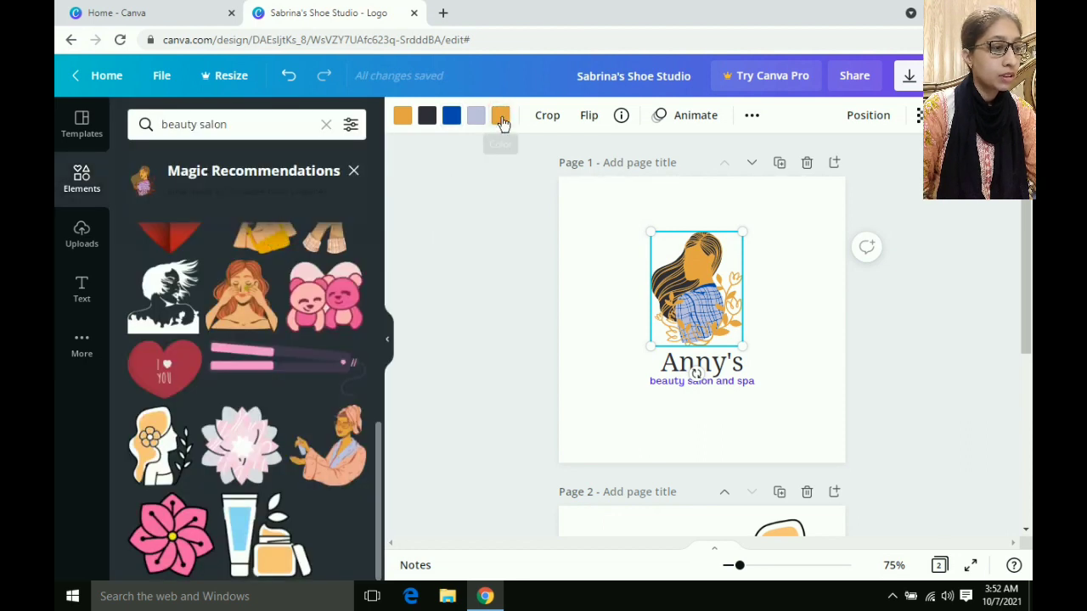
pyautogui.click(501, 117)
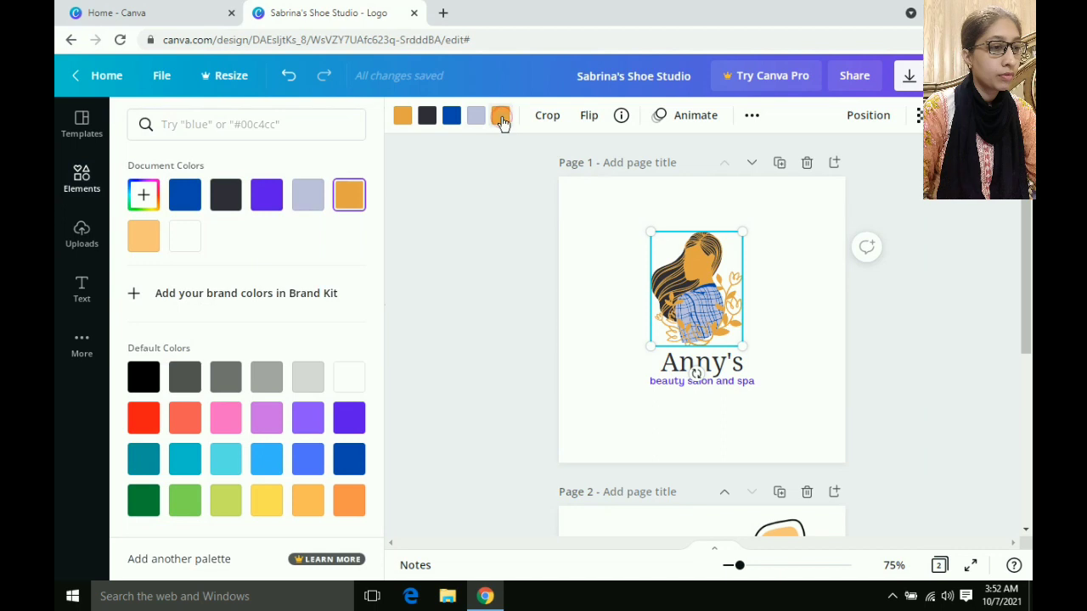
pyautogui.click(185, 235)
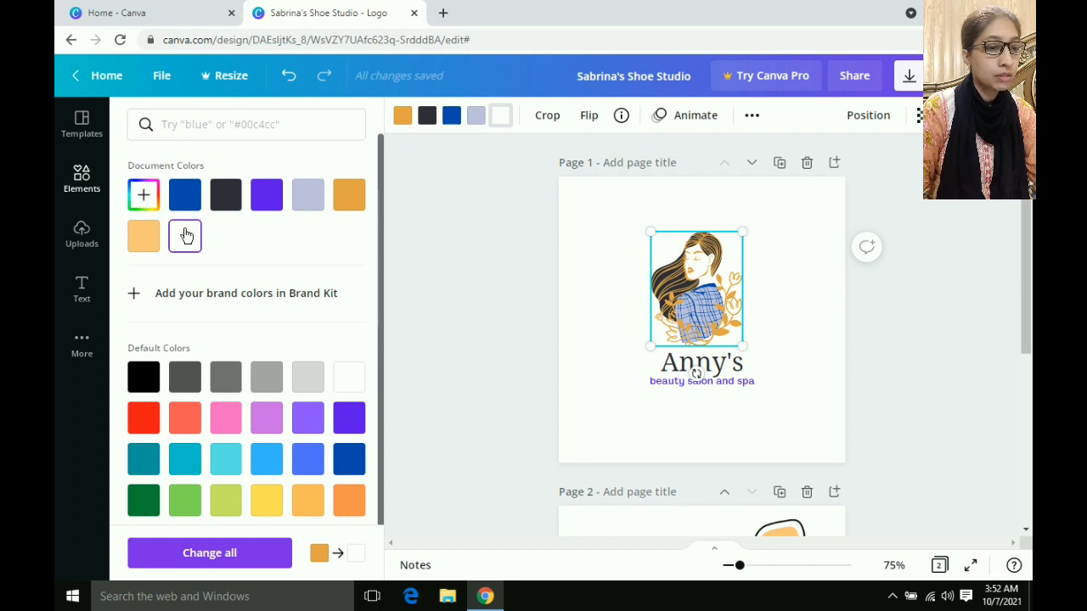
# Step: Recolor the lavender fabric of the woman's shirt to light gray, comparing it with a darker gray shade
pyautogui.click(476, 117)
pyautogui.click(476, 119)
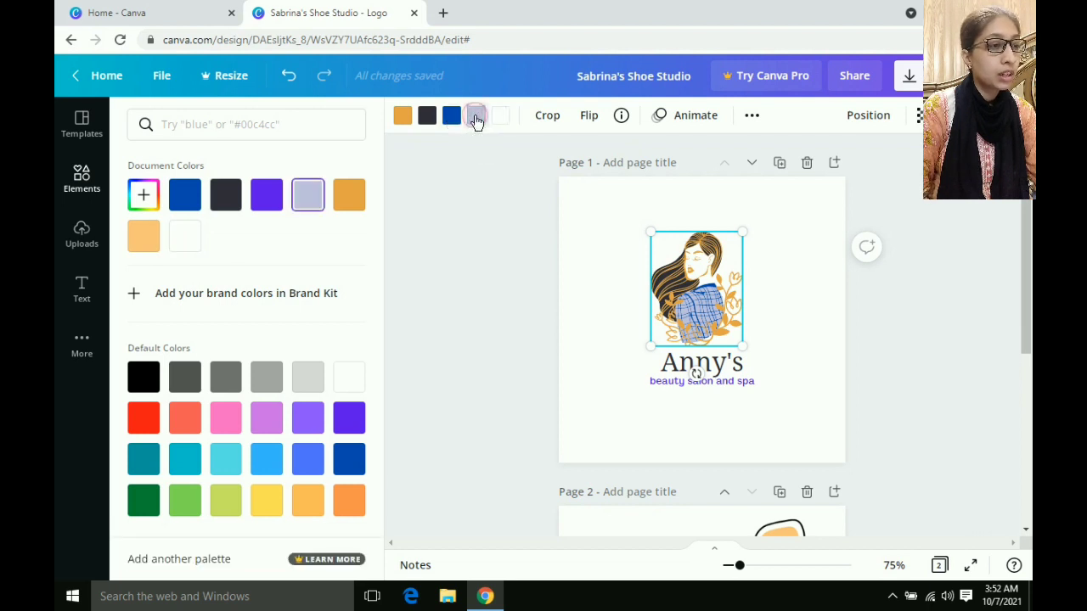
pyautogui.click(307, 379)
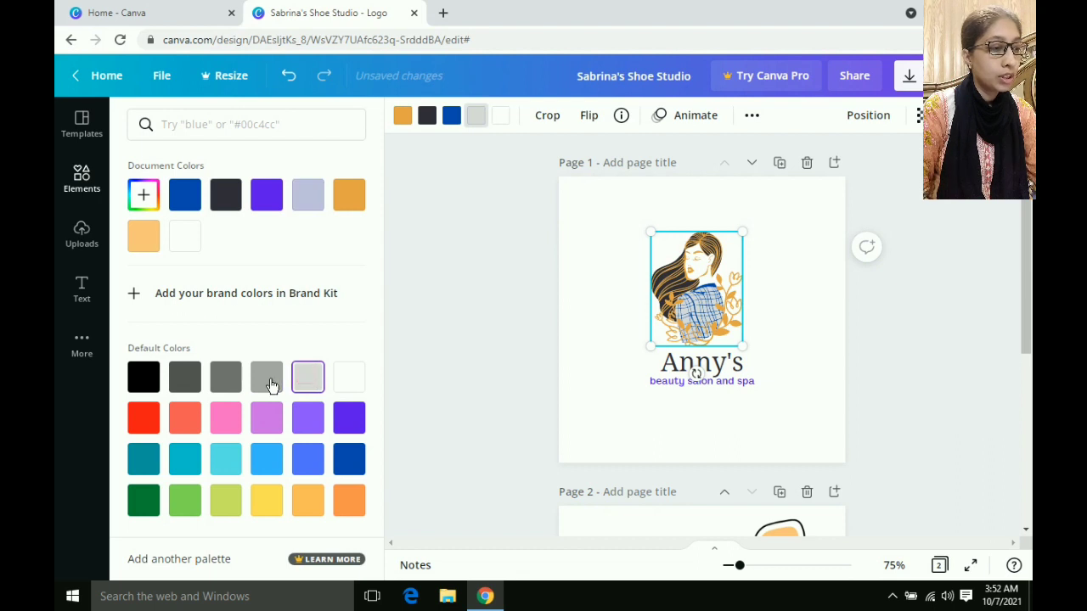
pyautogui.click(267, 382)
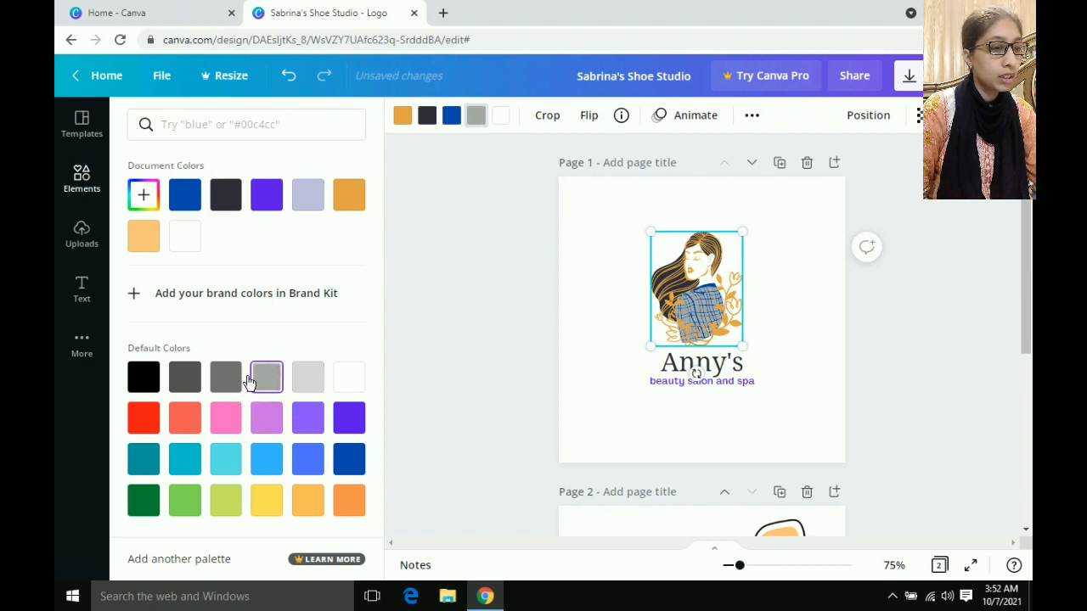
pyautogui.click(225, 380)
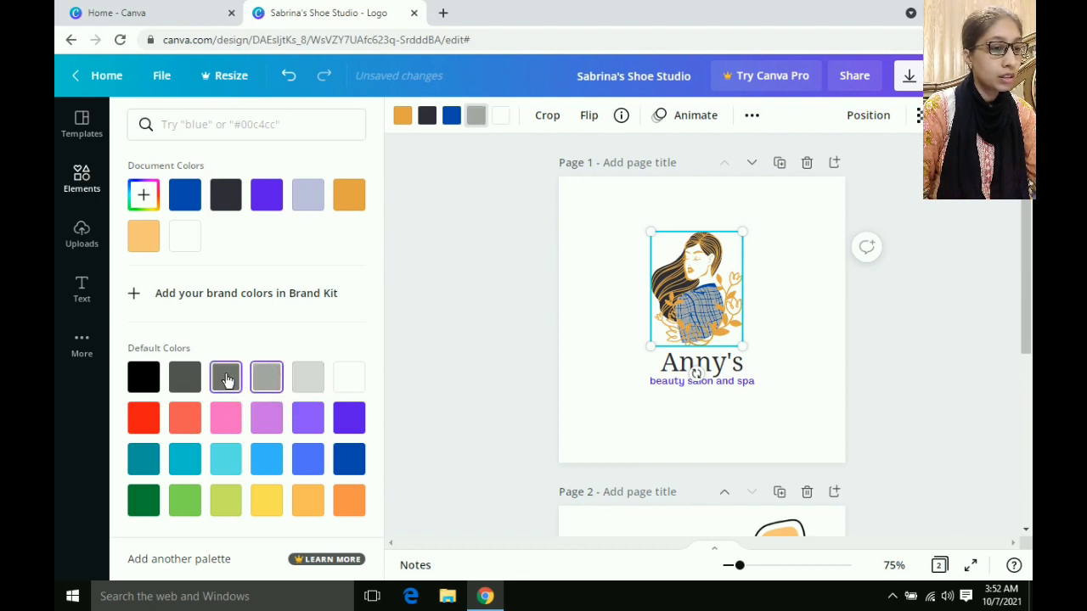
pyautogui.click(308, 419)
pyautogui.click(309, 380)
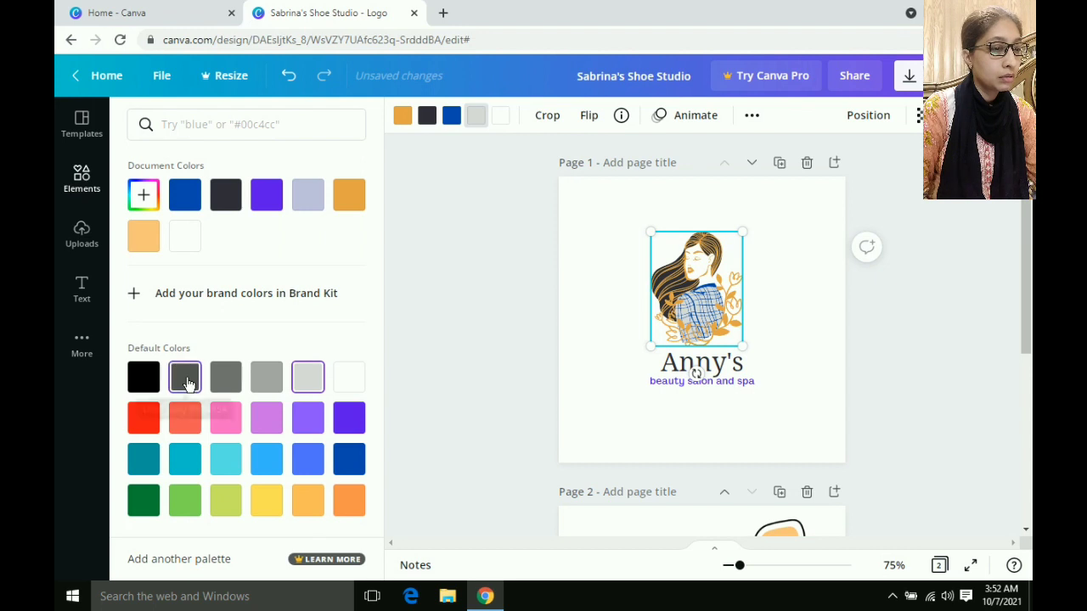
# Step: Try coral, turquoise, gray, yellow, lime, dark gray and white on the shirt's fabric, return it to light gray and deselect the illustration
pyautogui.click(187, 421)
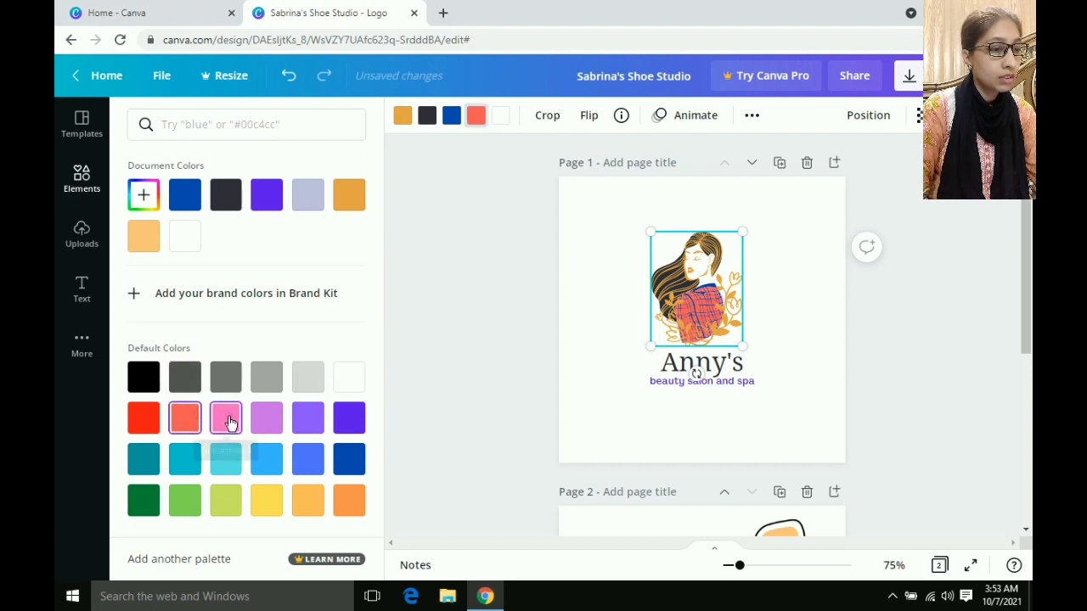
pyautogui.click(226, 419)
pyautogui.click(226, 460)
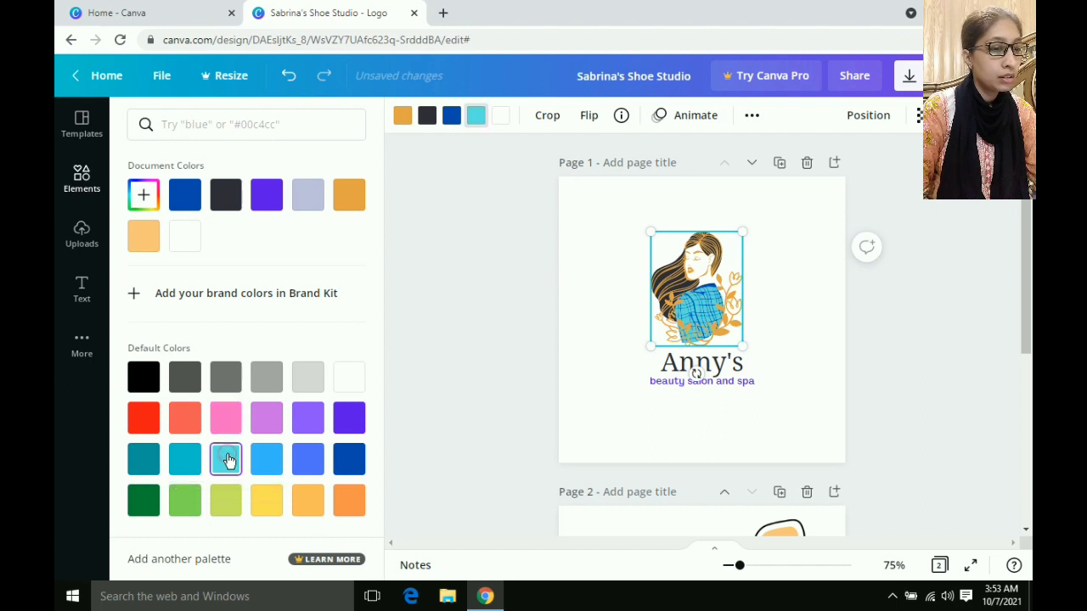
pyautogui.click(309, 380)
pyautogui.click(270, 383)
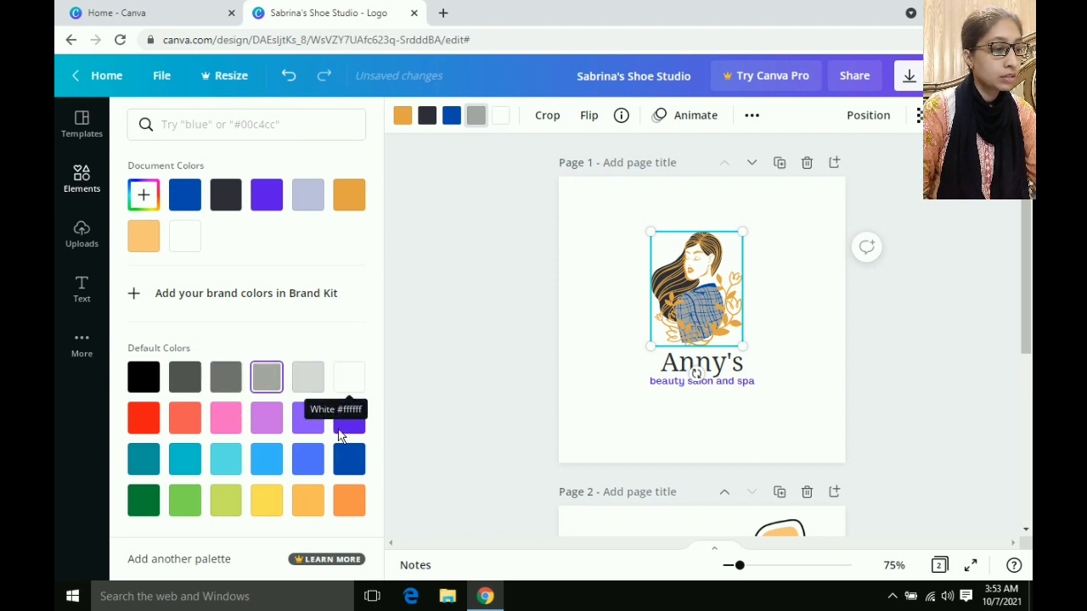
pyautogui.click(265, 504)
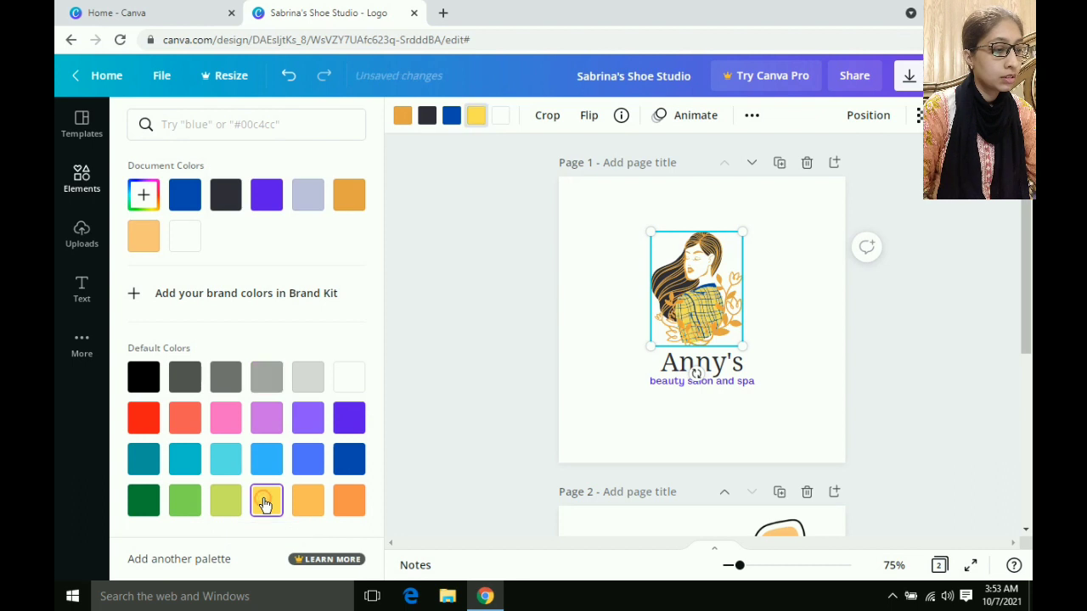
pyautogui.click(227, 503)
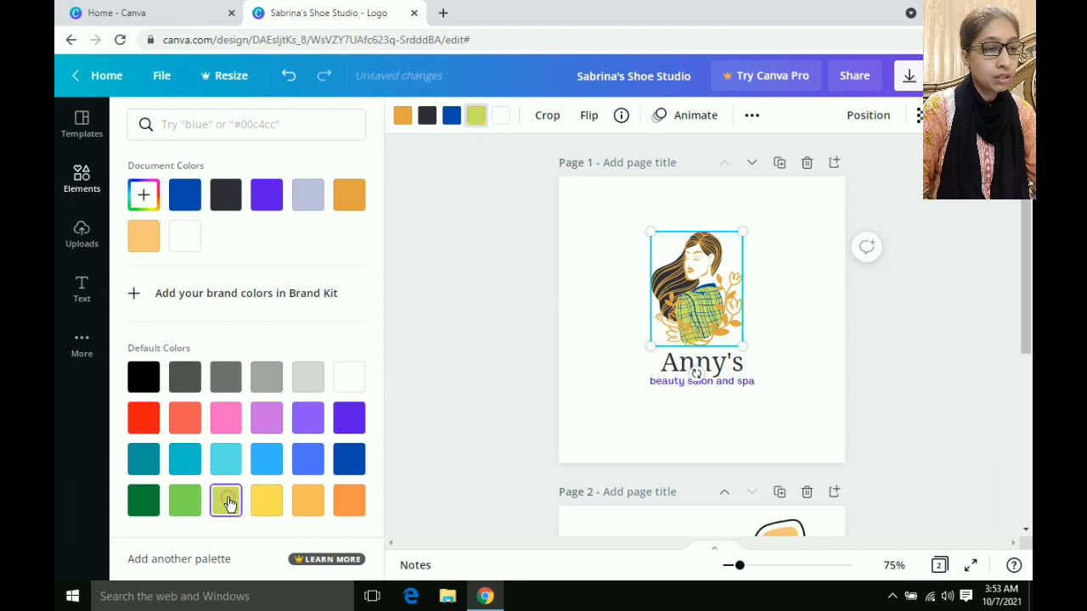
pyautogui.click(186, 459)
pyautogui.click(184, 417)
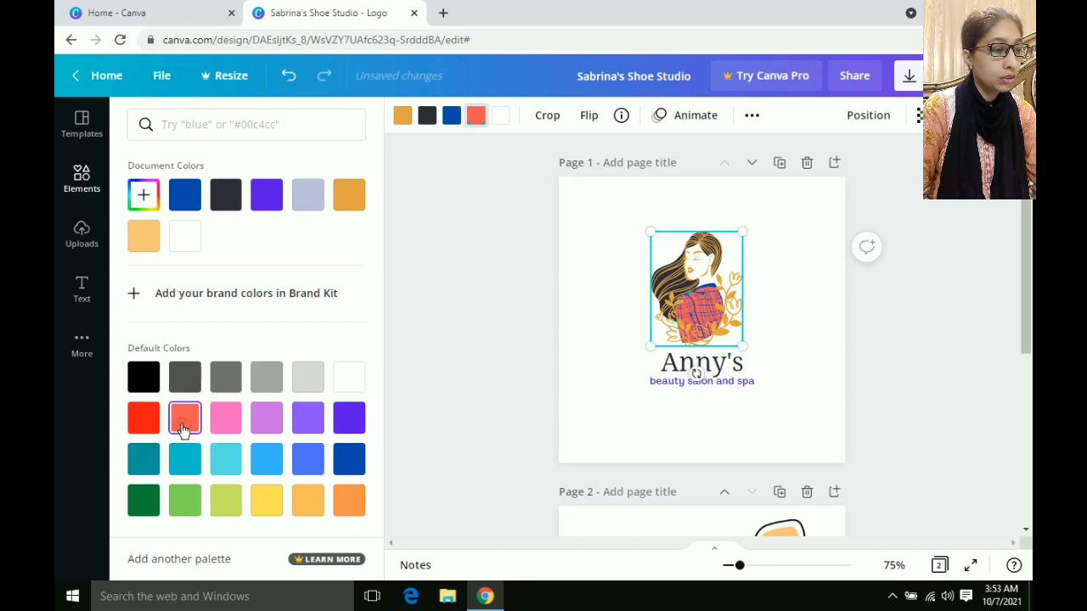
pyautogui.click(185, 384)
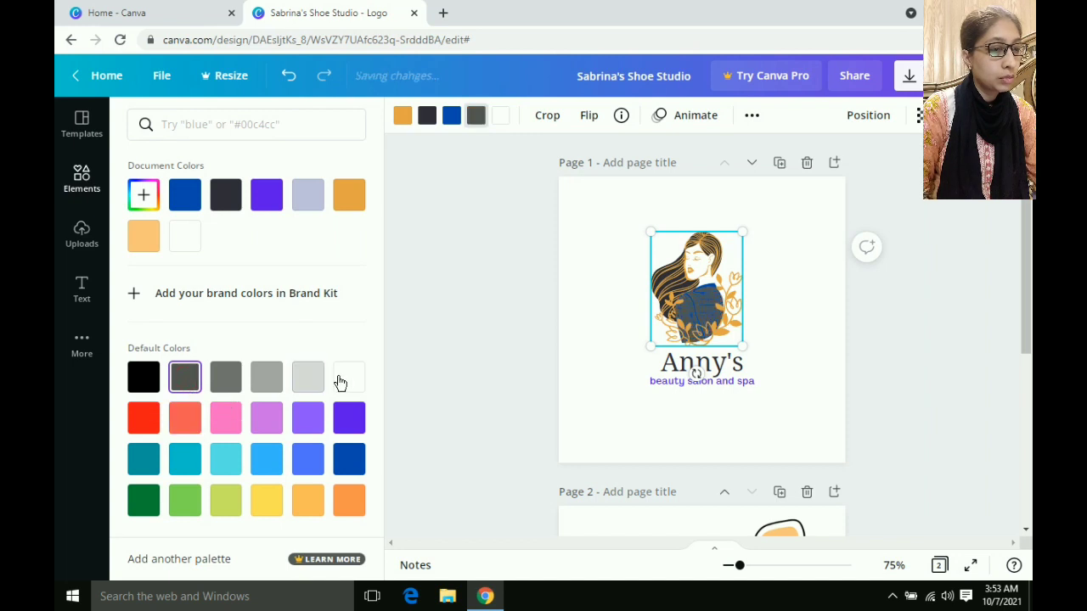
pyautogui.click(348, 384)
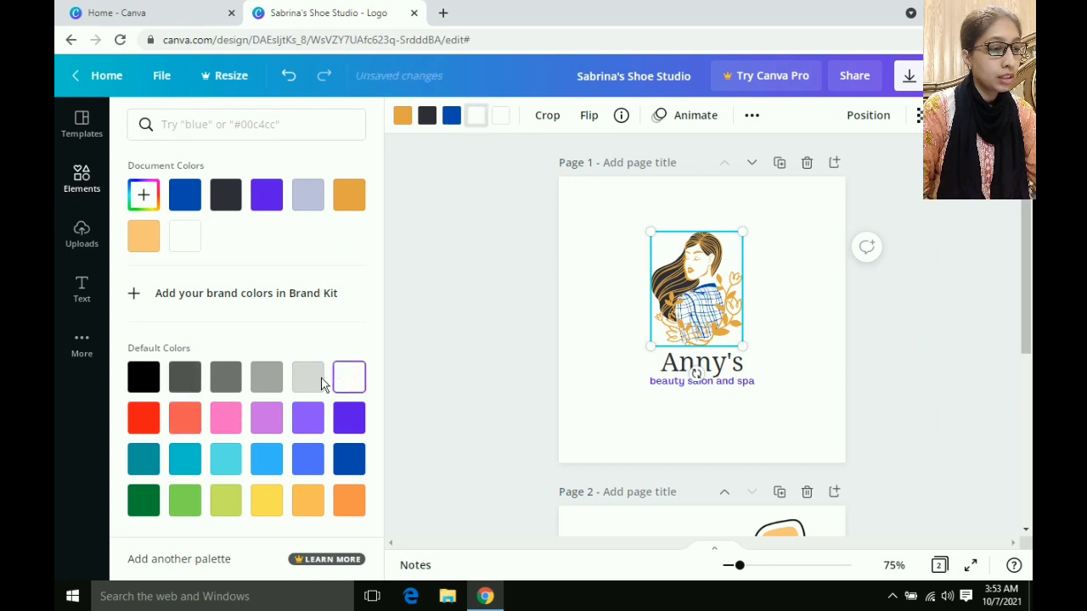
pyautogui.click(309, 384)
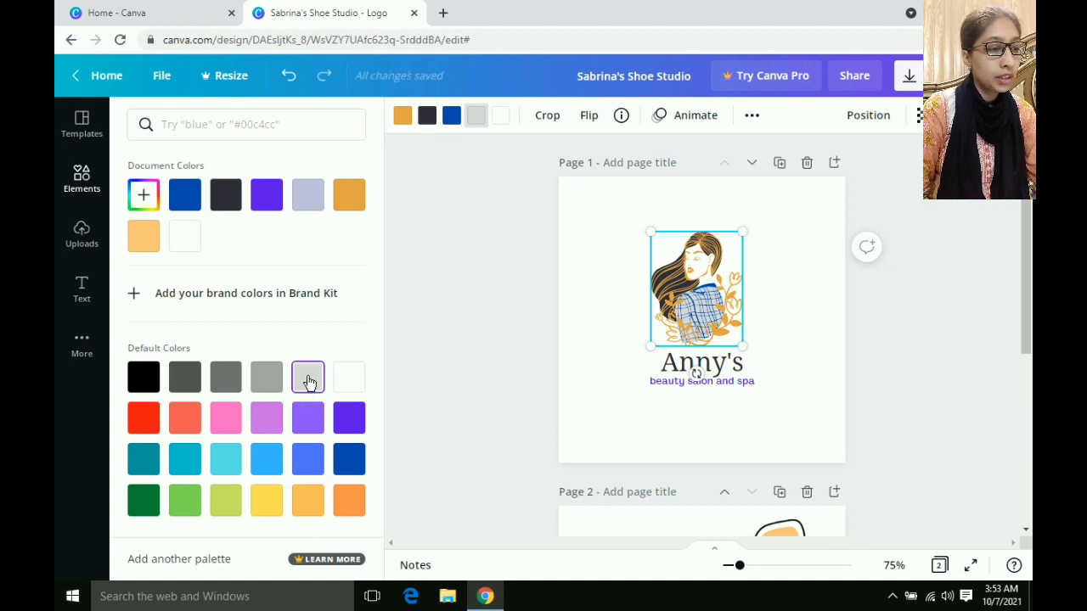
pyautogui.click(813, 322)
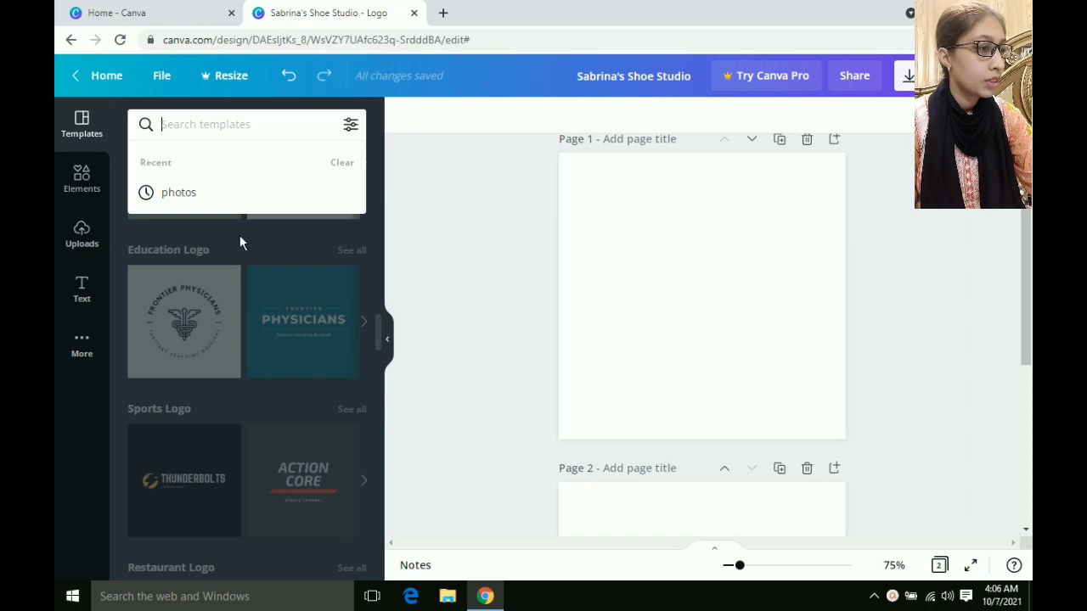
# Step: Browse the logo template categories from Education through Heart Logo and on into the general collection of all results
pyautogui.click(170, 125)
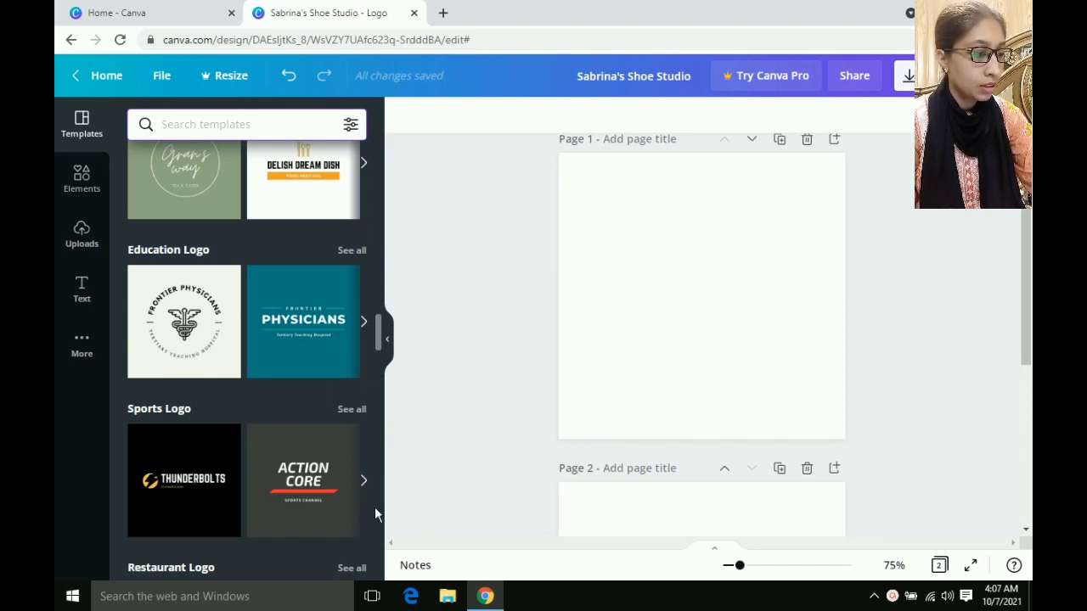
pyautogui.scroll(-3, 374, 507)
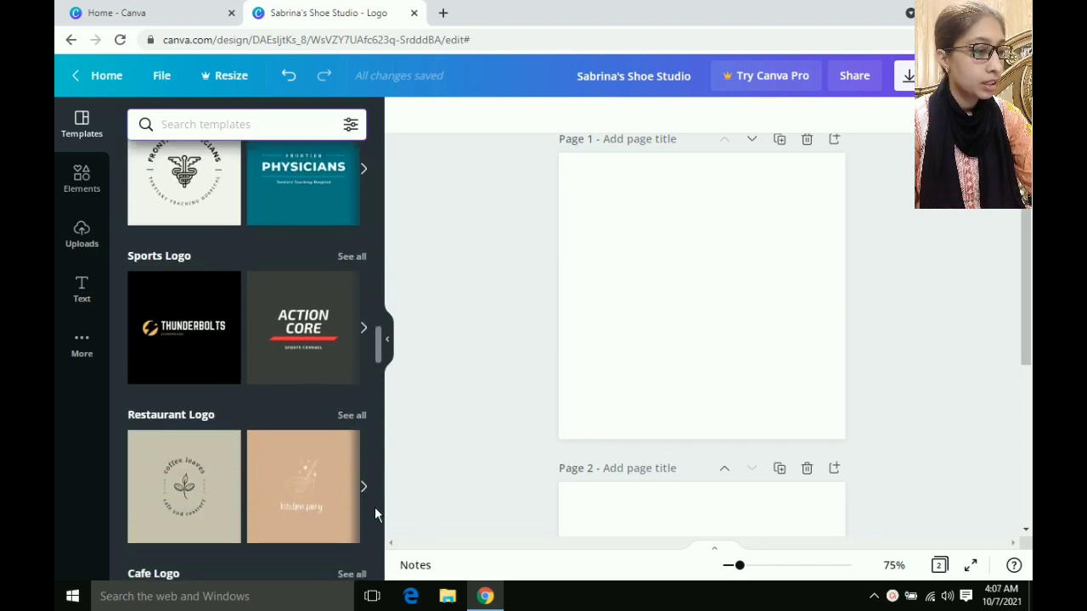
pyautogui.scroll(-3, 374, 507)
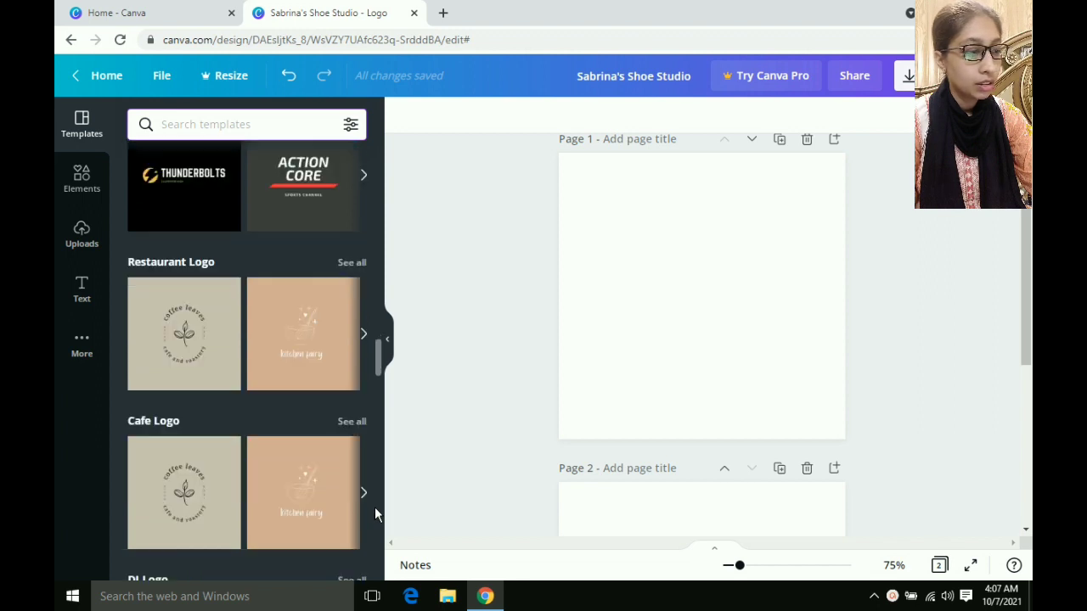
pyautogui.scroll(-3, 375, 507)
pyautogui.scroll(-6, 375, 507)
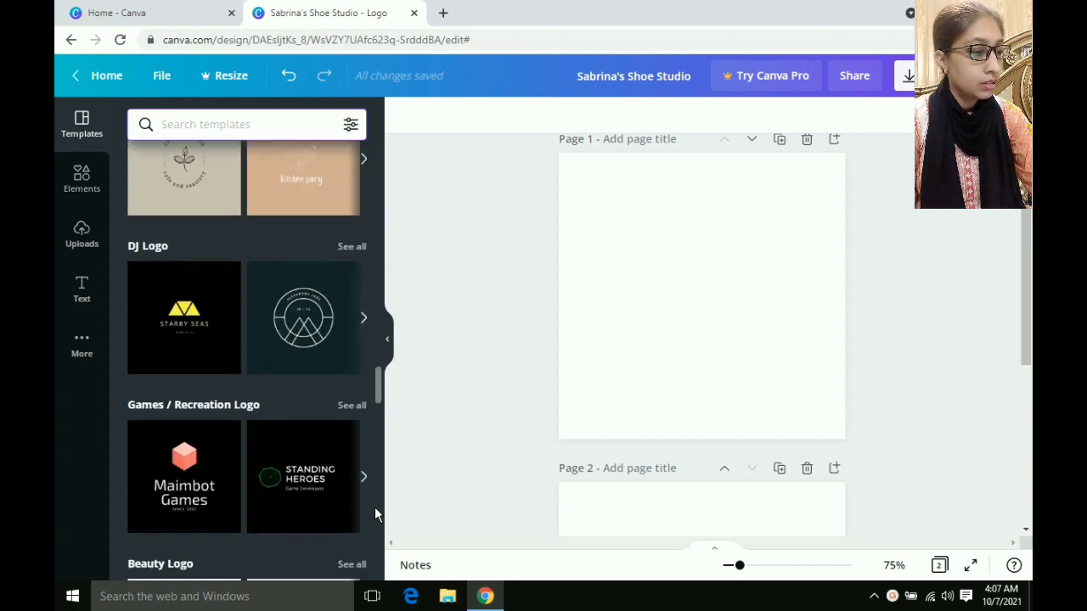
pyautogui.scroll(-3, 375, 513)
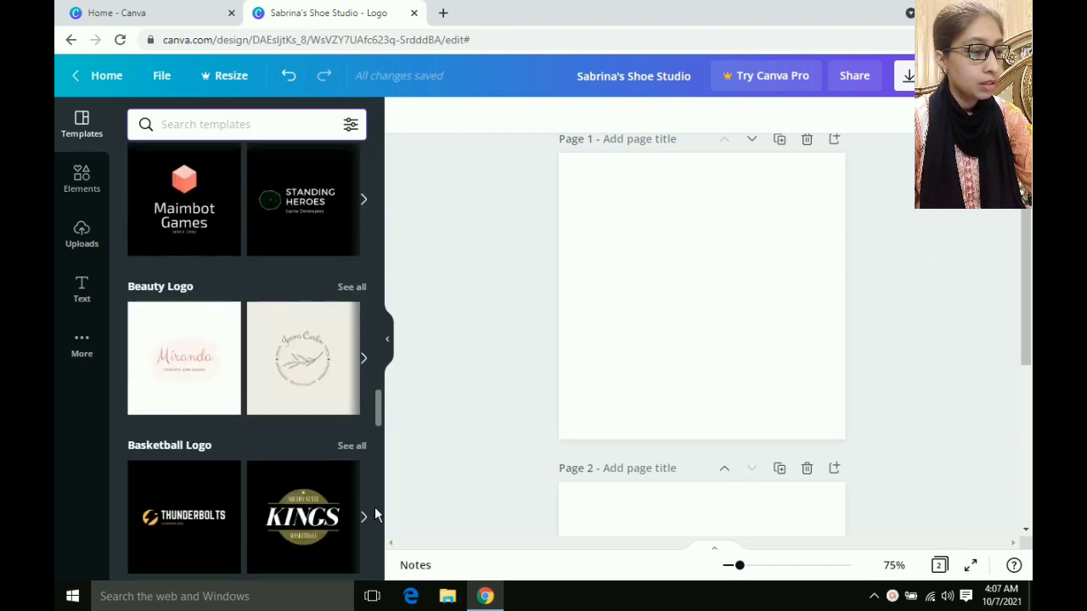
pyautogui.scroll(-3, 374, 510)
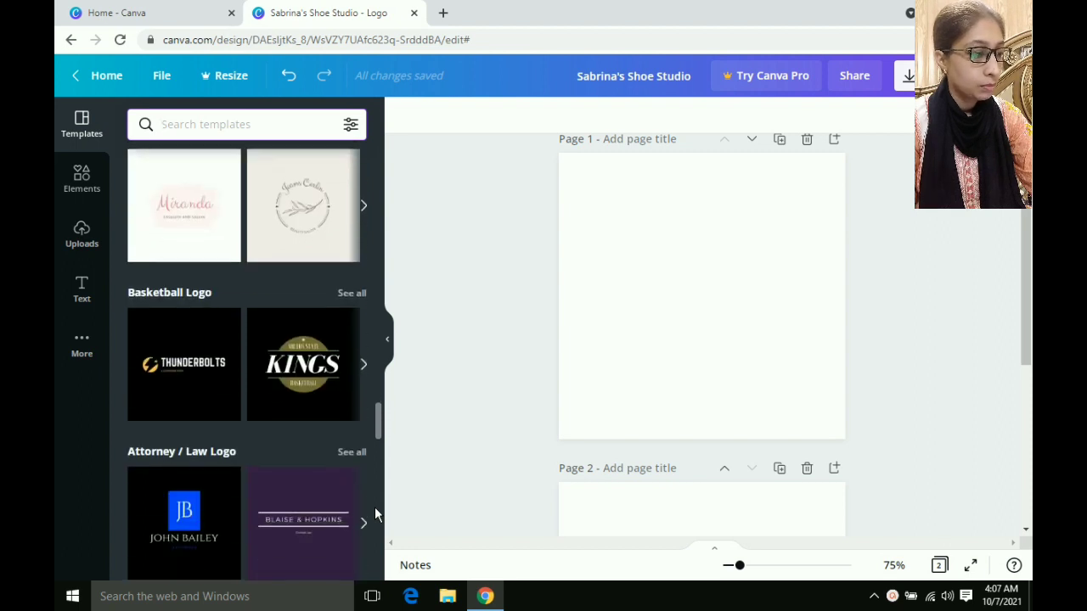
pyautogui.scroll(-3, 374, 513)
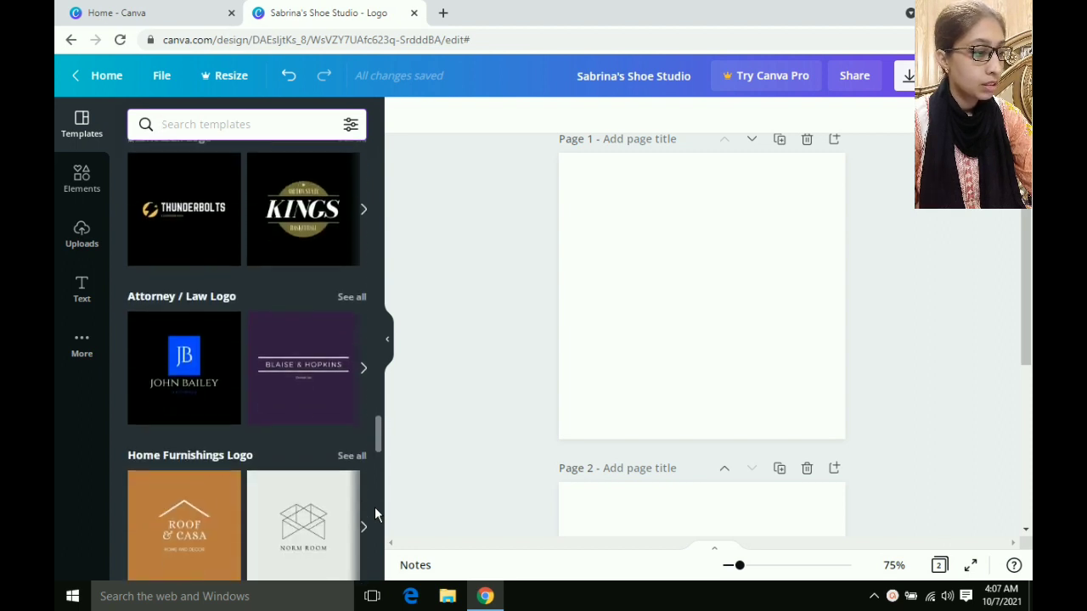
pyautogui.scroll(-7, 375, 514)
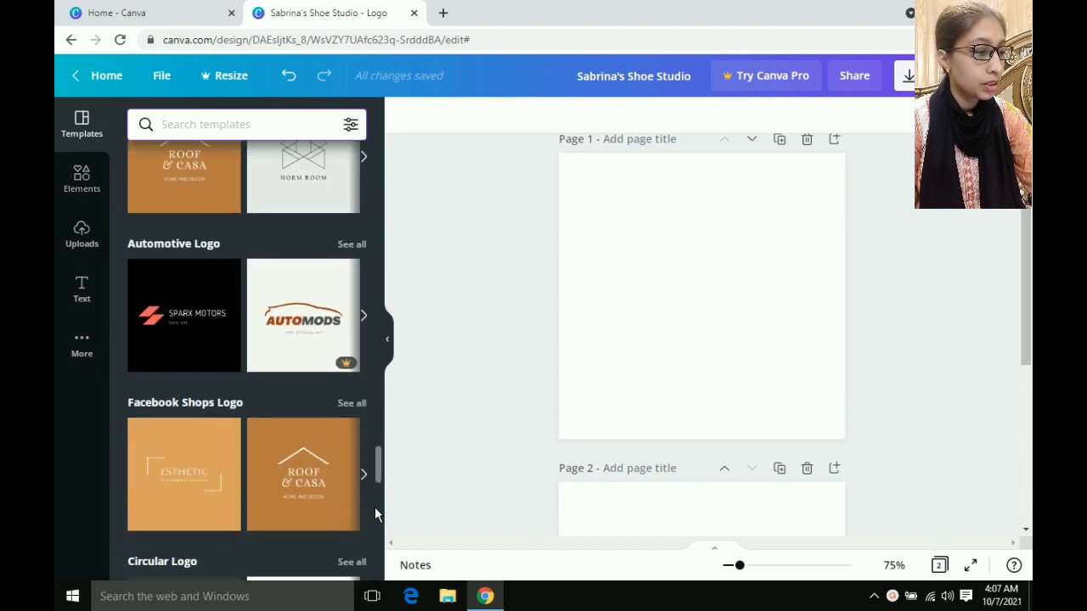
pyautogui.scroll(-6, 375, 507)
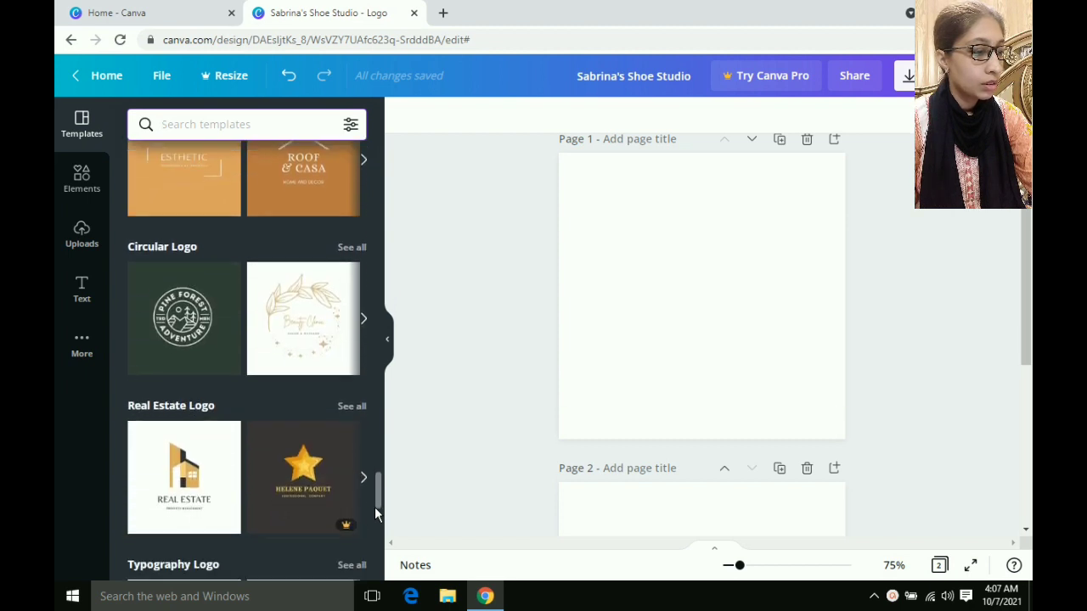
pyautogui.scroll(-7, 375, 510)
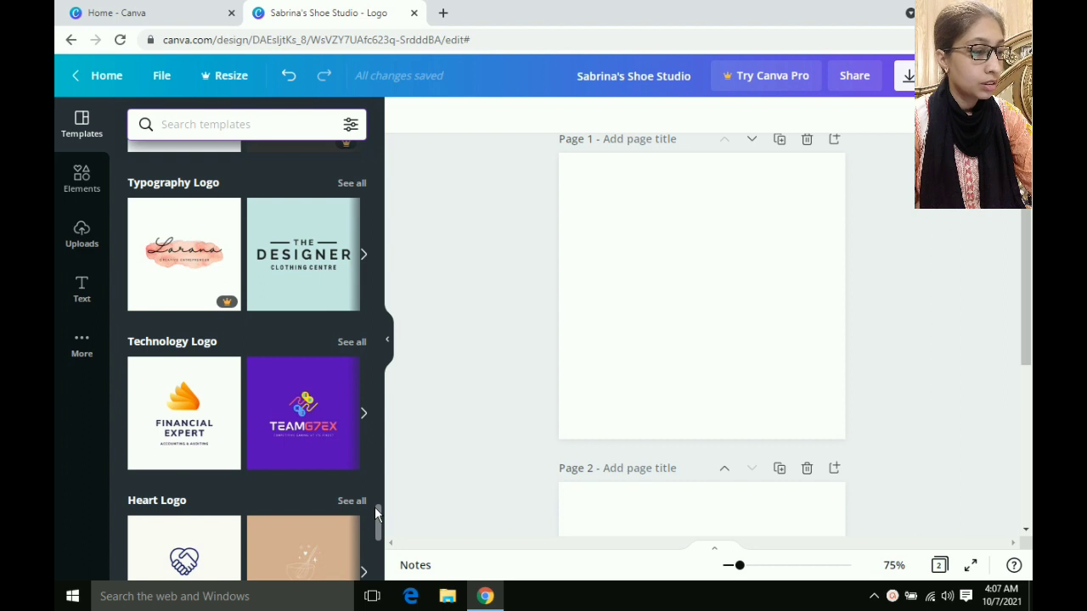
pyautogui.scroll(-6, 374, 507)
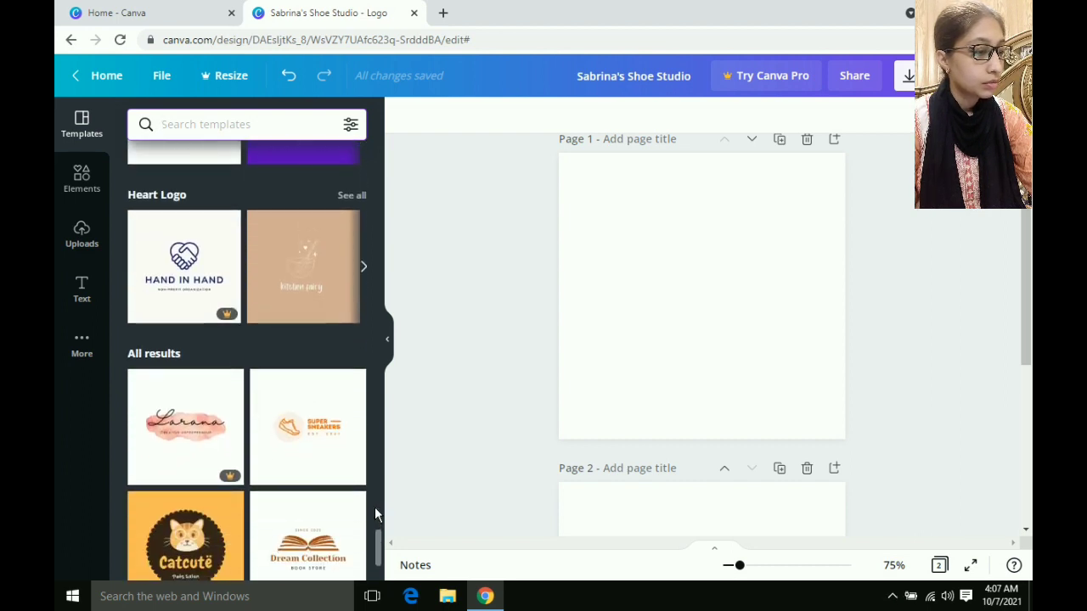
pyautogui.scroll(-6, 375, 507)
pyautogui.scroll(-3, 375, 507)
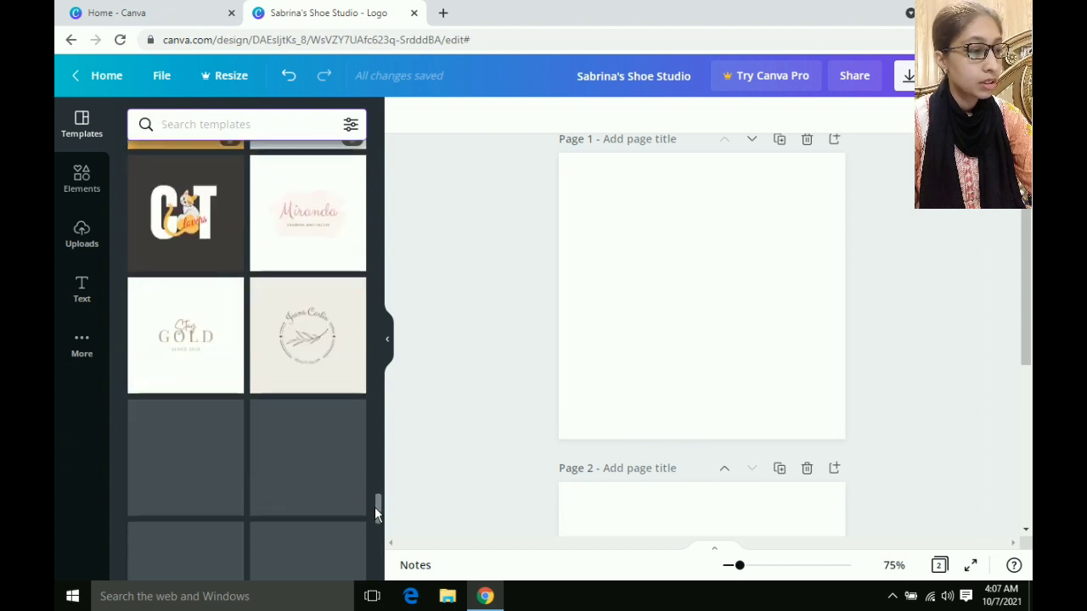
pyautogui.scroll(-3, 376, 509)
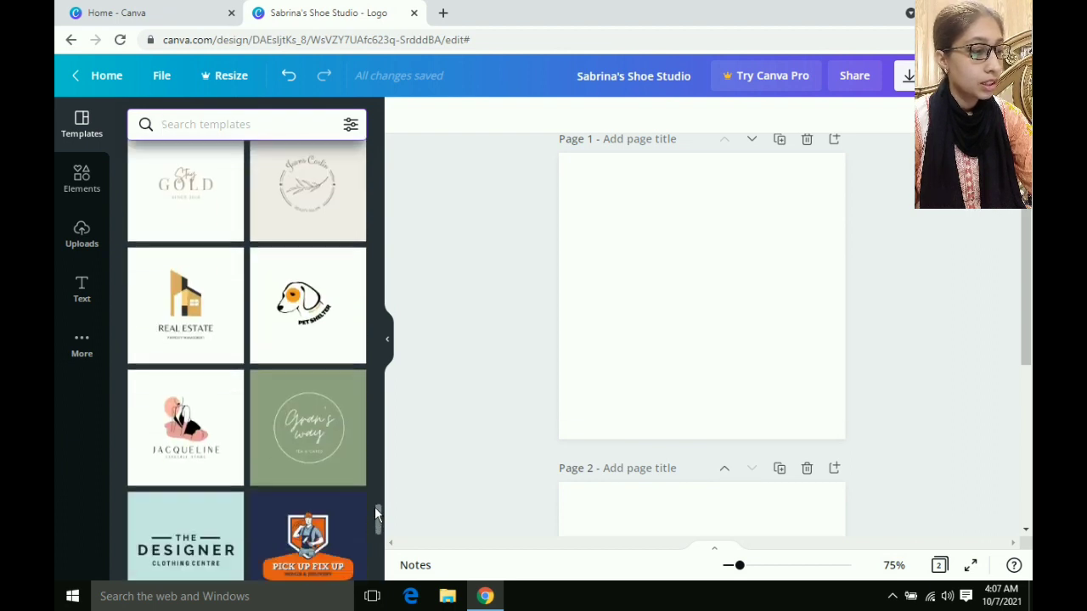
pyautogui.scroll(-2, 377, 513)
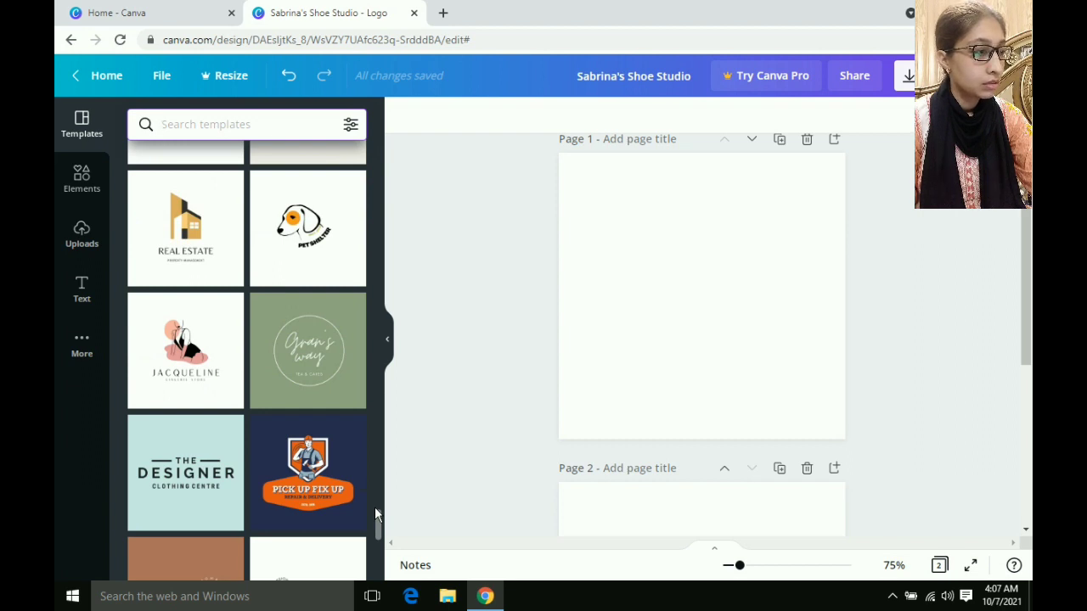
# Step: Look back through the logo template categories from Facebook Shops to Doctor Logo for design ideas
pyautogui.scroll(10, 374, 507)
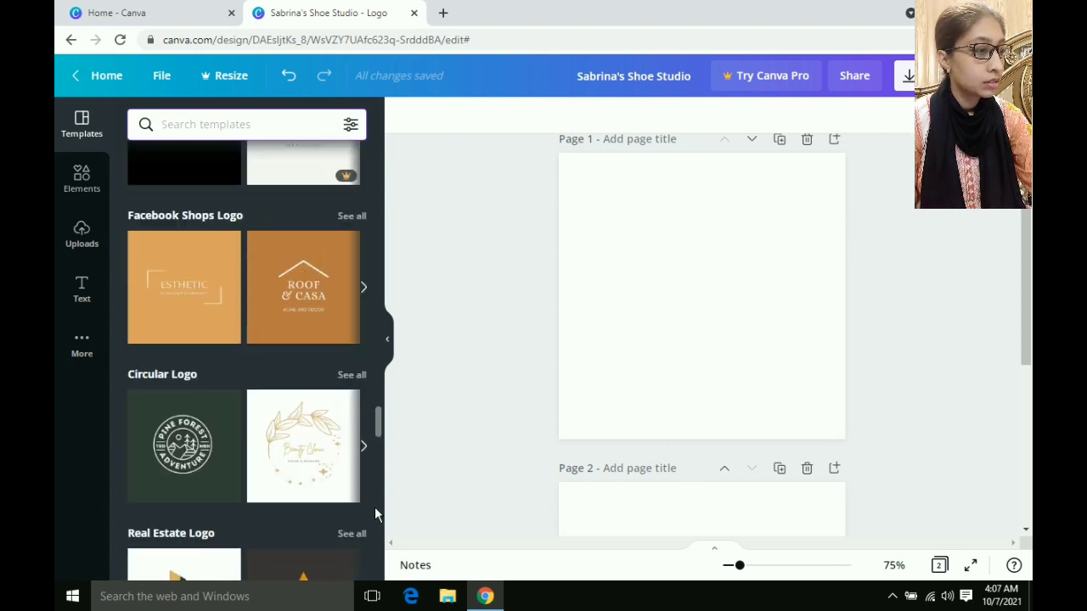
pyautogui.scroll(5, 375, 507)
pyautogui.scroll(5, 375, 507)
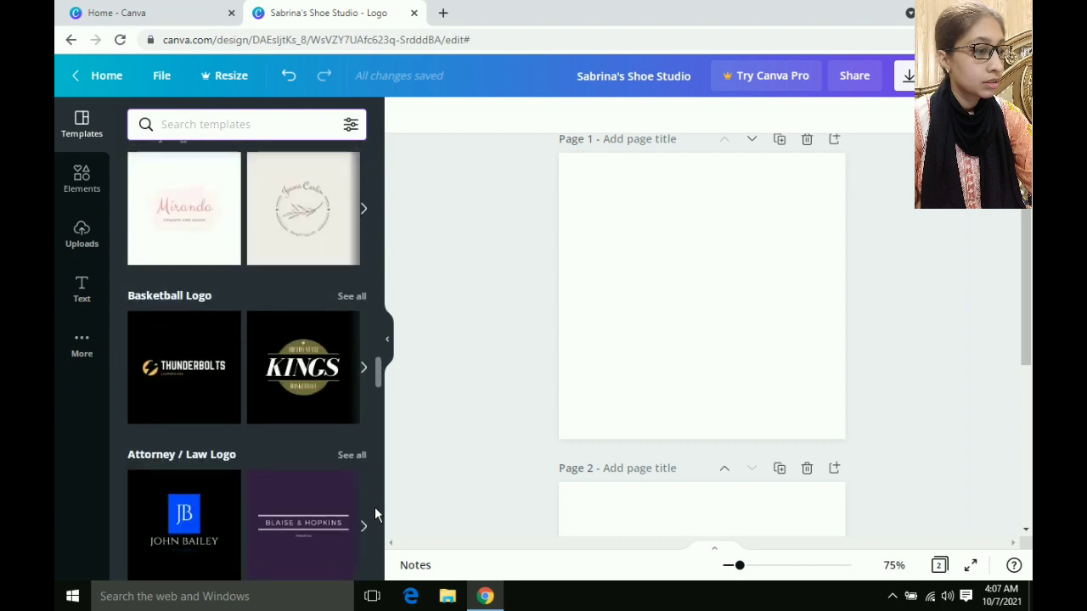
pyautogui.scroll(4, 375, 507)
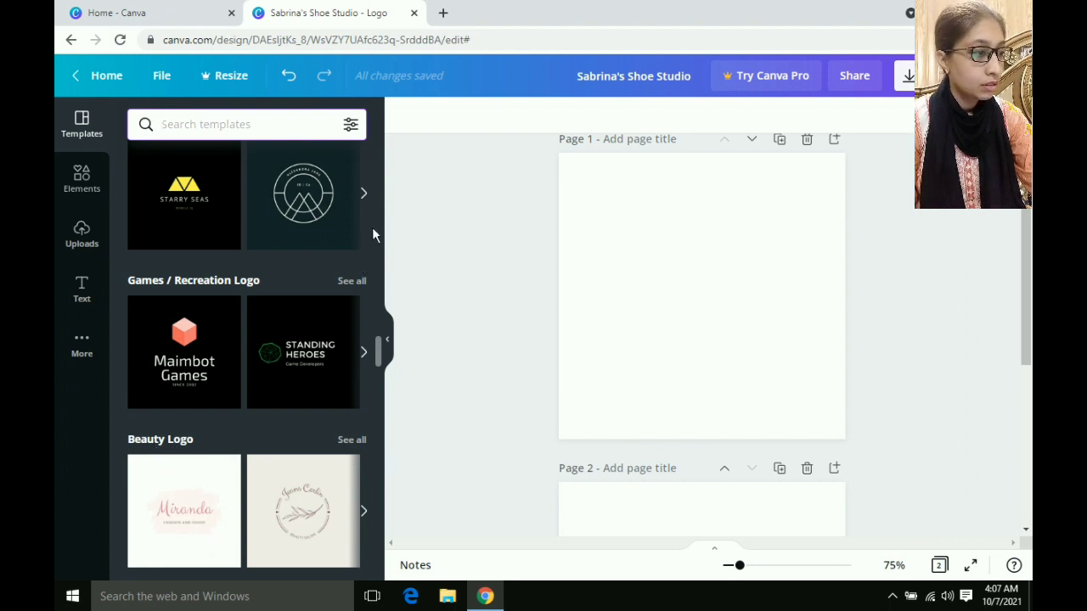
pyautogui.scroll(3, 371, 227)
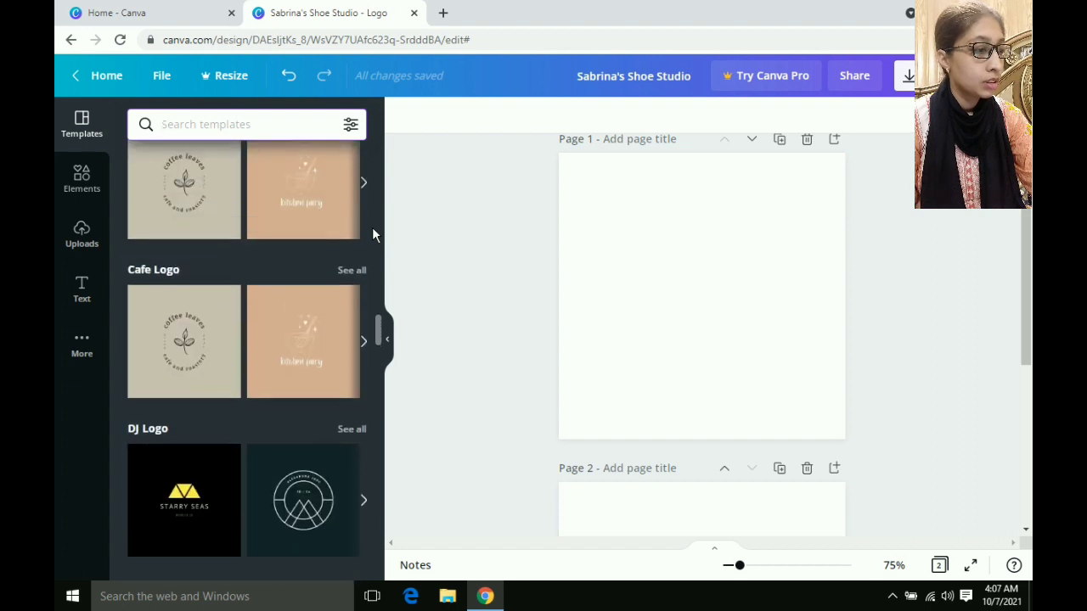
pyautogui.scroll(2, 372, 227)
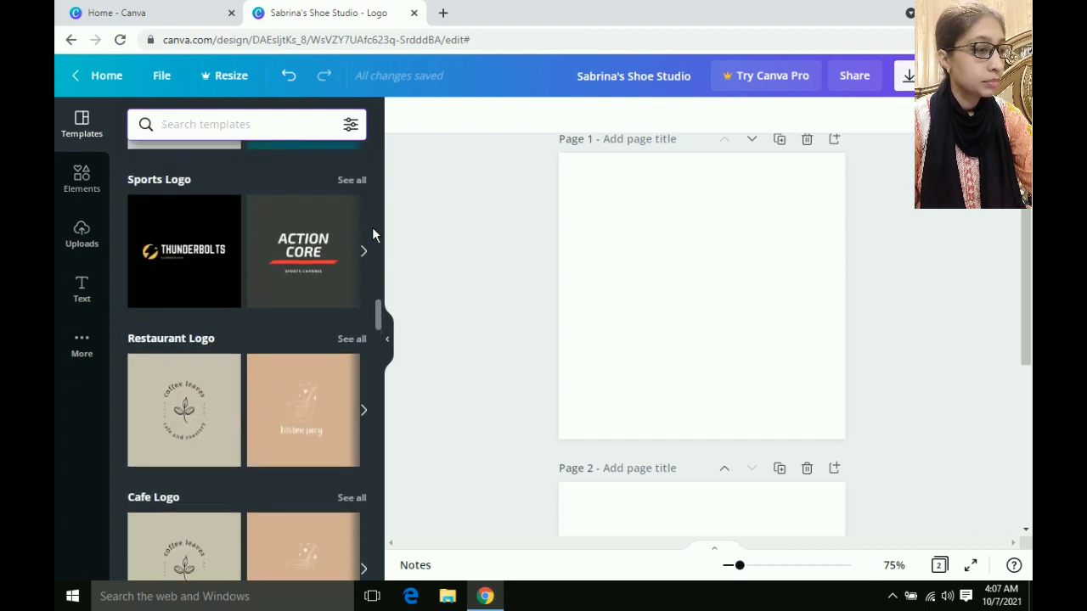
pyautogui.scroll(-2, 372, 226)
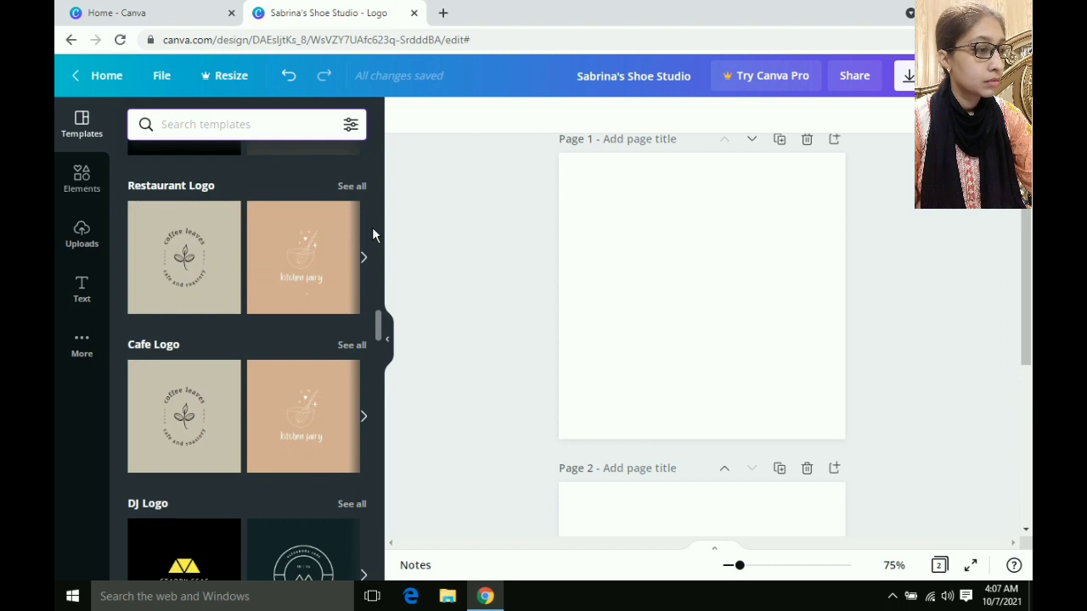
pyautogui.scroll(1, 372, 227)
pyautogui.scroll(1, 372, 227)
pyautogui.scroll(1, 372, 235)
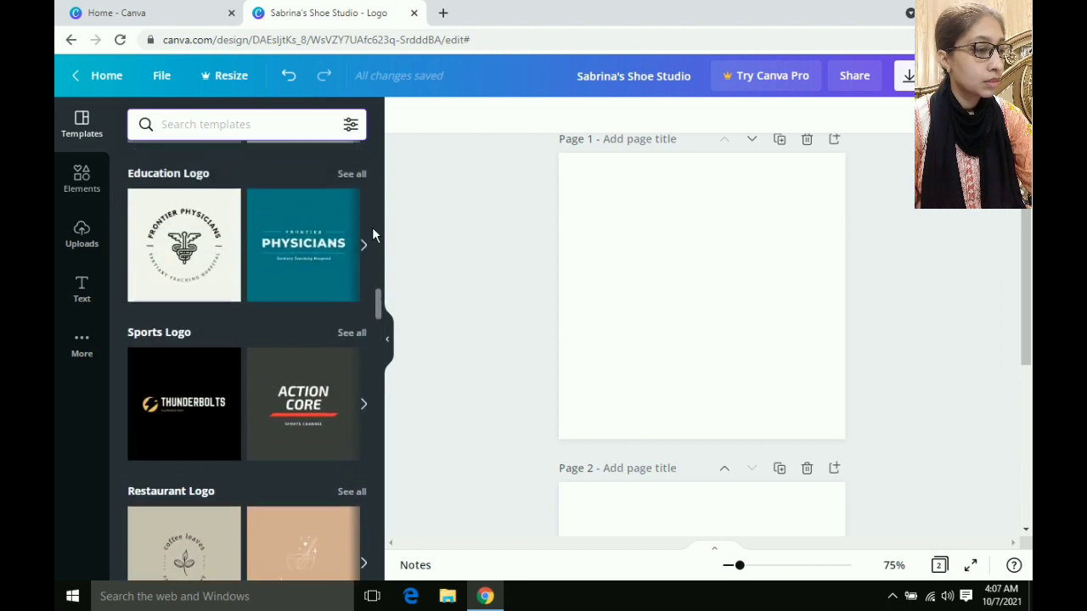
pyautogui.scroll(2, 372, 234)
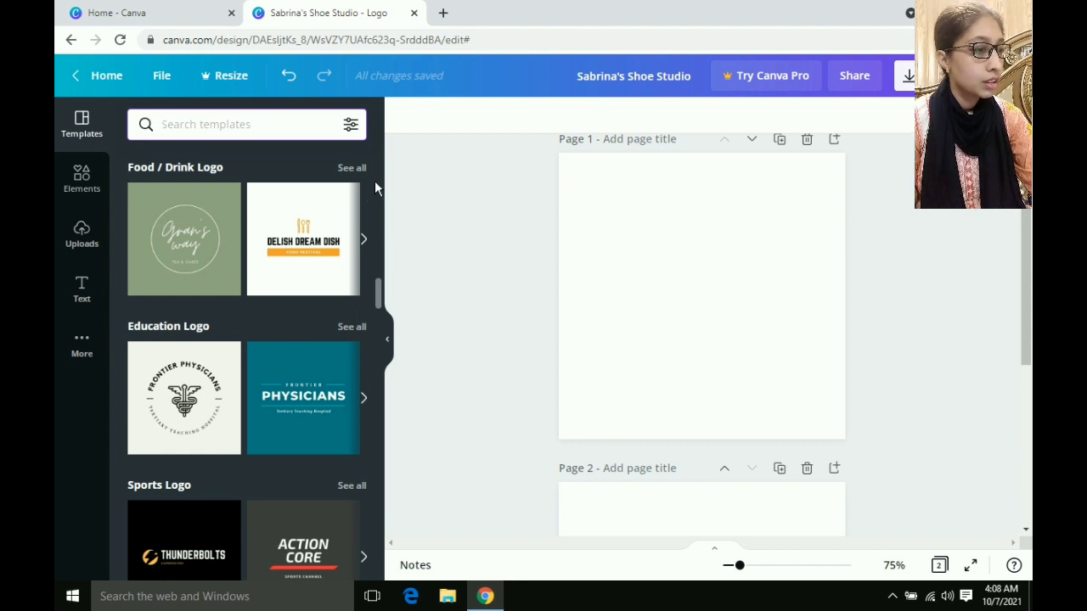
pyautogui.scroll(2, 375, 187)
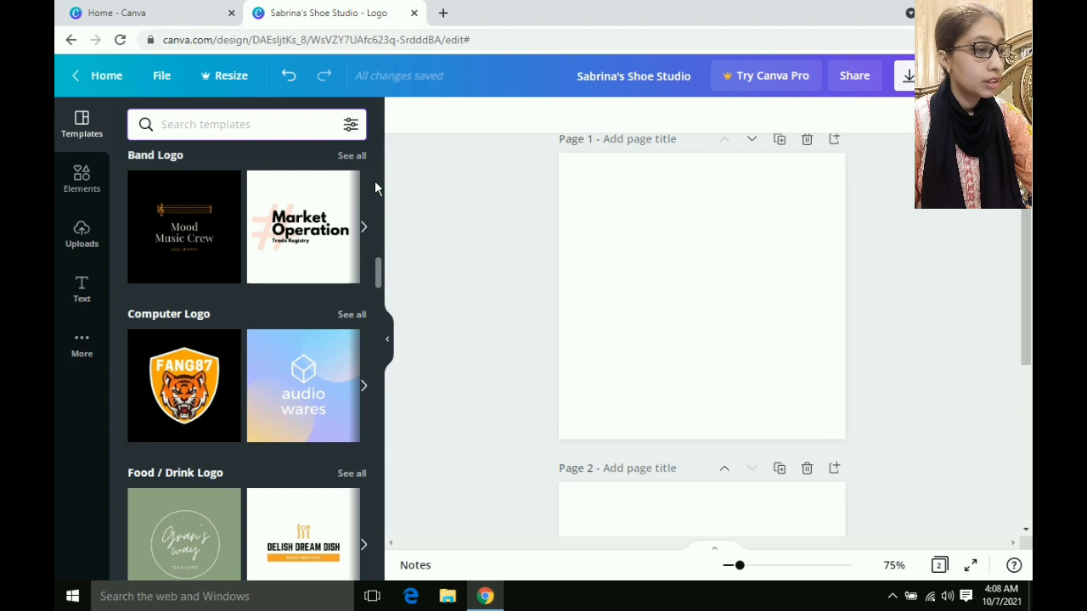
pyautogui.scroll(-2, 375, 181)
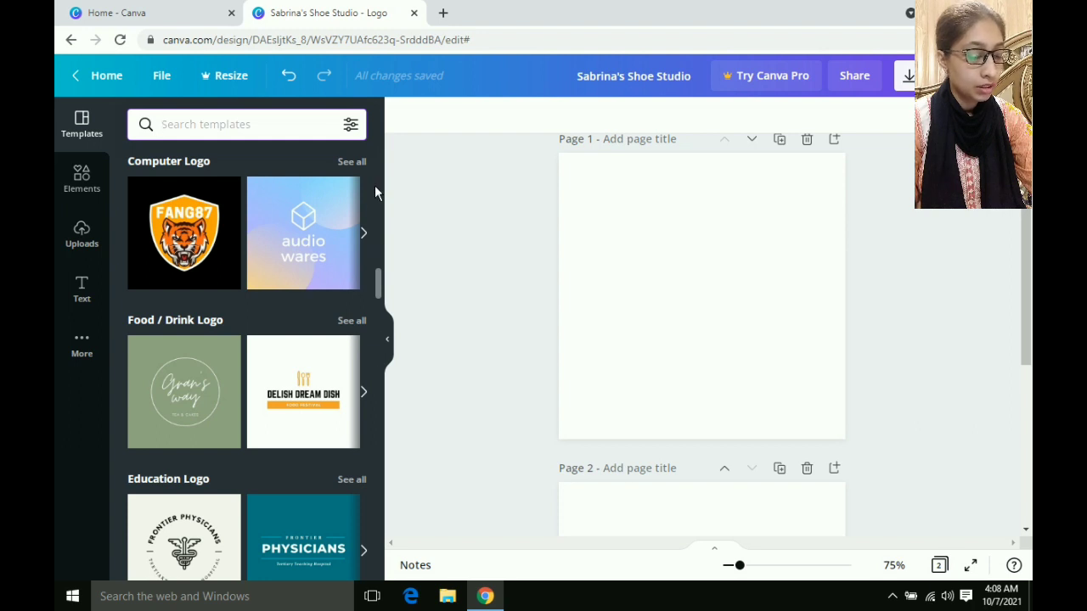
pyautogui.scroll(1, 375, 194)
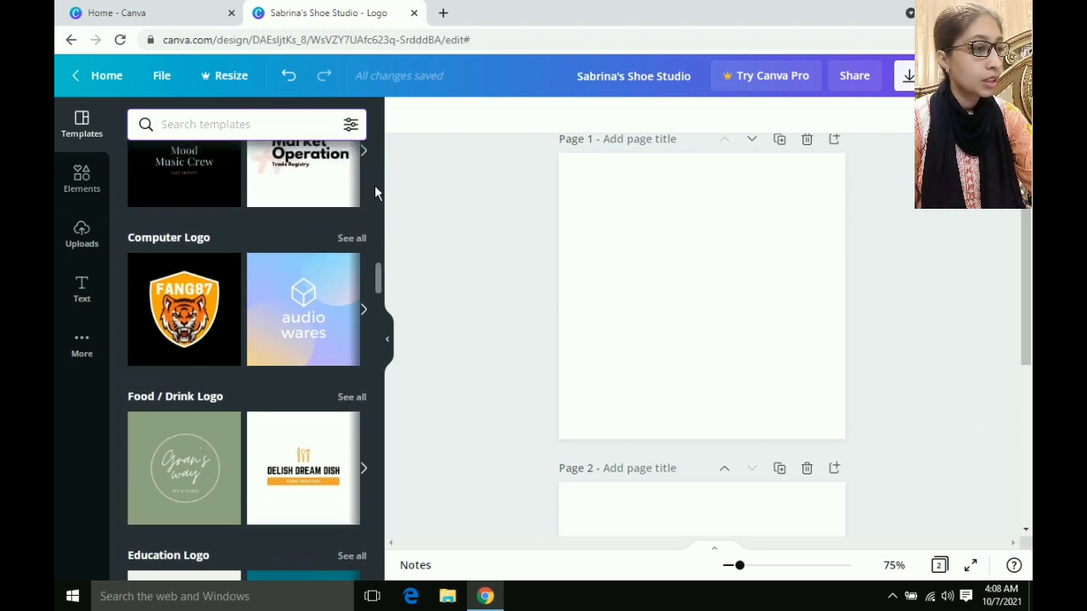
pyautogui.scroll(3, 376, 193)
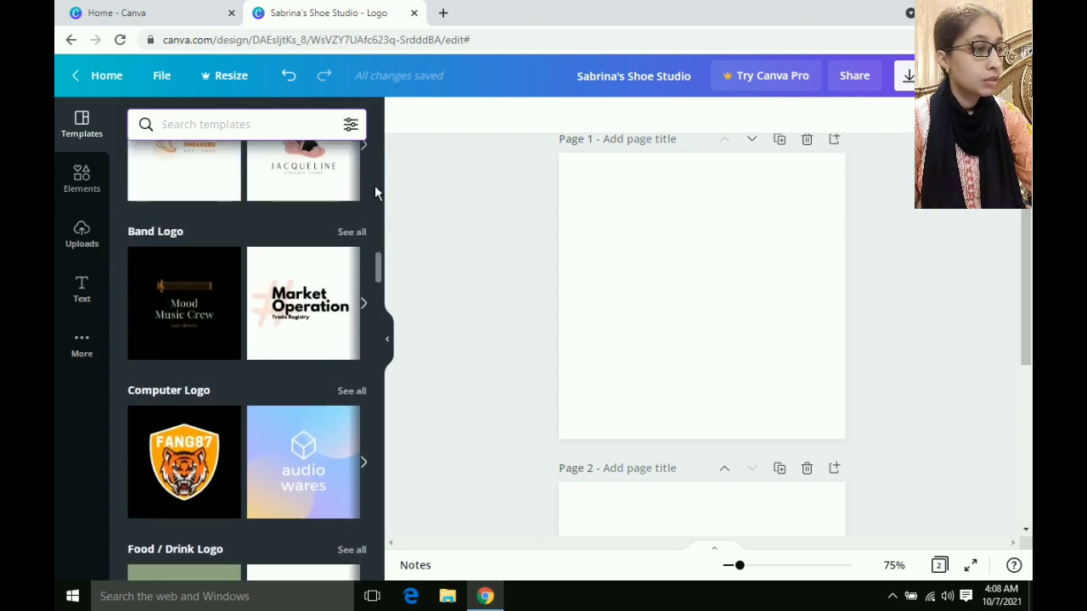
pyautogui.scroll(3, 376, 193)
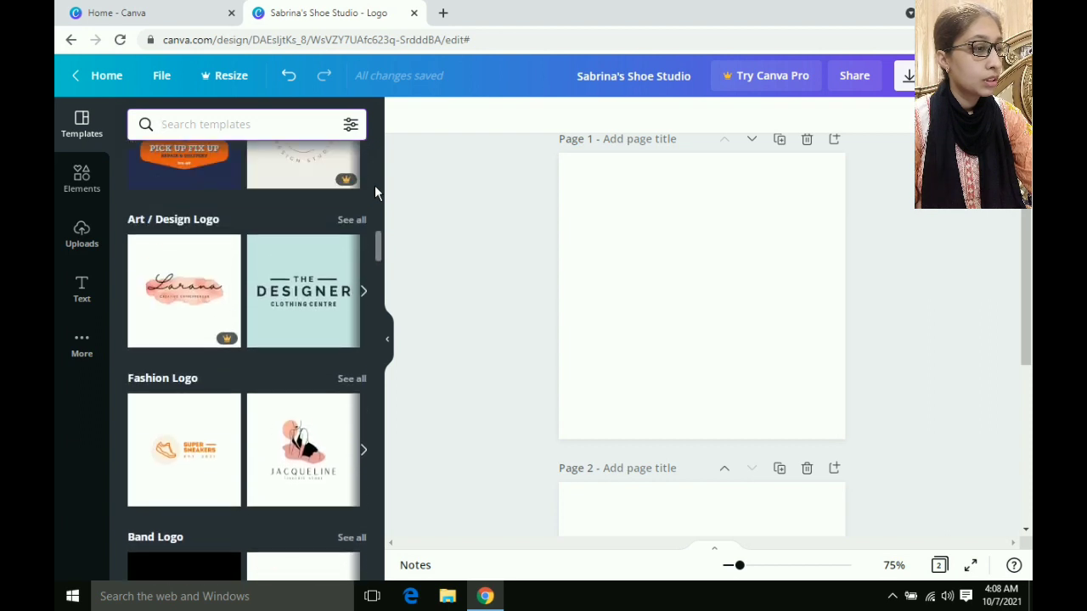
pyautogui.scroll(2, 376, 192)
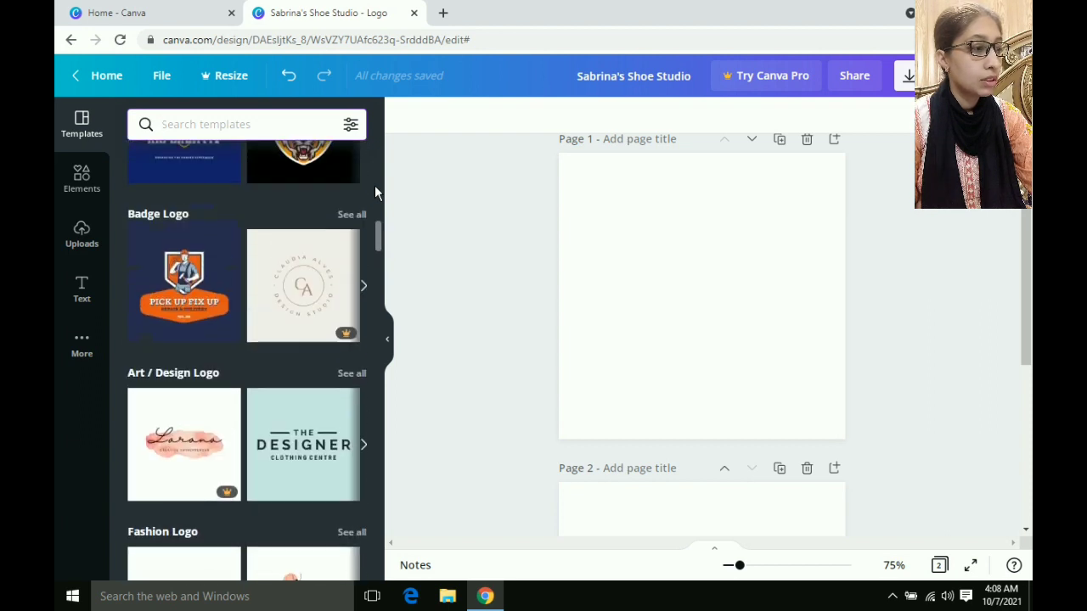
pyautogui.scroll(2, 376, 193)
pyautogui.scroll(2, 377, 193)
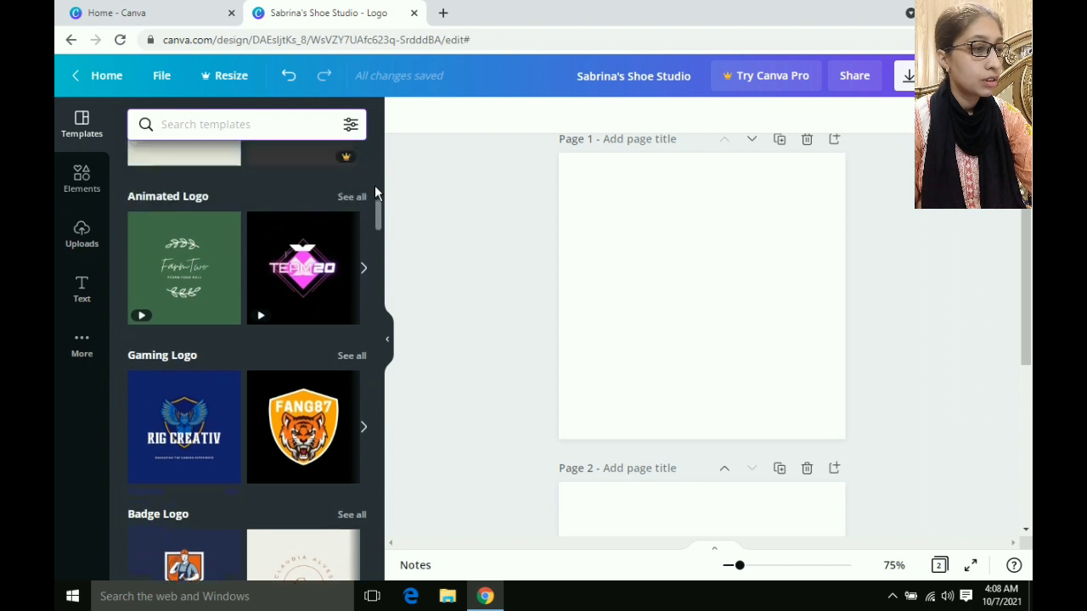
pyautogui.scroll(3, 376, 193)
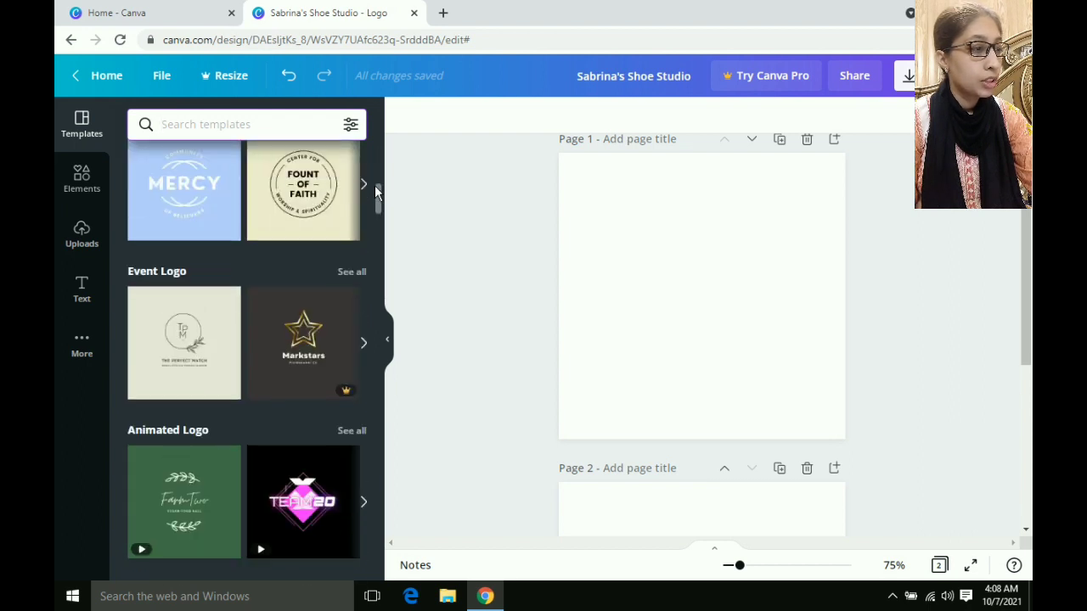
pyautogui.scroll(4, 376, 191)
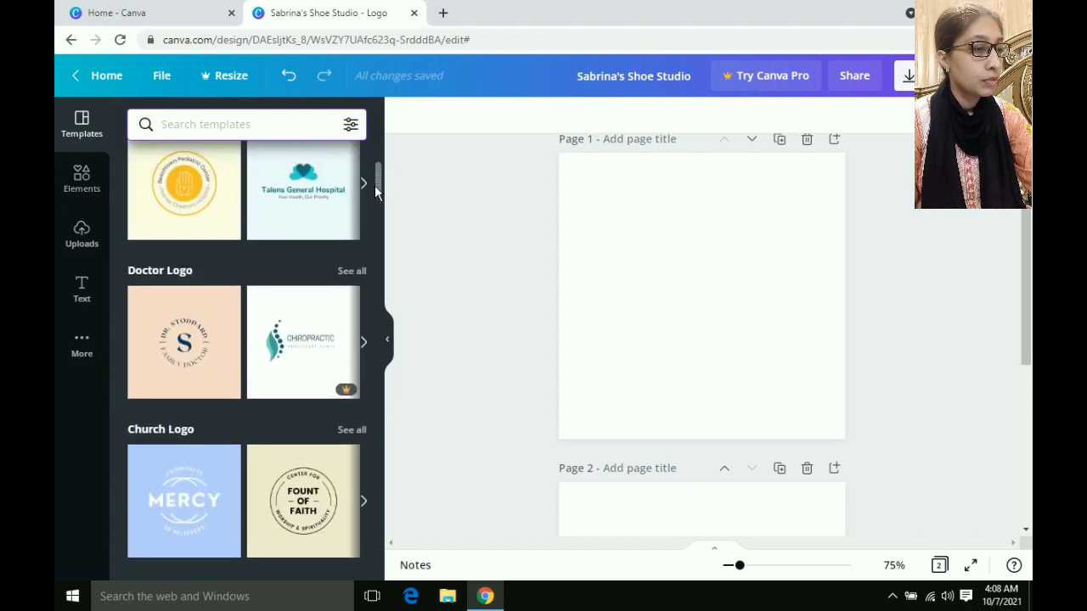
pyautogui.scroll(-3, 376, 193)
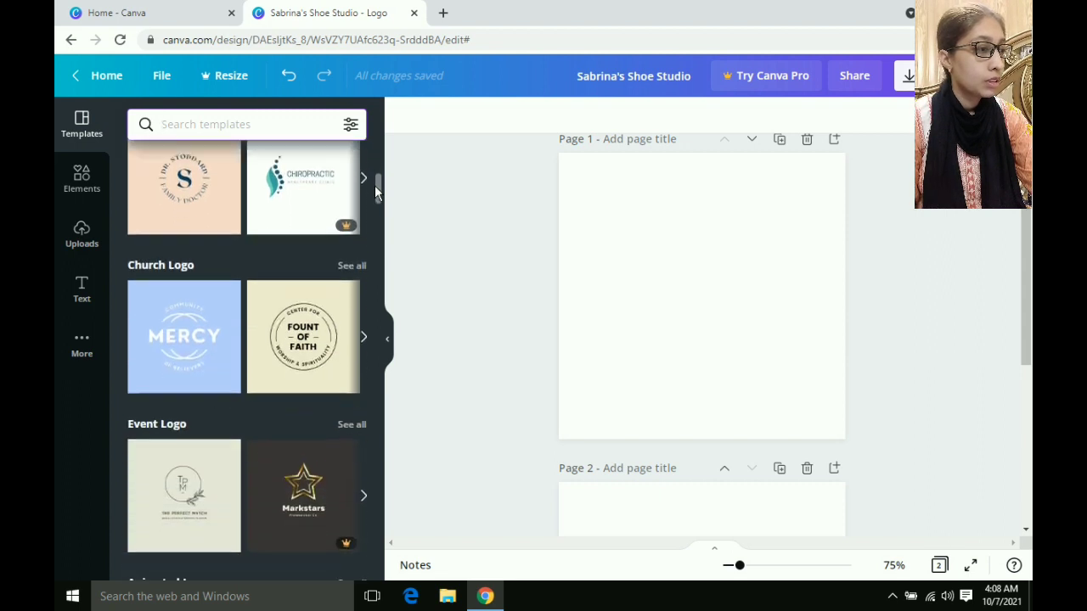
# Step: Search the logo templates for "gym" and look through the matching designs
pyautogui.click(178, 125)
pyautogui.write('gym')
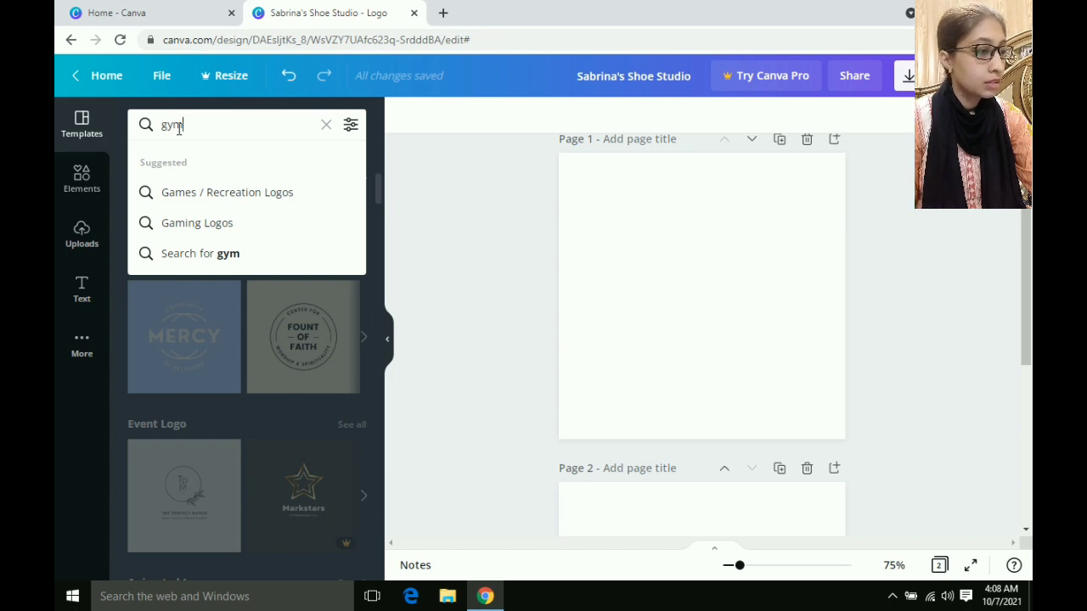
pyautogui.press('Return')
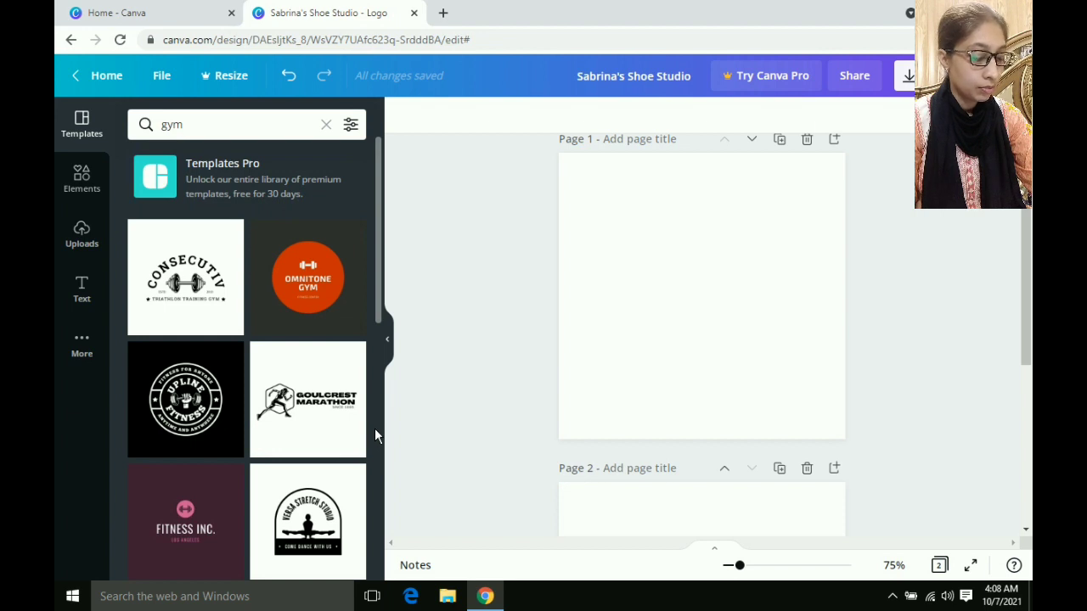
pyautogui.scroll(-5, 375, 428)
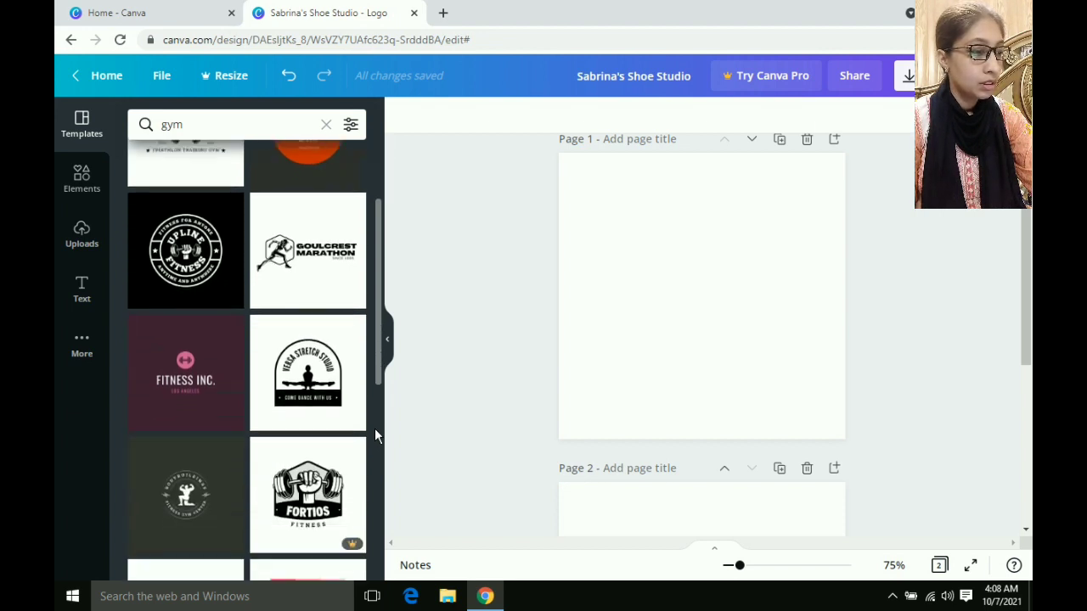
# Step: Look through the remaining gym logo templates down to the Ironberg Bodybuilding design at the end of the results
pyautogui.scroll(-1, 374, 428)
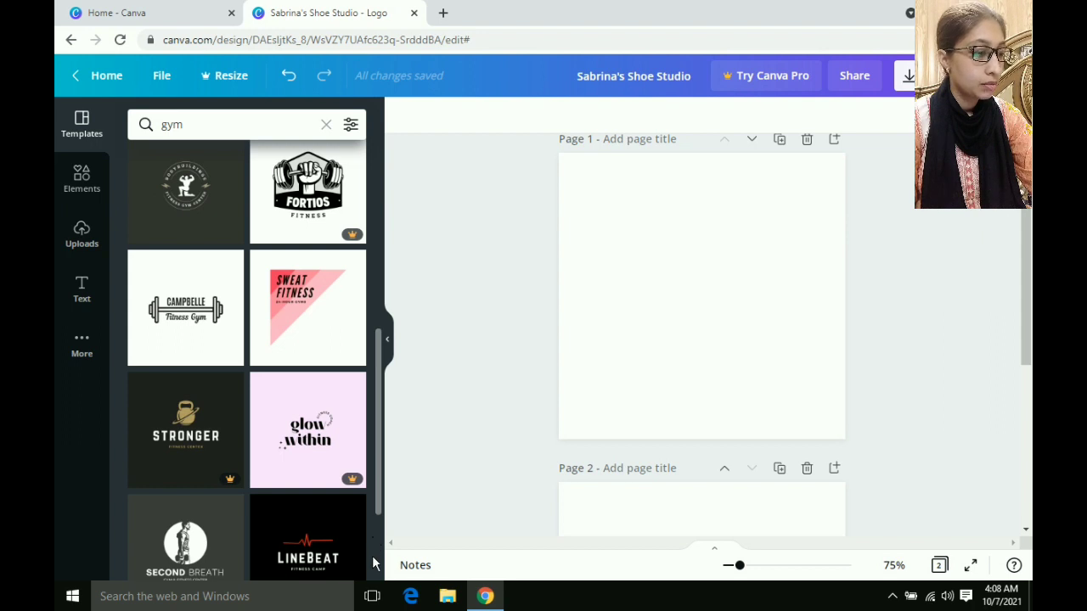
pyautogui.scroll(-3, 373, 560)
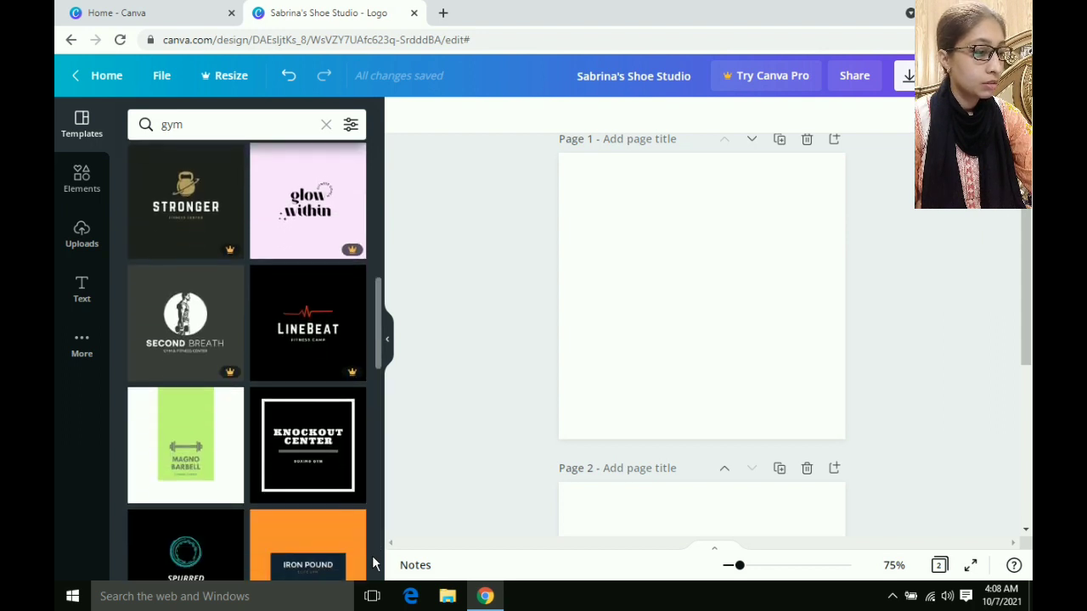
pyautogui.scroll(-3, 374, 562)
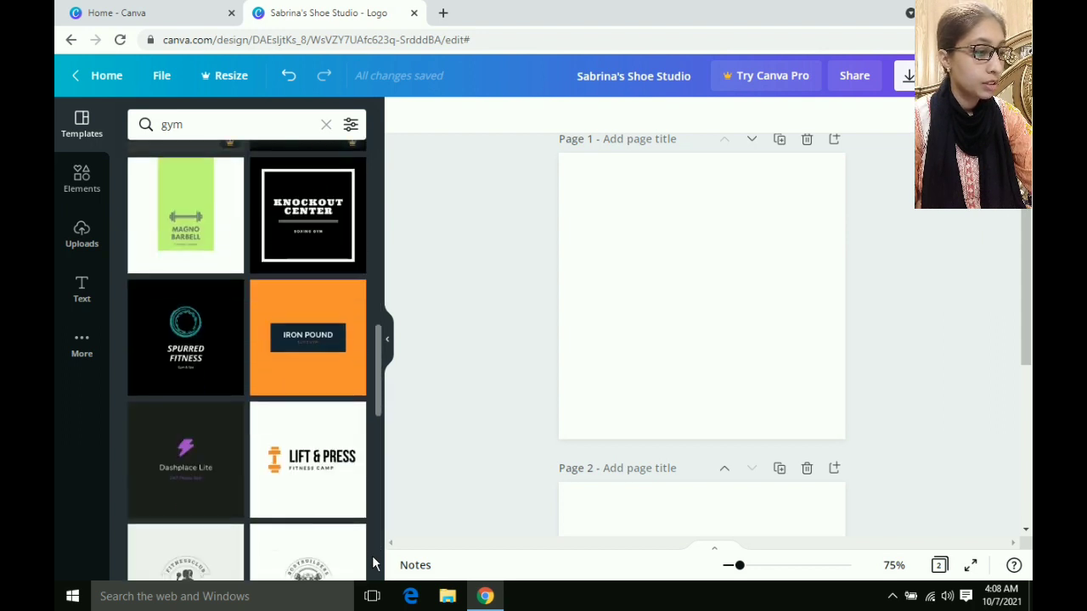
pyautogui.scroll(-5, 374, 562)
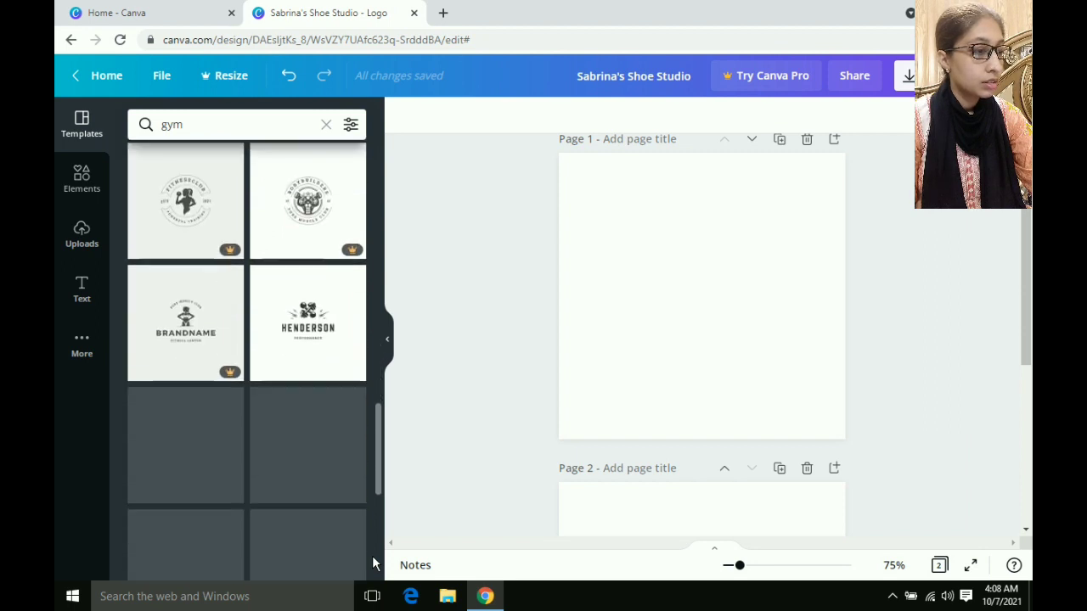
pyautogui.scroll(-2, 373, 560)
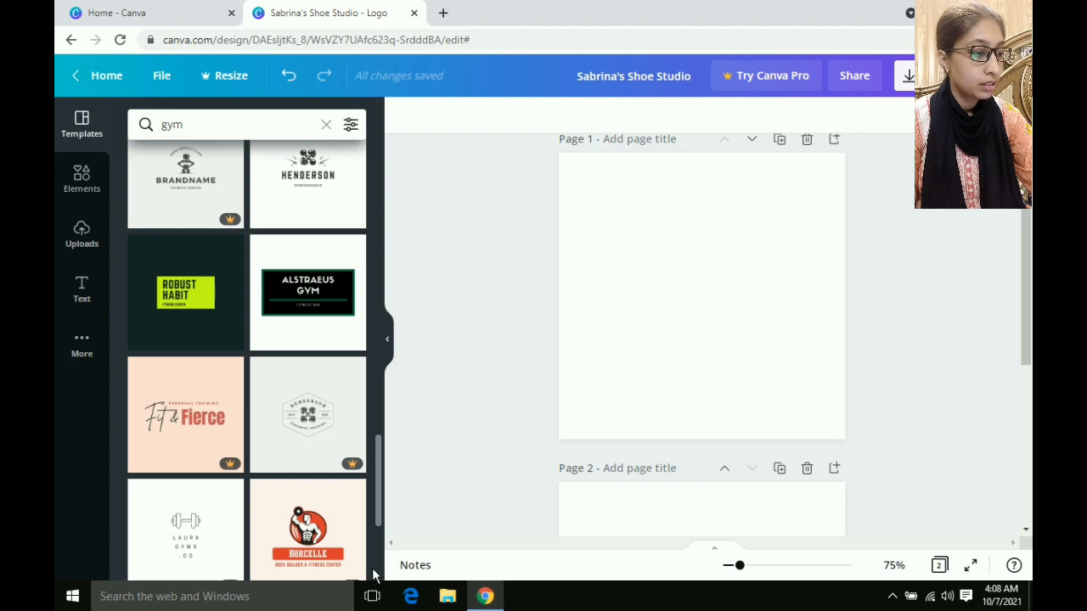
pyautogui.scroll(-6, 372, 576)
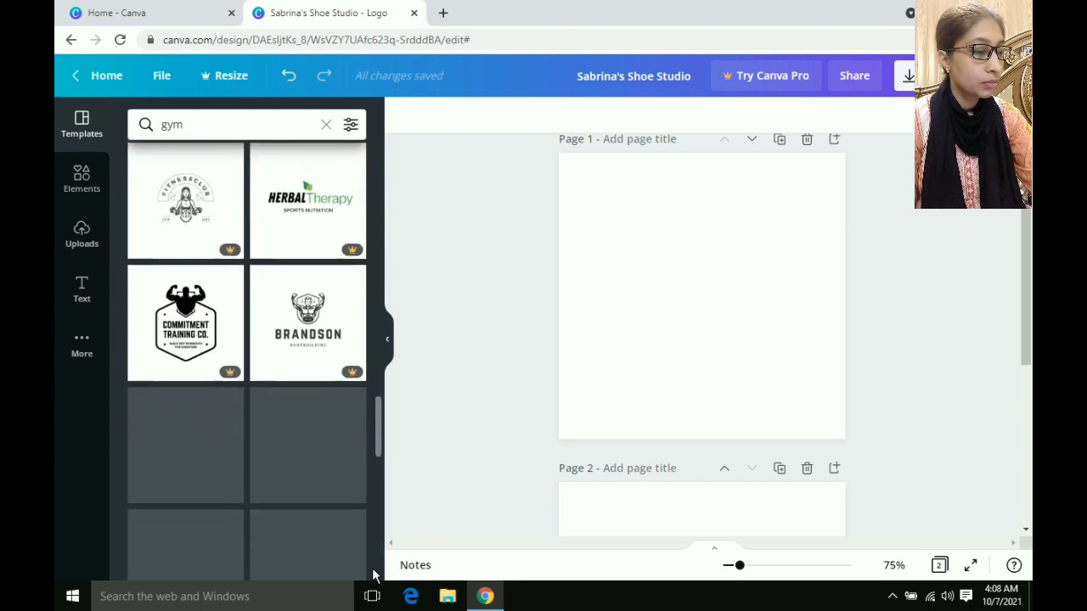
pyautogui.scroll(-1, 373, 576)
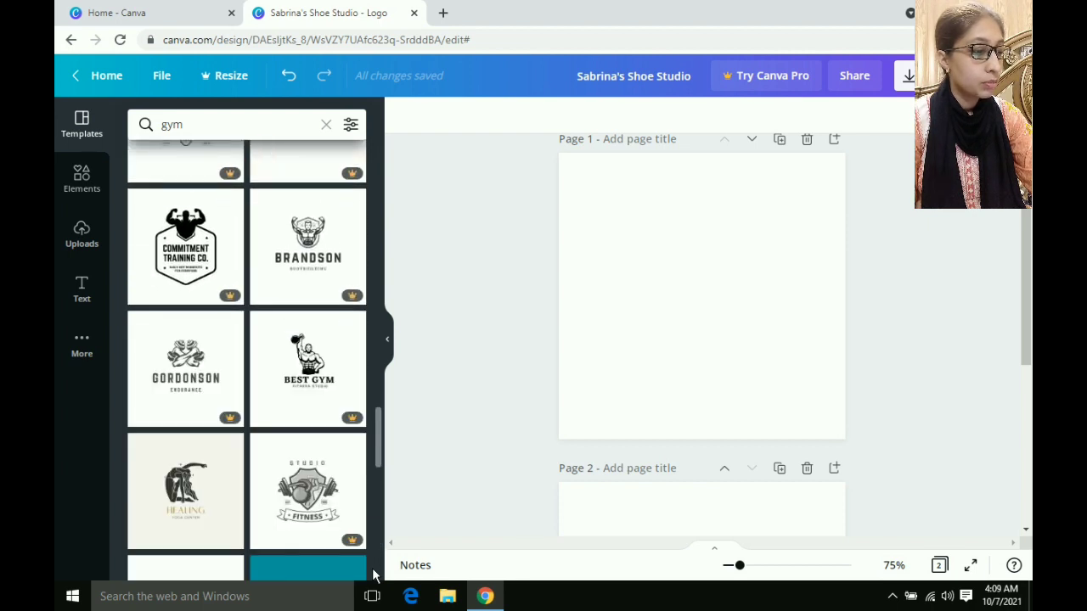
pyautogui.scroll(-6, 373, 576)
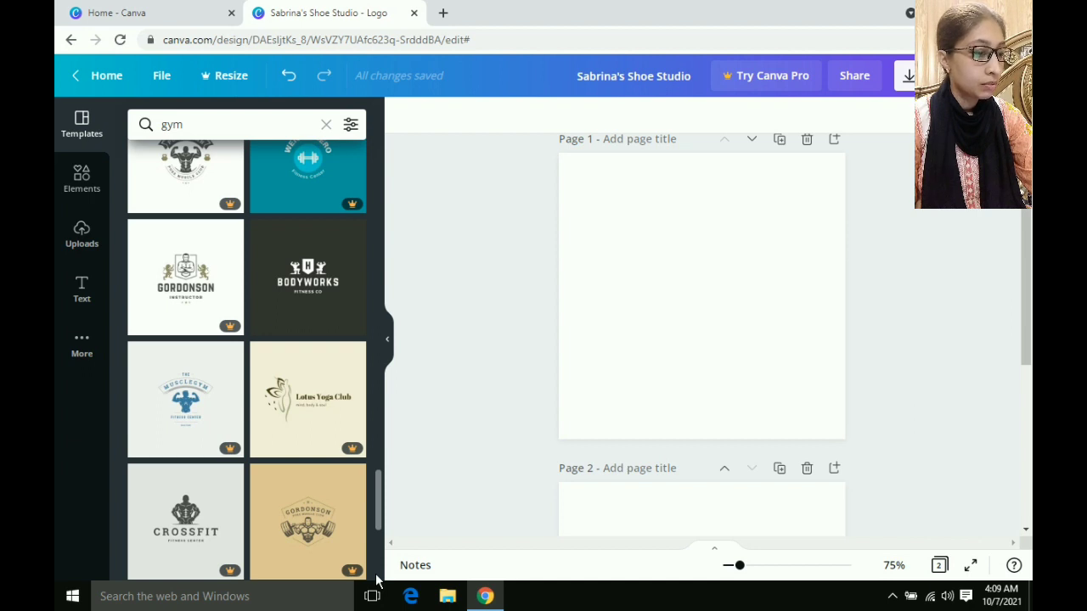
pyautogui.scroll(-5, 377, 580)
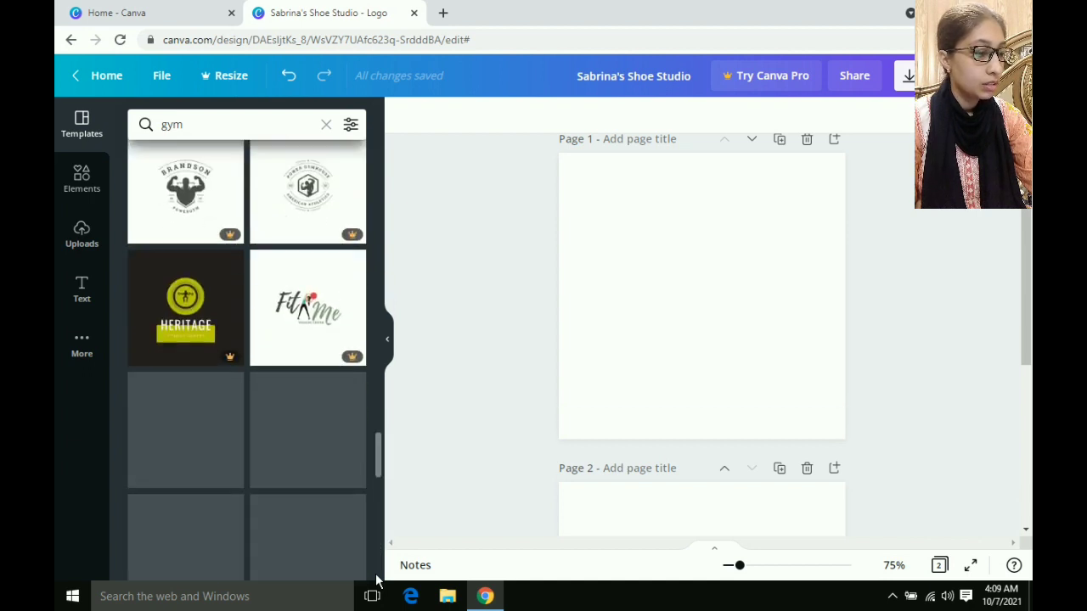
pyautogui.scroll(-1, 377, 580)
pyautogui.scroll(-2, 377, 580)
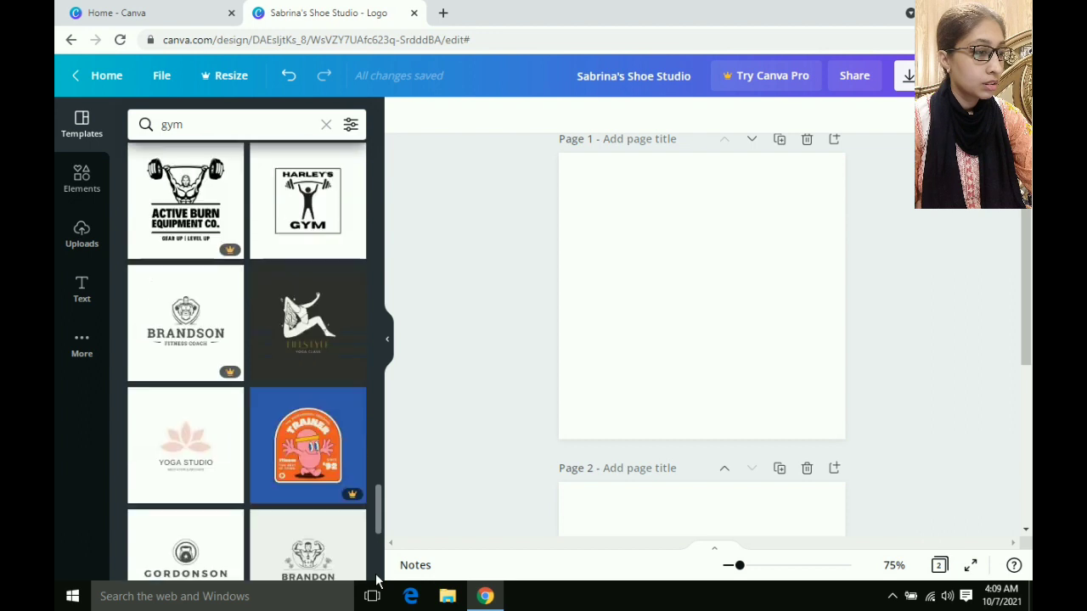
pyautogui.scroll(-2, 377, 580)
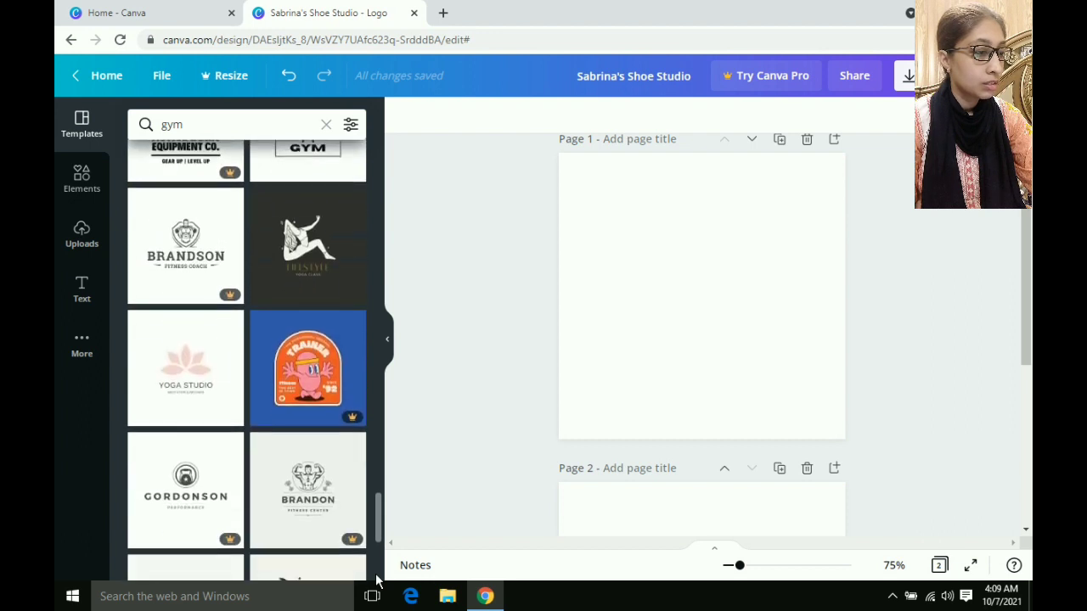
pyautogui.scroll(-1, 377, 580)
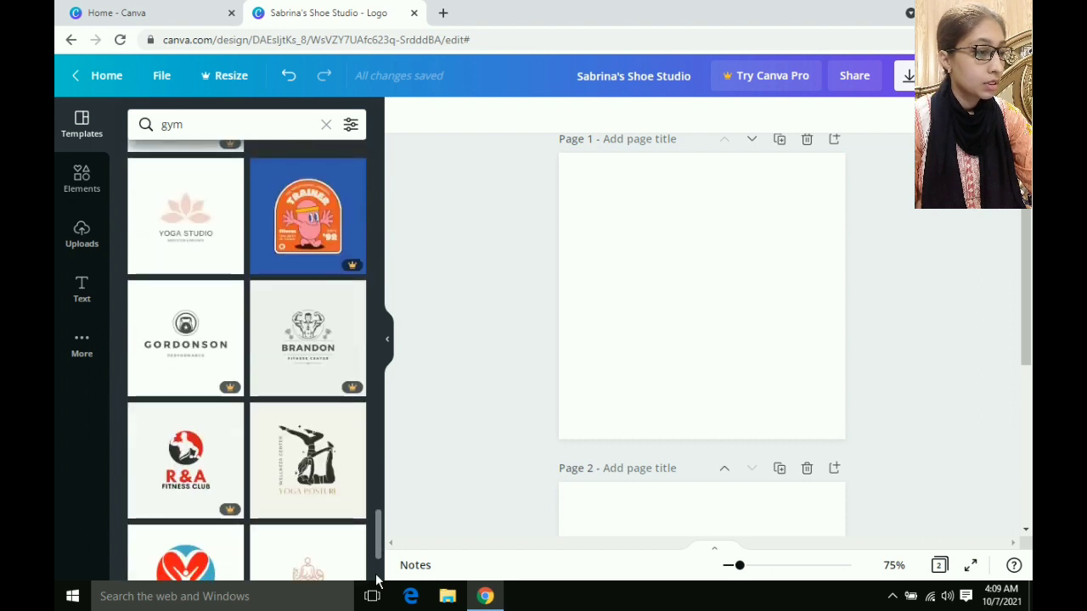
pyautogui.scroll(-3, 377, 580)
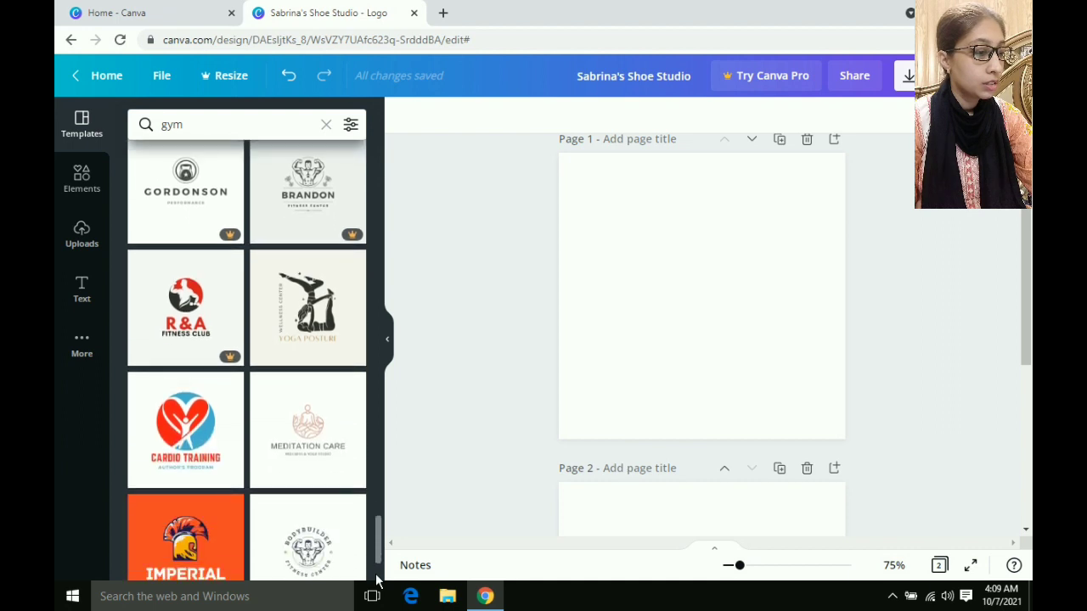
pyautogui.scroll(-1, 377, 580)
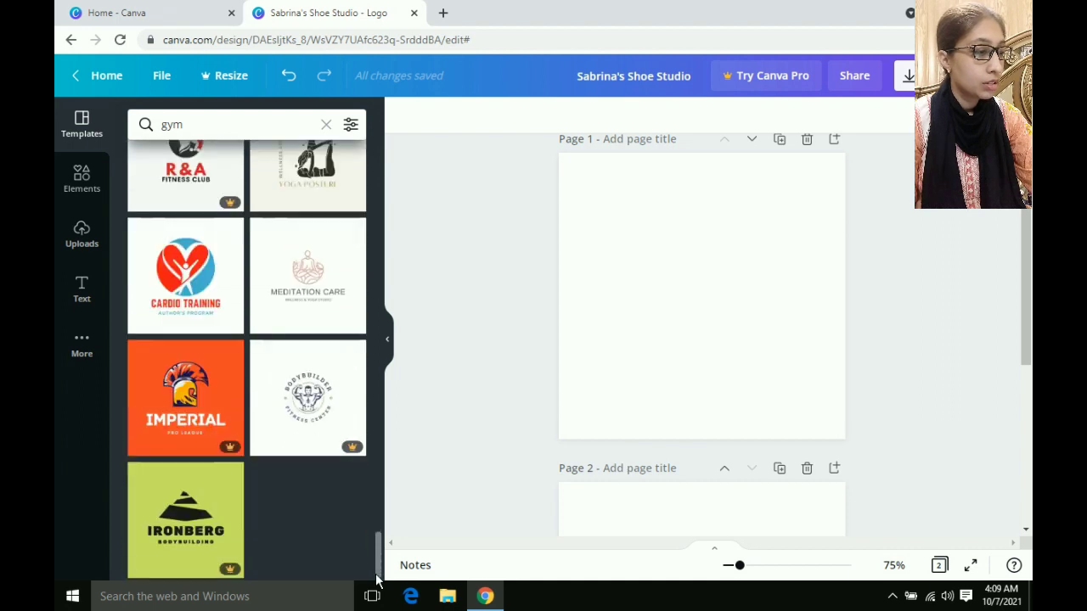
# Step: Look back through the gym logo templates from the end of the results to the Consecutiv and Omnitone Gym designs
pyautogui.scroll(4, 377, 580)
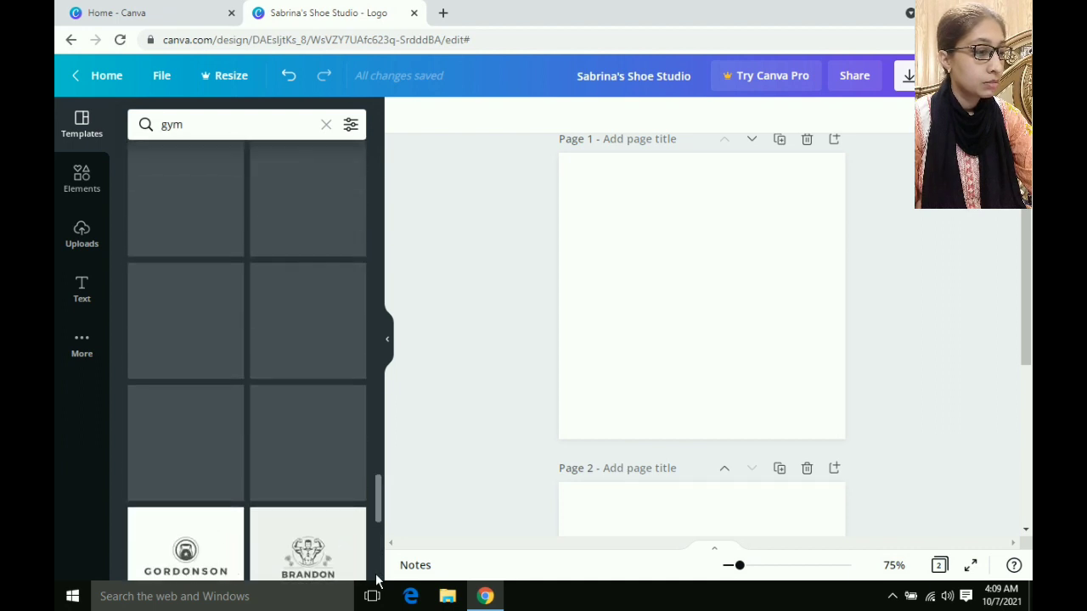
pyautogui.scroll(-3, 377, 580)
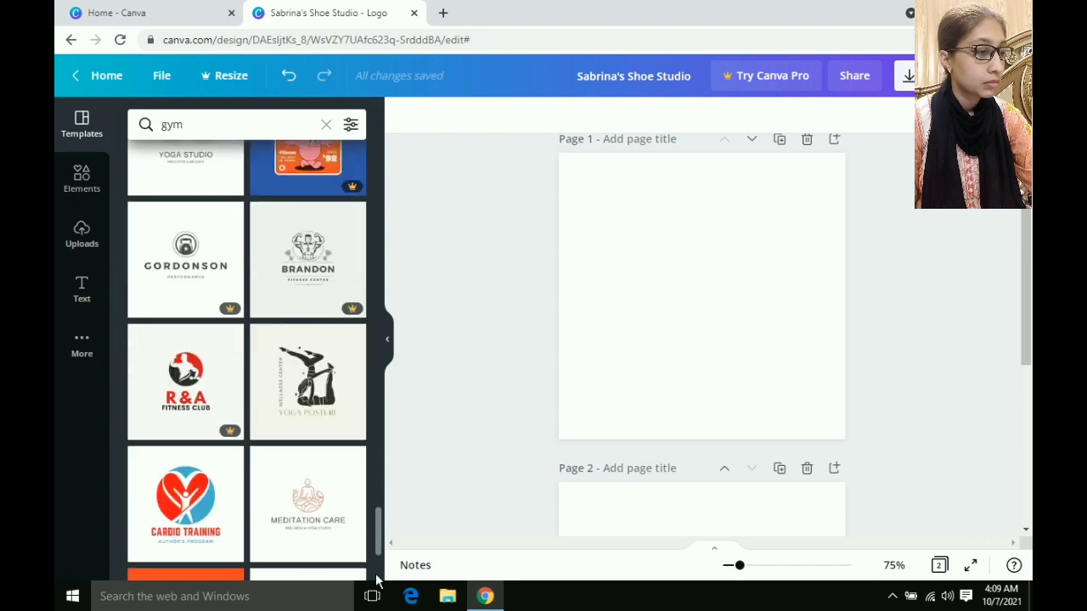
pyautogui.scroll(5, 377, 579)
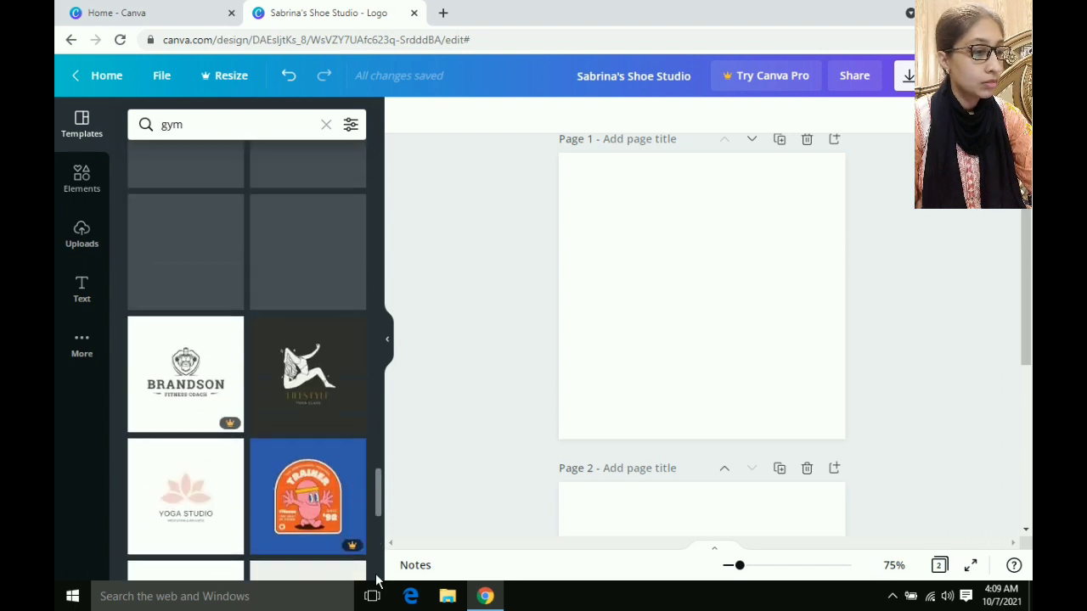
pyautogui.scroll(5, 377, 579)
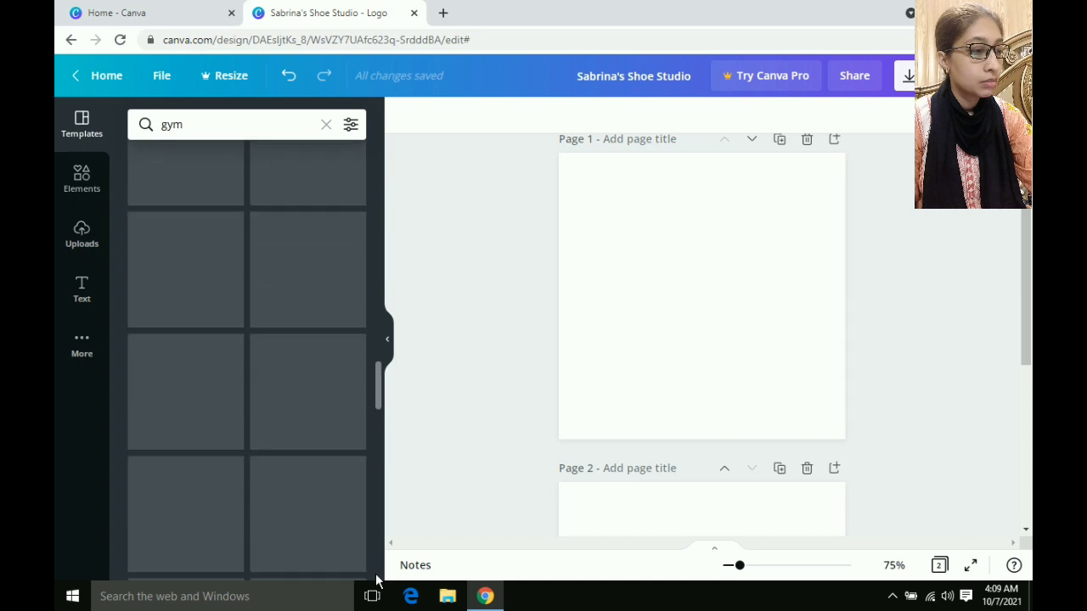
pyautogui.scroll(3, 377, 580)
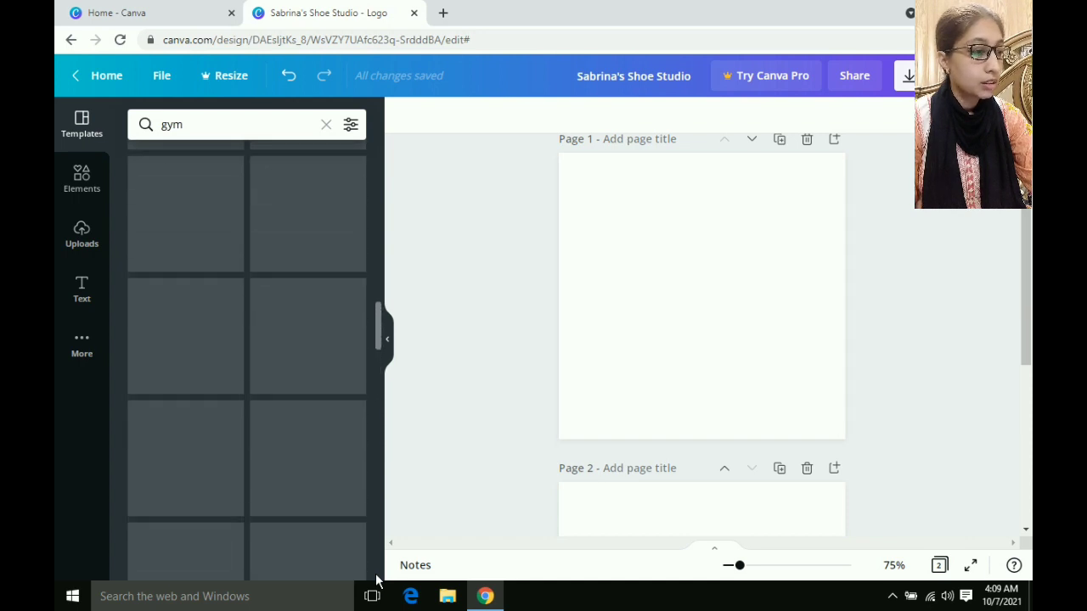
pyautogui.scroll(5, 377, 579)
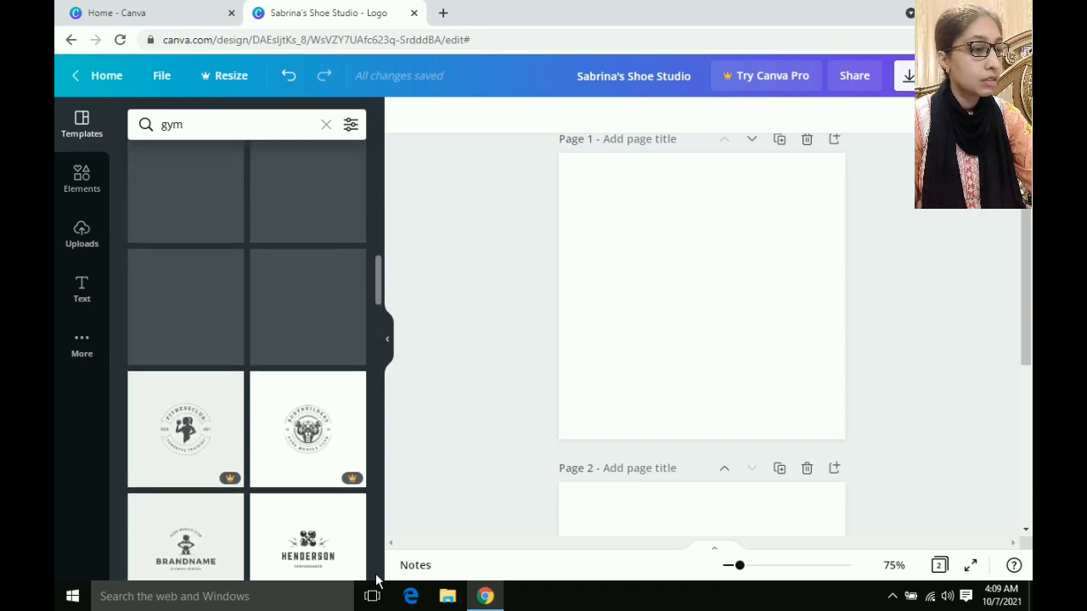
pyautogui.scroll(2, 377, 580)
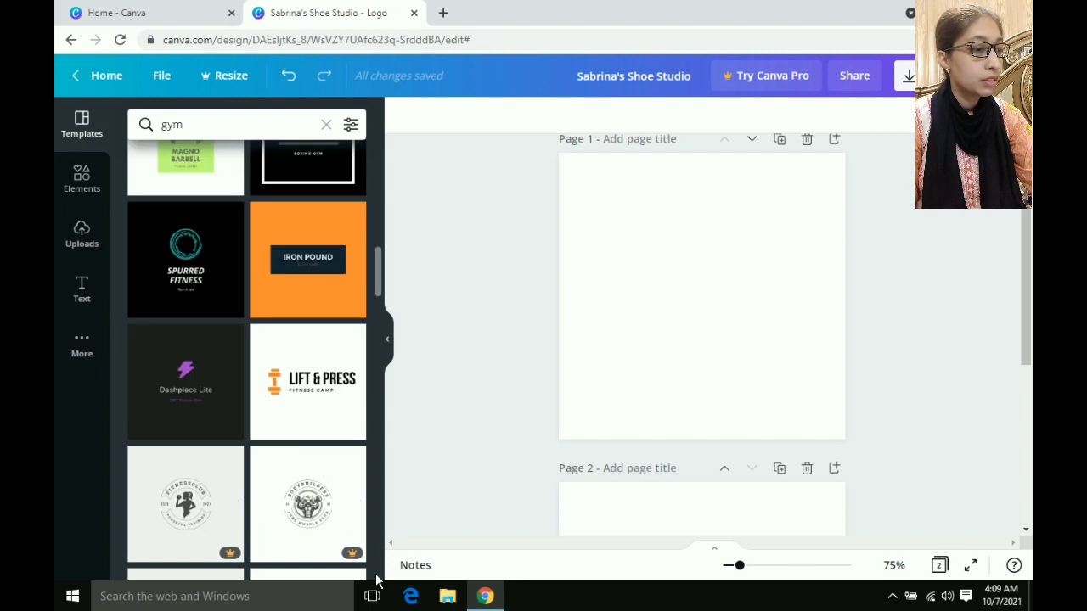
pyautogui.scroll(8, 377, 579)
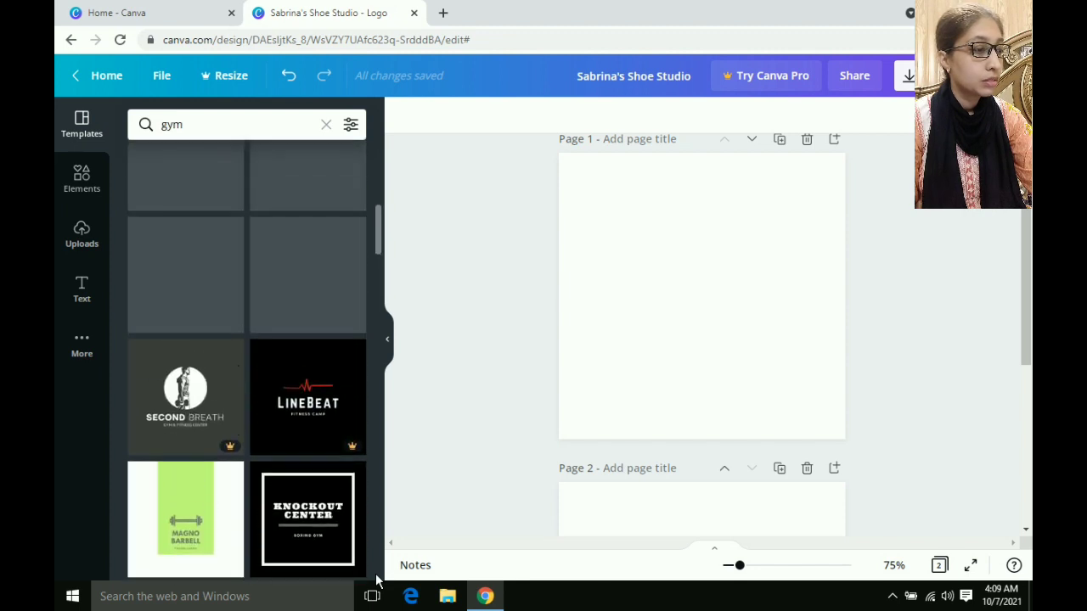
pyautogui.scroll(6, 377, 580)
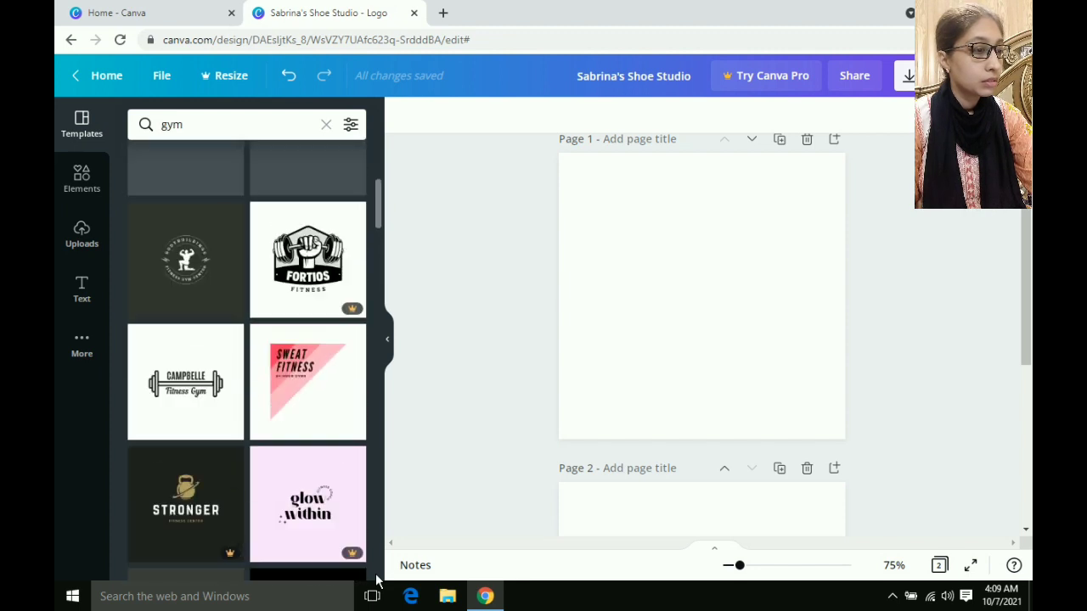
pyautogui.scroll(2, 377, 580)
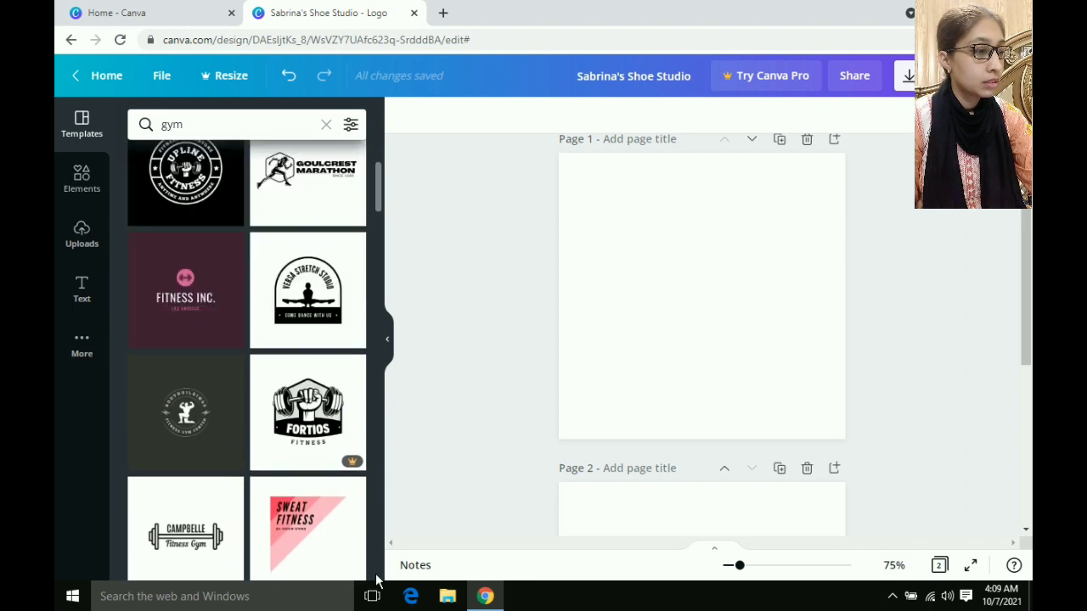
pyautogui.scroll(6, 377, 580)
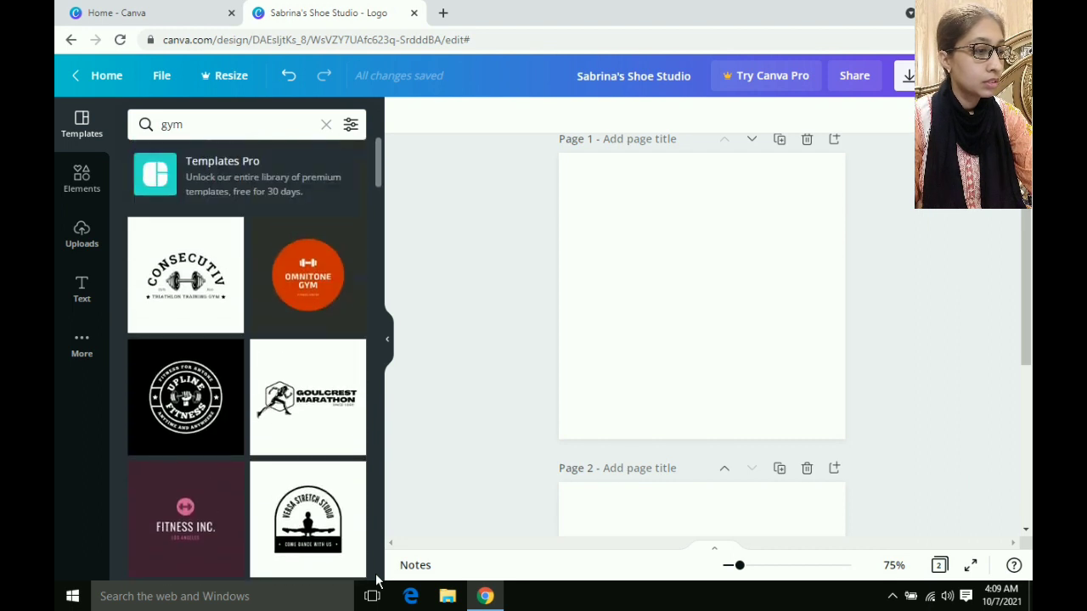
# Step: Review the gym logo templates again from the first designs and open the preview of the Bodyworks Fitness Co template
pyautogui.scroll(-4, 377, 580)
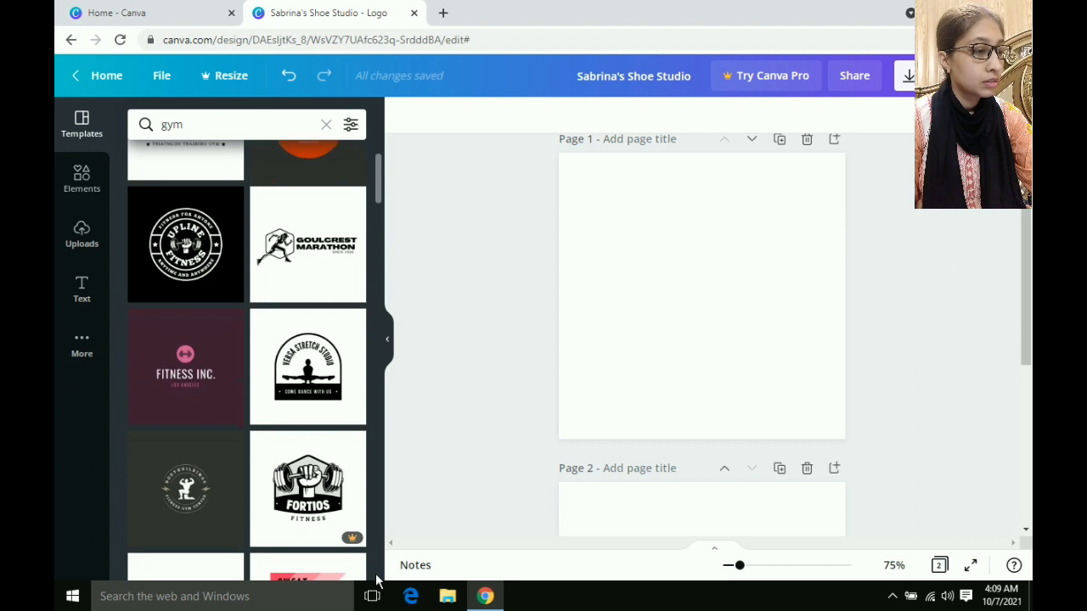
pyautogui.scroll(-6, 377, 580)
pyautogui.scroll(-10, 377, 580)
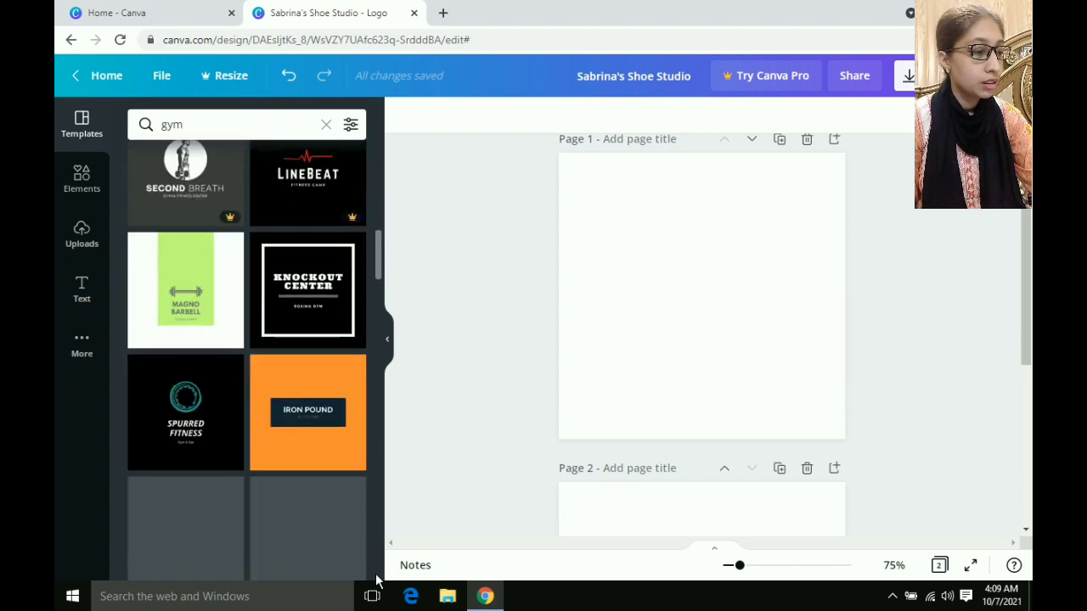
pyautogui.scroll(-4, 377, 580)
pyautogui.scroll(-5, 377, 580)
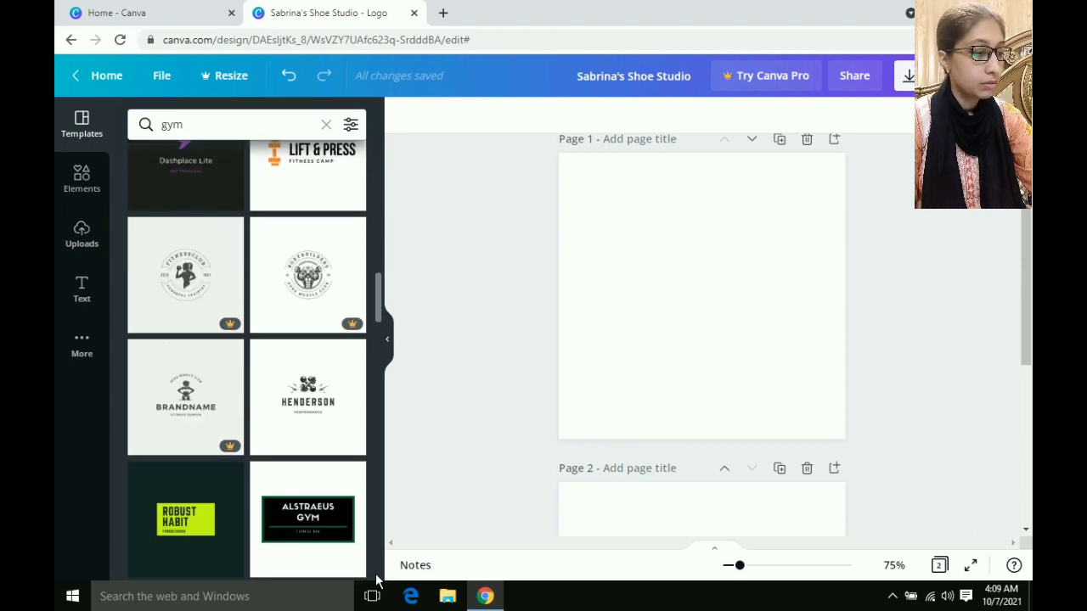
pyautogui.scroll(-7, 377, 580)
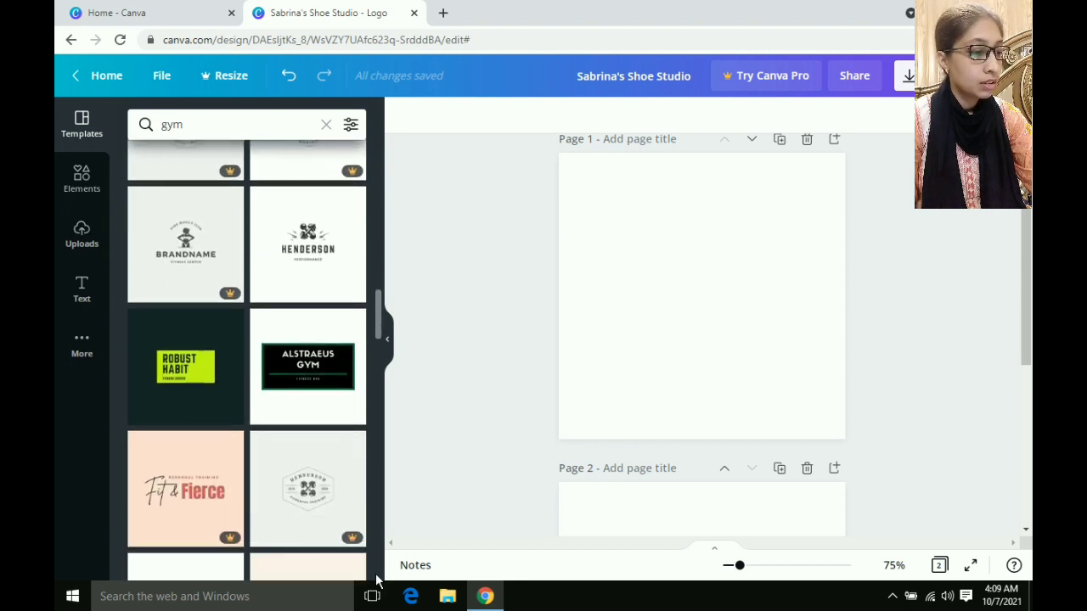
pyautogui.scroll(-7, 377, 580)
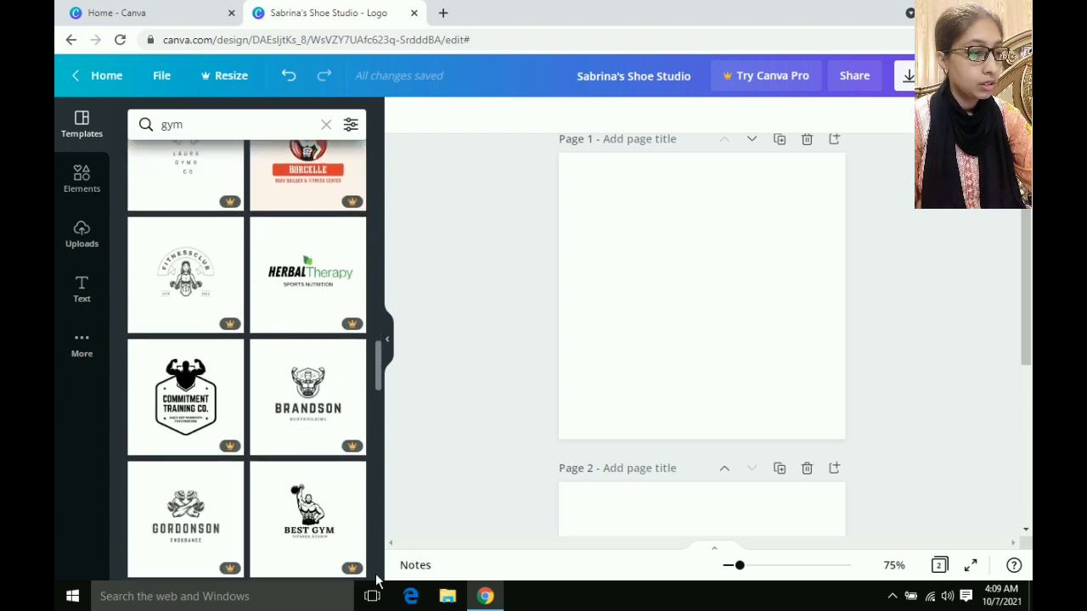
pyautogui.scroll(-9, 377, 580)
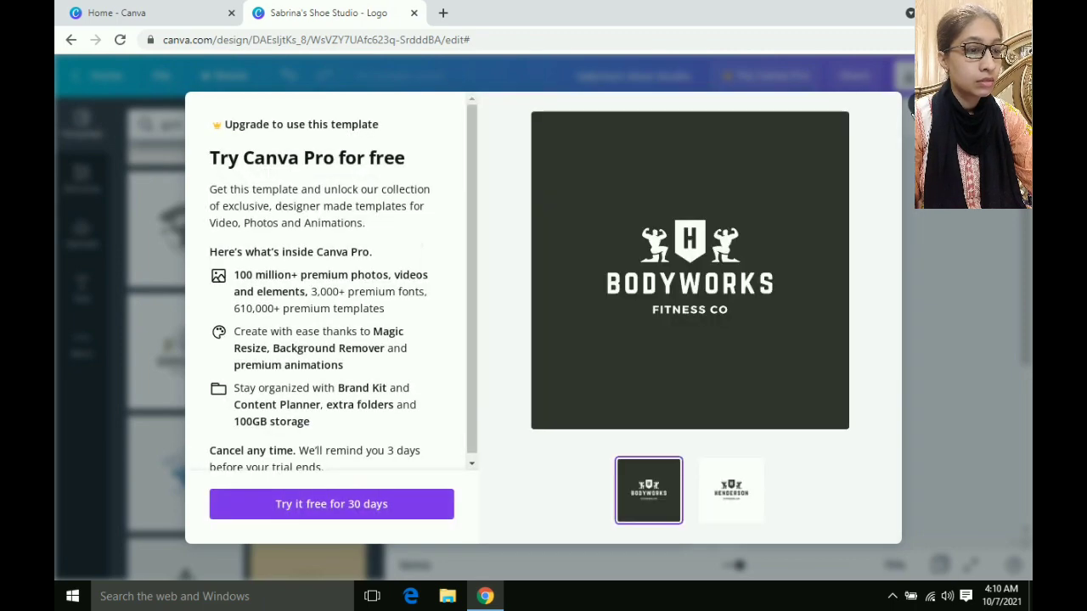
# Step: Close the Bodyworks Fitness Co preview, view the template's Canva Pro offer again, and return to the gym template results
pyautogui.click(912, 105)
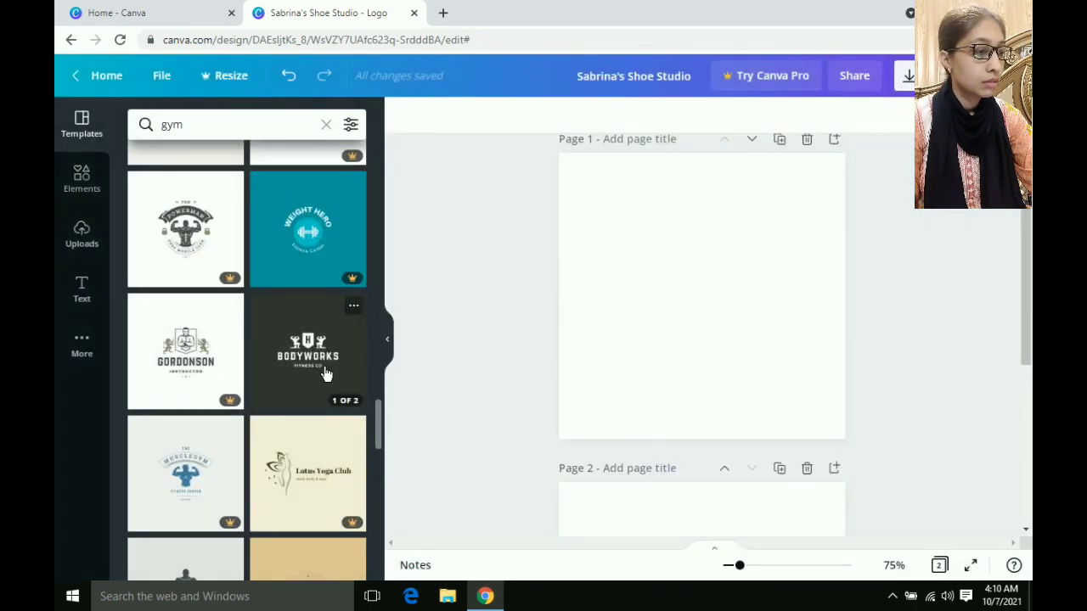
pyautogui.click(311, 367)
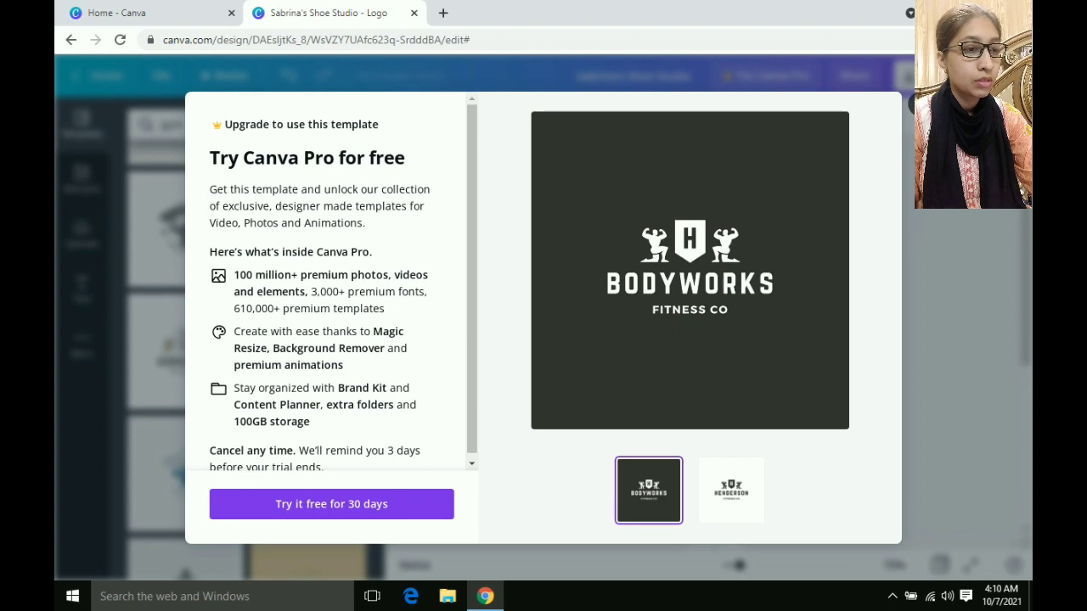
pyautogui.click(913, 103)
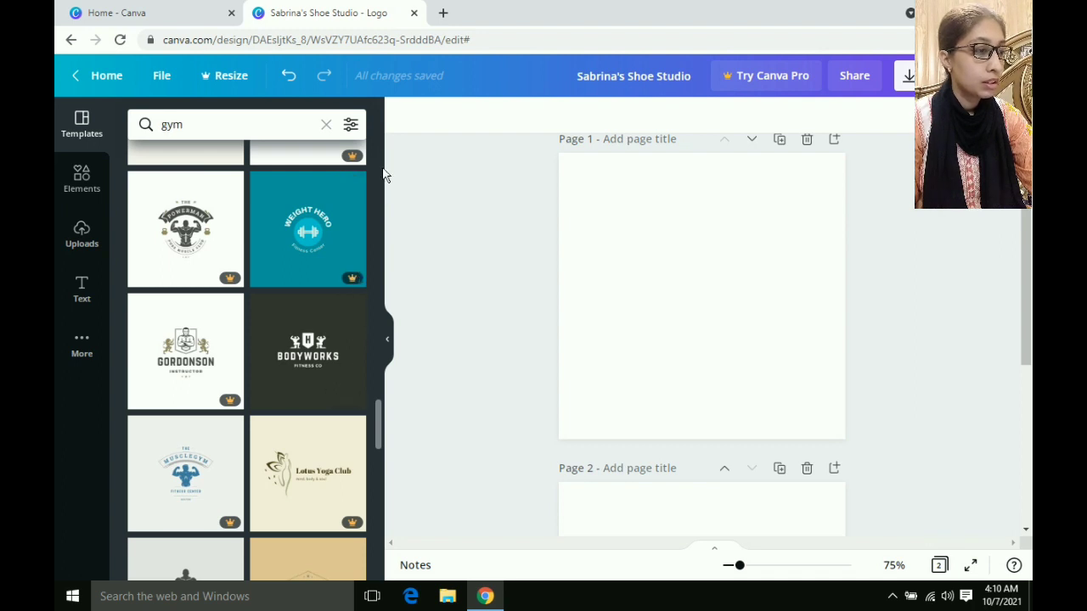
pyautogui.scroll(2, 379, 163)
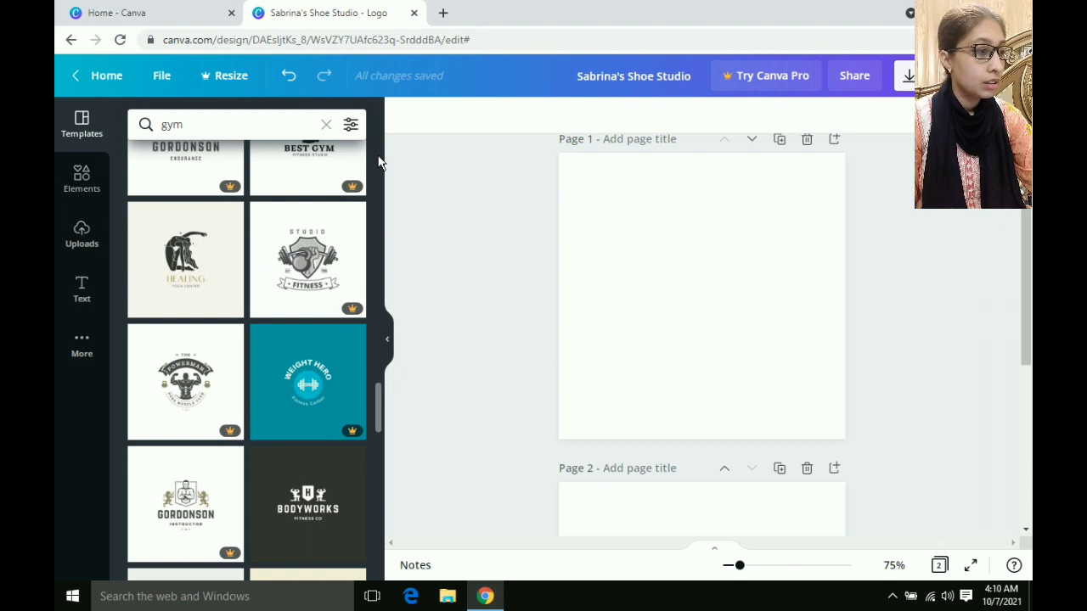
# Step: Look back up through the gym logo templates, from the Healing and Studio Fitness designs to Campbelle and Fortios Fitness
pyautogui.scroll(2, 379, 163)
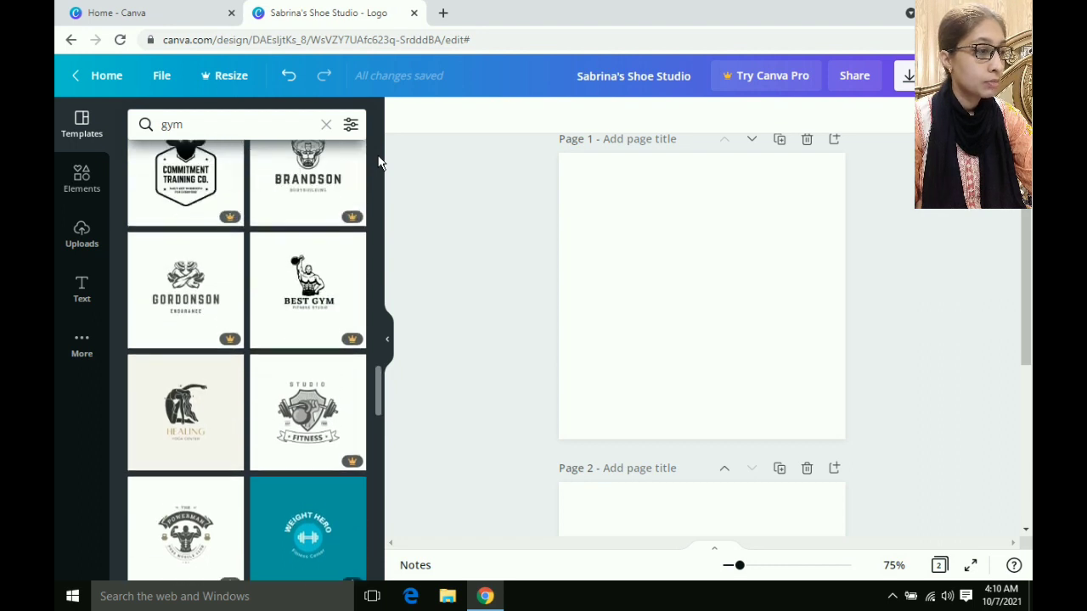
pyautogui.scroll(5, 379, 163)
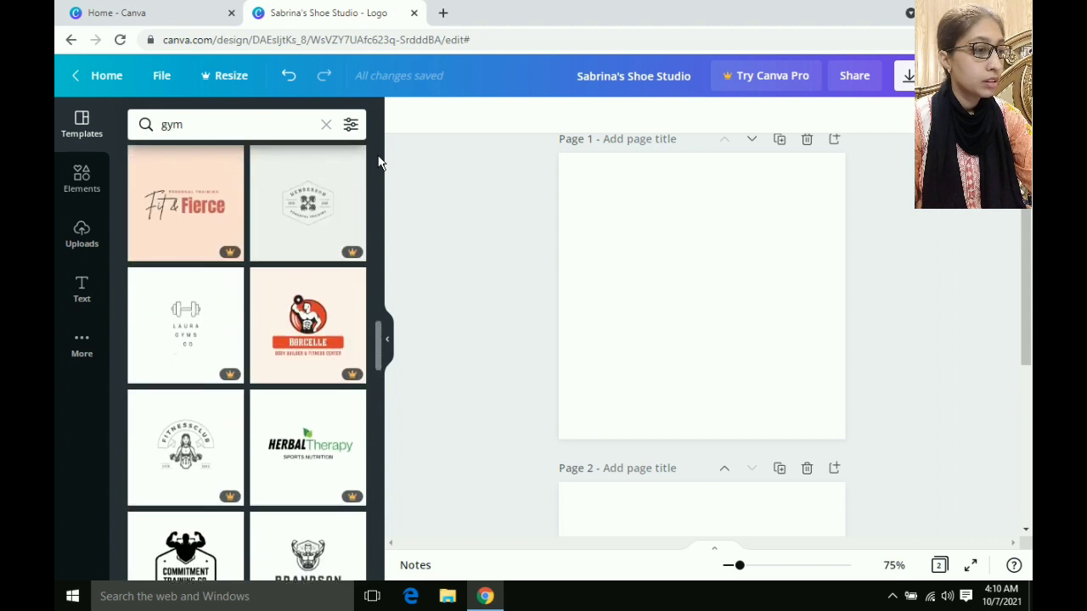
pyautogui.scroll(2, 380, 163)
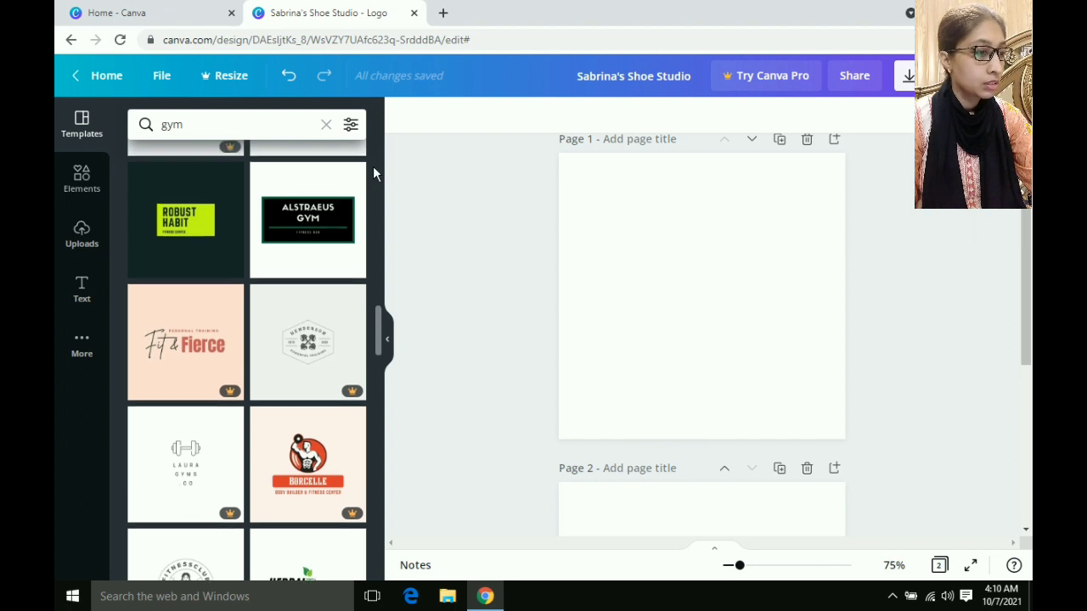
pyautogui.scroll(1, 373, 169)
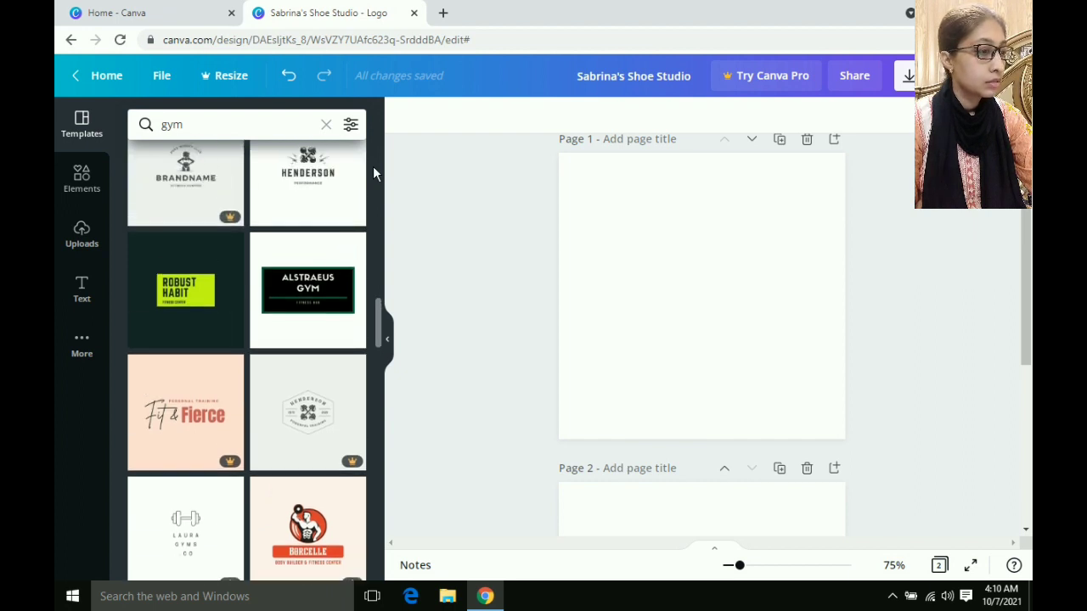
pyautogui.scroll(2, 372, 166)
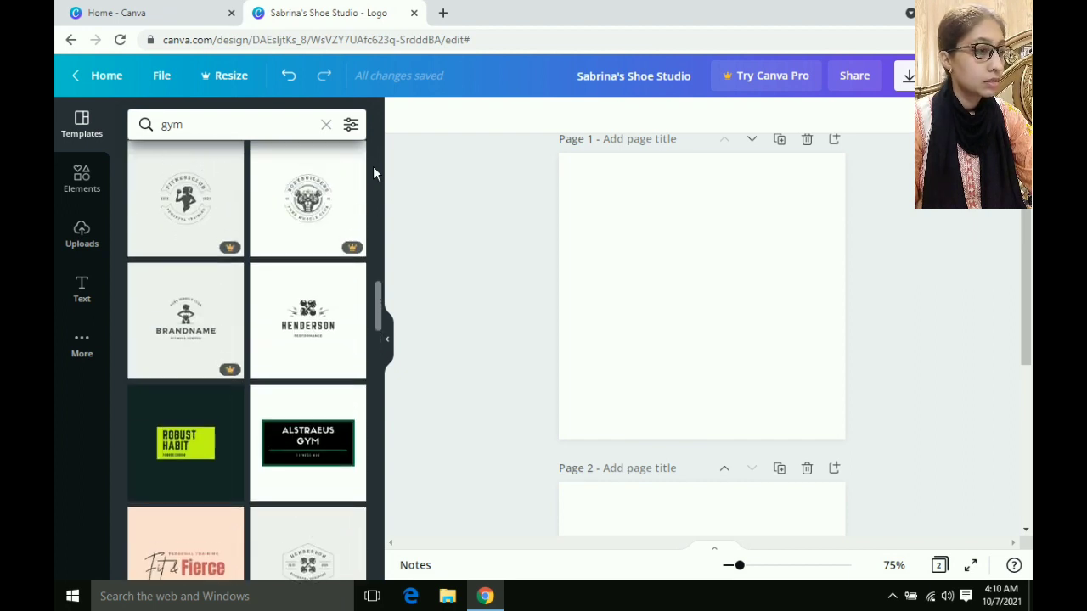
pyautogui.scroll(4, 373, 165)
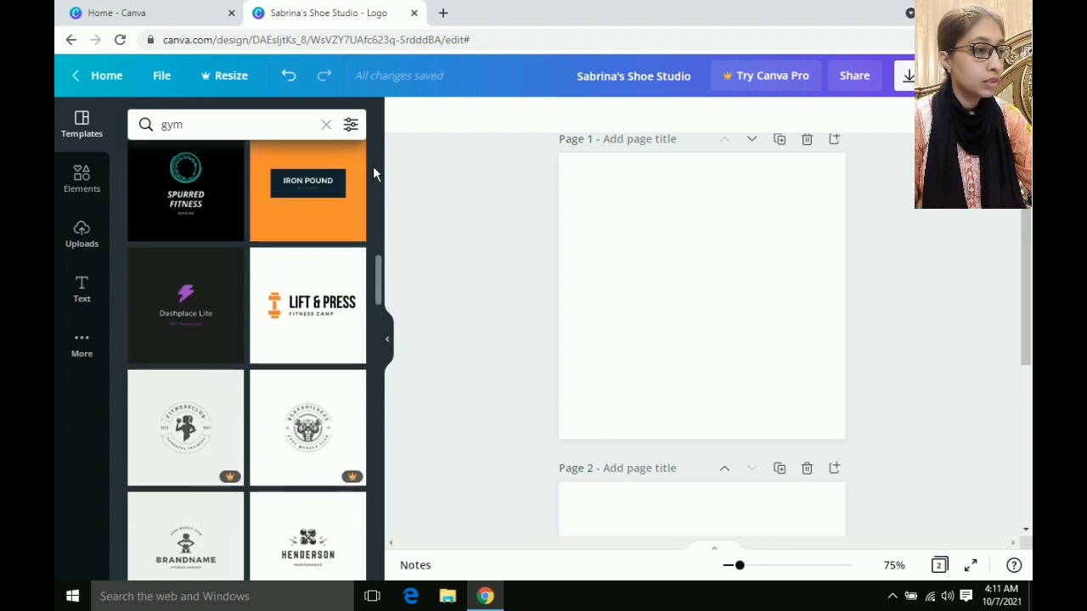
pyautogui.scroll(3, 373, 165)
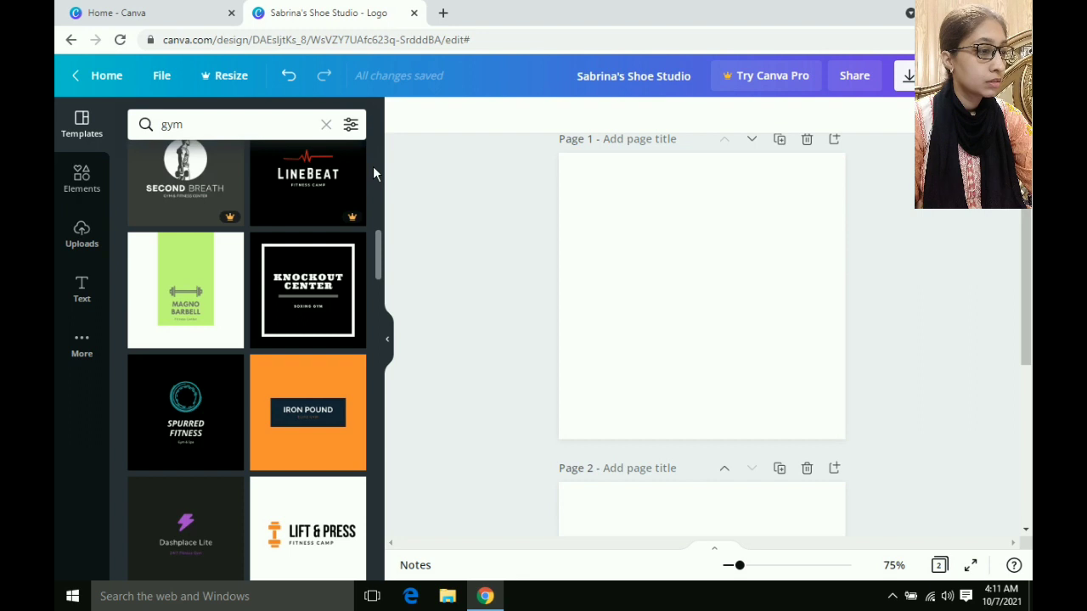
pyautogui.scroll(5, 372, 165)
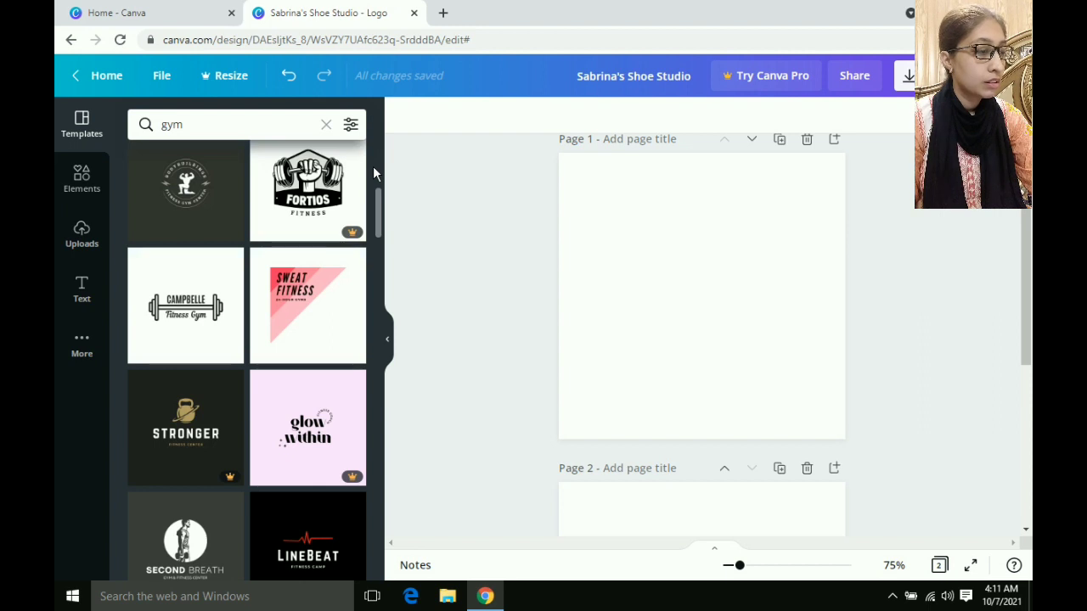
# Step: Apply the free Omnitone Gym template from the start of the gym results to page 1
pyautogui.moveTo(174, 194)
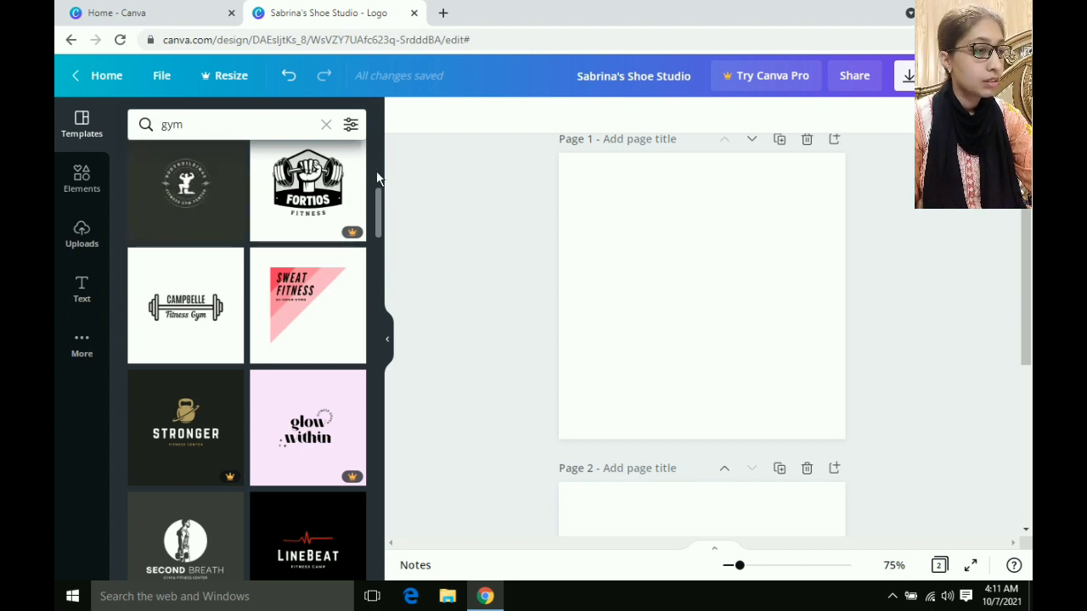
pyautogui.scroll(3, 377, 174)
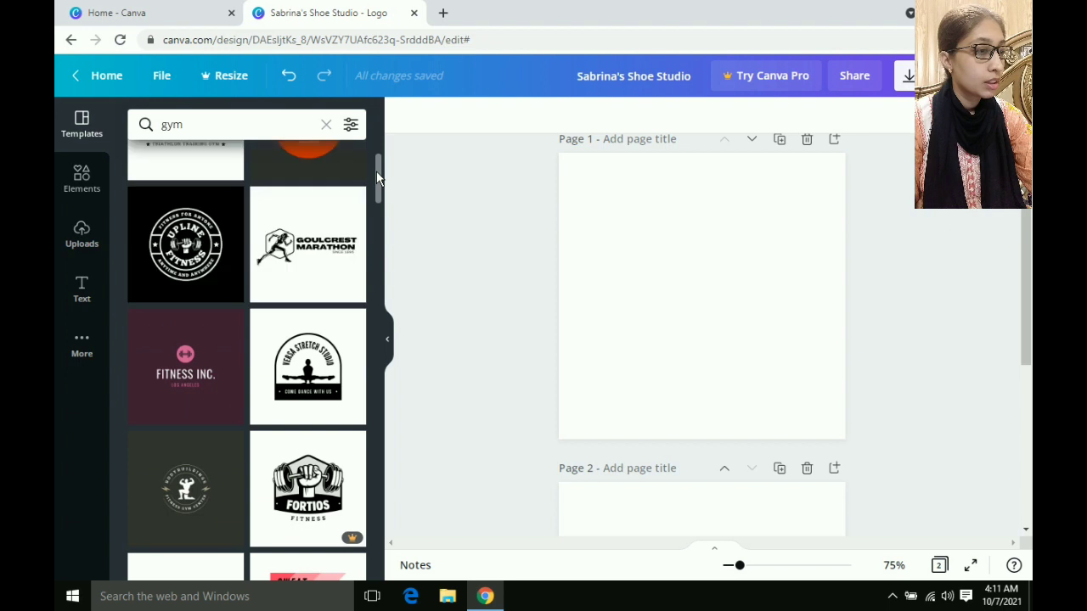
pyautogui.scroll(2, 376, 170)
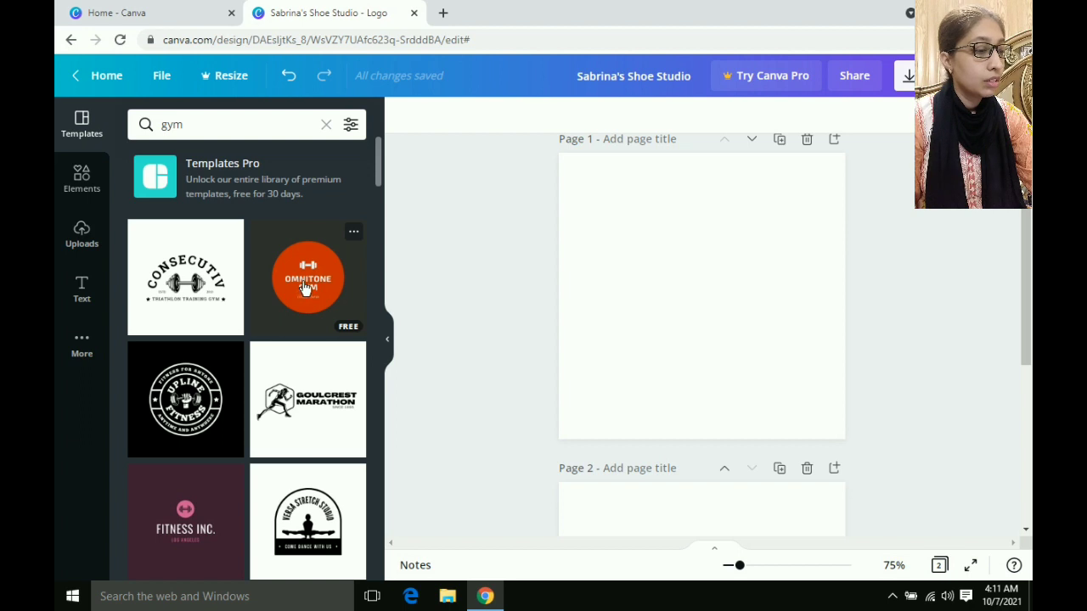
pyautogui.moveTo(309, 286); pyautogui.dragTo(640, 241)
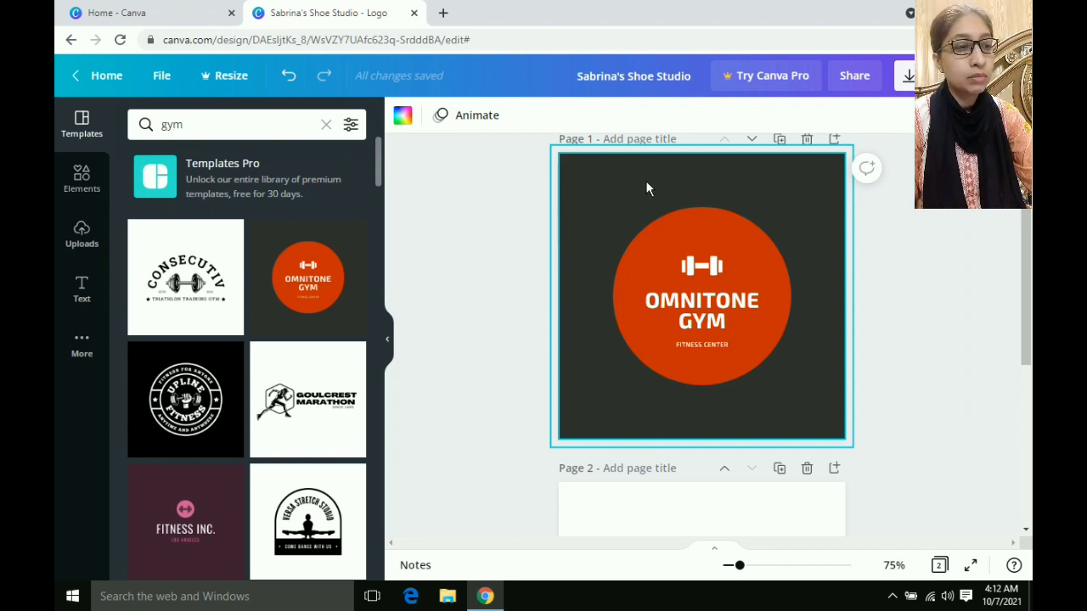
# Step: Try yellow, green, grey, blue and orange default colors on the background behind the logo circle, and settle on dark teal
pyautogui.click(606, 204)
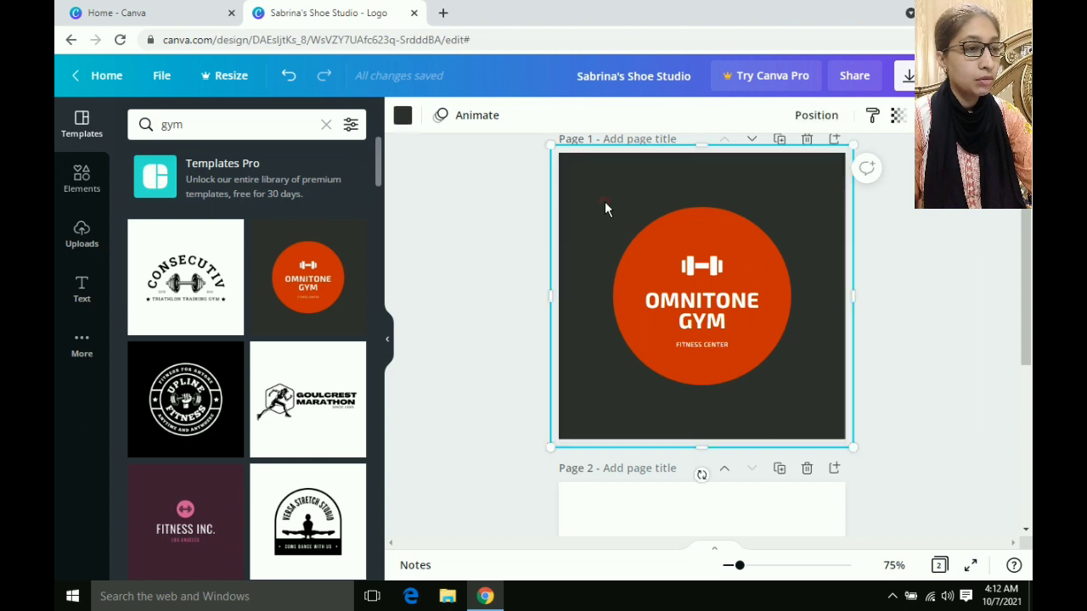
pyautogui.click(402, 119)
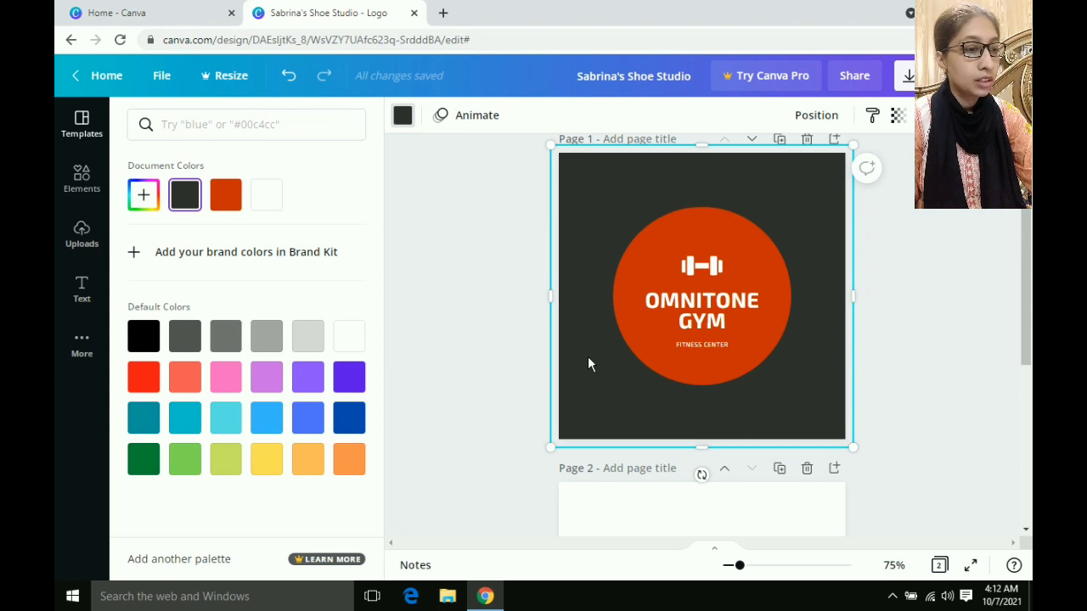
pyautogui.click(265, 461)
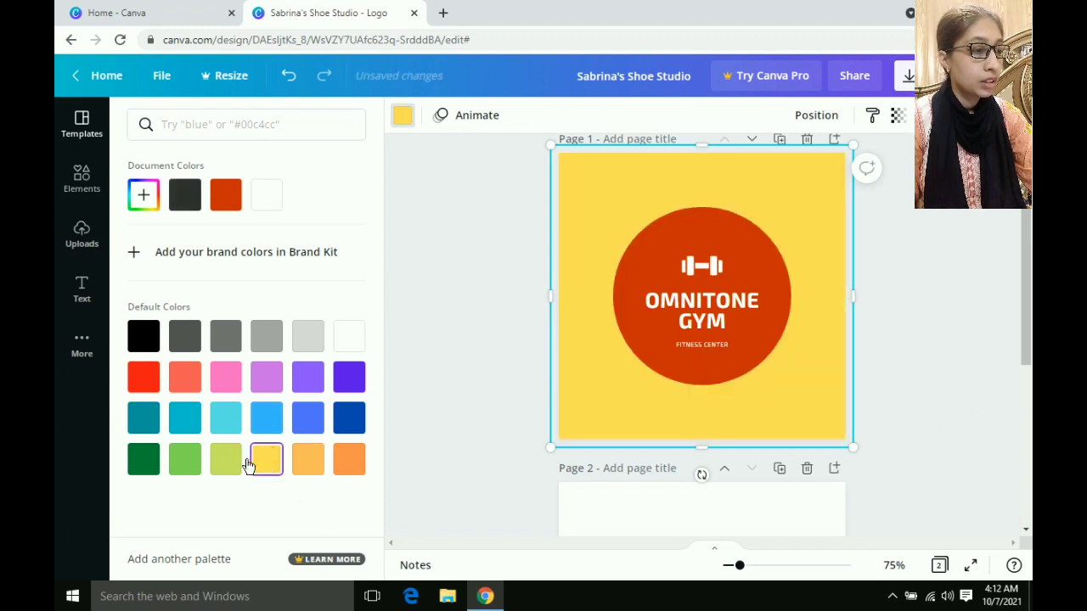
pyautogui.click(227, 463)
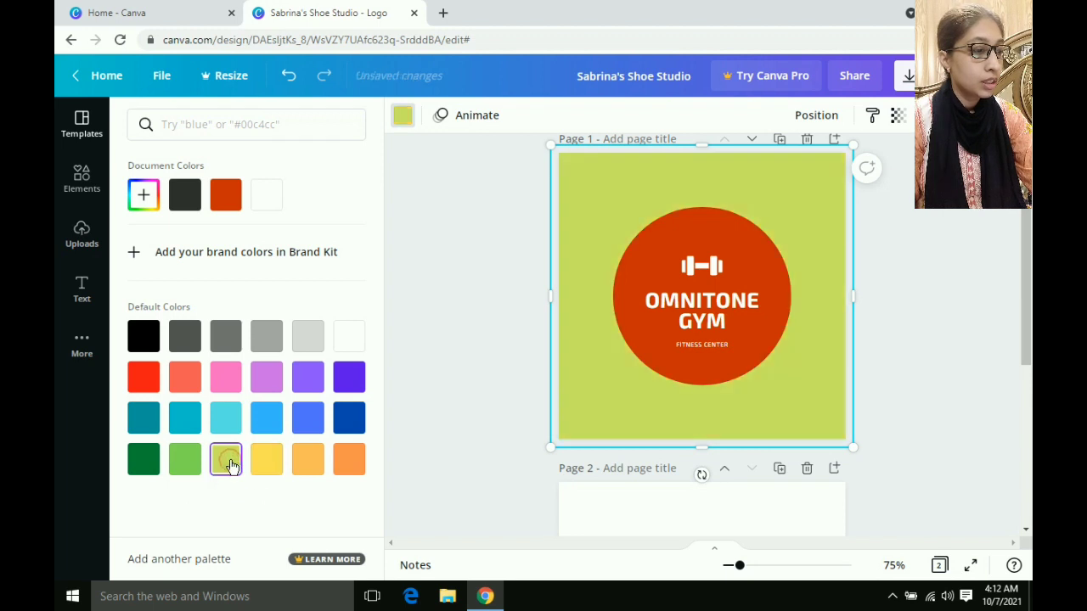
pyautogui.click(183, 458)
pyautogui.click(184, 422)
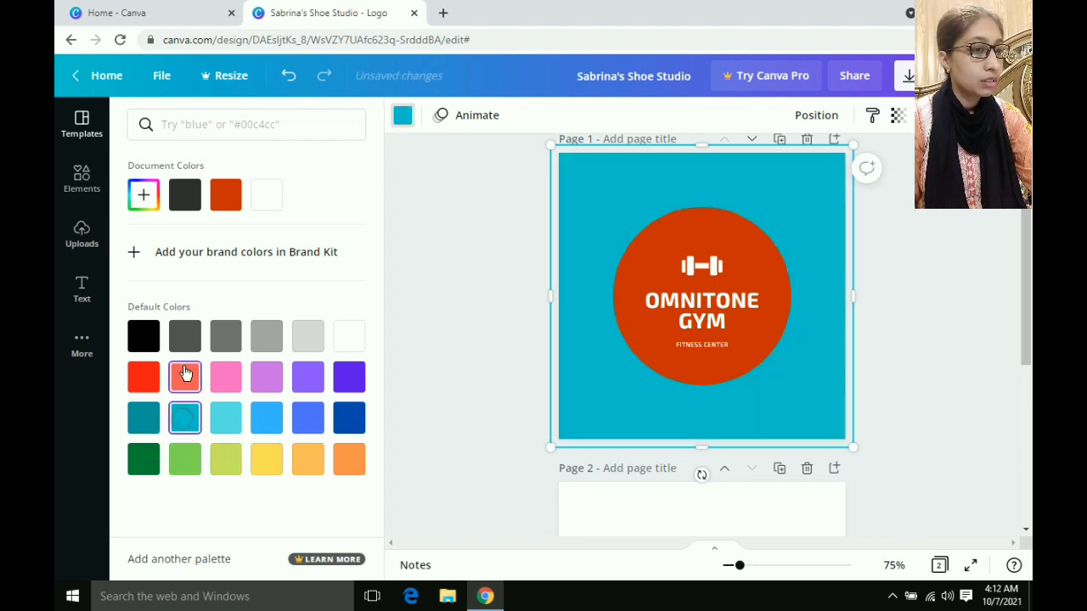
pyautogui.click(186, 373)
pyautogui.click(185, 335)
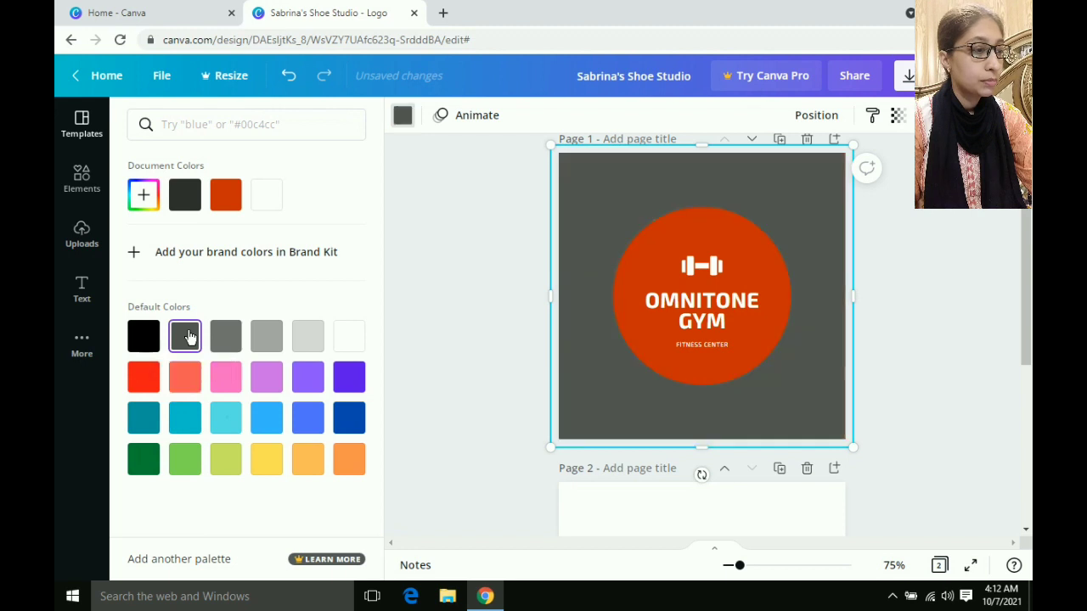
pyautogui.click(229, 335)
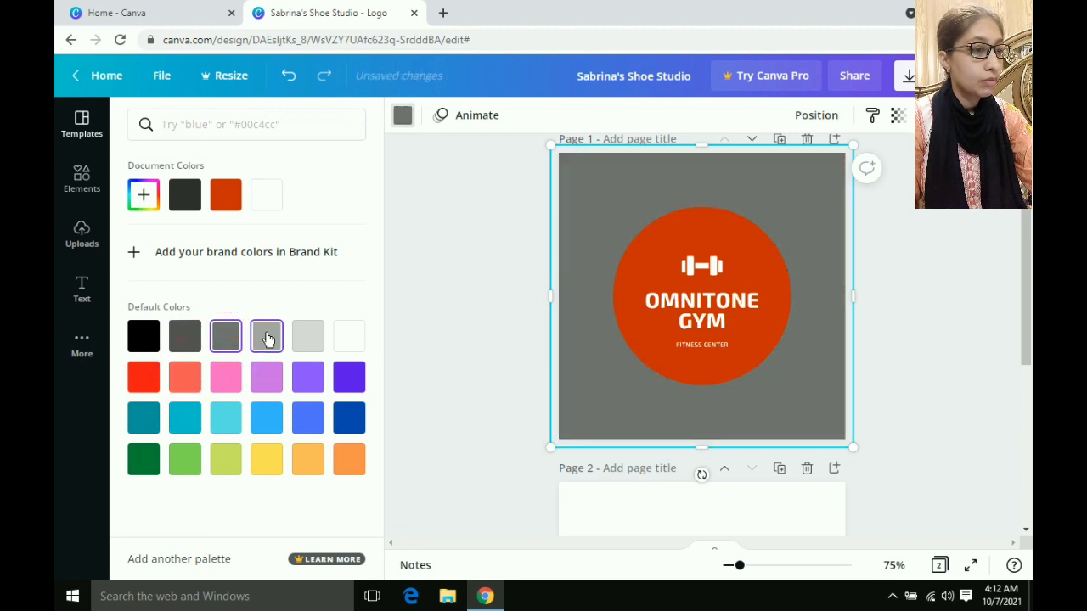
pyautogui.click(267, 337)
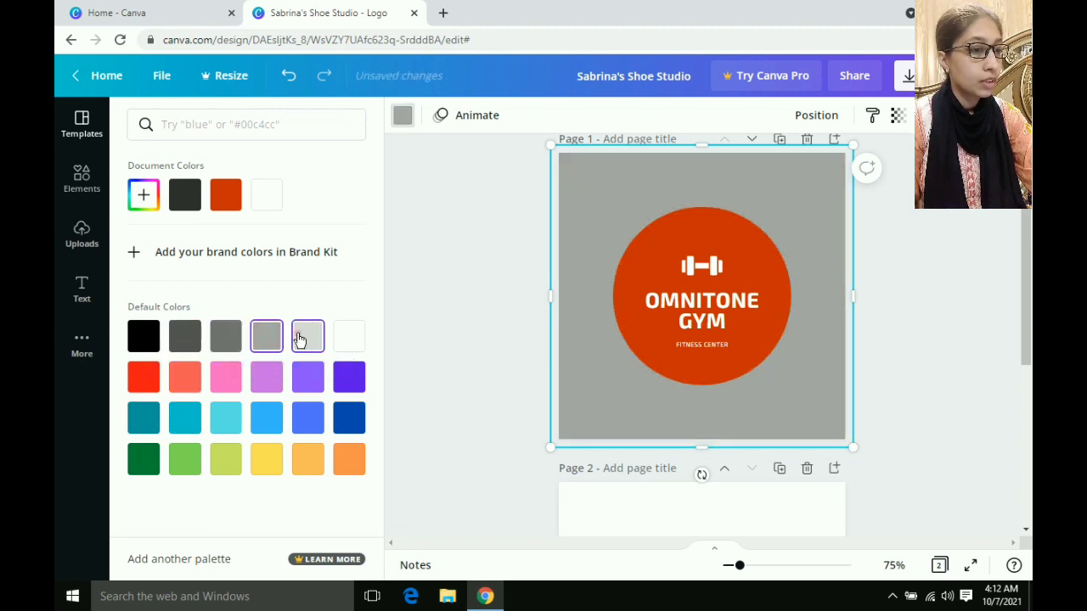
pyautogui.click(301, 339)
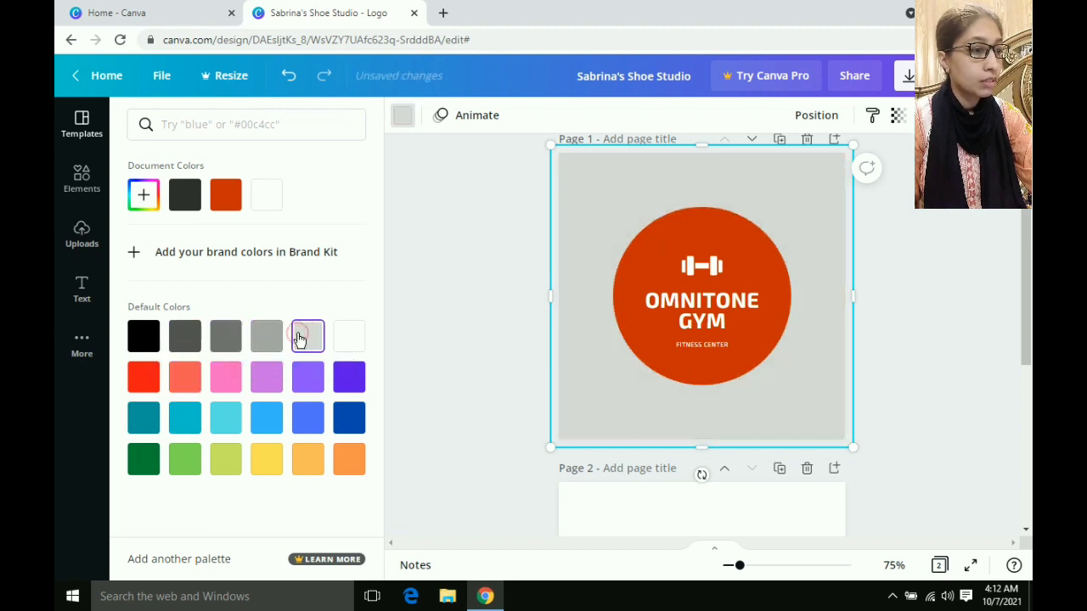
pyautogui.click(349, 379)
pyautogui.click(349, 417)
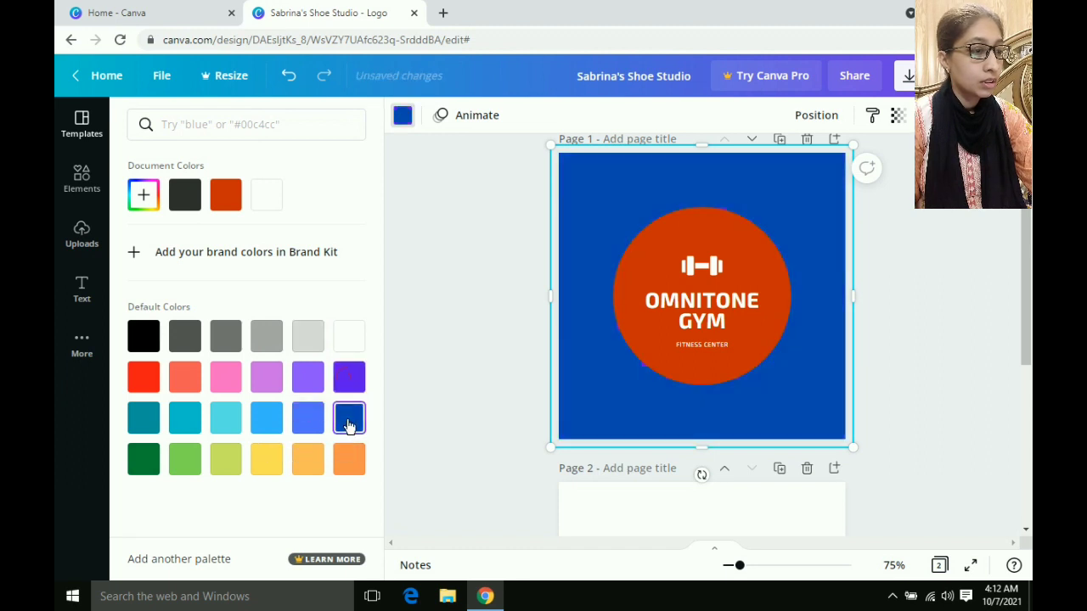
pyautogui.click(266, 421)
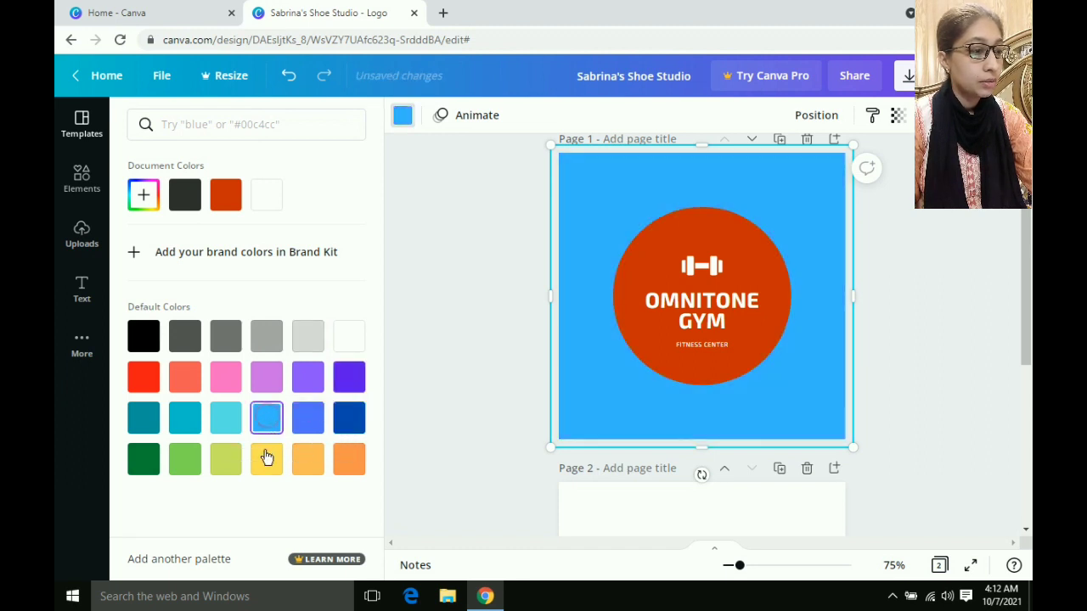
pyautogui.click(265, 465)
pyautogui.click(309, 463)
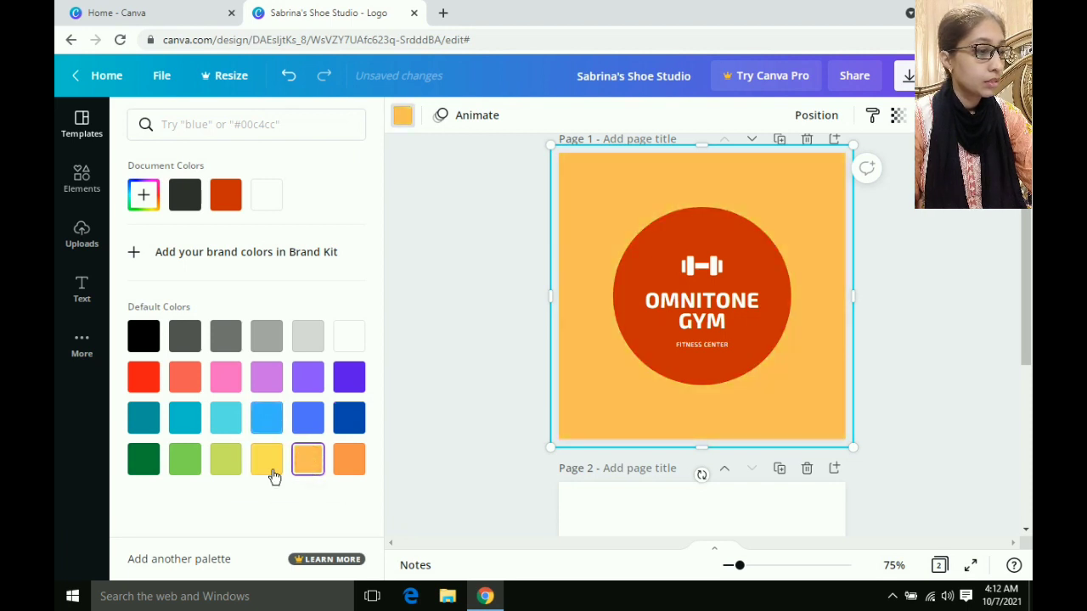
pyautogui.click(180, 459)
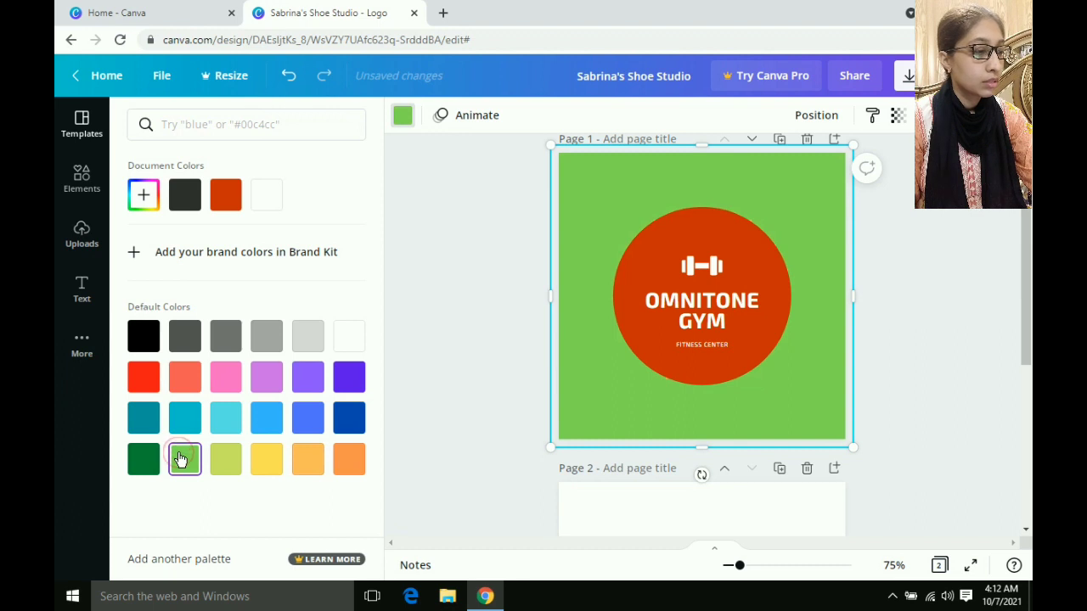
pyautogui.click(141, 425)
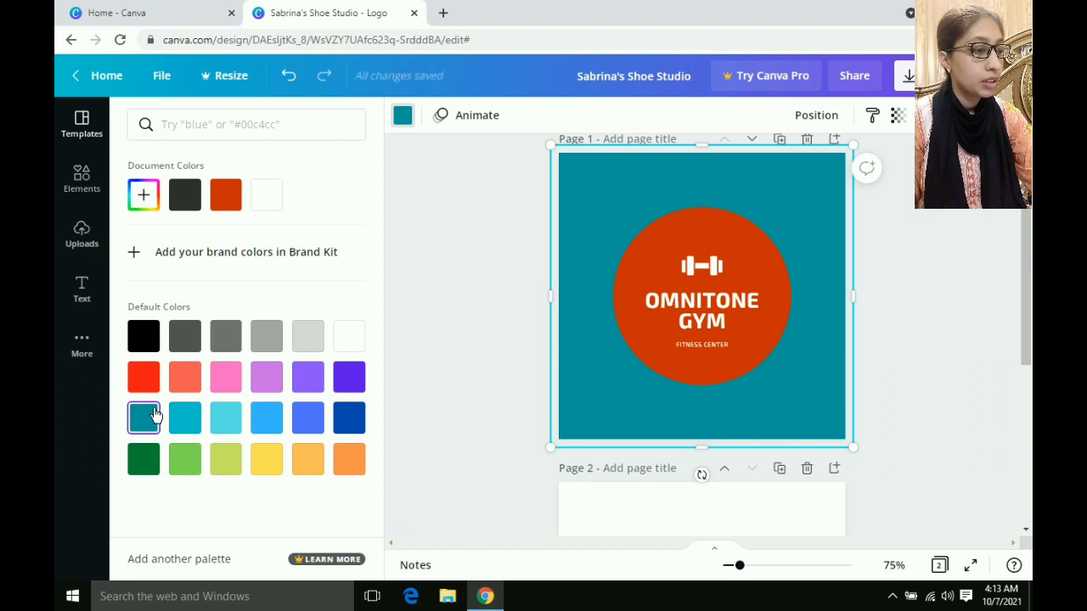
# Step: Delete the word OMNITONE from the logo's title text, keeping the word GYM
pyautogui.click(701, 313)
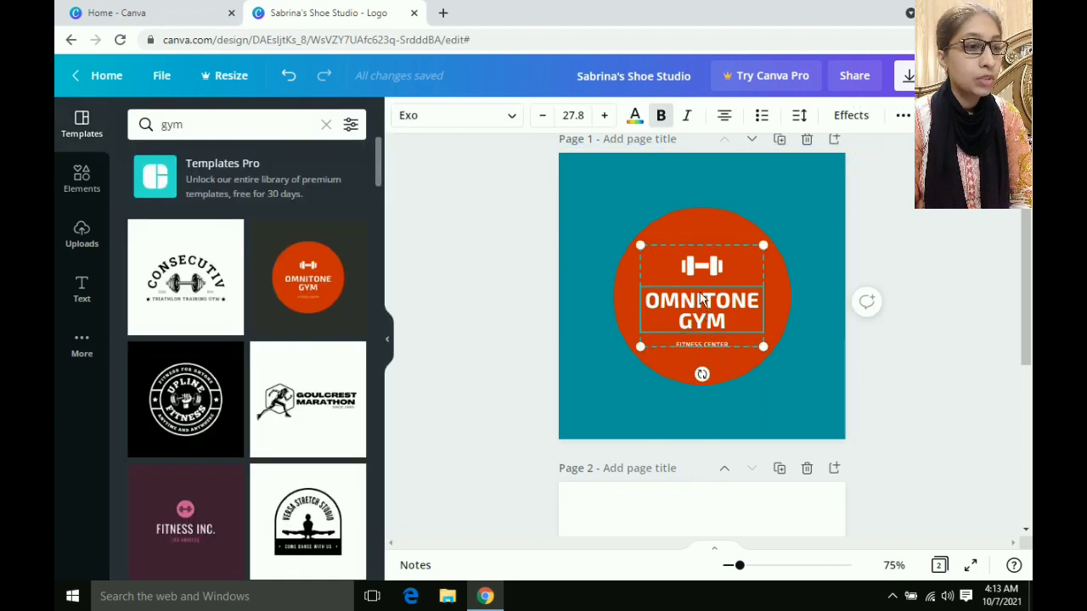
pyautogui.doubleClick(758, 300)
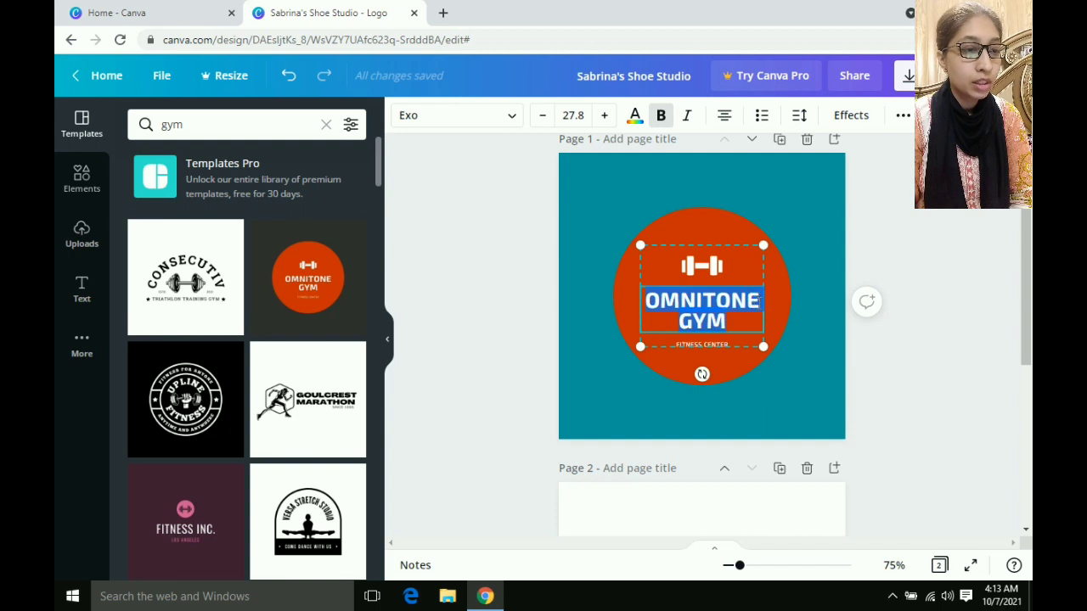
pyautogui.click(758, 300)
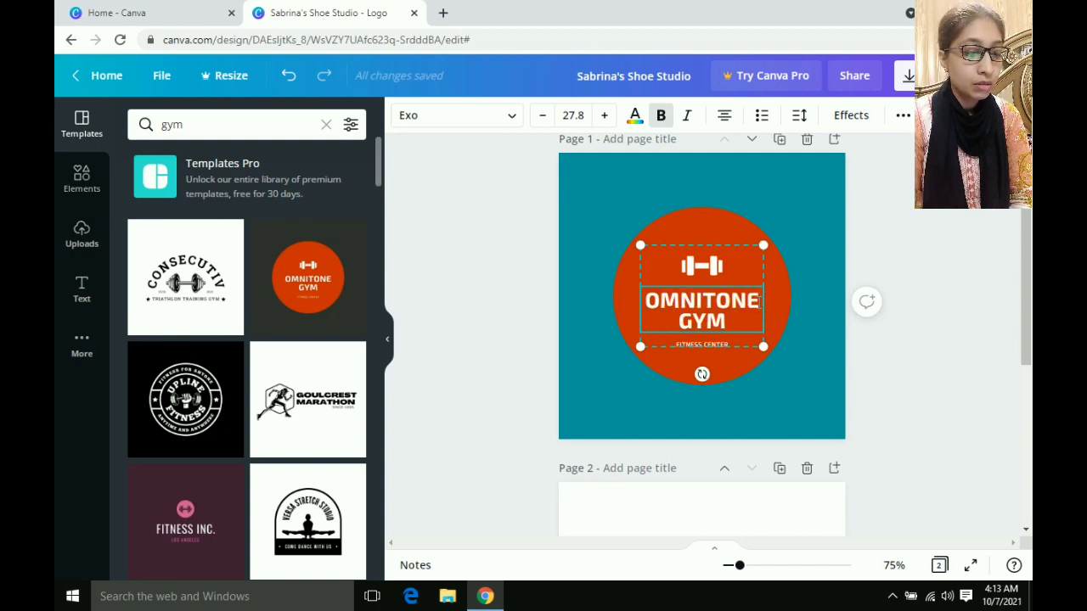
pyautogui.press('BackSpace')
pyautogui.press('BackSpace')
pyautogui.press('BackSpace')
pyautogui.press('BackSpace')
pyautogui.press('BackSpace')
pyautogui.press('BackSpace')
pyautogui.press('BackSpace')
pyautogui.press('BackSpace')
pyautogui.press('BackSpace')
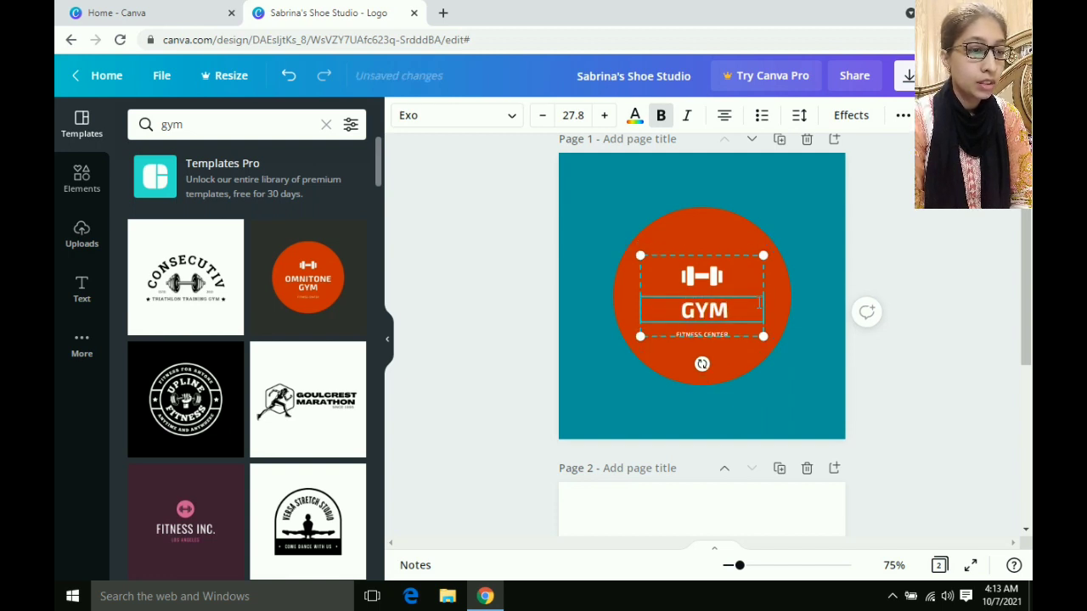
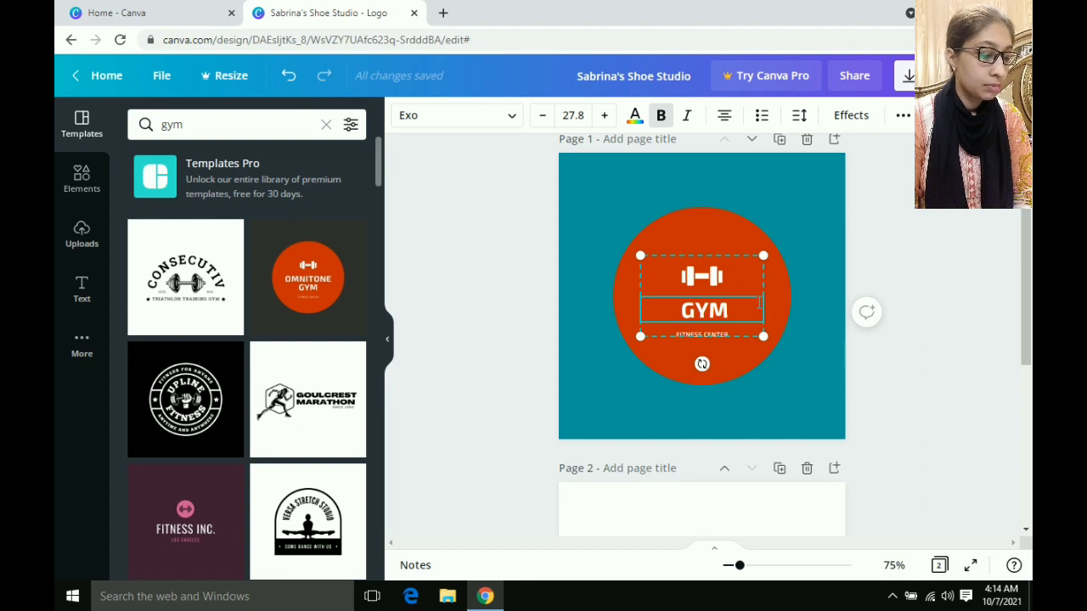
# Step: Add MAN'S before GYM in the logo's title so that it reads MAN'S GYM
pyautogui.write('MA ')
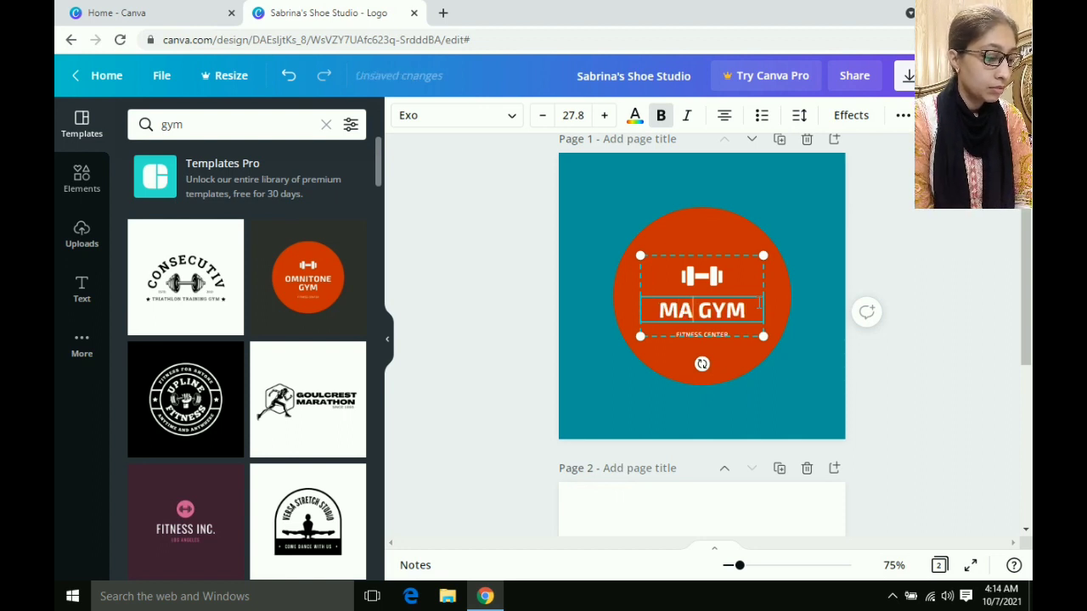
pyautogui.write('S')
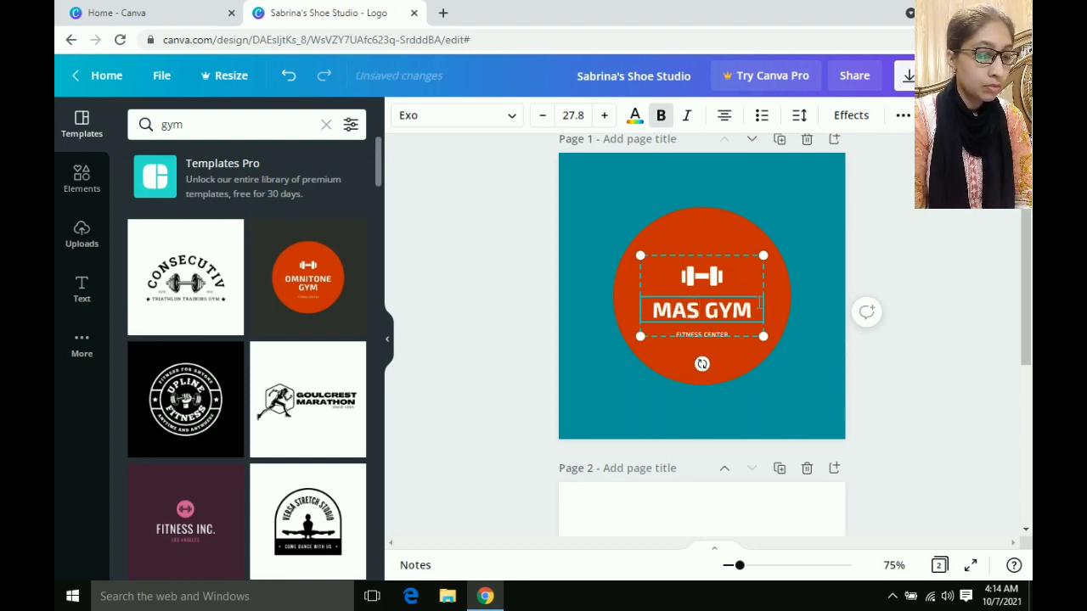
pyautogui.press('BackSpace')
pyautogui.write('N')
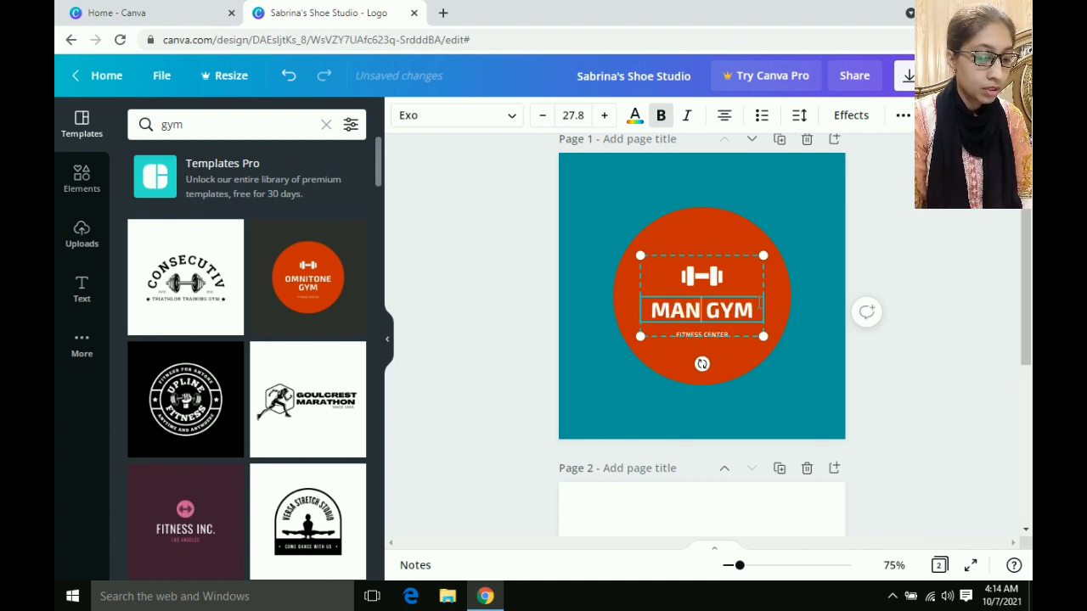
pyautogui.write(':')
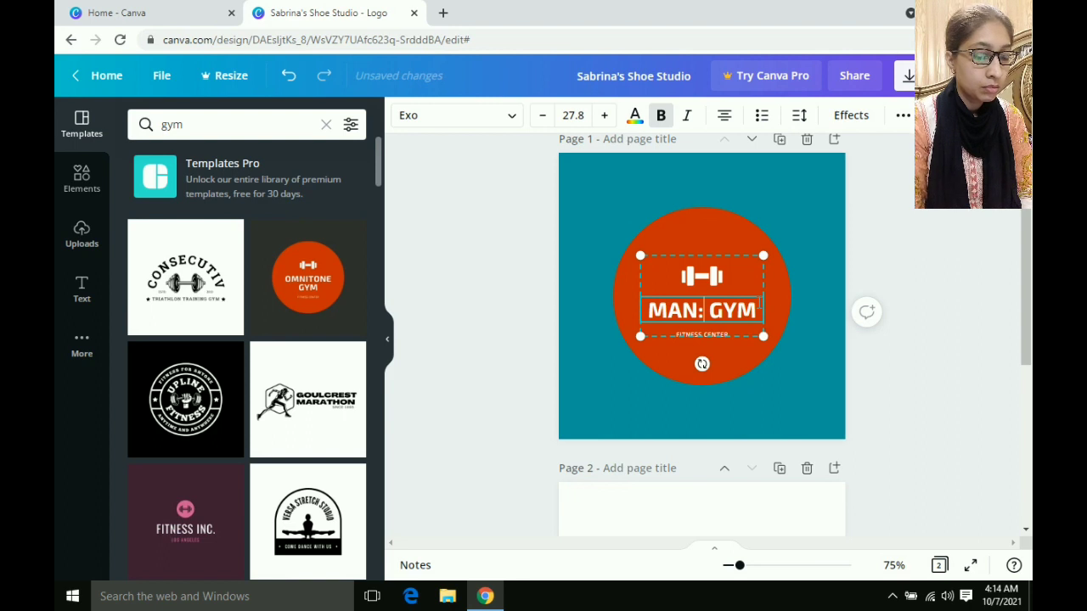
pyautogui.press('BackSpace')
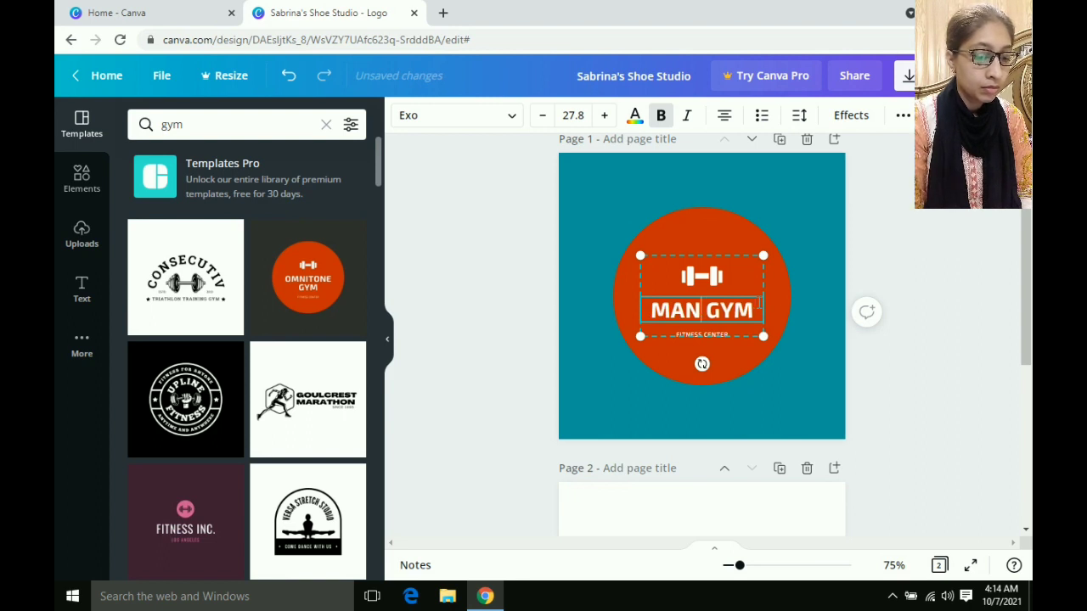
pyautogui.write("'")
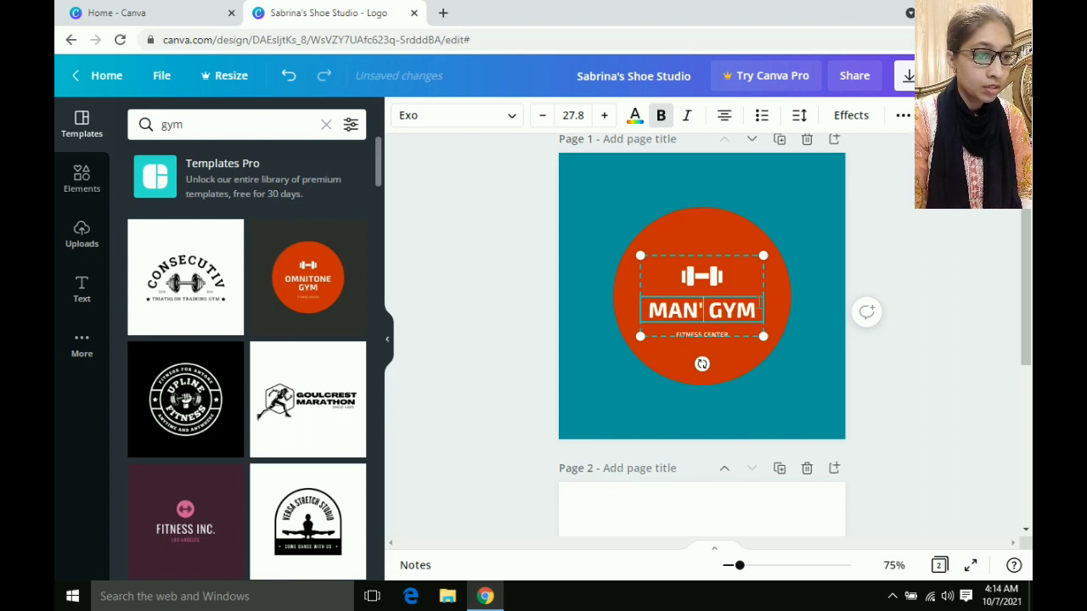
pyautogui.write('S')
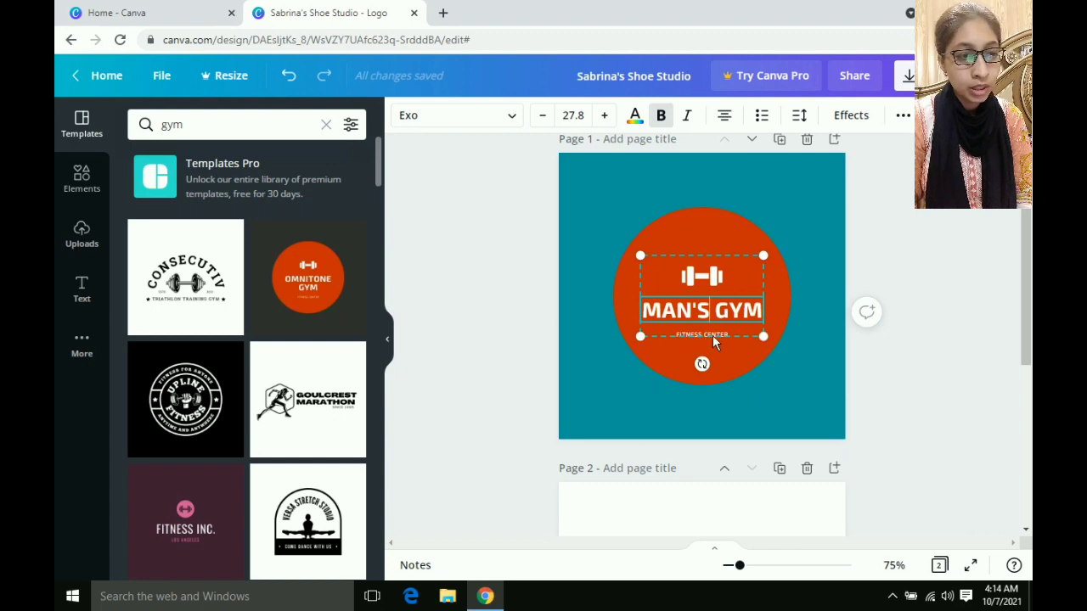
# Step: Enlarge the group of dumbbell, title and FITNESS CENTER text to about 234 wide by 154 high
pyautogui.click(695, 334)
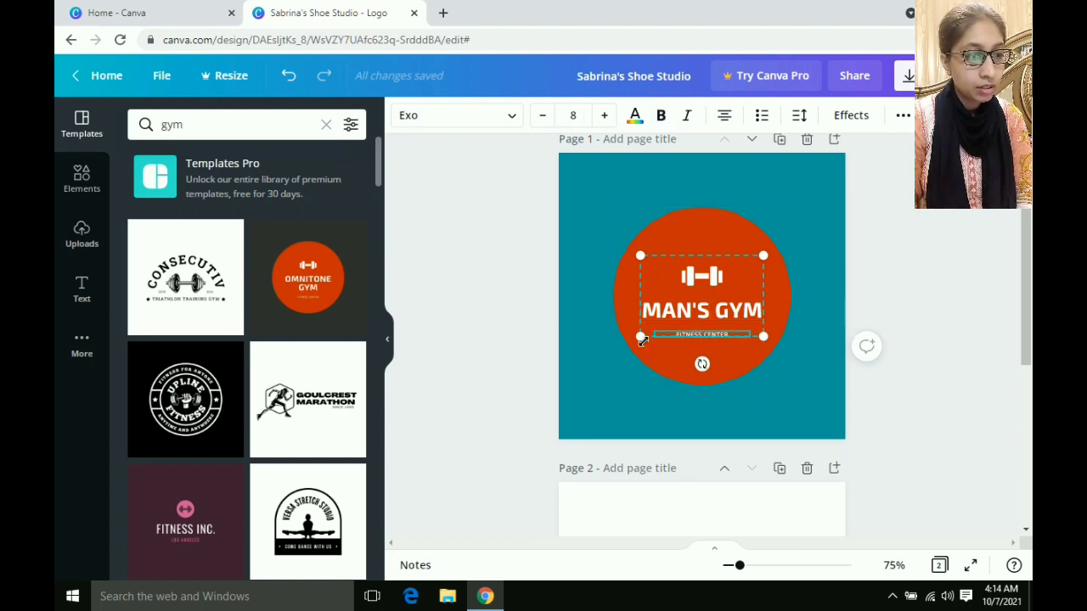
pyautogui.moveTo(639, 338); pyautogui.dragTo(637, 346)
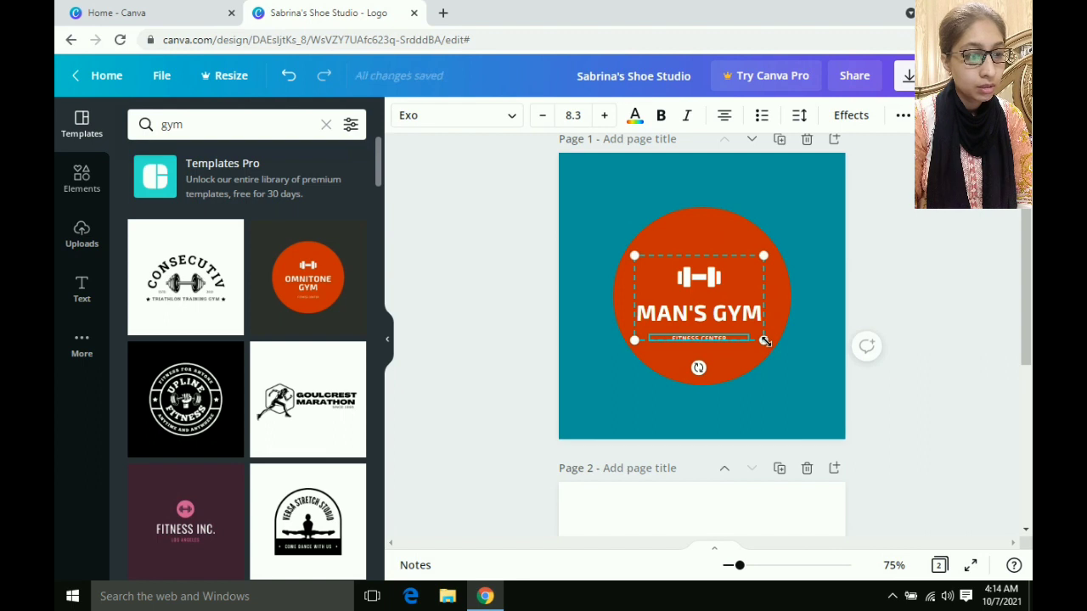
pyautogui.moveTo(764, 341); pyautogui.dragTo(769, 344)
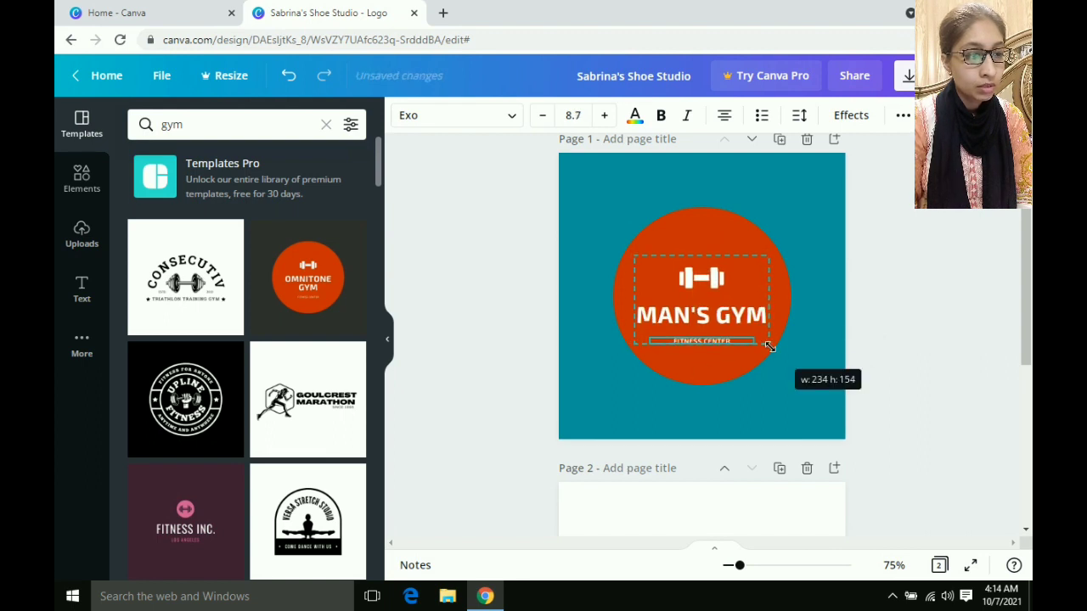
# Step: Try the fonts Agrandir Medium, Agrandir Black, Aileron Heavy and Agrandir Wide Black on the MAN'S GYM title
pyautogui.click(692, 315)
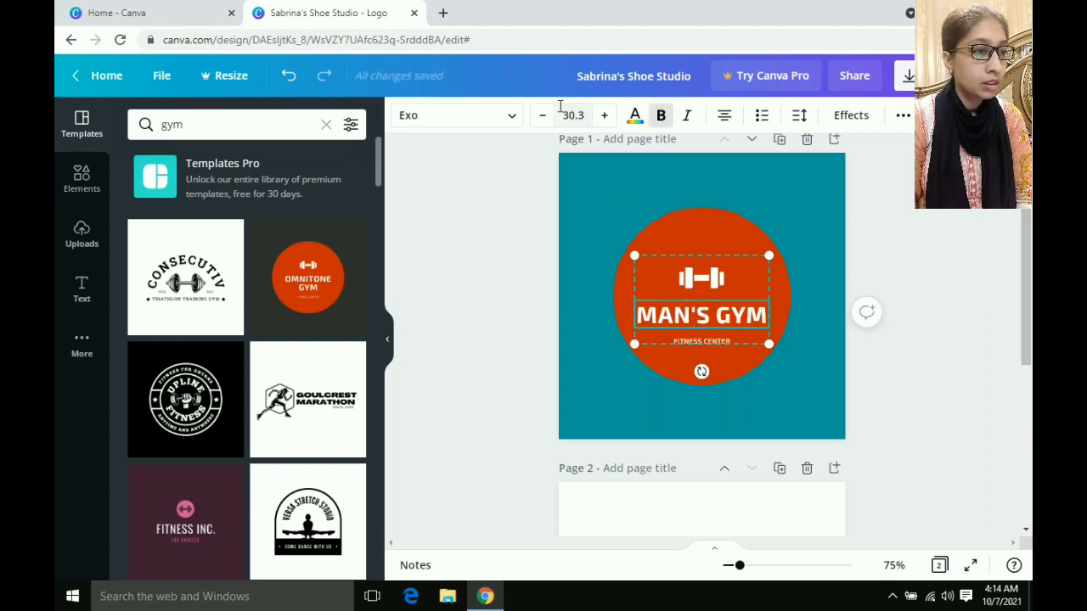
pyautogui.click(512, 119)
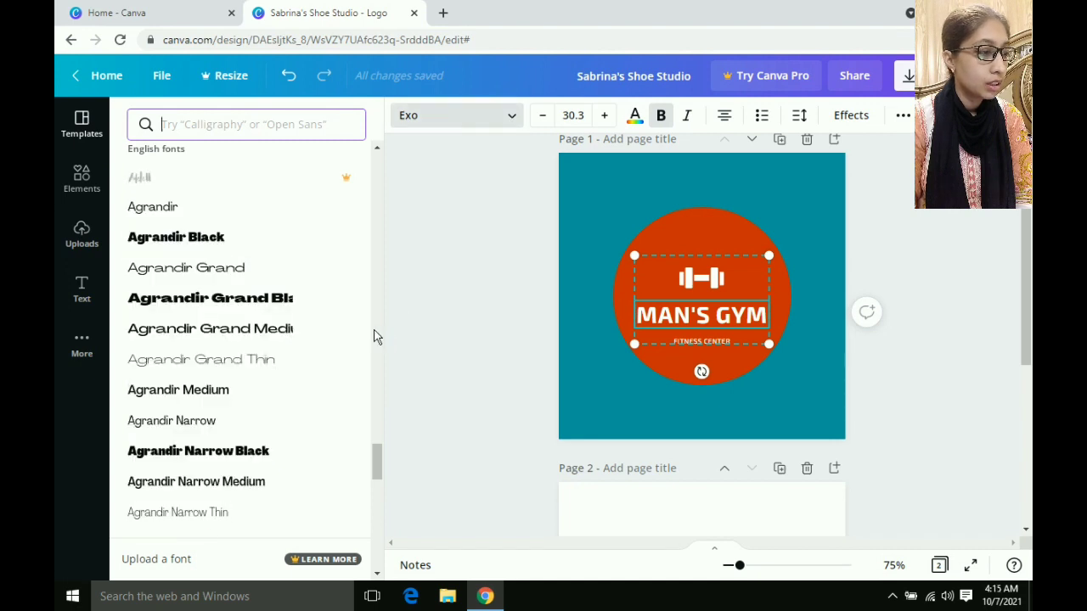
pyautogui.click(225, 396)
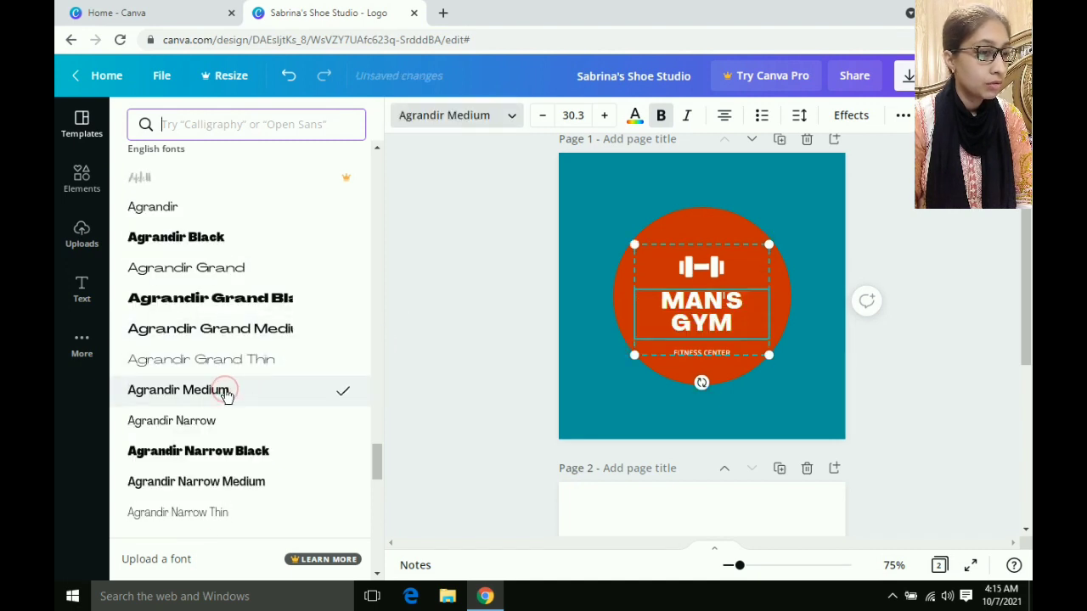
pyautogui.click(193, 238)
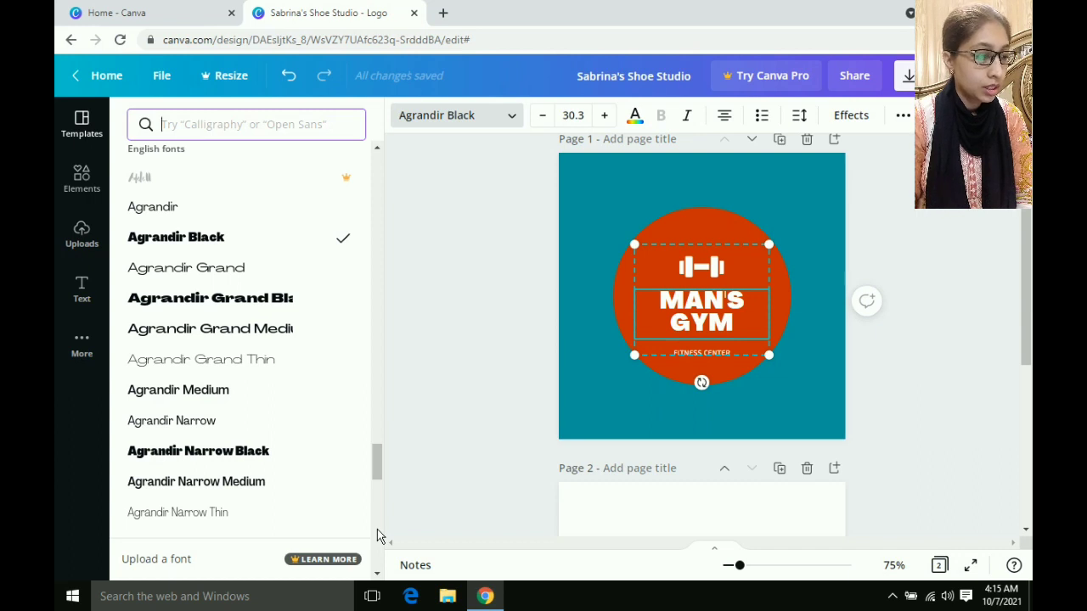
pyautogui.scroll(-4, 377, 529)
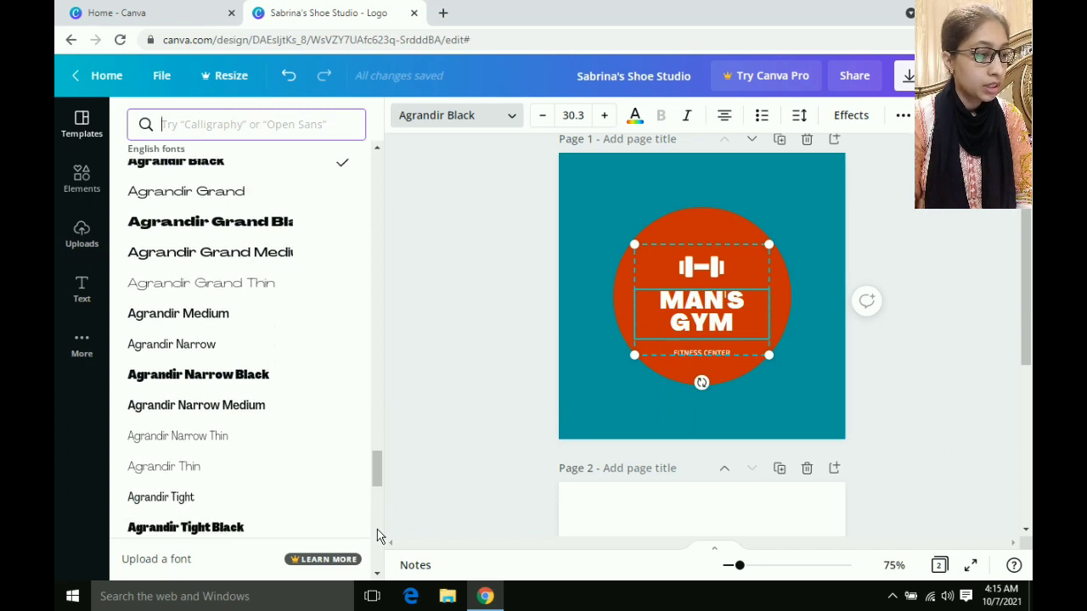
pyautogui.scroll(-5, 377, 529)
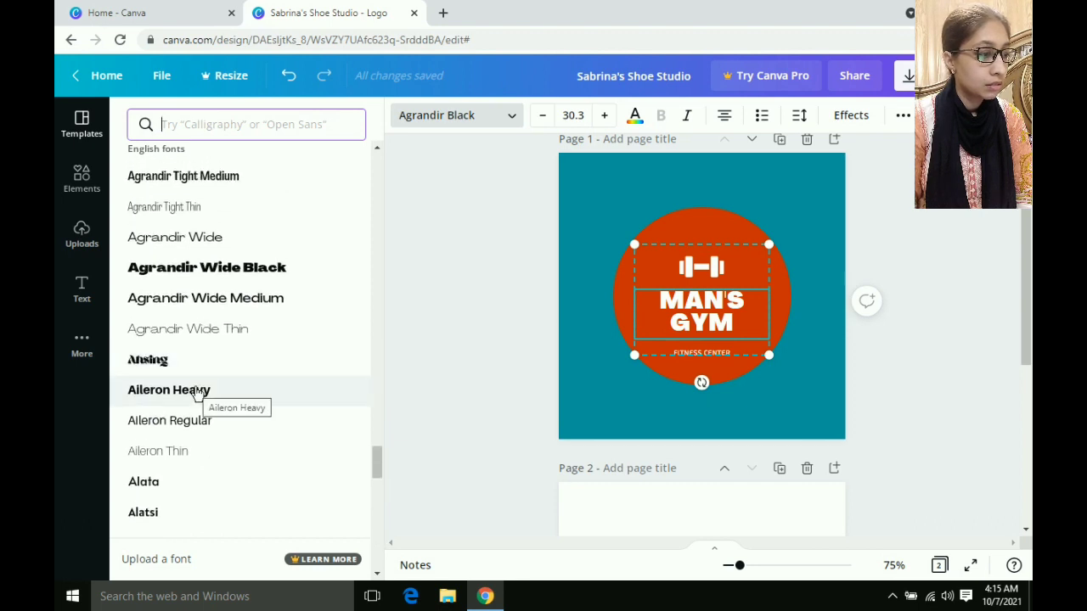
pyautogui.click(197, 392)
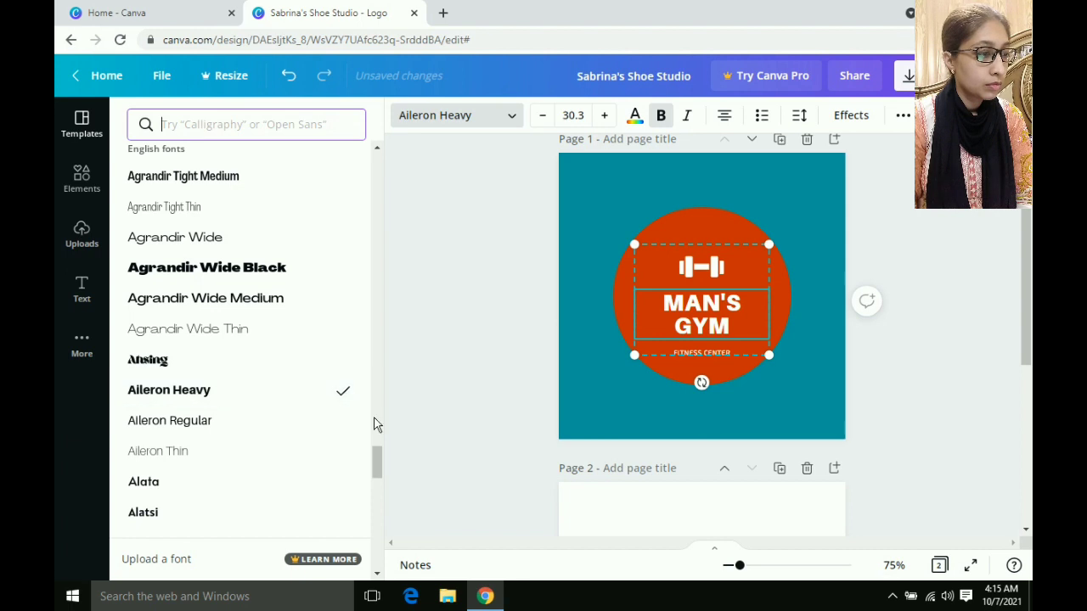
pyautogui.click(251, 269)
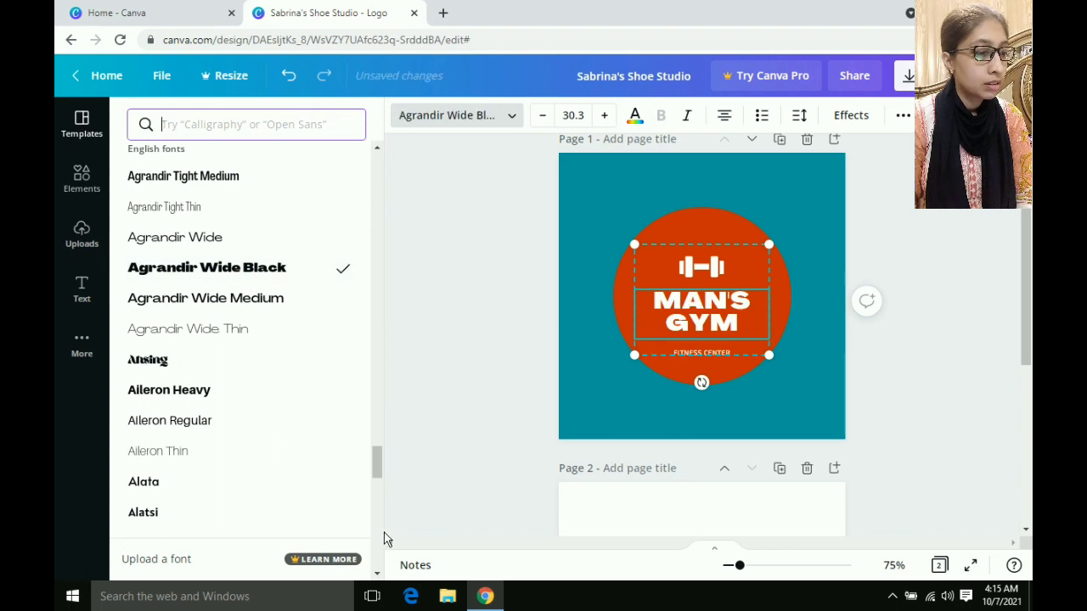
# Step: Compare Aprila Bold with Archivo Black on the MAN'S GYM title and keep Aprila Bold as its font
pyautogui.scroll(-6, 380, 541)
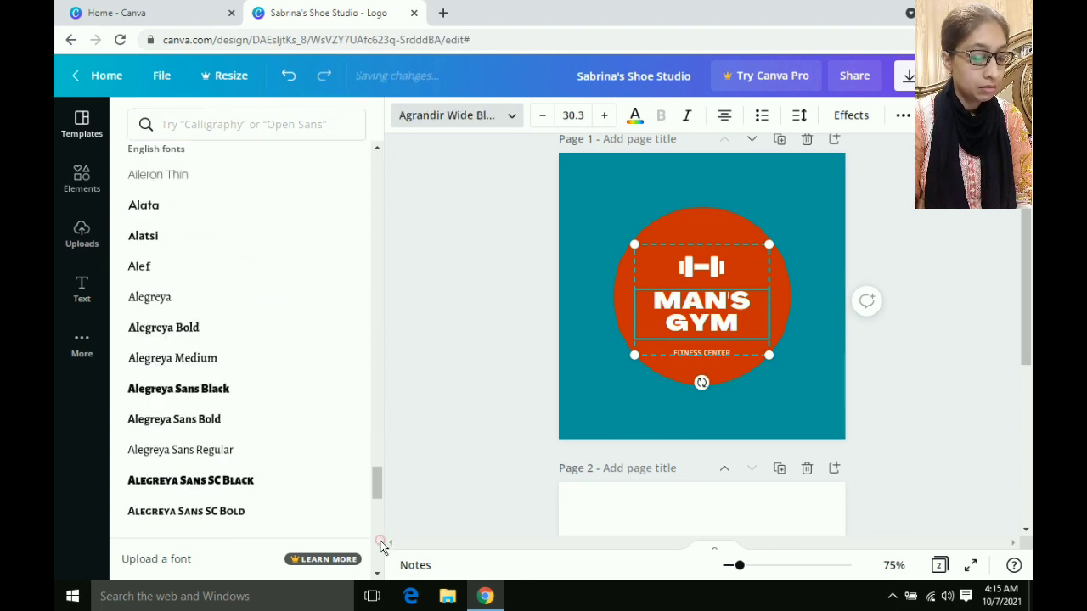
pyautogui.scroll(-3, 381, 541)
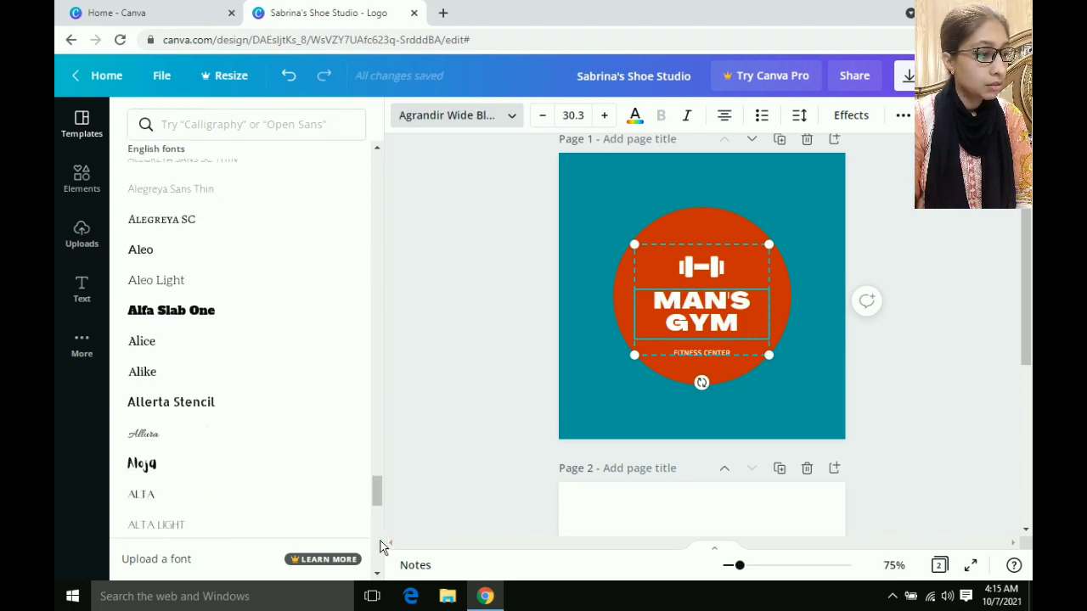
pyautogui.scroll(-4, 380, 541)
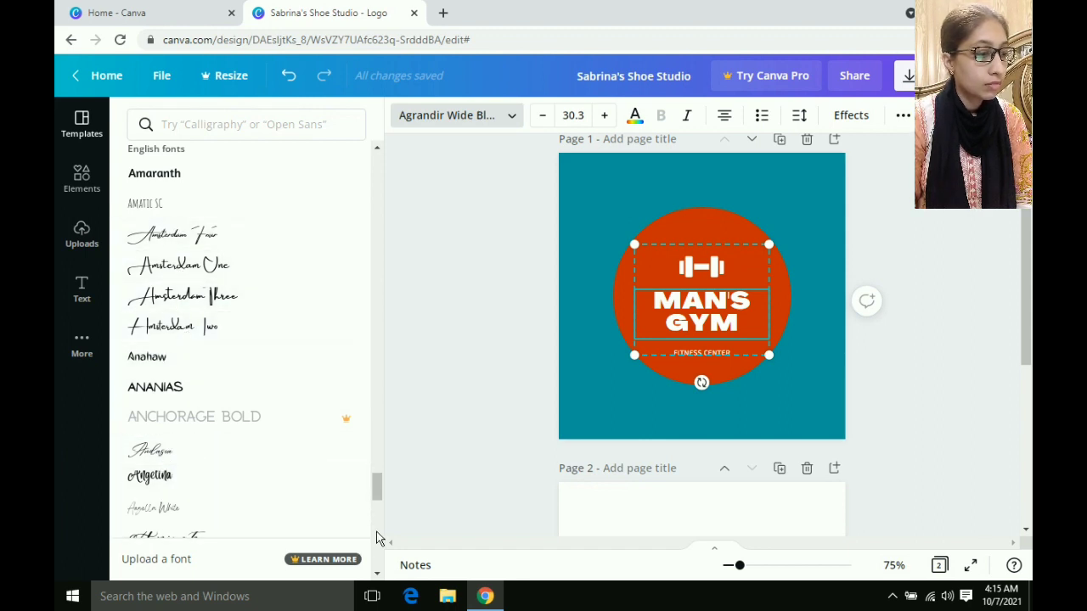
pyautogui.scroll(-3, 377, 532)
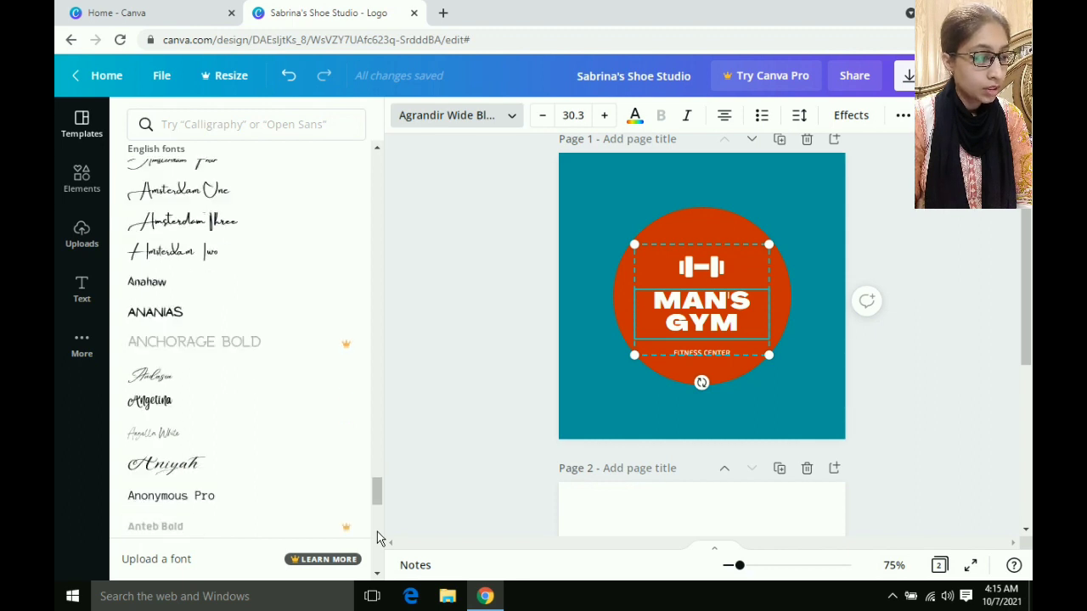
pyautogui.scroll(-5, 377, 531)
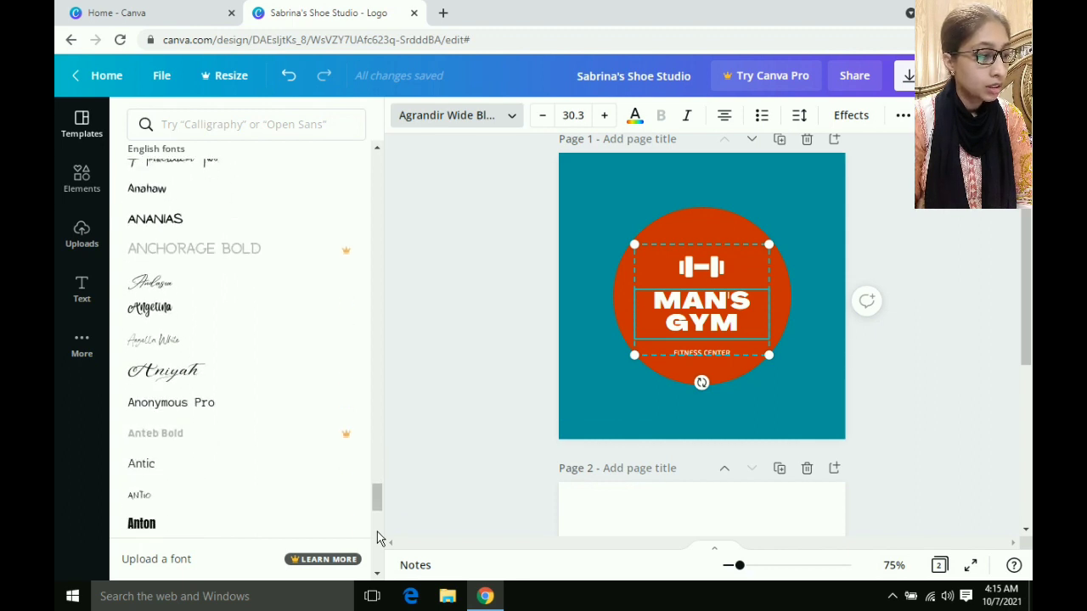
pyautogui.scroll(-2, 377, 532)
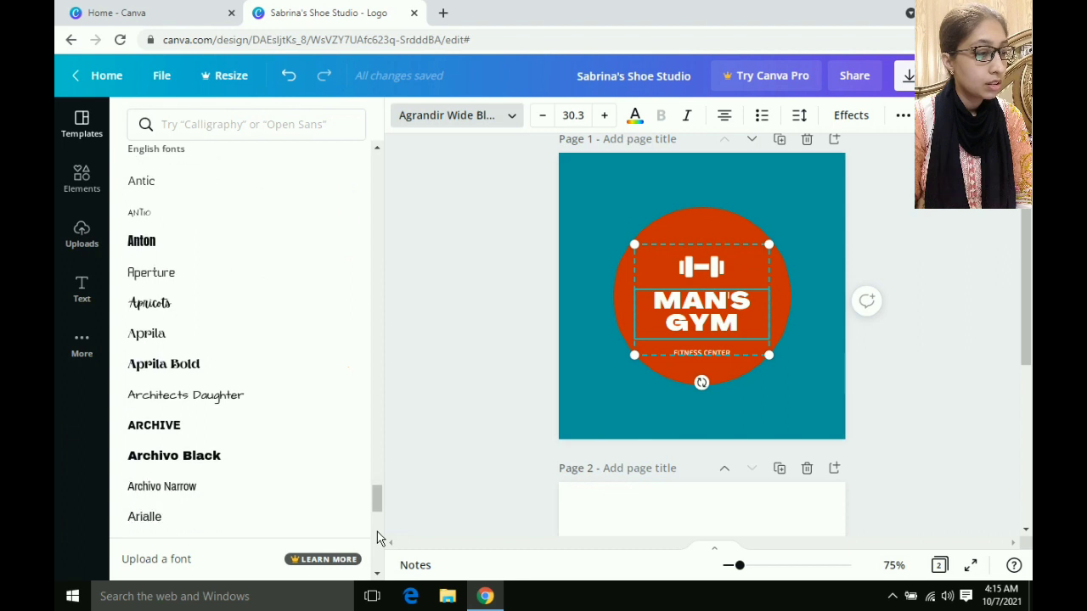
pyautogui.click(164, 360)
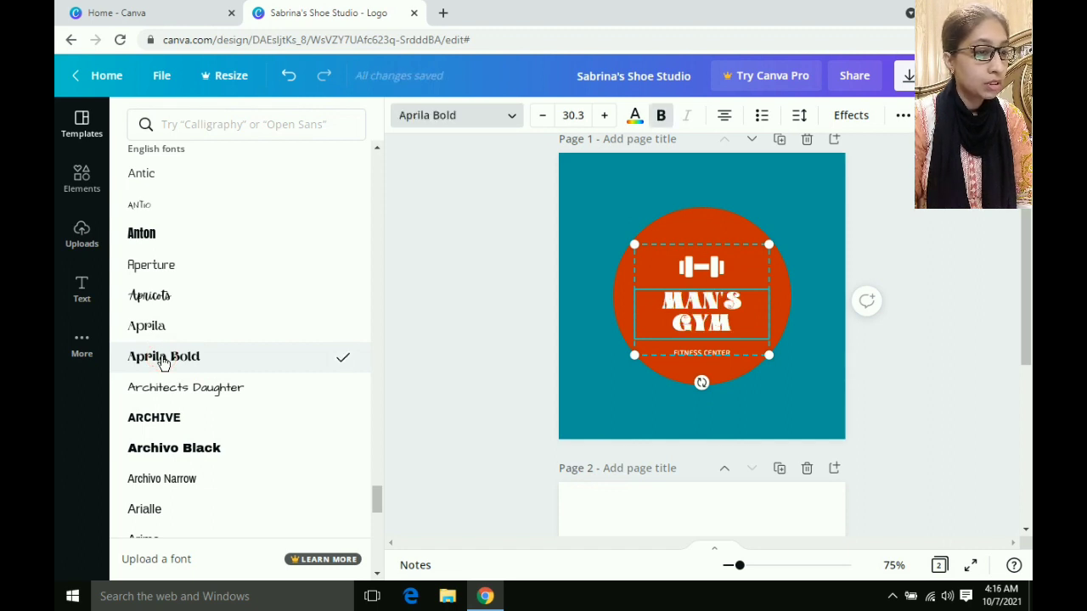
pyautogui.click(177, 450)
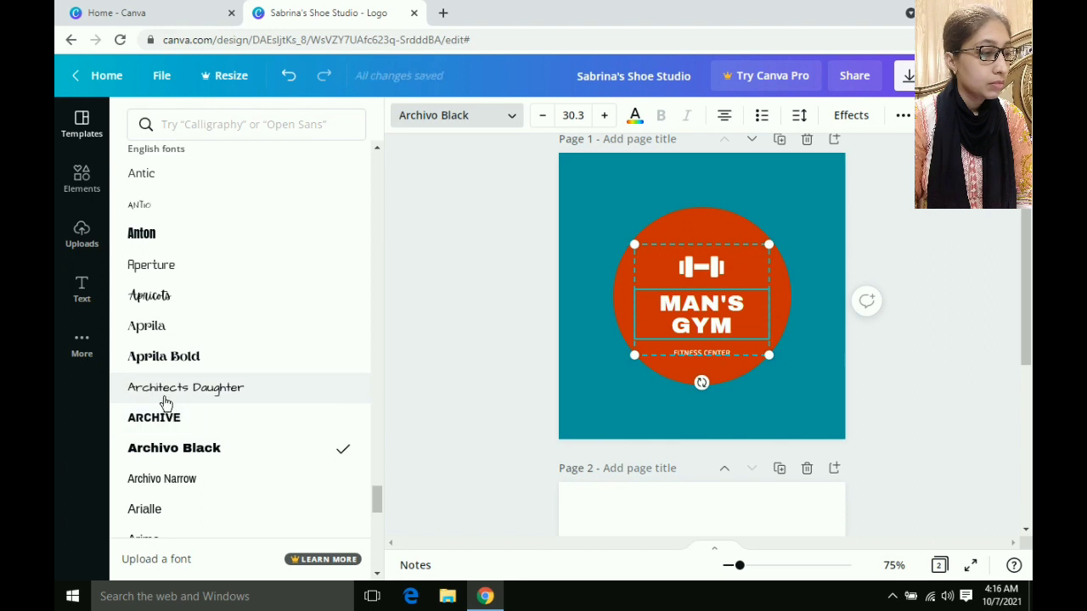
pyautogui.click(161, 360)
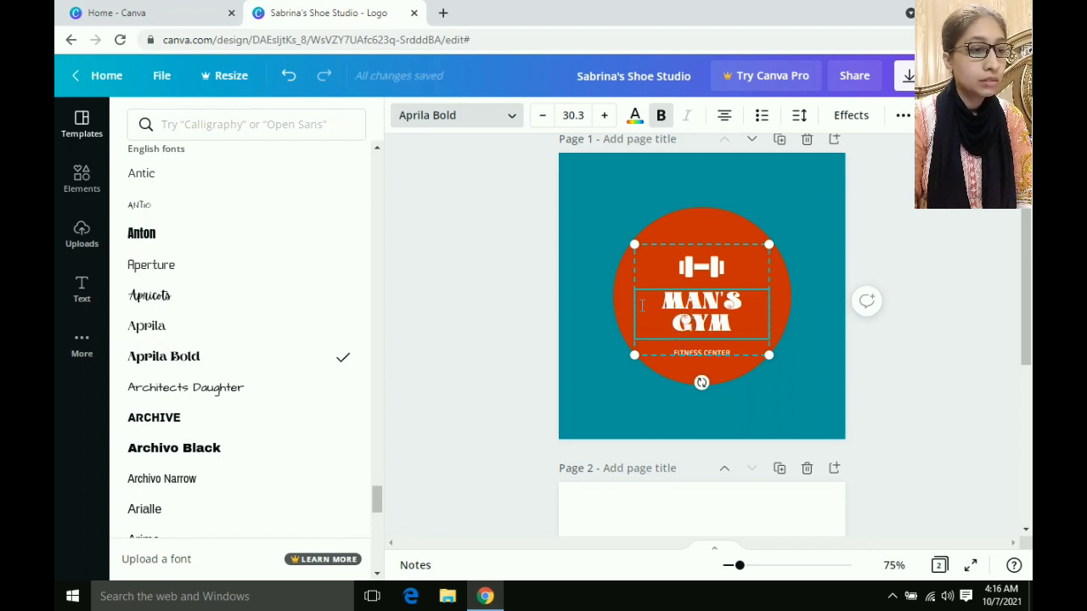
pyautogui.click(608, 218)
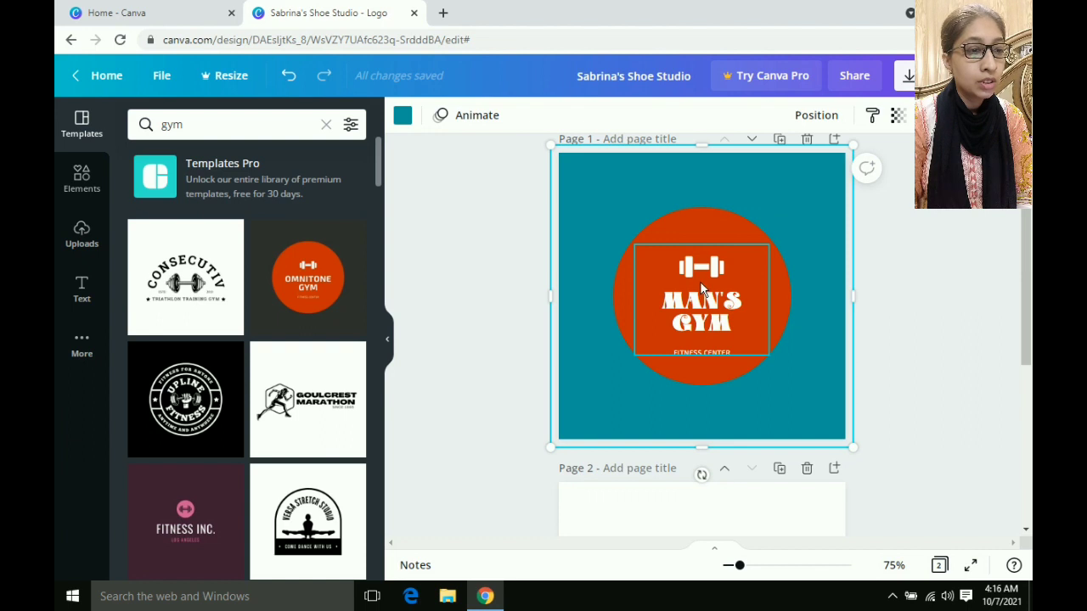
# Step: Try white, violet, magenta, blue, pink and yellow on the circle behind the logo and keep Lime #c9e265 as its colour
pyautogui.click(688, 242)
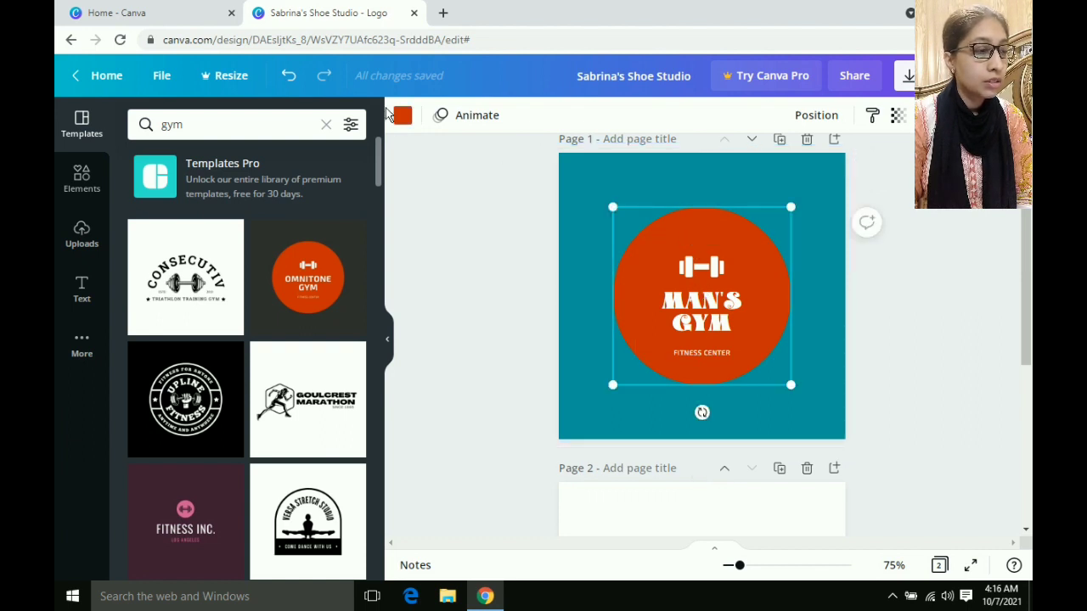
pyautogui.click(402, 119)
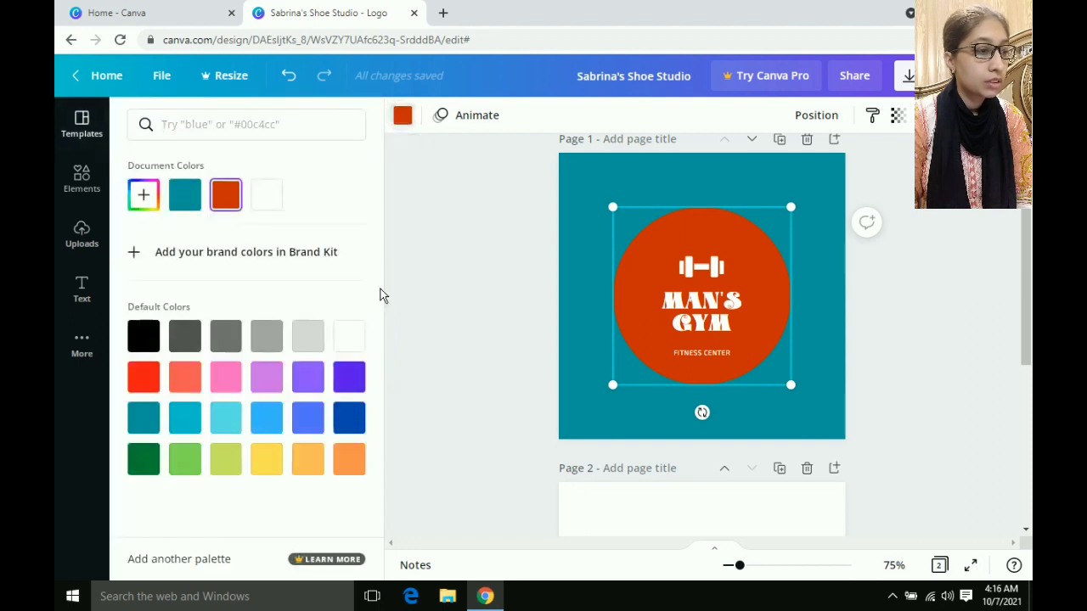
pyautogui.click(349, 344)
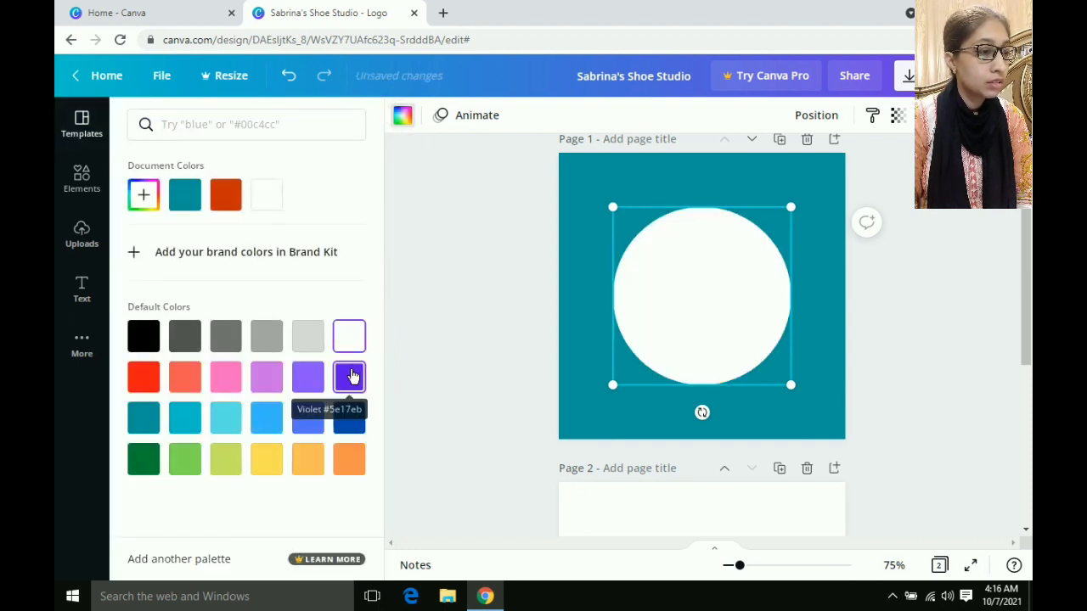
pyautogui.click(350, 376)
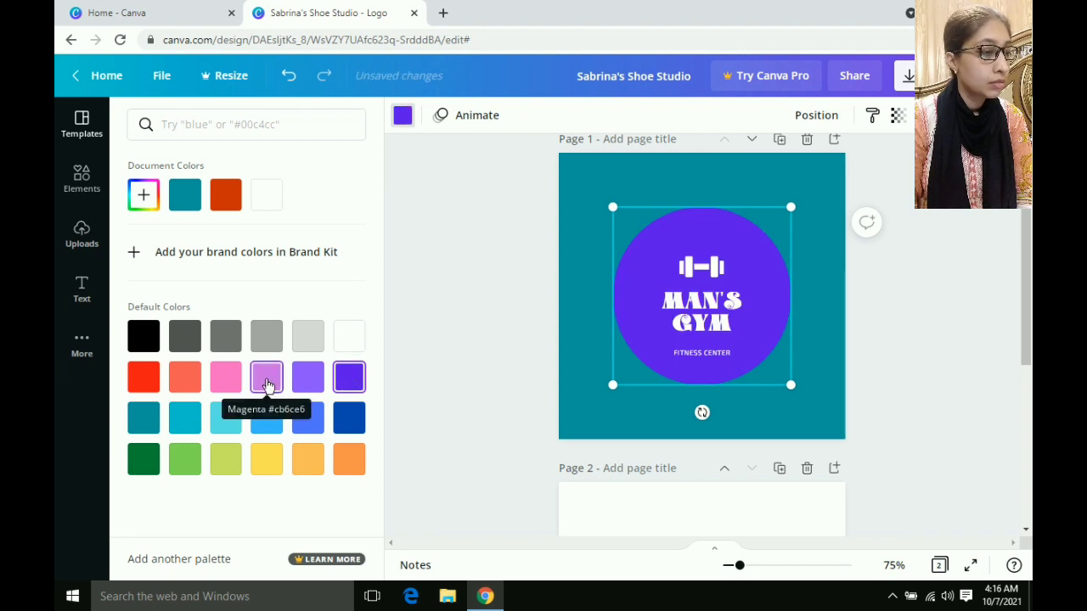
pyautogui.click(266, 380)
pyautogui.click(266, 416)
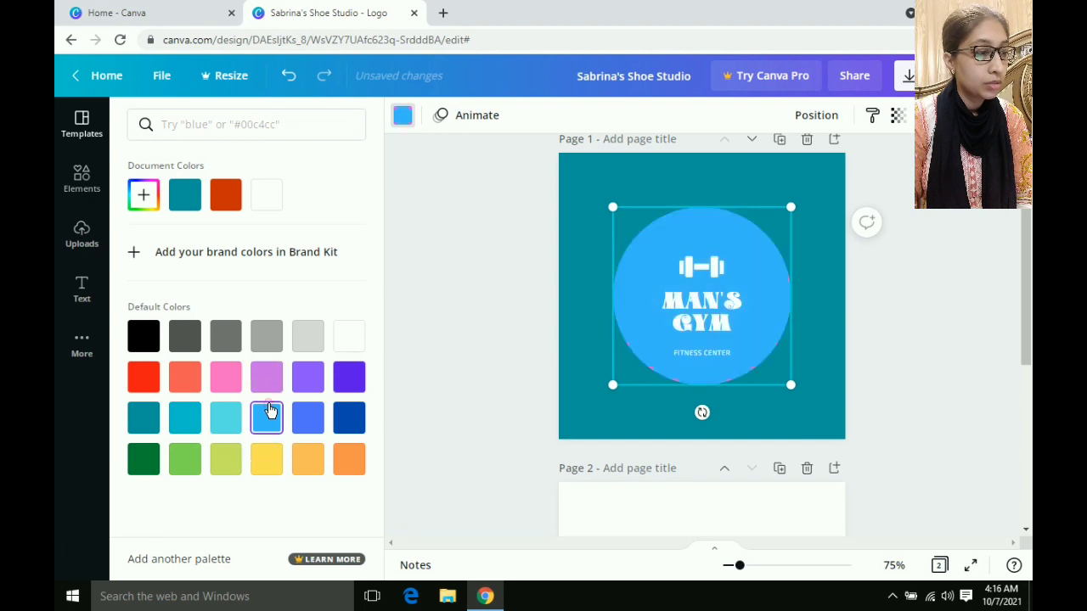
pyautogui.click(226, 382)
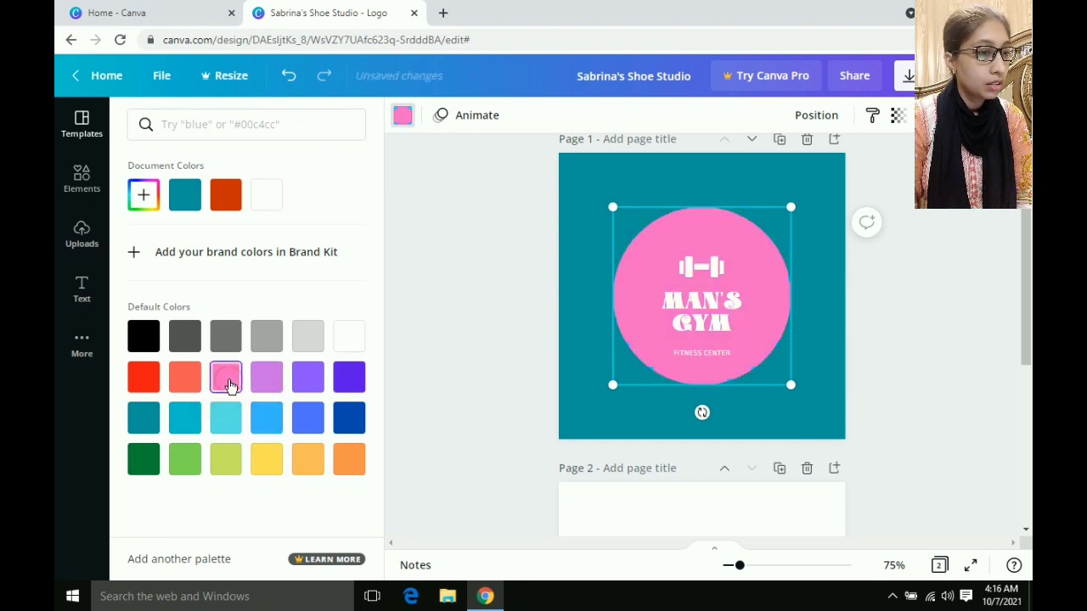
pyautogui.click(264, 423)
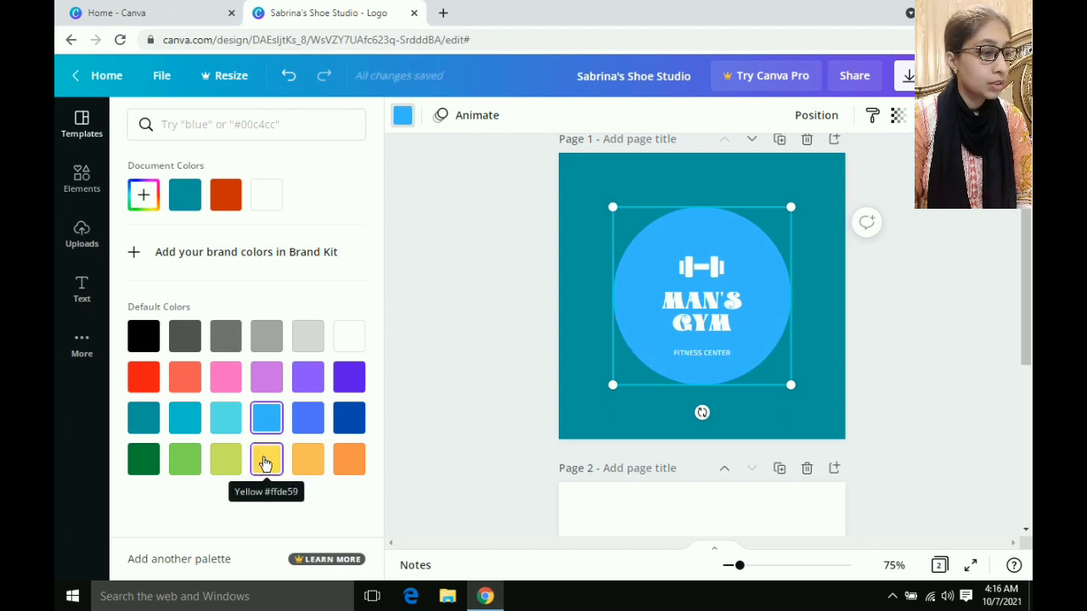
pyautogui.click(265, 463)
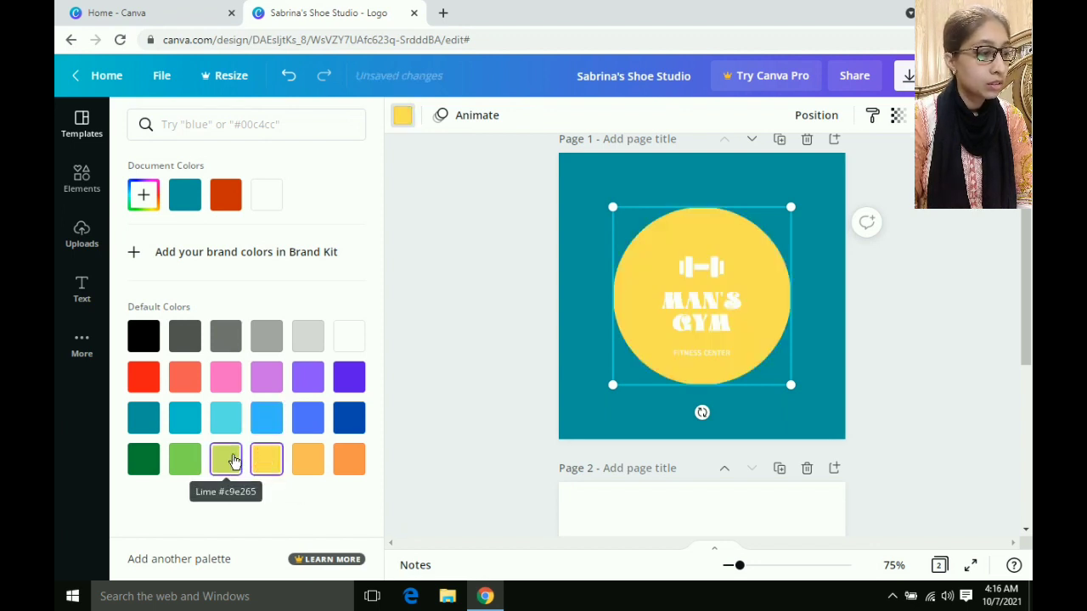
pyautogui.click(231, 458)
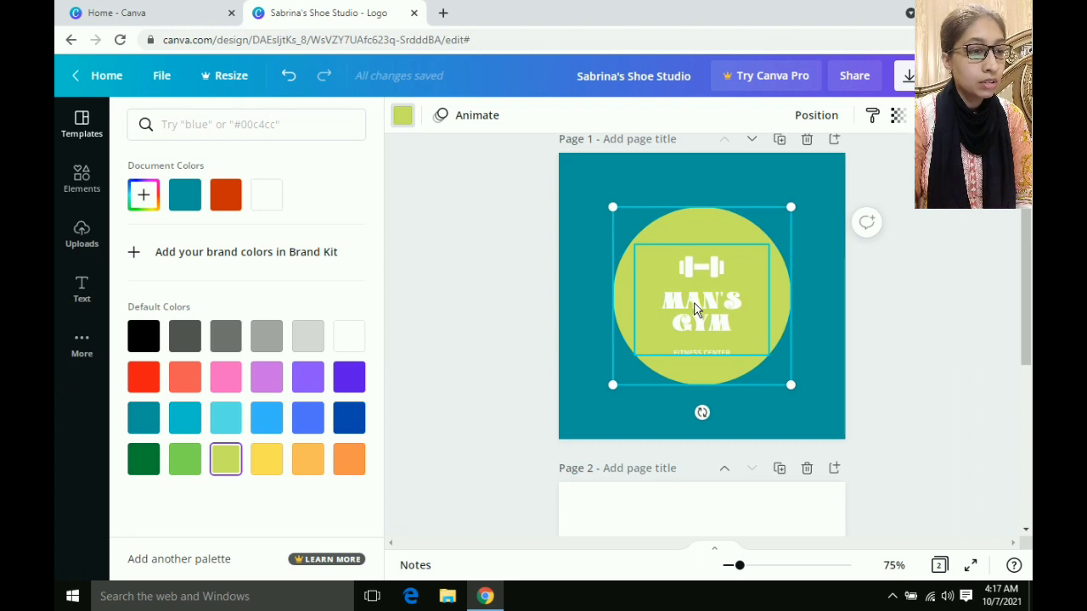
# Step: Try violet, magenta, coral, aqua blue, peach, orange and other default colours on the MAN'S GYM title and keep dark green
pyautogui.click(695, 308)
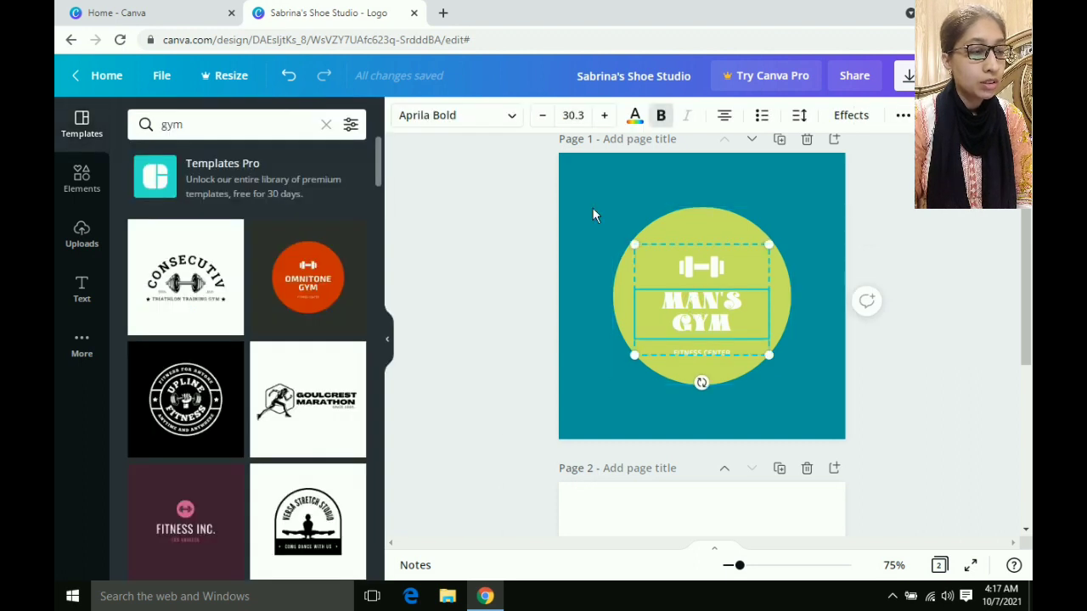
pyautogui.click(635, 119)
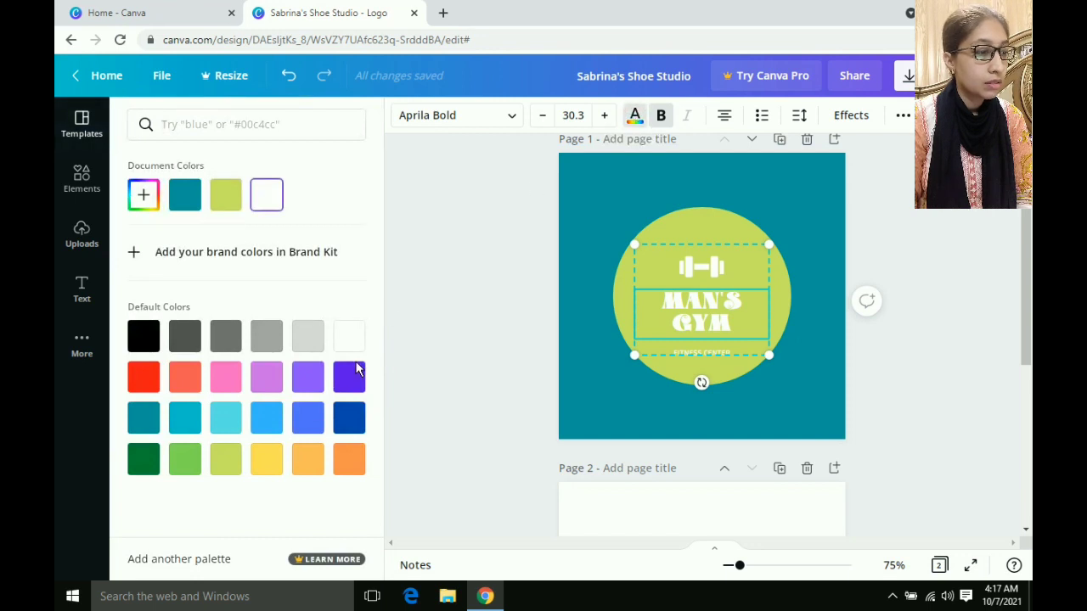
pyautogui.click(349, 377)
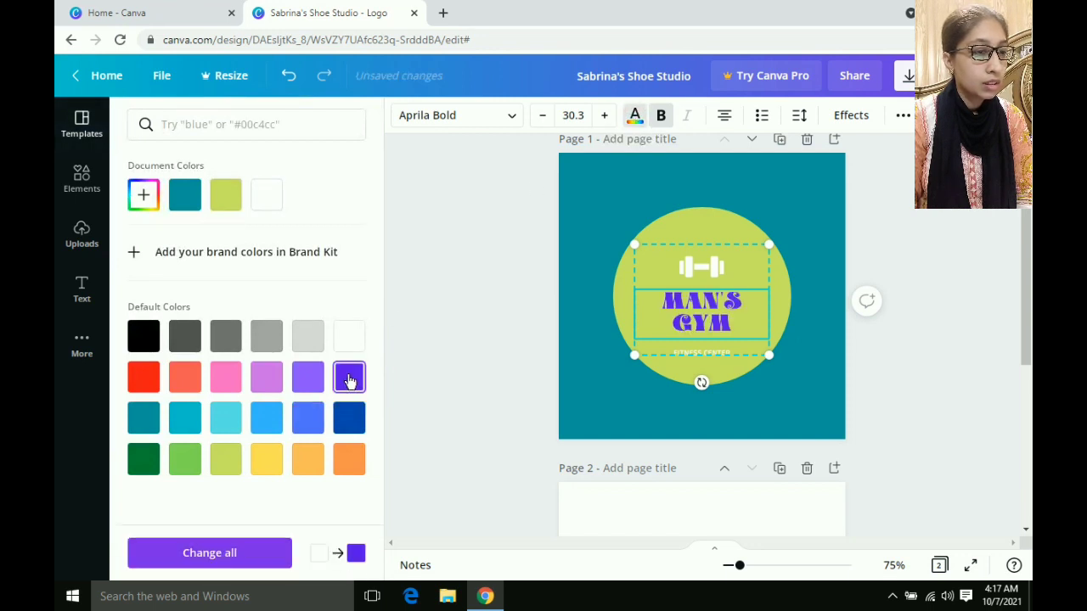
pyautogui.click(306, 380)
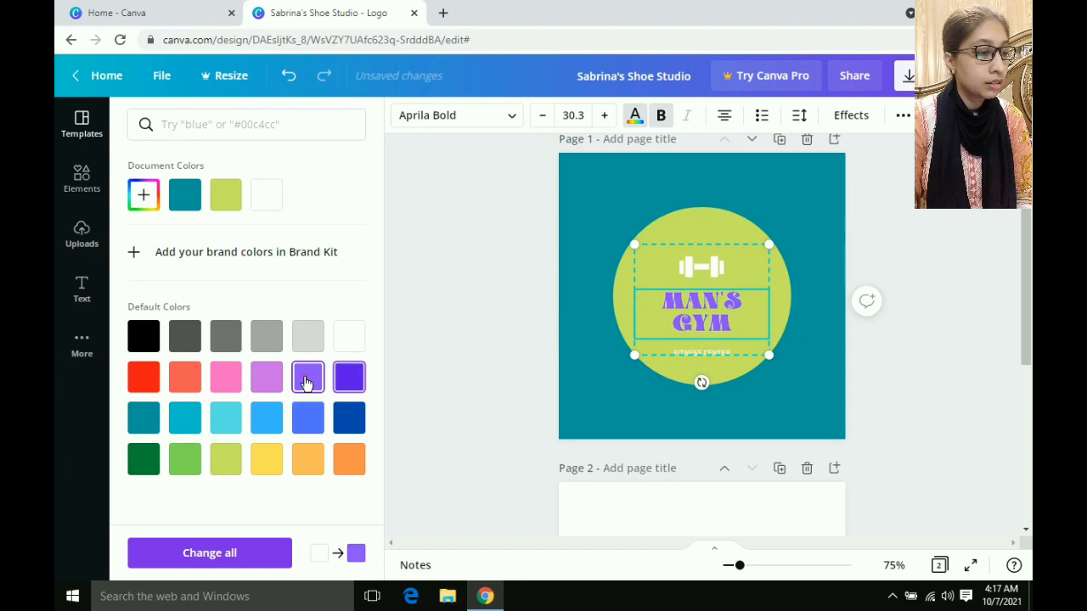
pyautogui.click(267, 380)
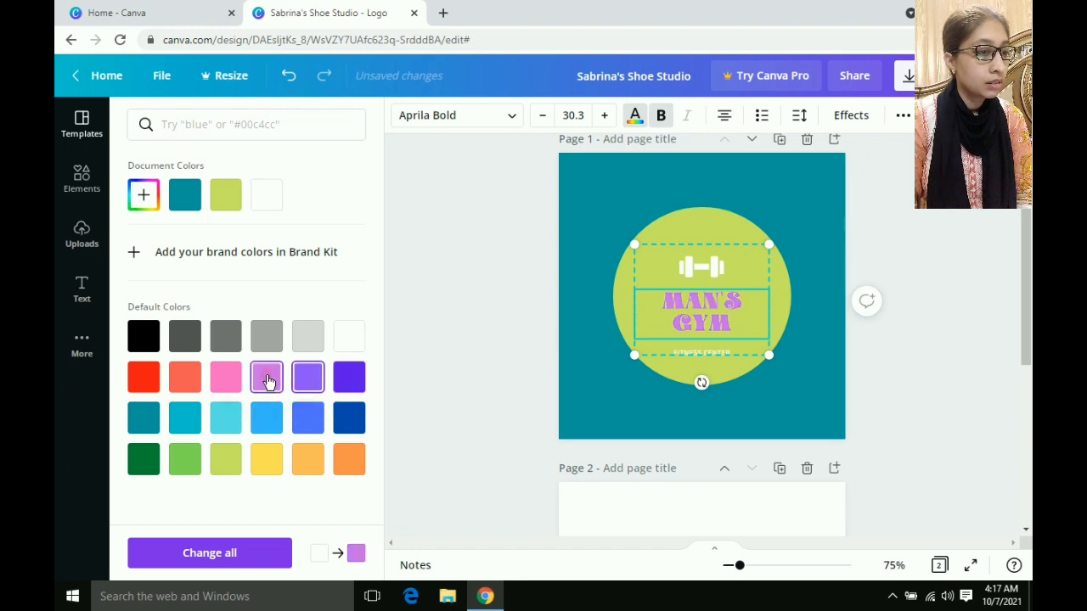
pyautogui.click(226, 379)
pyautogui.click(183, 380)
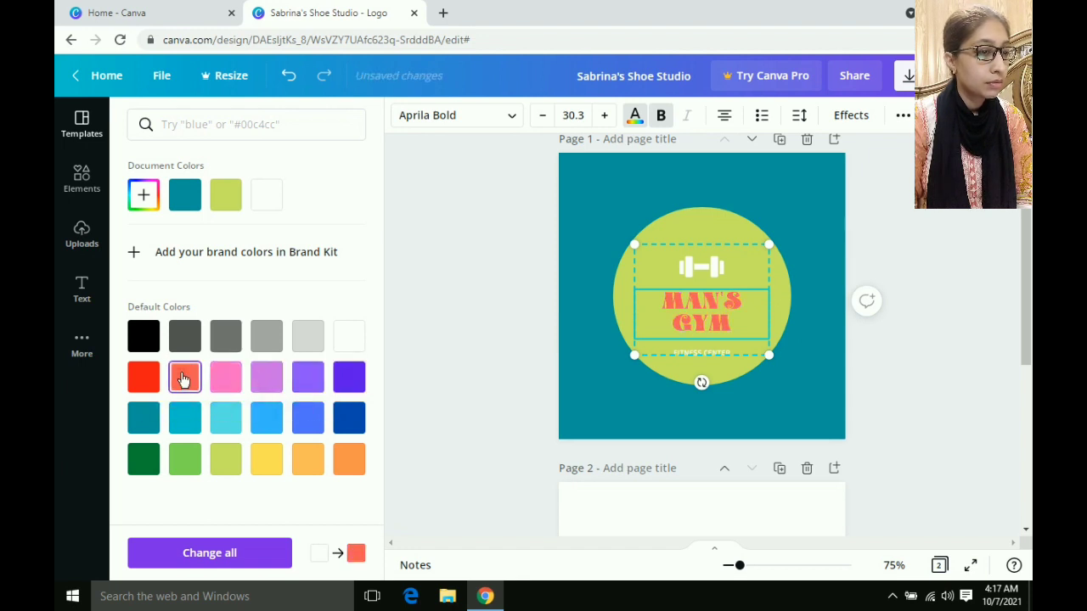
pyautogui.click(184, 418)
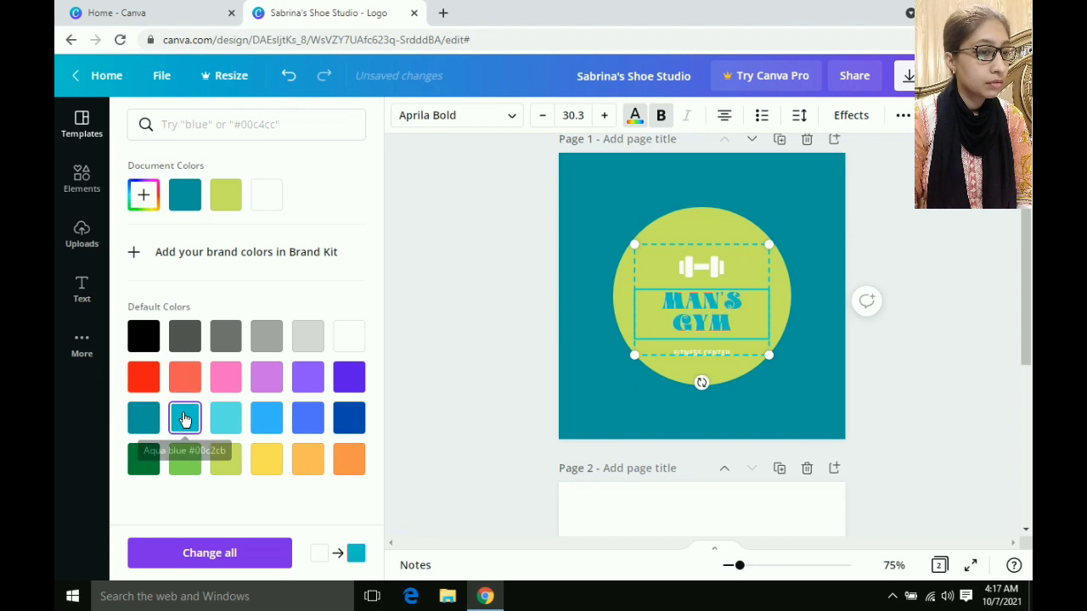
pyautogui.click(188, 459)
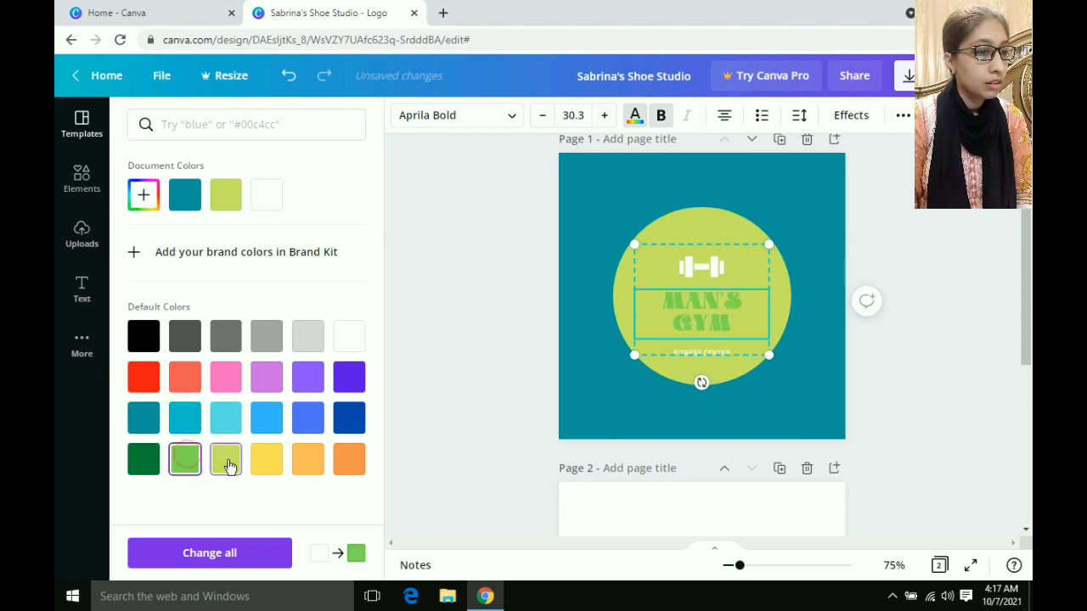
pyautogui.click(226, 458)
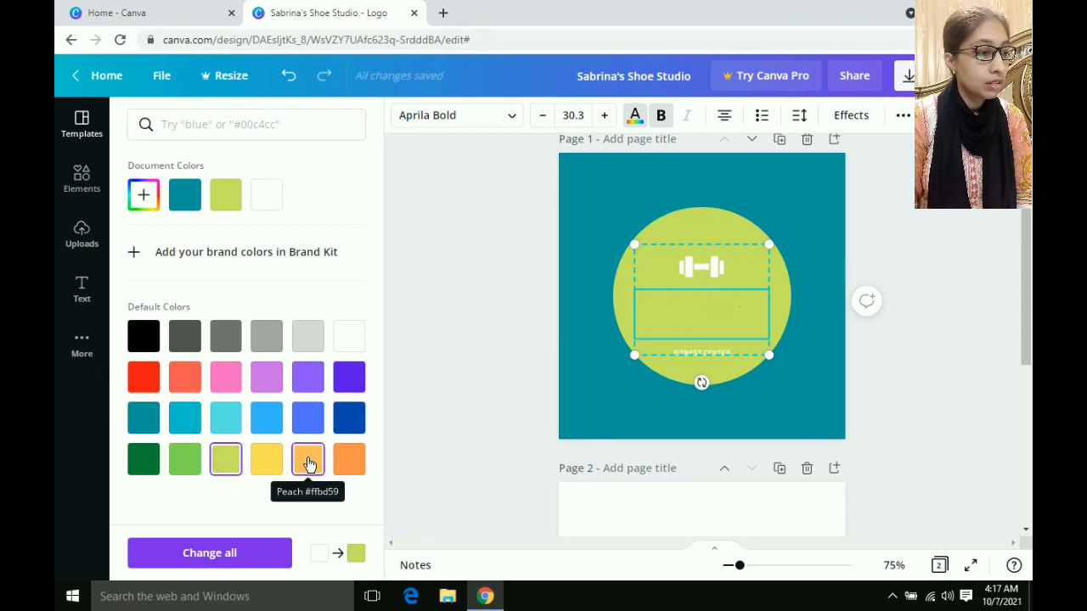
pyautogui.click(308, 463)
pyautogui.click(355, 460)
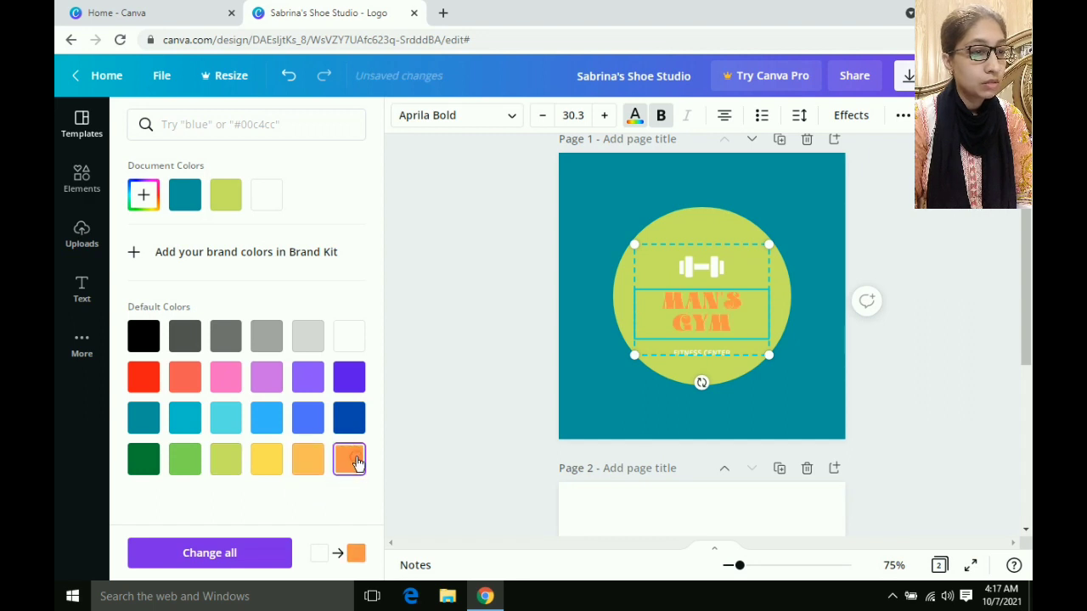
pyautogui.click(144, 465)
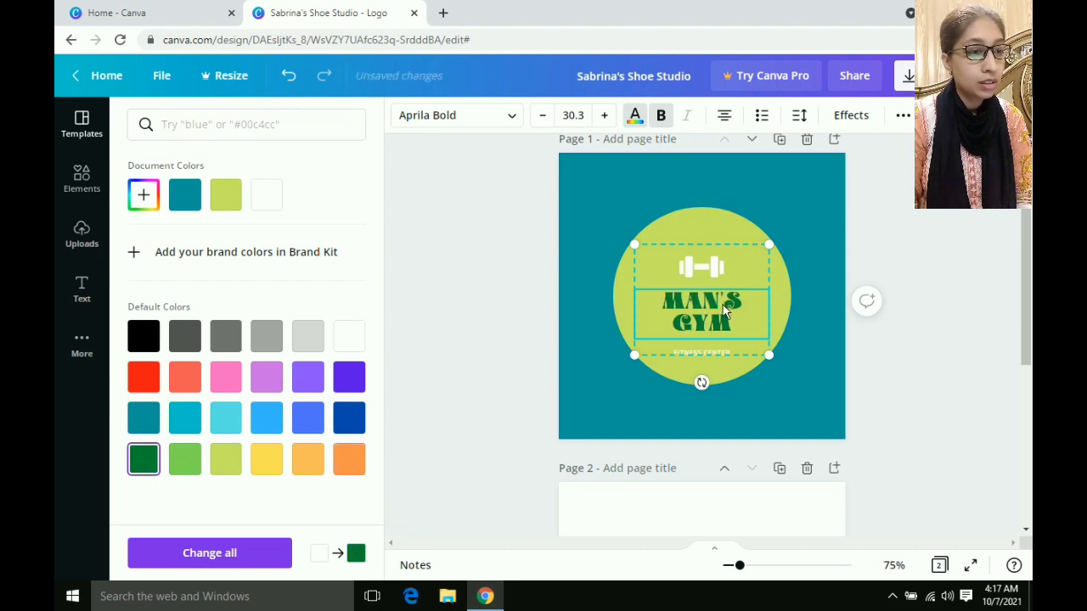
# Step: Try black and red on the FITNESS CENTER text, then colour it dark blue
pyautogui.click(700, 352)
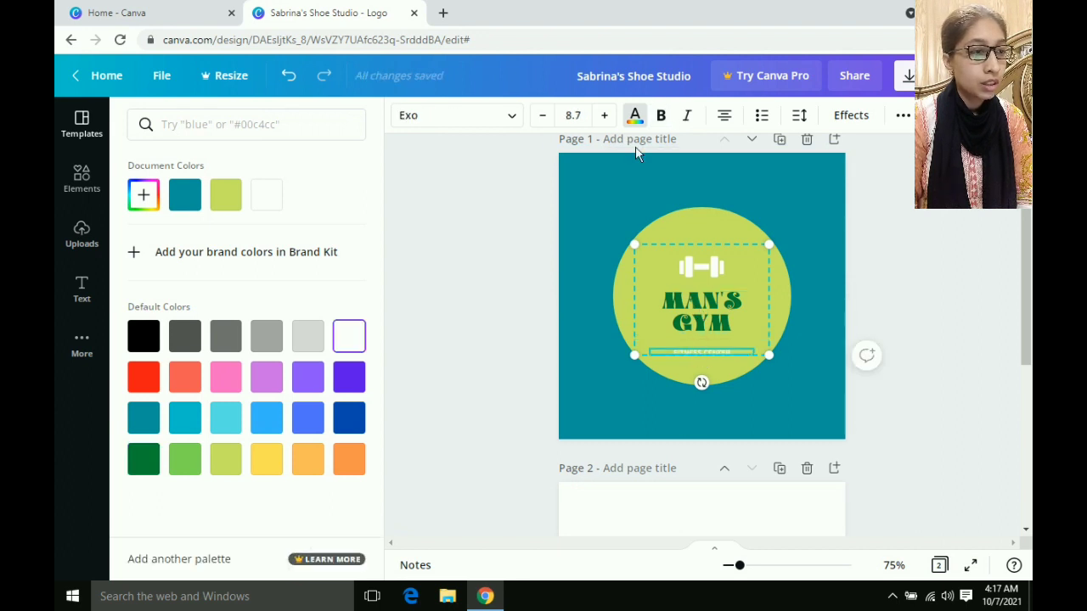
pyautogui.click(636, 119)
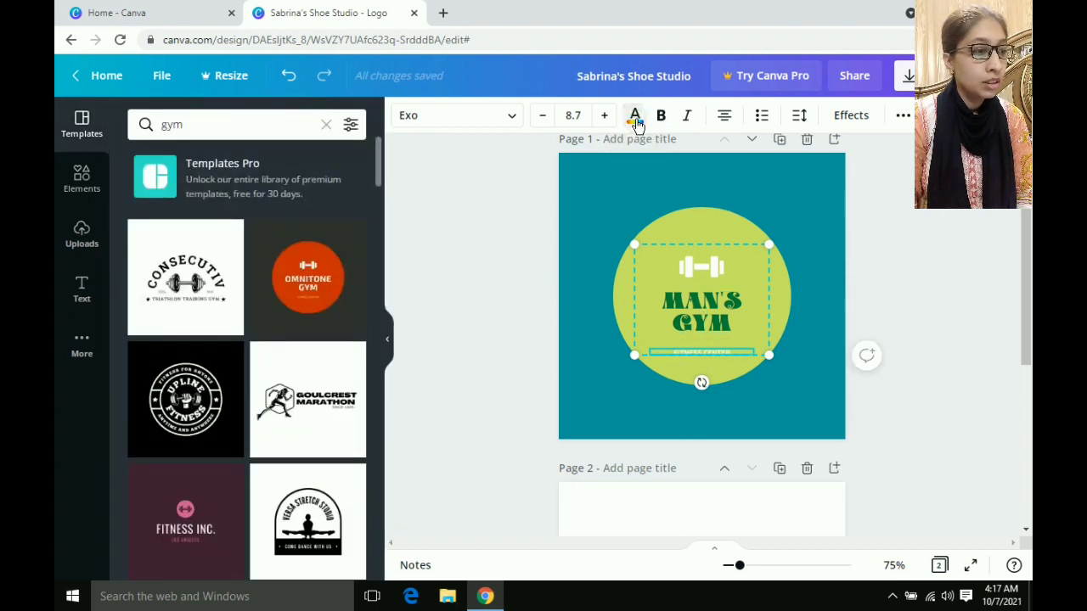
pyautogui.click(636, 119)
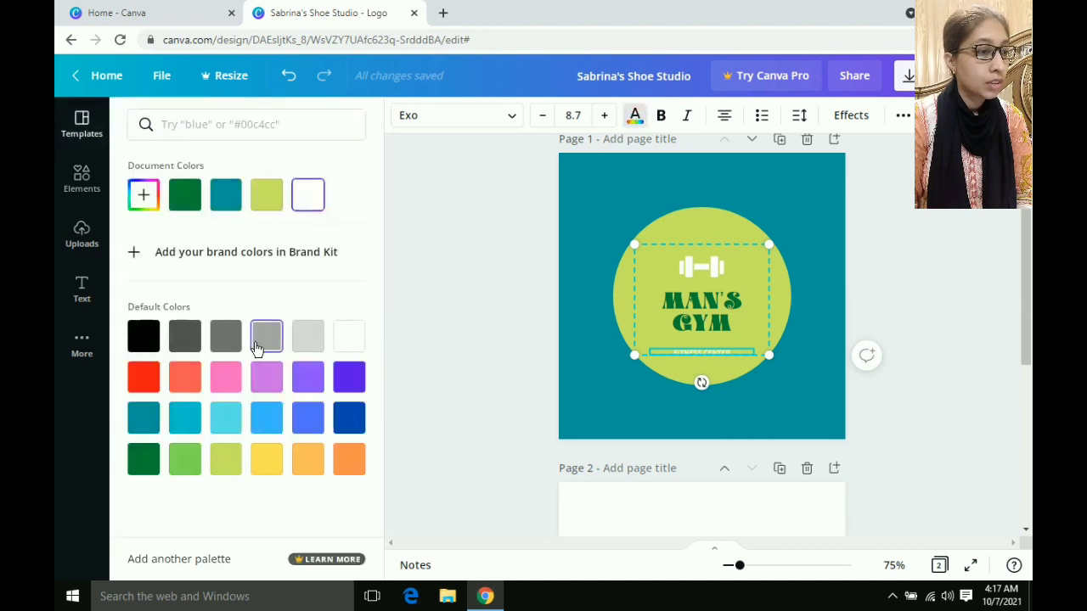
pyautogui.click(150, 343)
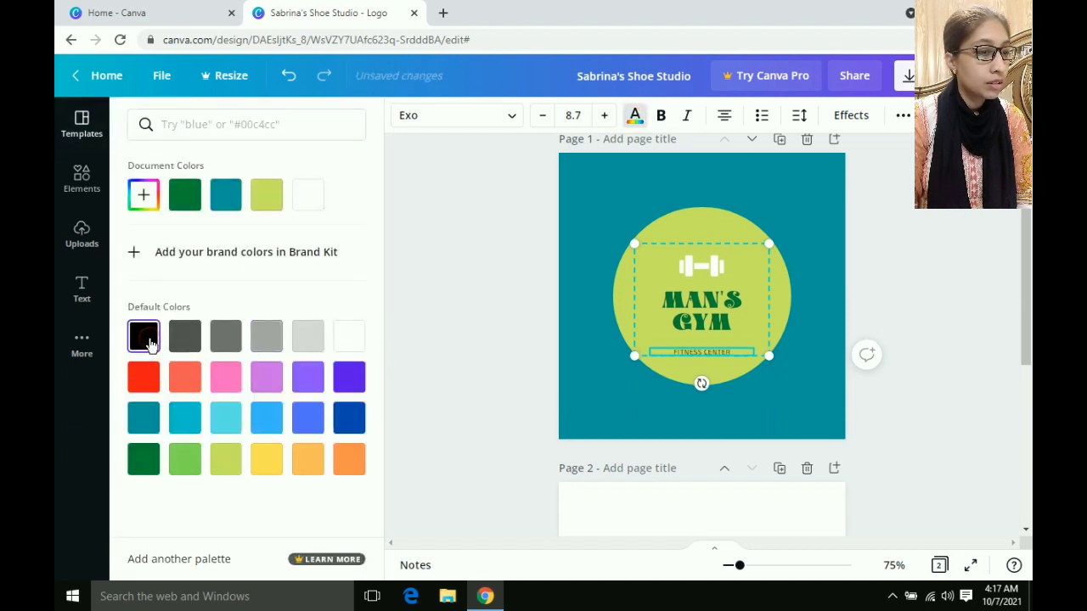
pyautogui.click(142, 382)
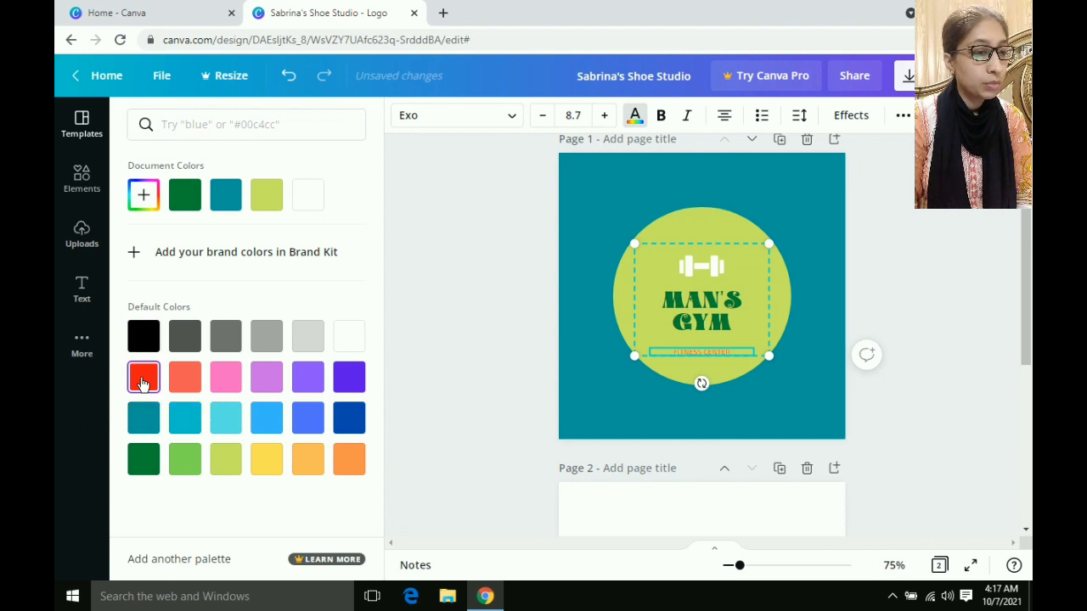
pyautogui.click(353, 422)
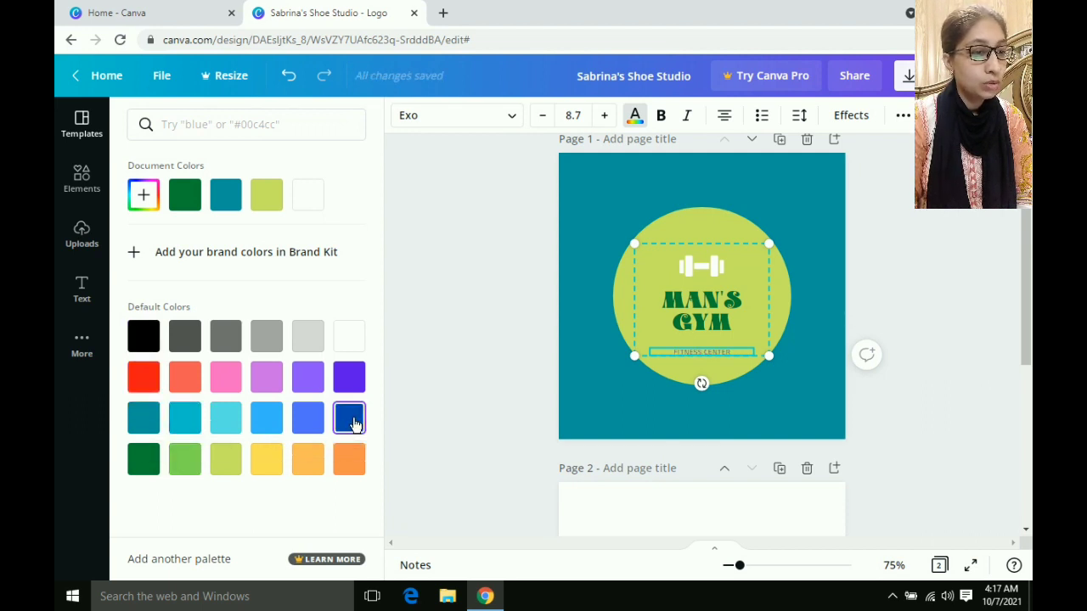
# Step: Set the FITNESS CENTER text's font to Archive and, after trying yellow and orange, its colour to black
pyautogui.click(513, 116)
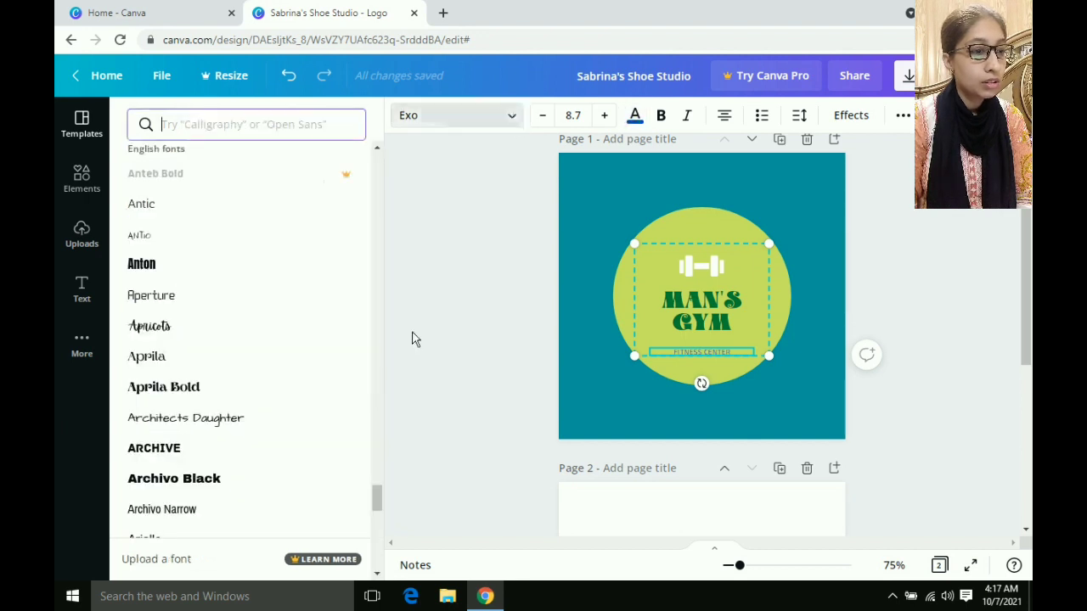
pyautogui.click(163, 456)
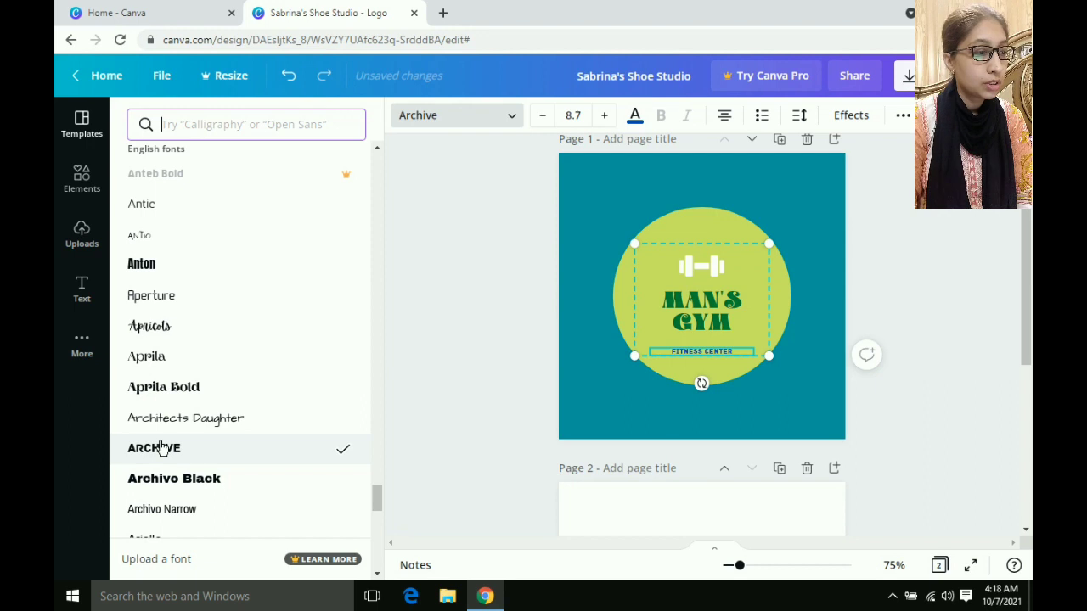
pyautogui.click(635, 121)
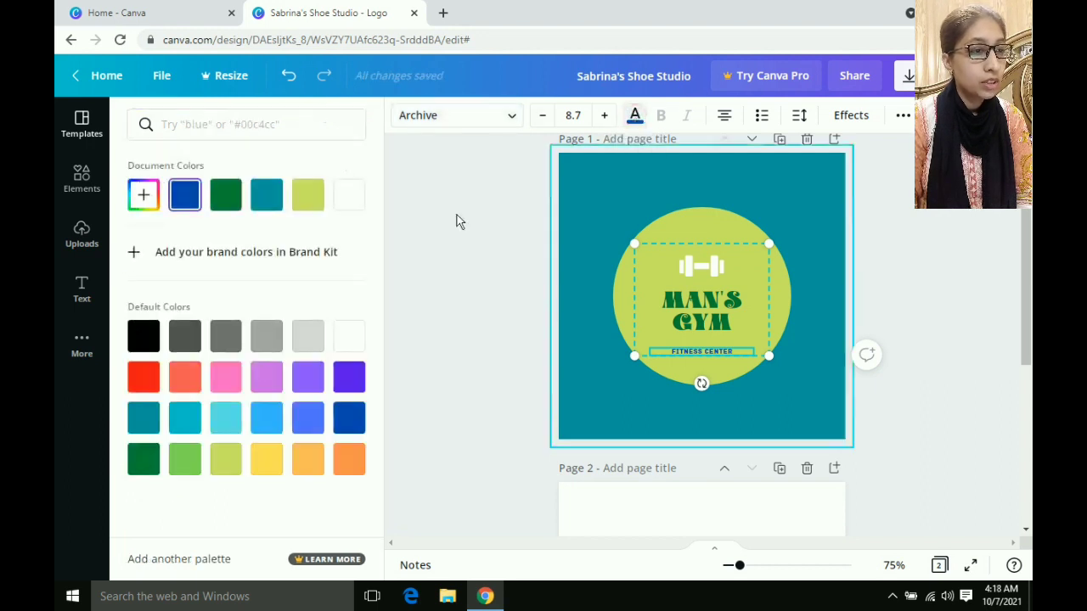
pyautogui.click(269, 465)
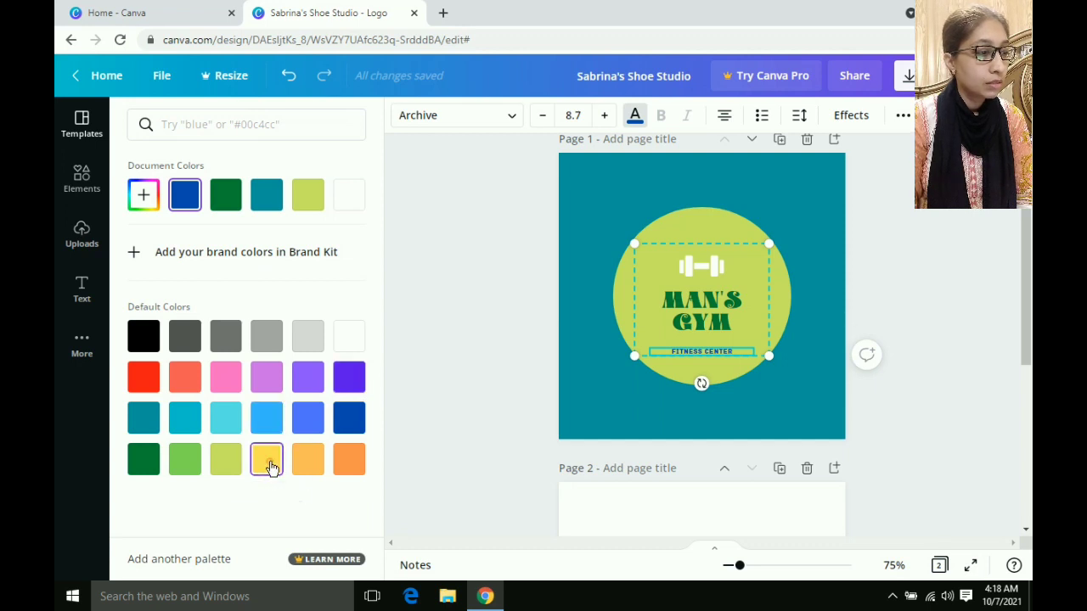
pyautogui.click(345, 458)
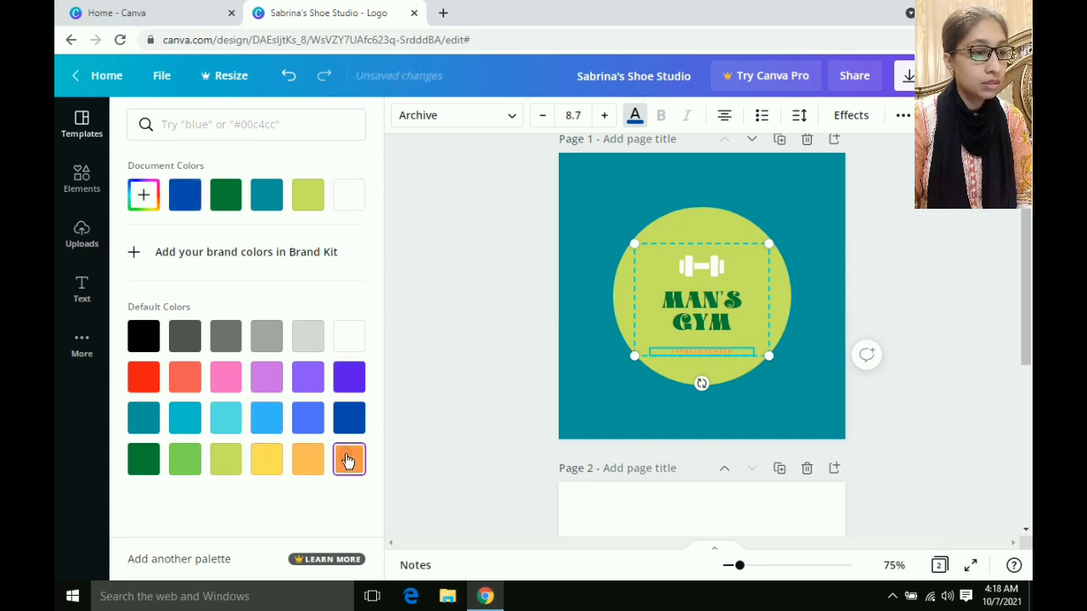
pyautogui.click(142, 336)
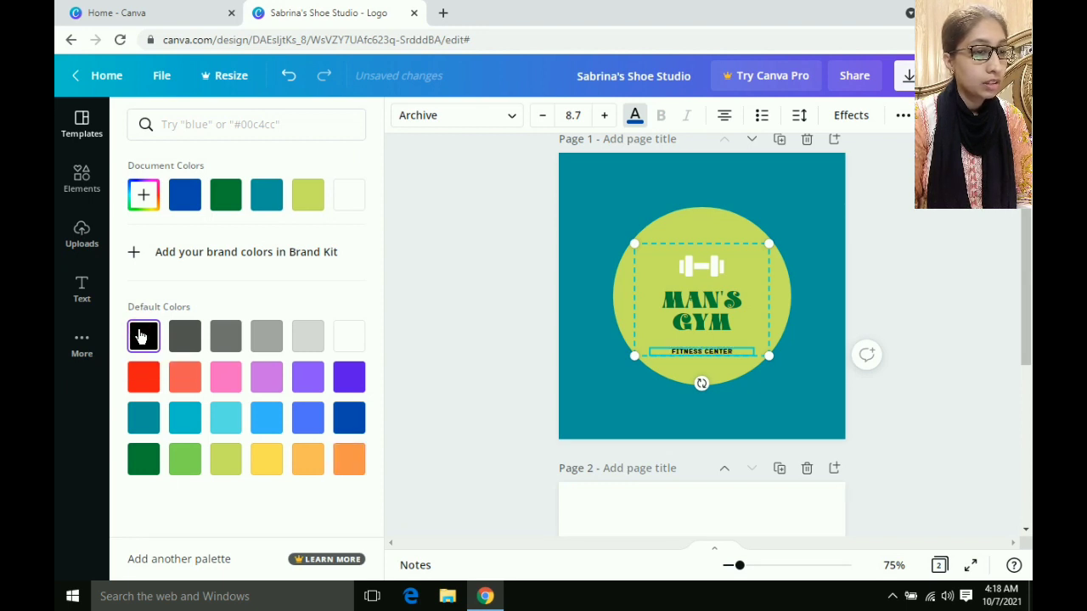
pyautogui.click(584, 300)
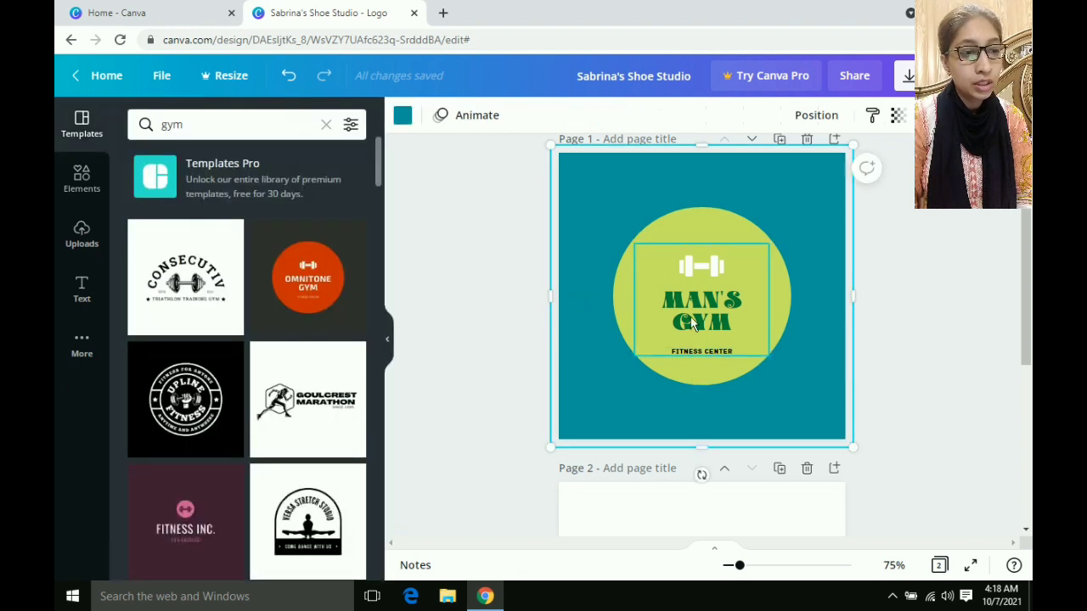
# Step: Add the free outlined flexed-arm graphic from the gym graphics to the logo and shrink it to about half its size
pyautogui.click(696, 269)
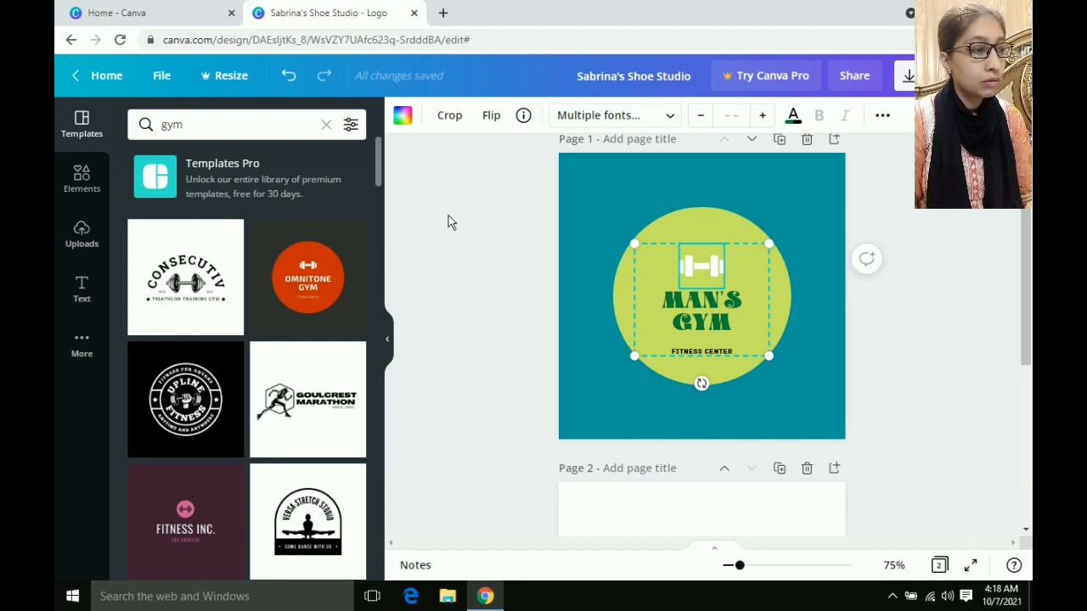
pyautogui.click(85, 185)
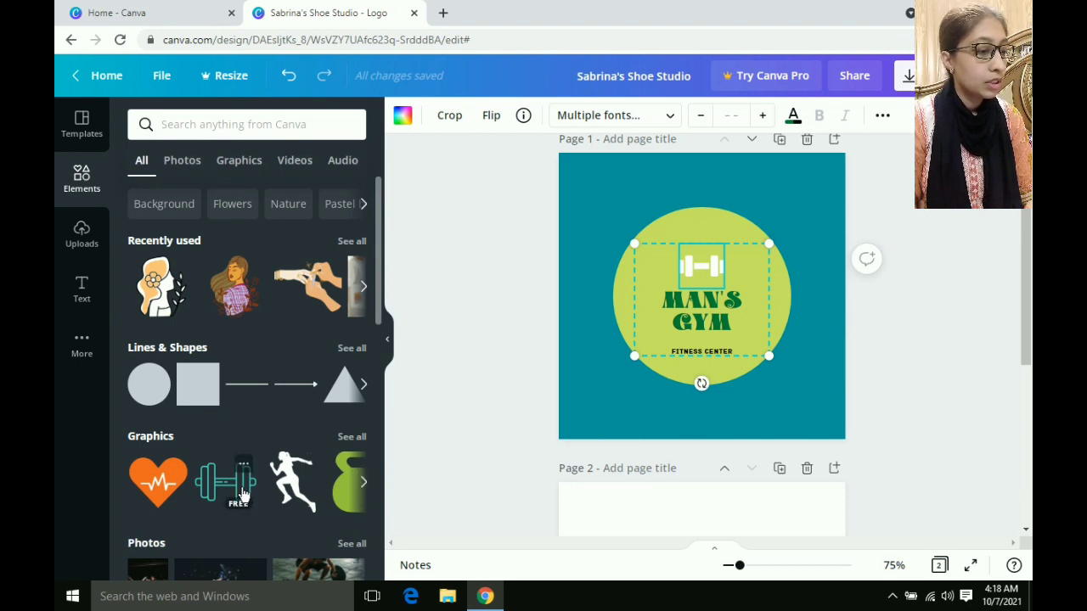
pyautogui.click(364, 483)
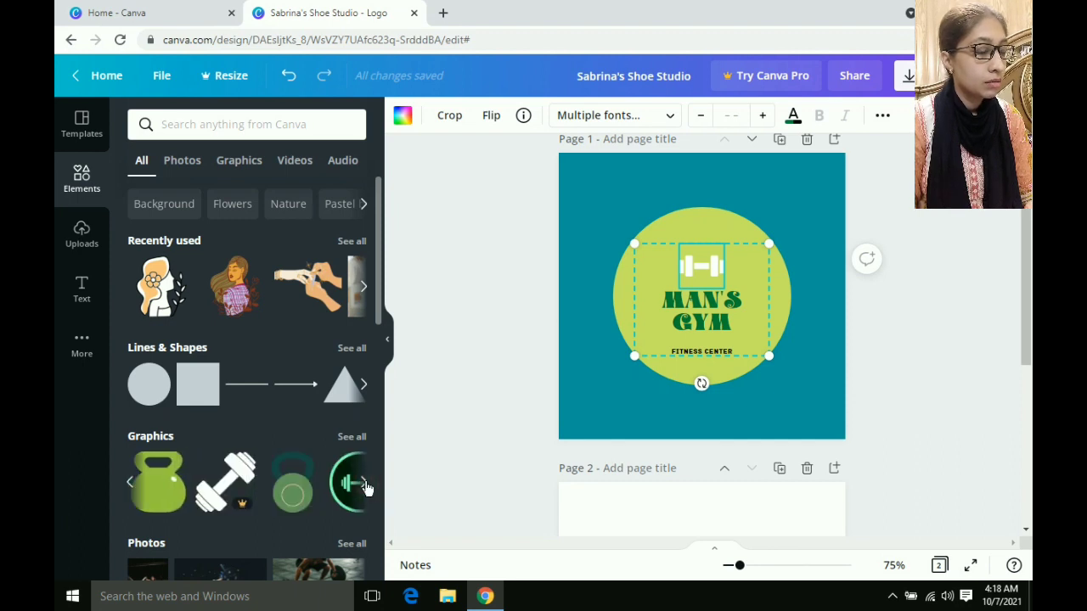
pyautogui.click(365, 485)
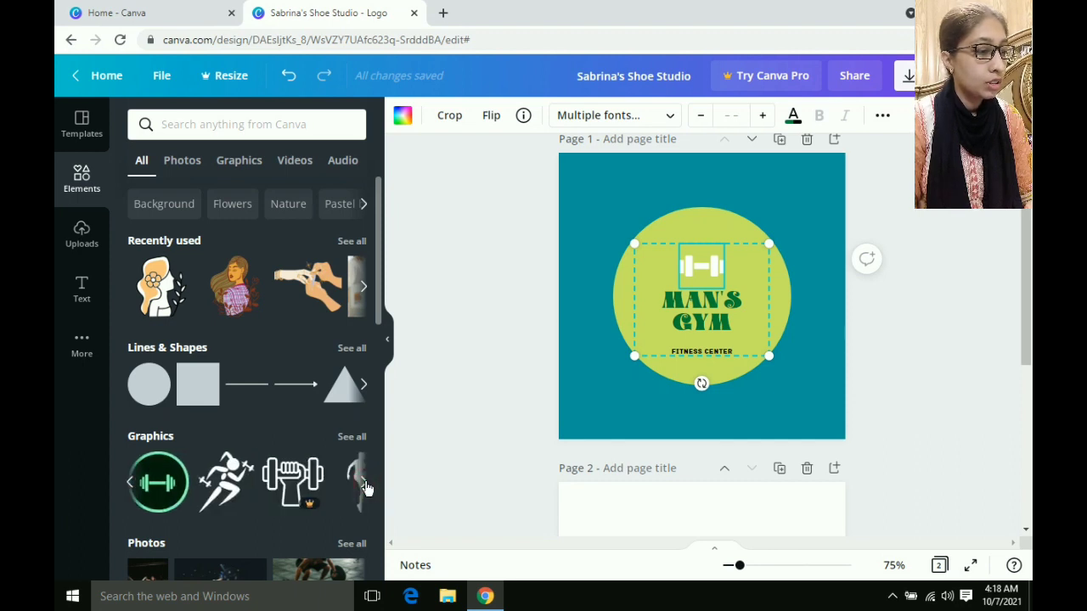
pyautogui.click(364, 484)
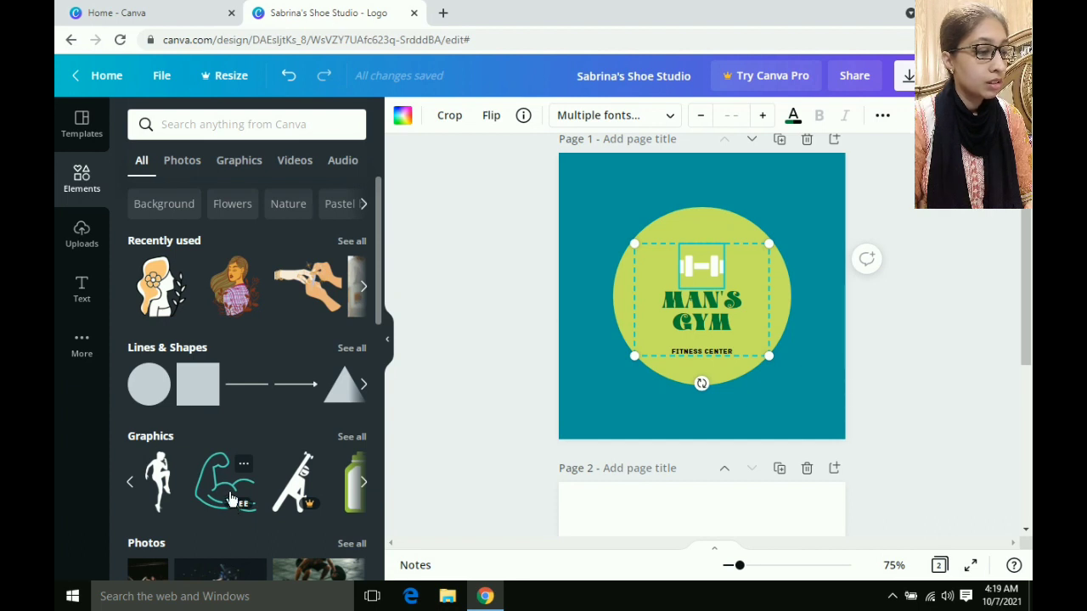
pyautogui.moveTo(231, 499); pyautogui.dragTo(679, 266)
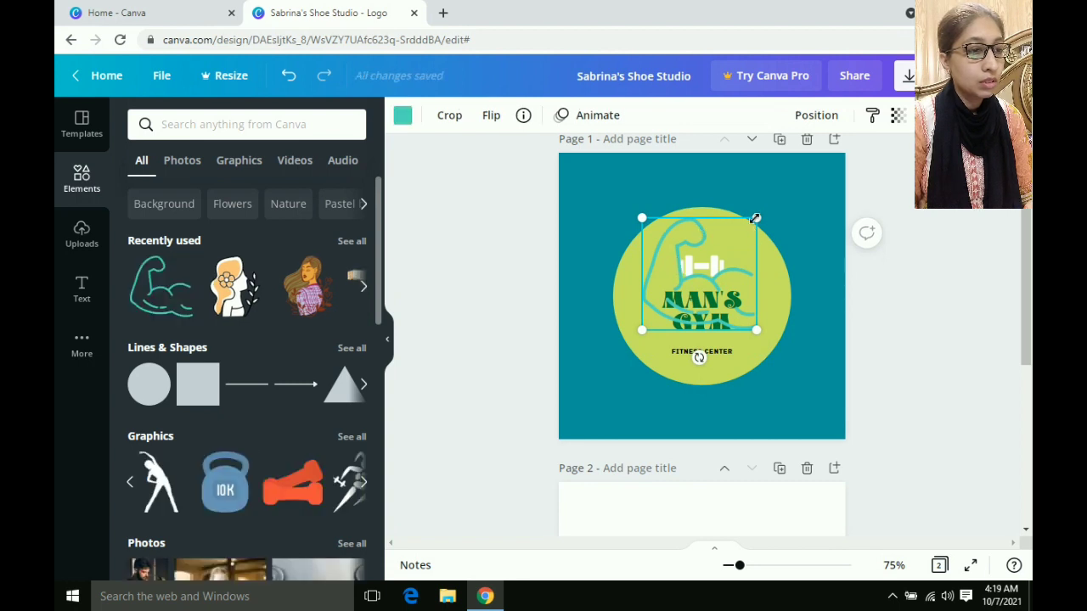
pyautogui.moveTo(754, 219); pyautogui.dragTo(630, 333)
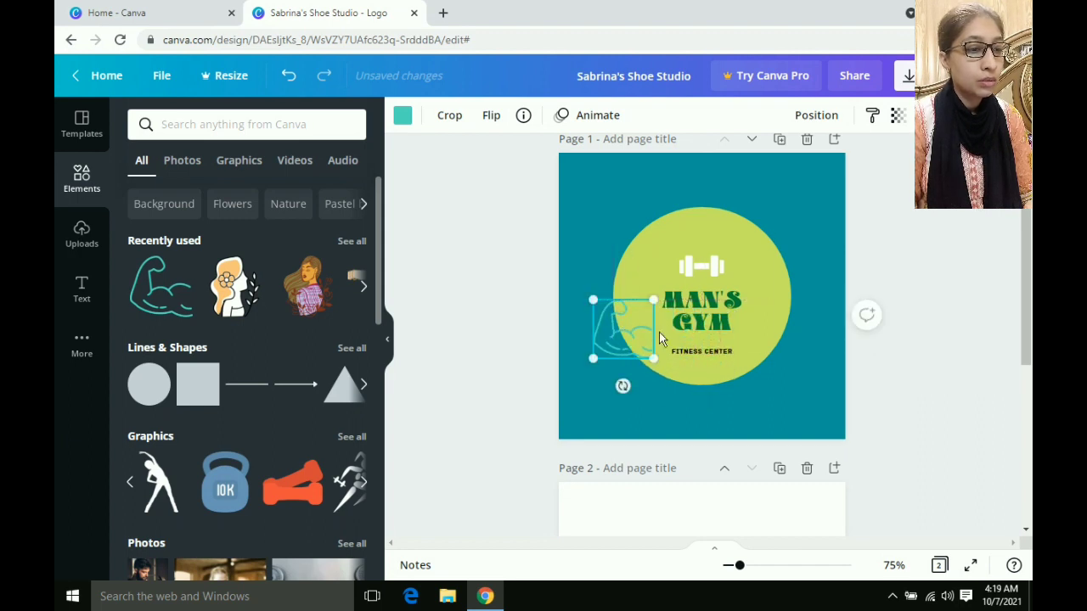
# Step: Move the dumbbell and text group up in the circle and place the flexed-arm graphic beneath FITNESS CENTER
pyautogui.moveTo(687, 356); pyautogui.dragTo(685, 304)
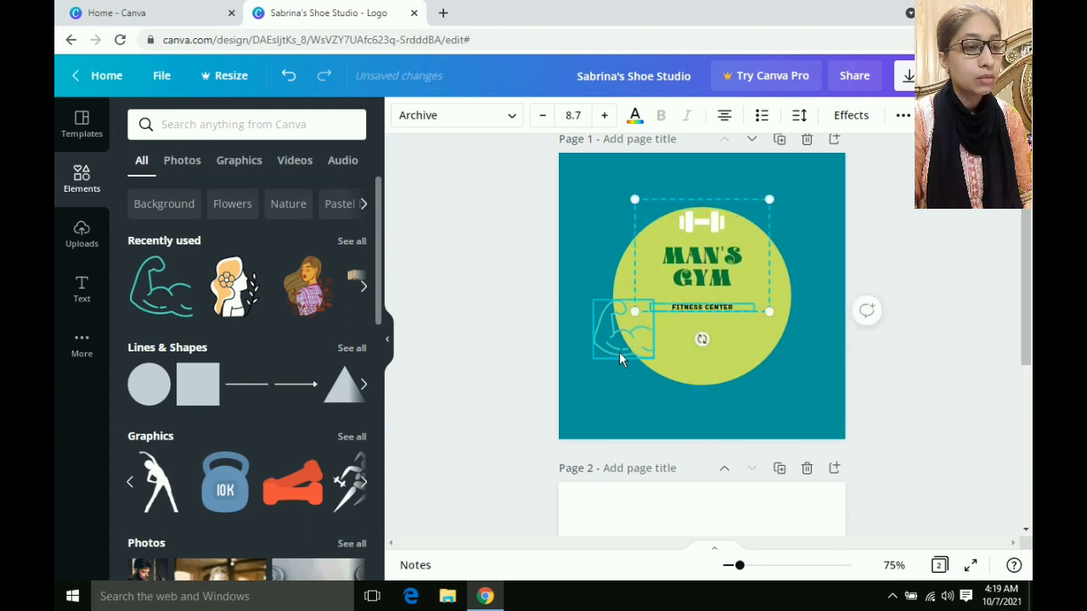
pyautogui.click(620, 342)
pyautogui.moveTo(619, 342); pyautogui.dragTo(696, 357)
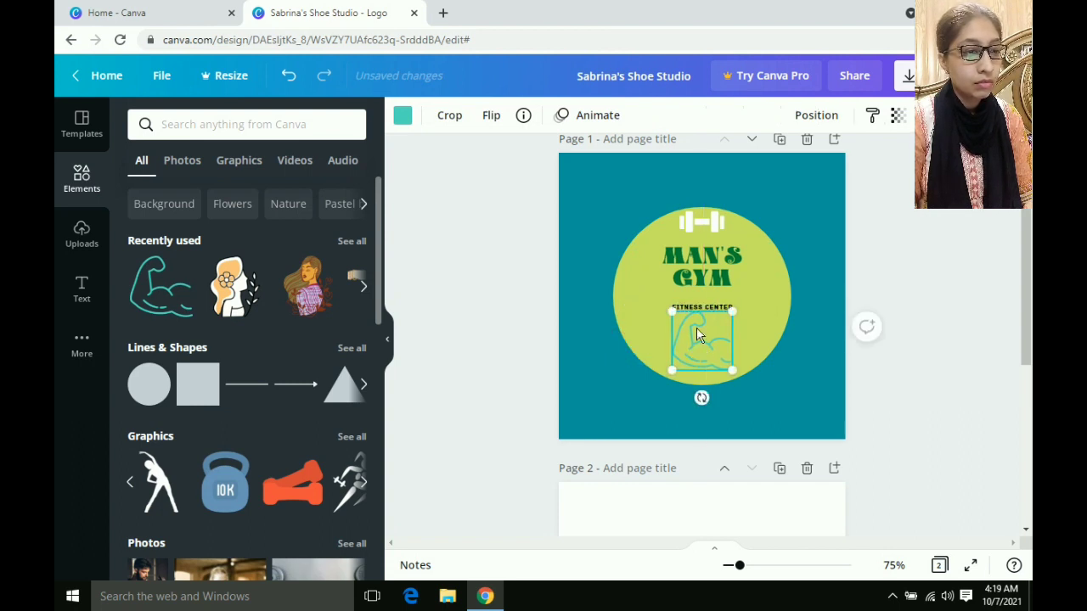
# Step: Scale the dumbbell and text group down slightly and recentre it horizontally in the circle
pyautogui.click(700, 311)
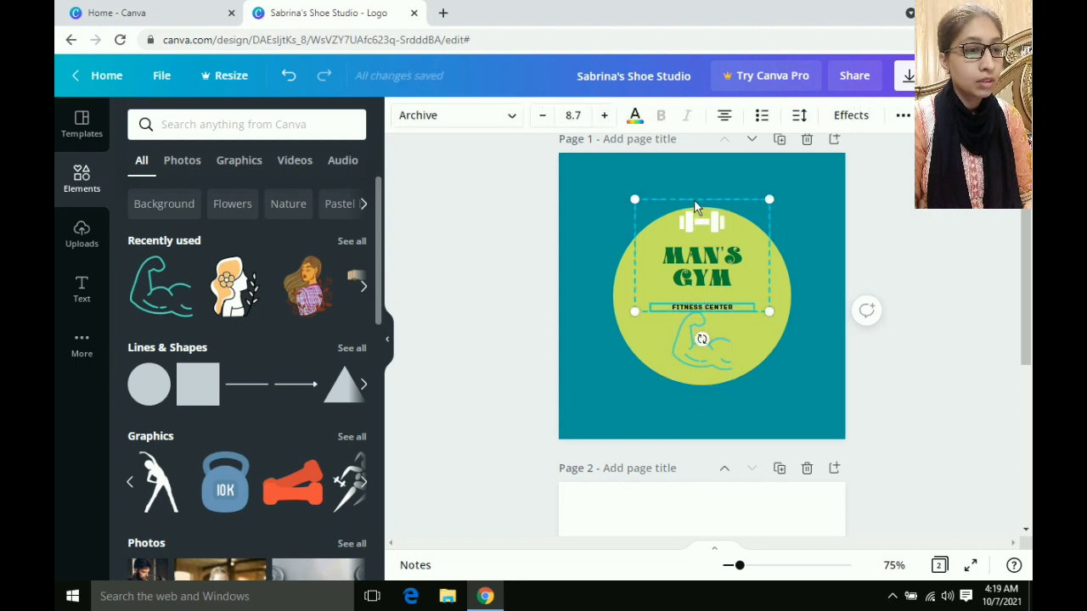
pyautogui.moveTo(766, 200); pyautogui.dragTo(760, 210)
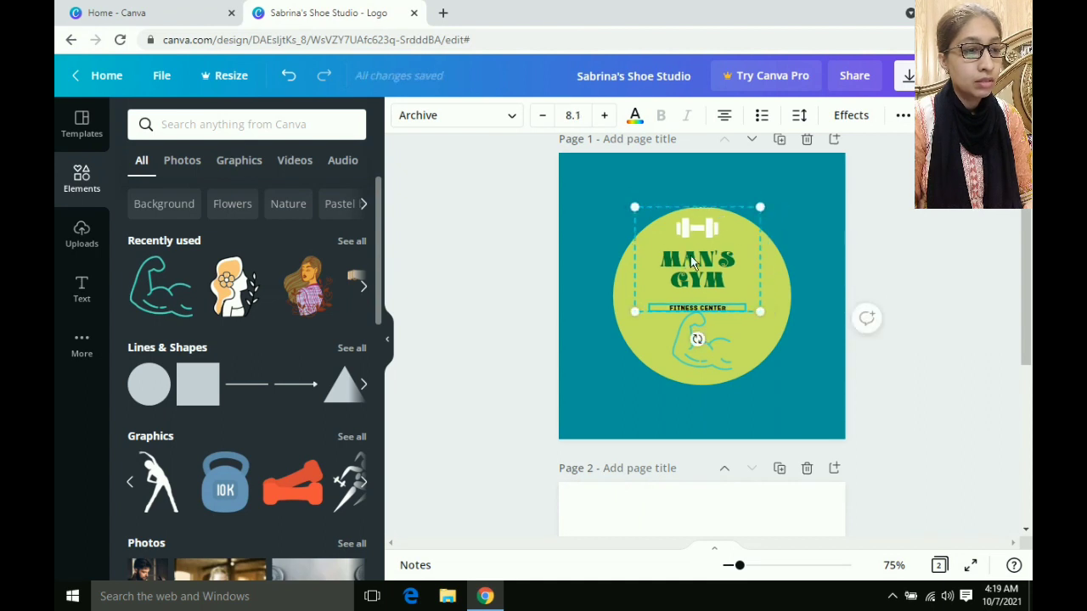
pyautogui.moveTo(691, 255)
pyautogui.mouseDown()
pyautogui.moveTo(700, 265)
pyautogui.moveTo(697, 258)
pyautogui.mouseUp()
pyautogui.click(698, 228)
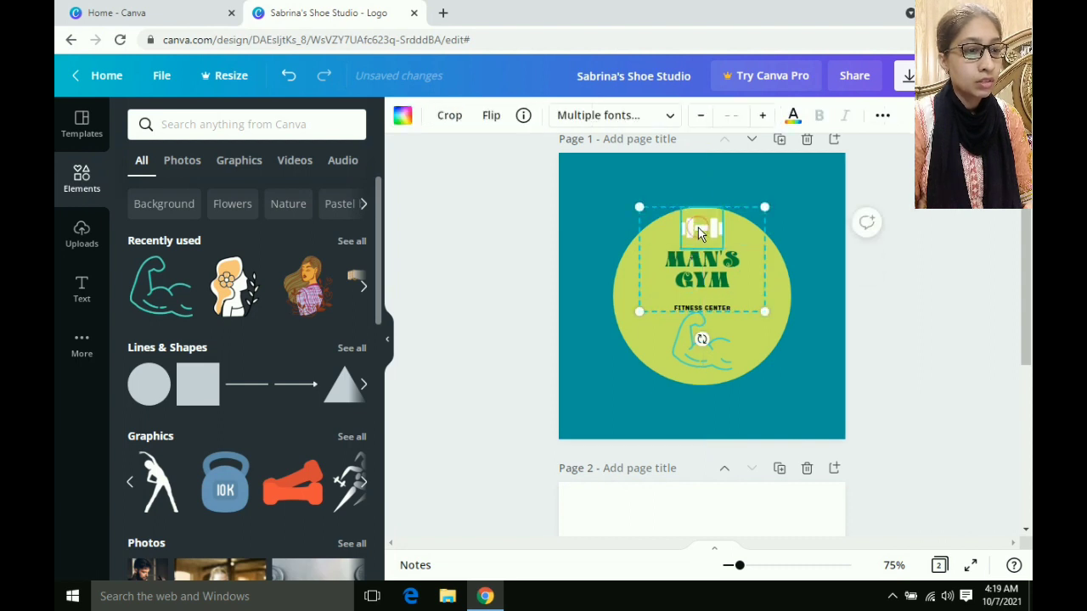
# Step: Try black, dark blue and orange on the flexed-arm graphic, then colour it dark gray
pyautogui.click(706, 355)
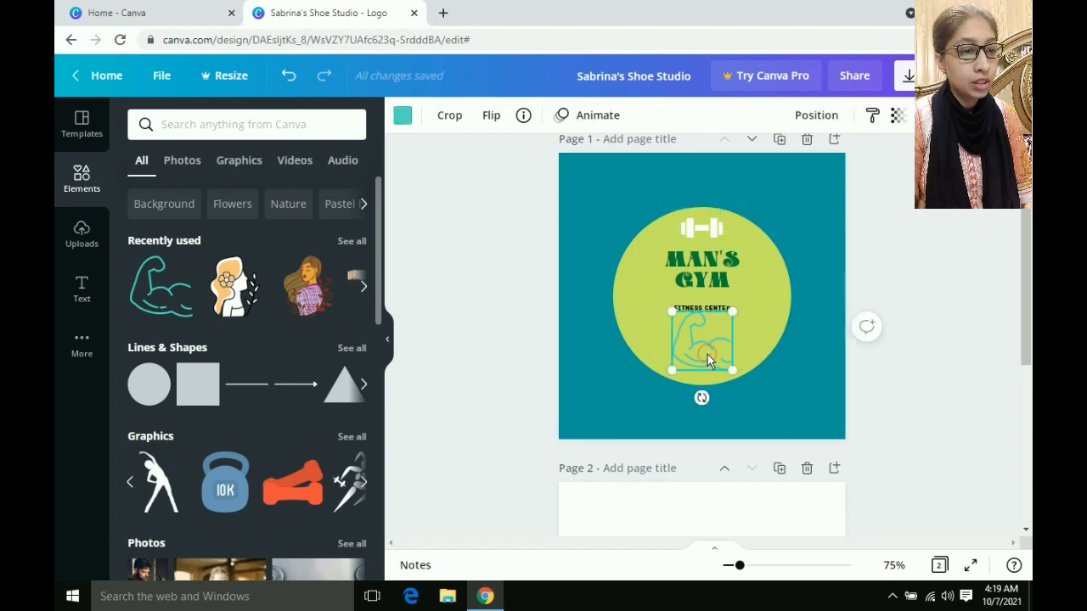
pyautogui.click(403, 118)
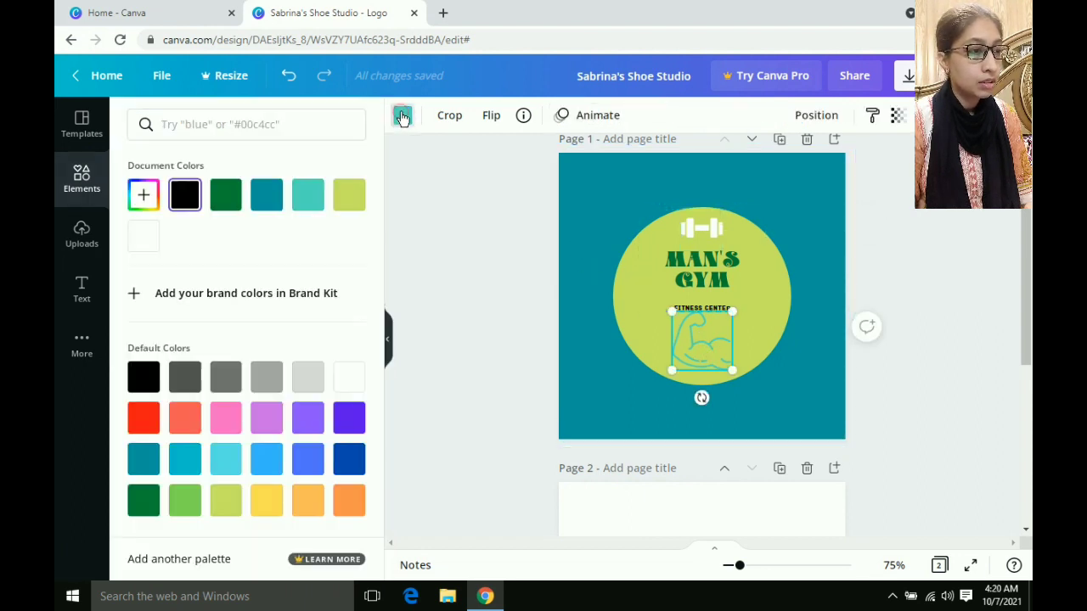
pyautogui.click(227, 378)
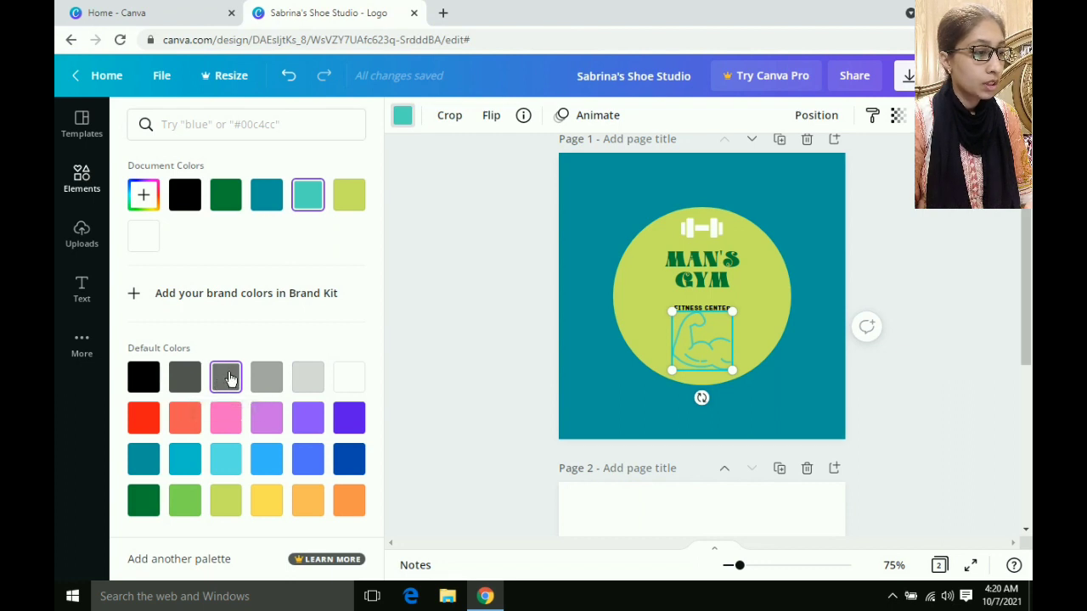
pyautogui.click(145, 381)
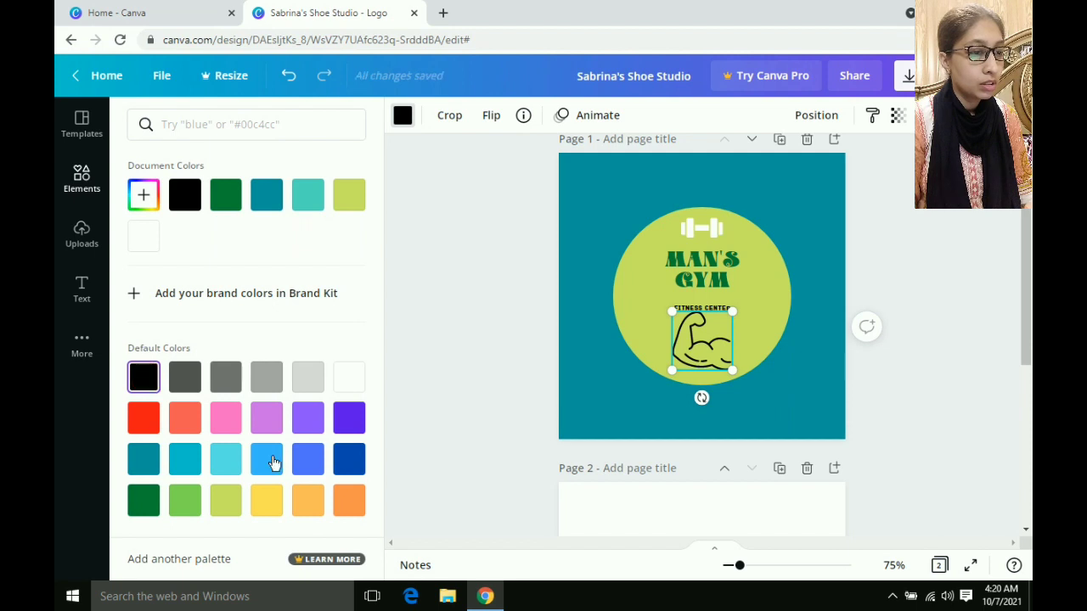
pyautogui.click(349, 463)
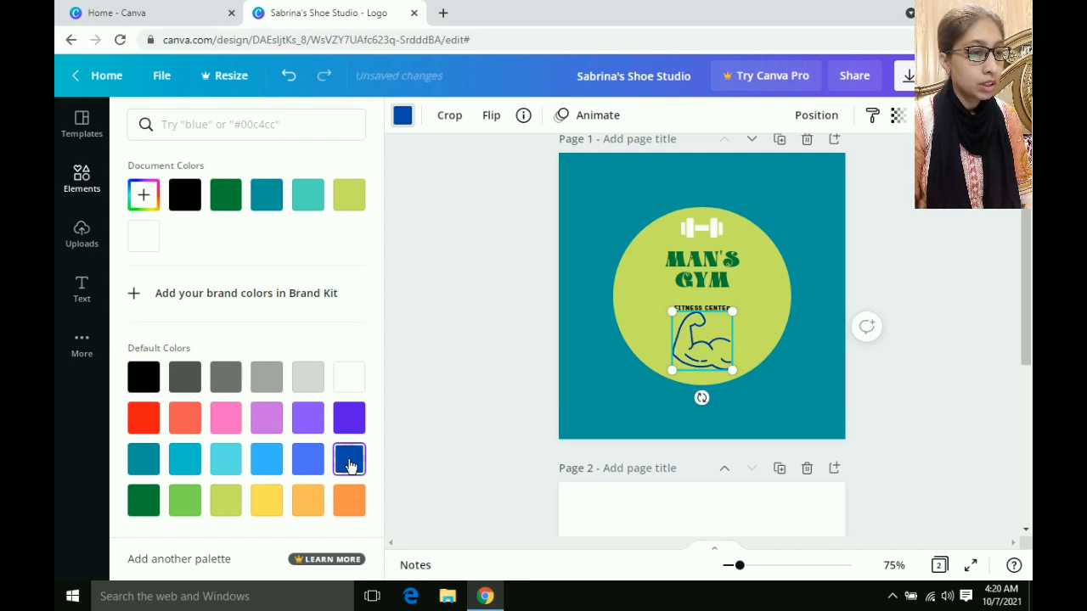
pyautogui.click(346, 504)
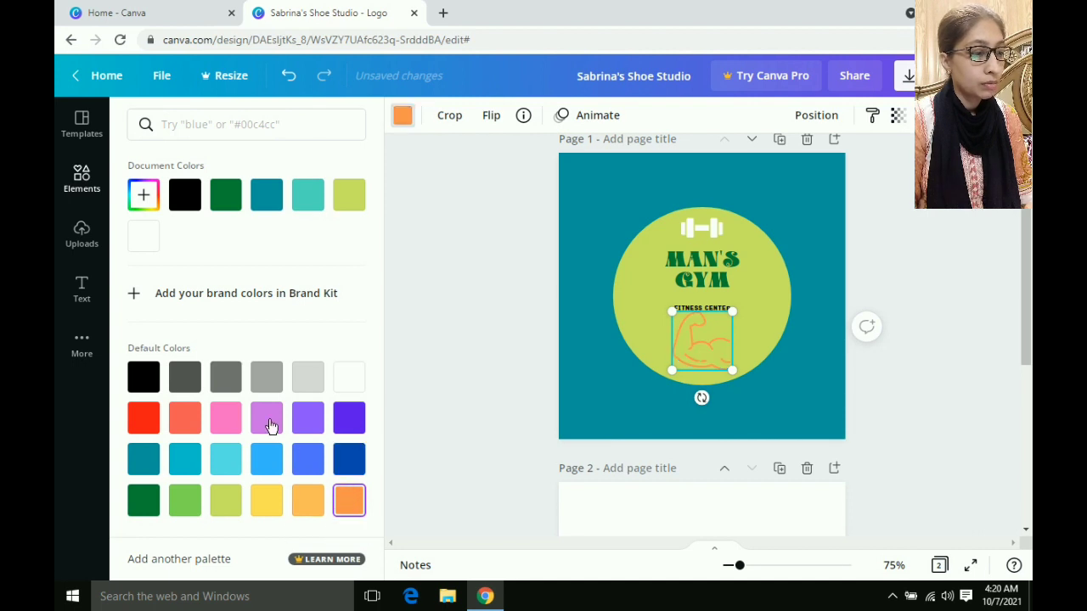
pyautogui.click(186, 379)
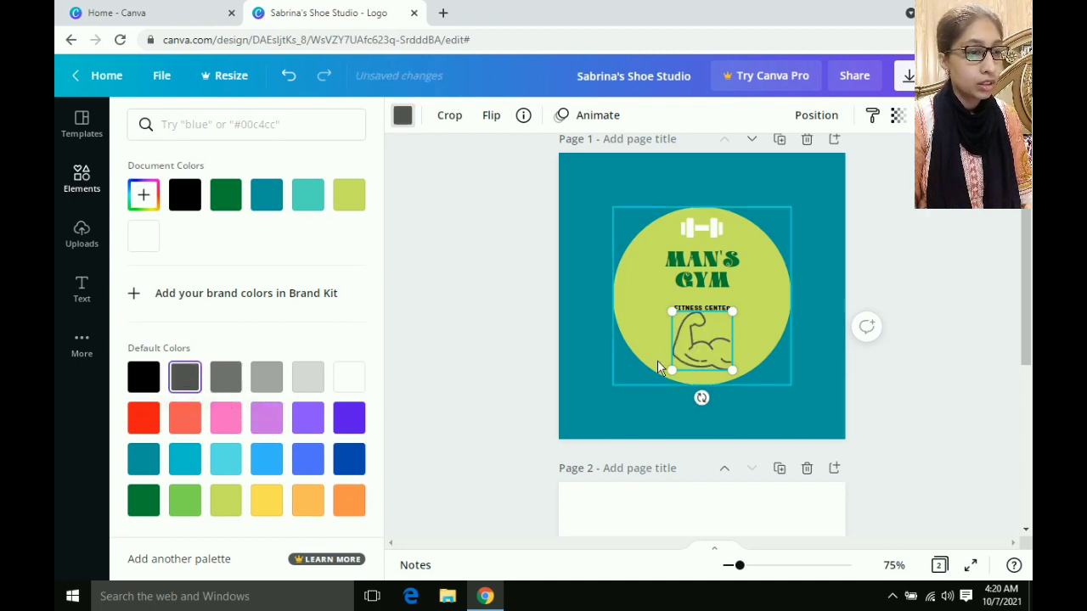
pyautogui.click(705, 343)
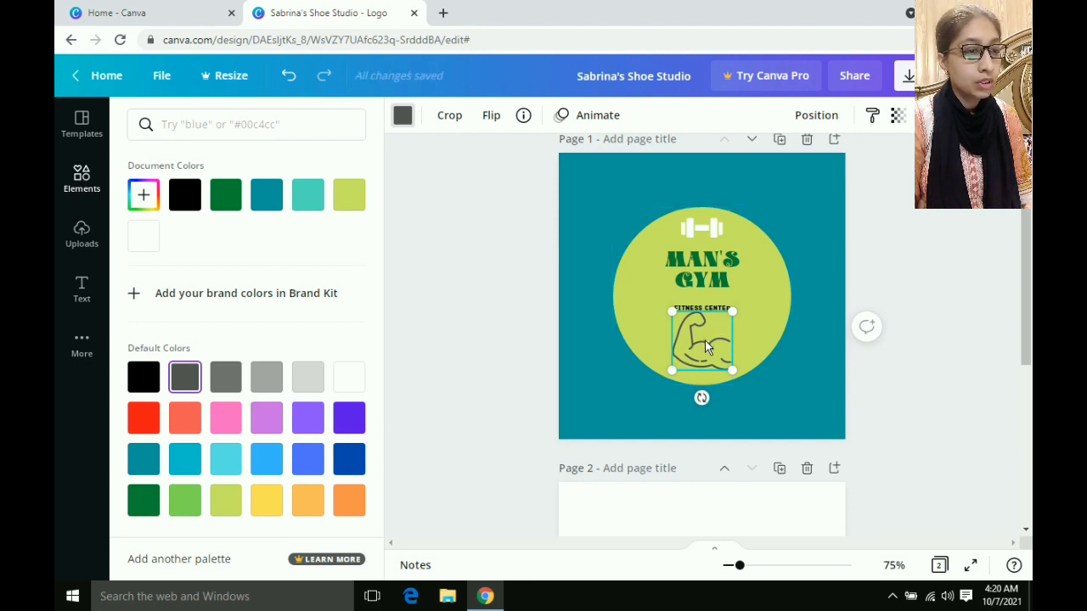
pyautogui.moveTo(705, 346); pyautogui.dragTo(704, 344)
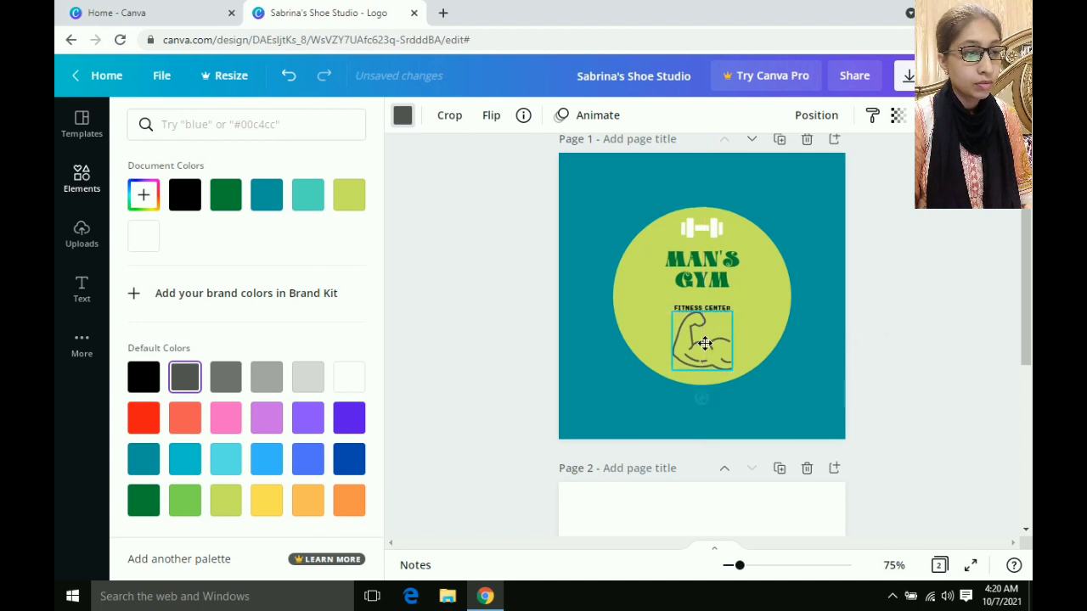
# Step: Delete the white dumbbell icon above the MAN'S GYM title
pyautogui.click(694, 225)
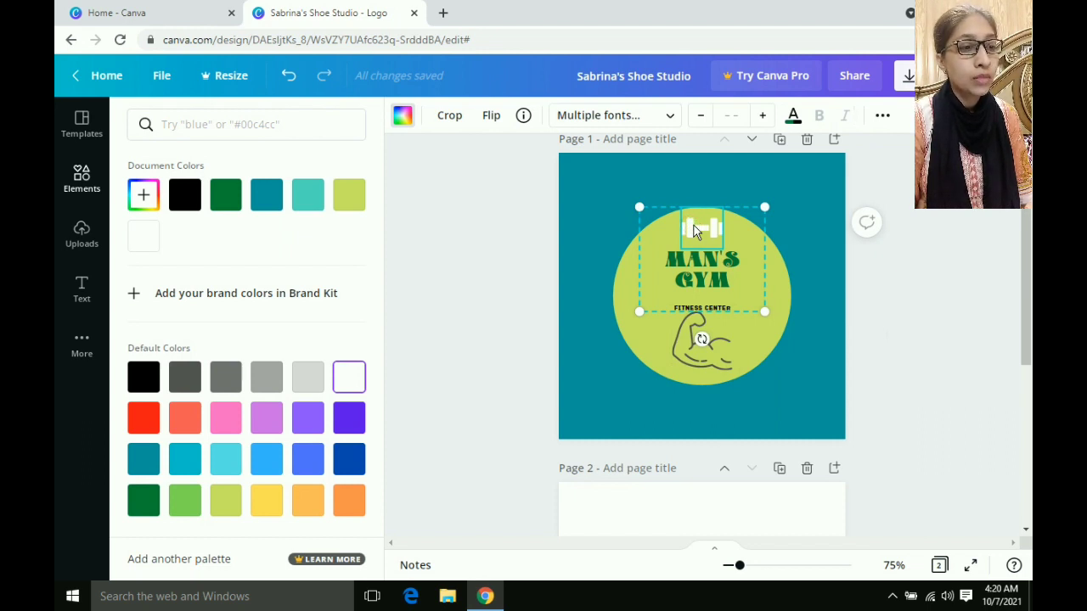
pyautogui.rightClick(694, 225)
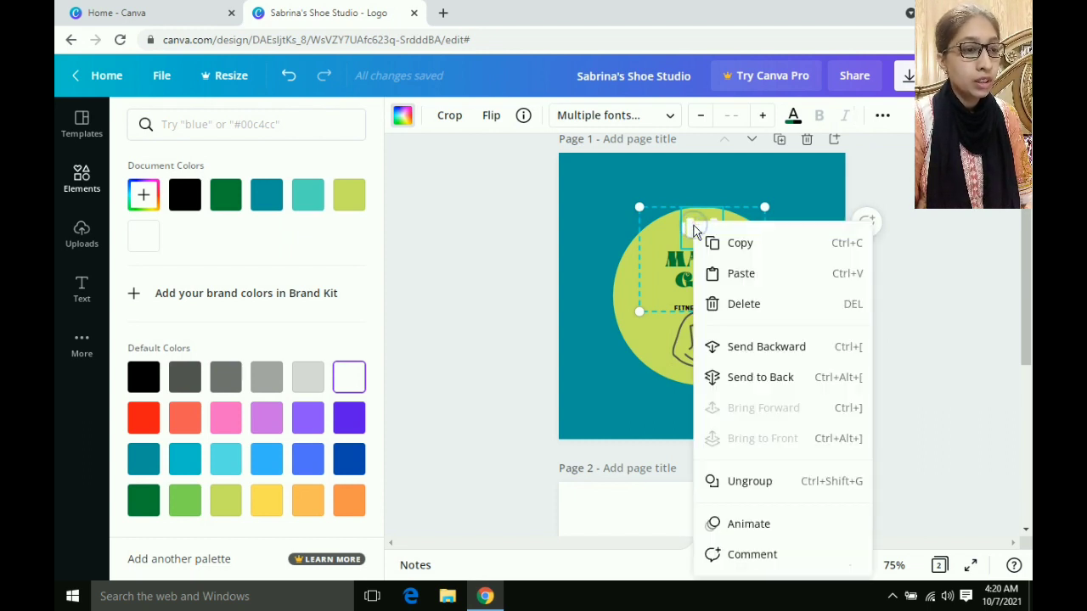
pyautogui.click(769, 307)
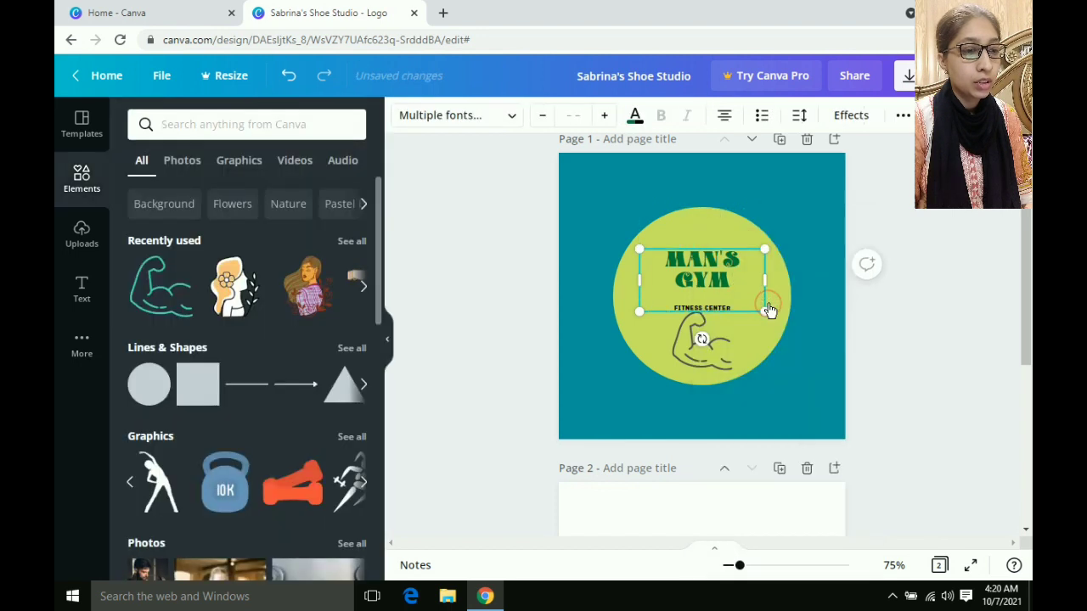
# Step: Move the MAN'S GYM text group to the circle's lower half and centre the flexed-arm graphic directly above the title
pyautogui.click(705, 286)
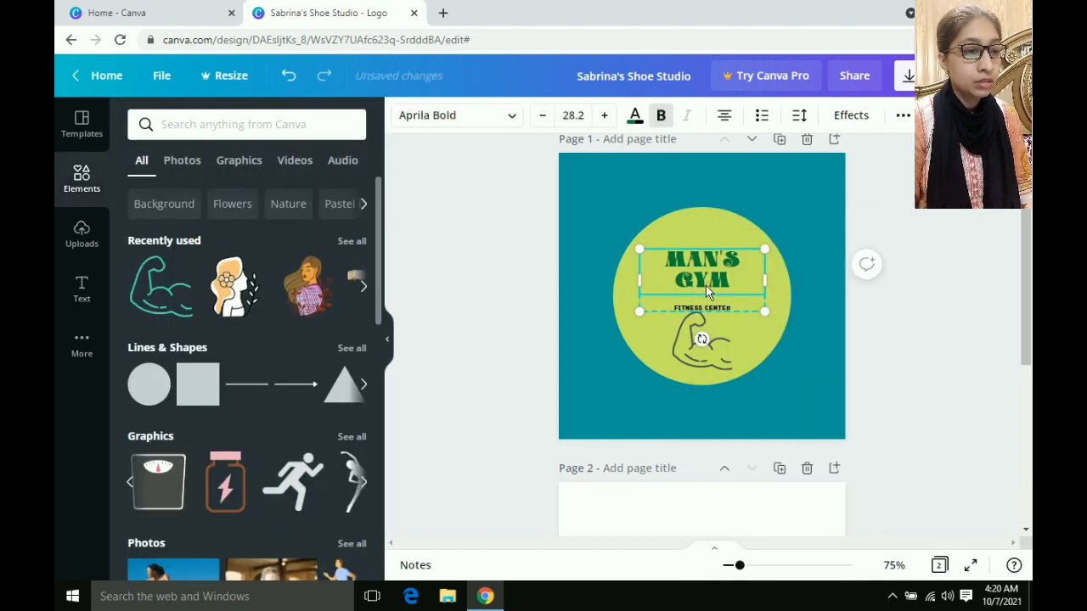
pyautogui.moveTo(705, 285); pyautogui.dragTo(703, 278)
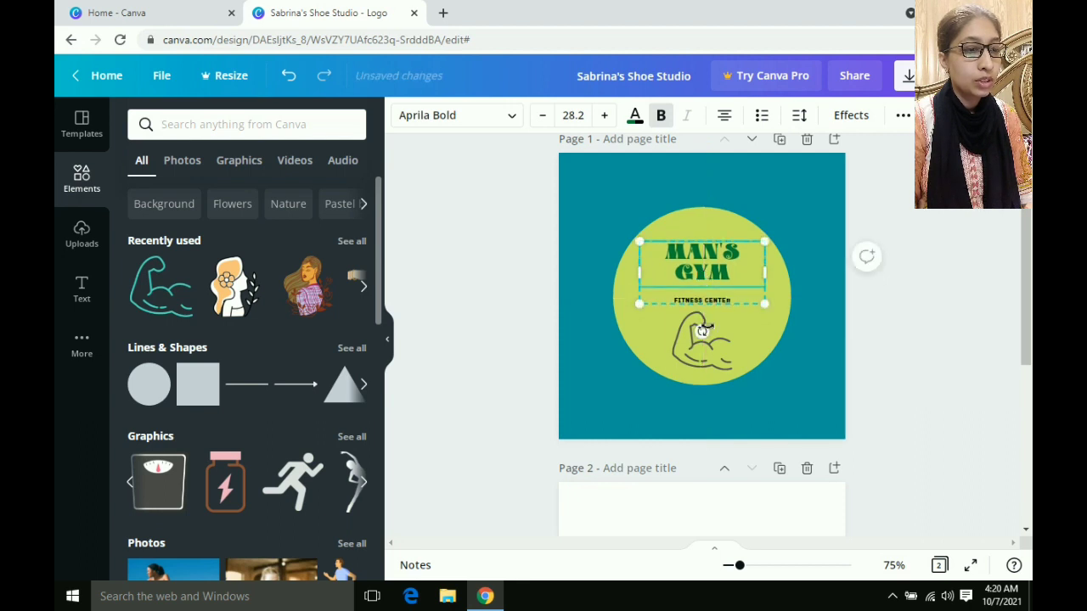
pyautogui.moveTo(702, 360); pyautogui.dragTo(691, 205)
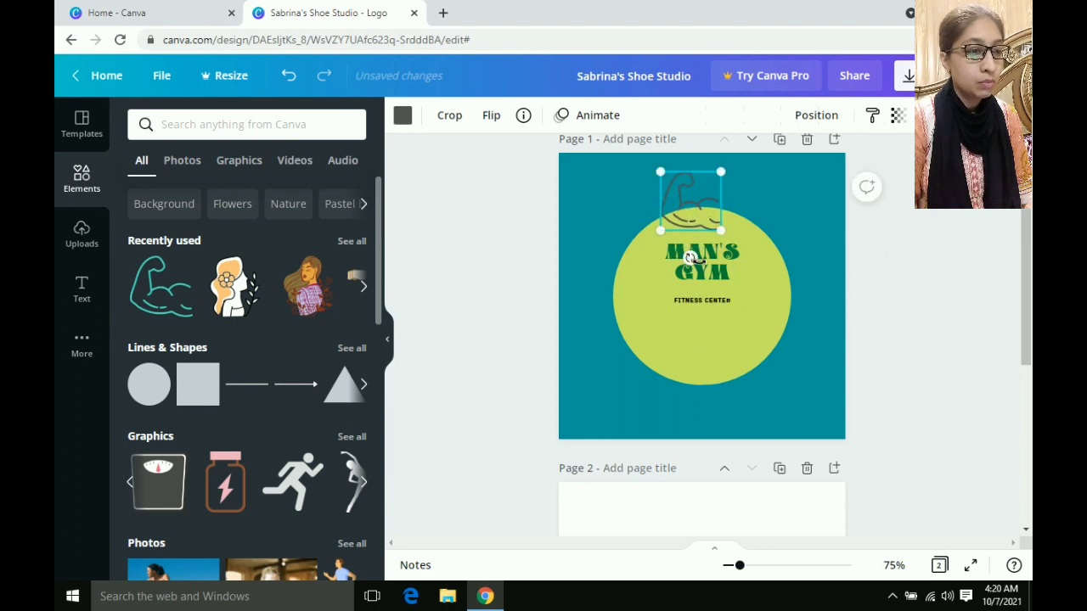
pyautogui.click(705, 270)
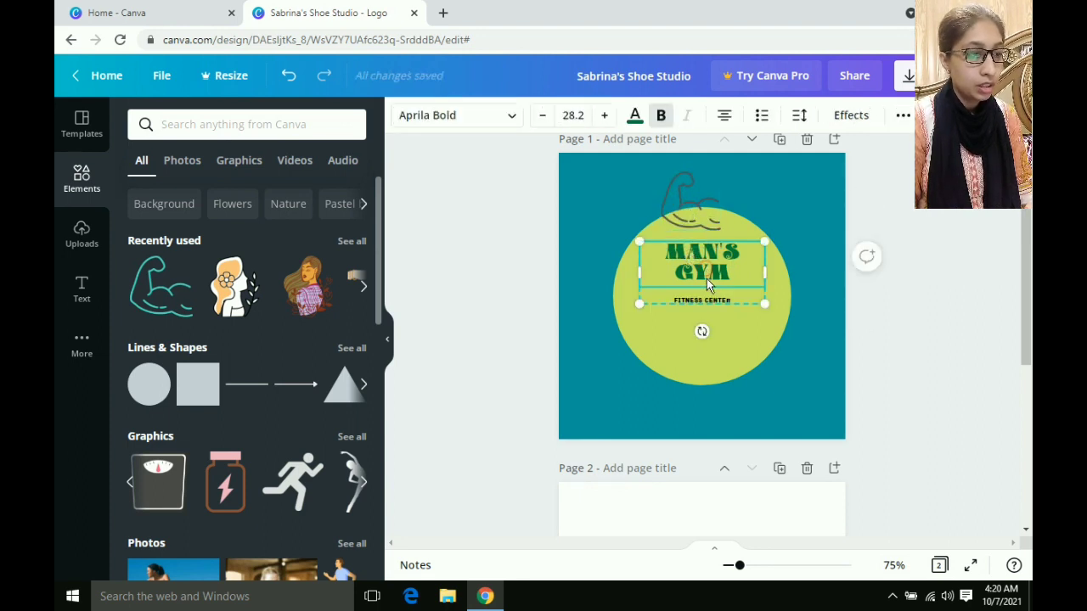
pyautogui.moveTo(706, 273); pyautogui.dragTo(705, 326)
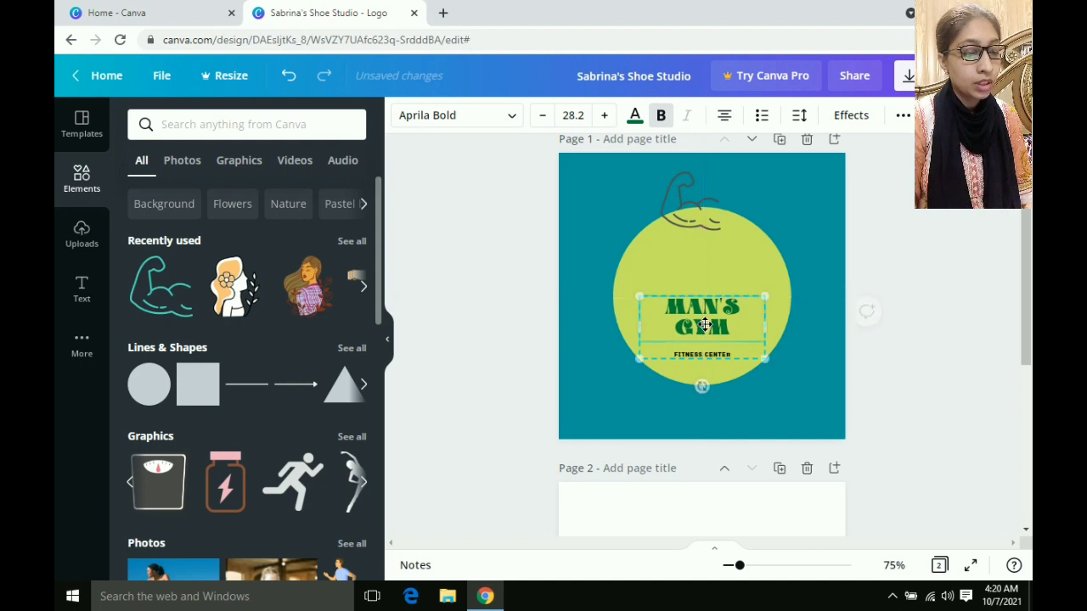
pyautogui.click(694, 213)
pyautogui.moveTo(694, 212); pyautogui.dragTo(702, 275)
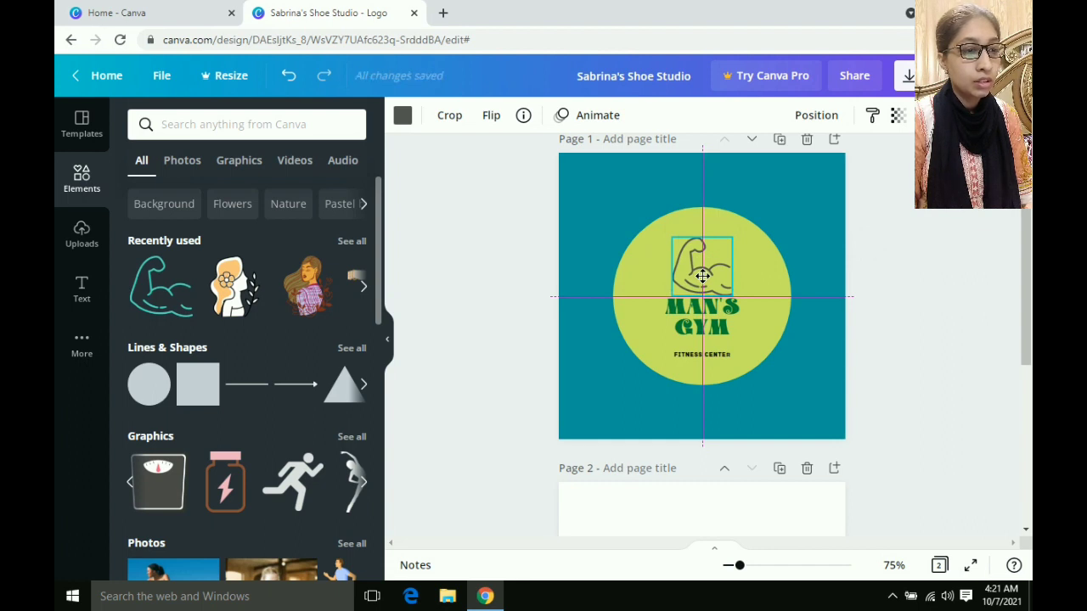
pyautogui.moveTo(702, 275); pyautogui.dragTo(702, 275)
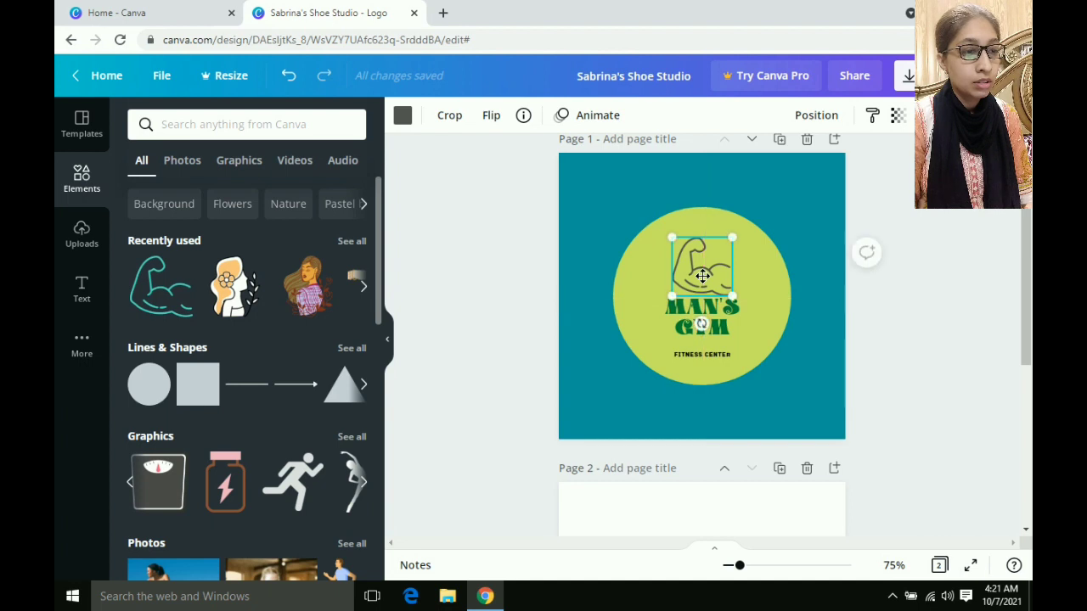
# Step: Delete the teal background square behind the lime circle on page 1
pyautogui.click(625, 293)
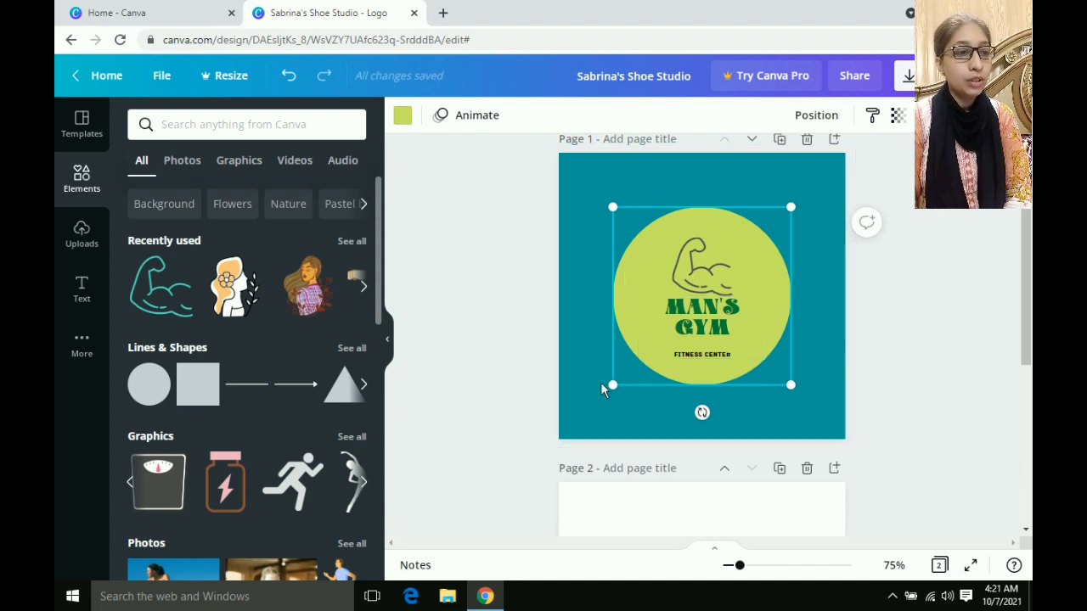
pyautogui.rightClick(582, 226)
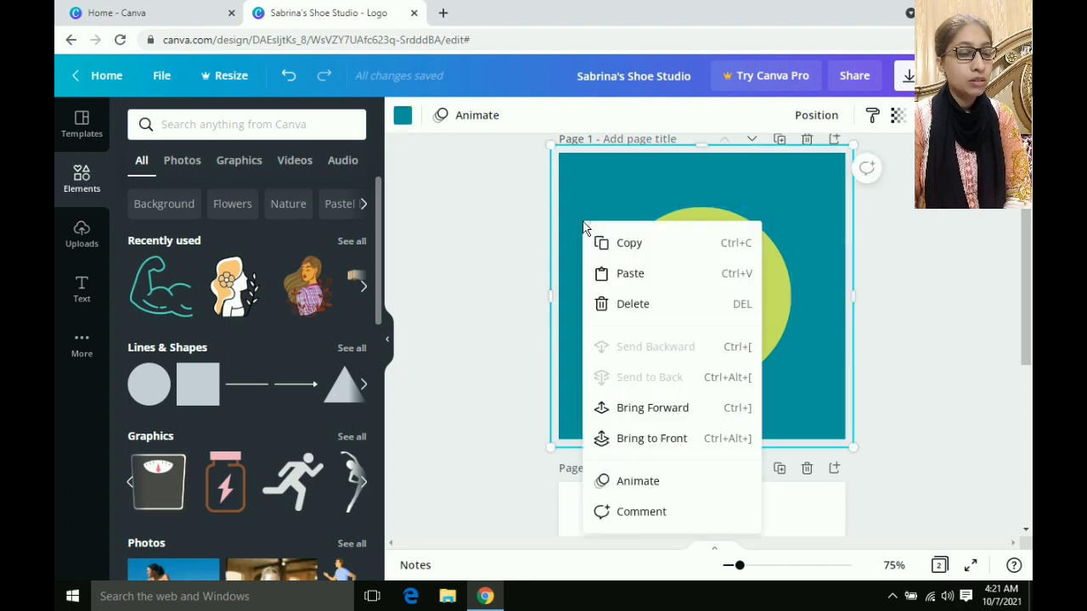
pyautogui.click(605, 310)
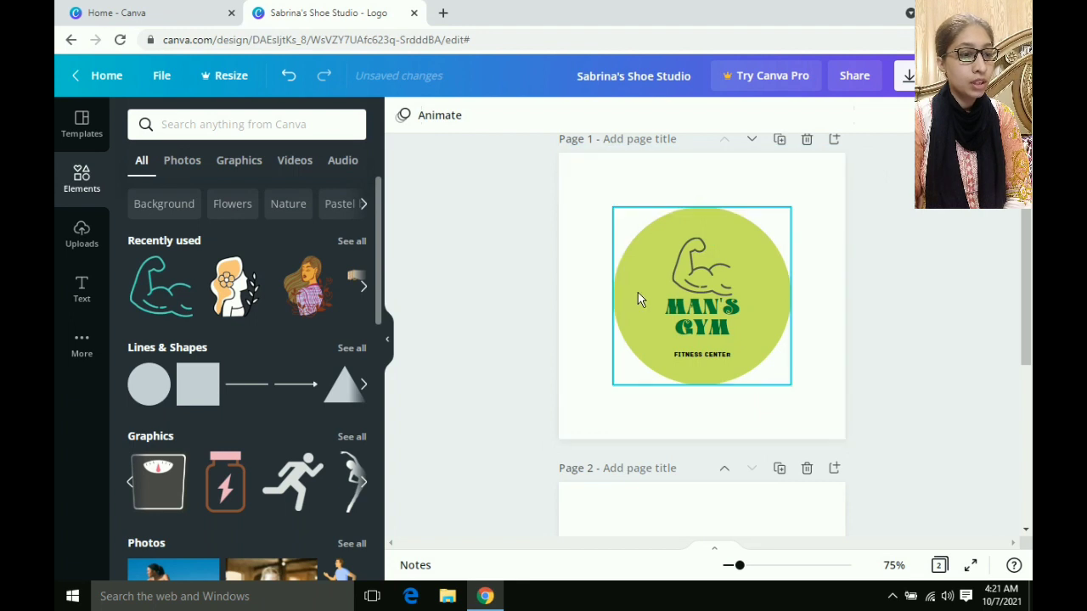
# Step: Delete the lime circle behind the flexed-arm graphic and MAN'S GYM title on page 1
pyautogui.rightClick(638, 292)
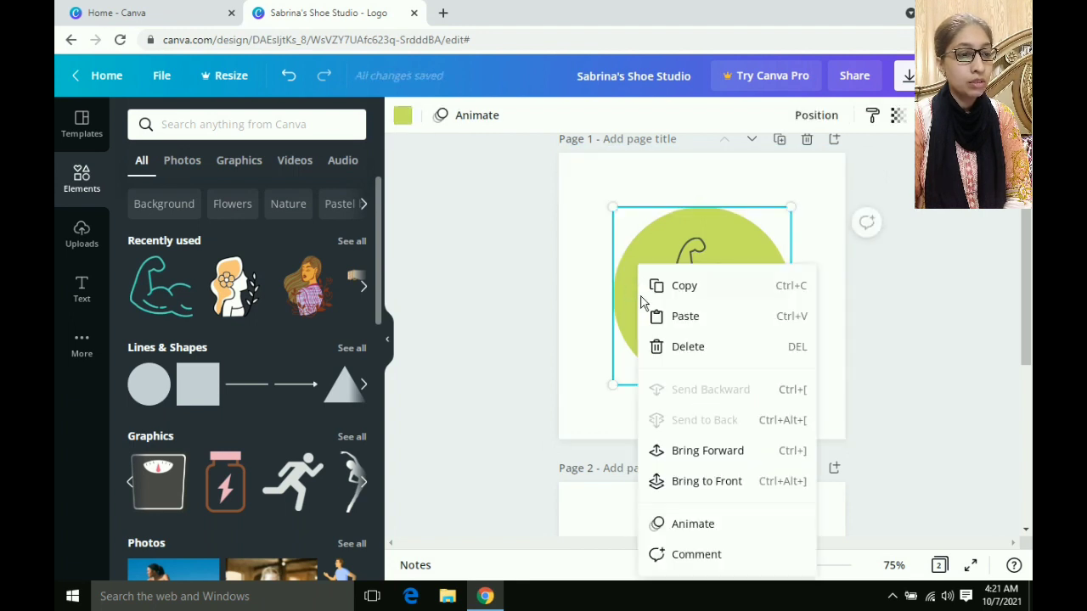
pyautogui.click(675, 351)
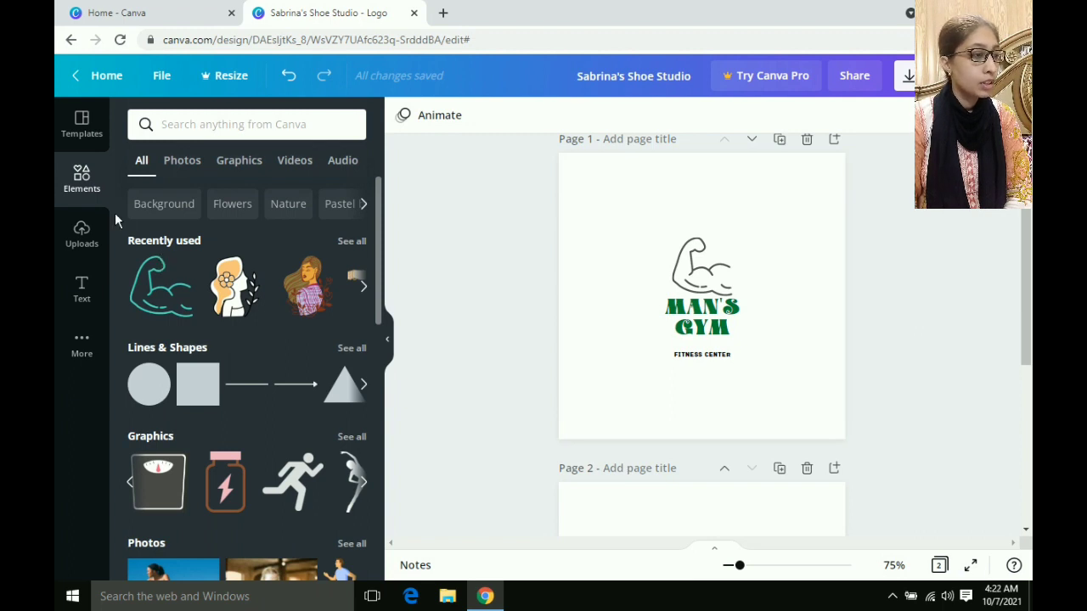
# Step: Clear the gym template search, open the full Gaming Logo template collection and look through its designs
pyautogui.click(83, 131)
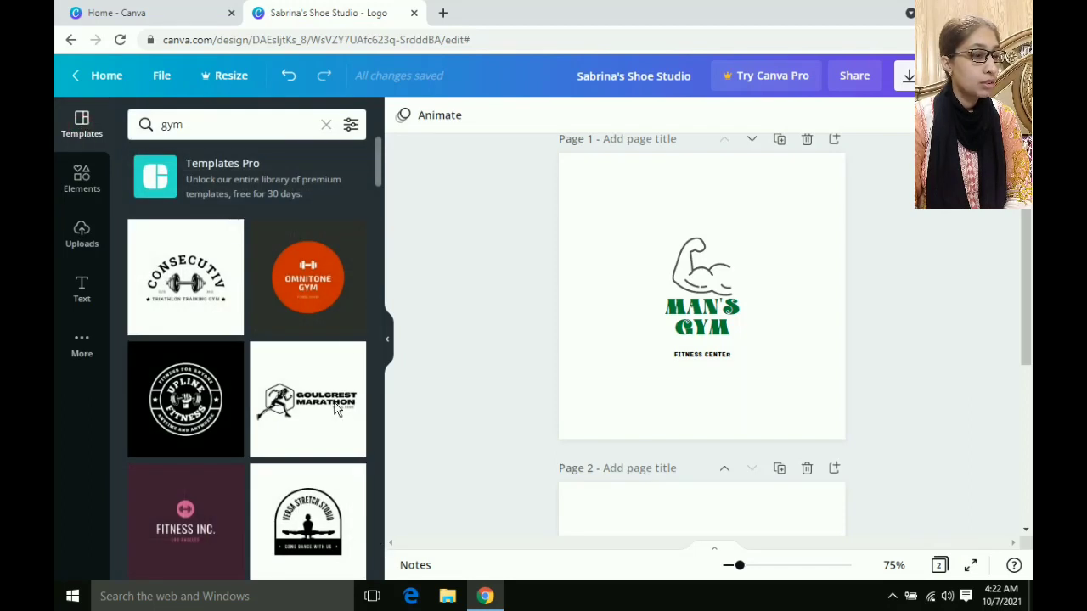
pyautogui.click(326, 126)
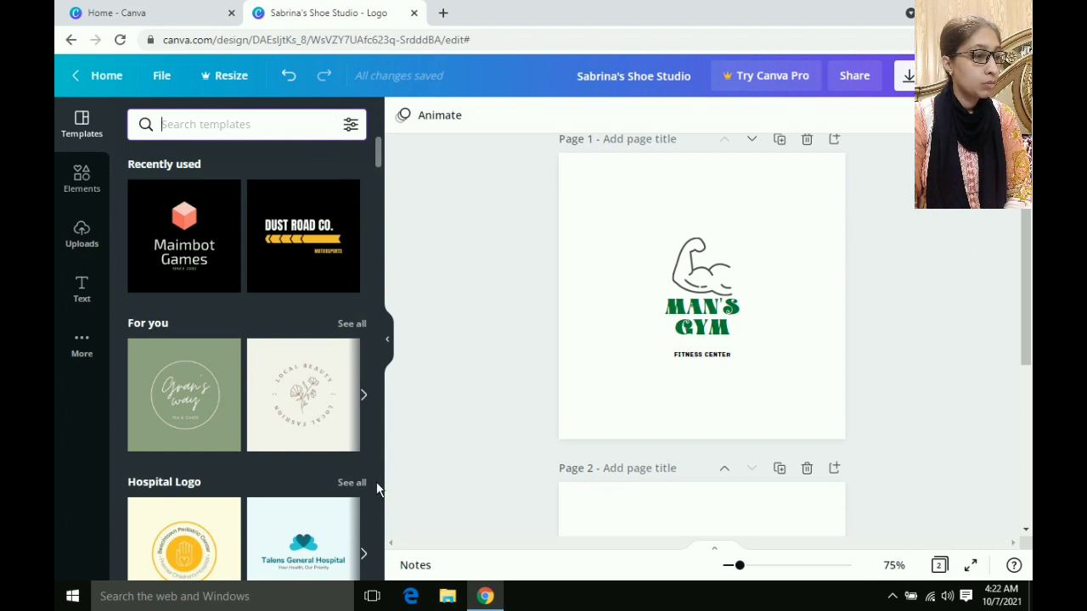
pyautogui.scroll(-5, 377, 490)
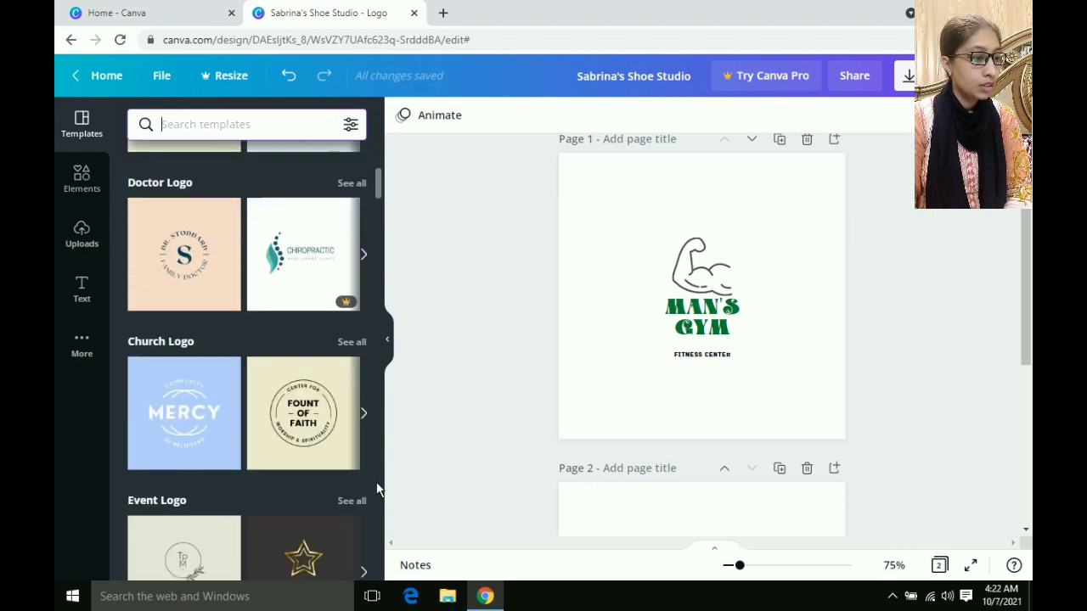
pyautogui.scroll(-2, 378, 490)
pyautogui.scroll(-2, 378, 489)
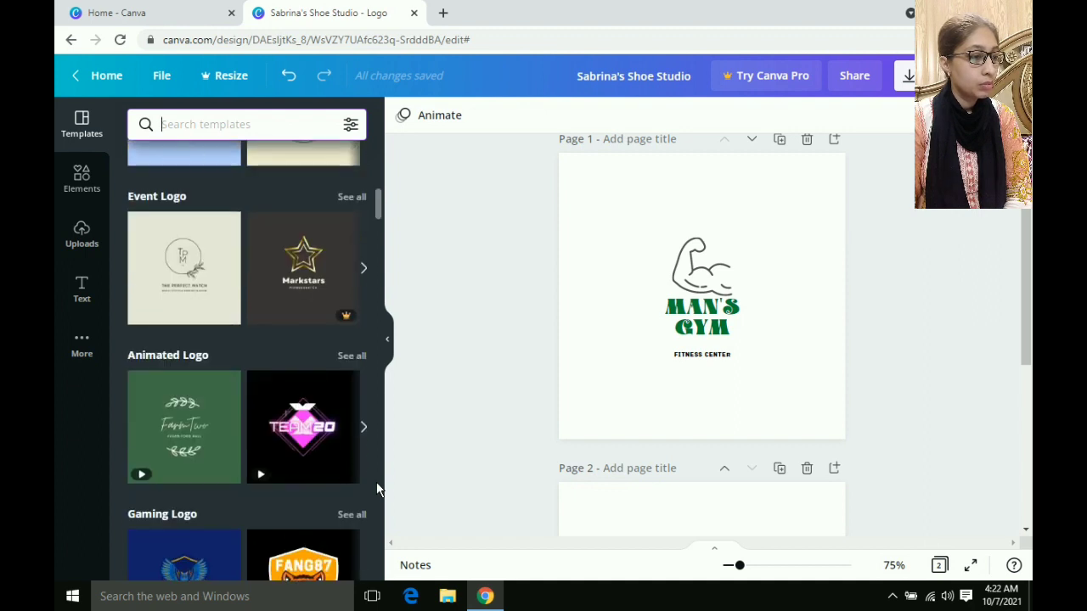
pyautogui.scroll(-3, 378, 490)
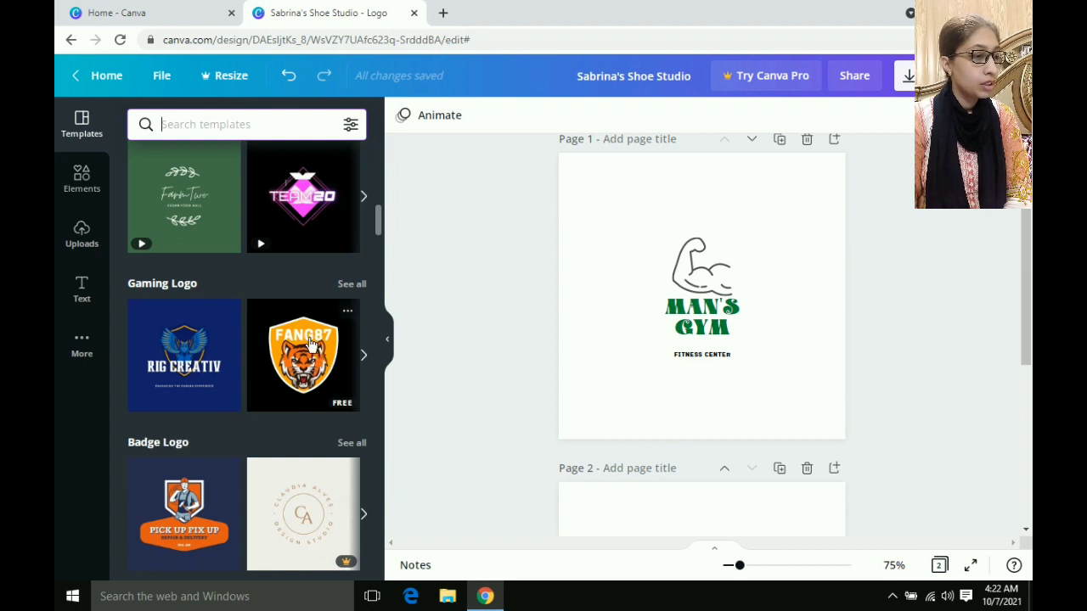
pyautogui.click(363, 358)
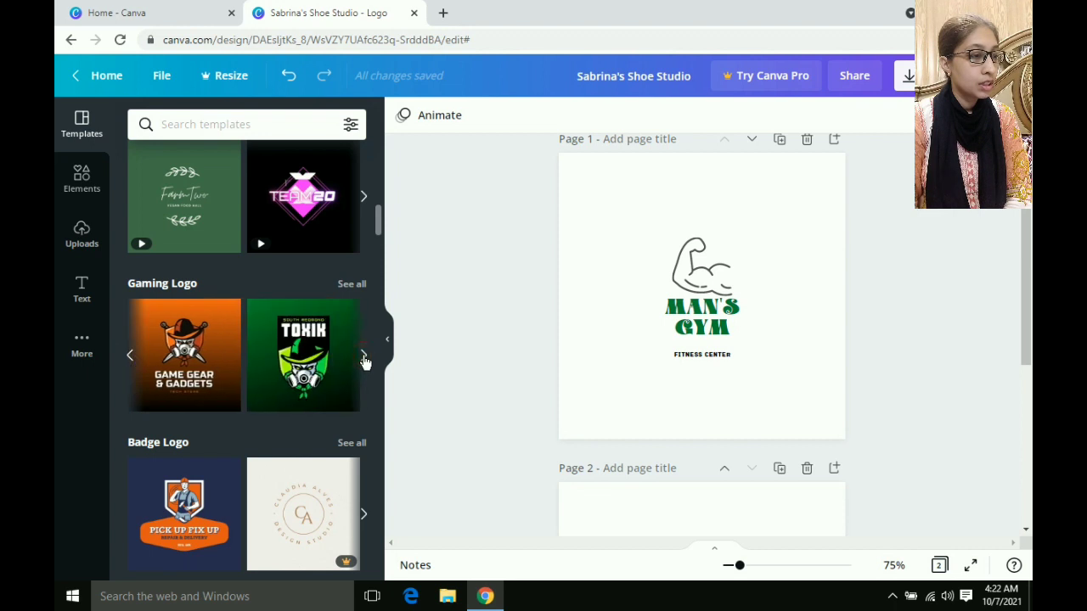
pyautogui.click(363, 358)
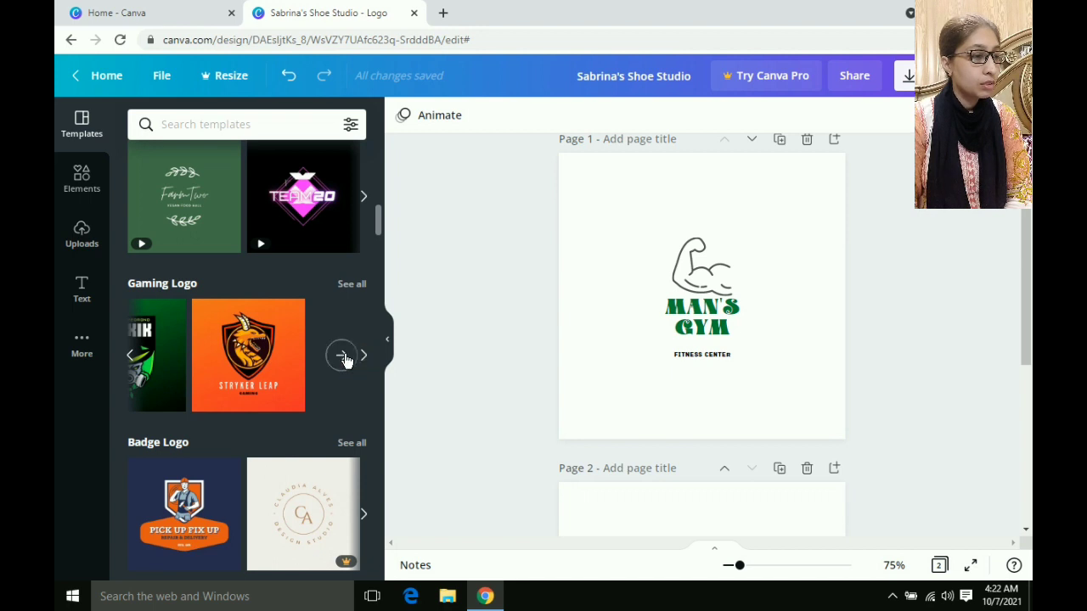
pyautogui.click(342, 357)
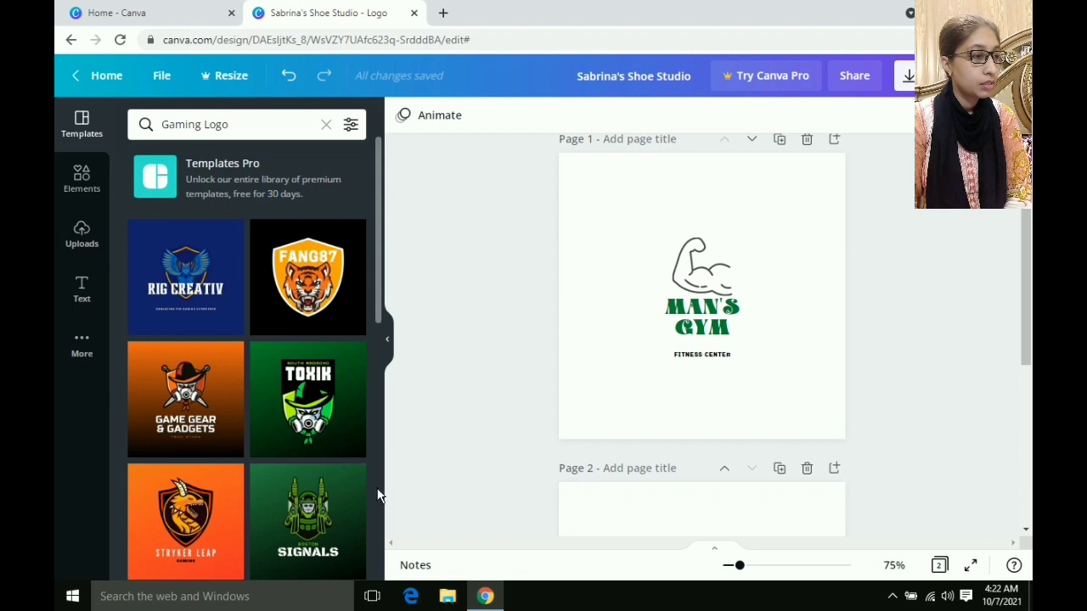
pyautogui.scroll(-4, 379, 497)
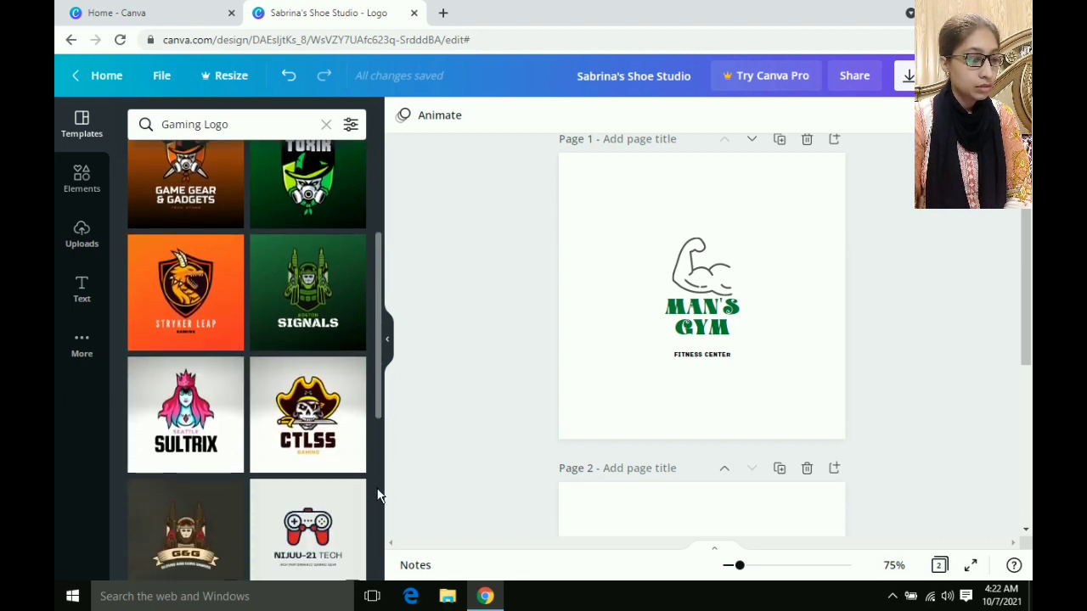
pyautogui.scroll(-3, 379, 497)
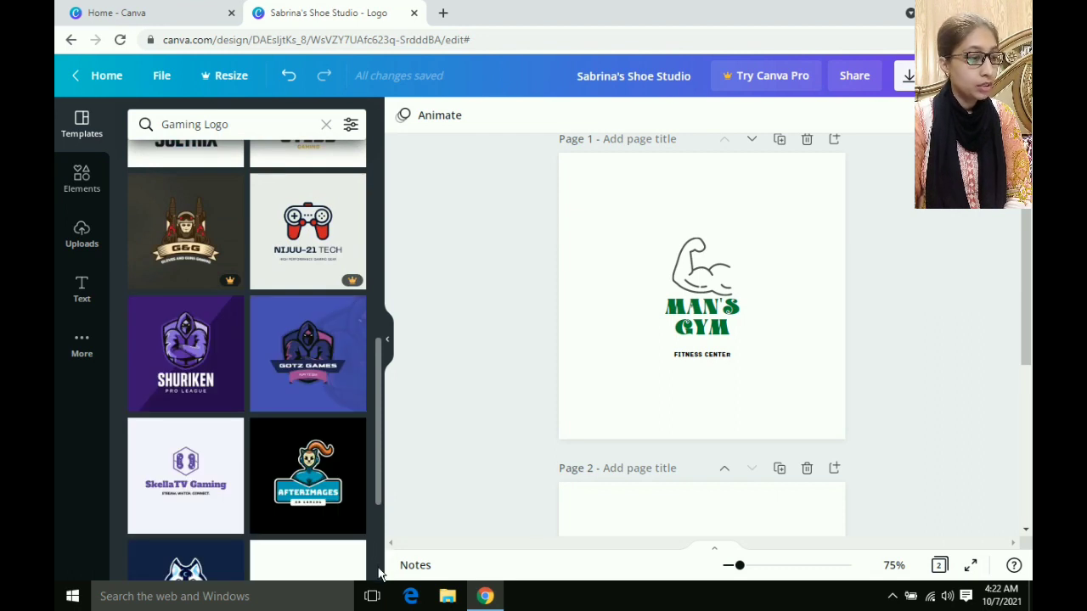
pyautogui.scroll(-4, 379, 573)
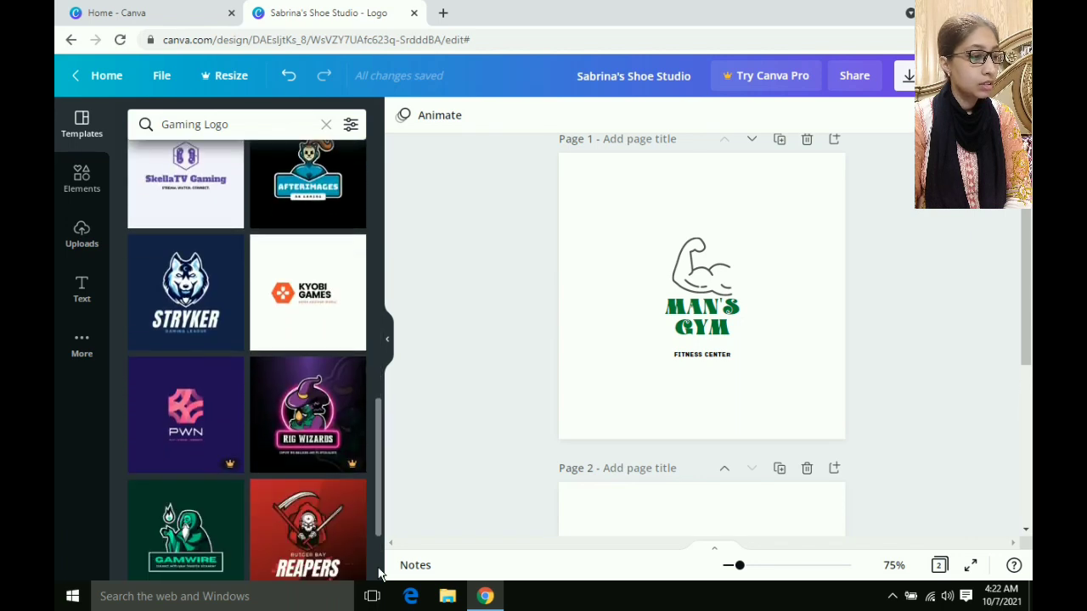
pyautogui.scroll(-3, 379, 573)
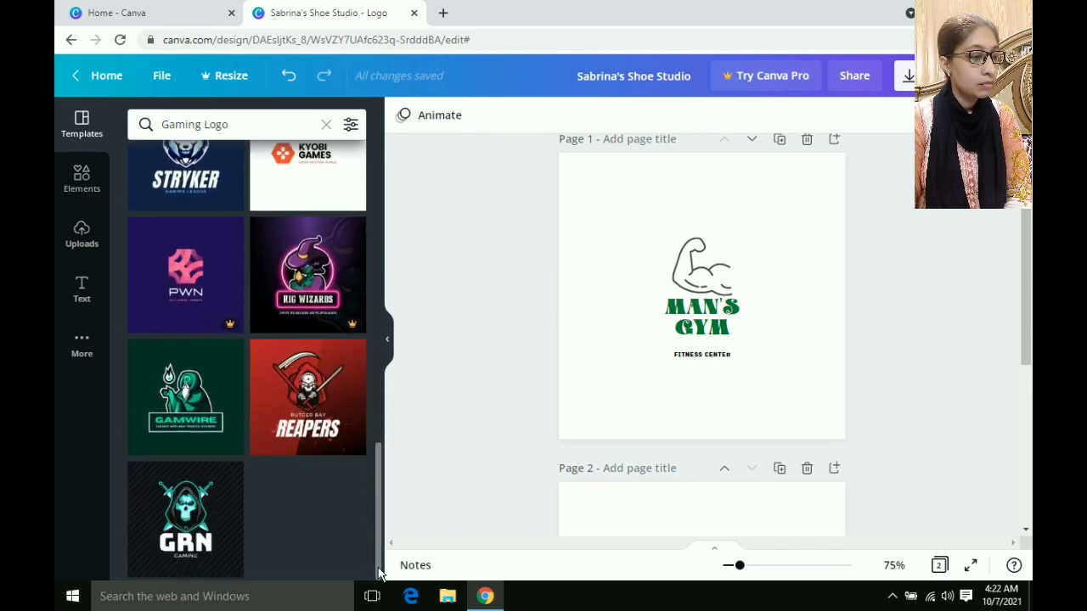
pyautogui.scroll(10, 379, 573)
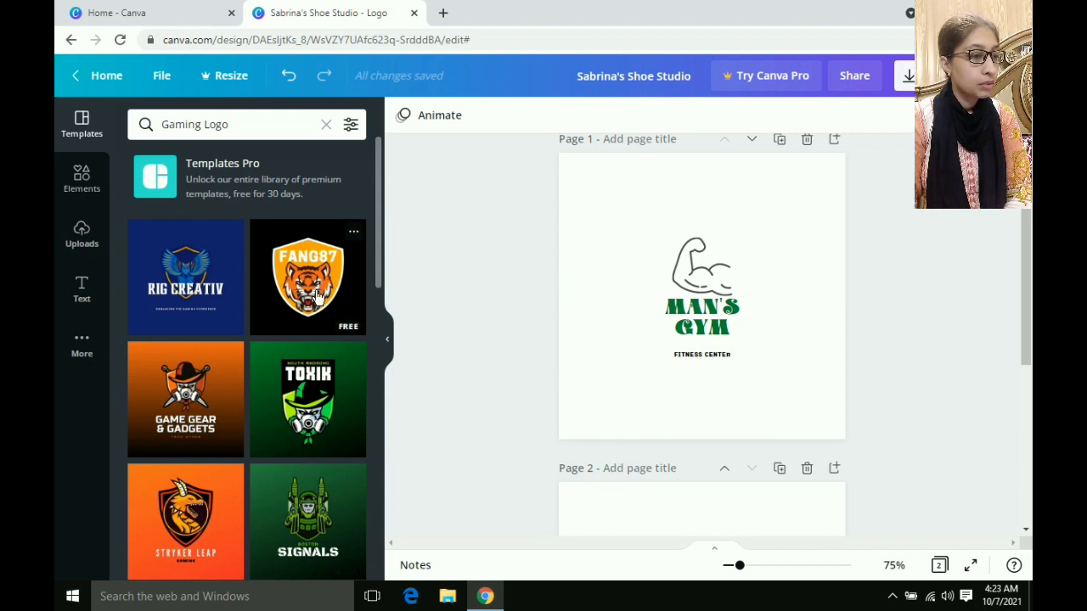
# Step: Try the FANG87 tiger template on page 1 and delete its black background
pyautogui.moveTo(314, 284); pyautogui.dragTo(583, 229)
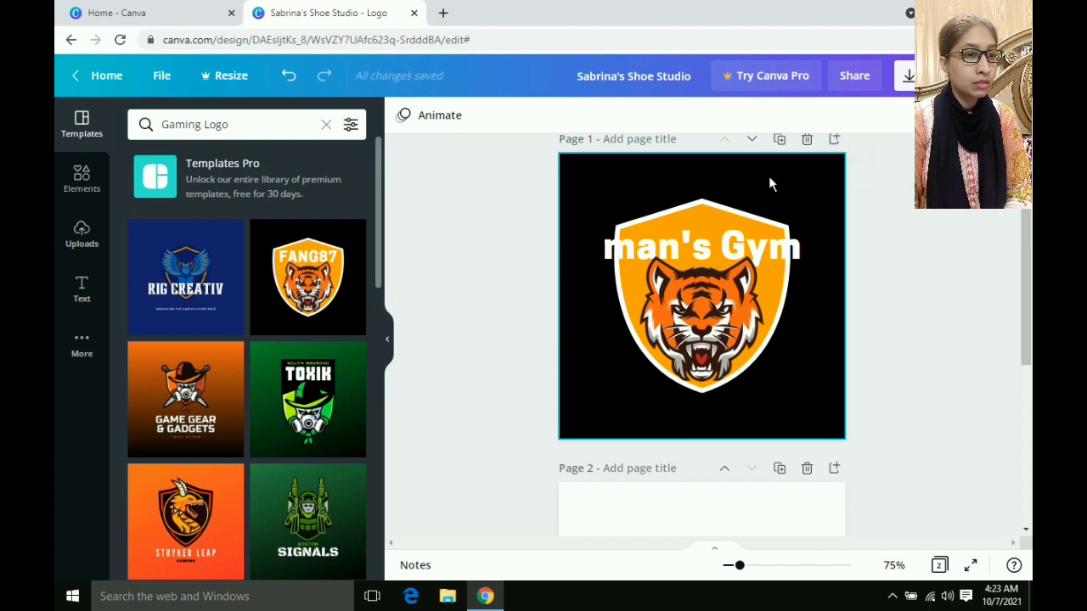
pyautogui.moveTo(824, 200); pyautogui.dragTo(856, 297)
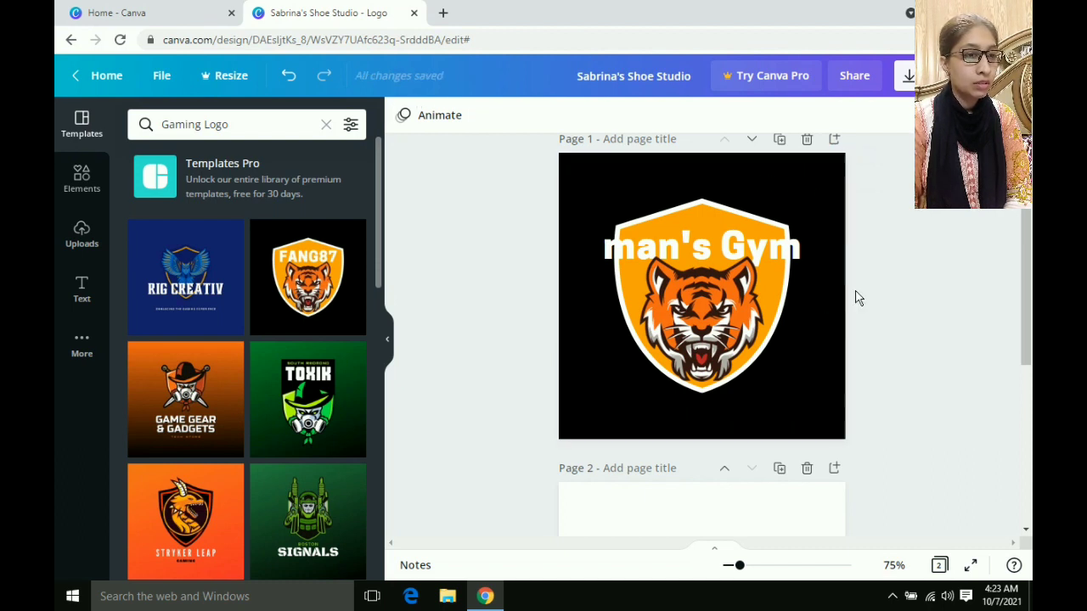
pyautogui.click(620, 404)
pyautogui.rightClick(620, 404)
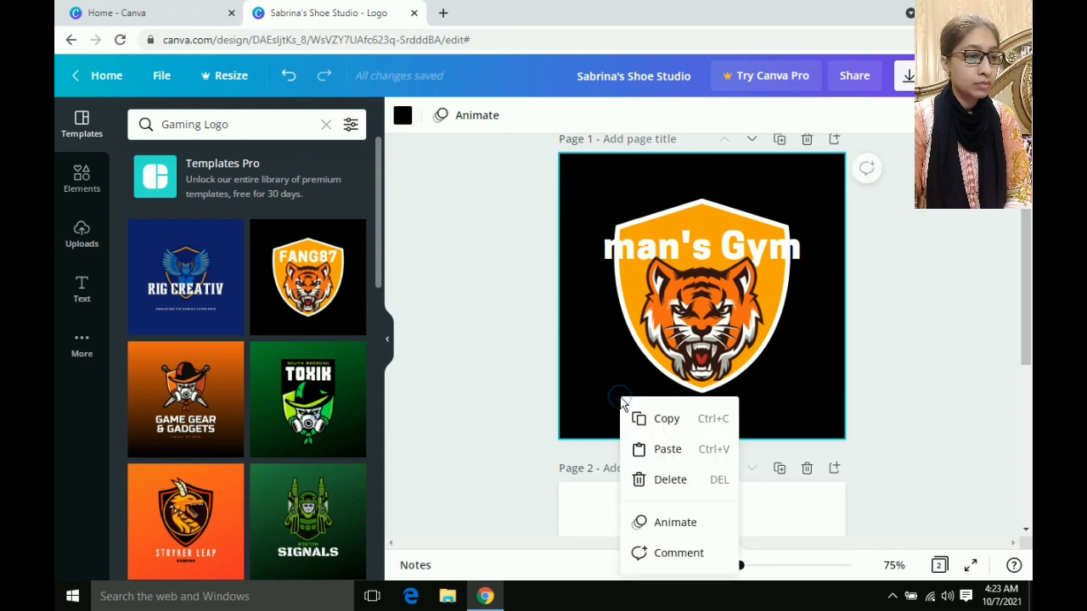
pyautogui.click(658, 481)
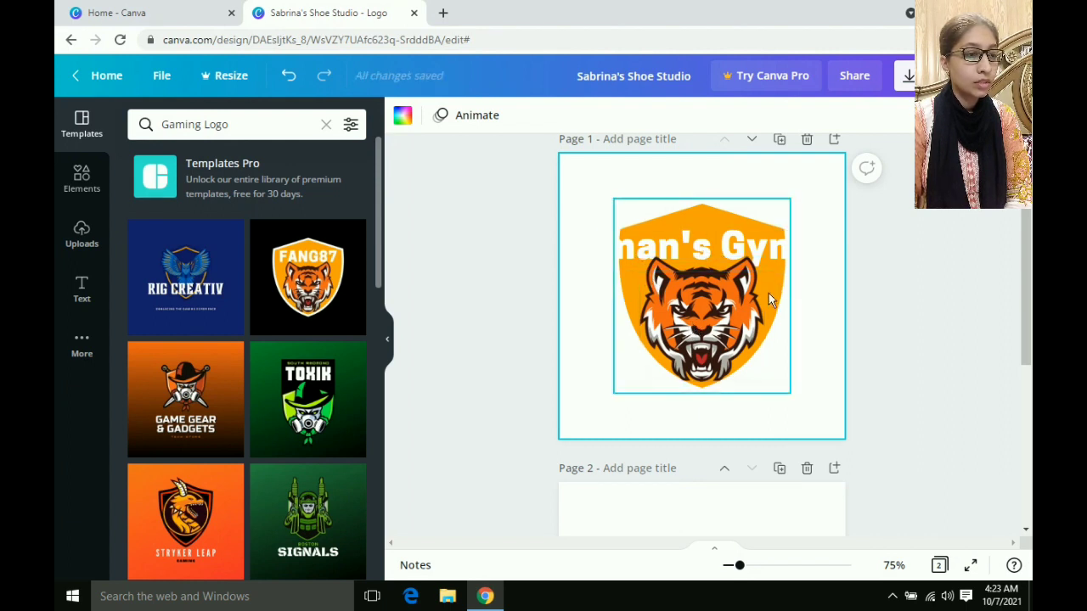
# Step: Delete the tiger head and the title text from page 1 and shrink the remaining orange shield
pyautogui.rightClick(732, 300)
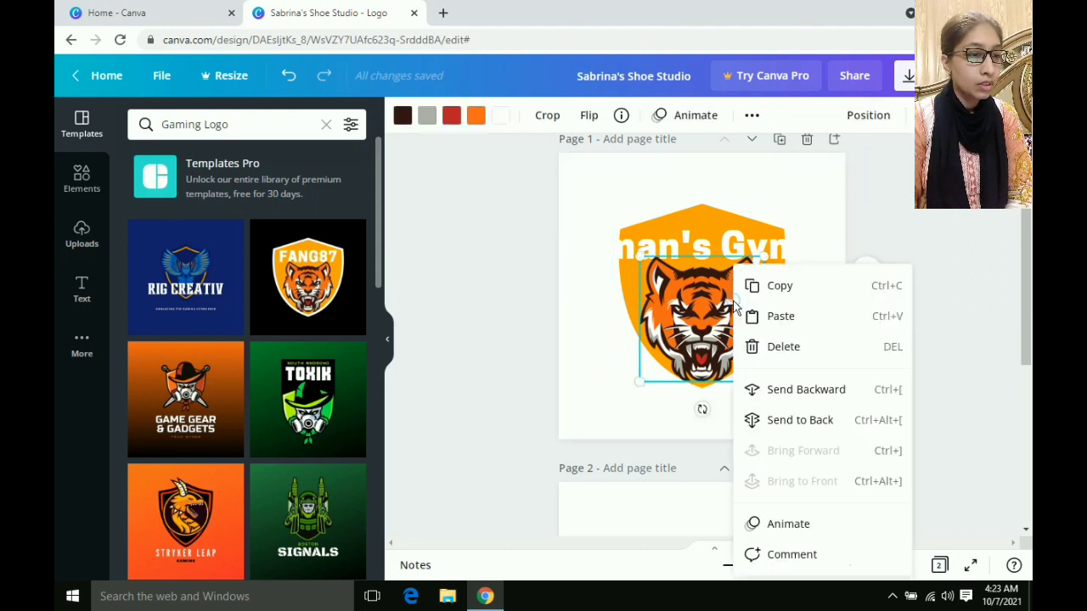
pyautogui.click(754, 353)
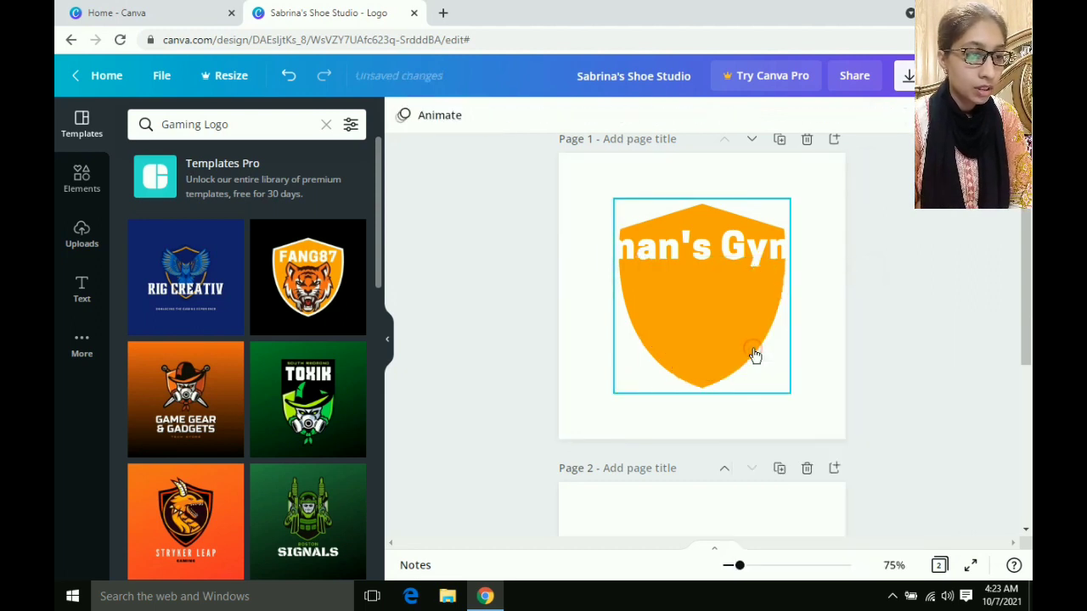
pyautogui.rightClick(710, 234)
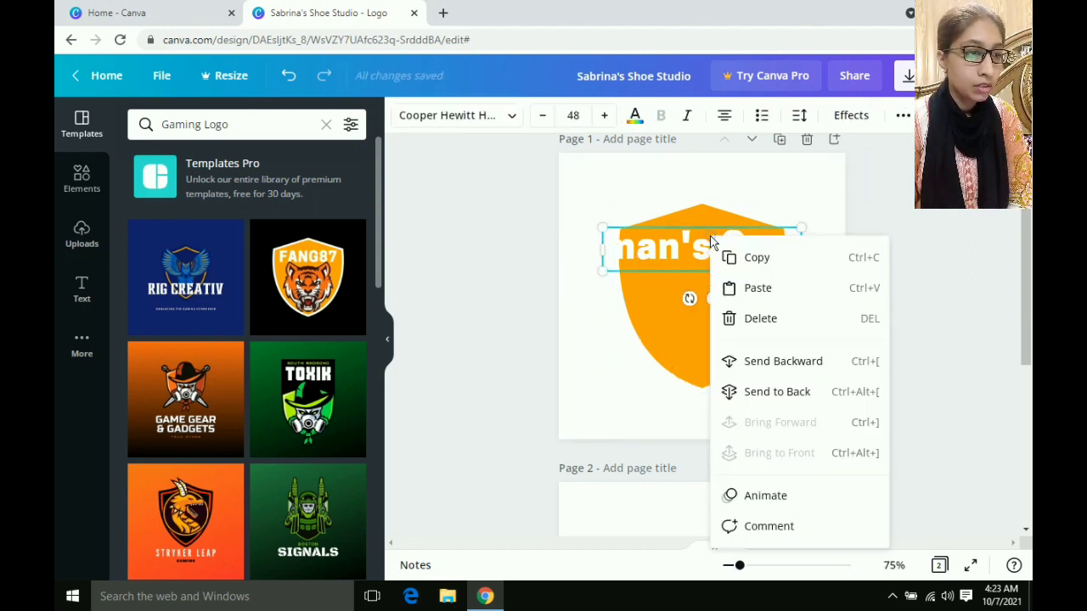
pyautogui.click(747, 320)
pyautogui.rightClick(728, 315)
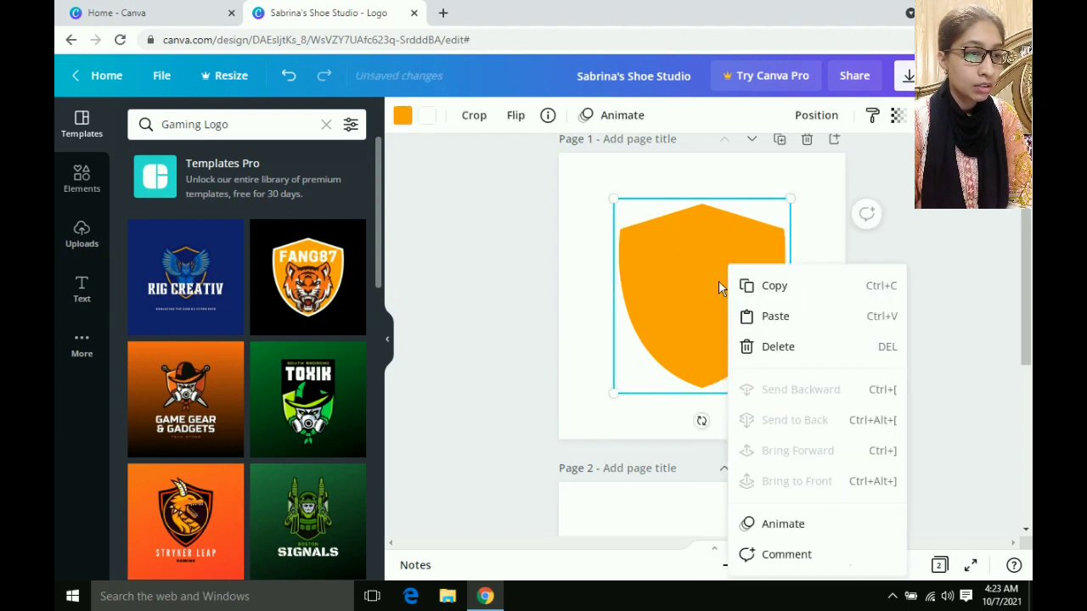
pyautogui.rightClick(697, 290)
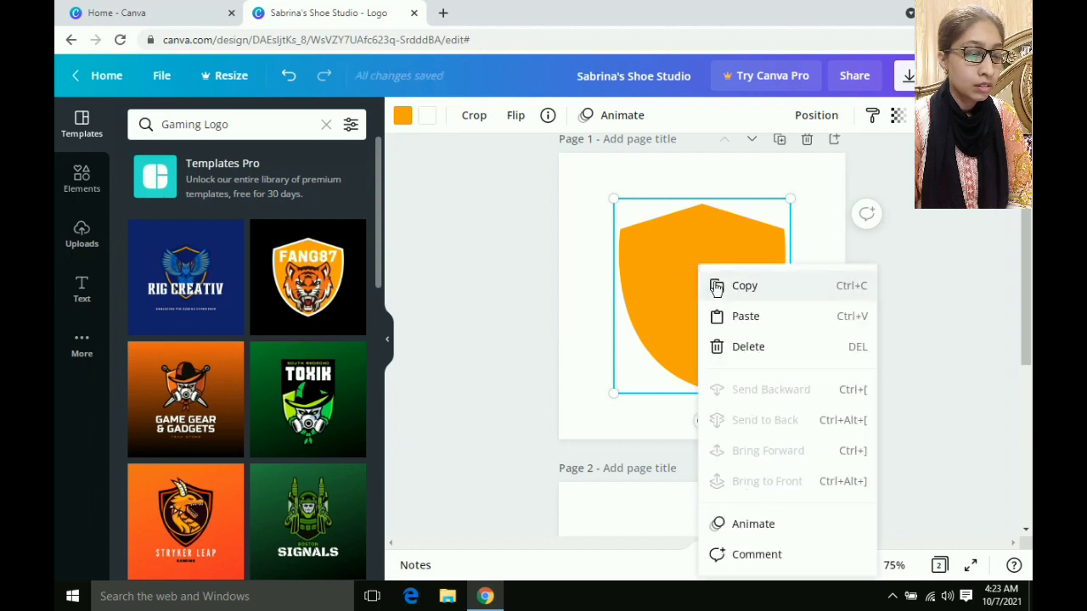
pyautogui.click(745, 232)
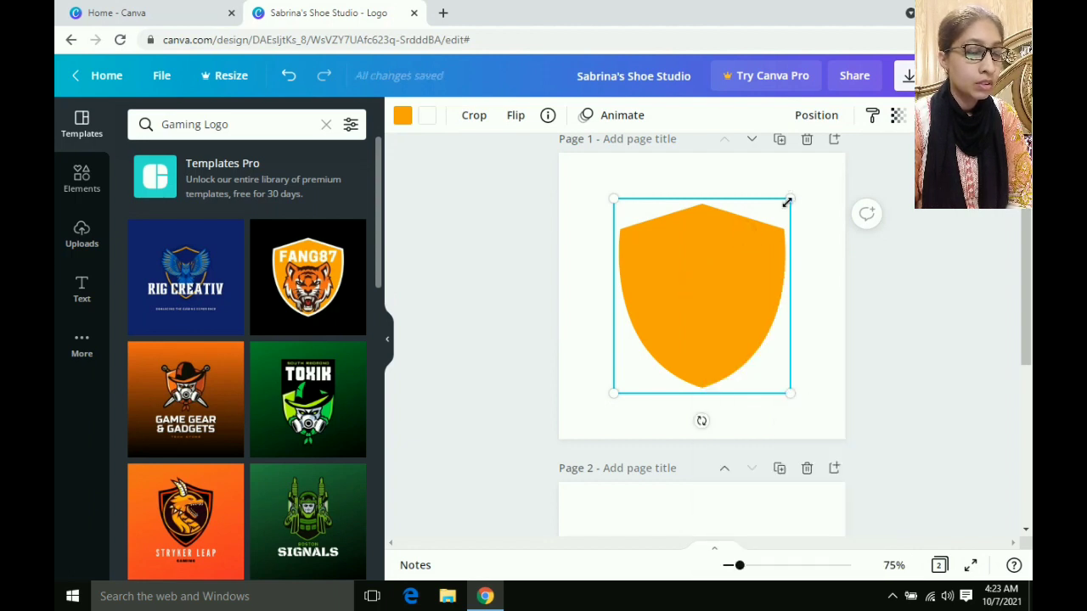
pyautogui.moveTo(778, 214); pyautogui.dragTo(685, 335)
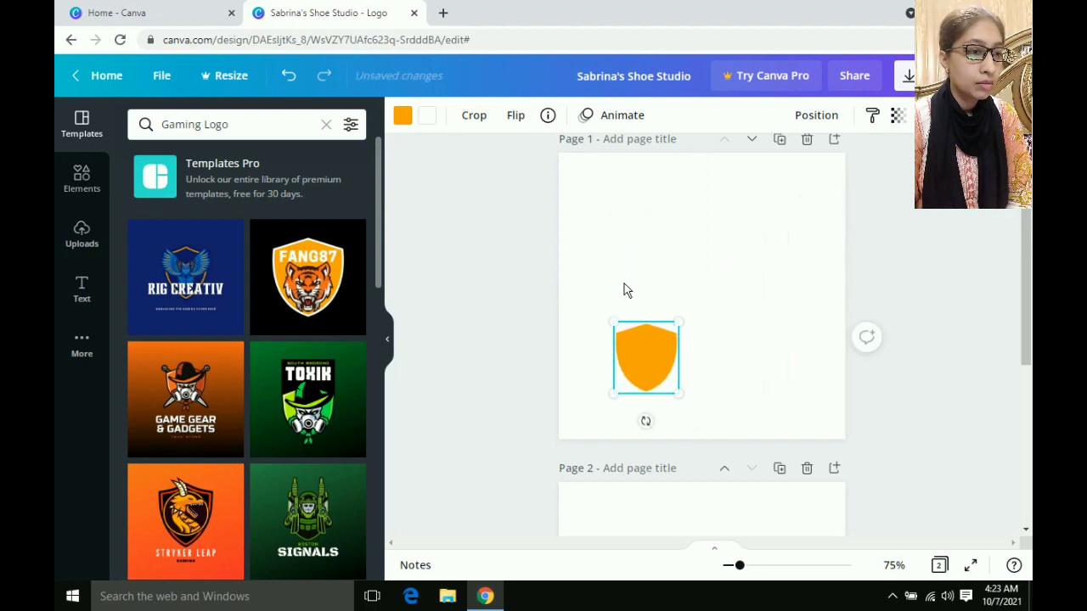
# Step: Undo the shield resizing, the deletions and the tiger template on page 1, back to the flexed-arm gym logo
pyautogui.click(287, 78)
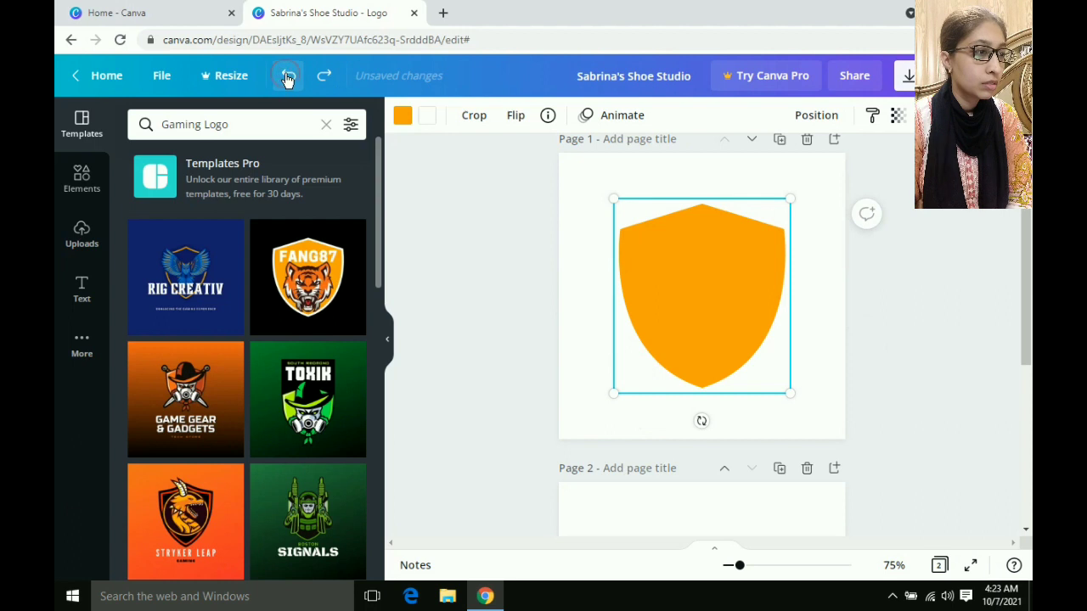
pyautogui.click(287, 78)
pyautogui.click(287, 78)
pyautogui.click(287, 78)
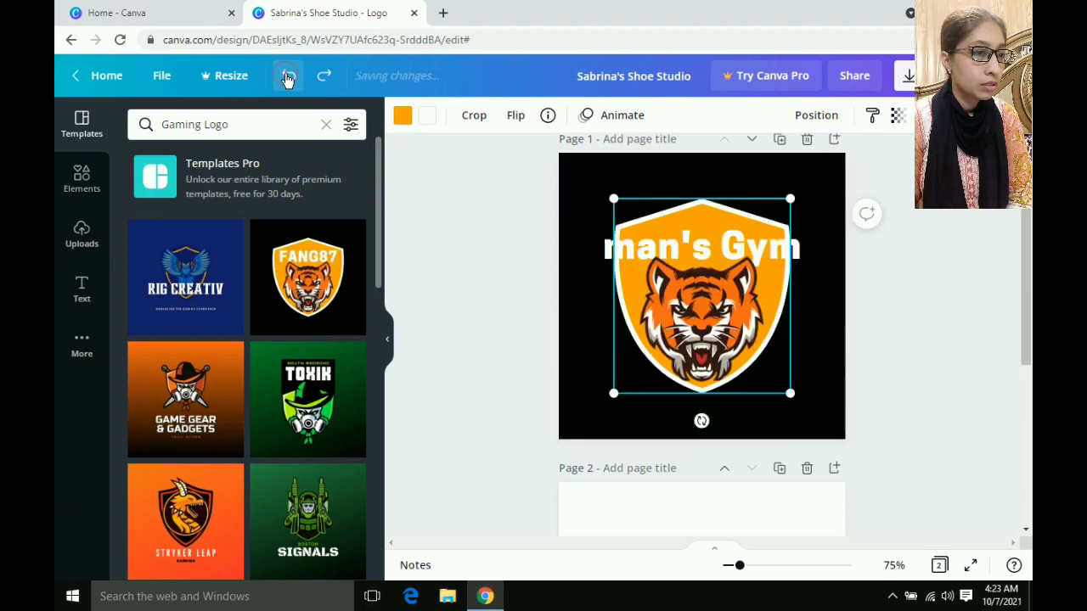
pyautogui.click(287, 78)
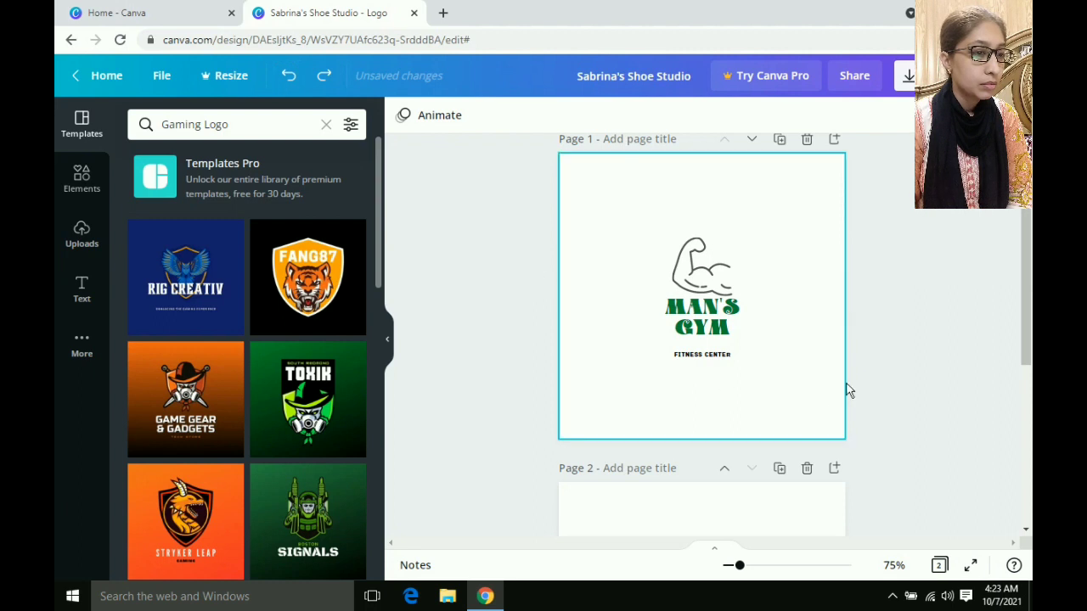
# Step: Apply the FANG87 tiger template to the empty page 2 and delete its tiger head and FANG87 title
pyautogui.scroll(-4, 861, 382)
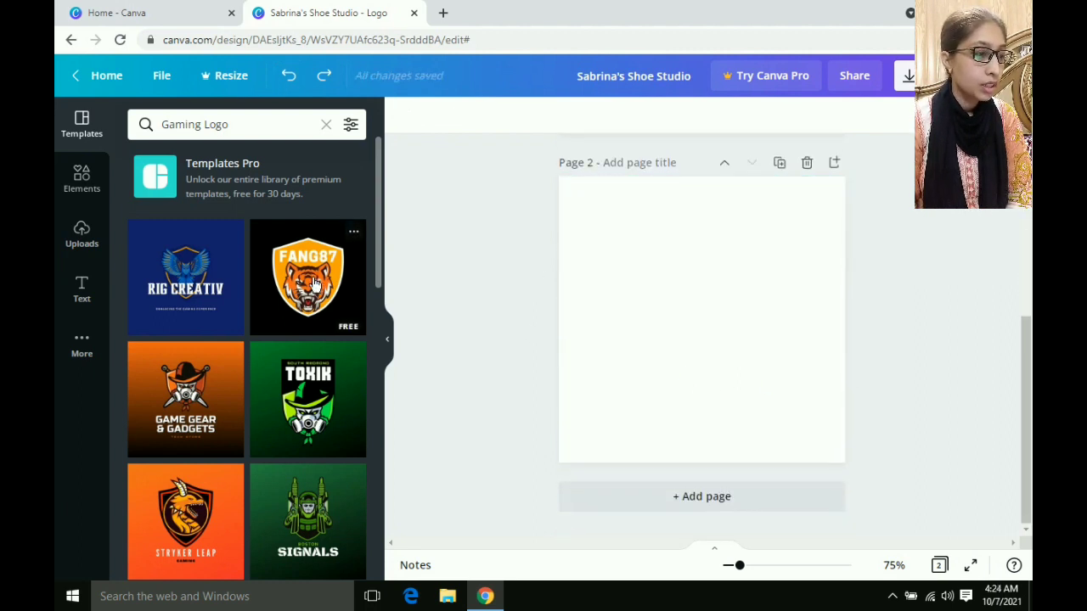
pyautogui.moveTo(314, 282); pyautogui.dragTo(655, 280)
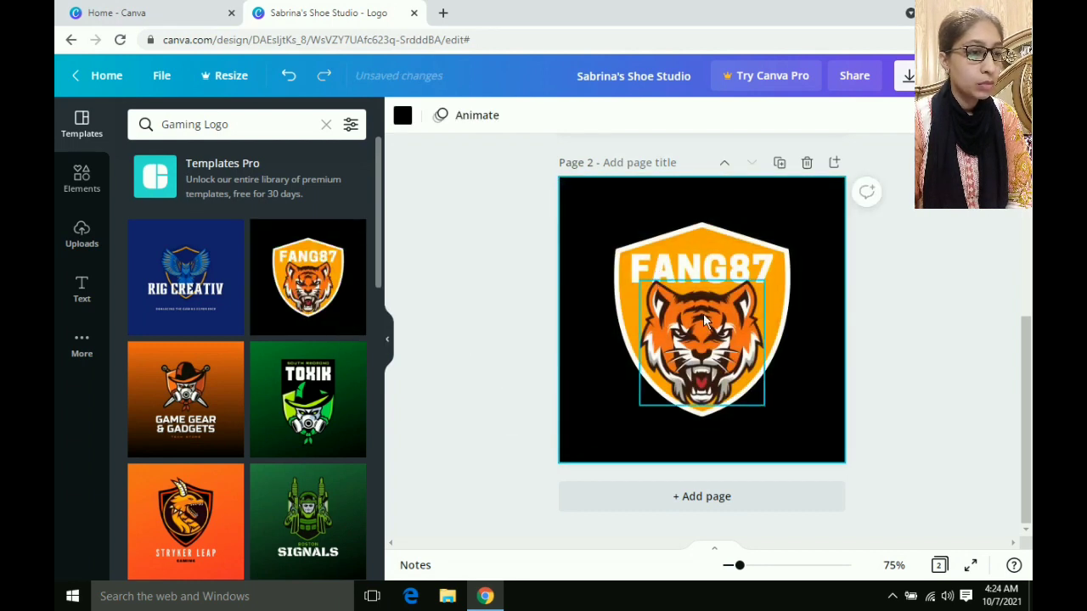
pyautogui.rightClick(703, 321)
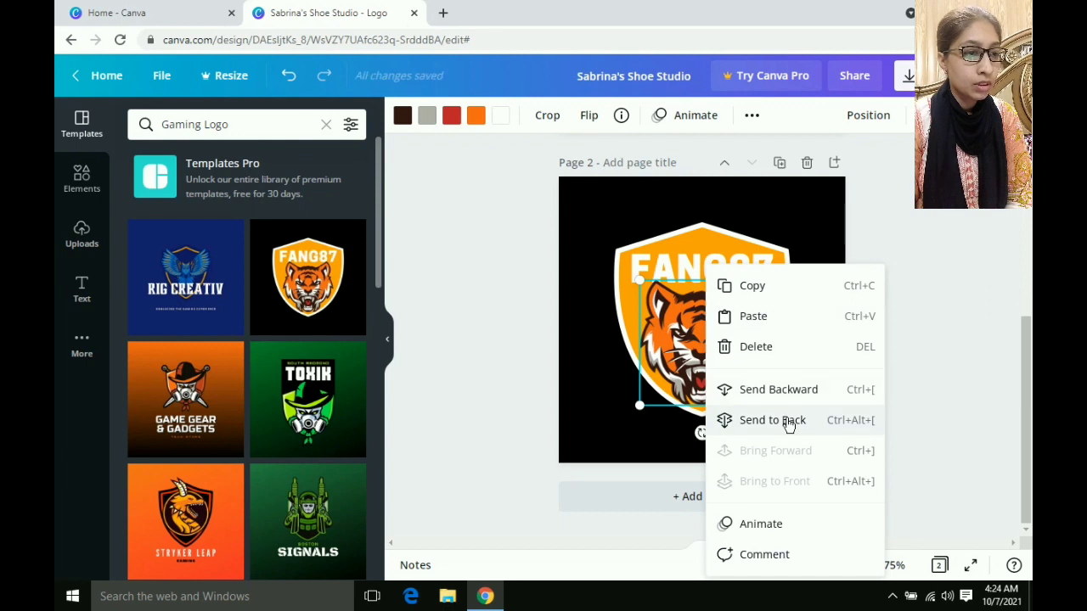
pyautogui.click(769, 348)
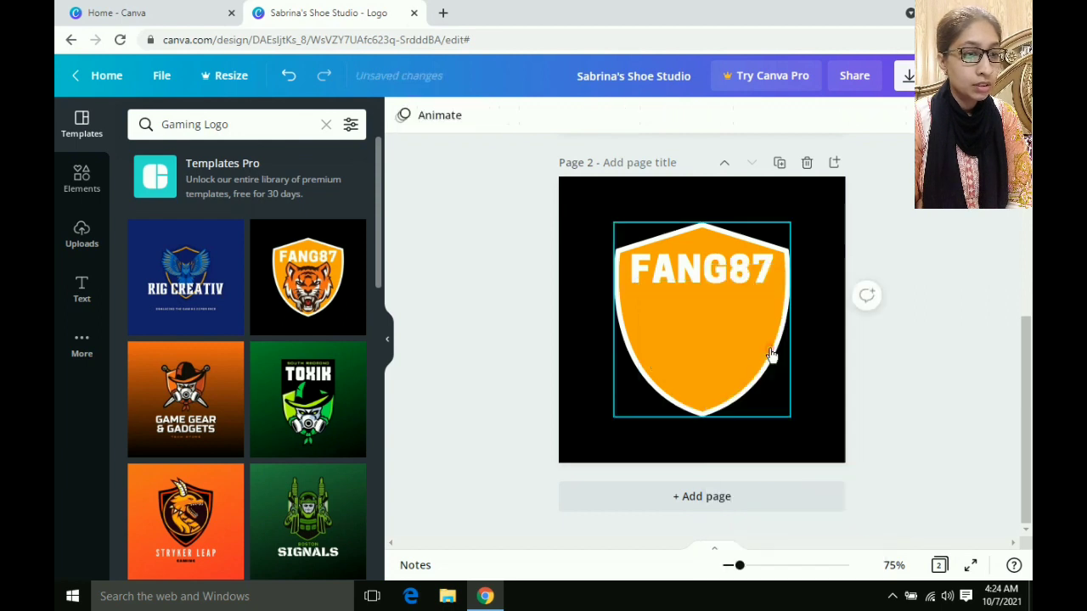
pyautogui.rightClick(715, 260)
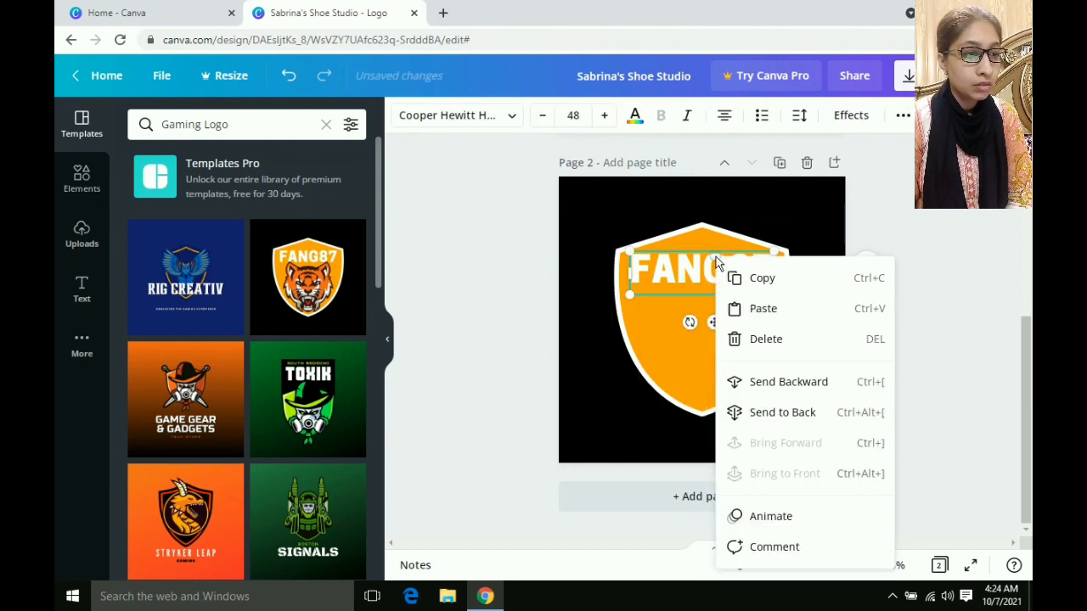
pyautogui.click(750, 348)
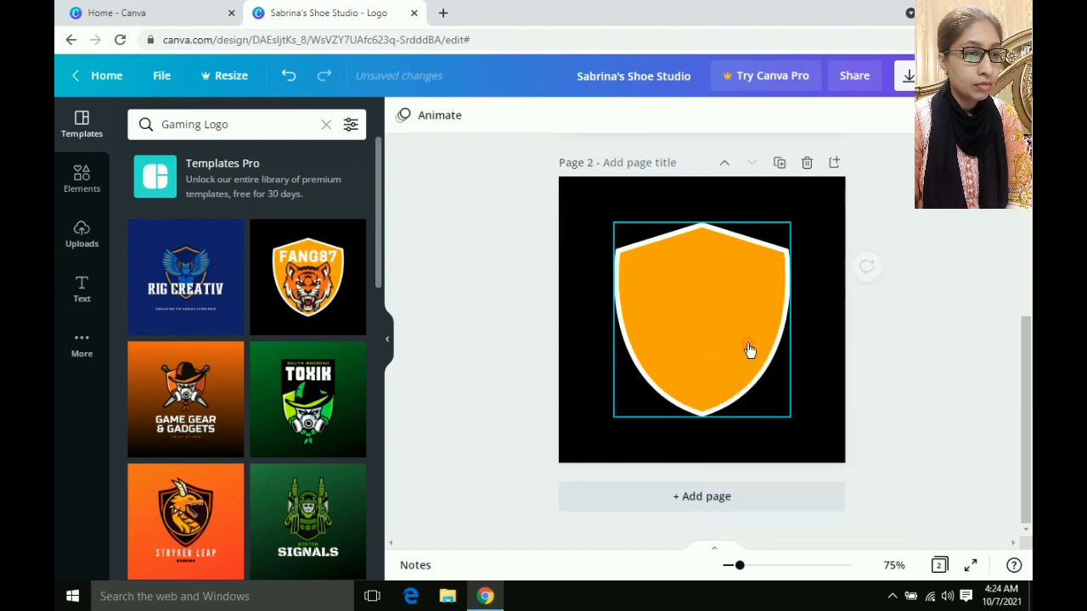
# Step: Delete page 2's black background and move the orange shield onto the gym logo on page 1
pyautogui.rightClick(824, 343)
pyautogui.click(853, 428)
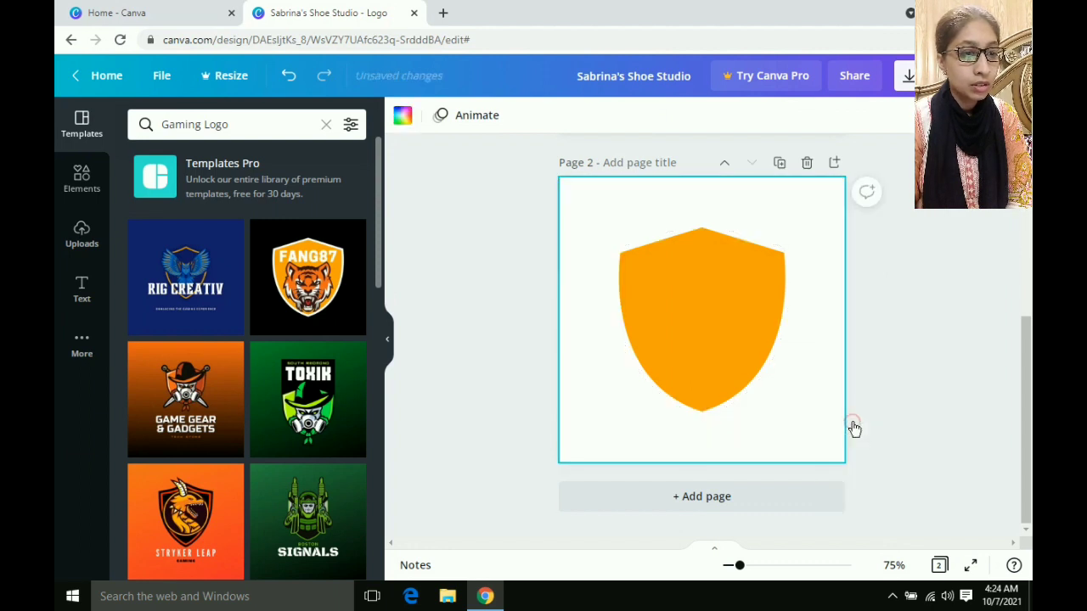
pyautogui.click(725, 348)
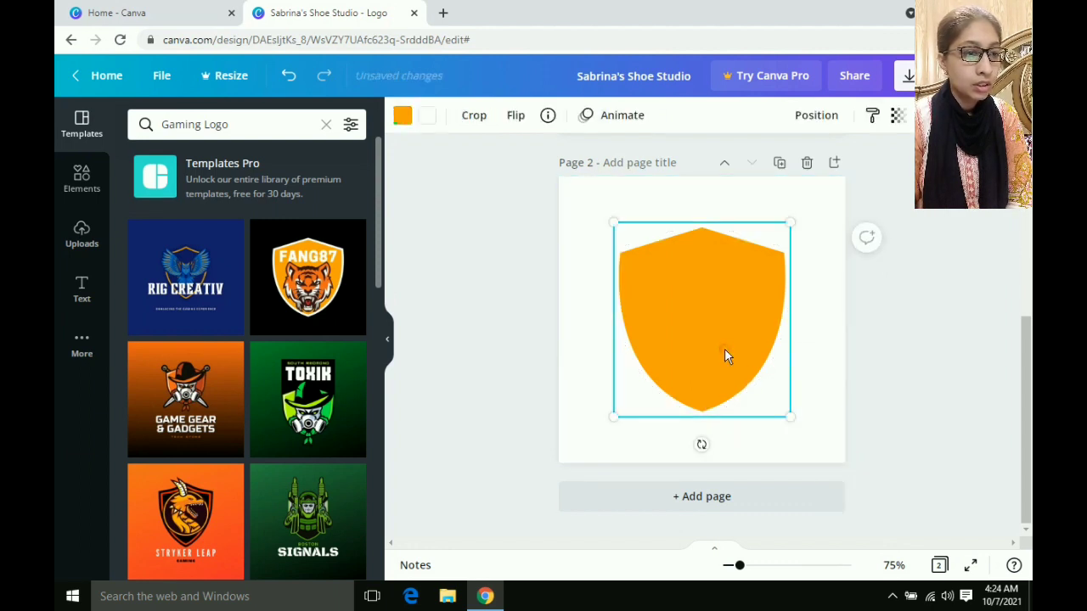
pyautogui.moveTo(724, 348); pyautogui.dragTo(740, 217)
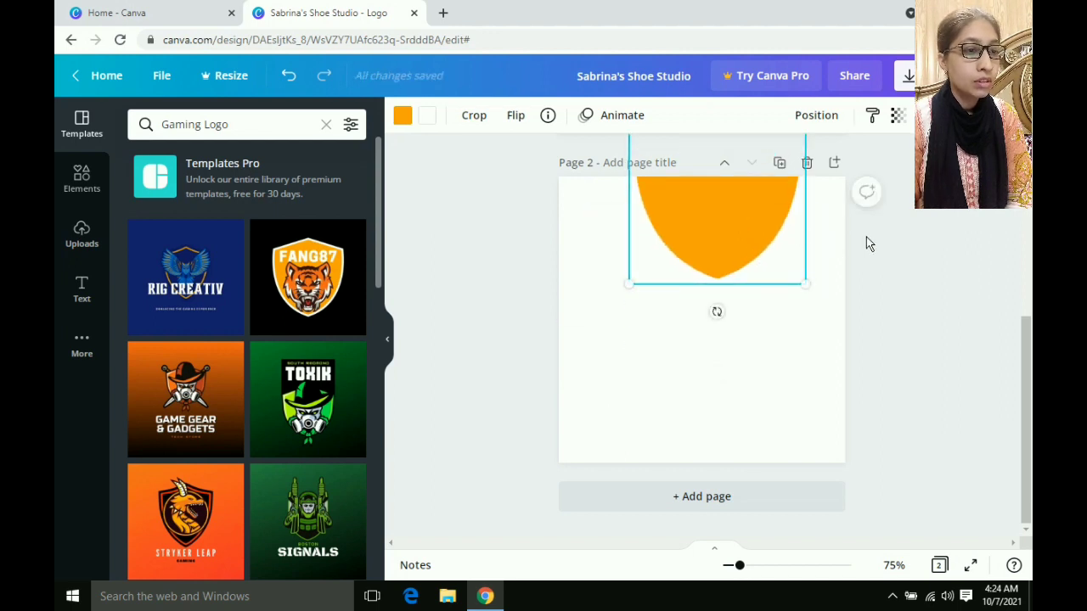
pyautogui.scroll(4, 869, 244)
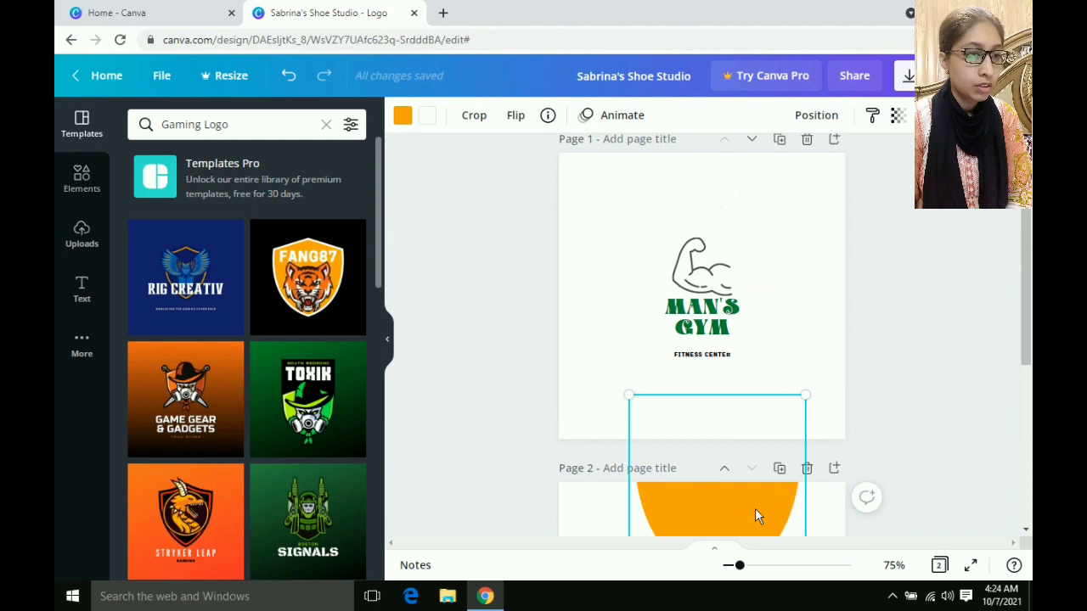
pyautogui.moveTo(754, 508); pyautogui.dragTo(792, 356)
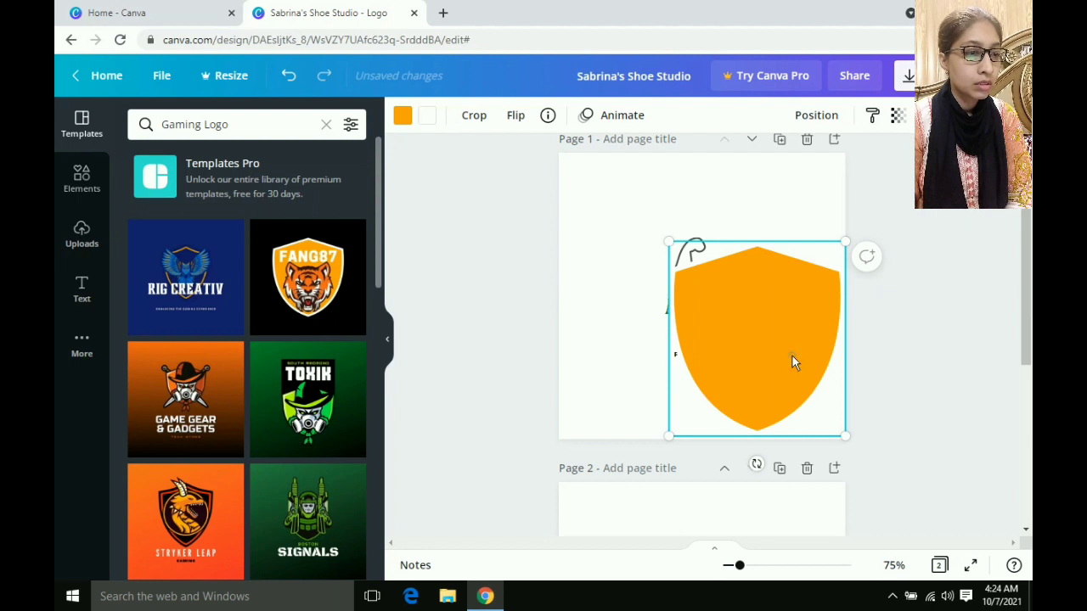
# Step: Send the orange shield behind the arm and the gym text, and centre it around the logo on page 1
pyautogui.rightClick(792, 358)
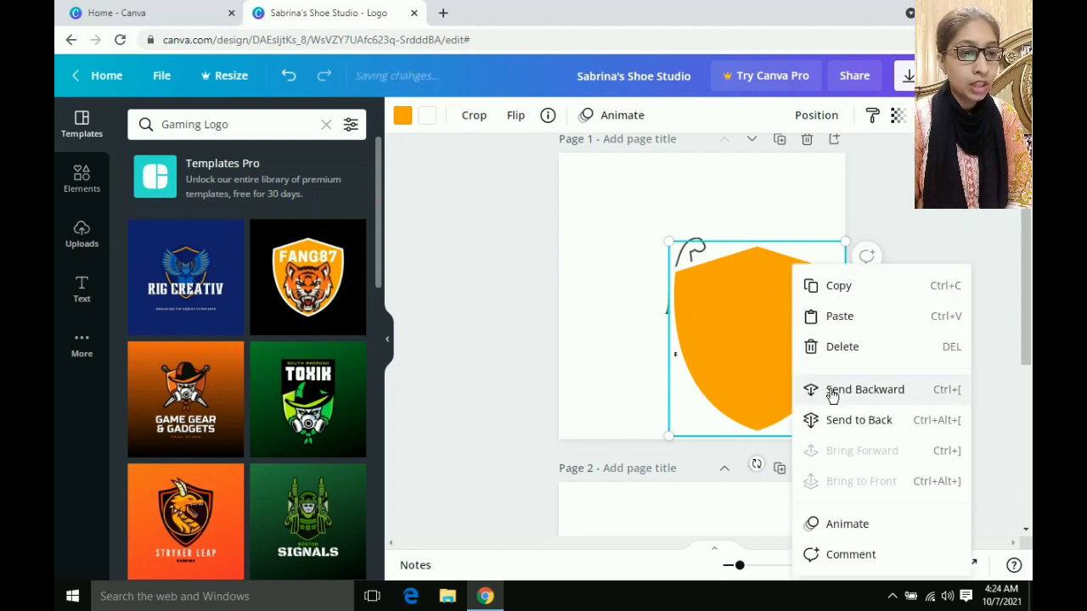
pyautogui.click(831, 391)
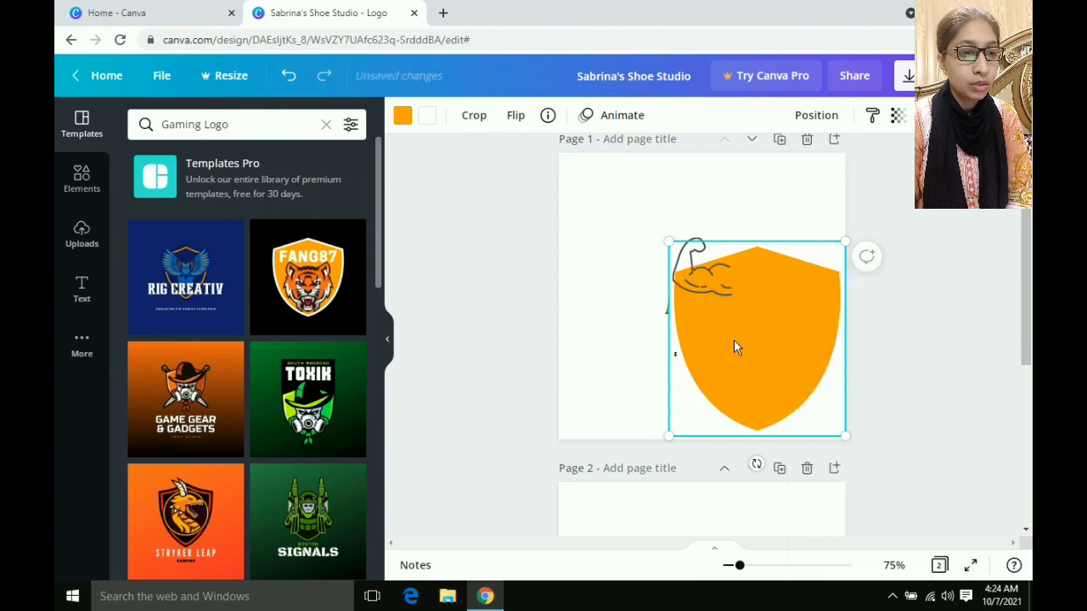
pyautogui.moveTo(734, 342); pyautogui.dragTo(680, 307)
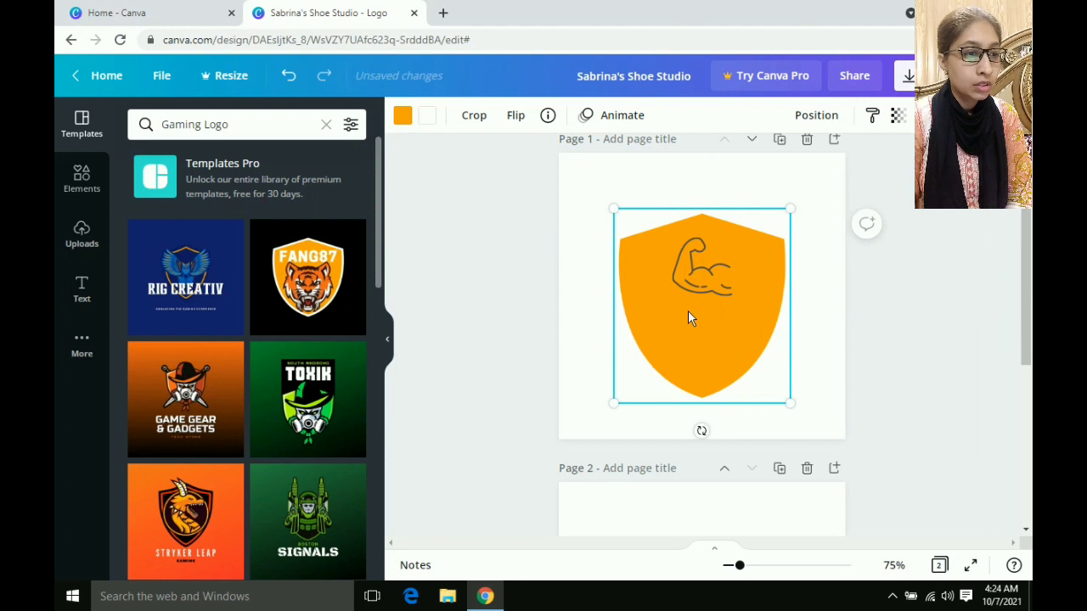
pyautogui.moveTo(689, 313); pyautogui.dragTo(692, 314)
pyautogui.rightClick(706, 340)
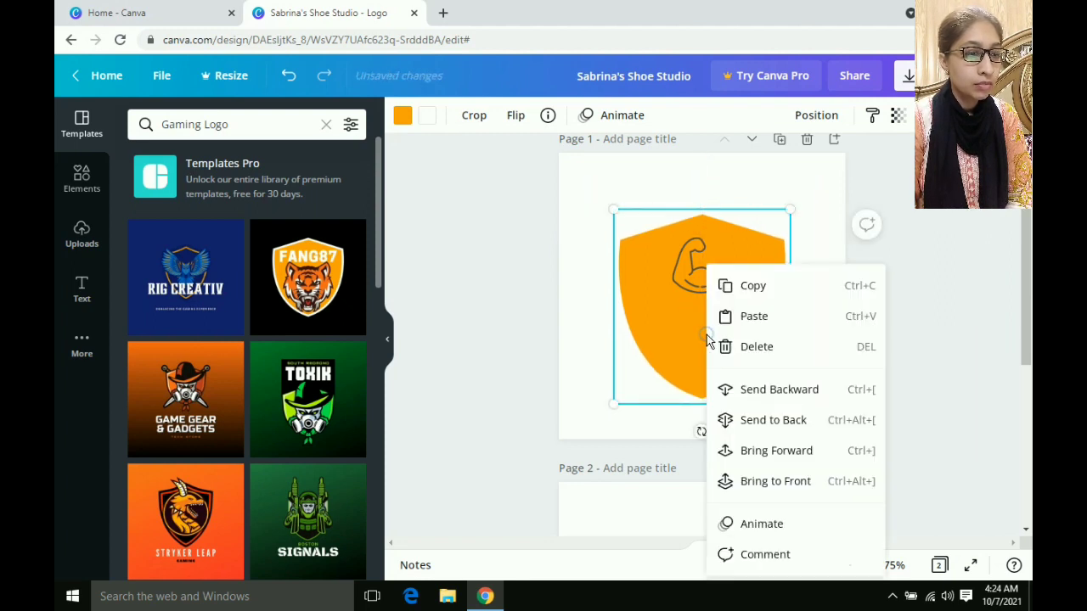
pyautogui.click(759, 390)
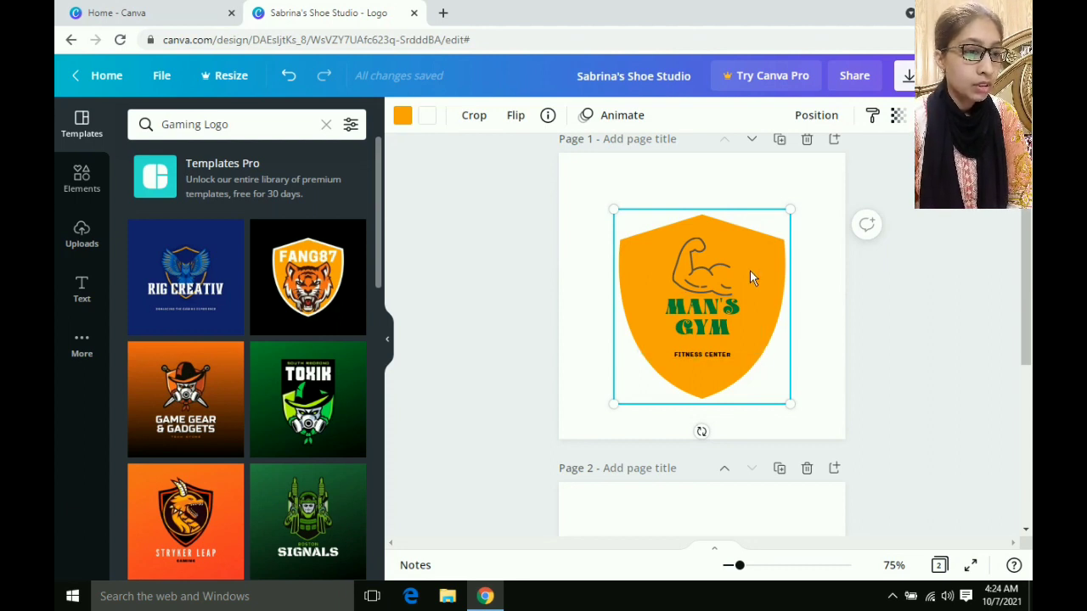
# Step: Try purple, coral, turquoise, green, lime, yellow, light orange, blue and black fills on the shield, ending with white
pyautogui.click(403, 117)
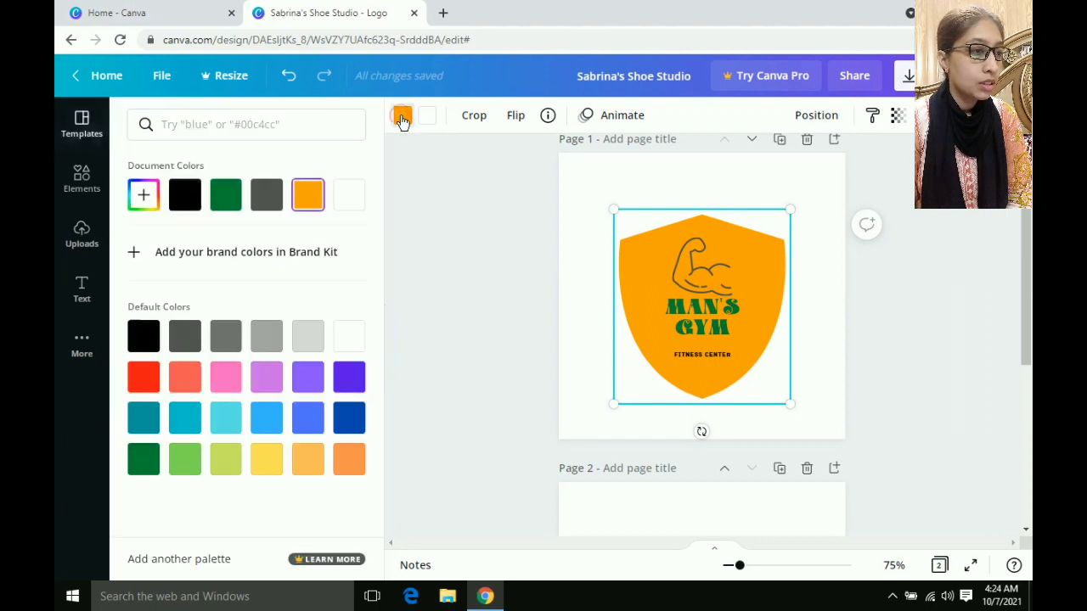
pyautogui.click(309, 378)
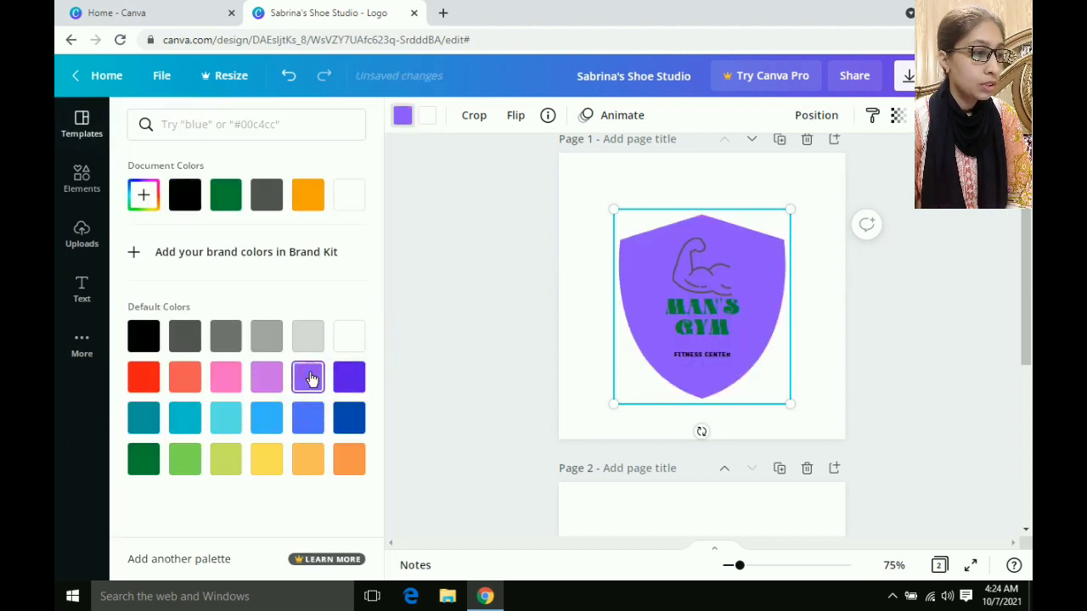
pyautogui.click(267, 382)
pyautogui.click(185, 383)
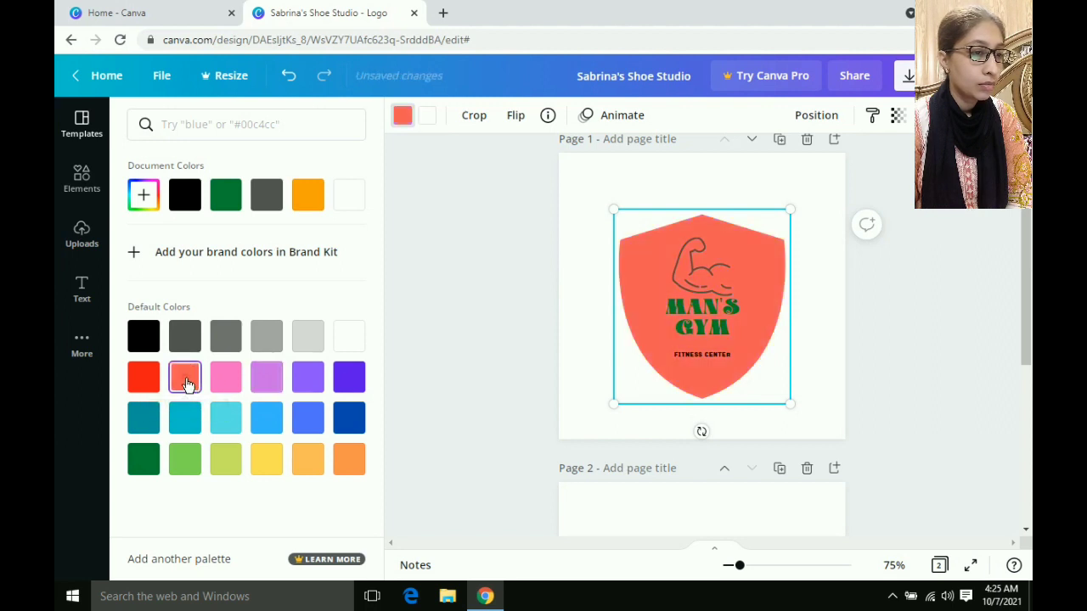
pyautogui.click(185, 426)
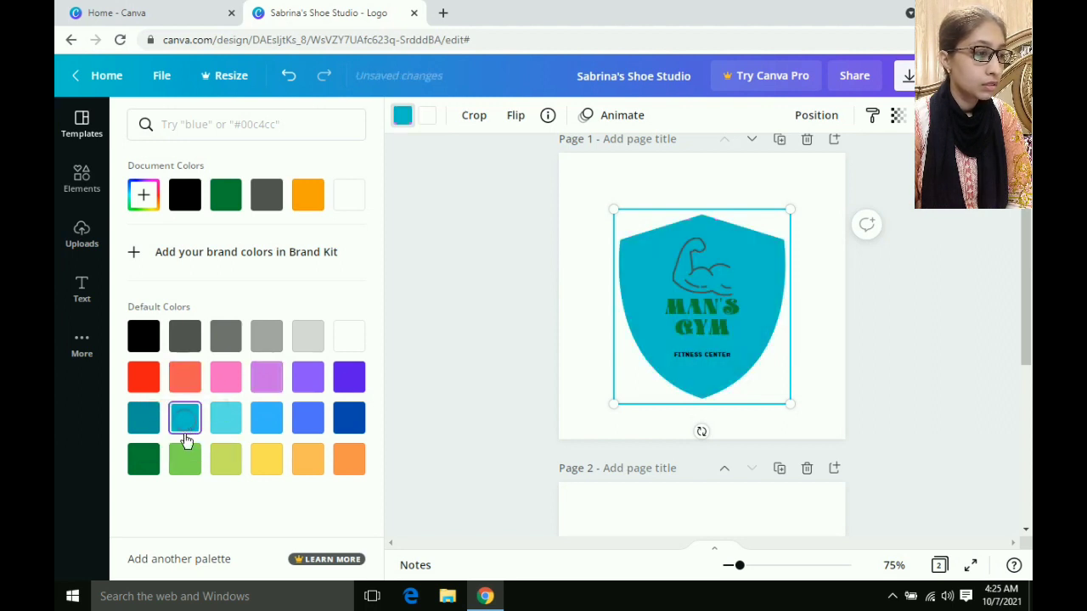
pyautogui.click(187, 455)
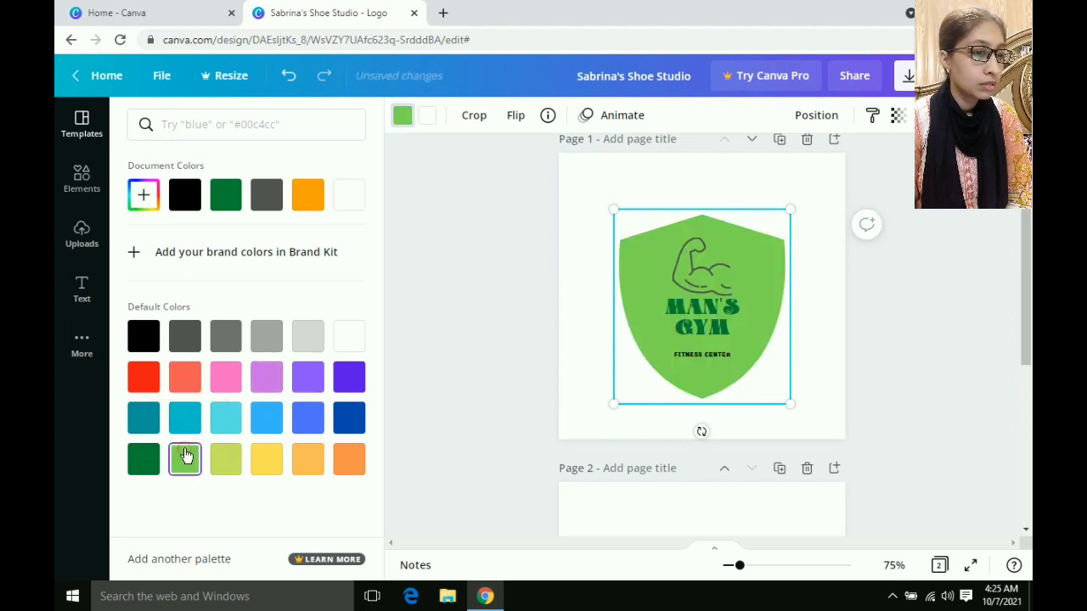
pyautogui.click(227, 463)
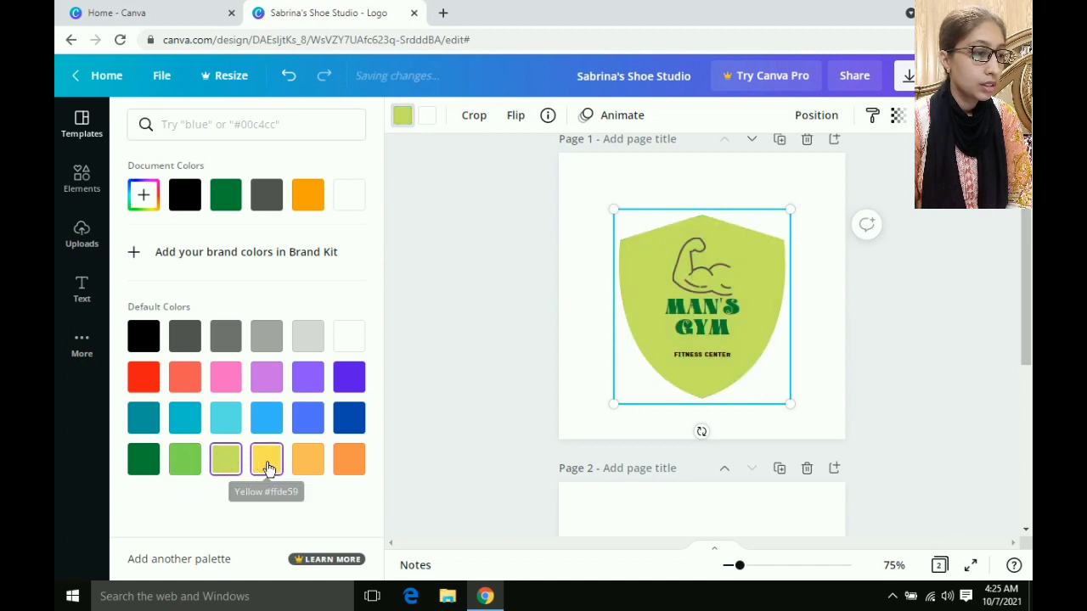
pyautogui.click(267, 467)
pyautogui.click(310, 467)
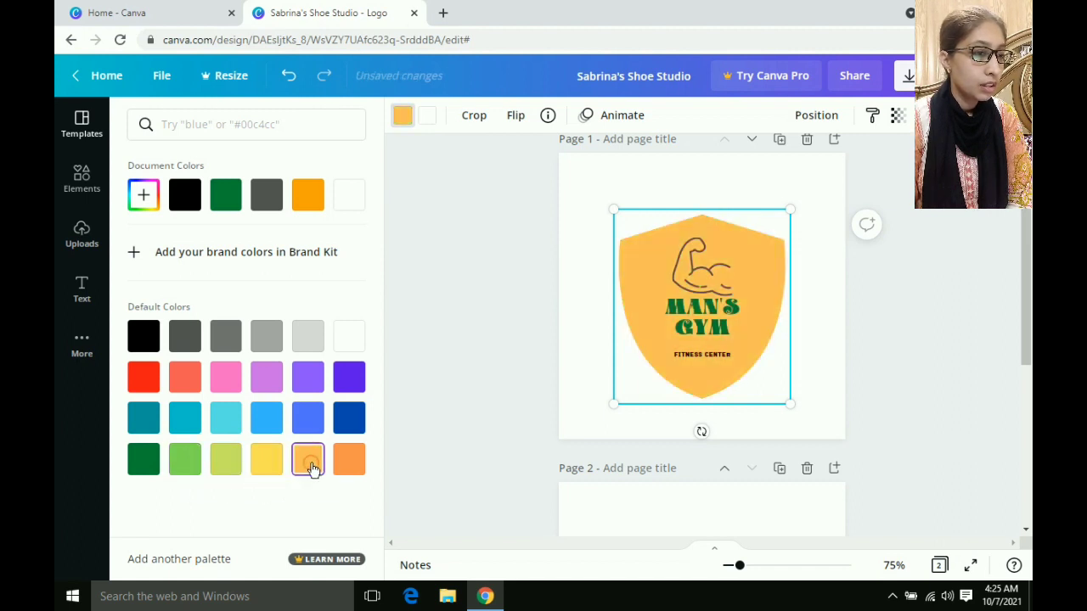
pyautogui.click(306, 419)
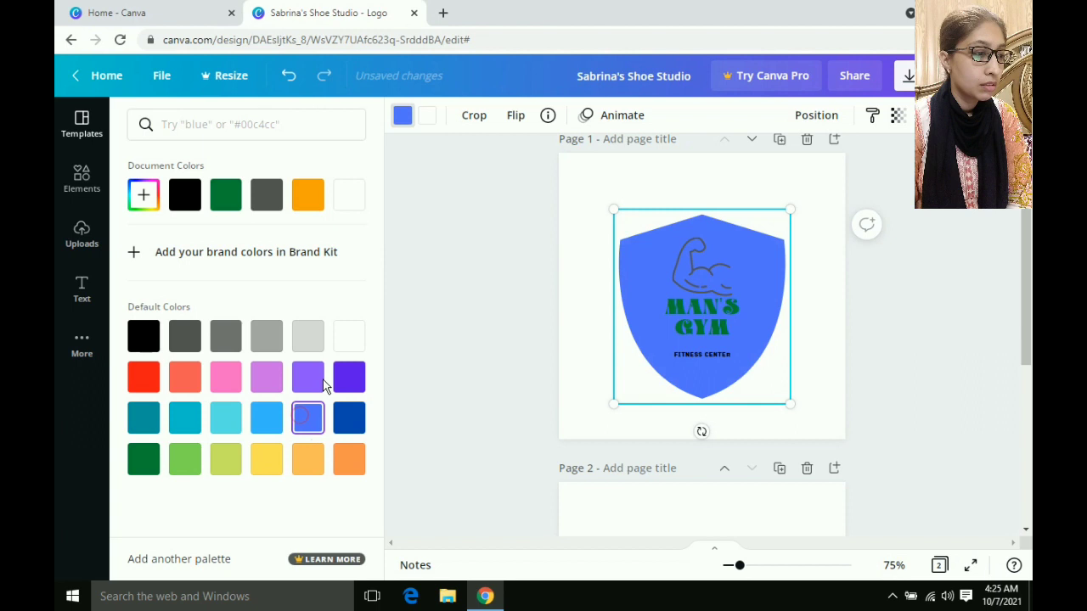
pyautogui.click(354, 339)
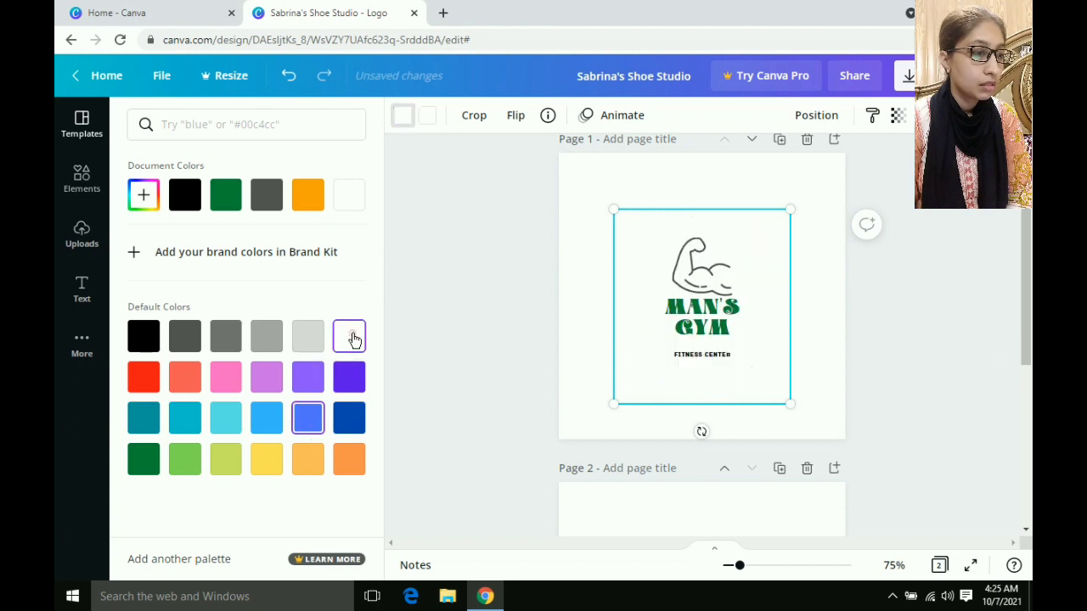
pyautogui.click(147, 340)
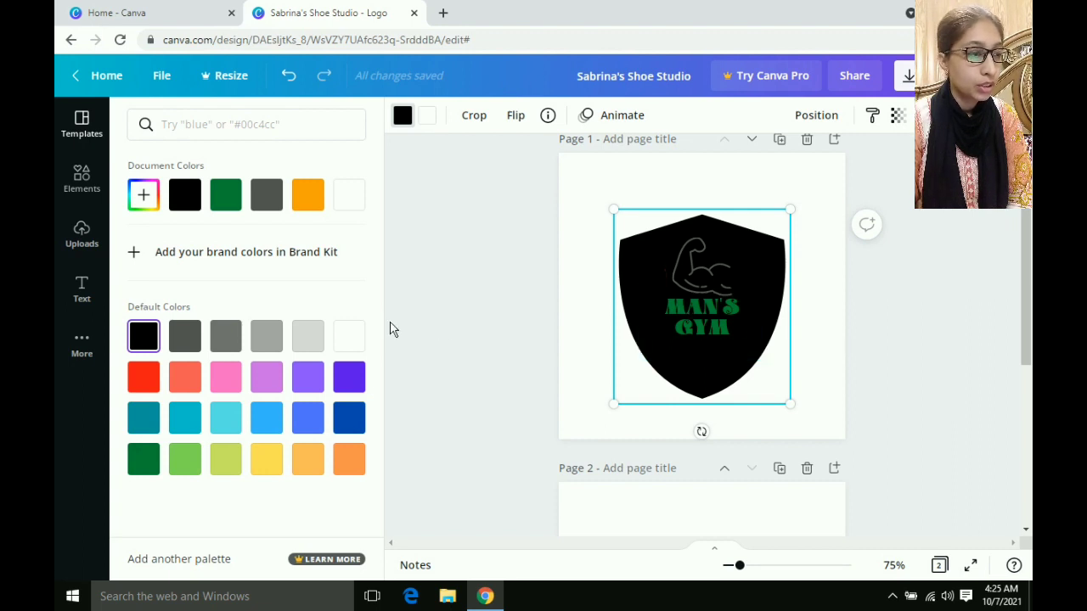
pyautogui.click(348, 338)
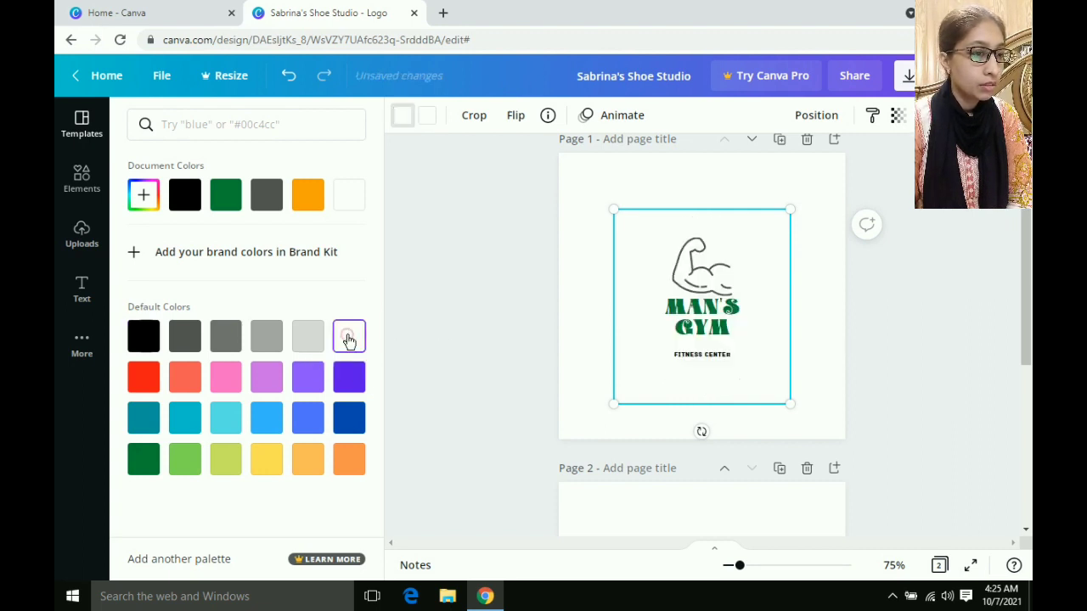
# Step: Colour the FITNESS CENTER text white and fill the shield behind it with black
pyautogui.click(701, 359)
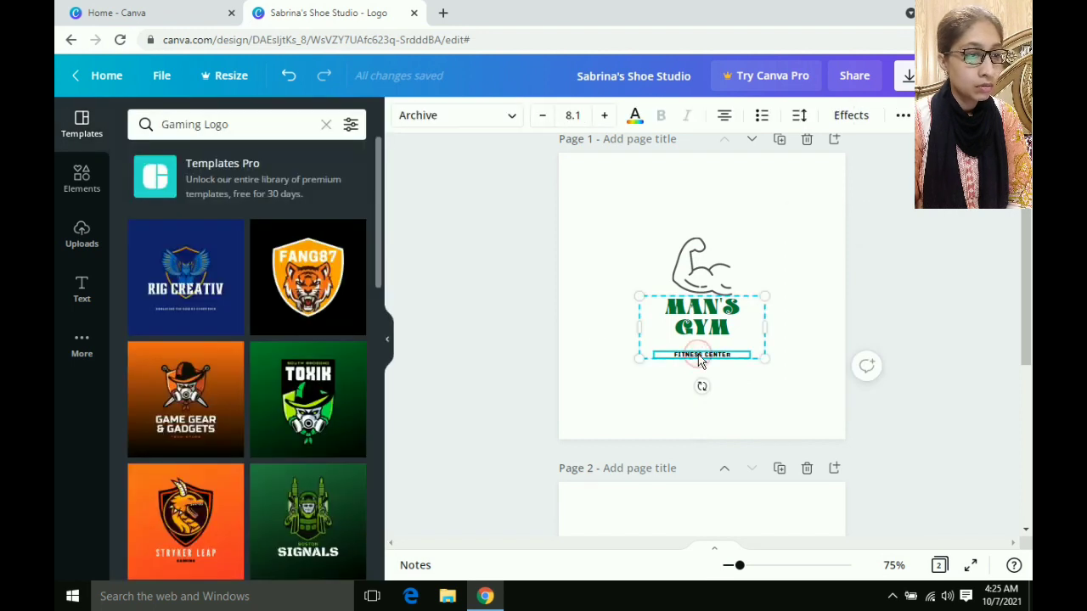
pyautogui.click(635, 116)
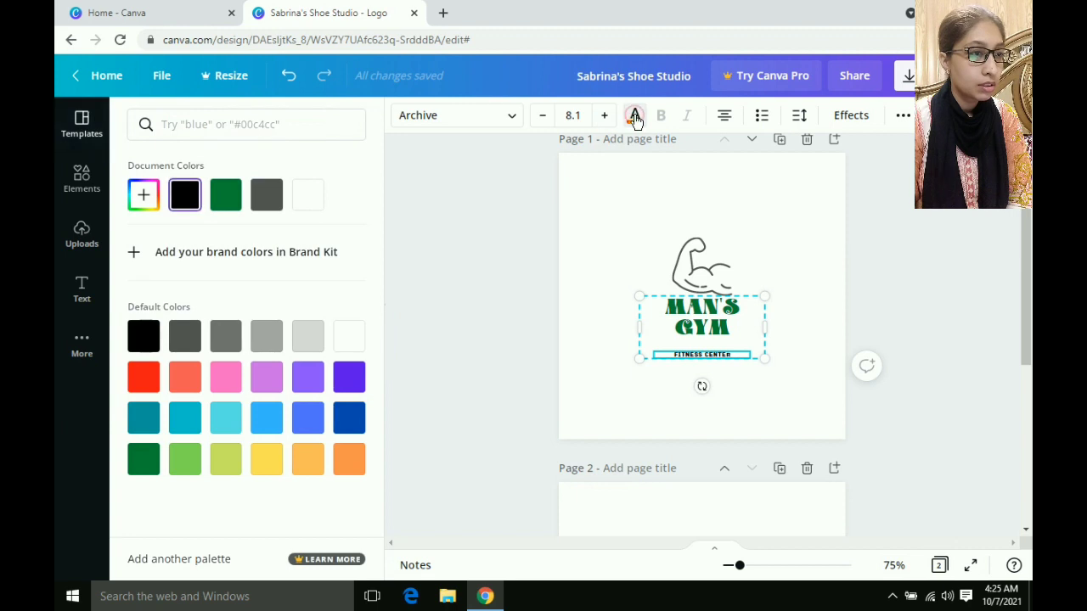
pyautogui.click(348, 338)
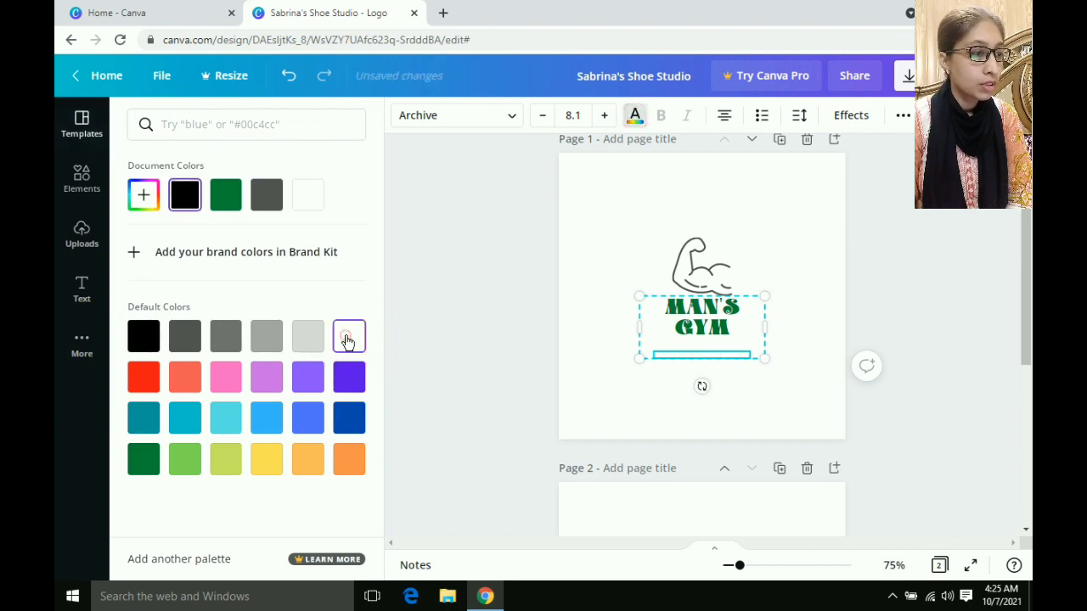
pyautogui.click(651, 269)
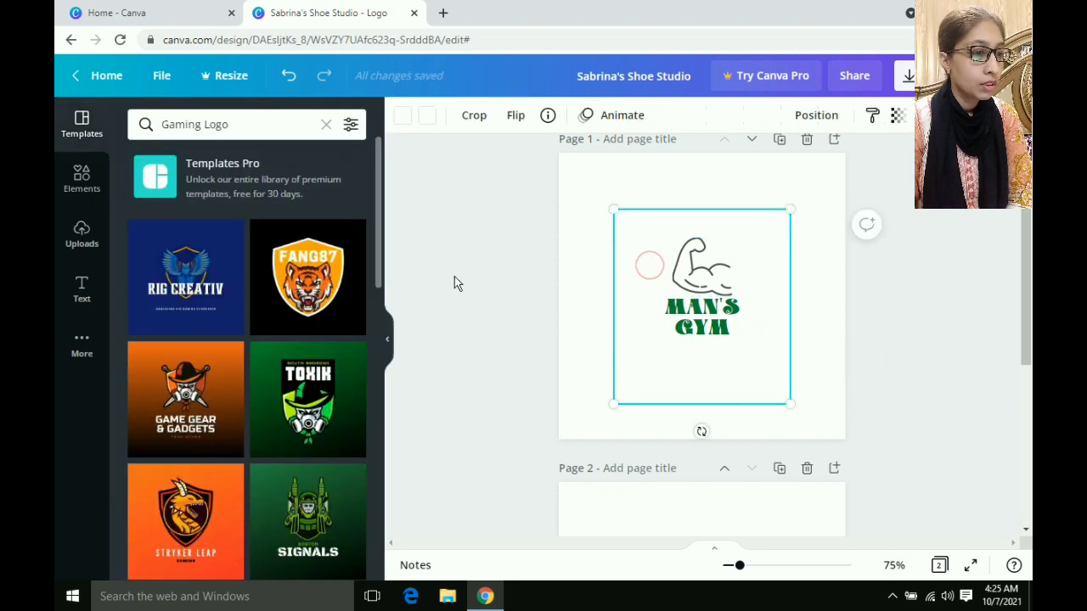
pyautogui.click(400, 121)
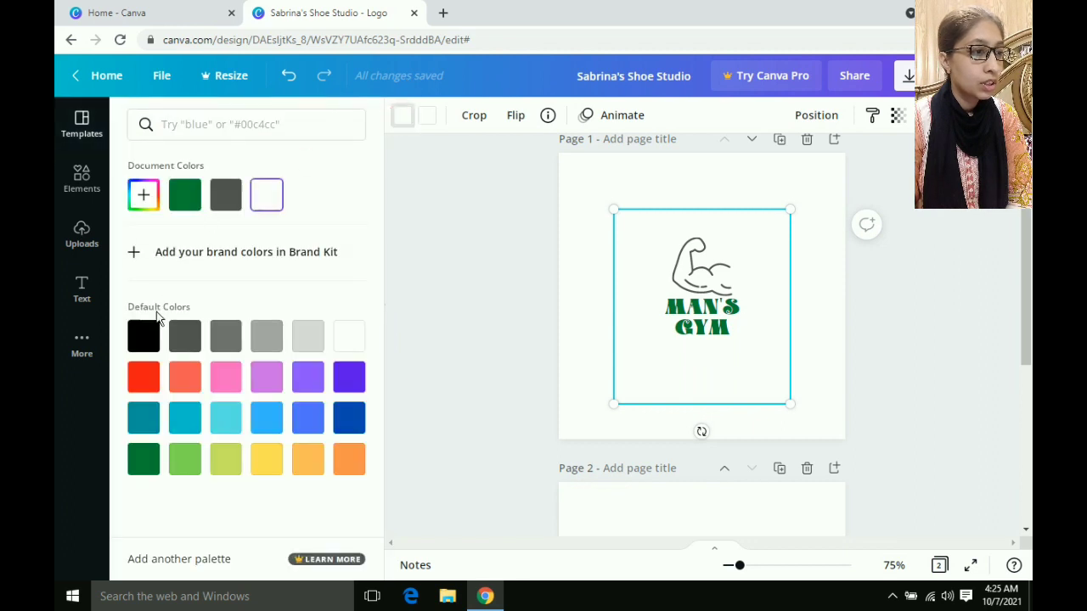
pyautogui.click(144, 338)
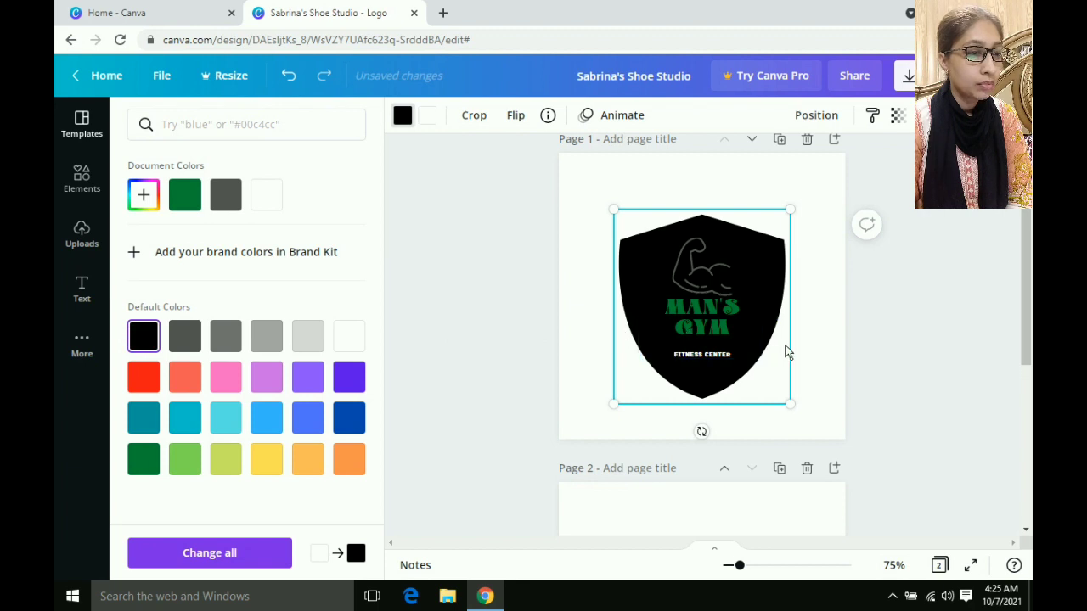
pyautogui.click(856, 313)
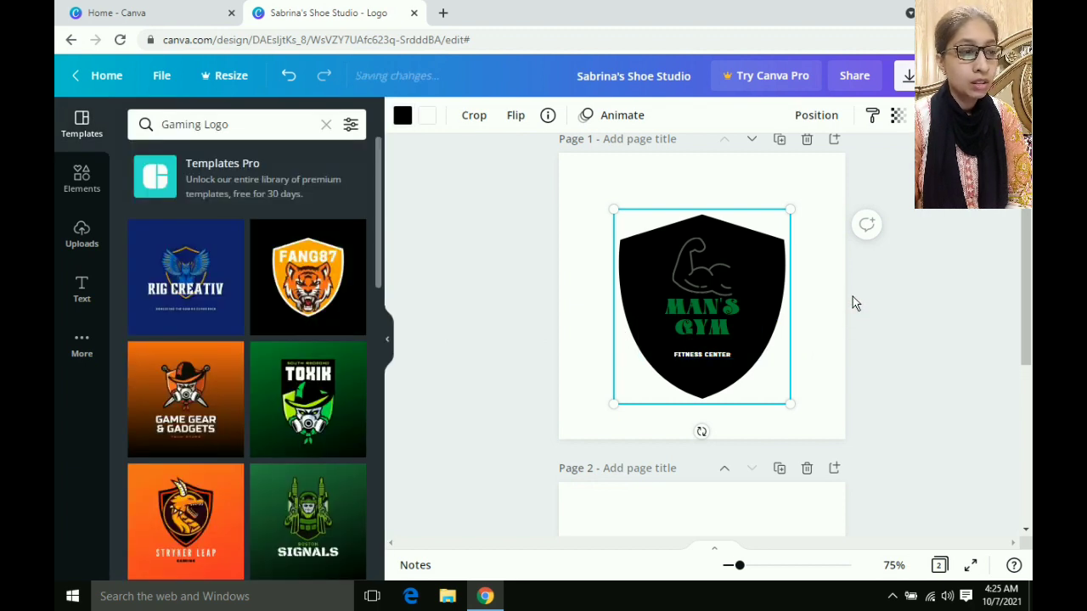
pyautogui.click(852, 297)
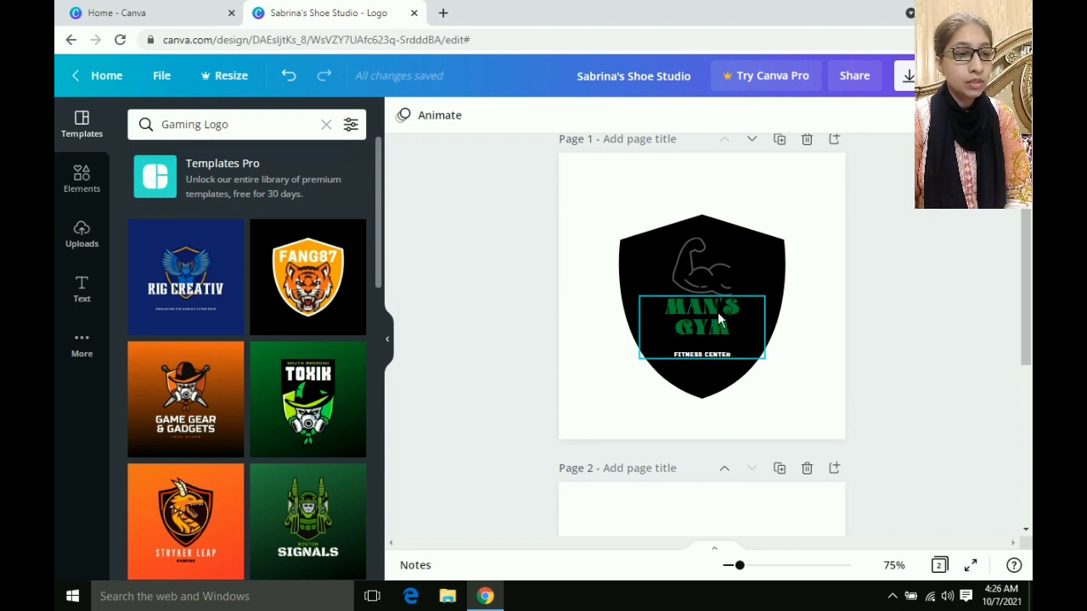
# Step: Delete the black shield behind the gym logo on page 1
pyautogui.rightClick(754, 258)
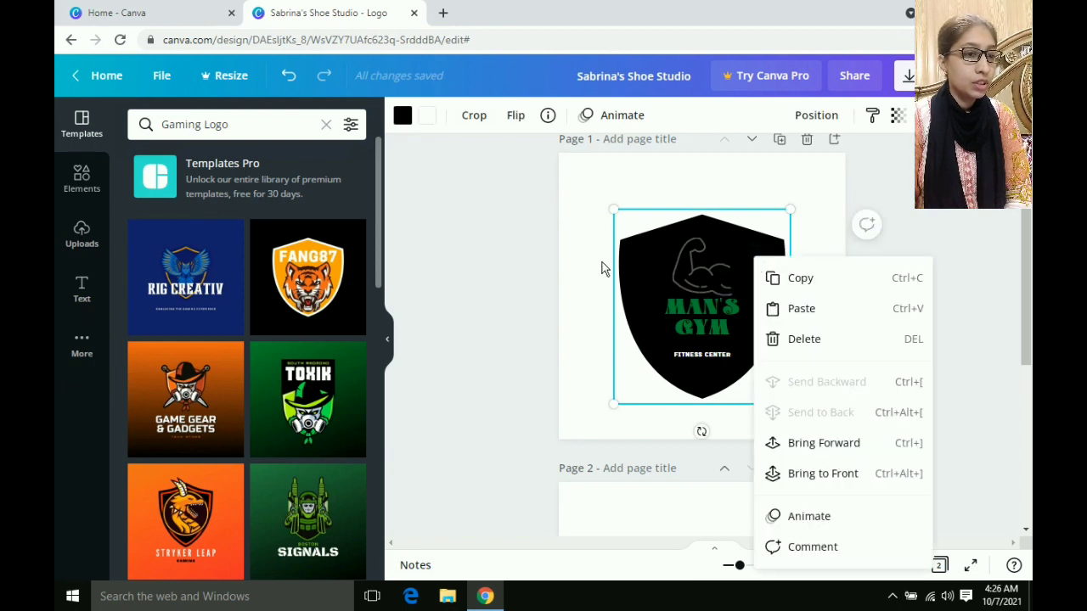
pyautogui.click(552, 268)
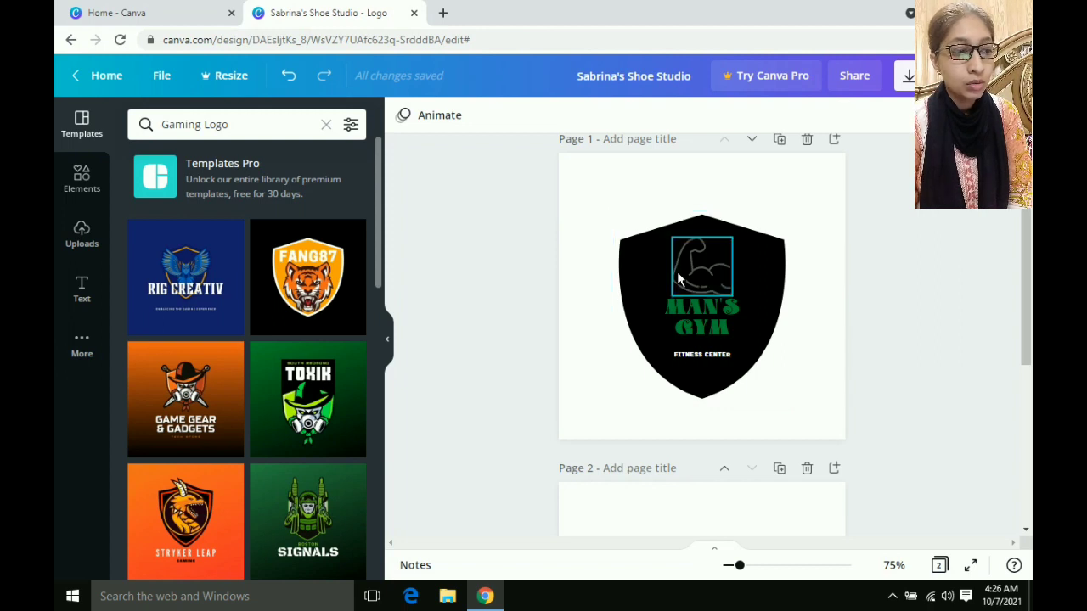
pyautogui.rightClick(753, 280)
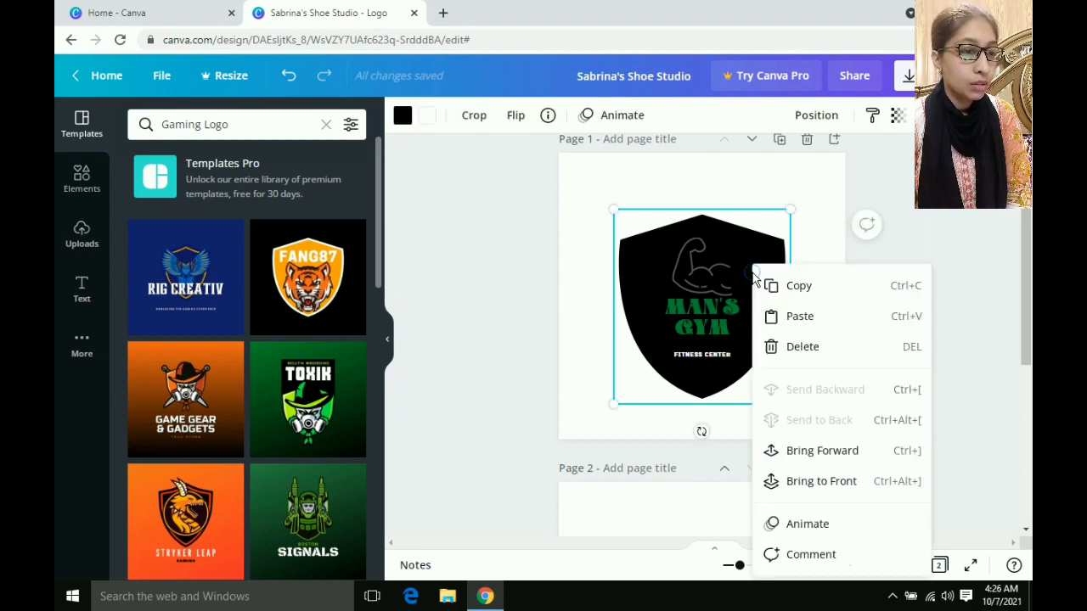
pyautogui.click(788, 348)
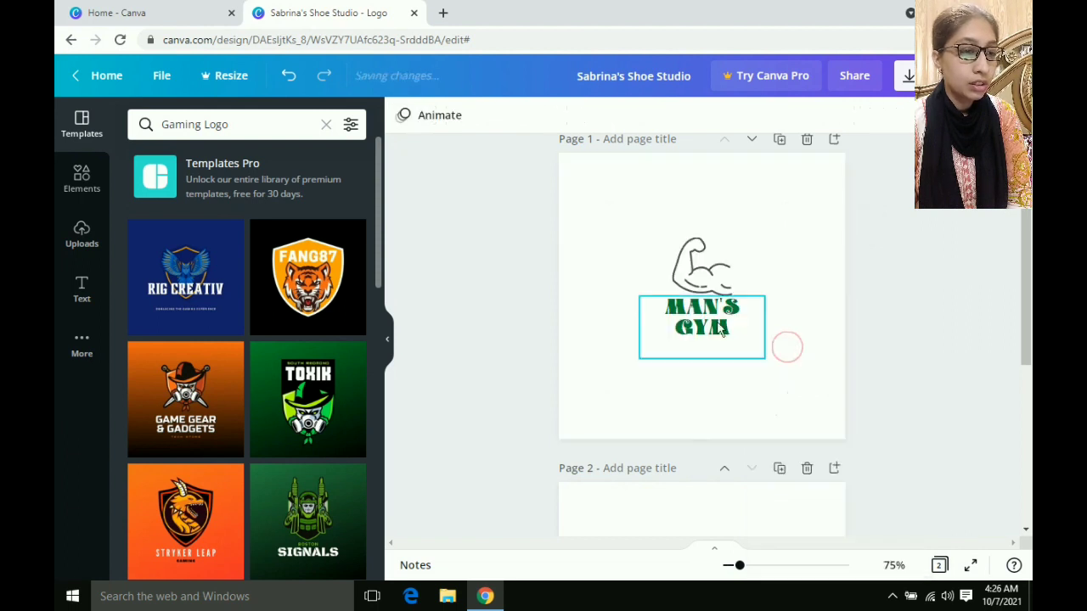
# Step: Try violet on the FITNESS CENTER text under MAN'S GYM on page 1, ending with black
pyautogui.click(706, 358)
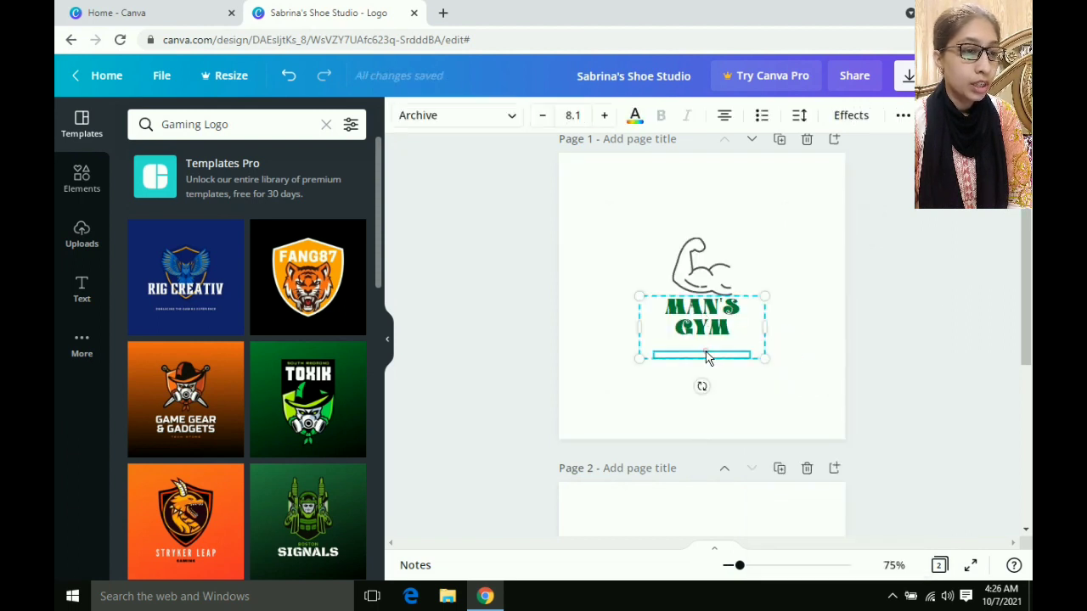
pyautogui.click(636, 119)
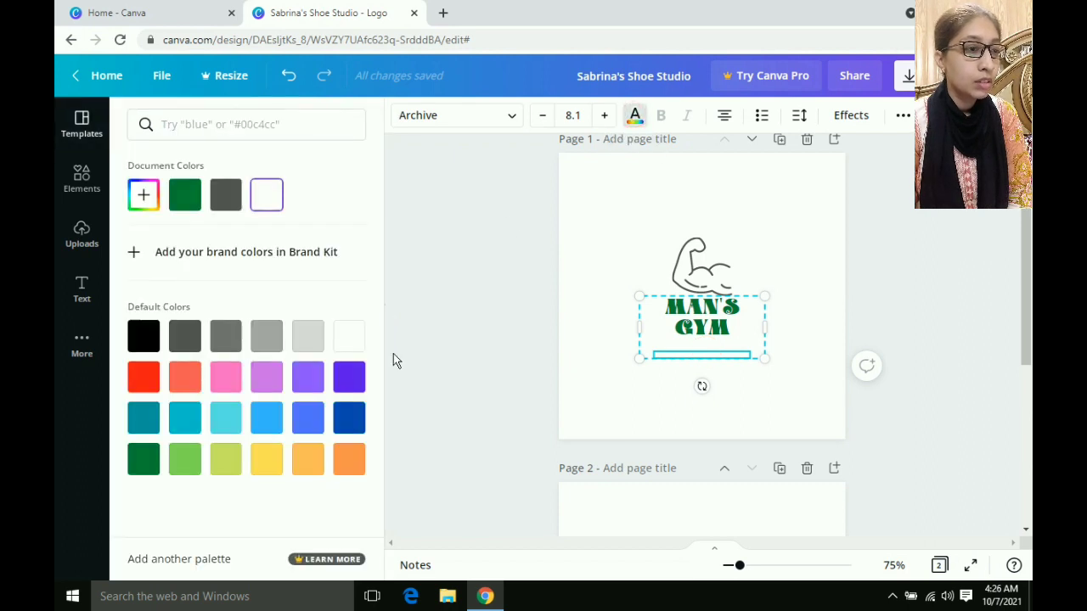
pyautogui.click(346, 383)
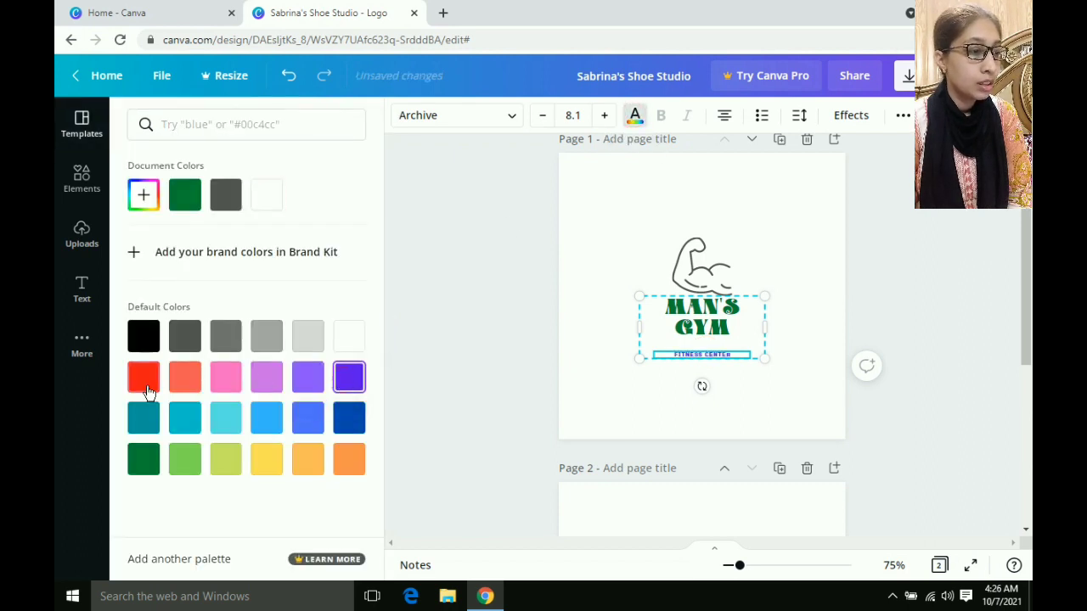
pyautogui.click(144, 339)
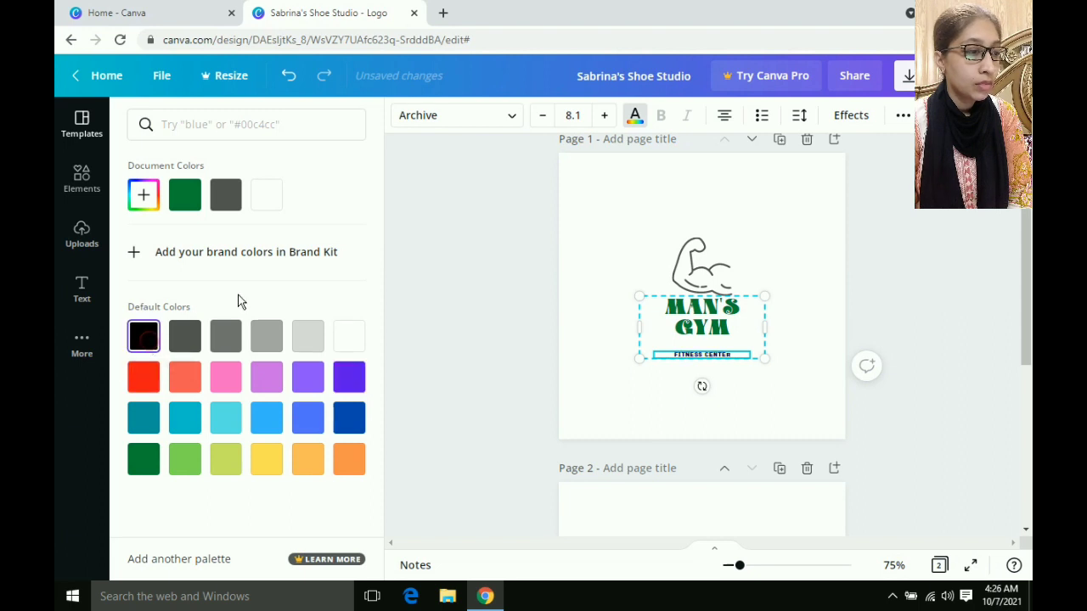
pyautogui.click(448, 267)
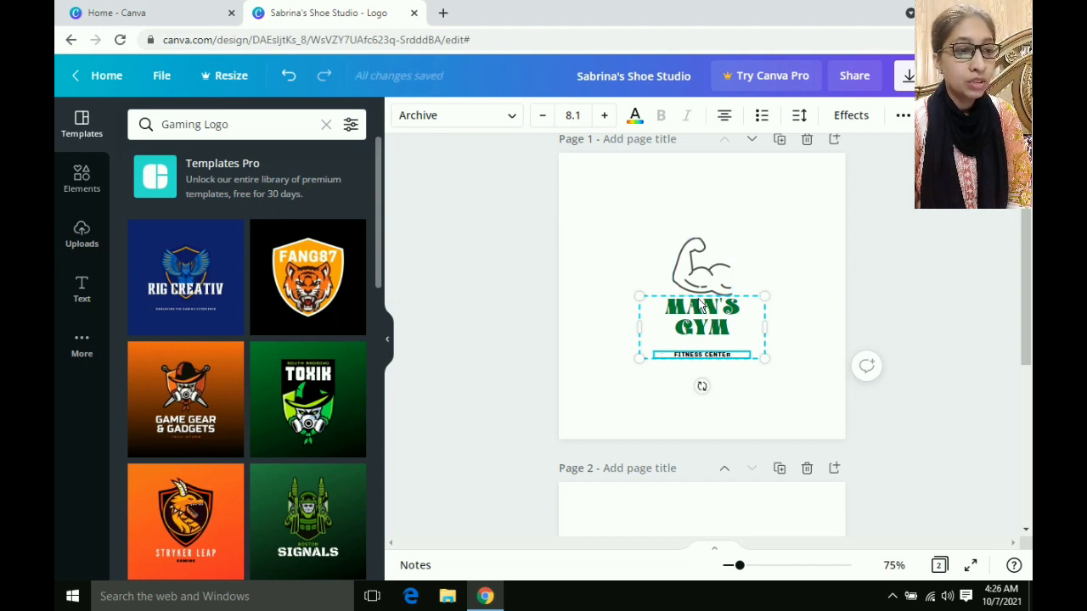
# Step: Browse the recently used elements and search the elements library for "gym"
pyautogui.click(700, 320)
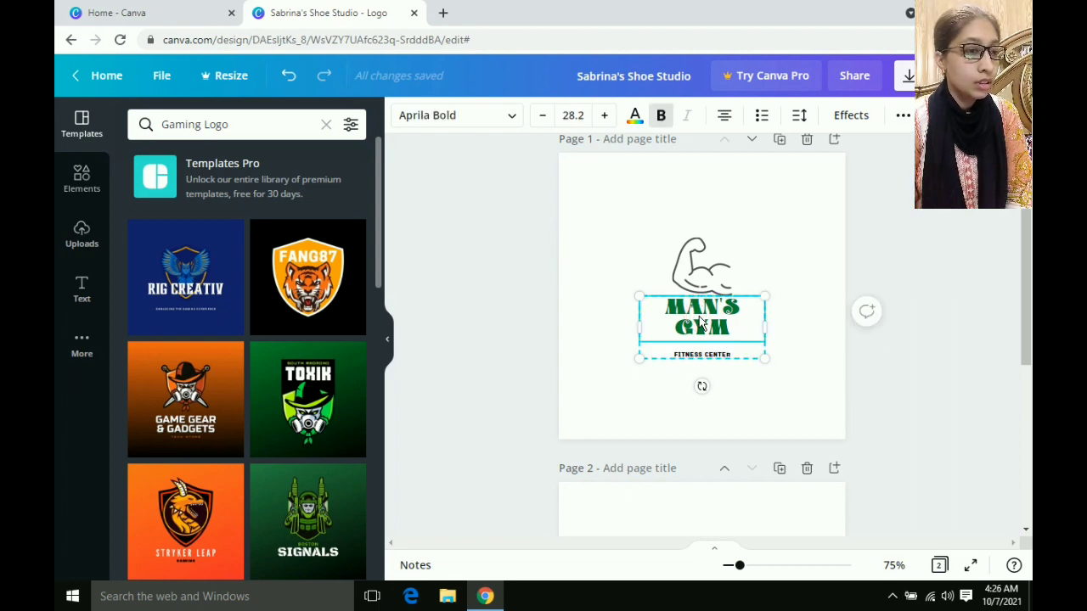
pyautogui.click(82, 180)
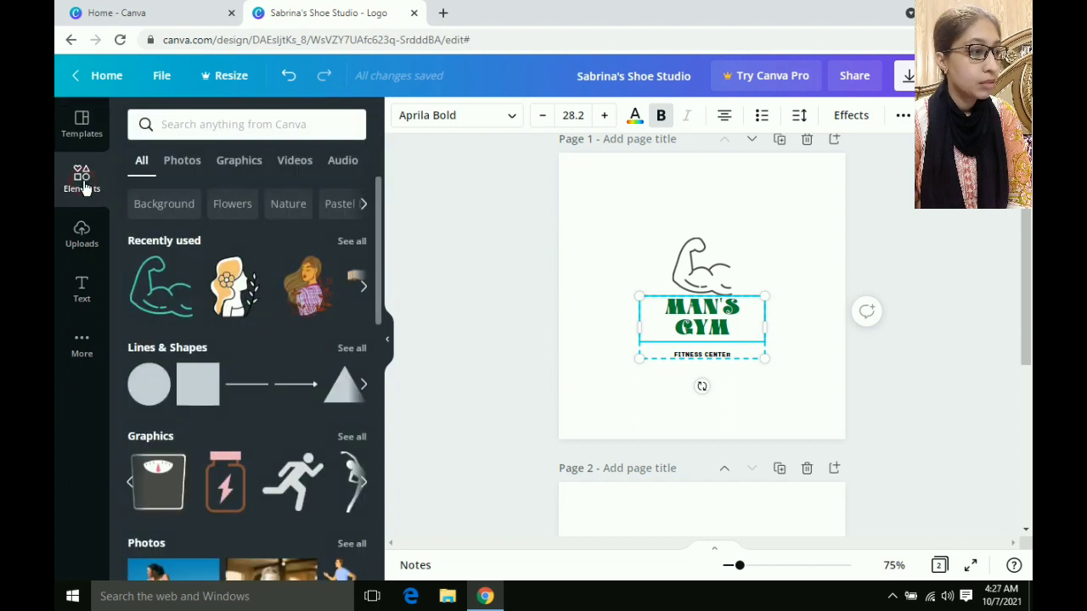
pyautogui.click(690, 272)
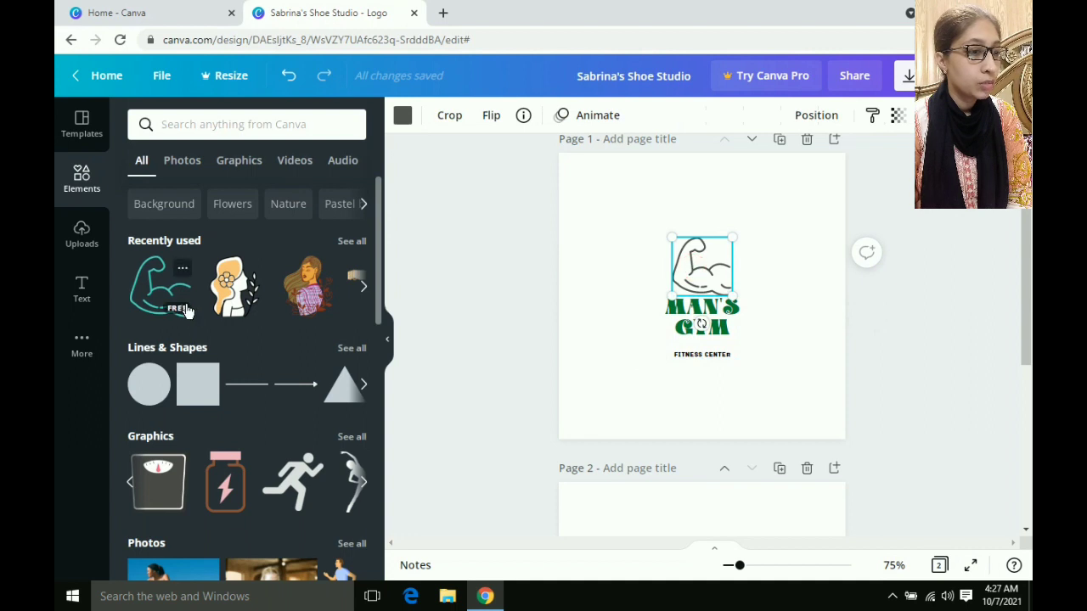
pyautogui.click(363, 289)
pyautogui.click(363, 289)
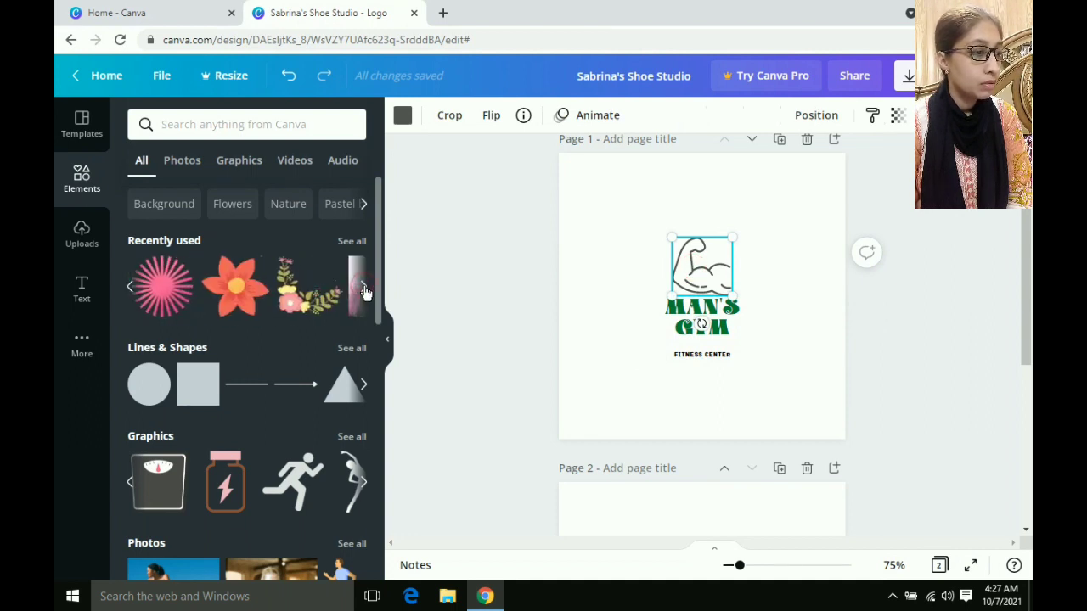
pyautogui.click(363, 288)
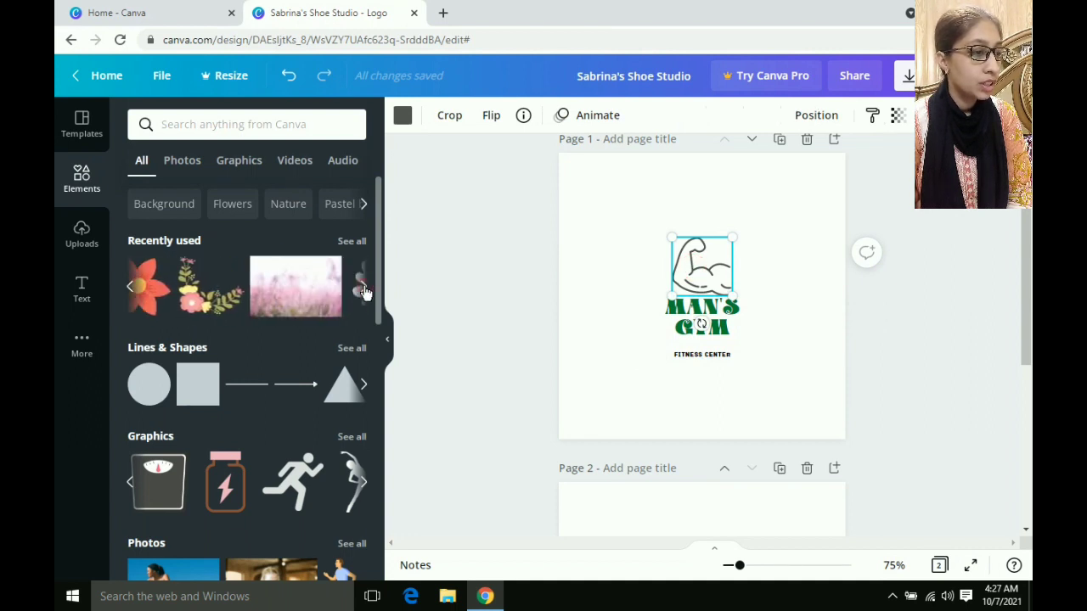
pyautogui.click(167, 126)
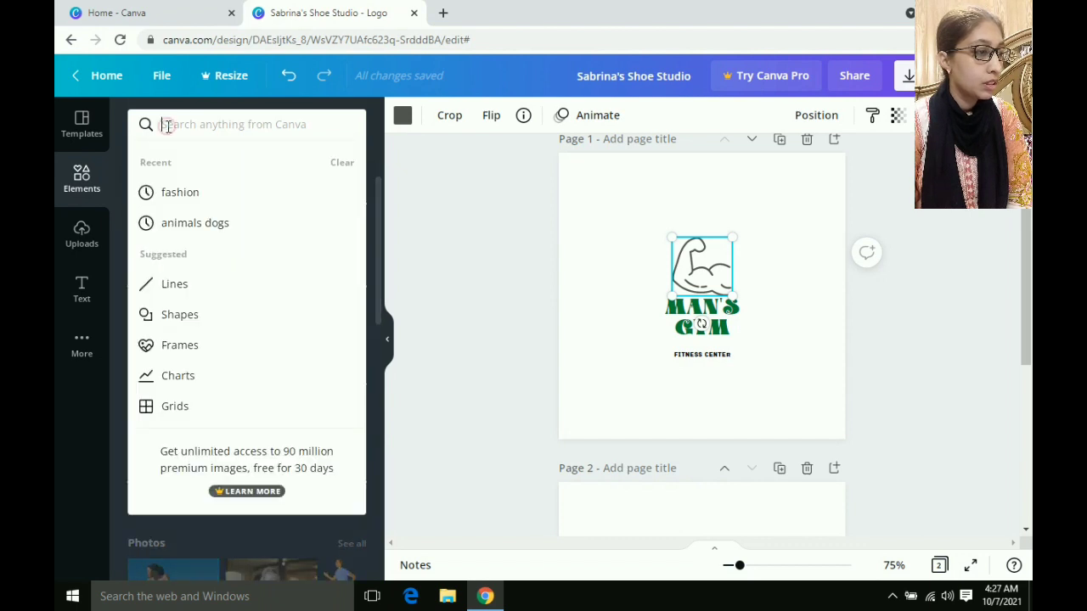
pyautogui.write('gym')
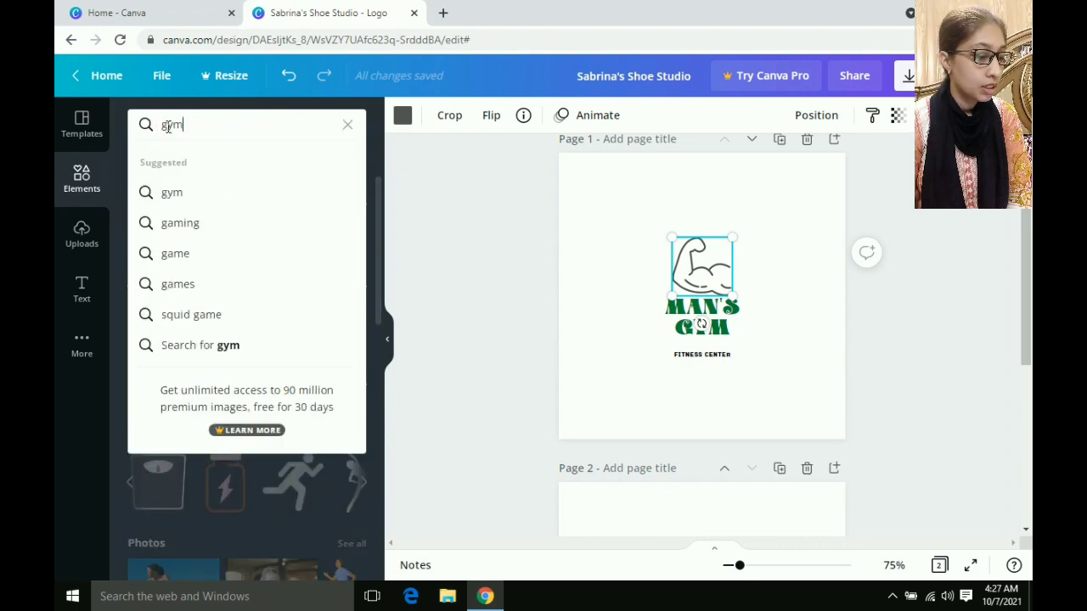
pyautogui.press('Return')
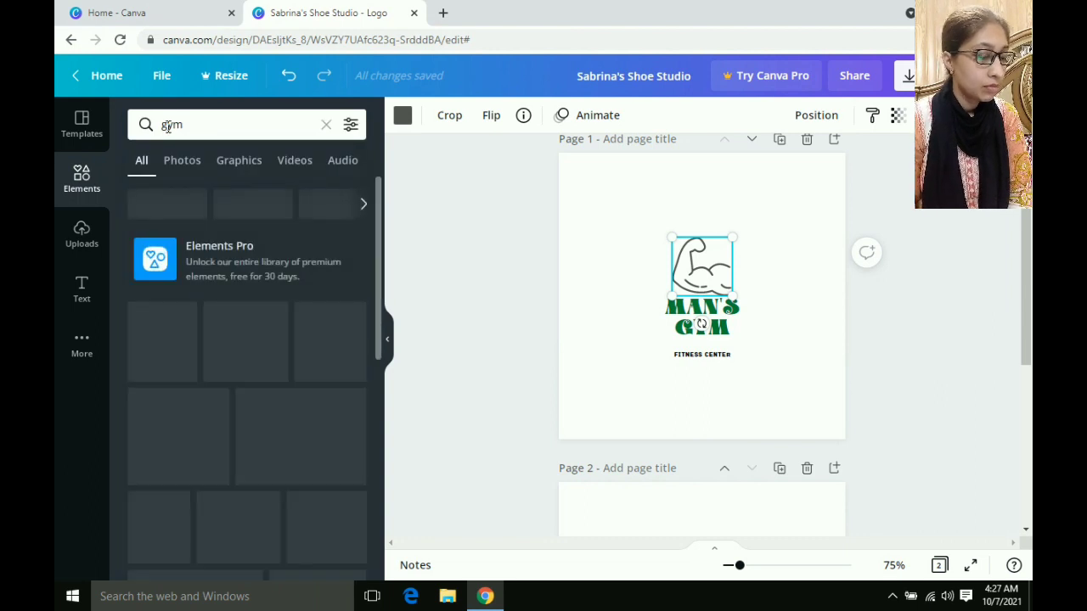